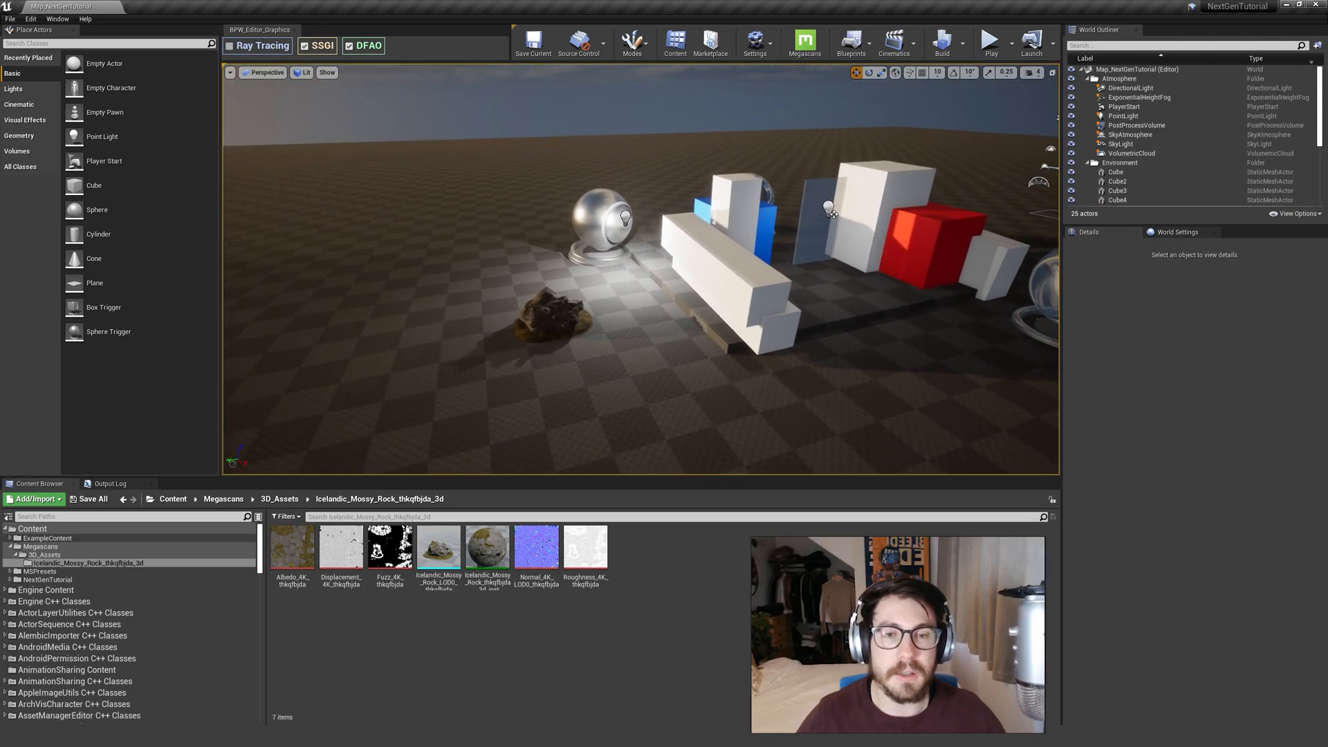
# Delete the existing Landscape actor from the level.
pyautogui.moveTo(692, 306); pyautogui.dragTo(712, 341, button='right')
pyautogui.press('s')
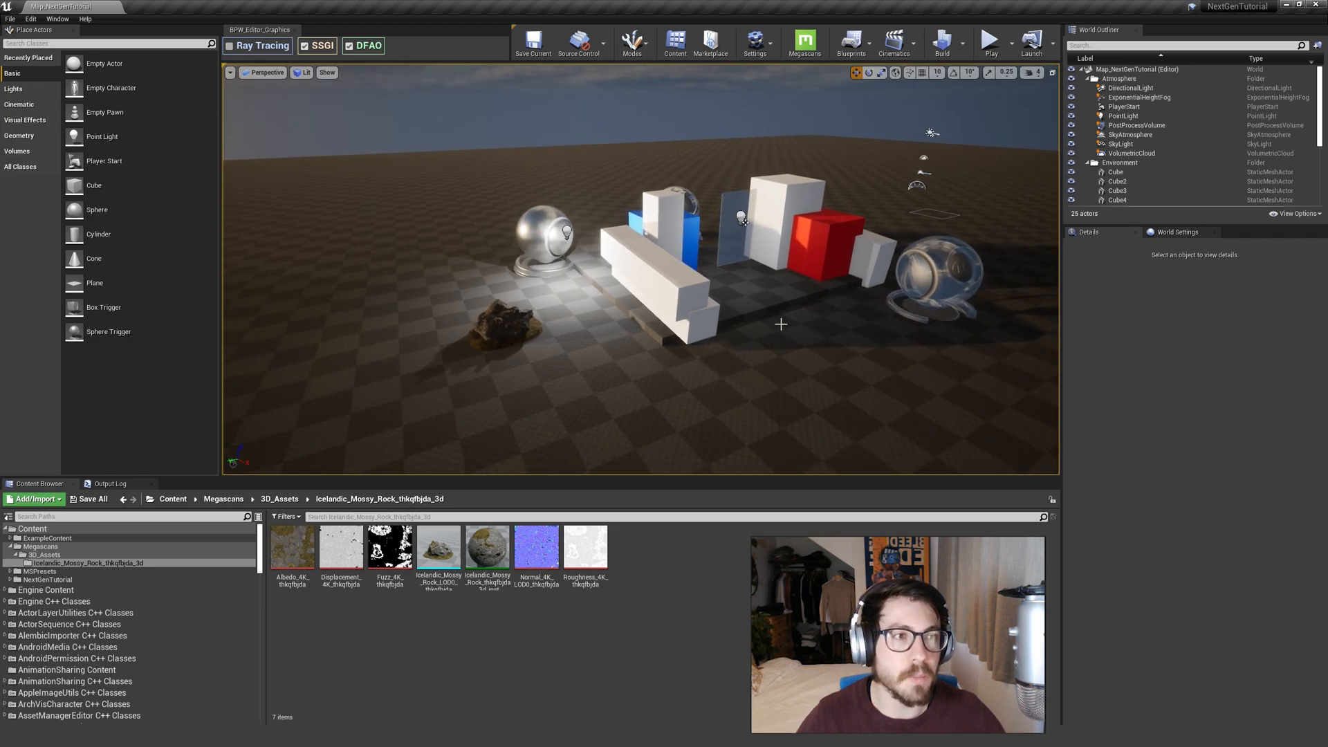
pyautogui.scroll(-5, 1127, 138)
pyautogui.click(1124, 173)
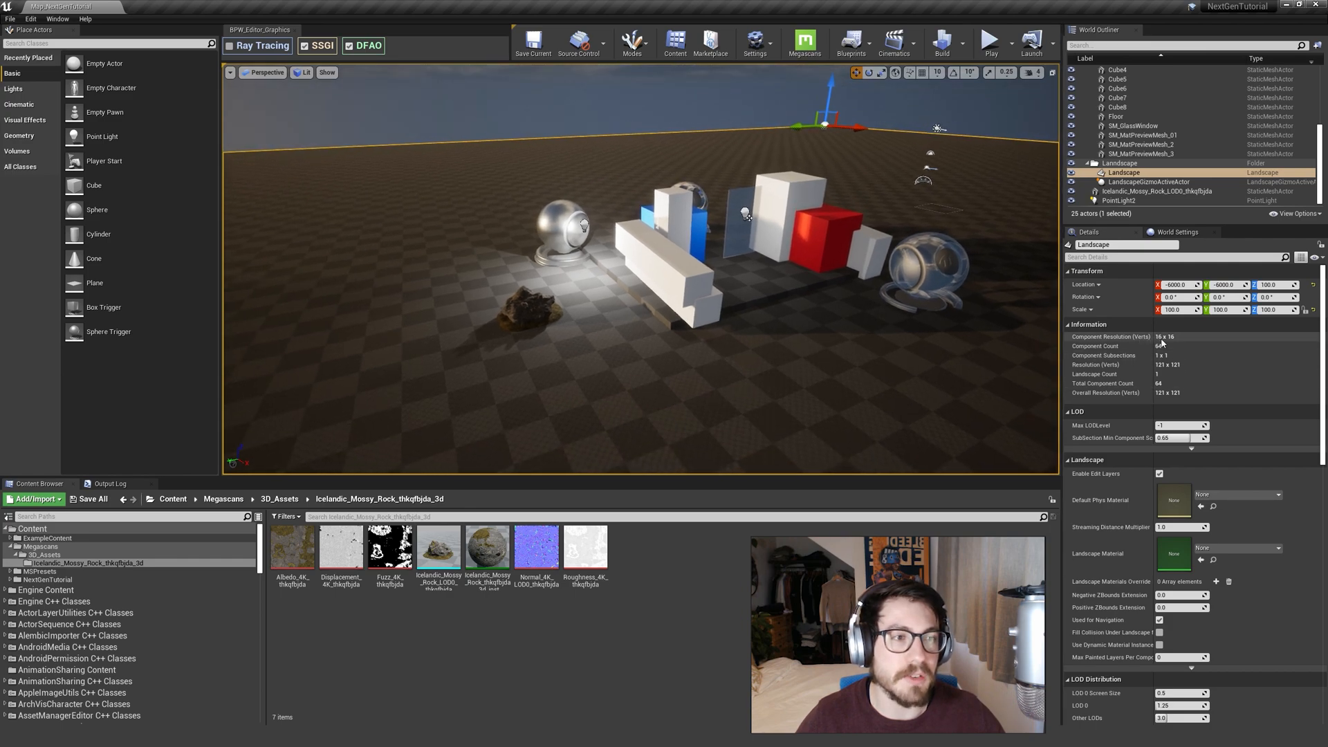
pyautogui.press('Delete')
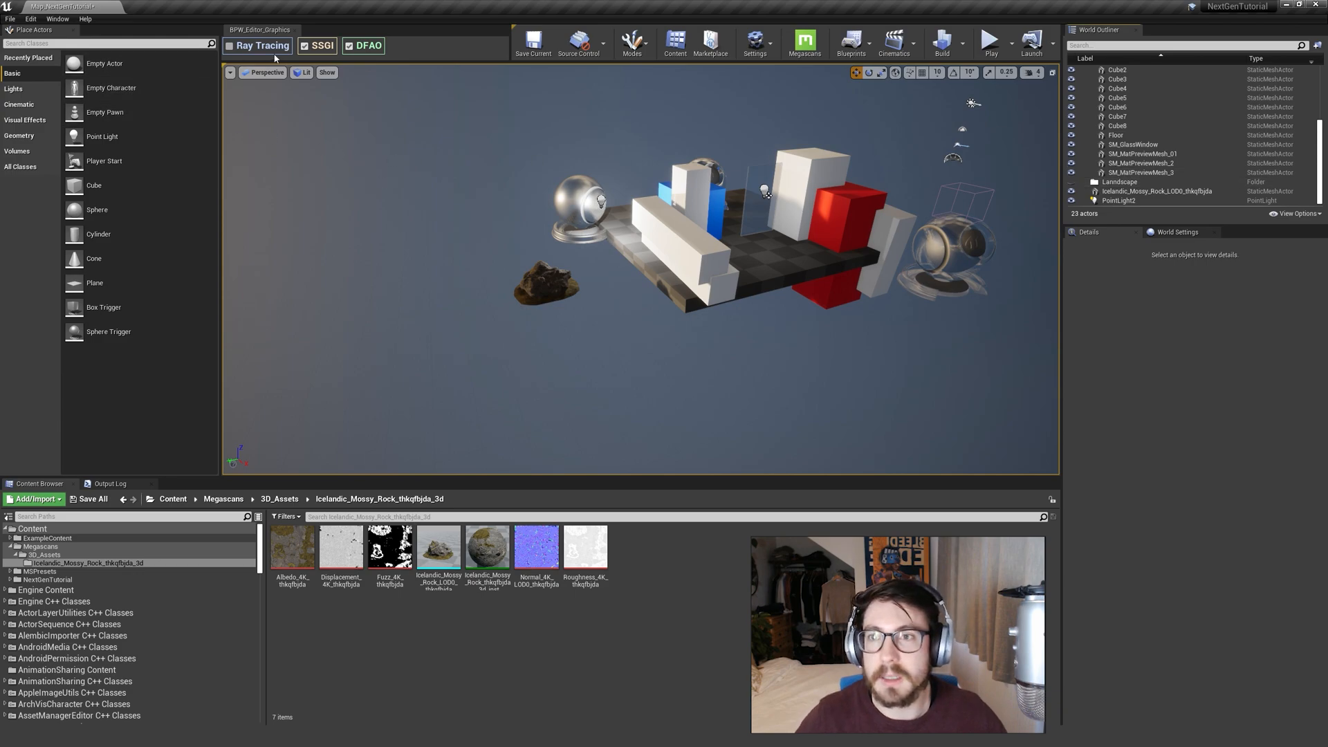
# Create a new landscape in Landscape mode with edit layers enabled and a section size of 63×63 quads.
pyautogui.click(632, 42)
pyautogui.click(654, 88)
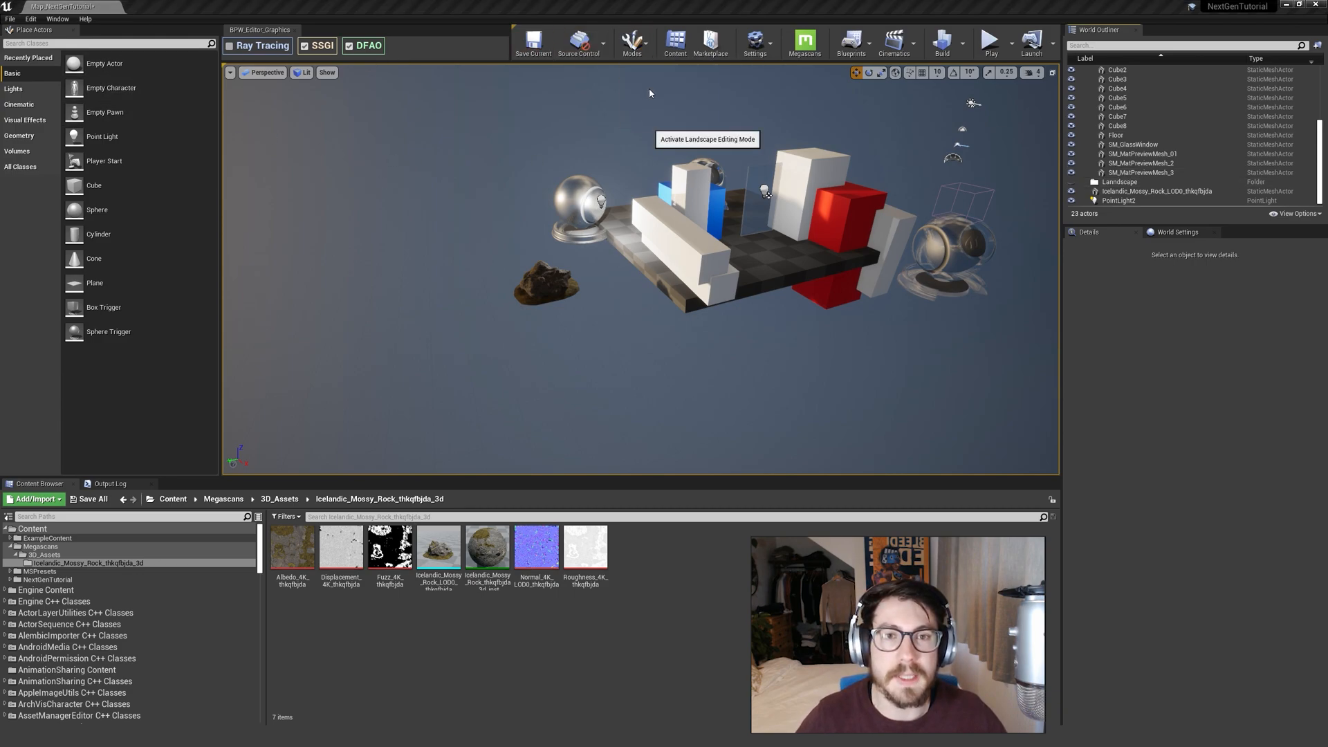
pyautogui.moveTo(425, 119)
pyautogui.mouseDown(button='right')
pyautogui.moveTo(429, 139)
pyautogui.moveTo(440, 128)
pyautogui.mouseUp(button='right')
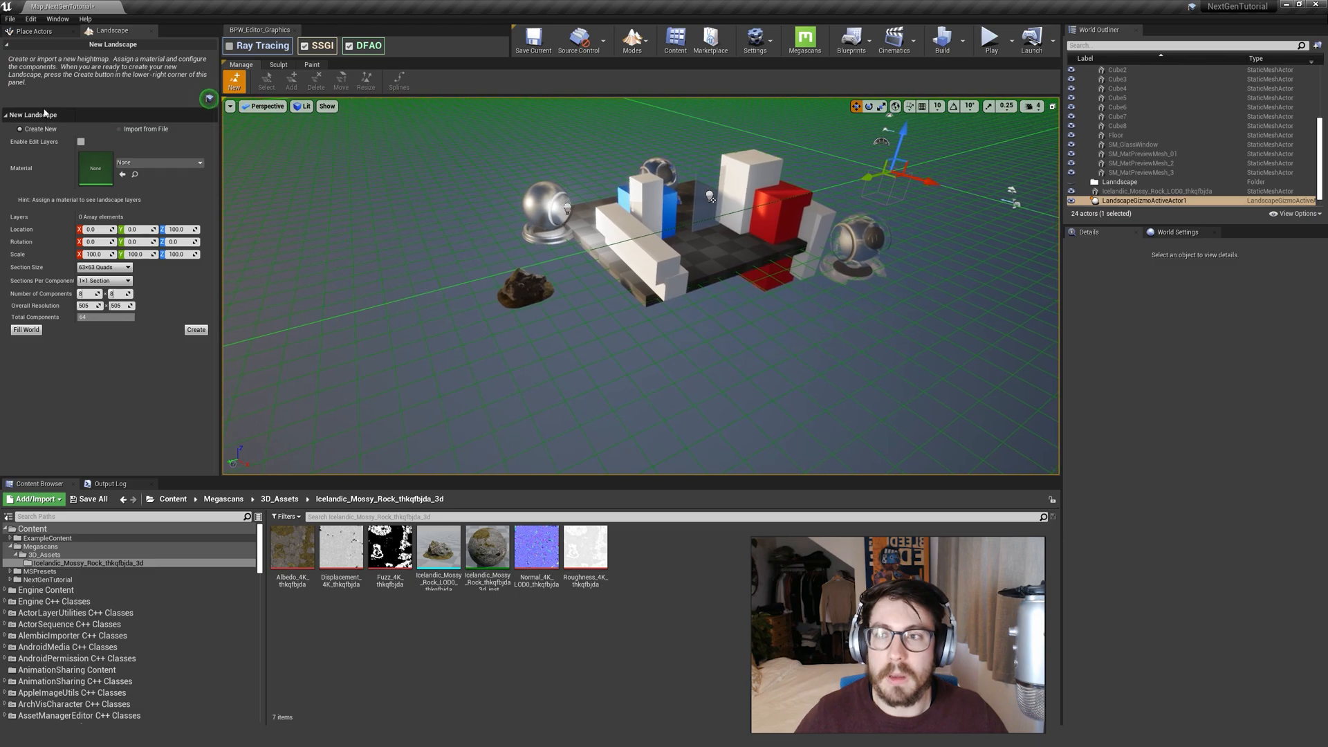
pyautogui.click(81, 141)
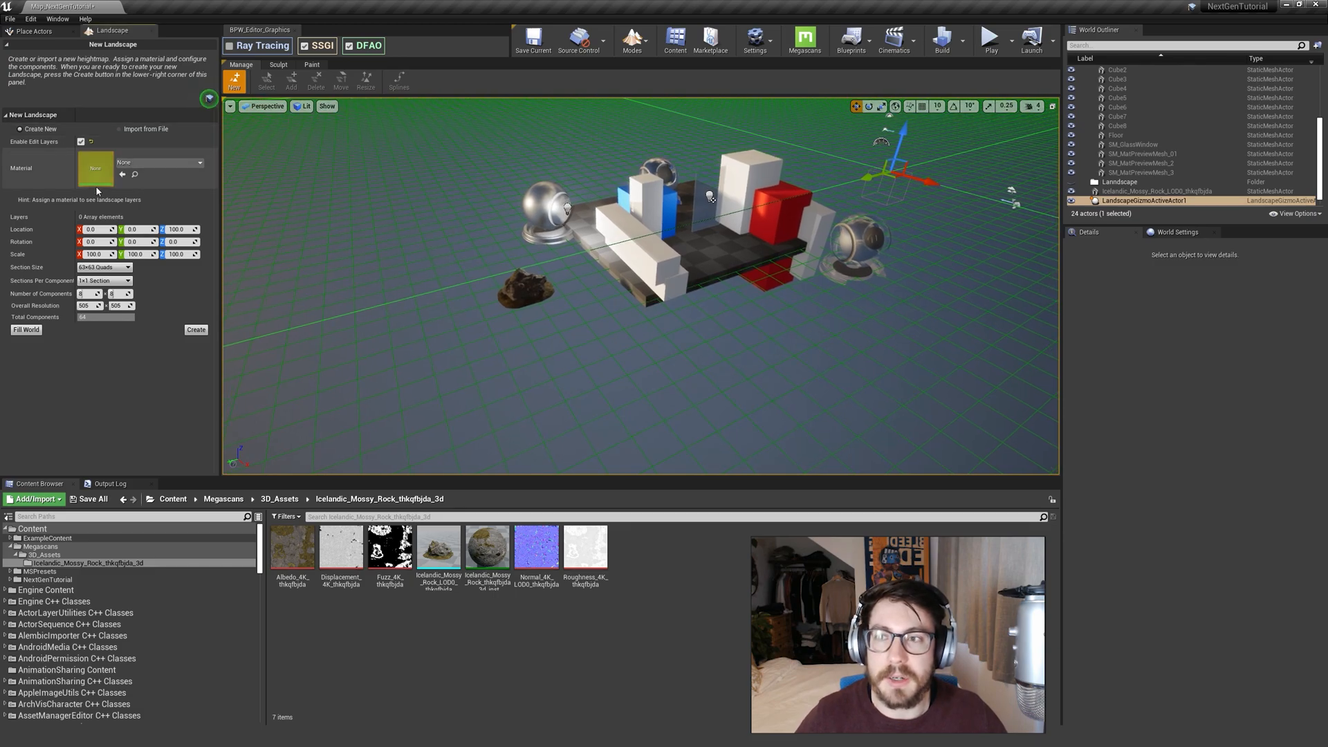
pyautogui.click(88, 270)
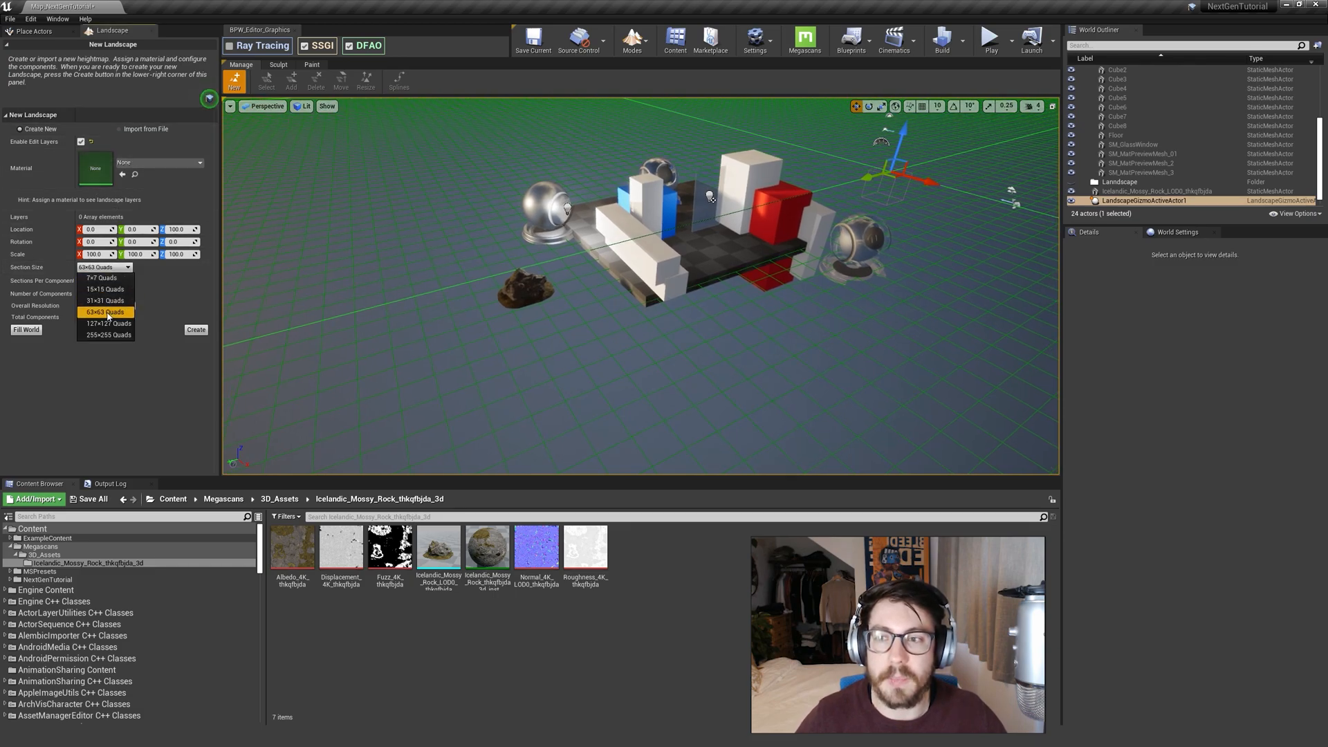
pyautogui.click(139, 389)
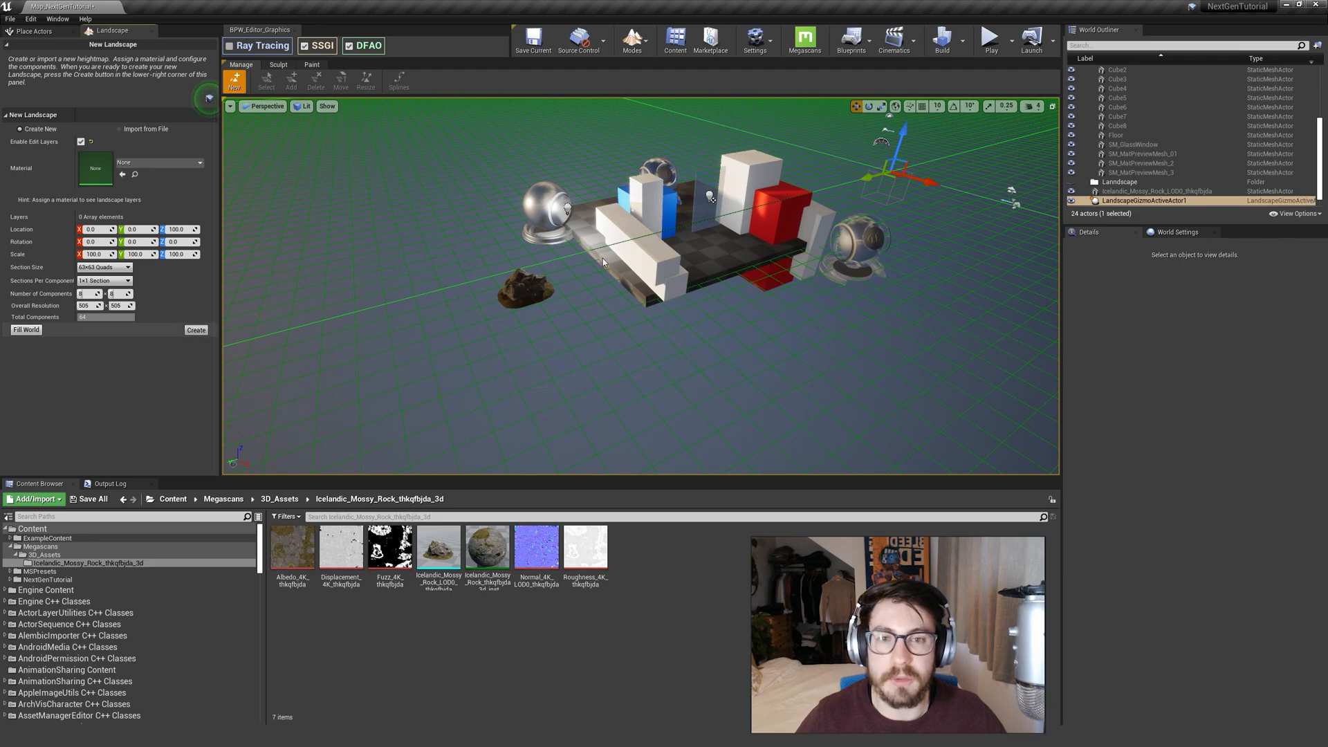
pyautogui.moveTo(595, 280); pyautogui.dragTo(669, 211, button='right')
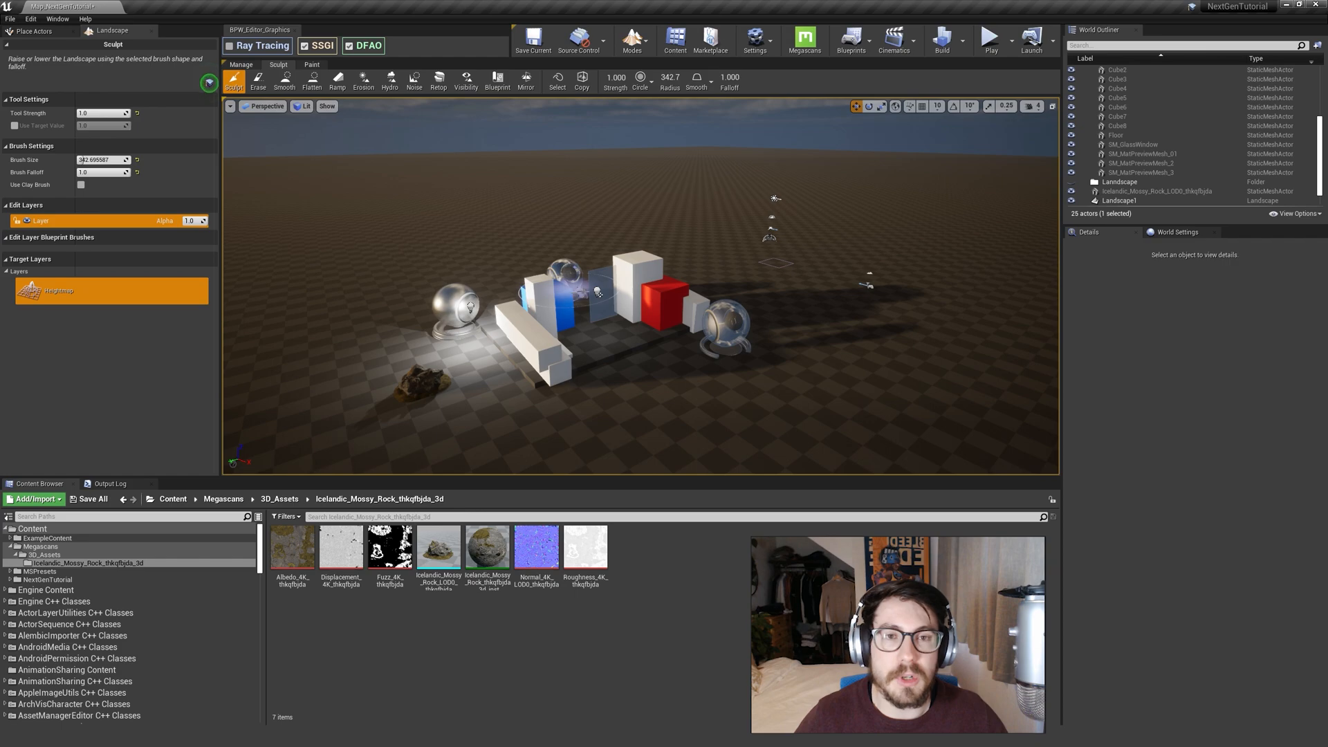
# Move Landscape1 and LandscapeGizmoActiveActor1 into the existing landscape folder in the outliner.
pyautogui.scroll(-1, 1142, 188)
pyautogui.click(1121, 192)
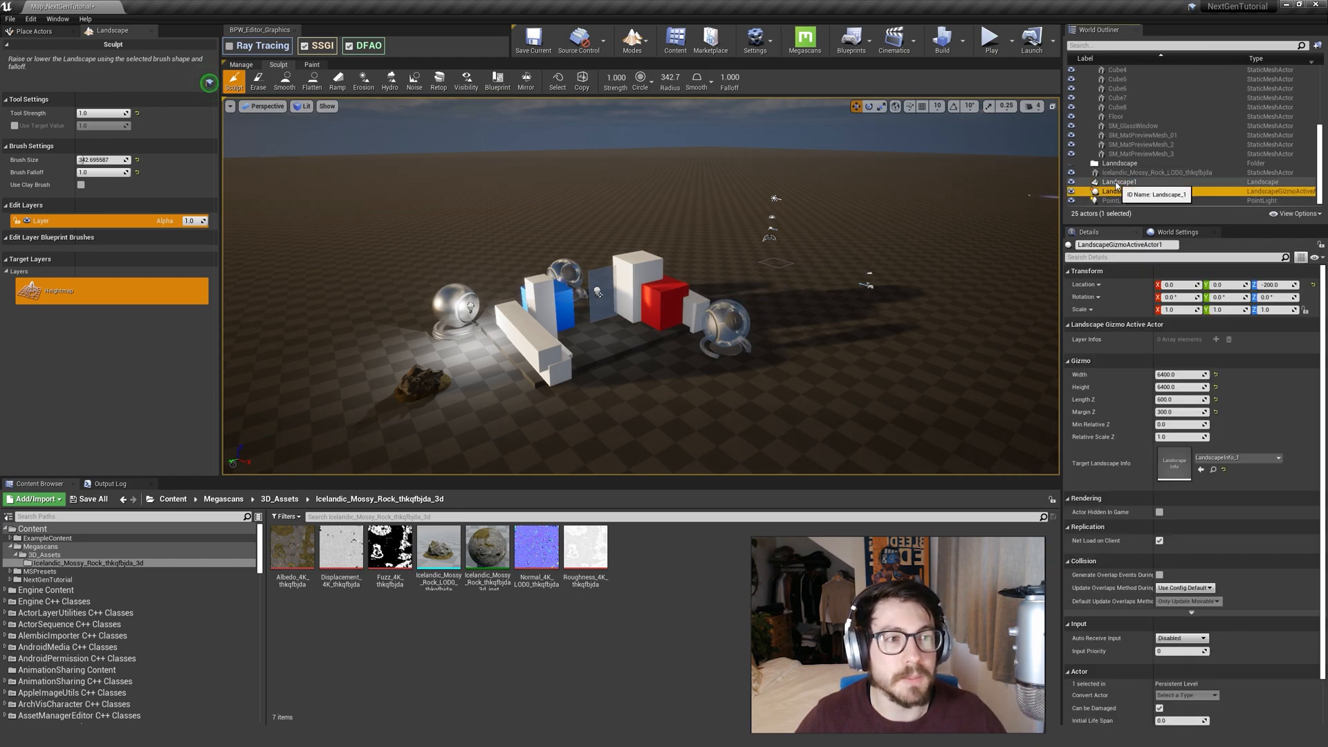
pyautogui.click(1118, 182)
pyautogui.moveTo(1118, 166); pyautogui.dragTo(1121, 165)
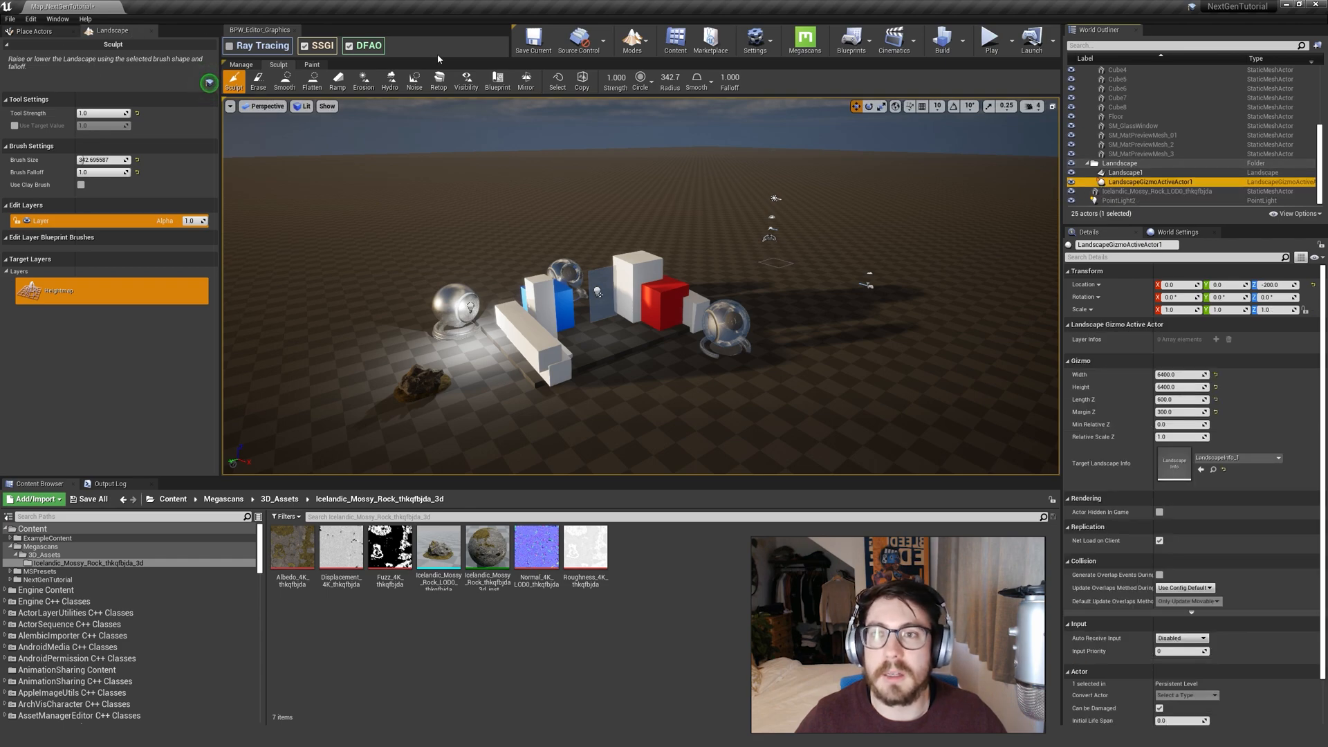
# Select Landscape1 and activate the Blueprint brush tool for sculpting the landscape.
pyautogui.click(32, 20)
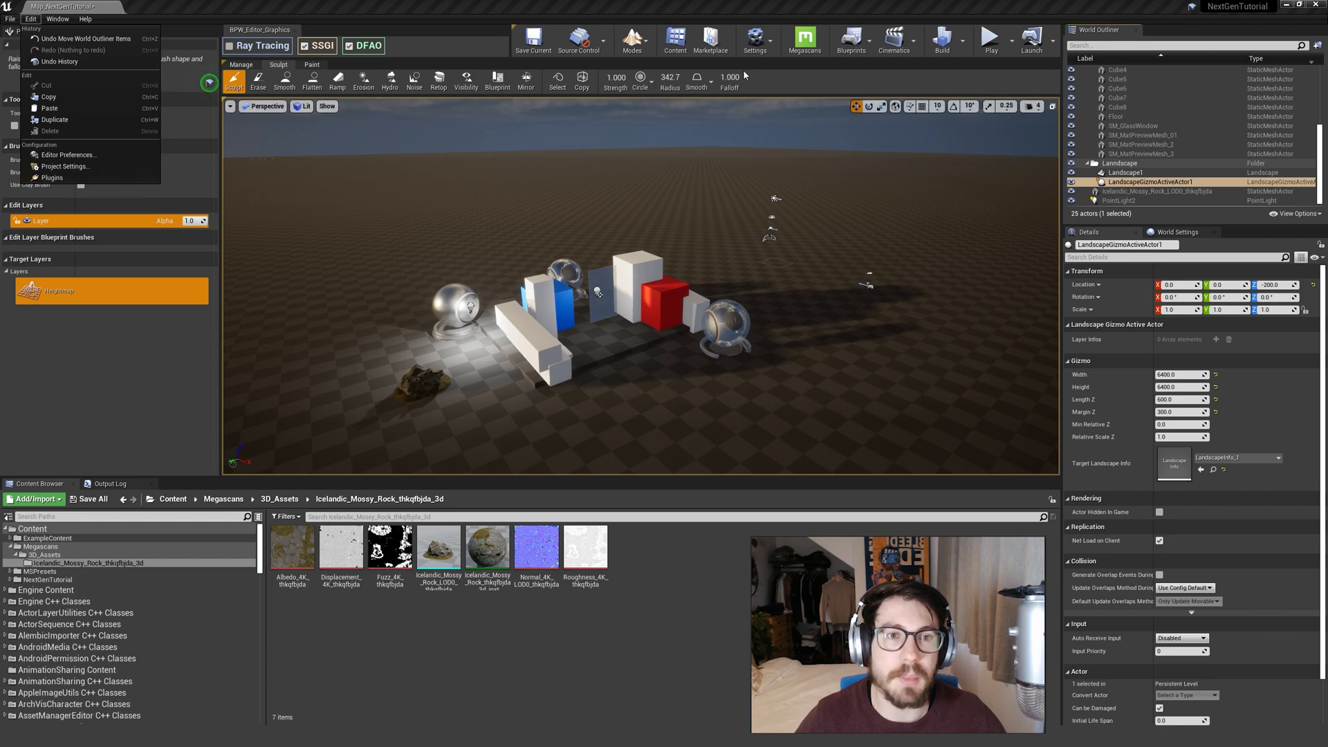
pyautogui.click(786, 74)
pyautogui.click(1121, 173)
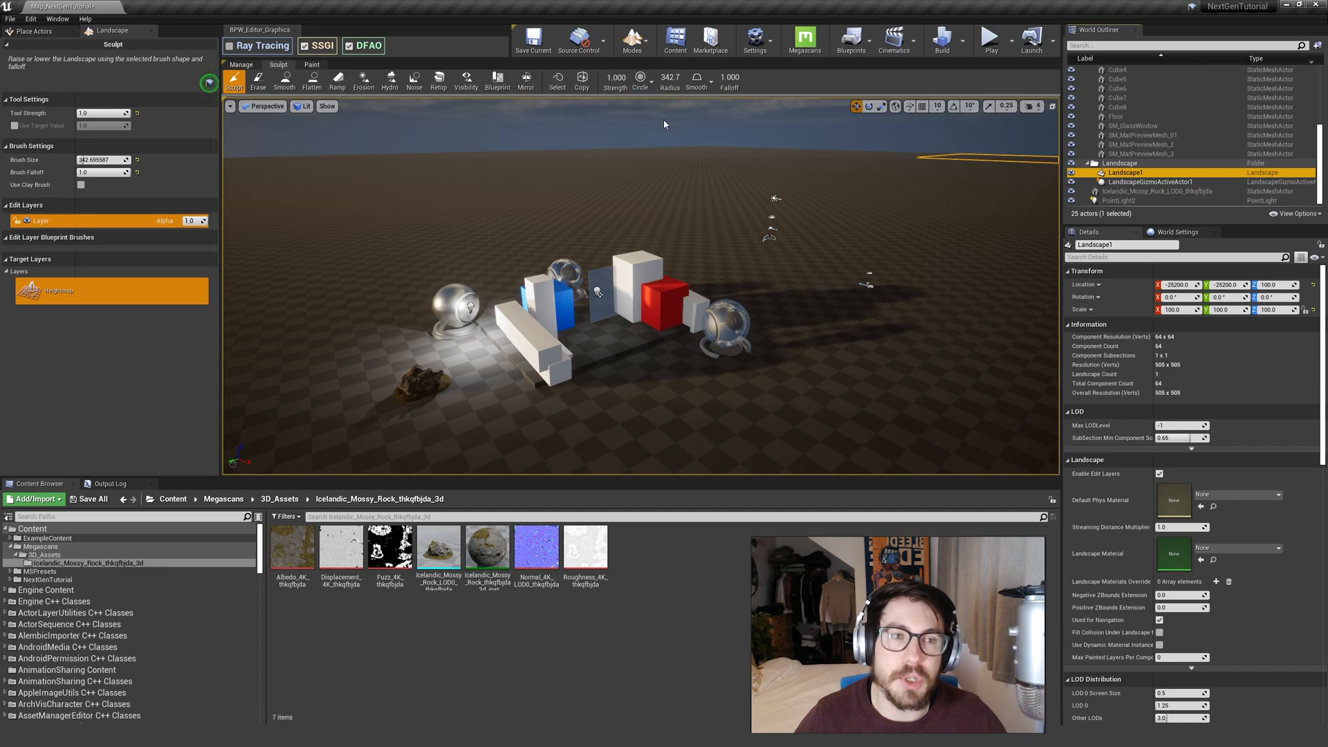
pyautogui.click(632, 43)
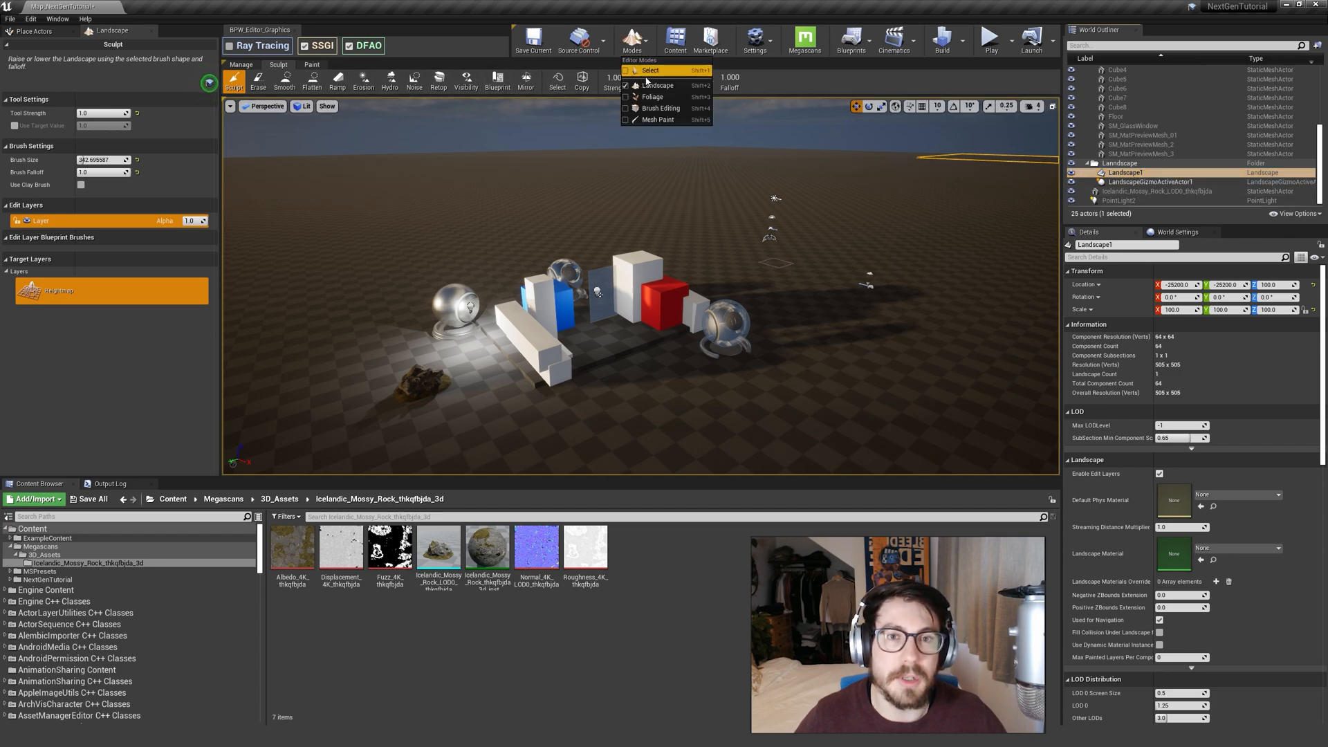
pyautogui.click(274, 64)
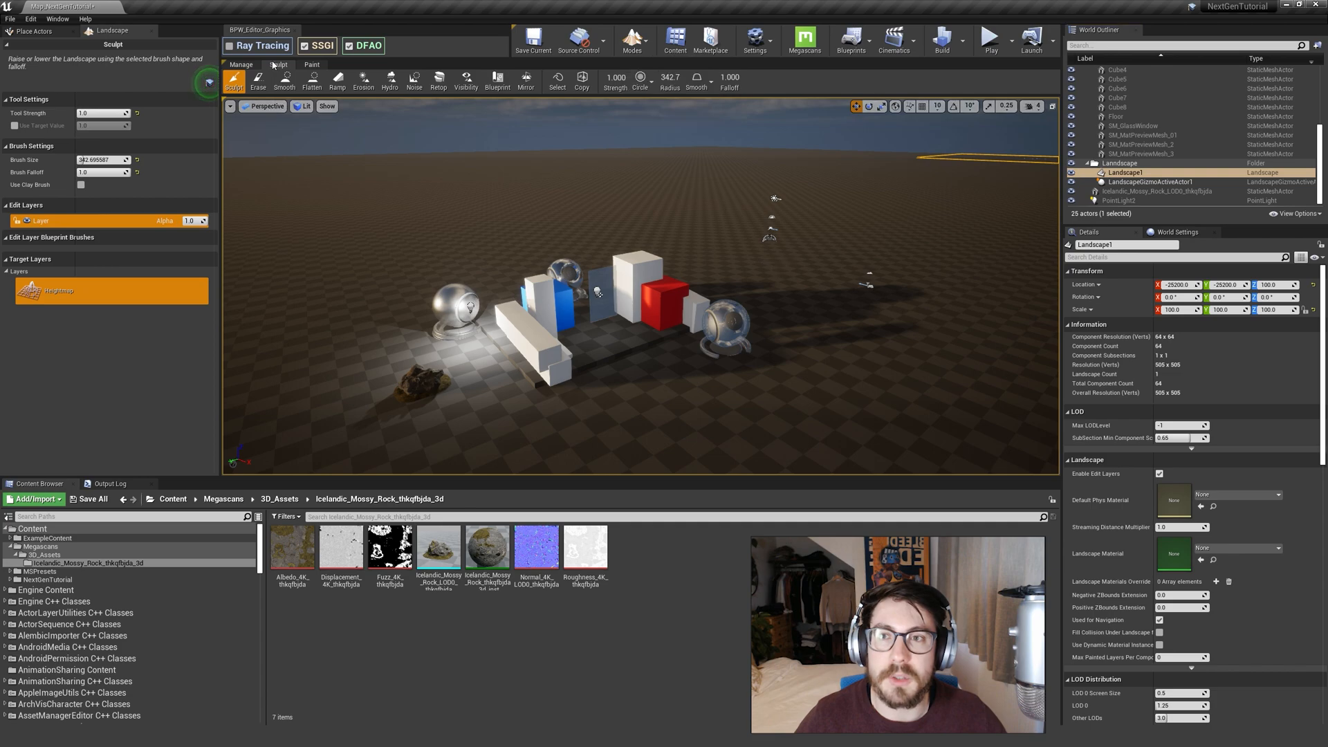
pyautogui.click(502, 88)
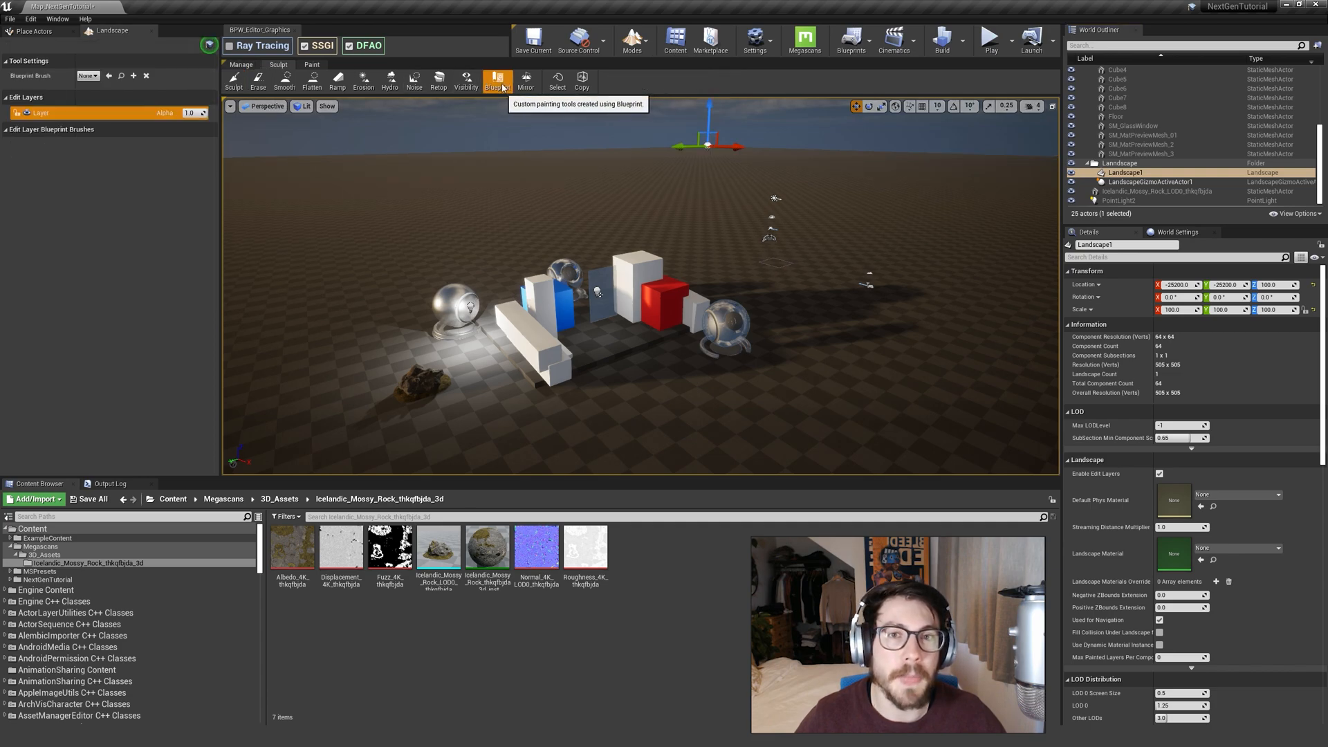
# Place a CustomBrush_MaterialOnly blueprint brush on the landscape near the test objects.
pyautogui.moveTo(484, 208); pyautogui.dragTo(547, 247, button='right')
pyautogui.press('s')
pyautogui.moveTo(498, 122); pyautogui.dragTo(495, 146, button='right')
pyautogui.moveTo(523, 188); pyautogui.dragTo(521, 170, button='right')
pyautogui.press('d')
pyautogui.moveTo(578, 206); pyautogui.dragTo(567, 206, button='right')
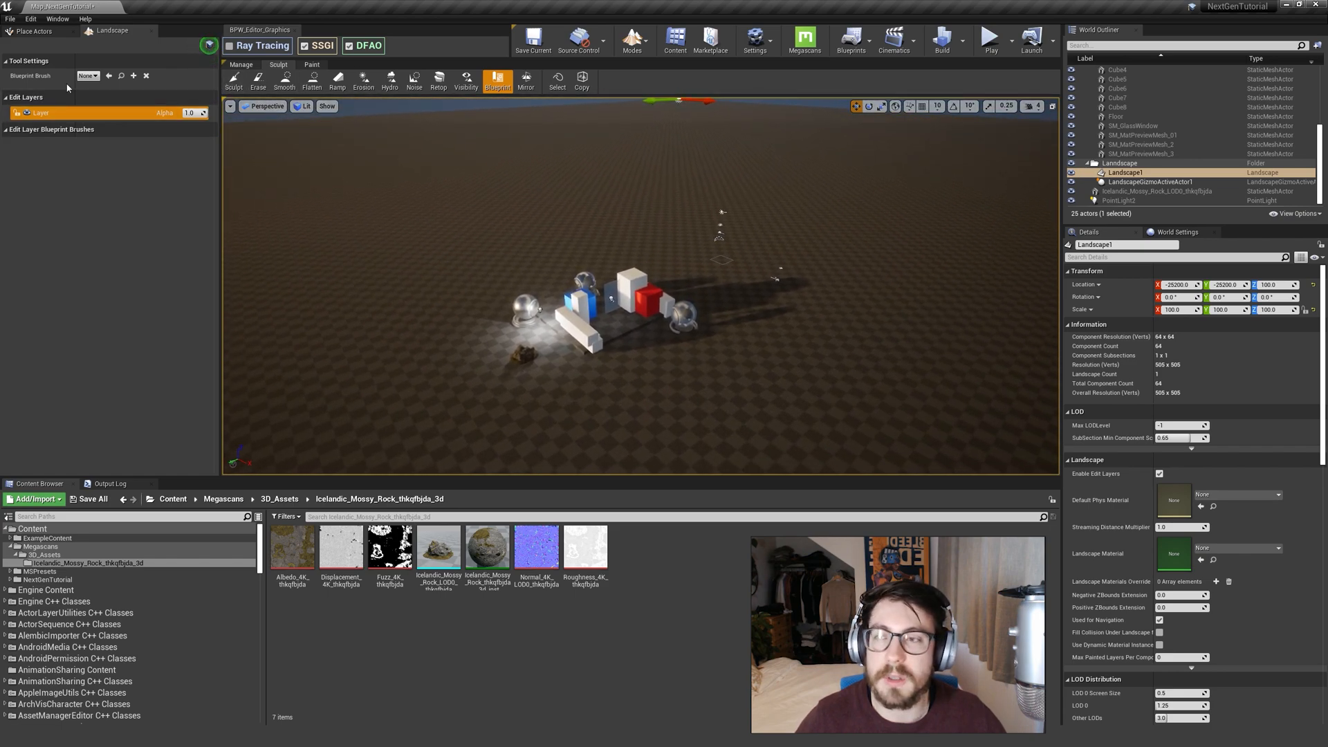
pyautogui.click(88, 75)
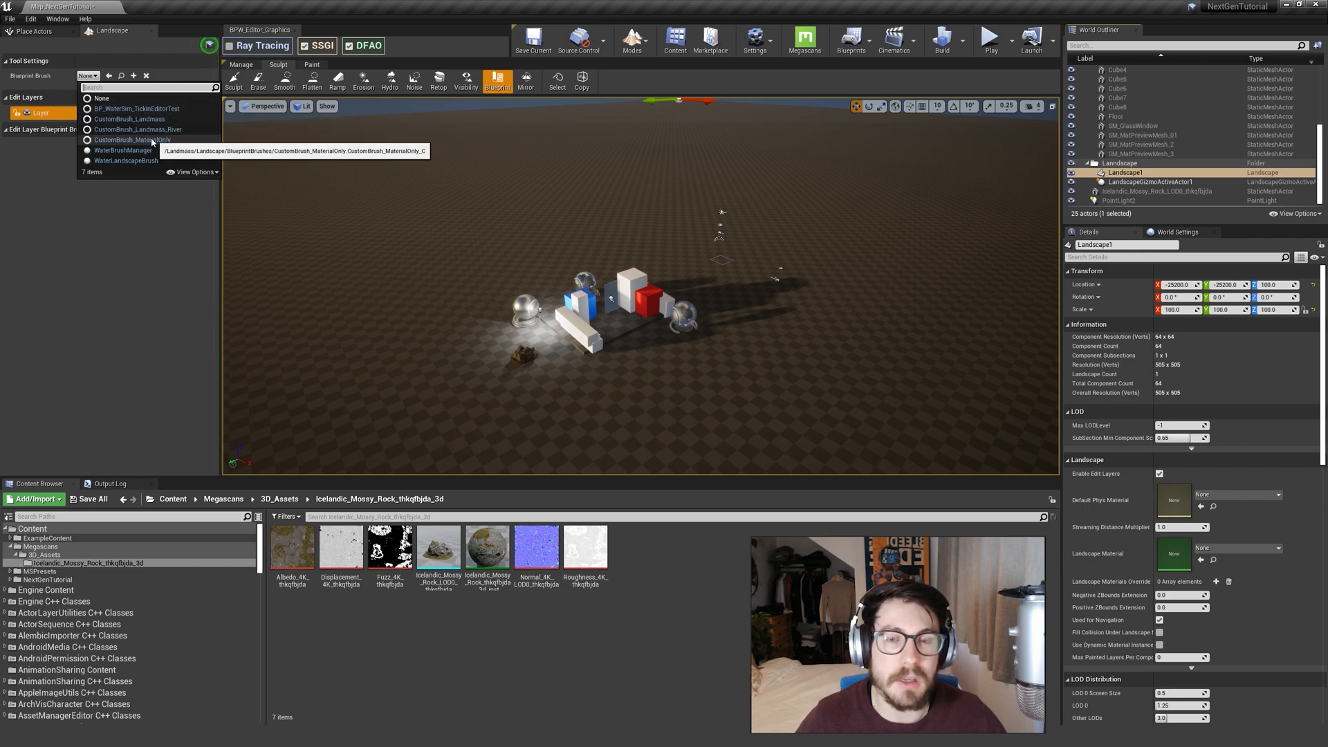
pyautogui.click(121, 141)
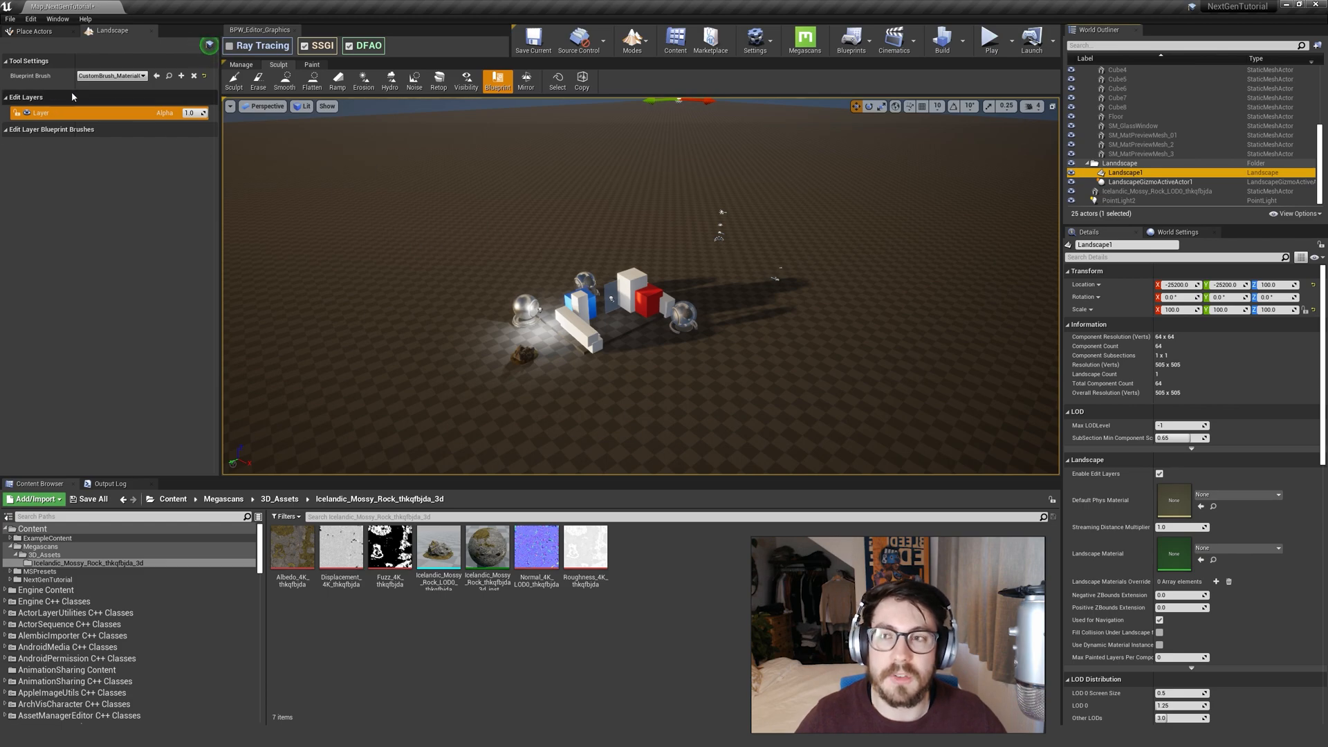
pyautogui.click(535, 233)
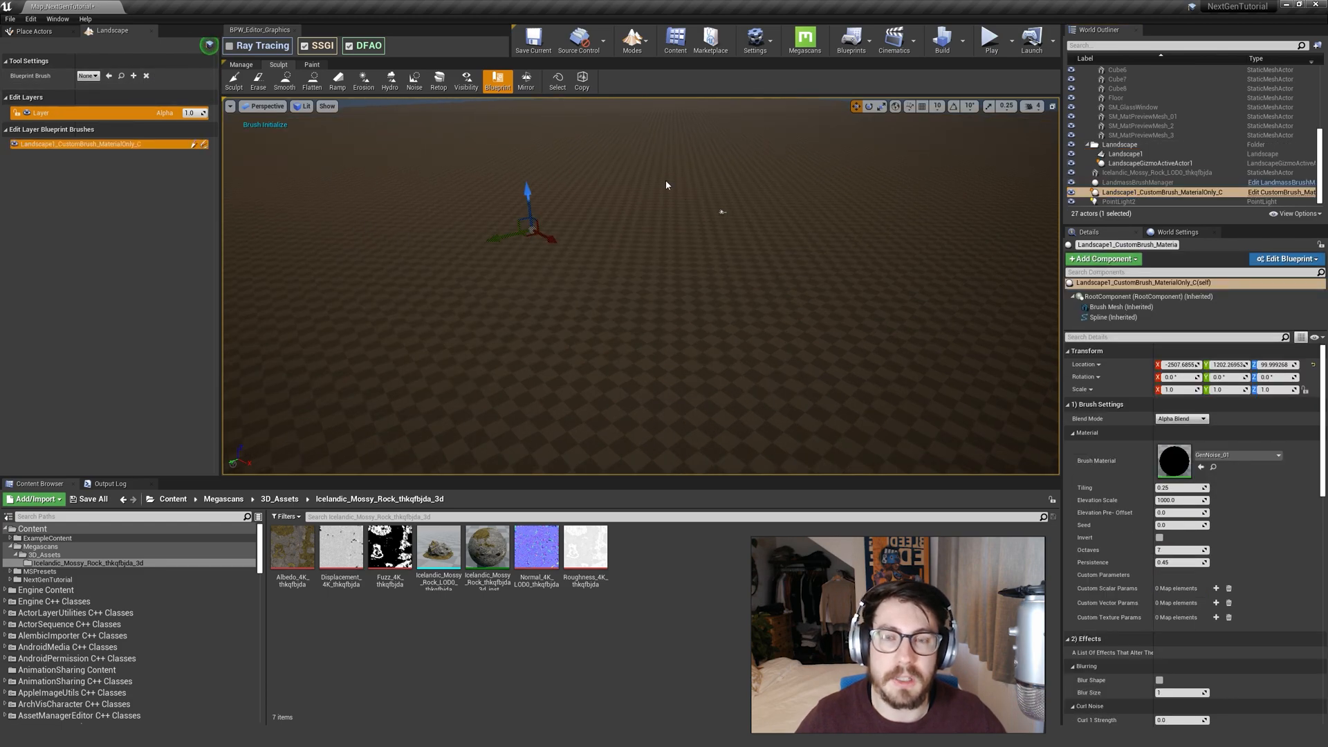
pyautogui.click(1154, 192)
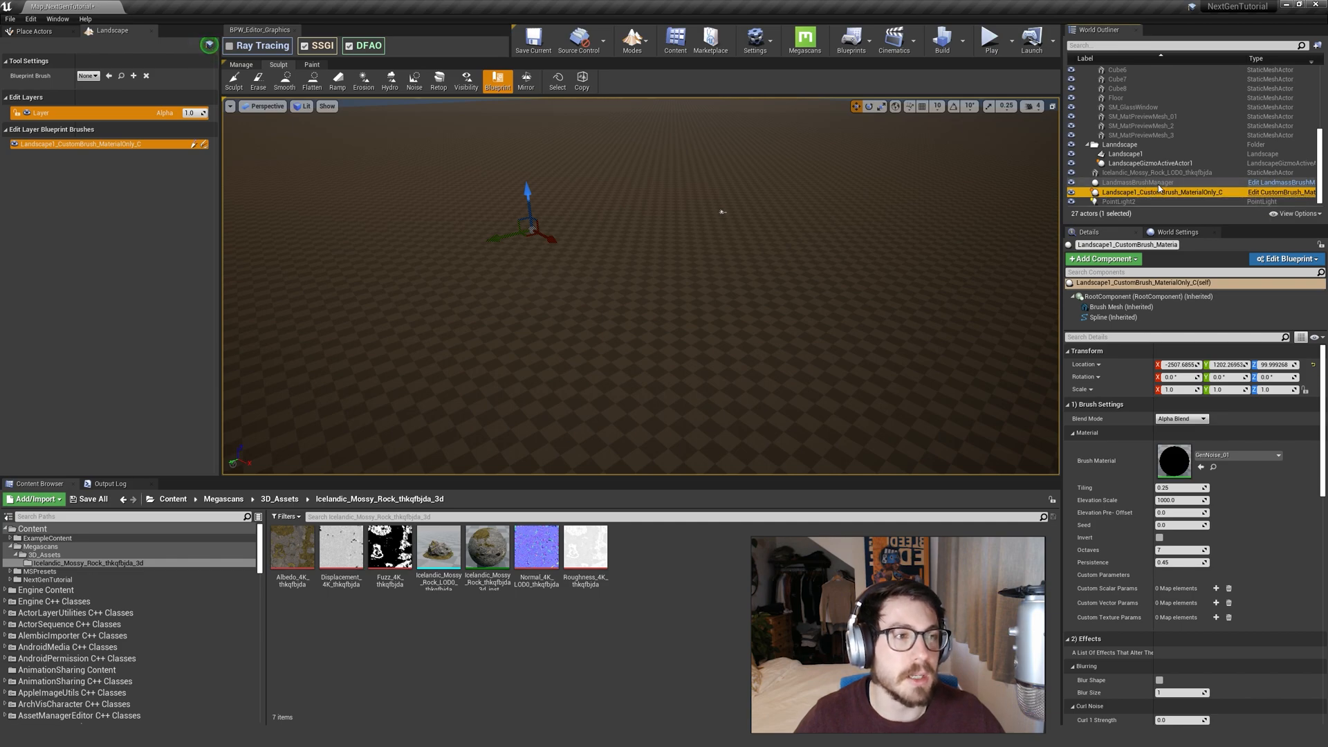
pyautogui.moveTo(731, 251)
pyautogui.mouseDown(button='right')
pyautogui.moveTo(816, 221)
pyautogui.moveTo(841, 234)
pyautogui.moveTo(726, 213)
pyautogui.moveTo(779, 270)
pyautogui.moveTo(737, 253)
pyautogui.mouseUp(button='right')
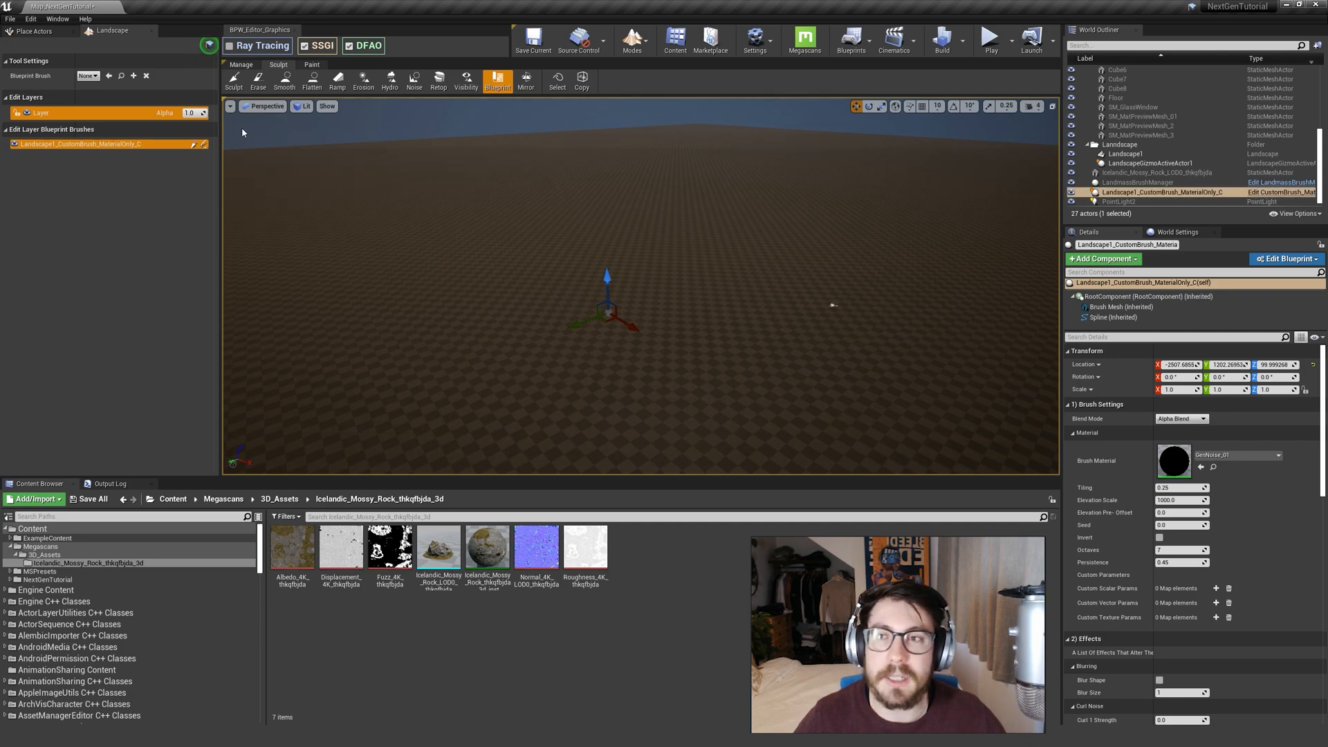
# Place a CustomBrush_Landmass blueprint brush on the landscape to raise a mountain.
pyautogui.click(88, 75)
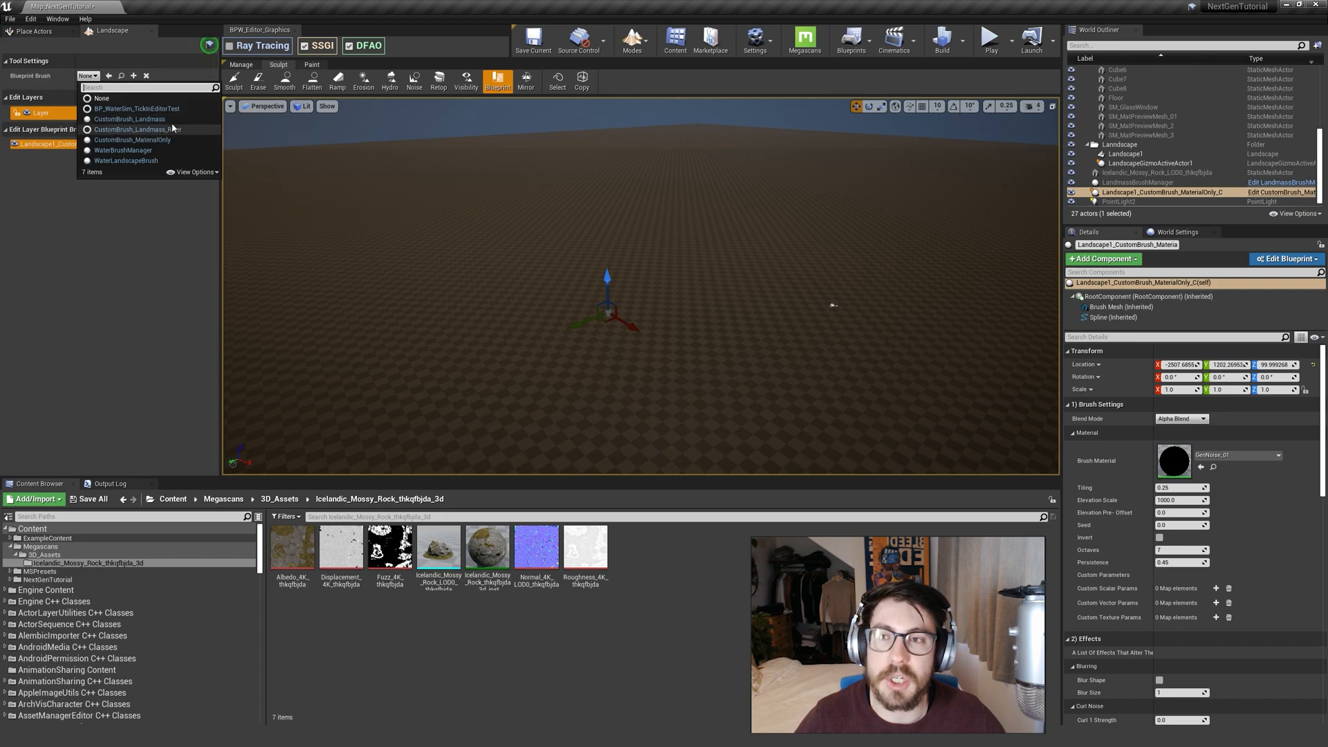
pyautogui.click(138, 124)
pyautogui.click(488, 227)
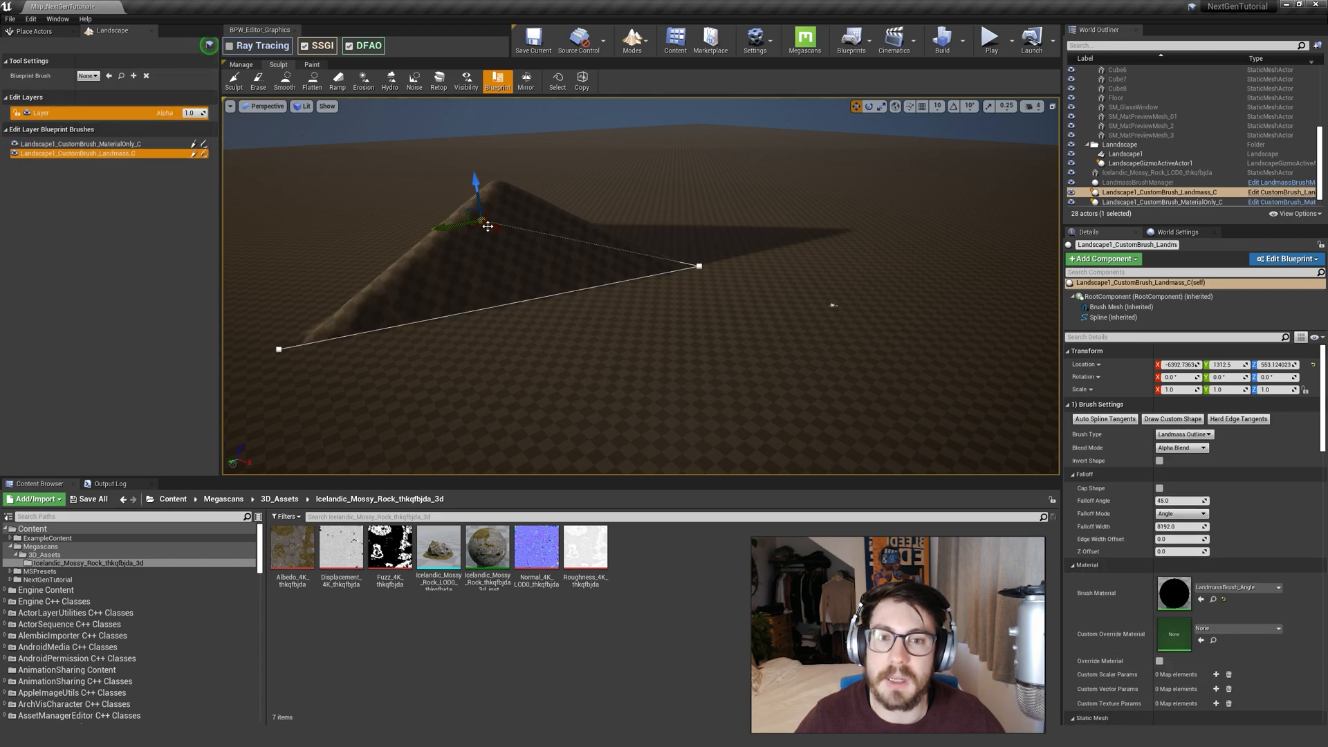
pyautogui.moveTo(803, 297); pyautogui.dragTo(765, 281, button='right')
pyautogui.press('w')
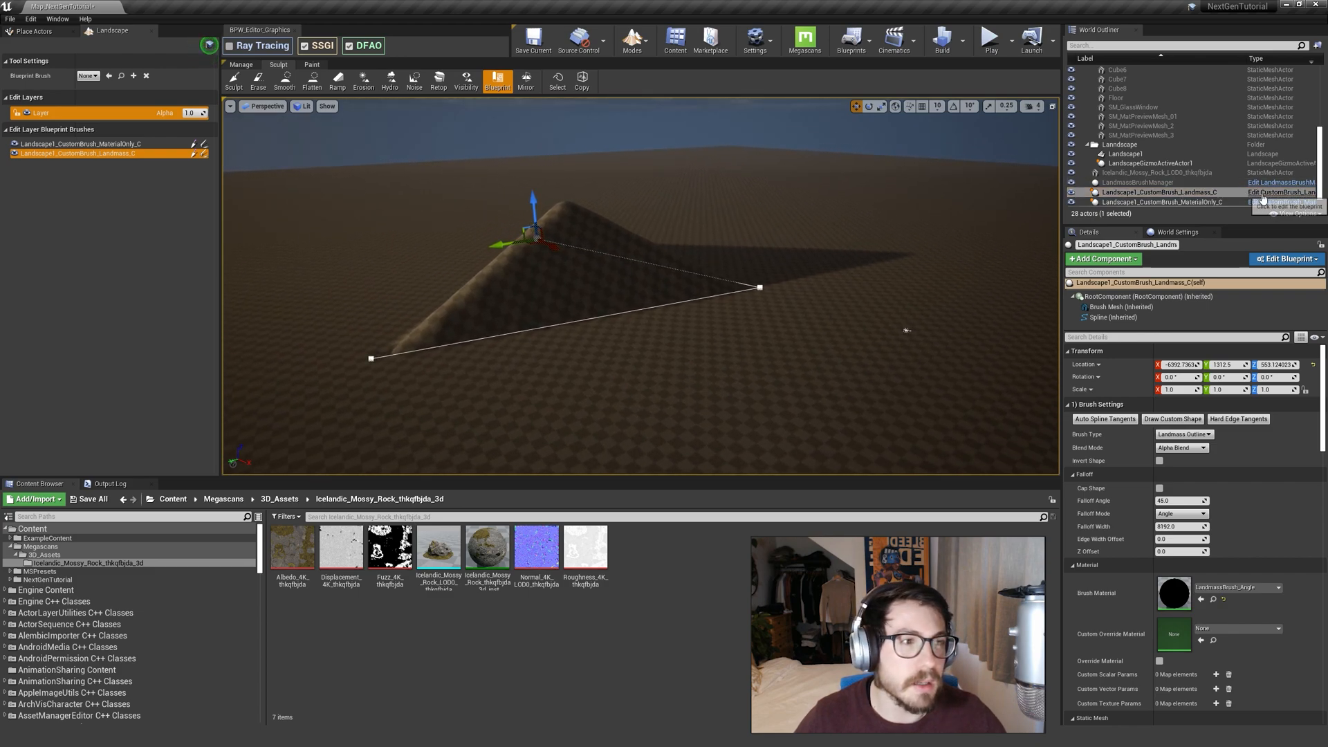
pyautogui.click(1262, 193)
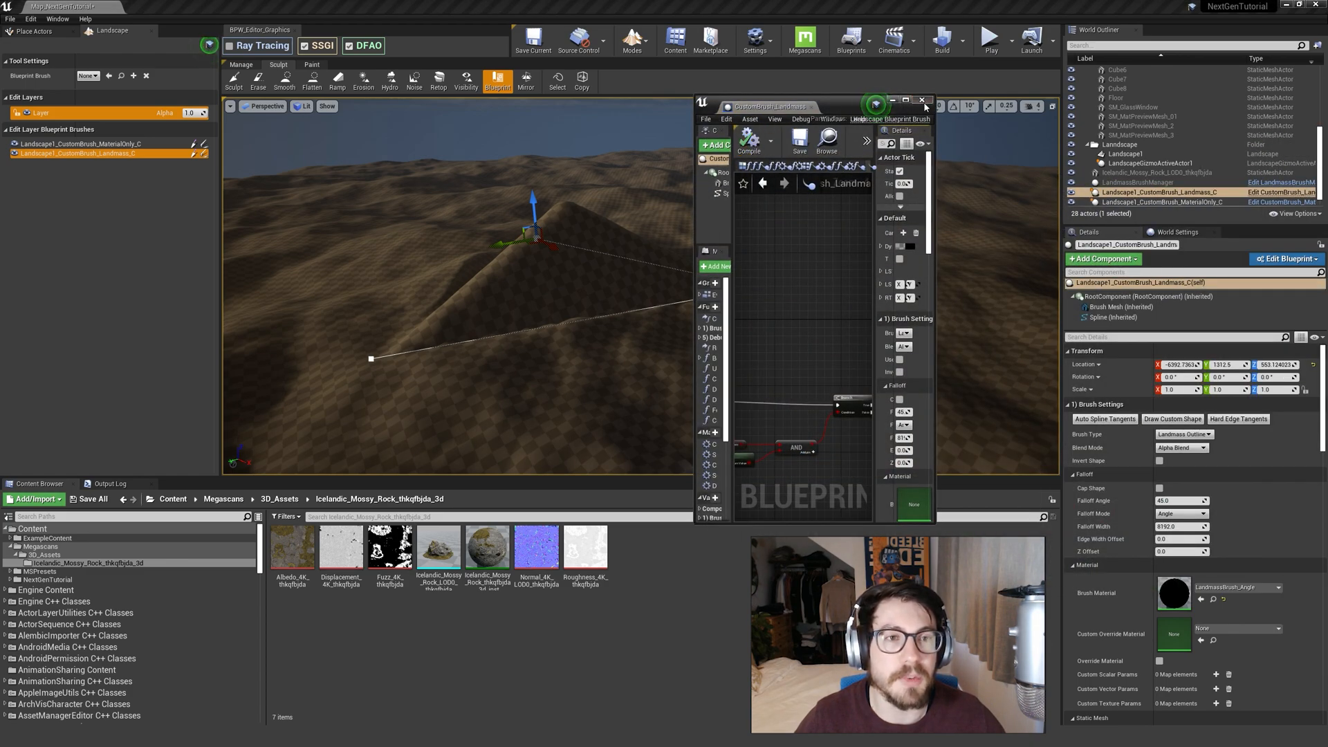
pyautogui.click(923, 100)
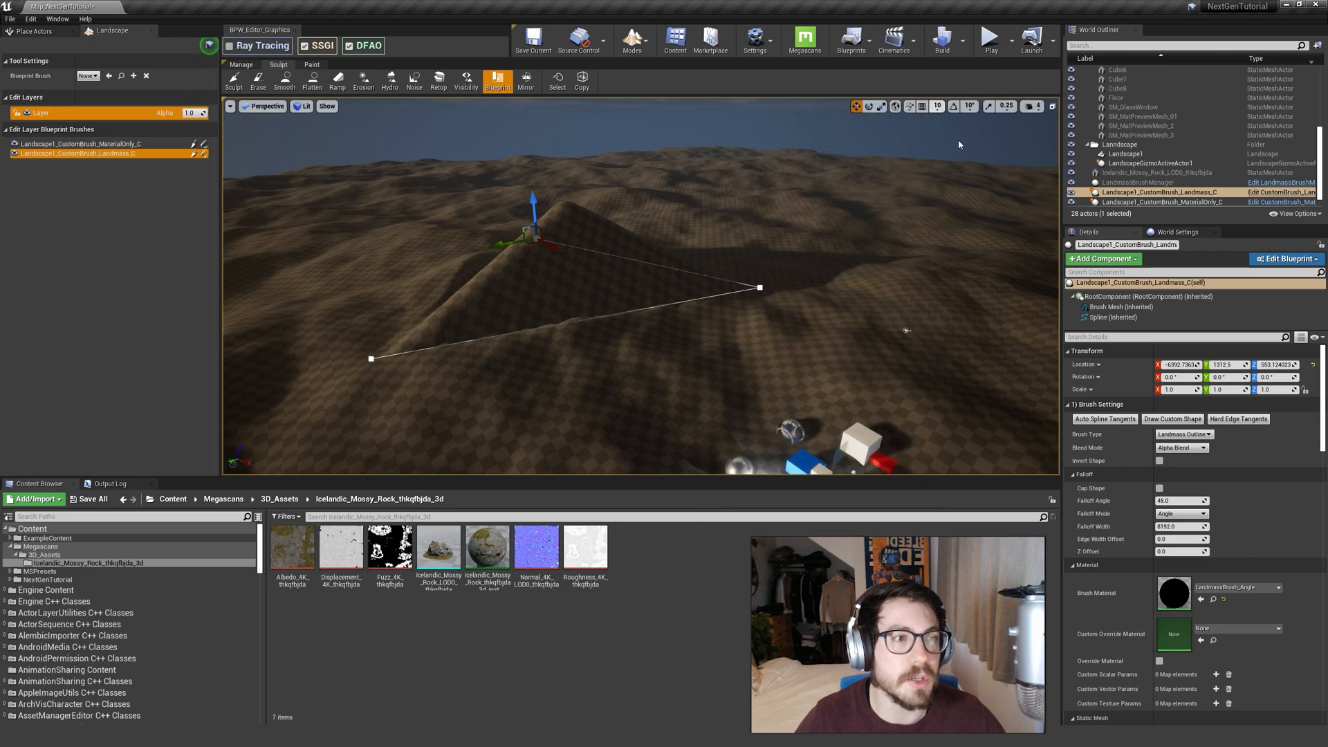
# Select the CustomBrush_MaterialOnly brush and set its material Tiling to 0.175.
pyautogui.moveTo(747, 247); pyautogui.dragTo(741, 288, button='right')
pyautogui.scroll(-2, 1133, 200)
pyautogui.click(1169, 193)
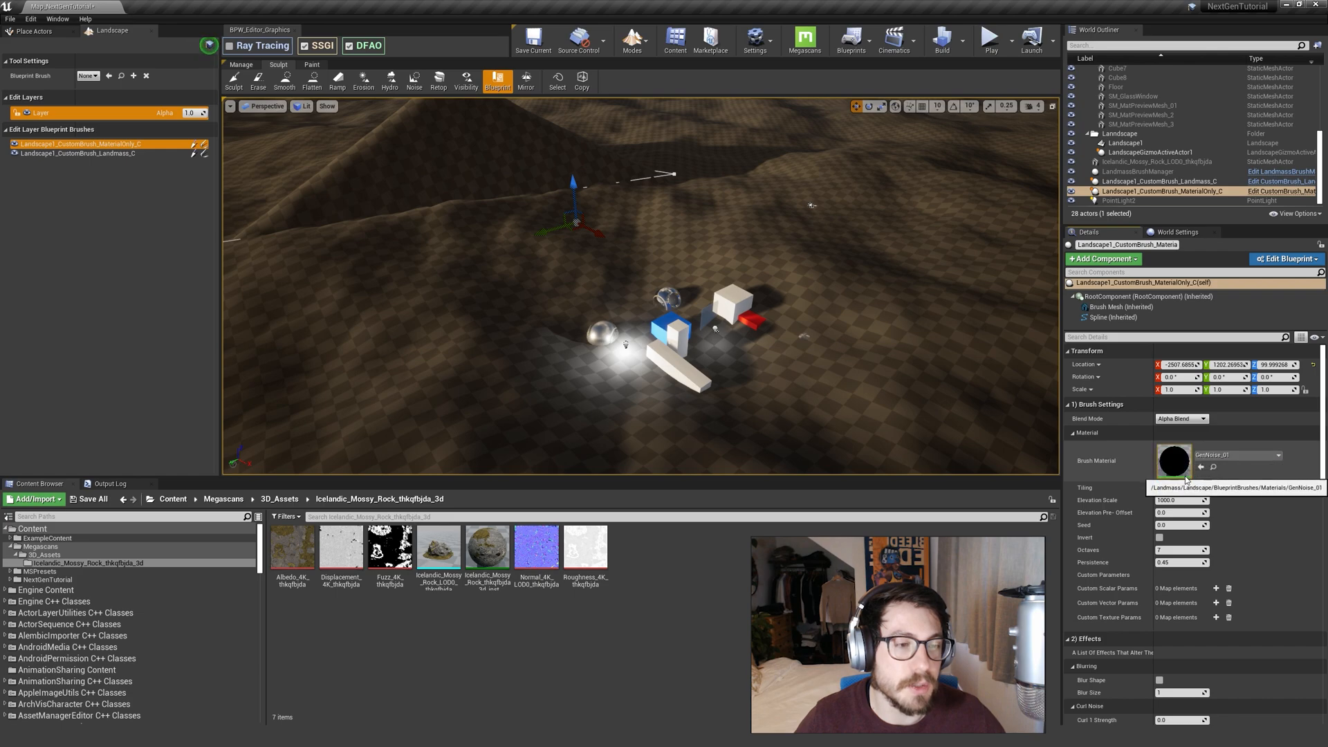
pyautogui.moveTo(1182, 489); pyautogui.dragTo(1178, 501)
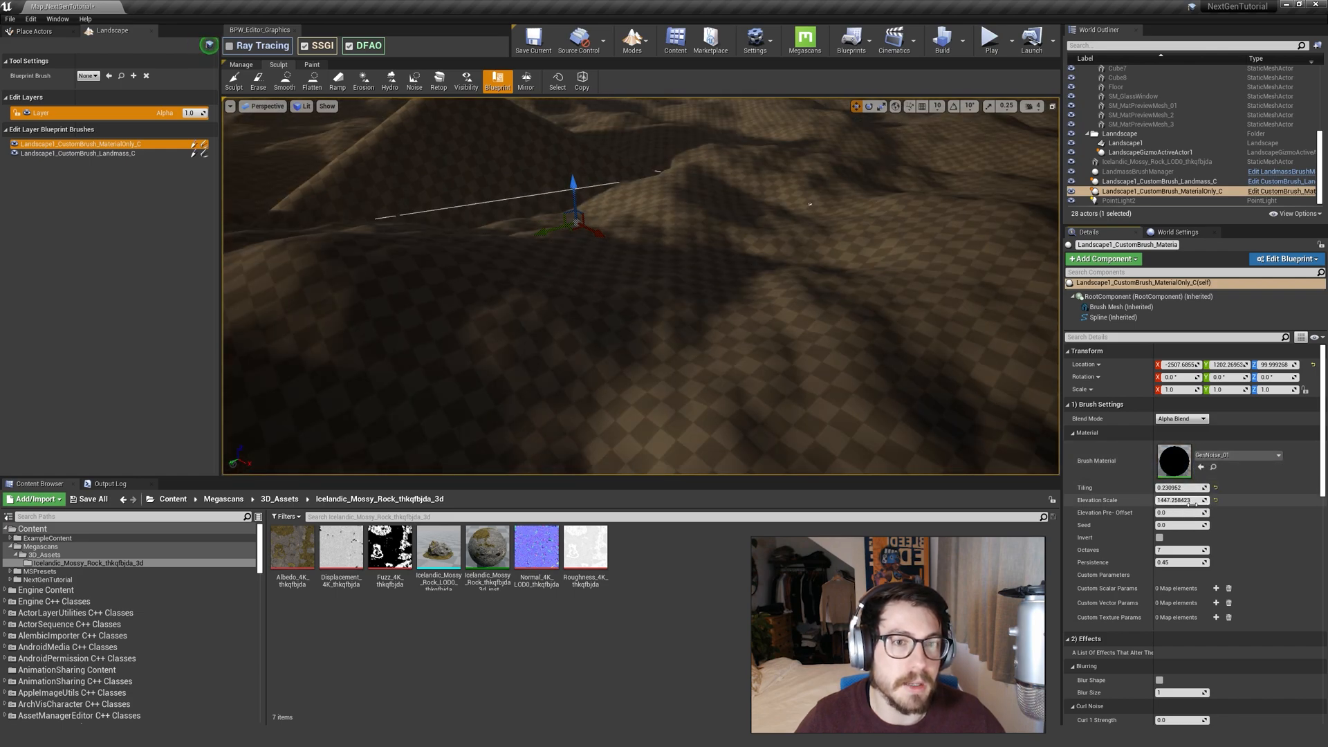
pyautogui.moveTo(865, 325); pyautogui.dragTo(844, 376, button='right')
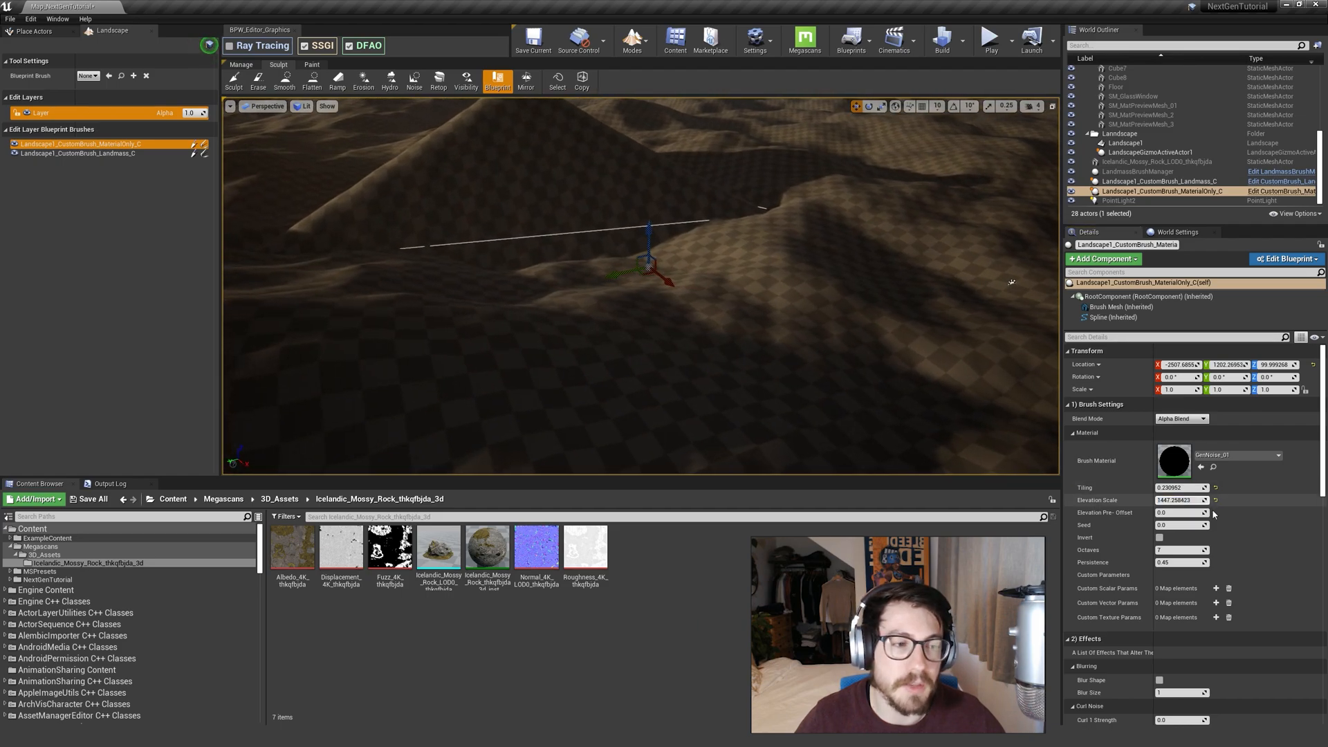
pyautogui.moveTo(969, 290); pyautogui.dragTo(1024, 180, button='right')
pyautogui.click(1180, 491)
pyautogui.write('.175')
pyautogui.press('Return')
pyautogui.moveTo(969, 332); pyautogui.dragTo(997, 360, button='right')
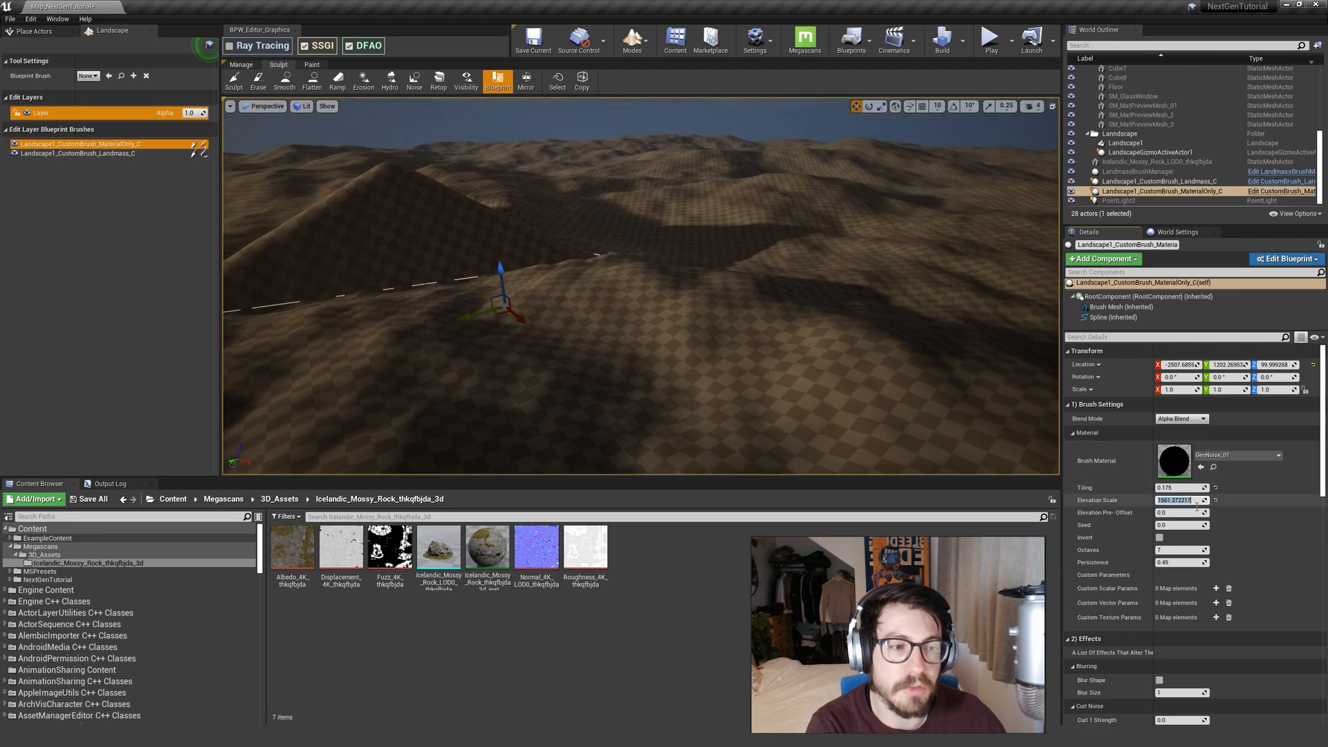
# Set the CustomBrush_MaterialOnly brush's Elevation Scale to 2500.
pyautogui.click(1196, 504)
pyautogui.write('250')
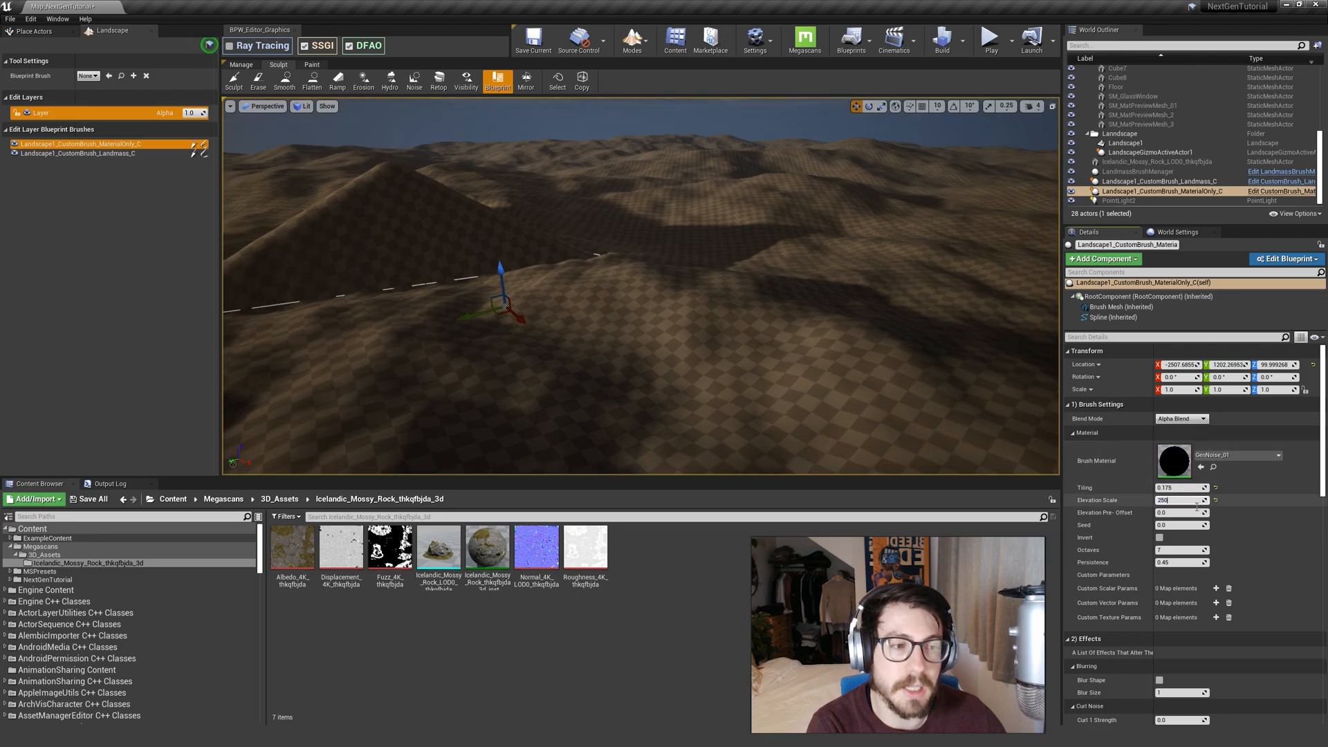
pyautogui.write('0')
pyautogui.press('Return')
# Set the CustomBrush_MaterialOnly brush's Persistence to 0.45 and its Octaves to 8.
pyautogui.moveTo(969, 333)
pyautogui.mouseDown(button='right')
pyautogui.moveTo(1024, 314)
pyautogui.moveTo(952, 315)
pyautogui.moveTo(976, 317)
pyautogui.moveTo(972, 288)
pyautogui.moveTo(1045, 281)
pyautogui.moveTo(962, 294)
pyautogui.moveTo(899, 277)
pyautogui.moveTo(685, 273)
pyautogui.moveTo(744, 287)
pyautogui.moveTo(460, 273)
pyautogui.moveTo(526, 277)
pyautogui.moveTo(498, 280)
pyautogui.moveTo(516, 280)
pyautogui.mouseUp(button='right')
pyautogui.press('w')
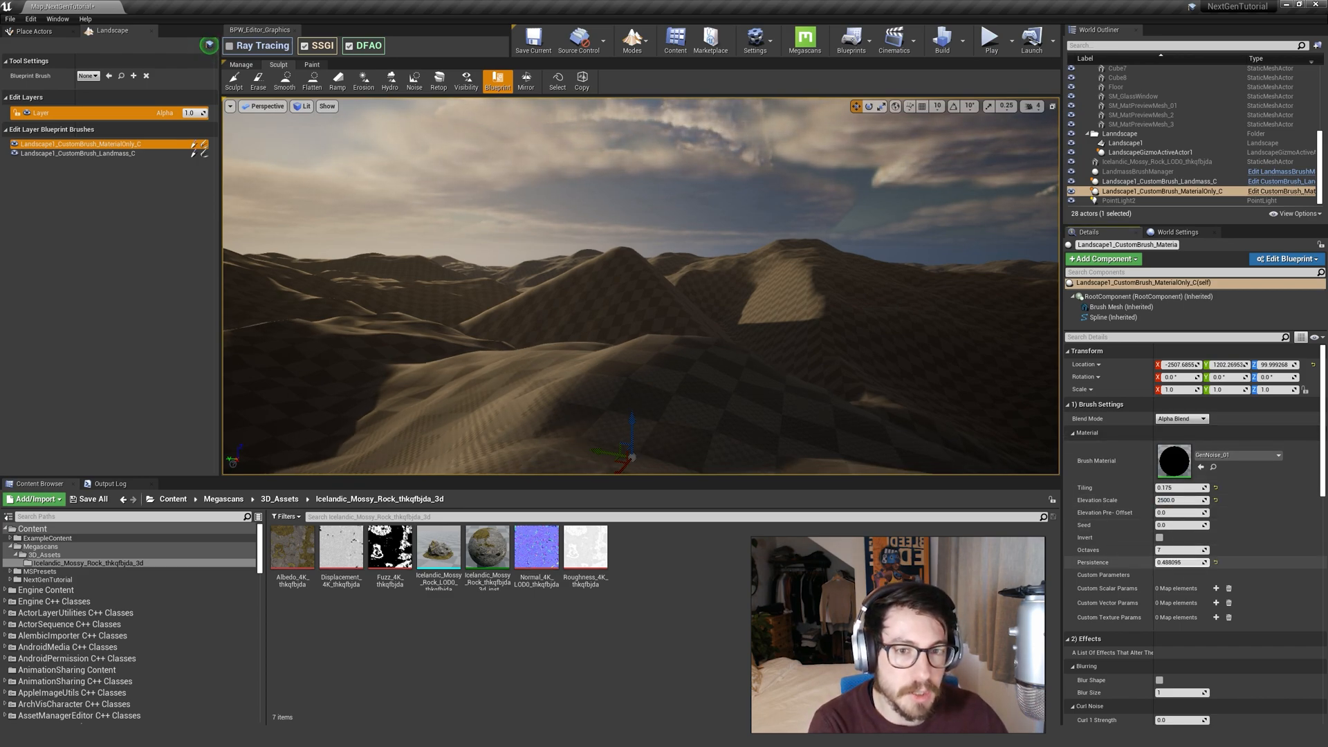
pyautogui.moveTo(1182, 564); pyautogui.dragTo(1183, 564)
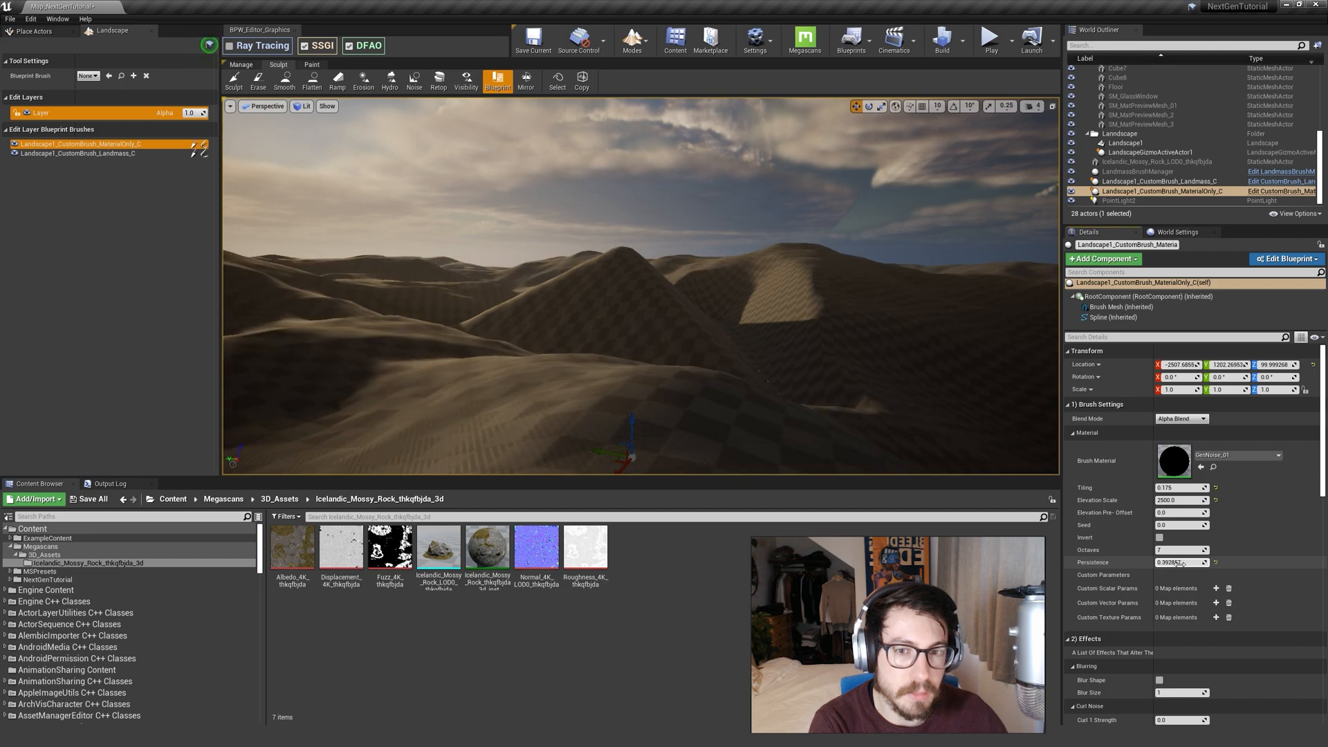
pyautogui.write('0.45')
pyautogui.click(1190, 553)
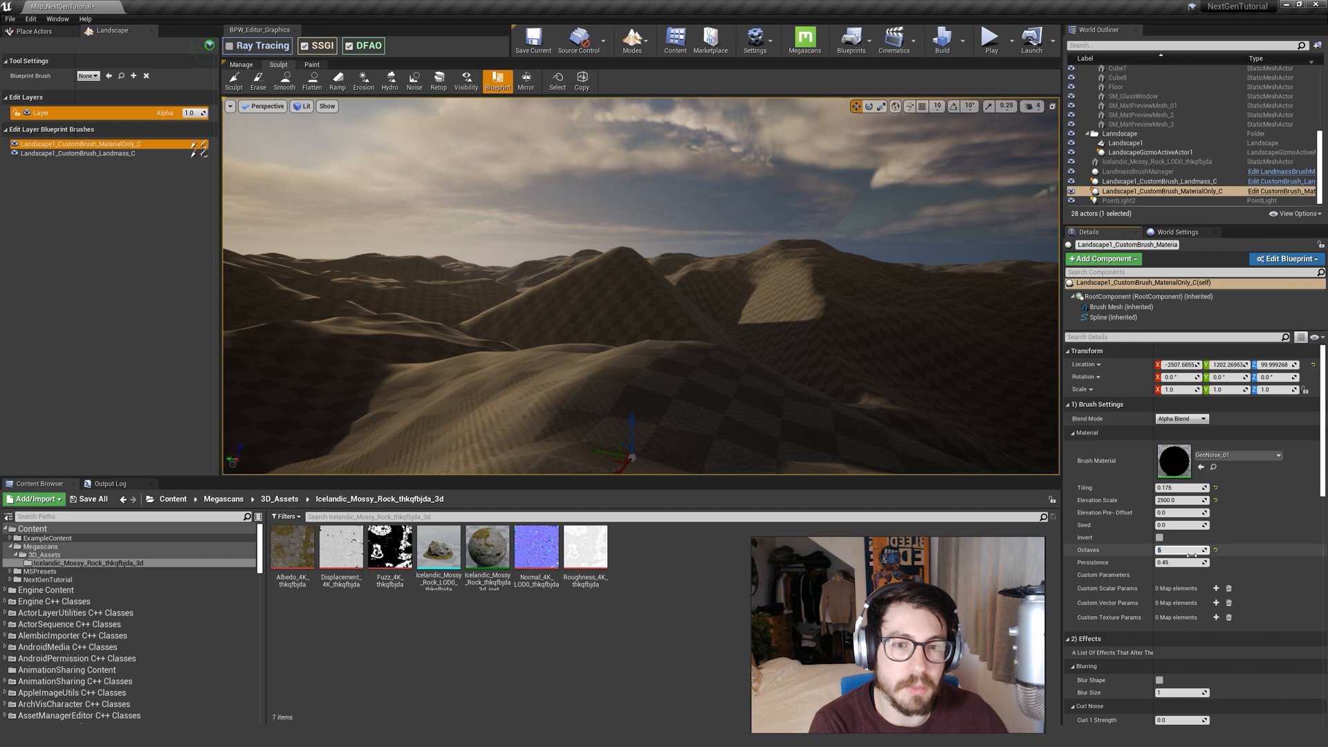
pyautogui.press('Return')
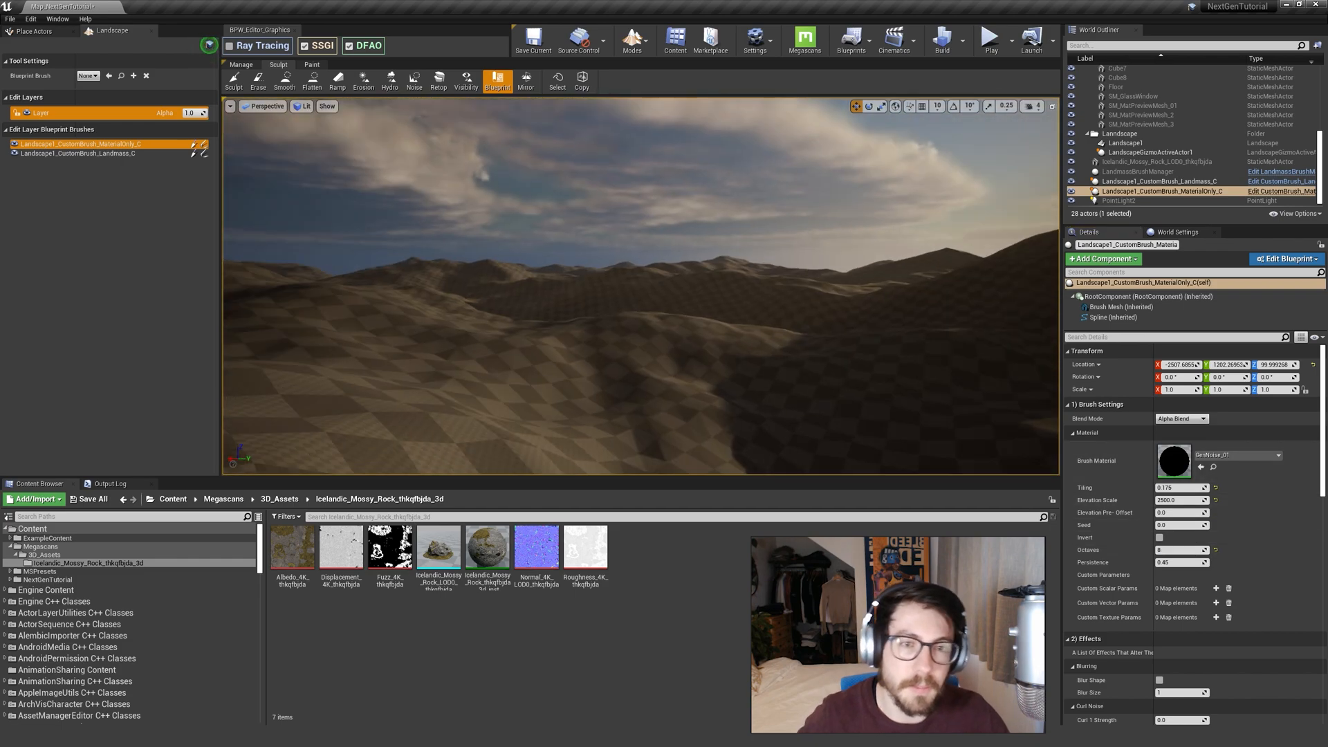
pyautogui.moveTo(996, 346); pyautogui.dragTo(995, 347, button='right')
pyautogui.moveTo(911, 331); pyautogui.dragTo(911, 330, button='right')
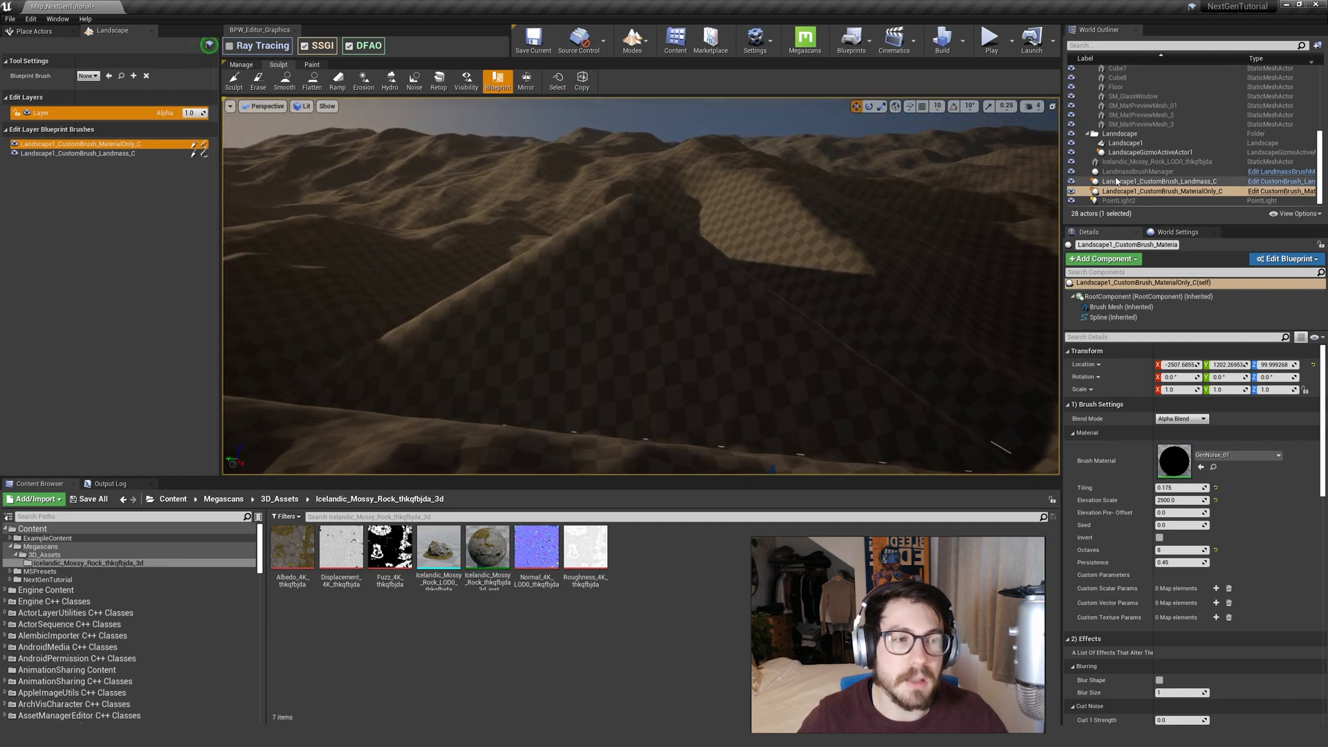
# Select the CustomBrush_Landmass brush and move it across the landscape to about X -4569, Y 999.
pyautogui.click(1115, 182)
pyautogui.press('f')
pyautogui.moveTo(641, 286); pyautogui.dragTo(641, 287, button='right')
pyautogui.moveTo(841, 268); pyautogui.dragTo(841, 268, button='right')
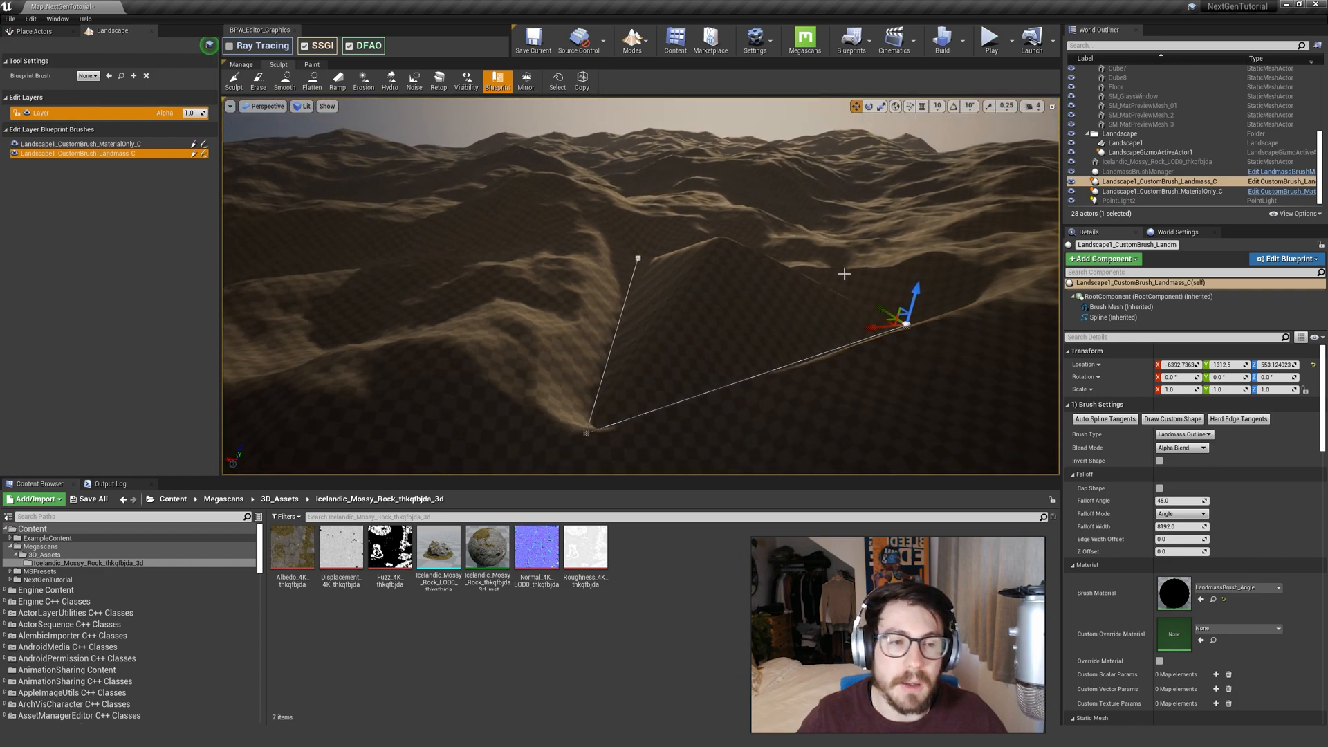
pyautogui.moveTo(891, 326)
pyautogui.mouseDown()
pyautogui.moveTo(549, 288)
pyautogui.moveTo(667, 362)
pyautogui.moveTo(788, 345)
pyautogui.mouseUp()
pyautogui.moveTo(582, 262); pyautogui.dragTo(666, 326, button='right')
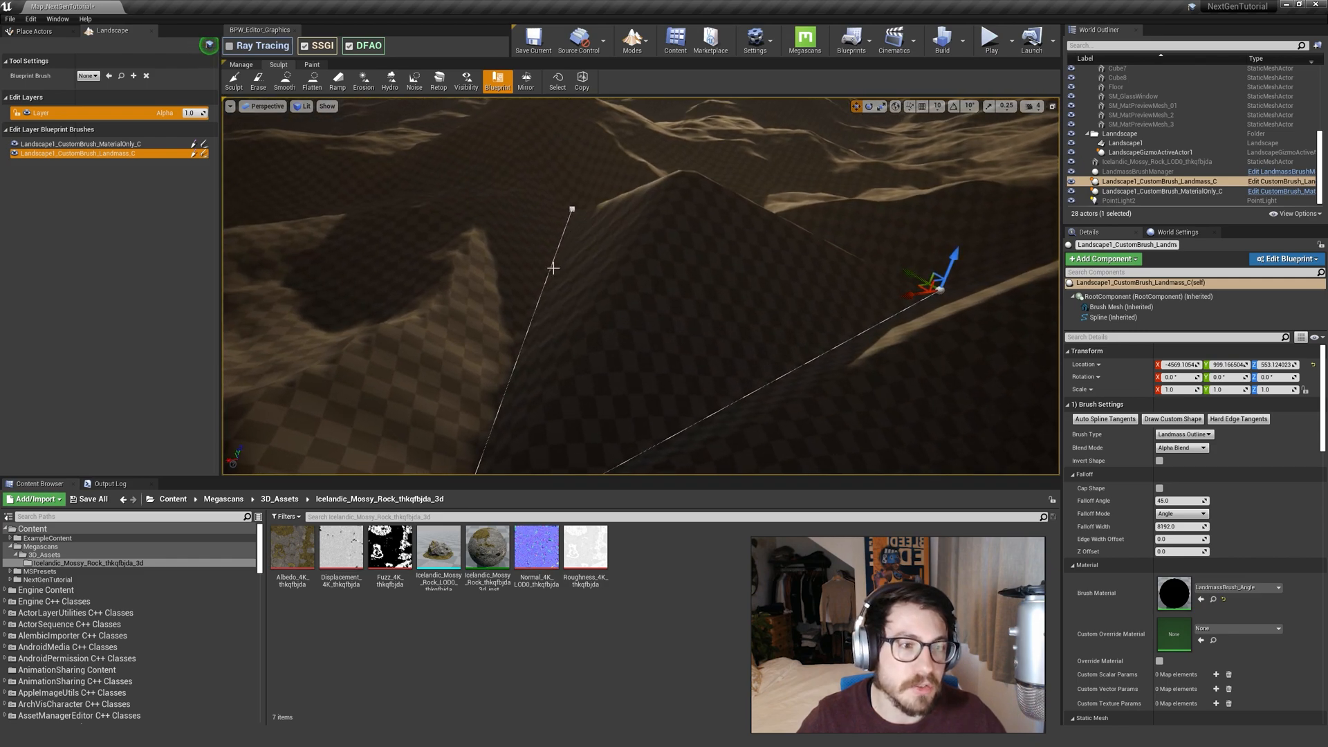
pyautogui.moveTo(997, 394)
pyautogui.mouseDown(button='right')
pyautogui.moveTo(717, 299)
pyautogui.moveTo(1026, 384)
pyautogui.mouseUp(button='right')
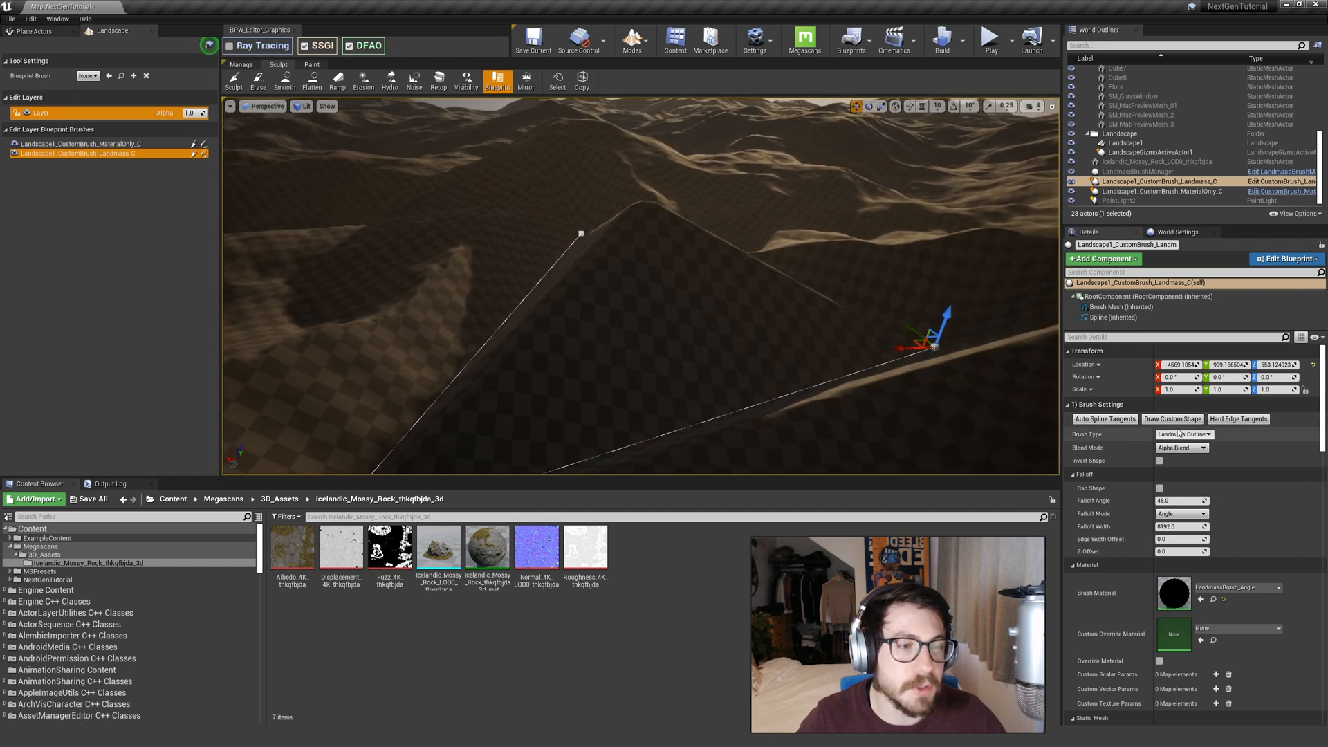
# Change the Landmass brush's Brush Type to Single Mesh and assign SM_Cube as its static mesh.
pyautogui.scroll(-2, 1116, 456)
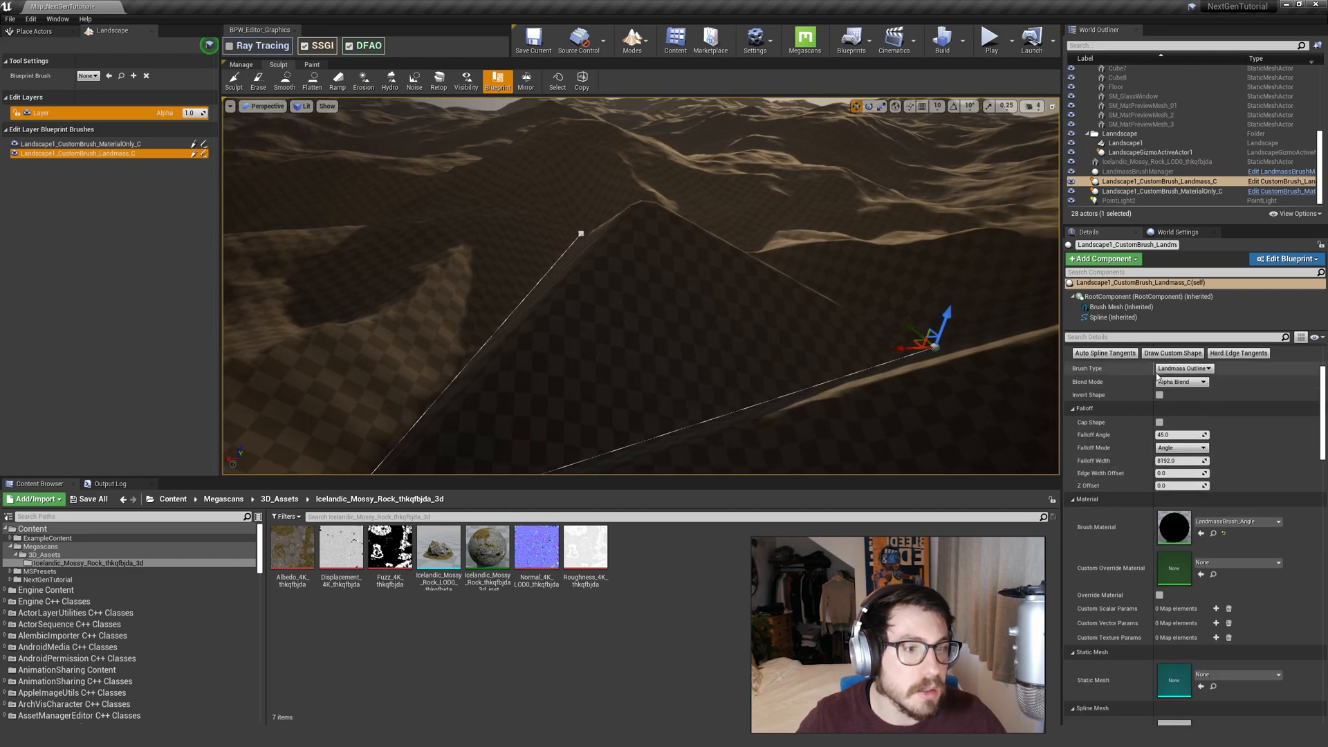
pyautogui.scroll(2, 1135, 435)
pyautogui.click(1201, 435)
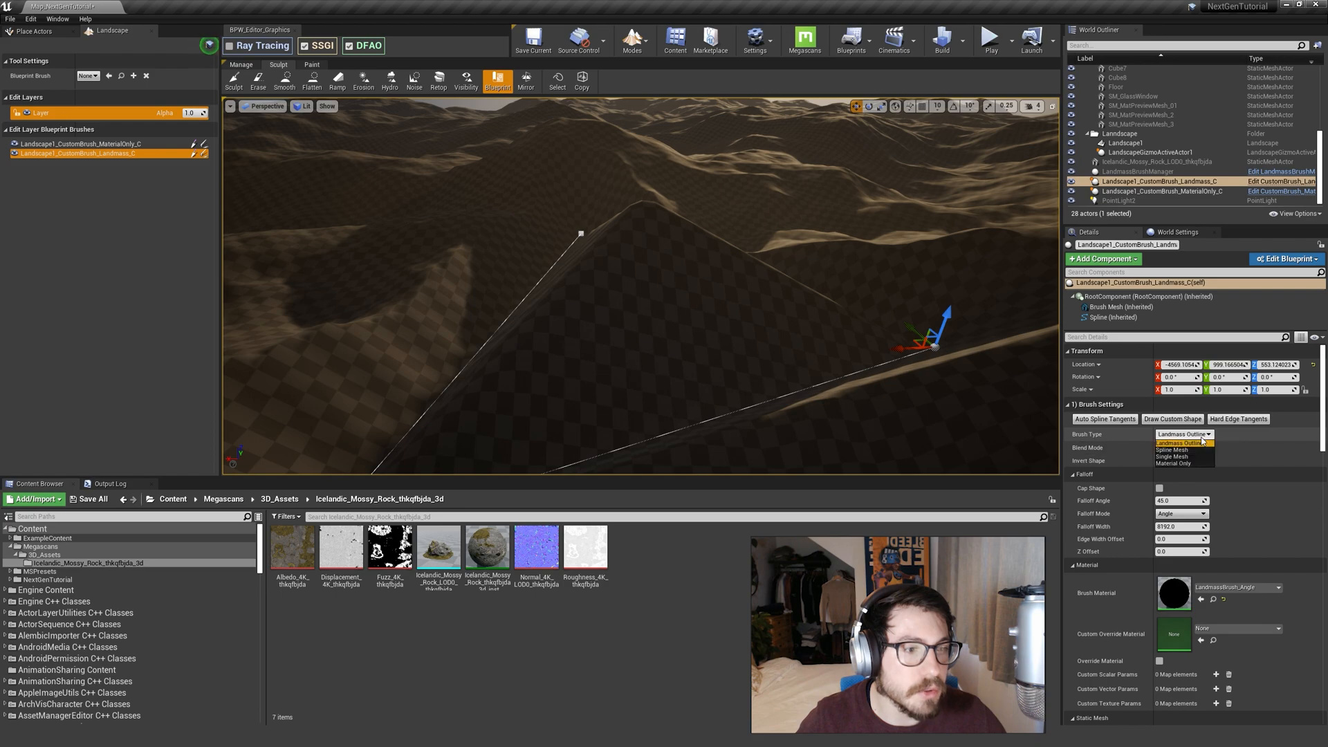
pyautogui.click(1174, 457)
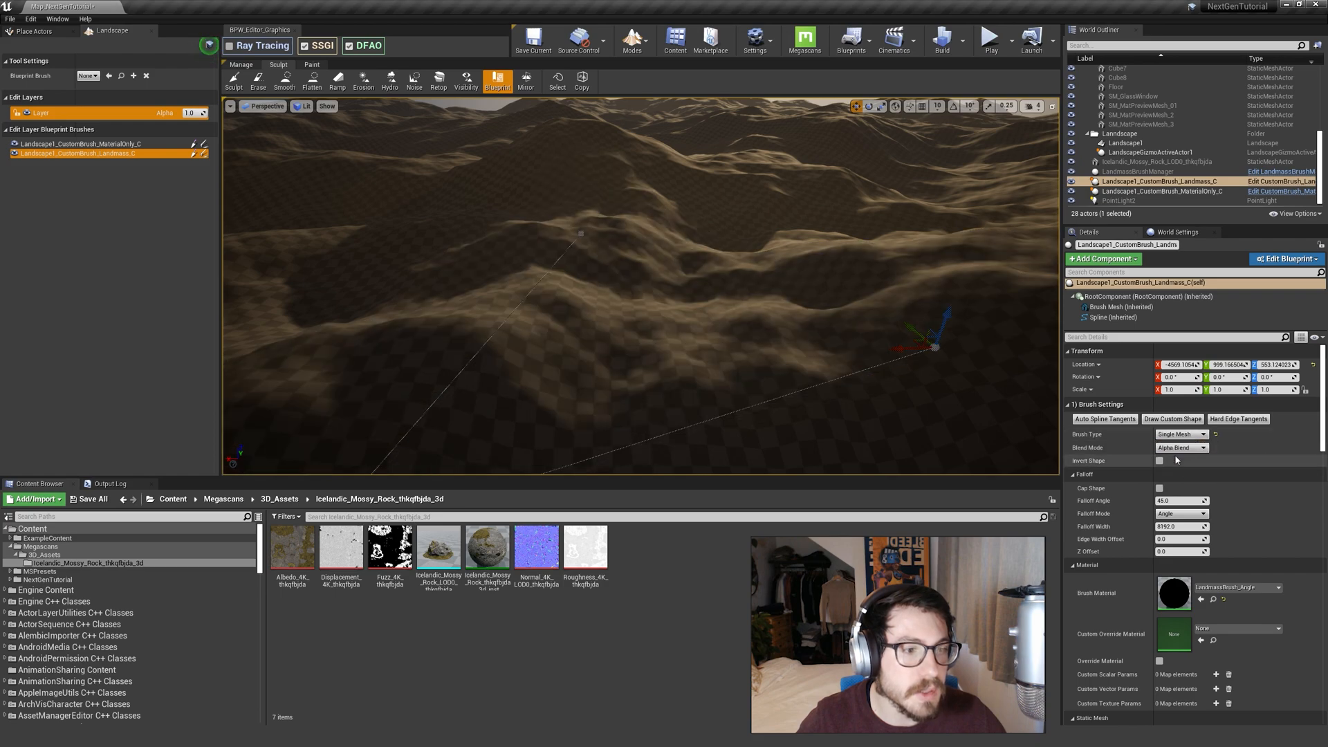
pyautogui.moveTo(899, 360); pyautogui.dragTo(841, 398, button='right')
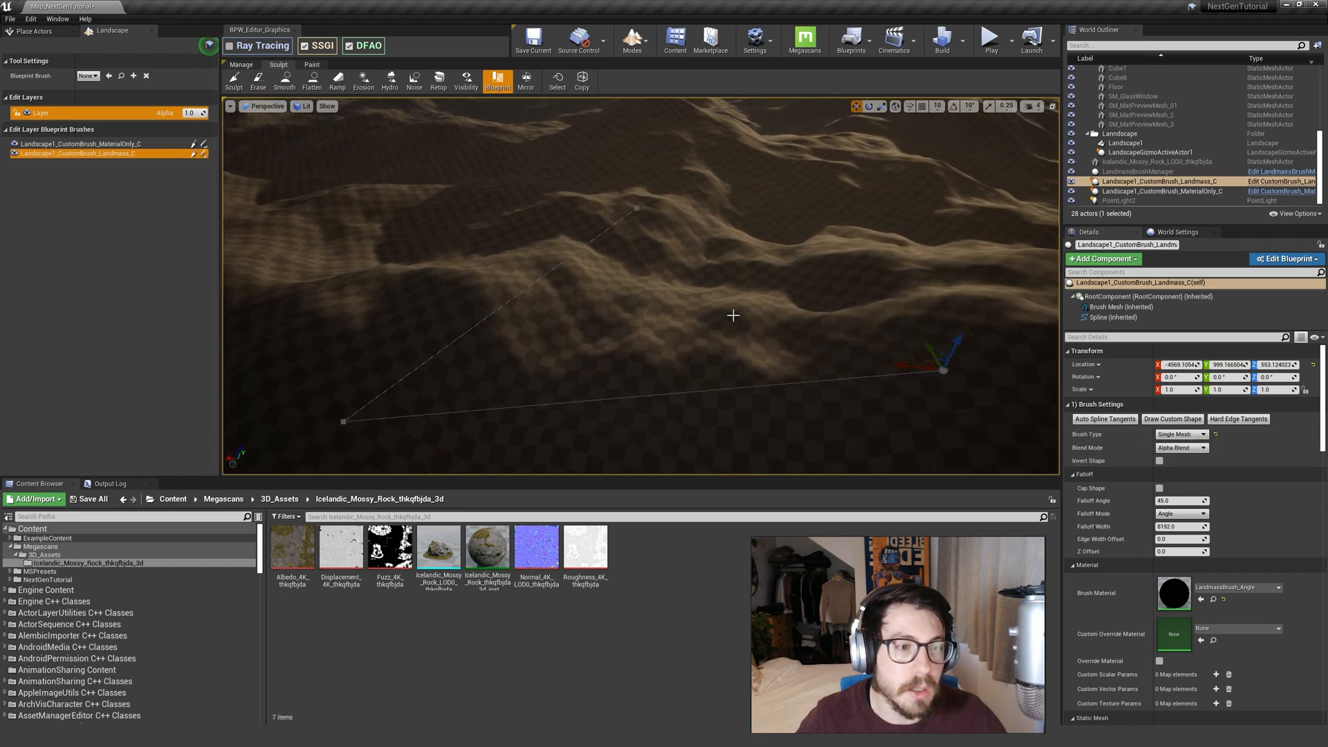
pyautogui.scroll(-8, 1219, 504)
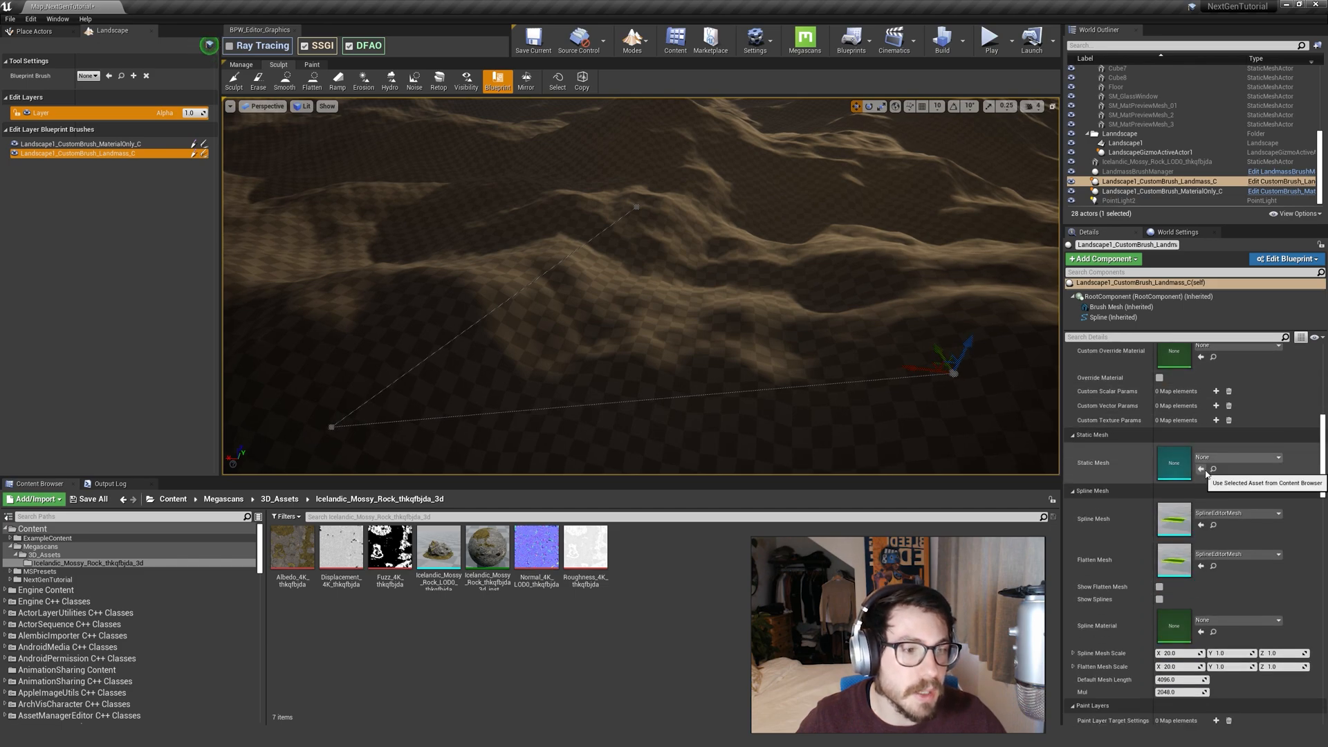
pyautogui.click(1239, 457)
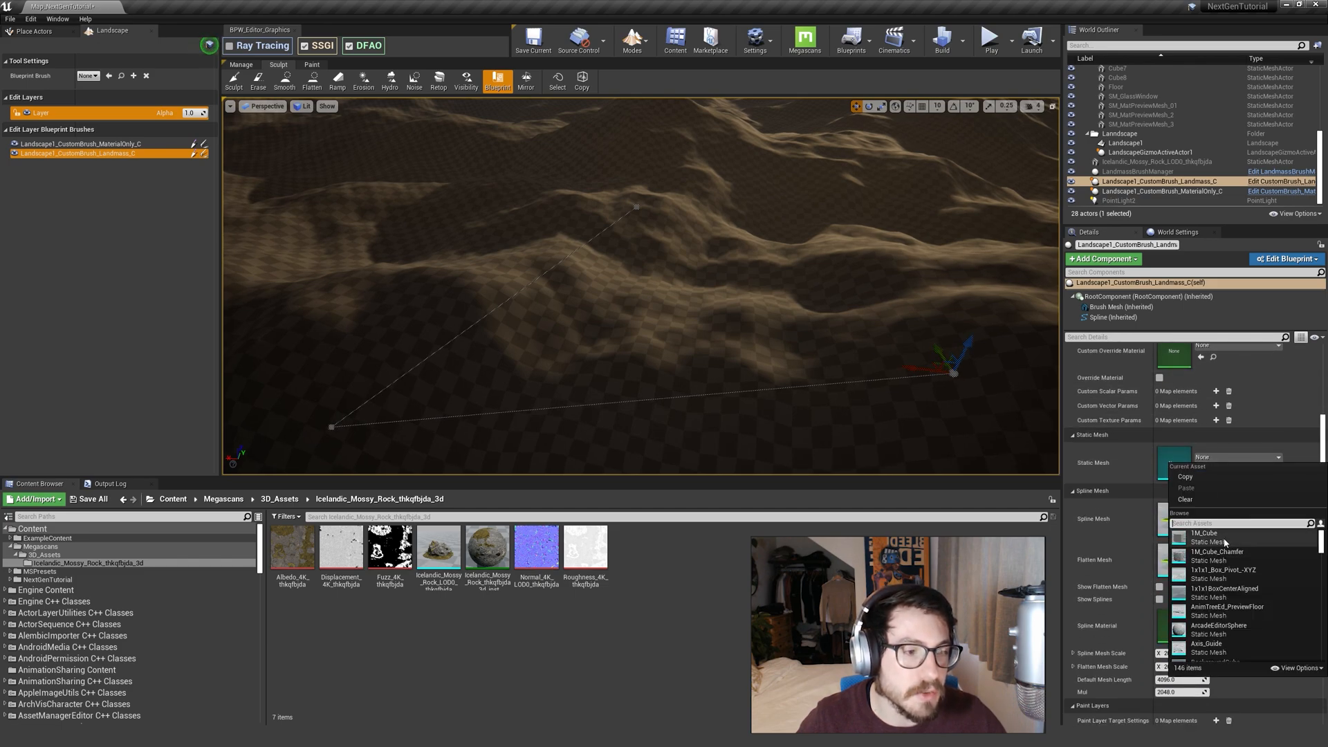
pyautogui.click(1224, 539)
# Raise the cube-shaped Landmass brush well above the terrain and reduce its Falloff Width to about 520.
pyautogui.moveTo(889, 336); pyautogui.dragTo(944, 315, button='right')
pyautogui.moveTo(721, 391)
pyautogui.mouseDown()
pyautogui.moveTo(602, 371)
pyautogui.moveTo(620, 376)
pyautogui.moveTo(658, 346)
pyautogui.moveTo(663, 122)
pyautogui.moveTo(668, 453)
pyautogui.moveTo(671, 229)
pyautogui.moveTo(687, 240)
pyautogui.mouseUp()
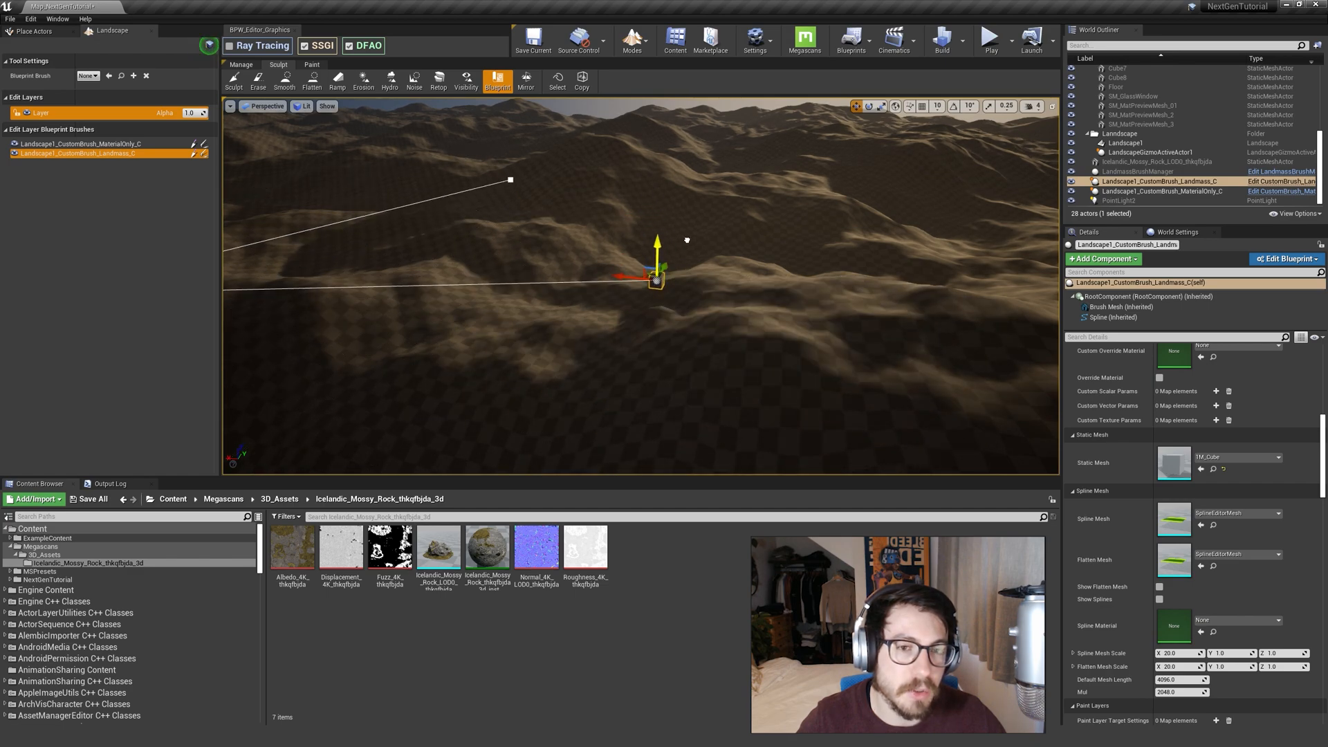
pyautogui.scroll(5, 1170, 420)
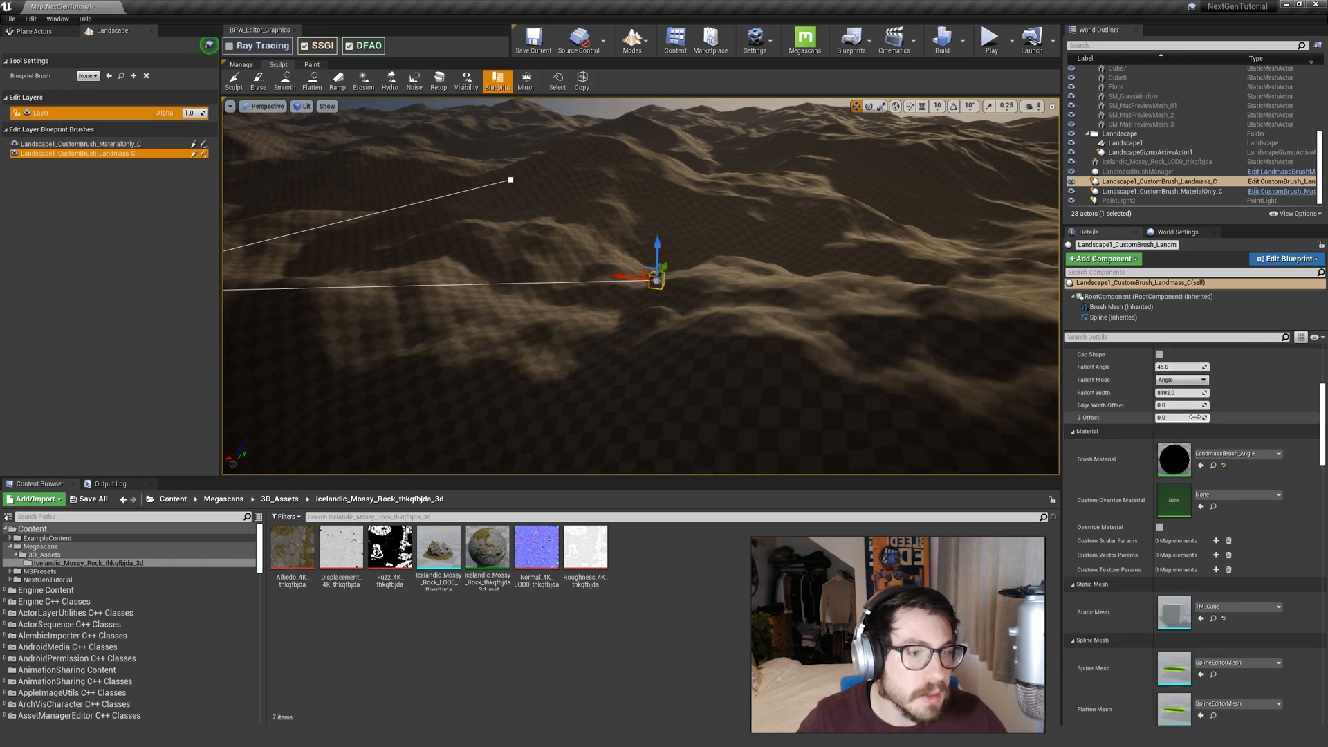
pyautogui.scroll(3, 1169, 420)
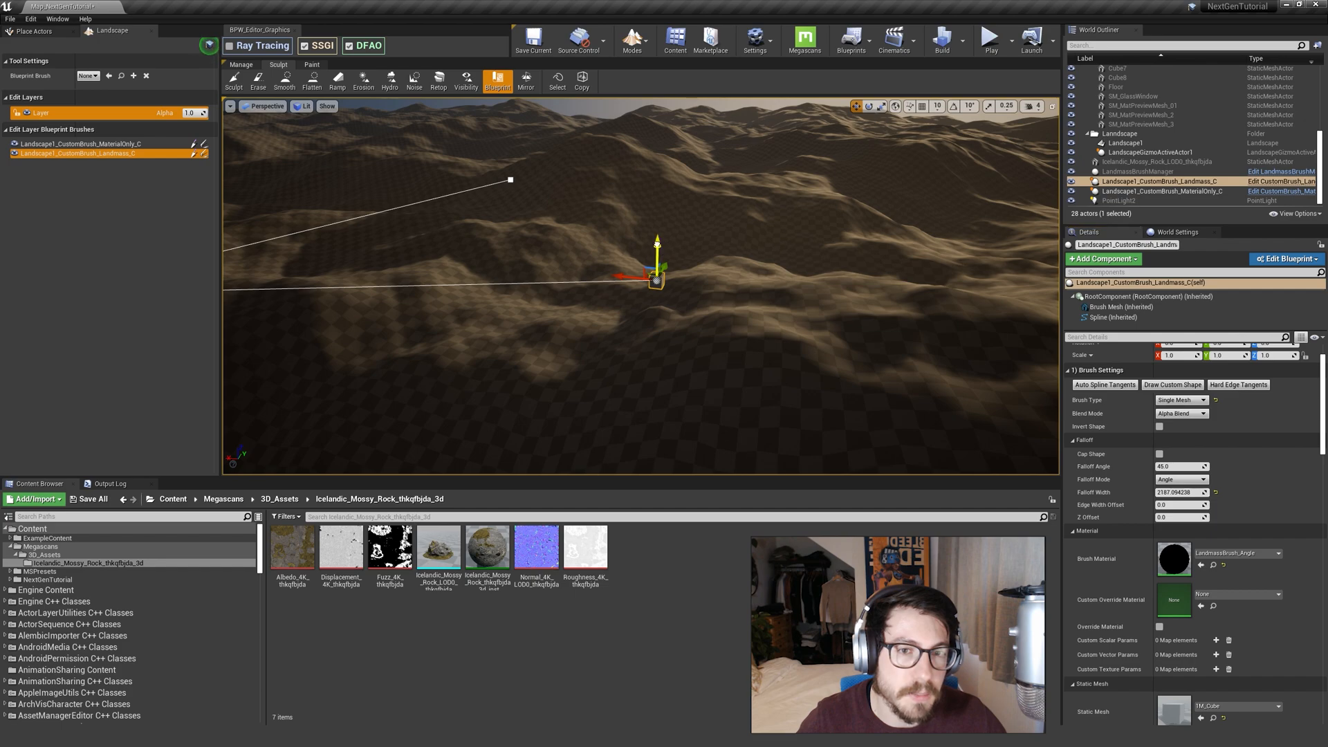
pyautogui.moveTo(657, 245); pyautogui.dragTo(630, 118)
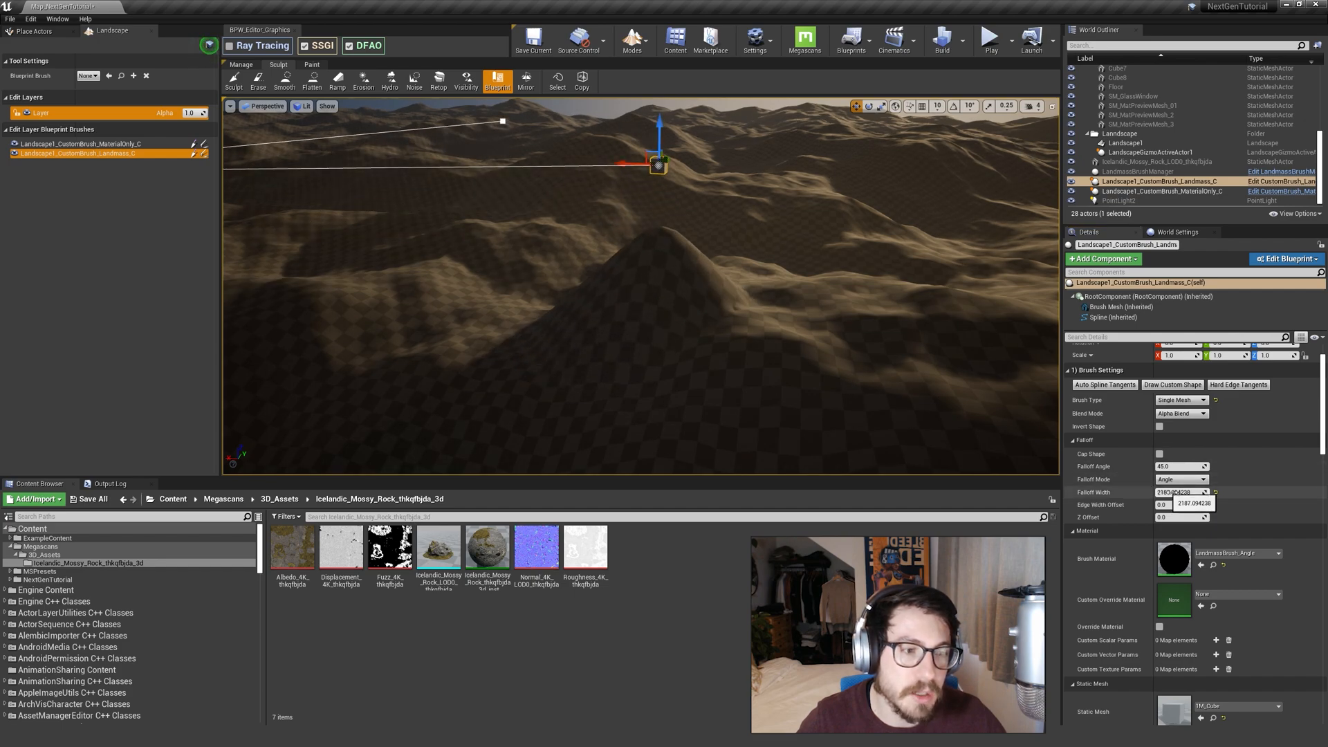
pyautogui.moveTo(1168, 493); pyautogui.dragTo(1149, 493)
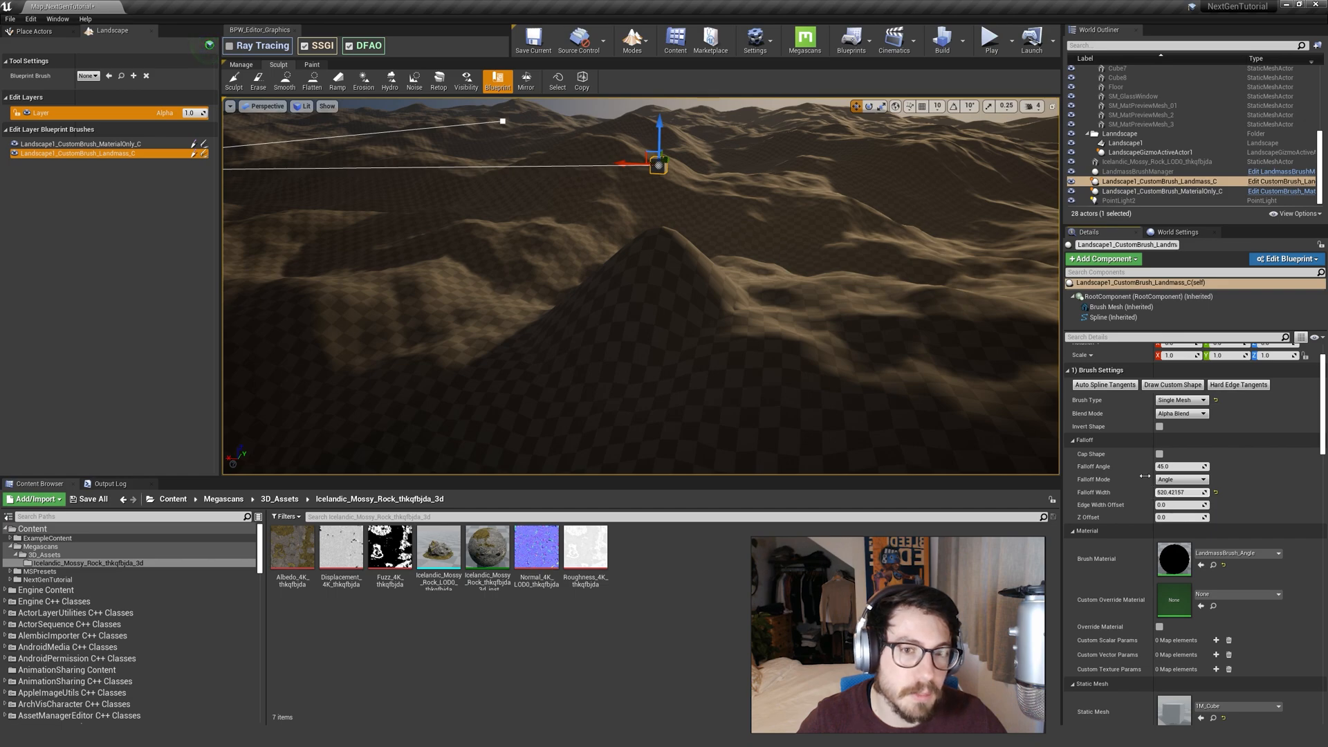
# Scale the Landmass brush's cube to about 10.72 along X and Y, keeping Z at 1.0.
pyautogui.moveTo(741, 327); pyautogui.dragTo(681, 307, button='right')
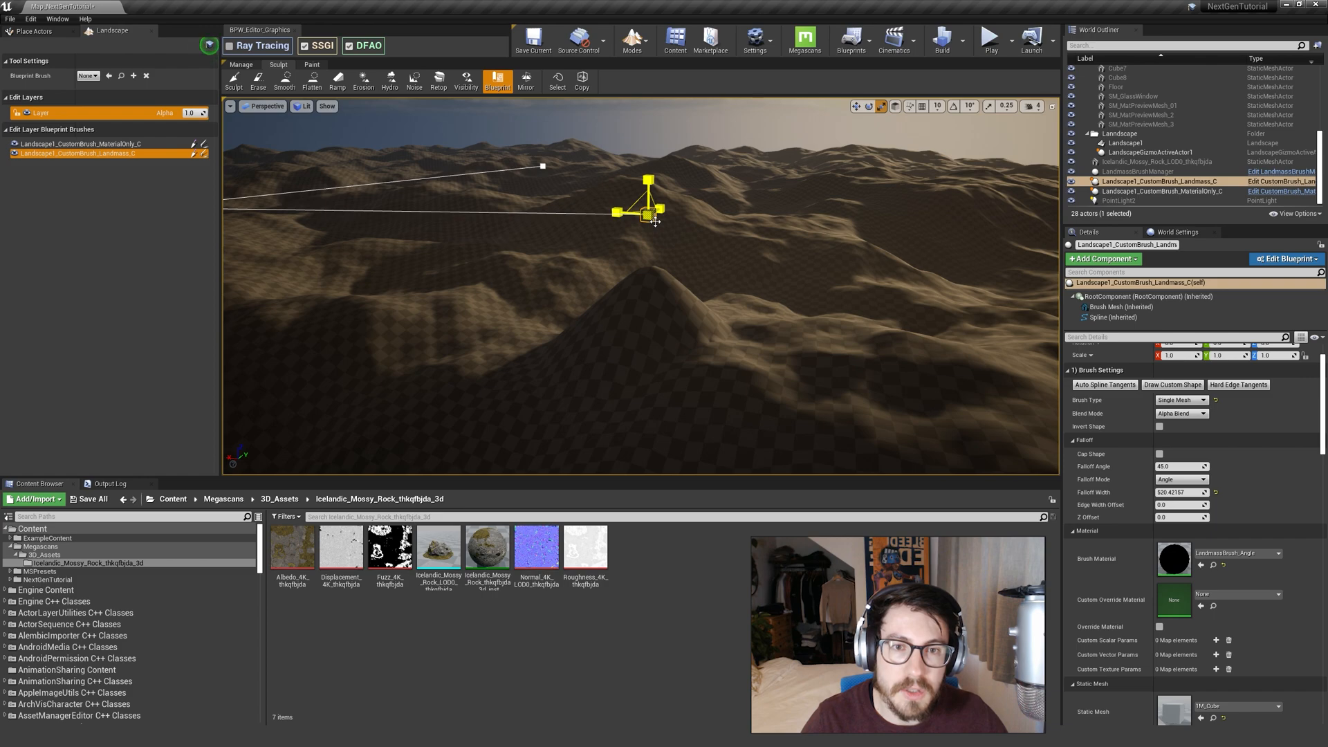
pyautogui.moveTo(680, 278)
pyautogui.mouseDown(button='right')
pyautogui.moveTo(672, 256)
pyautogui.moveTo(681, 305)
pyautogui.moveTo(680, 278)
pyautogui.mouseUp(button='right')
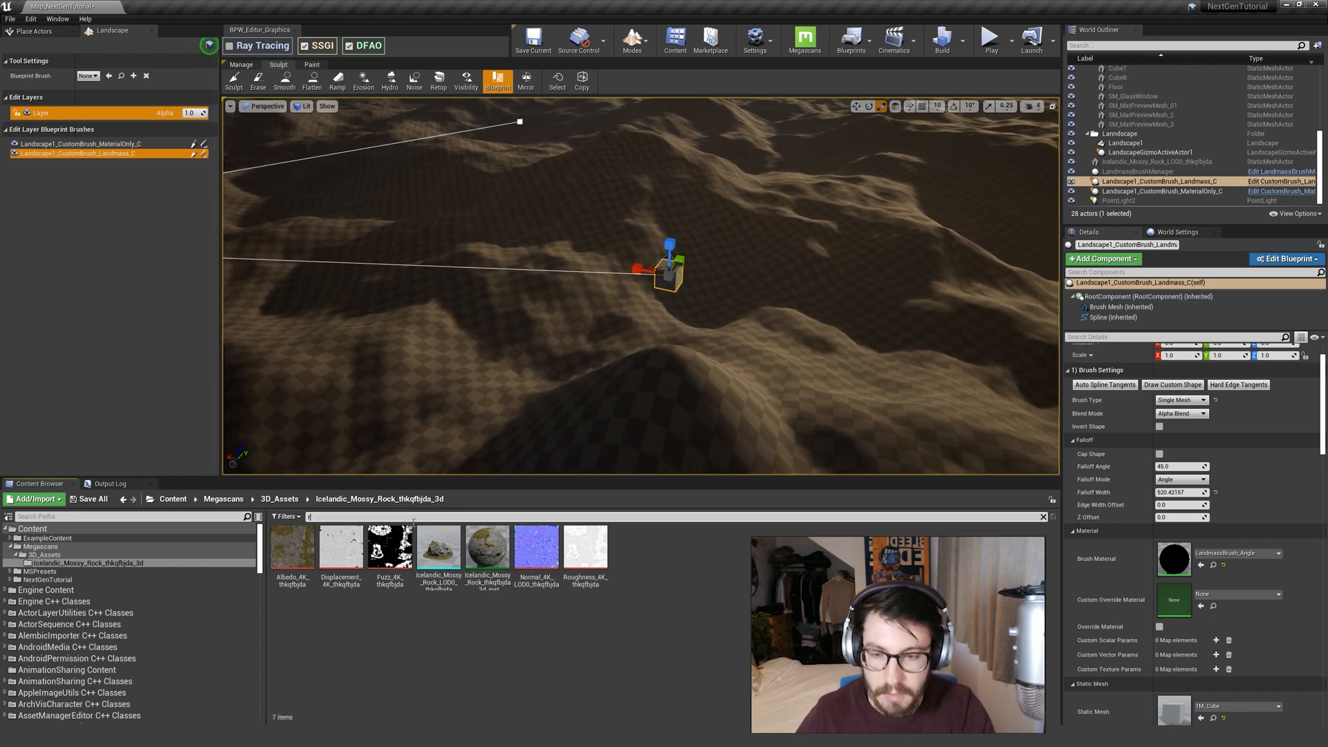
pyautogui.click(647, 603)
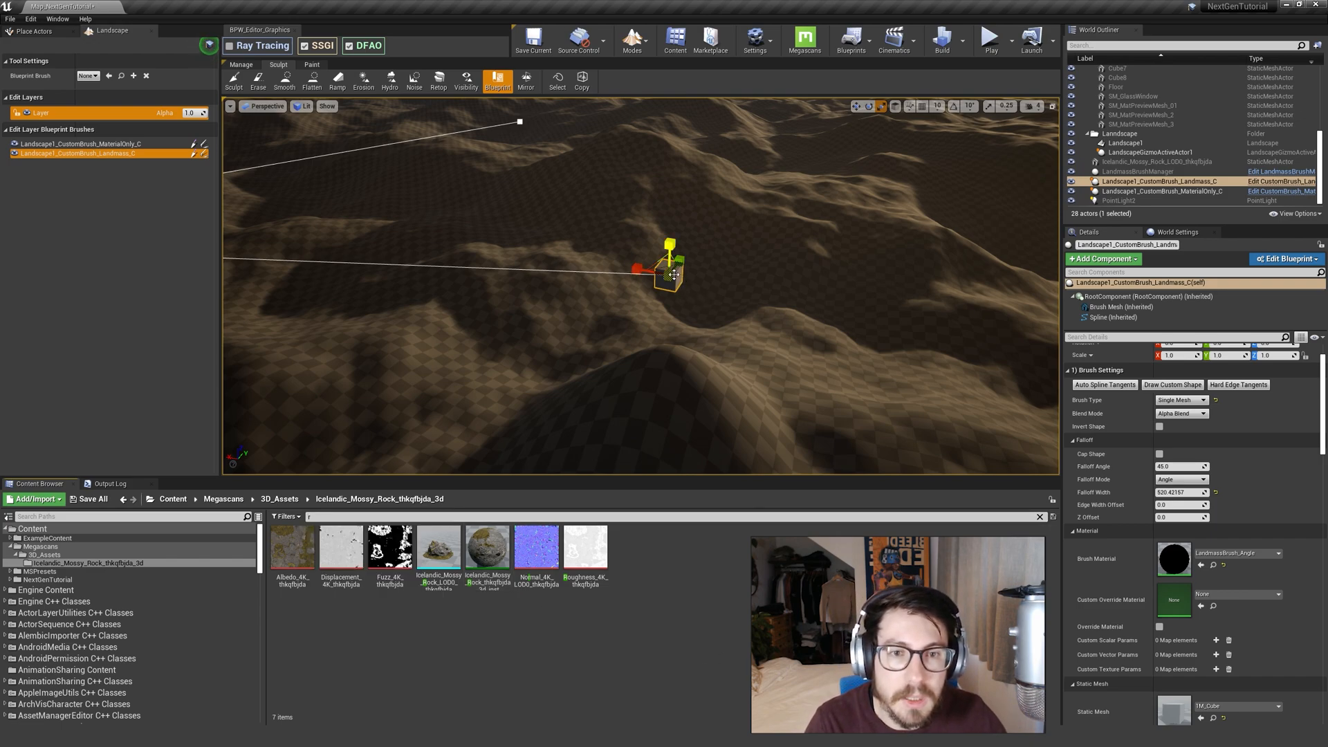
pyautogui.moveTo(658, 265)
pyautogui.mouseDown()
pyautogui.moveTo(643, 239)
pyautogui.moveTo(630, 260)
pyautogui.moveTo(613, 236)
pyautogui.moveTo(673, 274)
pyautogui.mouseUp()
pyautogui.moveTo(673, 274); pyautogui.dragTo(670, 208, button='right')
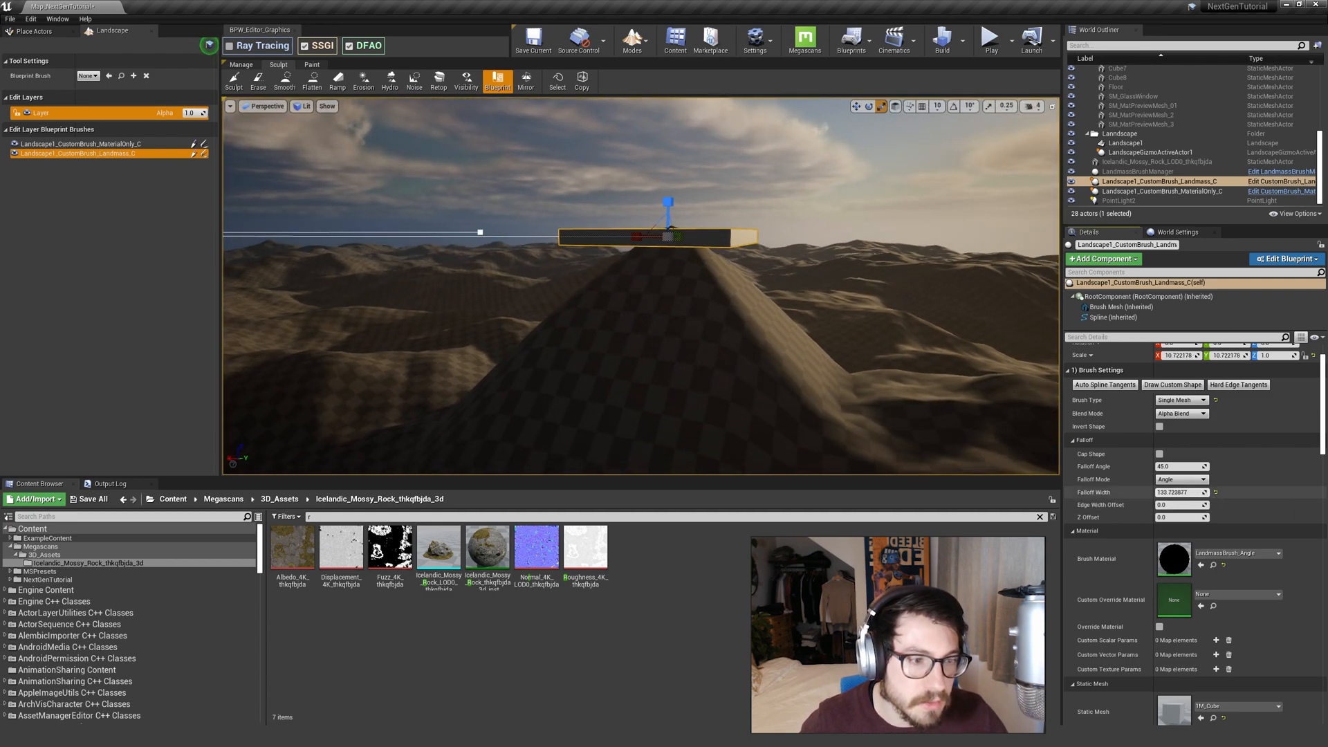
# Switch the Landmass brush's Falloff Mode to Width with Cap Shape enabled and a Falloff Width of about 498.
pyautogui.click(1190, 479)
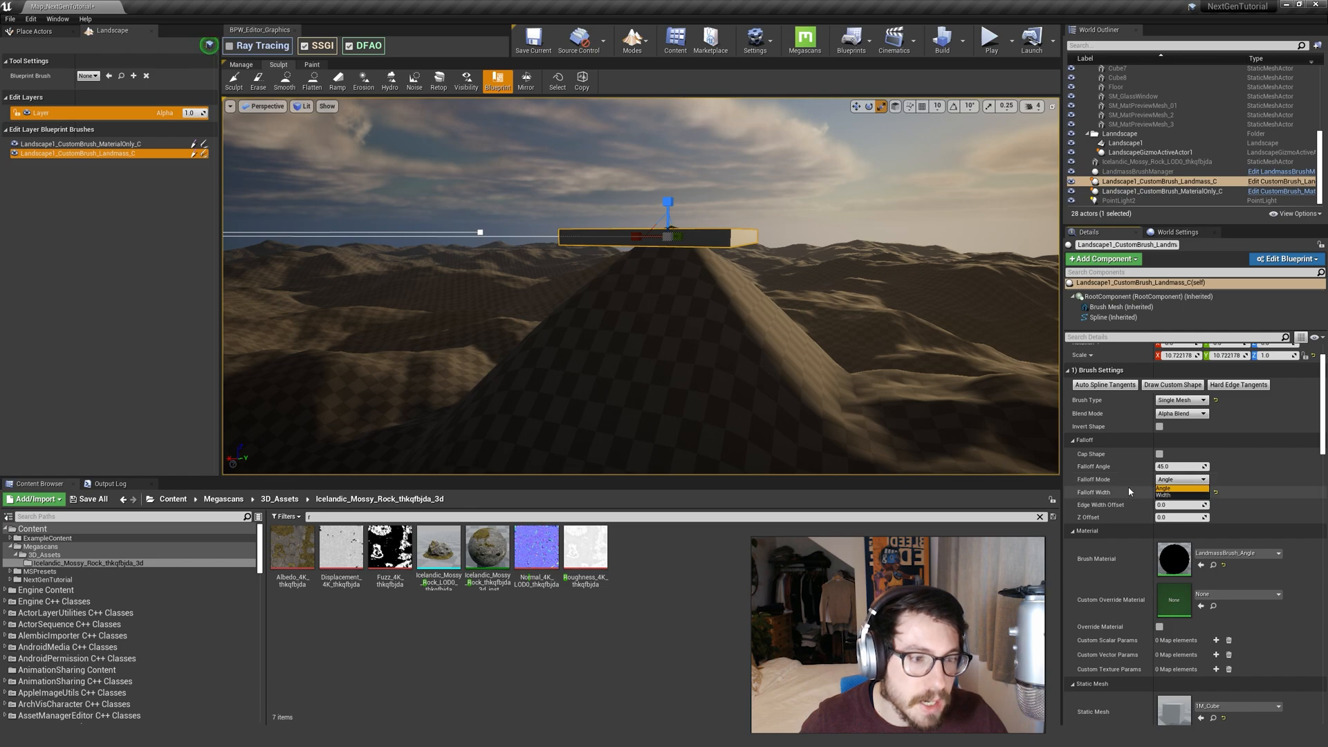
pyautogui.click(1165, 495)
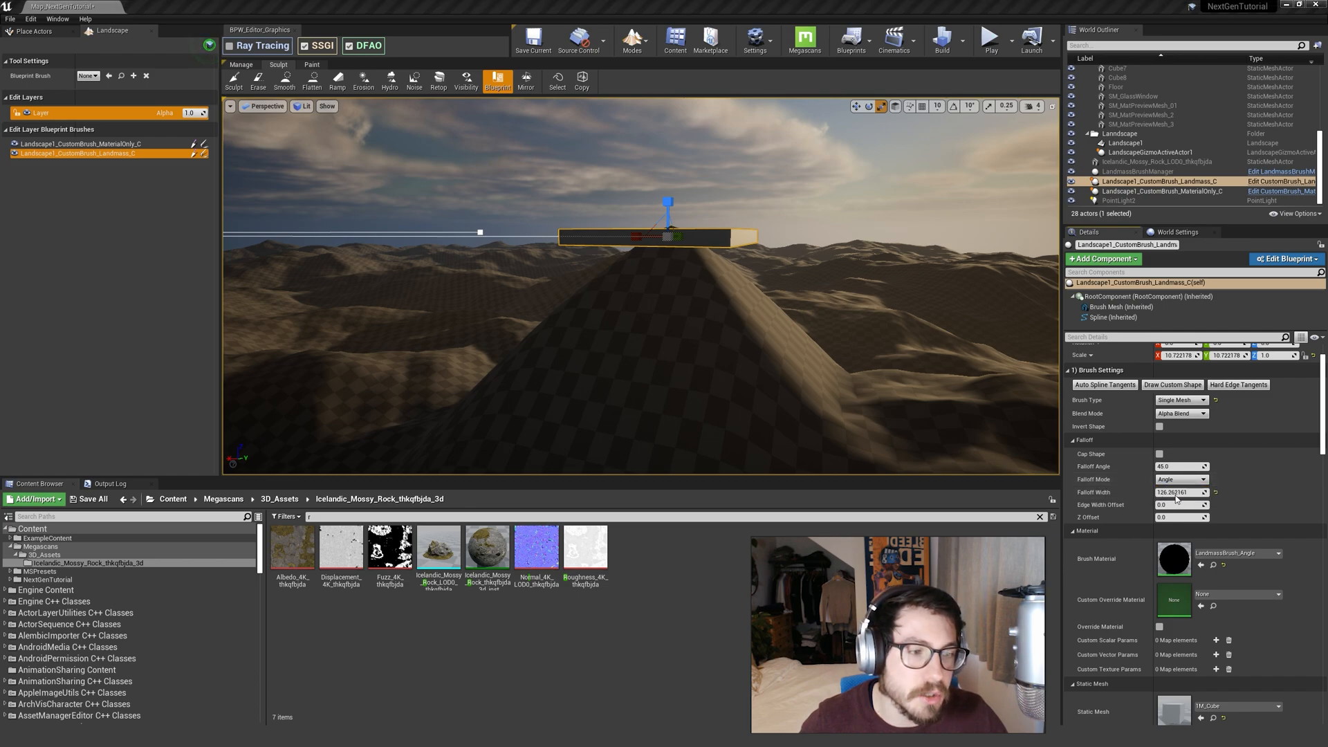
pyautogui.moveTo(780, 383); pyautogui.dragTo(720, 450, button='right')
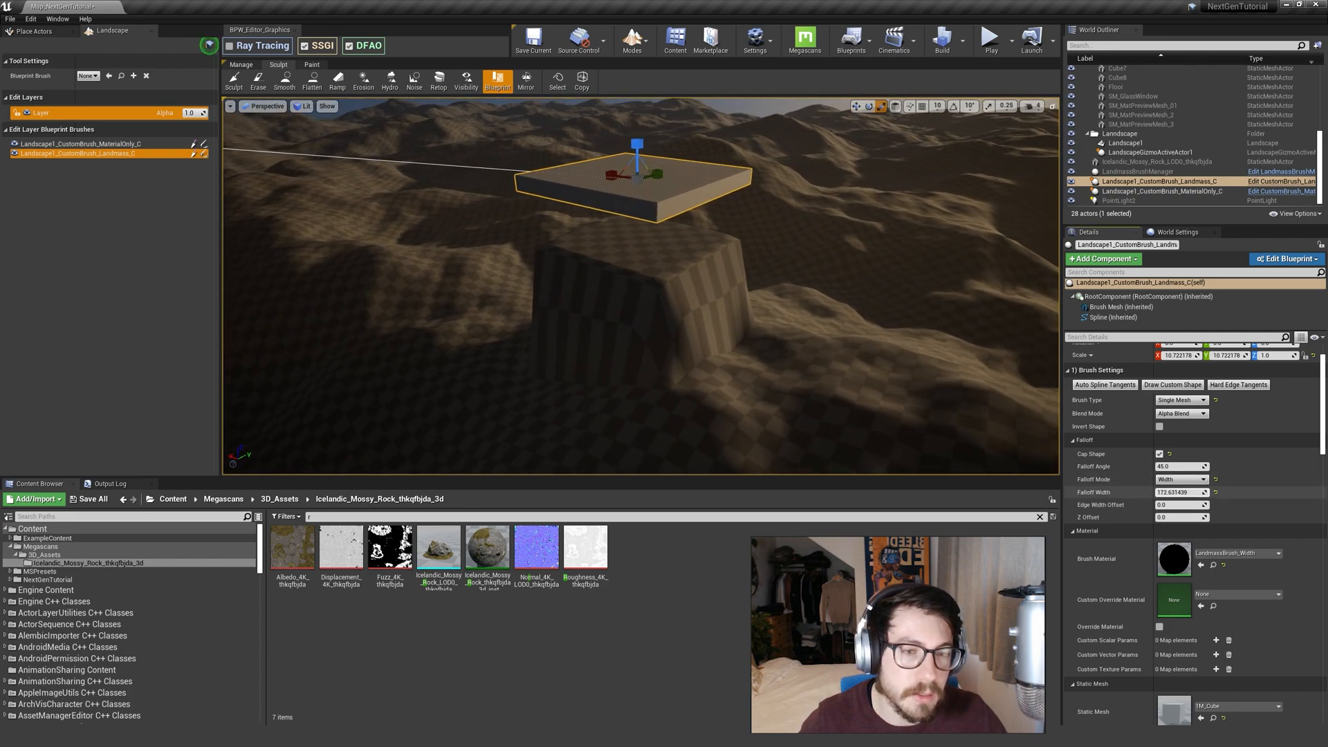
pyautogui.moveTo(1180, 492); pyautogui.dragTo(1185, 490)
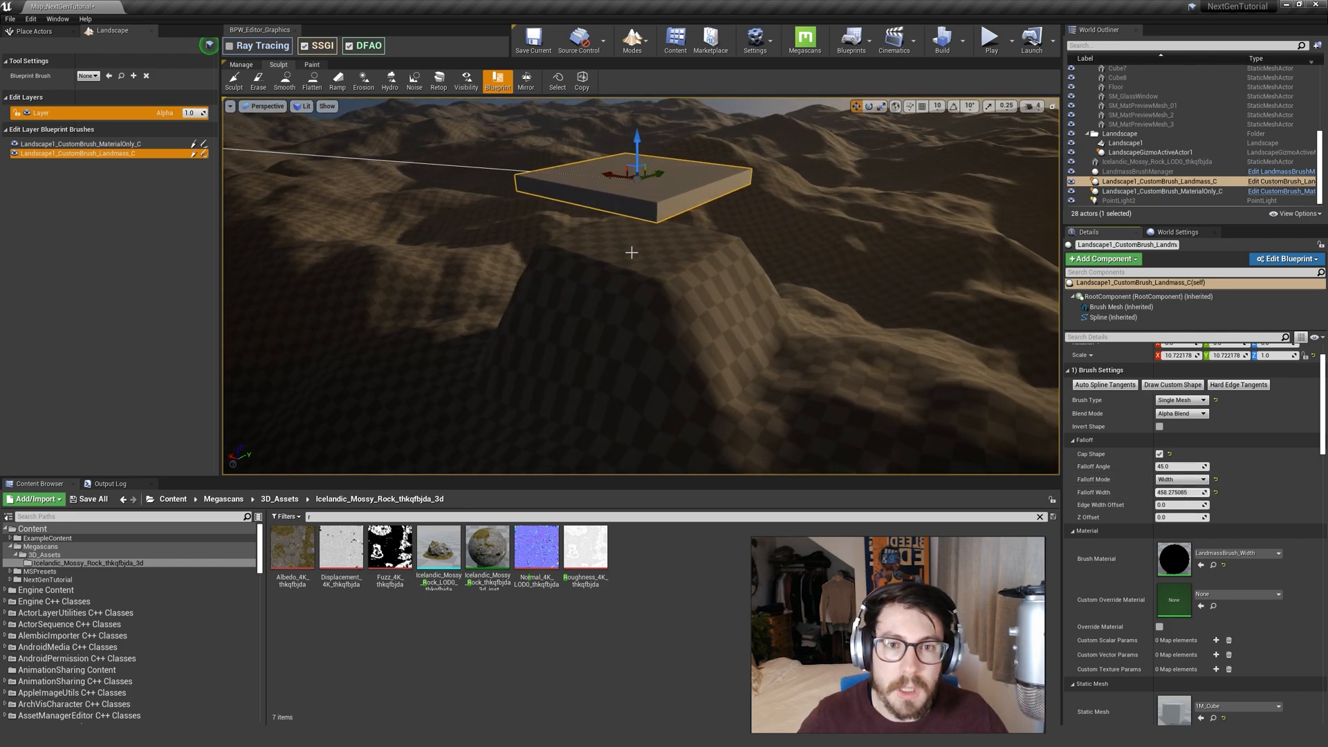
# Lower the Landmass brush into the terrain and set its Edge Width Offset to 0.
pyautogui.moveTo(637, 140)
pyautogui.mouseDown()
pyautogui.moveTo(633, 263)
pyautogui.moveTo(666, 451)
pyautogui.mouseUp()
pyautogui.moveTo(688, 436)
pyautogui.mouseDown(button='right')
pyautogui.moveTo(658, 461)
pyautogui.moveTo(622, 419)
pyautogui.mouseUp(button='right')
pyautogui.moveTo(851, 110); pyautogui.dragTo(1052, 220, button='right')
pyautogui.moveTo(760, 380)
pyautogui.mouseDown(button='right')
pyautogui.moveTo(760, 304)
pyautogui.moveTo(761, 395)
pyautogui.moveTo(760, 311)
pyautogui.moveTo(768, 394)
pyautogui.moveTo(779, 380)
pyautogui.mouseUp(button='right')
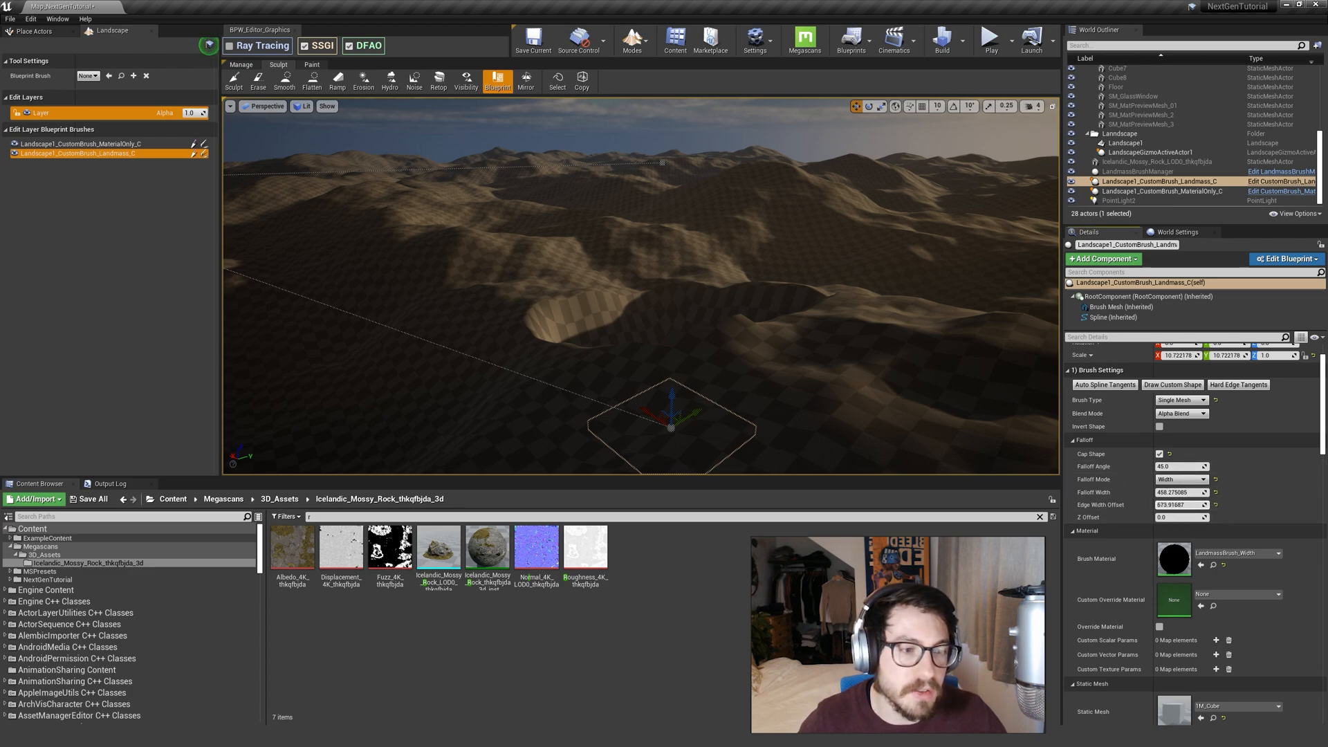
pyautogui.click(1179, 506)
pyautogui.write('0')
pyautogui.press('Return')
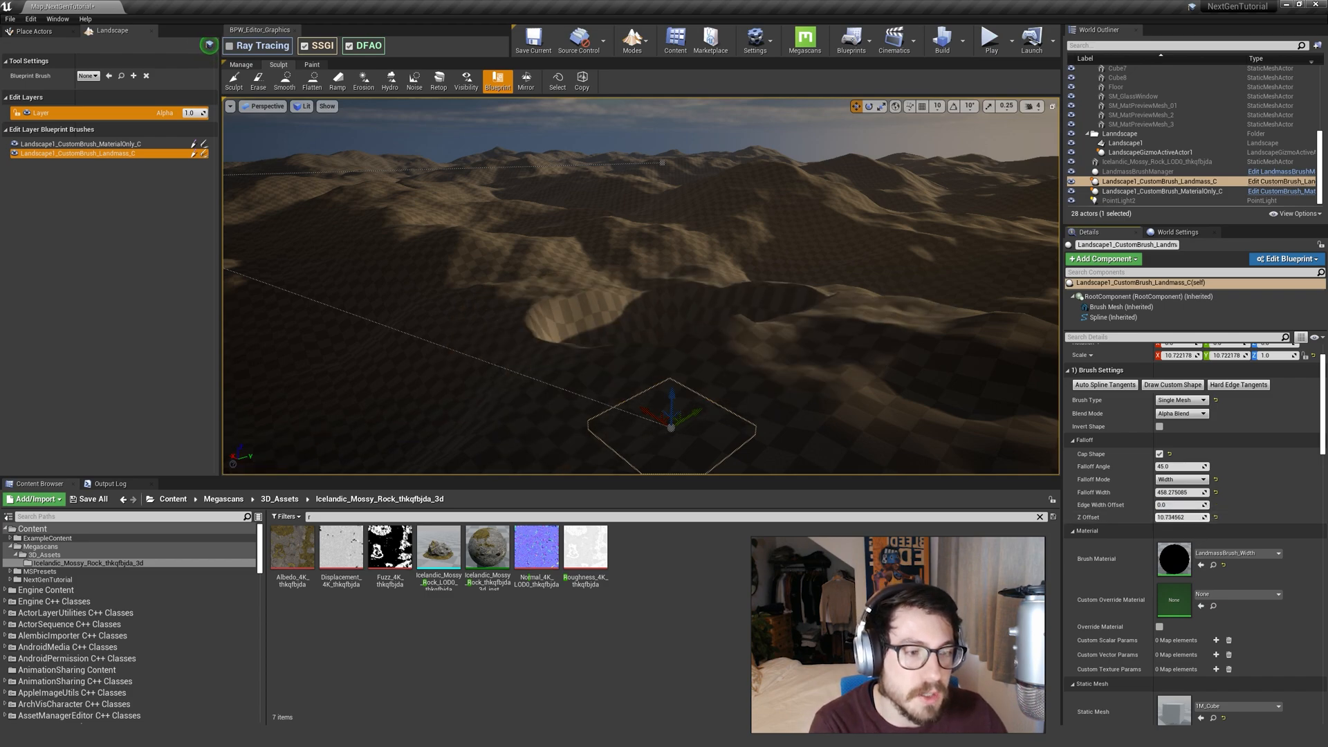
# Set the Landmass brush's Z Offset to about 1756 and scale it to about 14.65 along X and Y.
pyautogui.moveTo(1197, 519); pyautogui.dragTo(1185, 523)
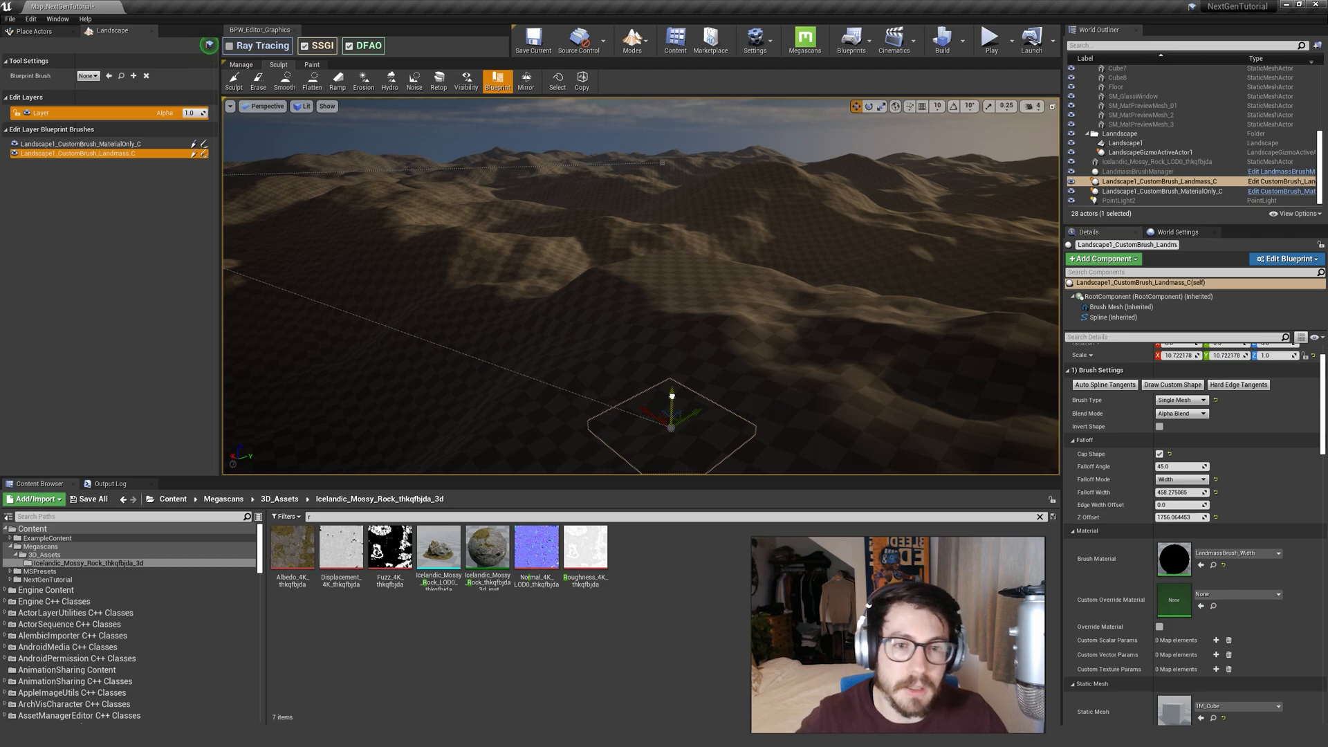
pyautogui.keyDown('alt'); pyautogui.moveTo(694, 394); pyautogui.dragTo(471, 384); pyautogui.keyUp('alt')
pyautogui.moveTo(723, 327)
pyautogui.mouseDown(button='right')
pyautogui.moveTo(712, 346)
pyautogui.moveTo(727, 294)
pyautogui.moveTo(706, 305)
pyautogui.moveTo(726, 354)
pyautogui.mouseUp(button='right')
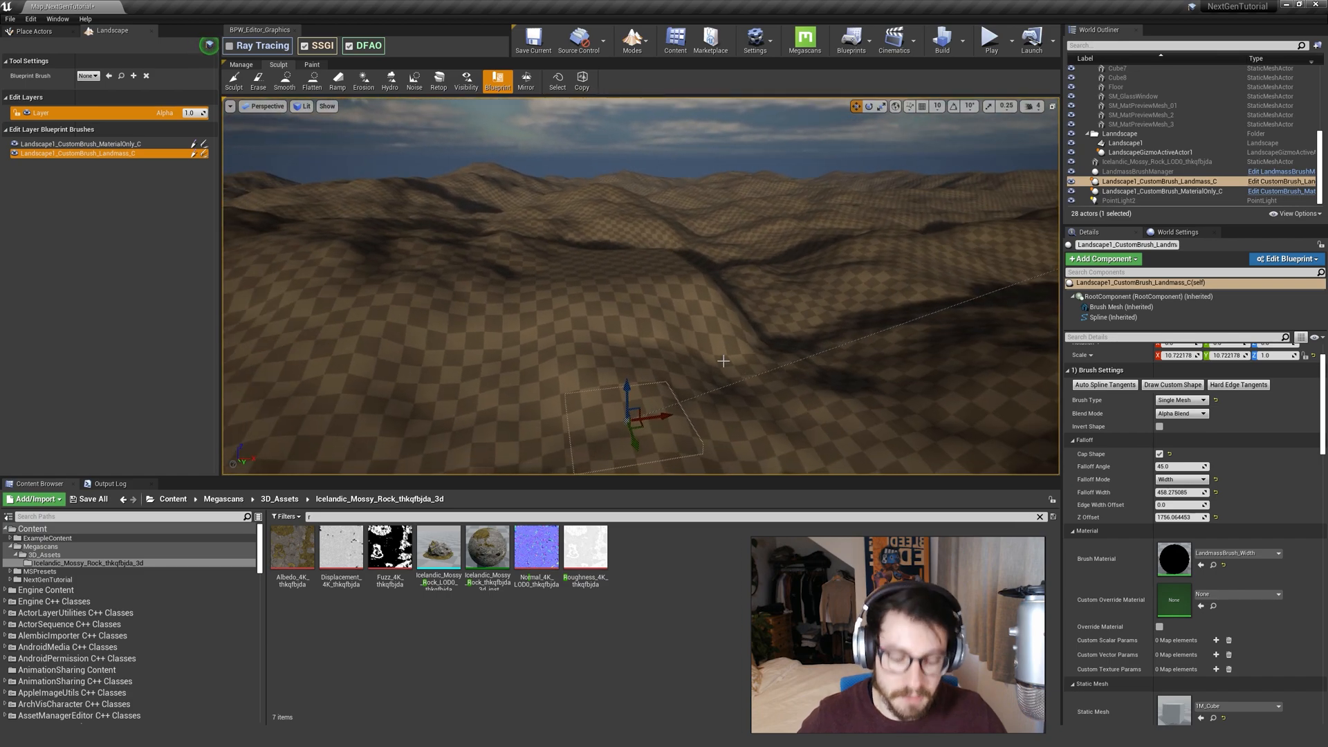
pyautogui.moveTo(648, 434); pyautogui.dragTo(675, 415)
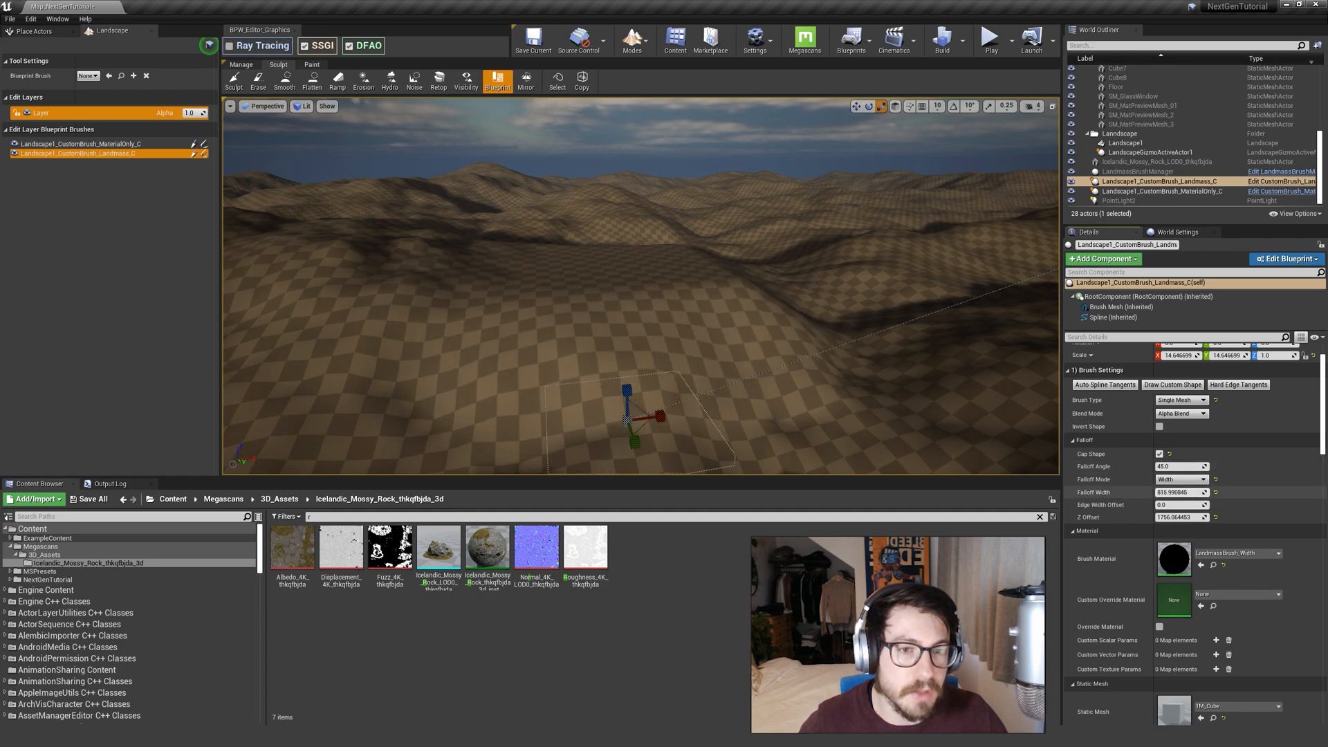
# Adjust the Landmass brush's height, using a Falloff Width of about 1064 and a Z Offset of about 925.
pyautogui.moveTo(640, 287); pyautogui.dragTo(523, 269, button='right')
pyautogui.moveTo(730, 303); pyautogui.dragTo(678, 301, button='right')
pyautogui.press('w')
pyautogui.moveTo(638, 363)
pyautogui.mouseDown()
pyautogui.moveTo(637, 431)
pyautogui.moveTo(712, 468)
pyautogui.moveTo(713, 440)
pyautogui.mouseUp()
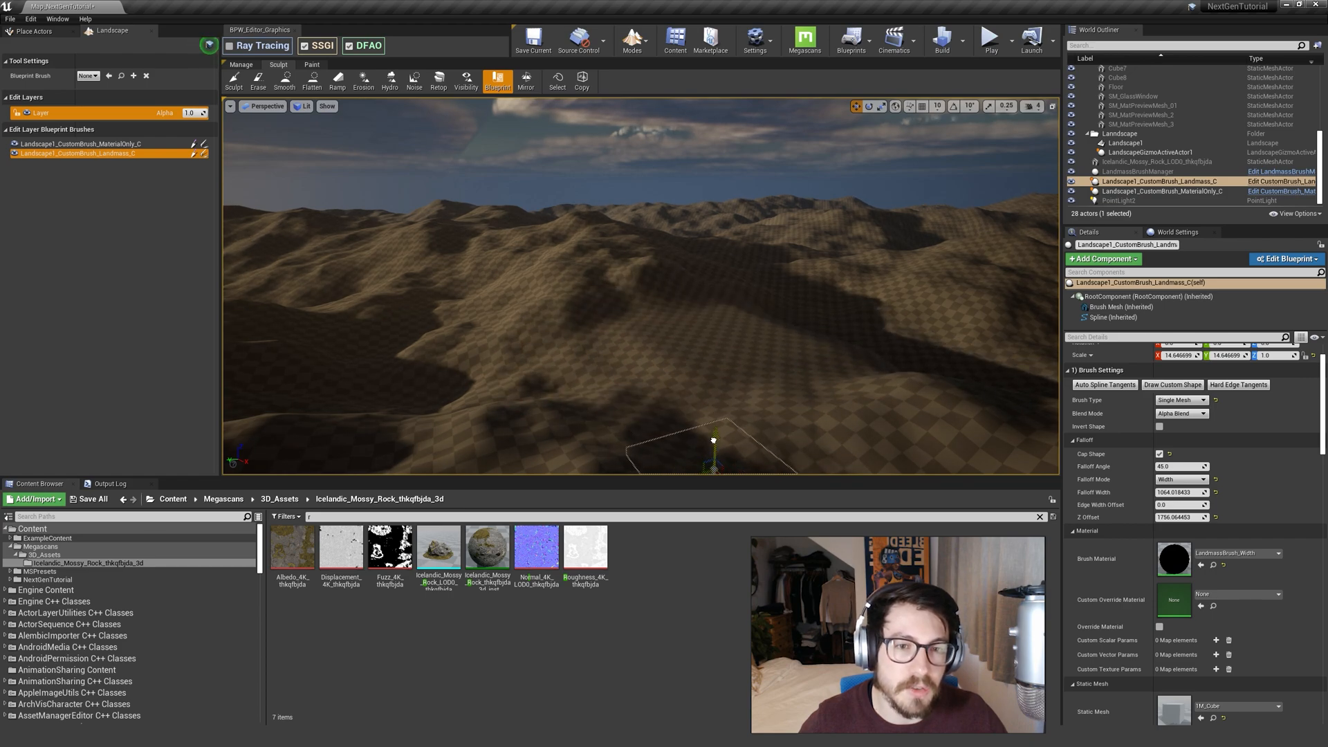
pyautogui.moveTo(711, 421)
pyautogui.mouseDown(button='right')
pyautogui.moveTo(681, 436)
pyautogui.moveTo(608, 411)
pyautogui.moveTo(495, 418)
pyautogui.moveTo(443, 377)
pyautogui.moveTo(448, 416)
pyautogui.moveTo(791, 362)
pyautogui.mouseUp(button='right')
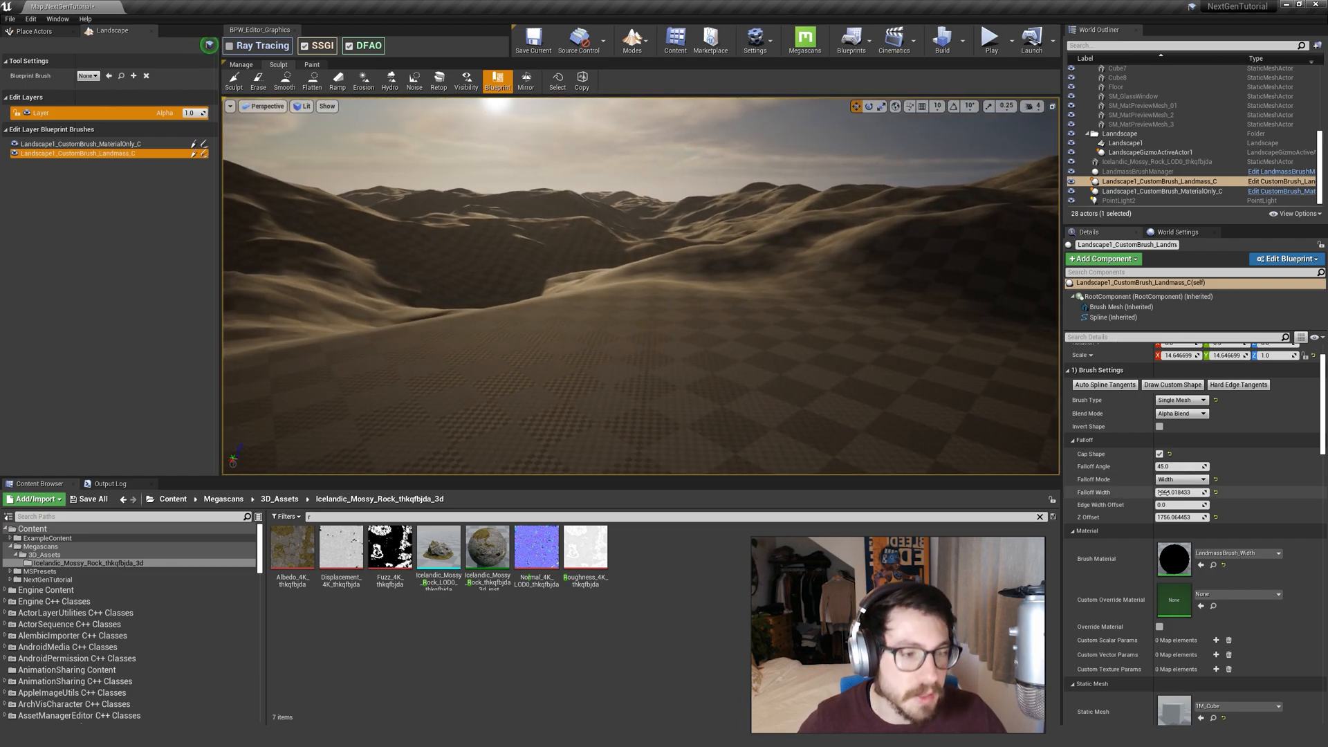
pyautogui.moveTo(1196, 518); pyautogui.dragTo(1196, 521)
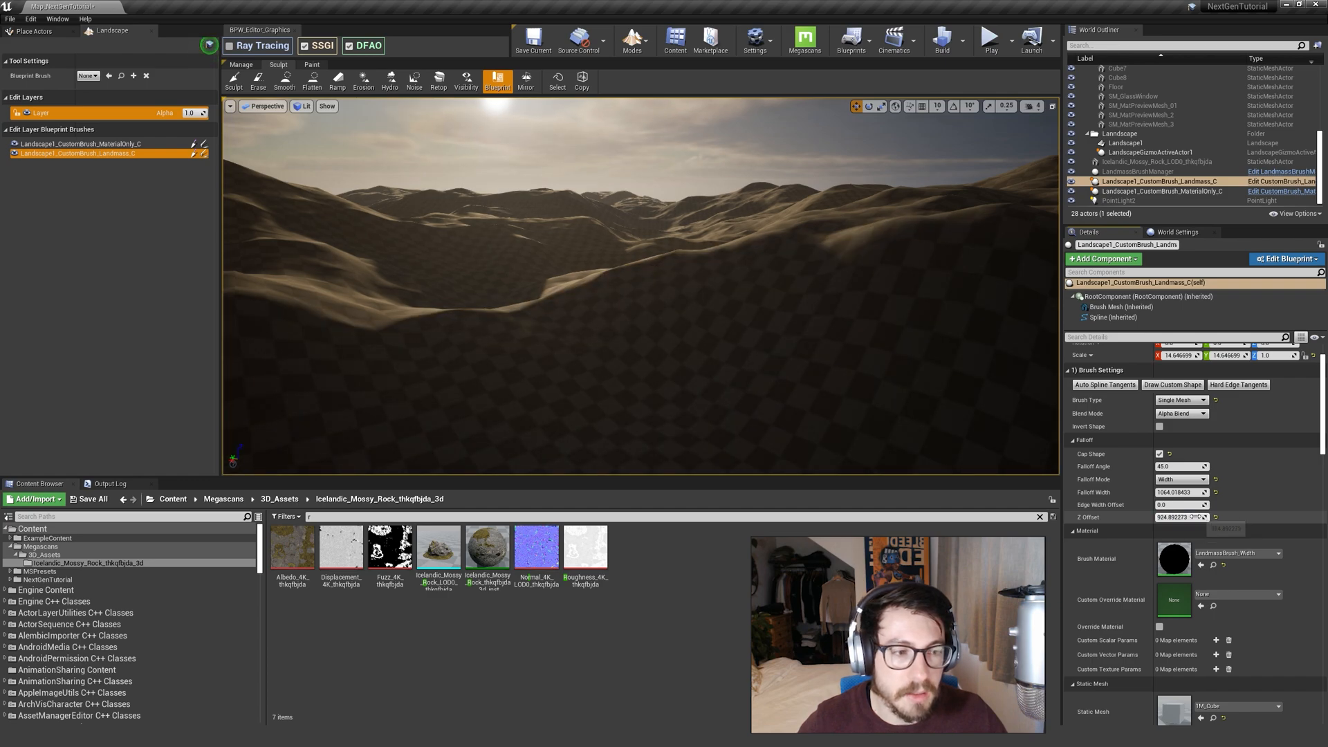
# Set the Landmass brush's Z Offset to about 1761 to raise the flattened plateau.
pyautogui.moveTo(1196, 517); pyautogui.dragTo(1187, 523)
pyautogui.moveTo(989, 431)
pyautogui.mouseDown(button='right')
pyautogui.moveTo(985, 502)
pyautogui.moveTo(971, 471)
pyautogui.moveTo(959, 483)
pyautogui.moveTo(962, 410)
pyautogui.mouseUp(button='right')
pyautogui.moveTo(1178, 518)
pyautogui.mouseDown()
pyautogui.moveTo(1189, 521)
pyautogui.moveTo(1176, 522)
pyautogui.mouseUp()
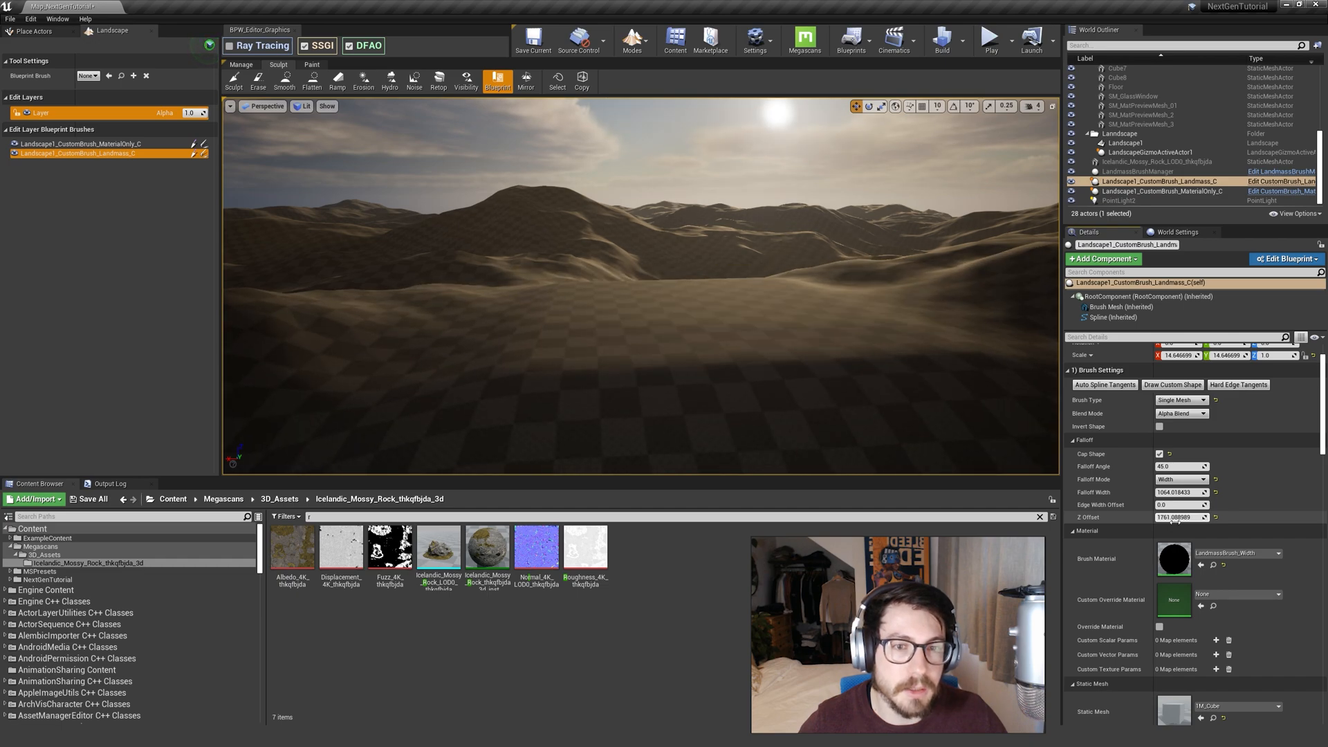
pyautogui.moveTo(784, 341); pyautogui.dragTo(944, 398, button='right')
pyautogui.moveTo(887, 306); pyautogui.dragTo(949, 386, button='right')
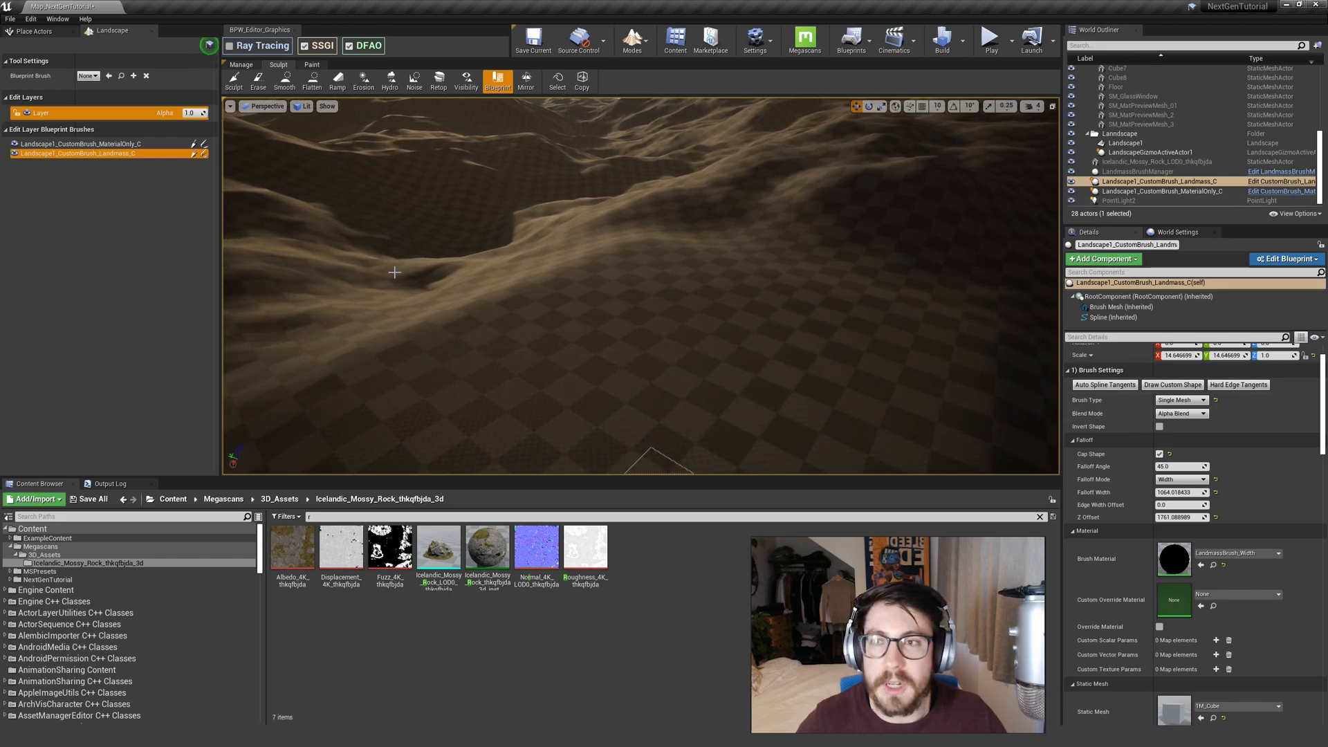
# Switch the editor from Landscape mode to Select mode.
pyautogui.click(632, 40)
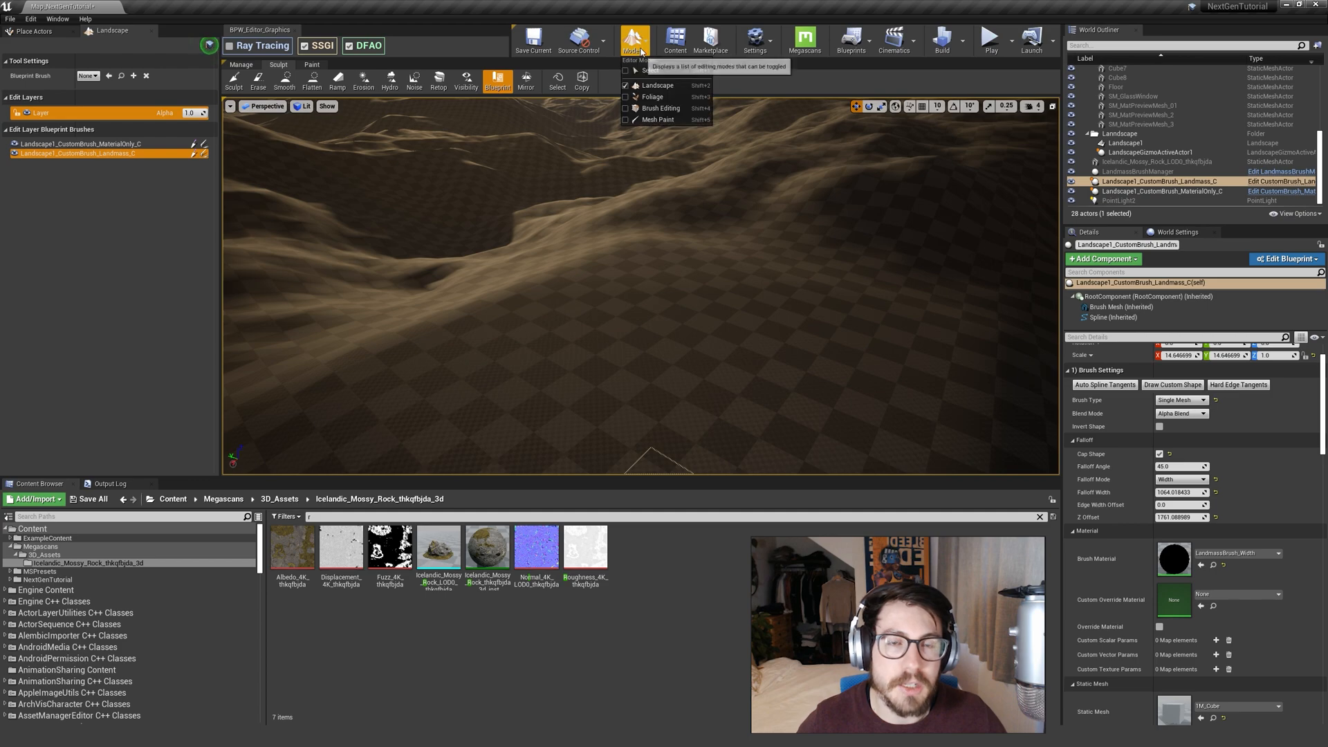
pyautogui.click(649, 72)
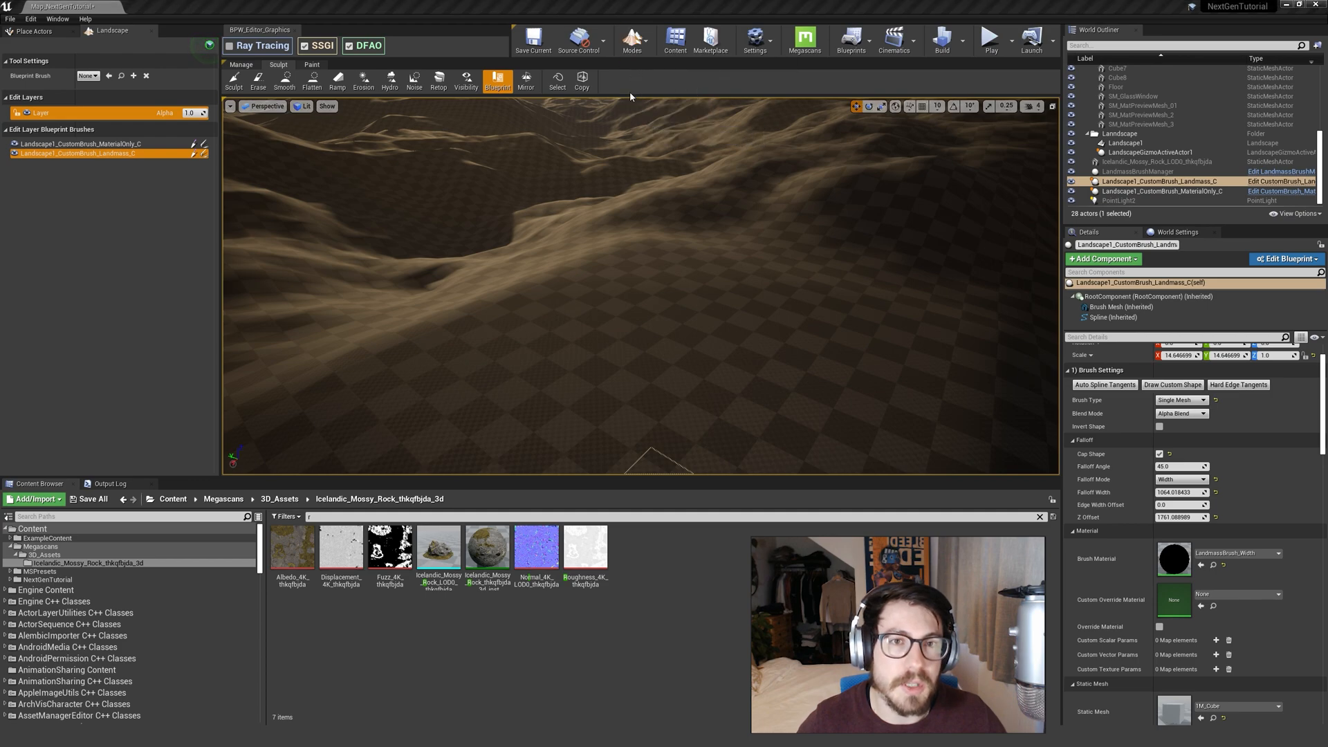
pyautogui.moveTo(624, 224)
pyautogui.mouseDown(button='right')
pyautogui.moveTo(719, 284)
pyautogui.moveTo(816, 298)
pyautogui.moveTo(789, 277)
pyautogui.moveTo(740, 180)
pyautogui.moveTo(647, 219)
pyautogui.mouseUp(button='right')
# Move the Landmass and MaterialOnly custom brush actors into the Landscape folder of the World Outliner.
pyautogui.click(1135, 181)
pyautogui.keyDown('shift'); pyautogui.click(1135, 191); pyautogui.keyUp('shift')
pyautogui.click(1145, 192)
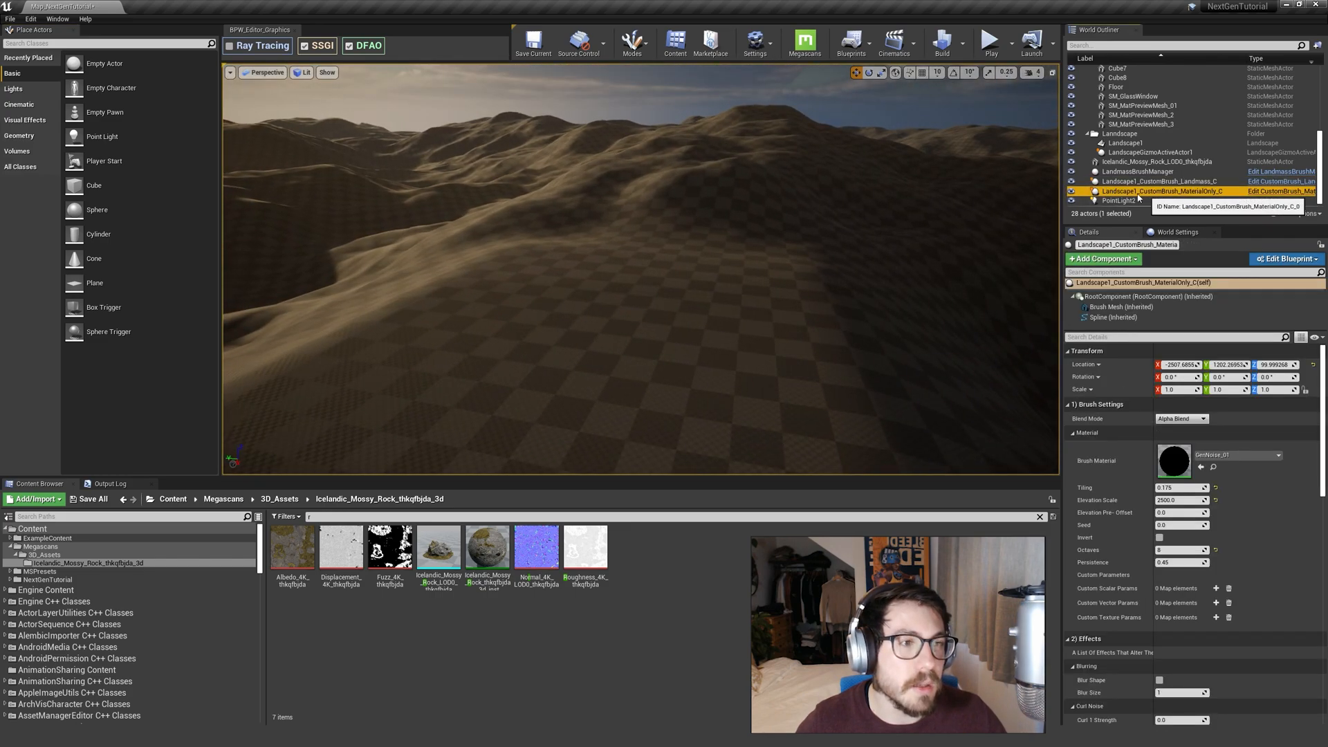
pyautogui.moveTo(750, 224); pyautogui.dragTo(636, 404, button='right')
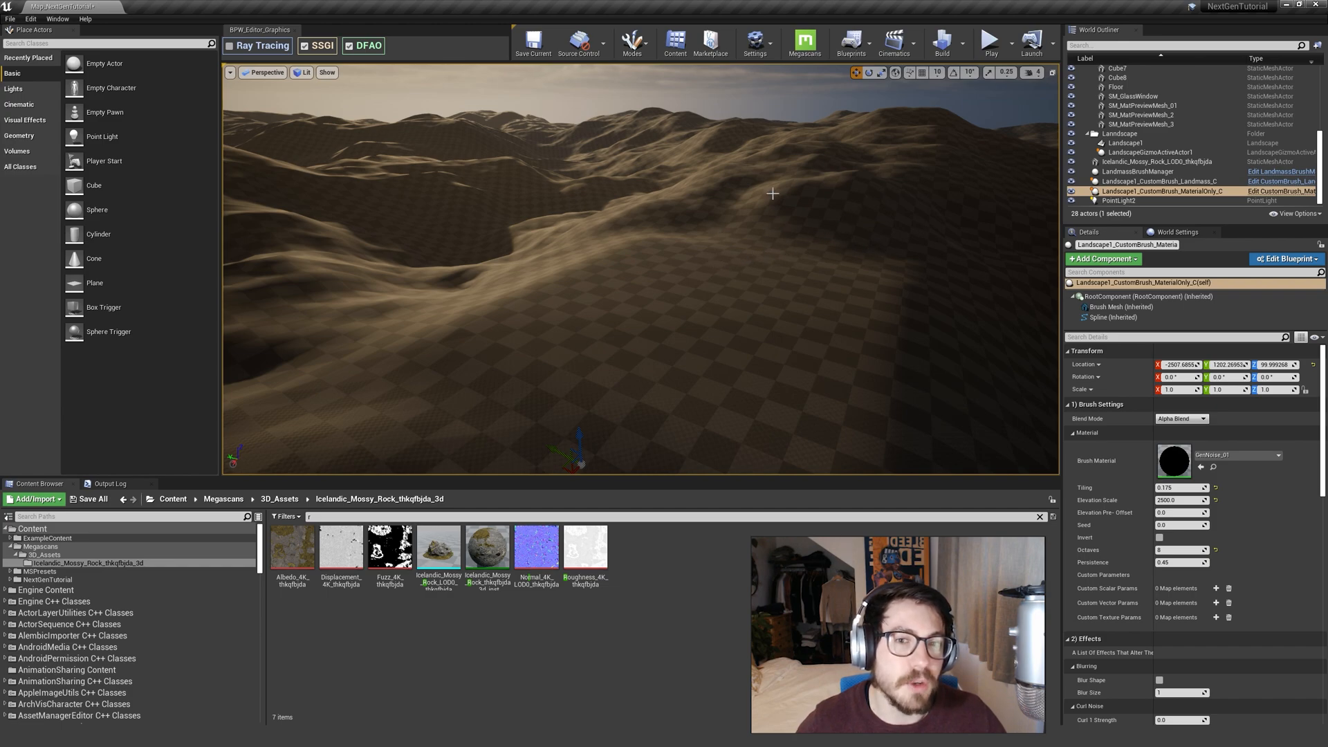
pyautogui.moveTo(783, 283); pyautogui.dragTo(691, 197, button='right')
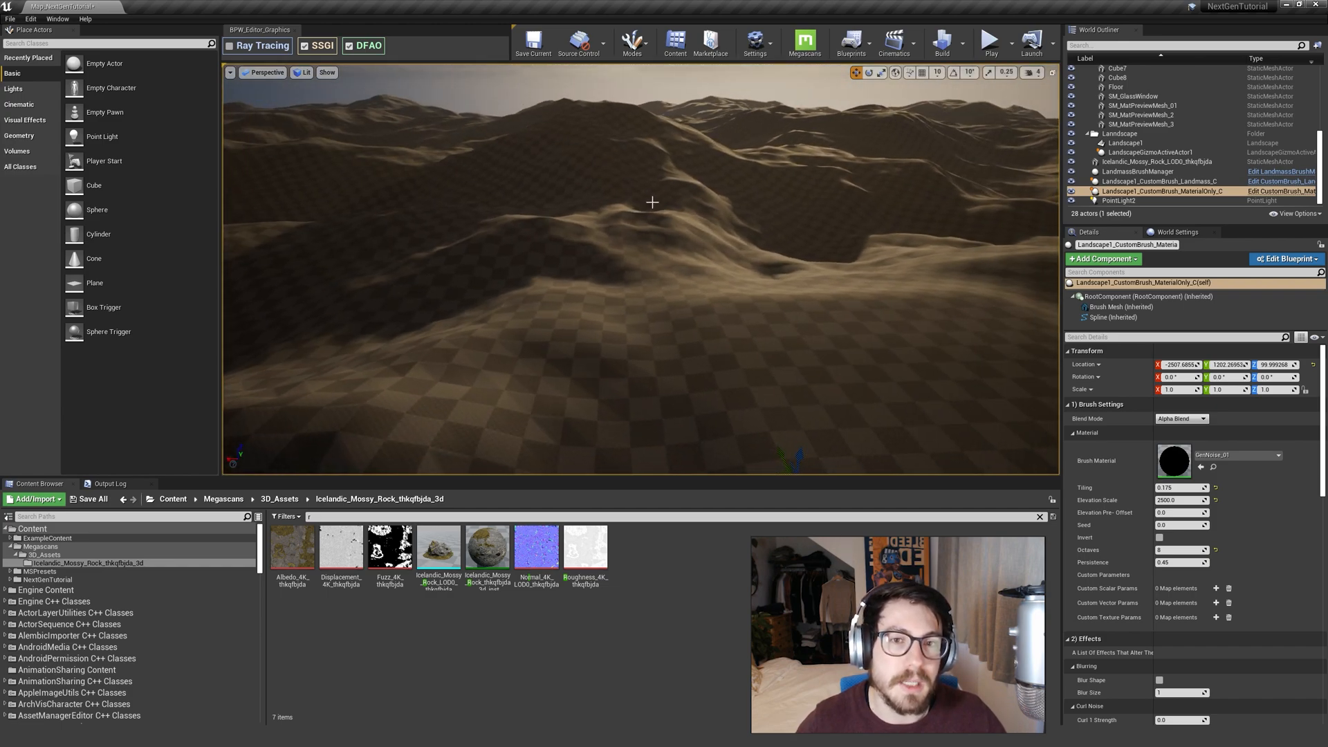
pyautogui.moveTo(560, 275); pyautogui.dragTo(756, 342, button='right')
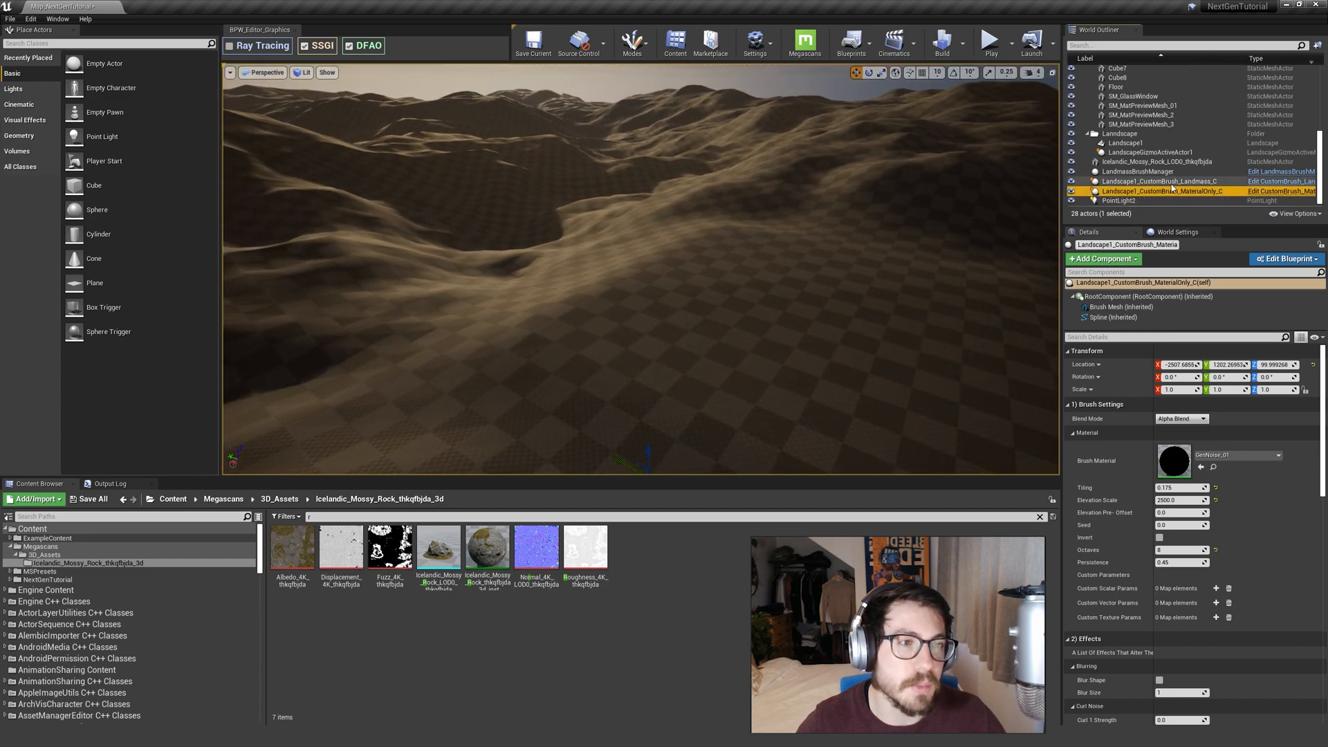
pyautogui.keyDown('ctrl'); pyautogui.click(1125, 183); pyautogui.keyUp('ctrl')
pyautogui.moveTo(1116, 145); pyautogui.dragTo(1117, 143)
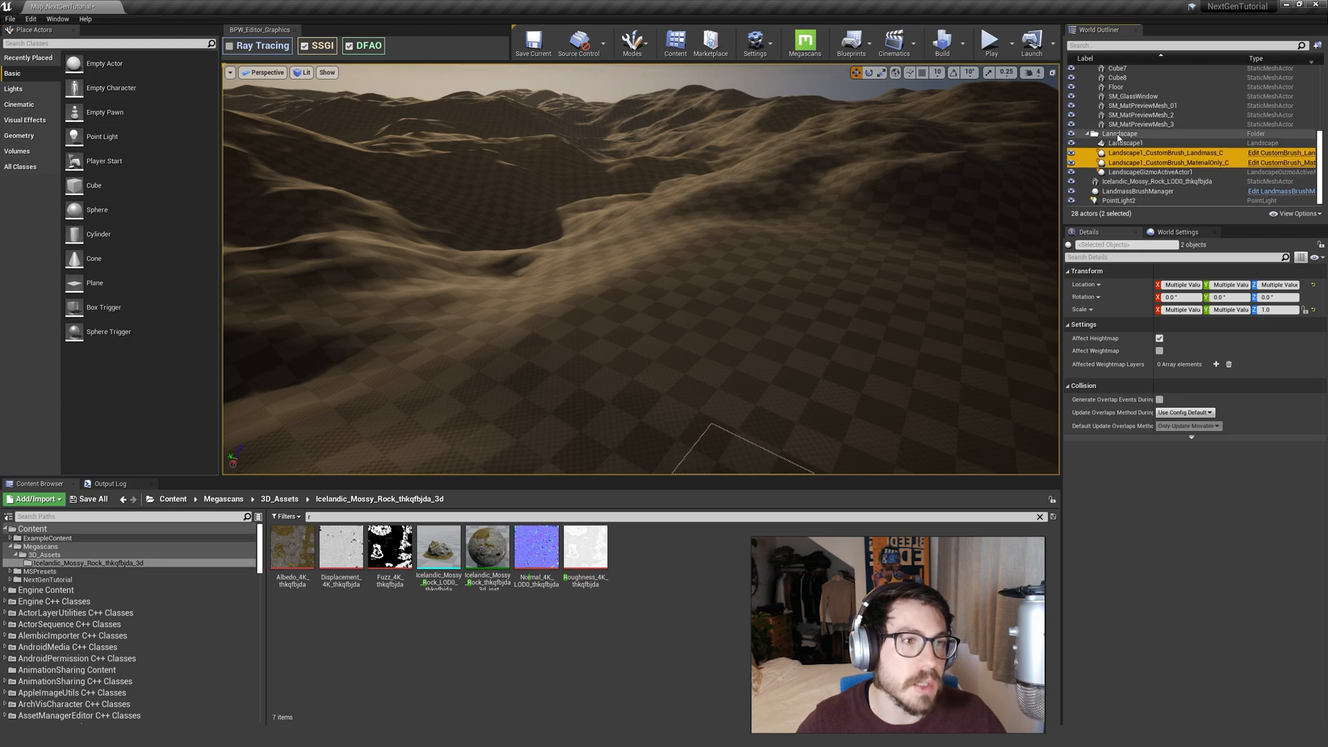
# Examine the two custom brush actors and the terrain around the flattened plateau in Select mode.
pyautogui.click(1142, 164)
pyautogui.click(1141, 154)
pyautogui.moveTo(759, 237); pyautogui.dragTo(641, 299, button='right')
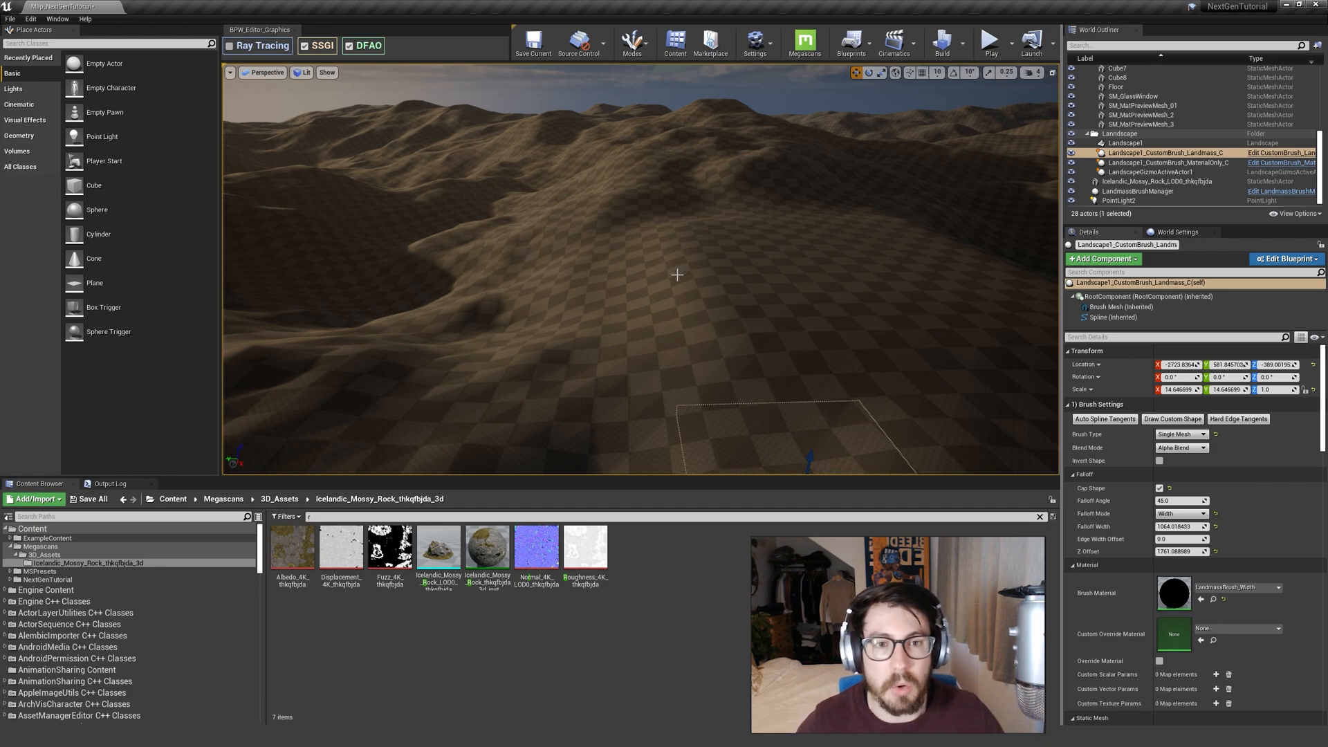
pyautogui.moveTo(711, 270); pyautogui.dragTo(346, 217, button='right')
pyautogui.click(632, 43)
pyautogui.click(647, 72)
pyautogui.moveTo(644, 208)
pyautogui.mouseDown(button='right')
pyautogui.moveTo(609, 257)
pyautogui.moveTo(509, 268)
pyautogui.mouseUp(button='right')
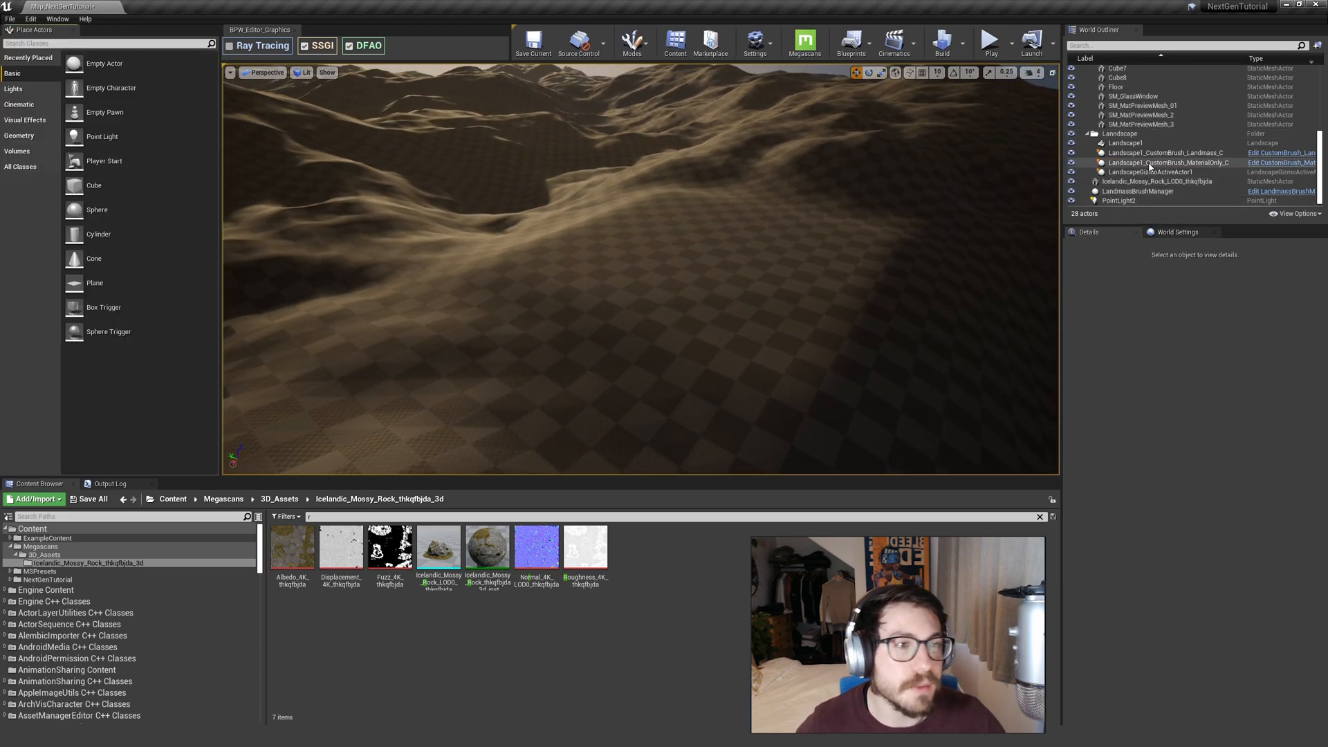
pyautogui.moveTo(694, 291); pyautogui.dragTo(682, 252, button='right')
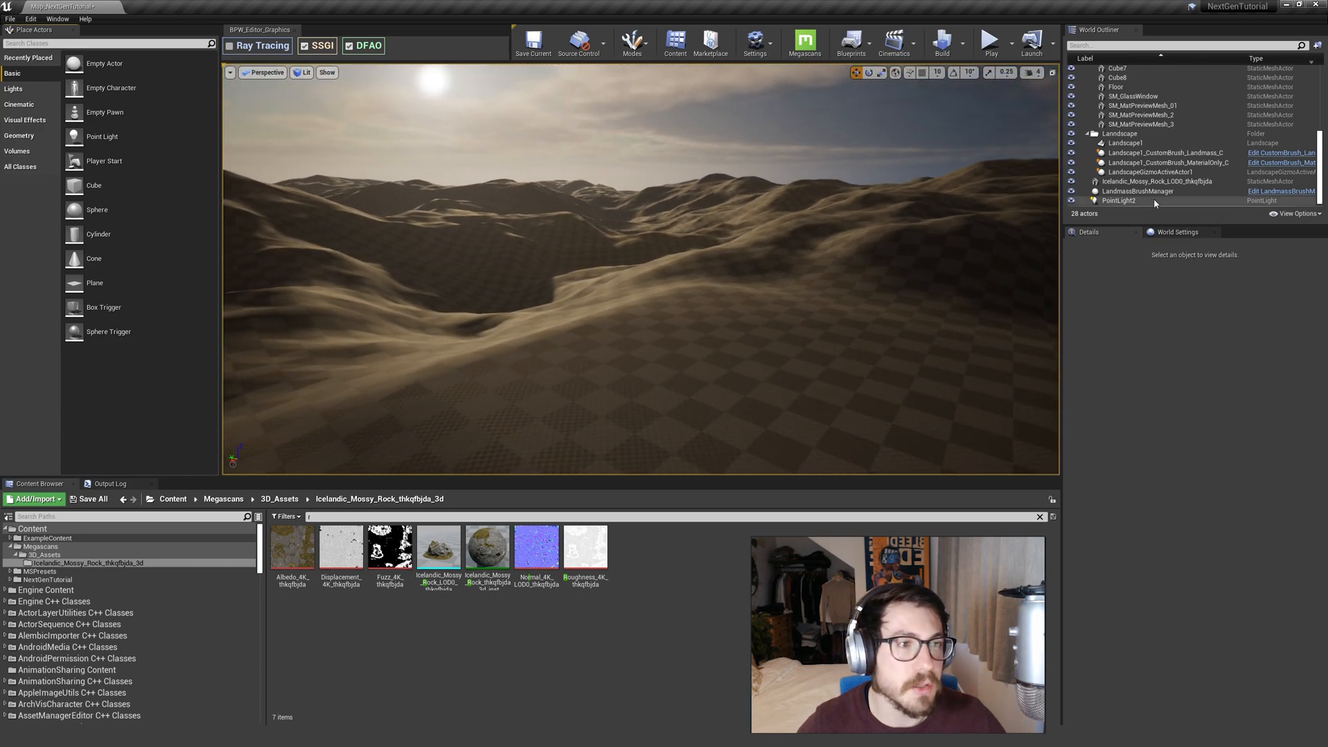
# Move LandmassBrushManager into the Landscape folder and select all actors in that folder.
pyautogui.click(1134, 142)
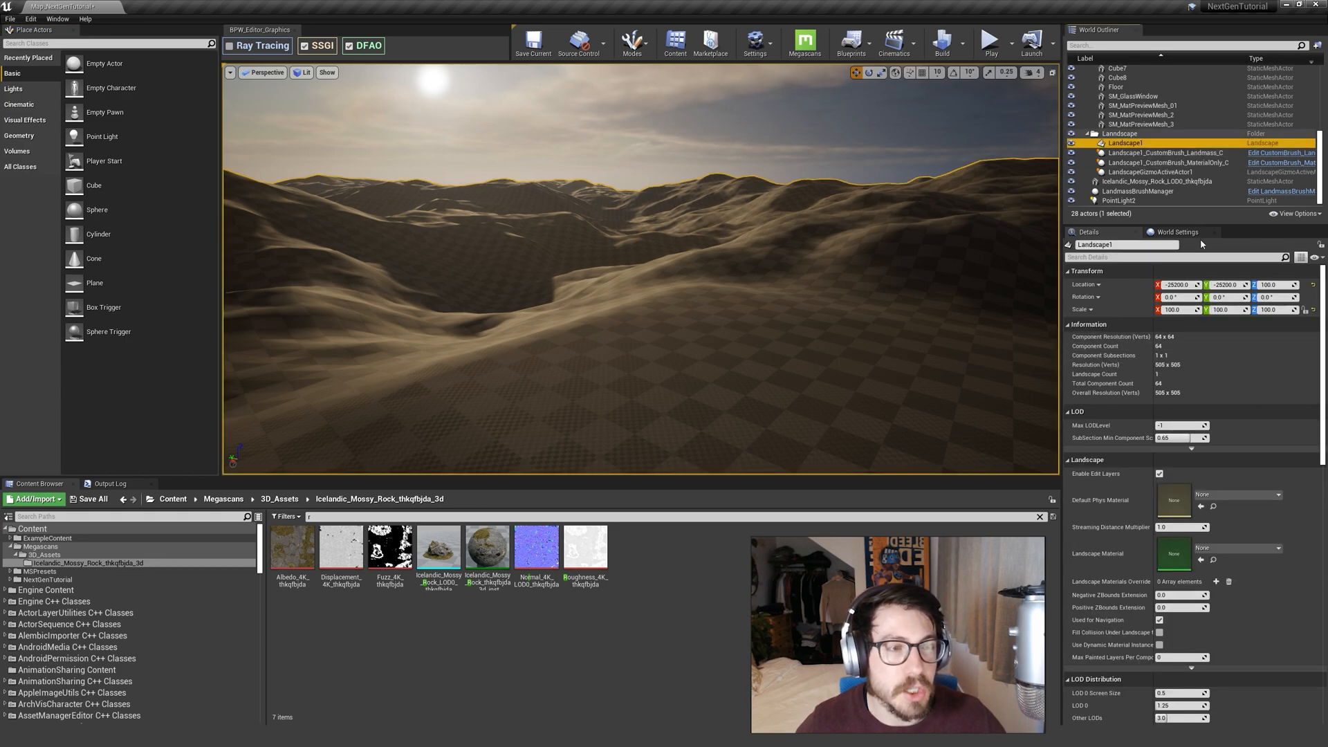
pyautogui.moveTo(1138, 191); pyautogui.dragTo(1119, 138)
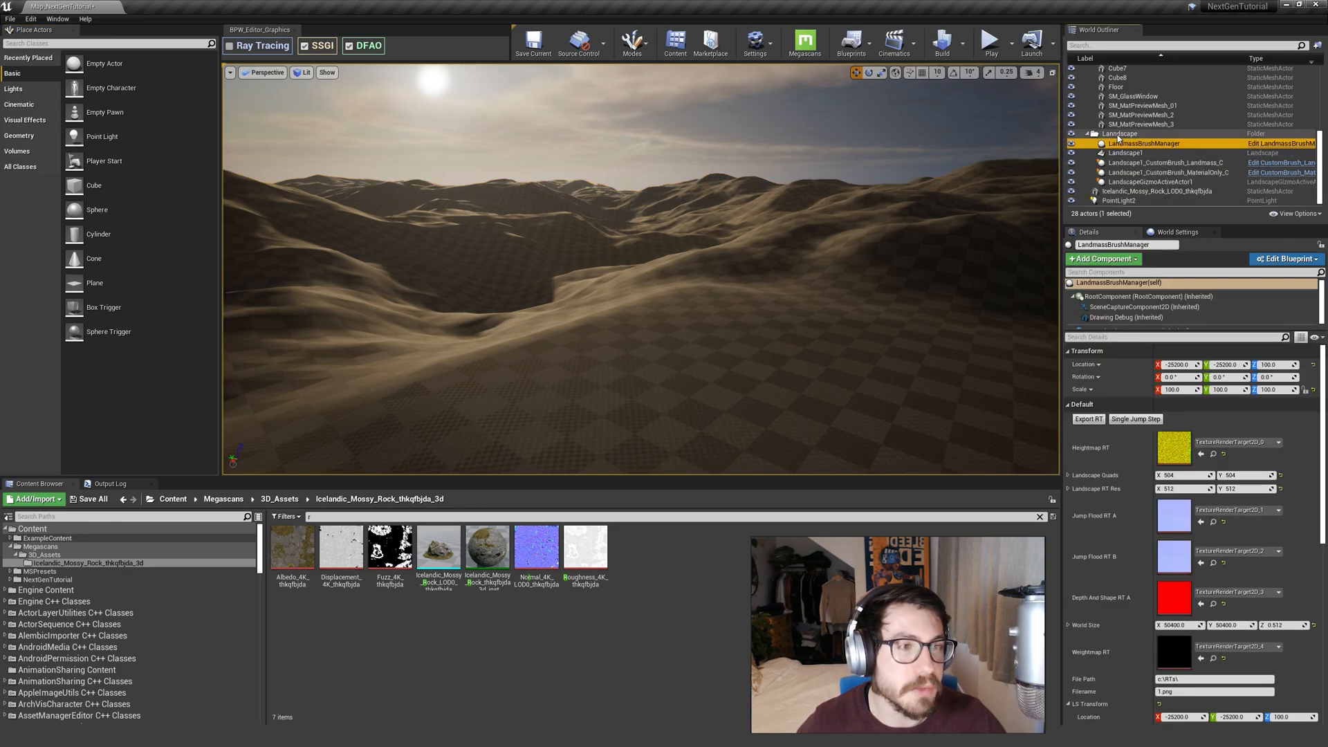
pyautogui.click(1140, 182)
pyautogui.keyDown('shift'); pyautogui.click(1129, 144); pyautogui.keyUp('shift')
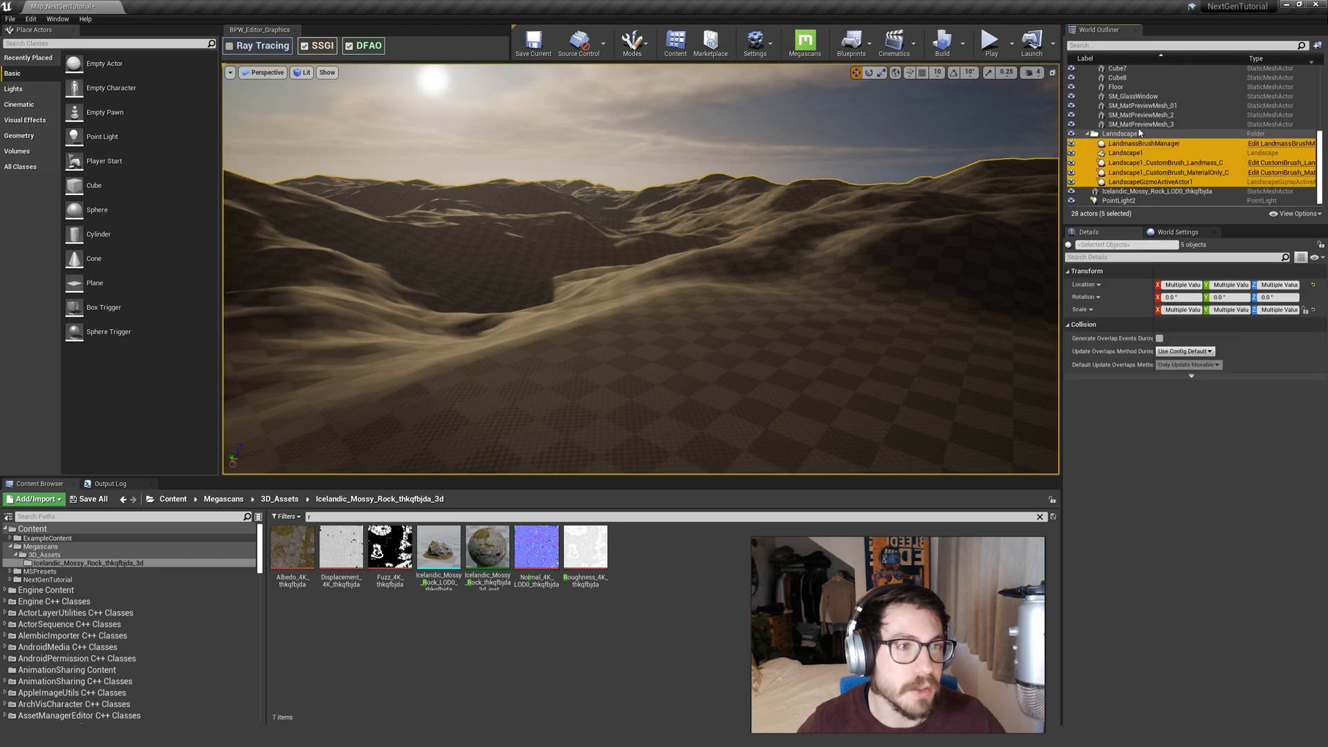
# Select all static meshes in the Environment folder, raise them above the terrain and place them on the flattened area.
pyautogui.click(1140, 125)
pyautogui.press('f')
pyautogui.moveTo(660, 306); pyautogui.dragTo(761, 308, button='right')
pyautogui.scroll(4, 1130, 119)
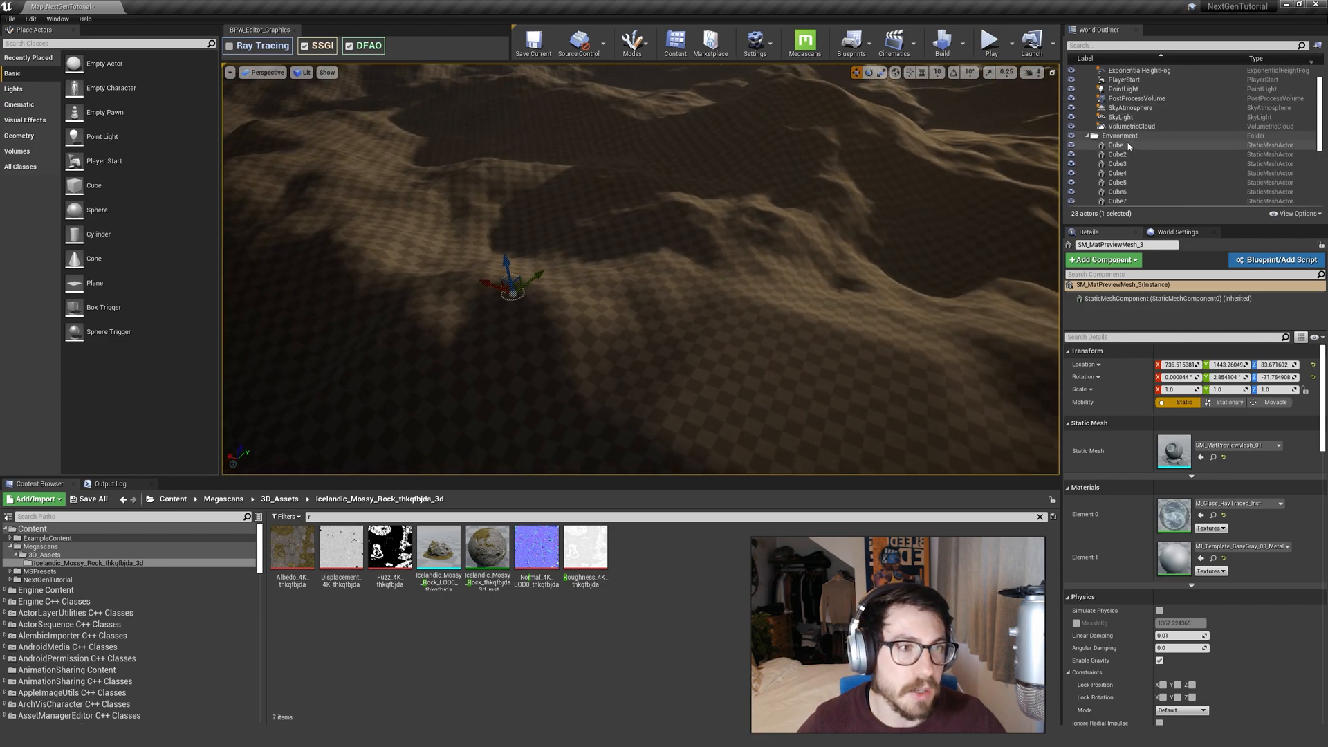
pyautogui.click(1130, 119)
pyautogui.press('f')
pyautogui.moveTo(599, 226); pyautogui.dragTo(575, 122)
pyautogui.moveTo(573, 168); pyautogui.dragTo(802, 218)
pyautogui.moveTo(802, 219); pyautogui.dragTo(955, 243, button='right')
pyautogui.moveTo(841, 220); pyautogui.dragTo(687, 239)
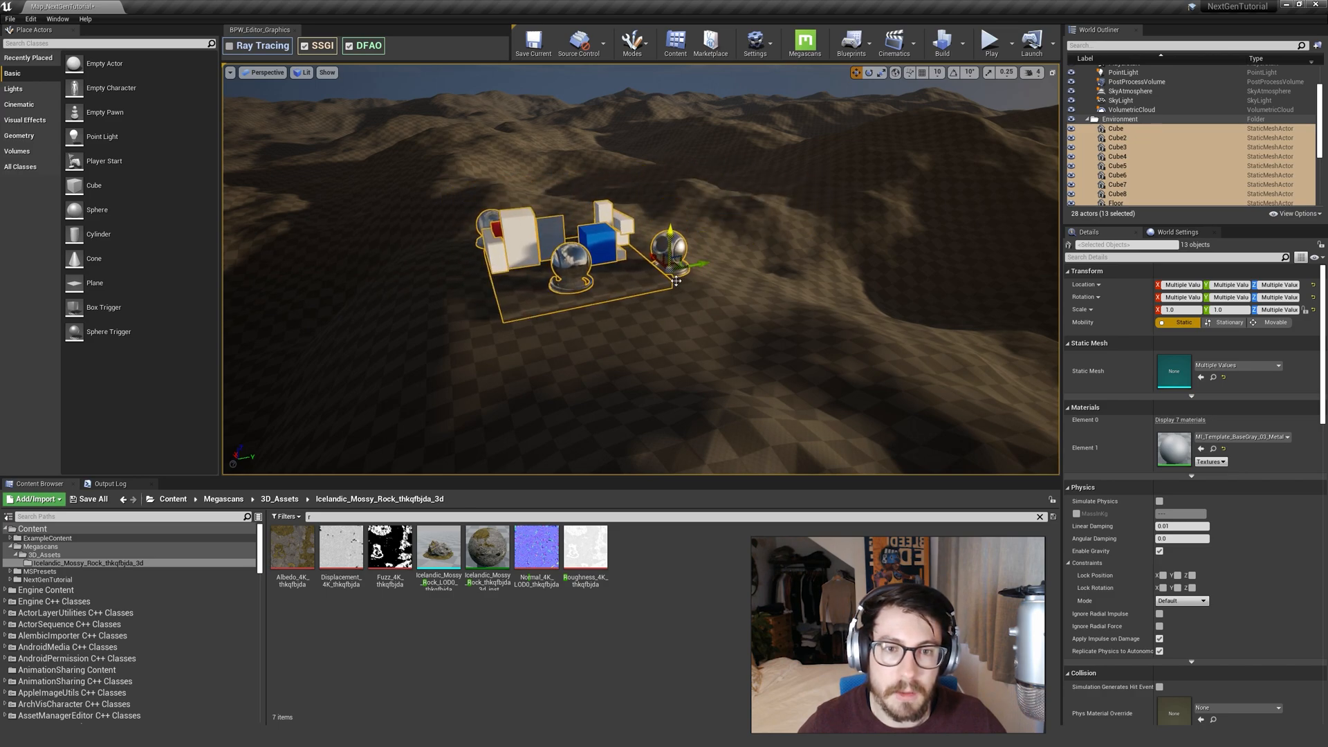
pyautogui.press('f')
pyautogui.press('Escape')
pyautogui.moveTo(855, 325); pyautogui.dragTo(775, 315, button='right')
# Save all modified content and confirm the save.
pyautogui.click(88, 499)
pyautogui.click(757, 463)
pyautogui.moveTo(692, 429)
pyautogui.mouseDown(button='right')
pyautogui.moveTo(733, 432)
pyautogui.moveTo(678, 432)
pyautogui.mouseUp(button='right')
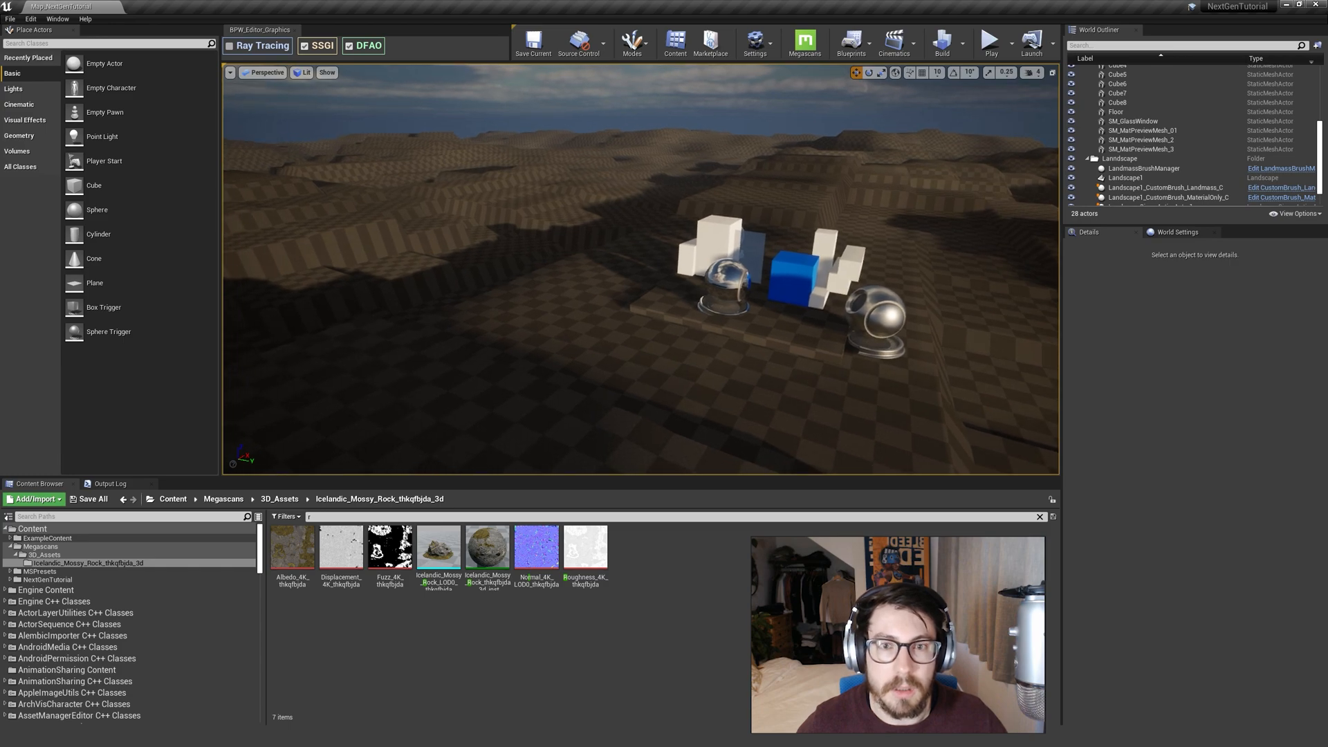
# Examine the landscape, its material brush and the surrounding hills around the placed environment objects.
pyautogui.click(679, 382)
pyautogui.moveTo(679, 383); pyautogui.dragTo(581, 360, button='right')
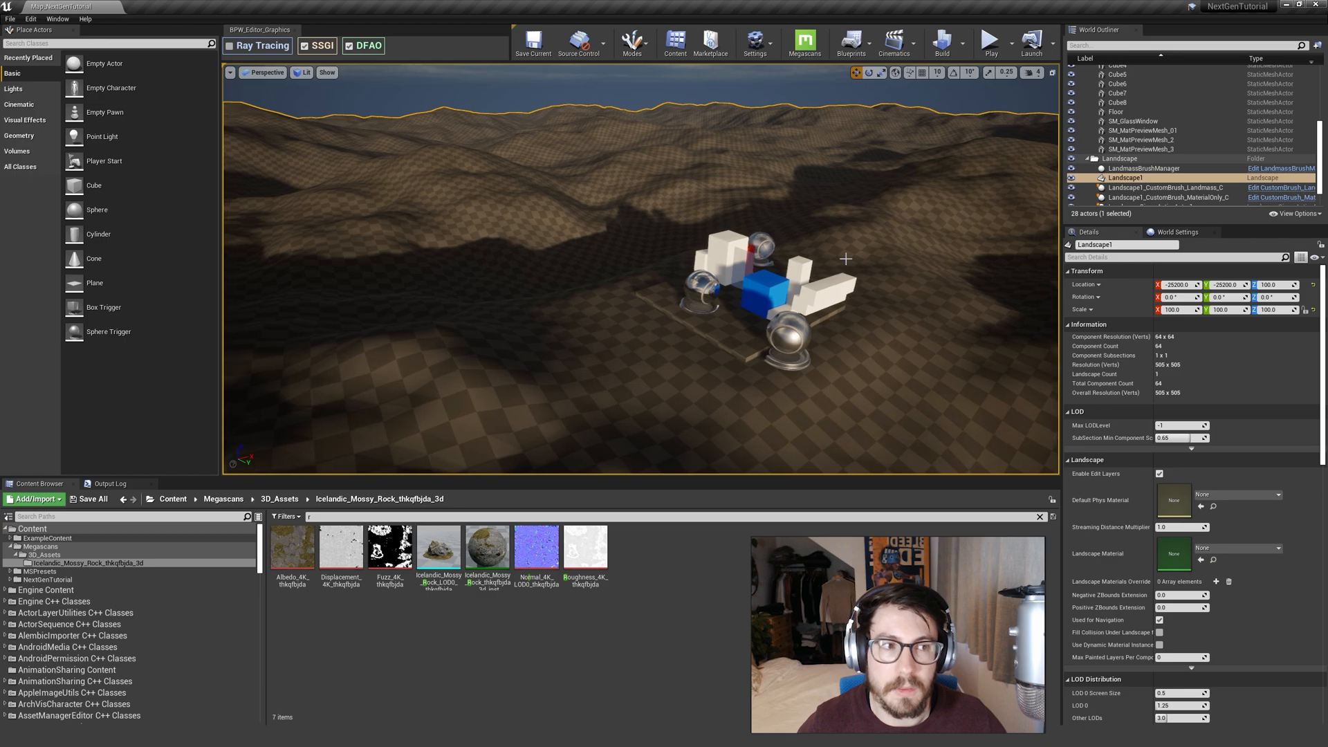
pyautogui.click(1170, 197)
pyautogui.moveTo(627, 312)
pyautogui.mouseDown(button='right')
pyautogui.moveTo(691, 346)
pyautogui.moveTo(671, 346)
pyautogui.mouseUp(button='right')
pyautogui.keyDown('ctrl'); pyautogui.click(1133, 198); pyautogui.keyUp('ctrl')
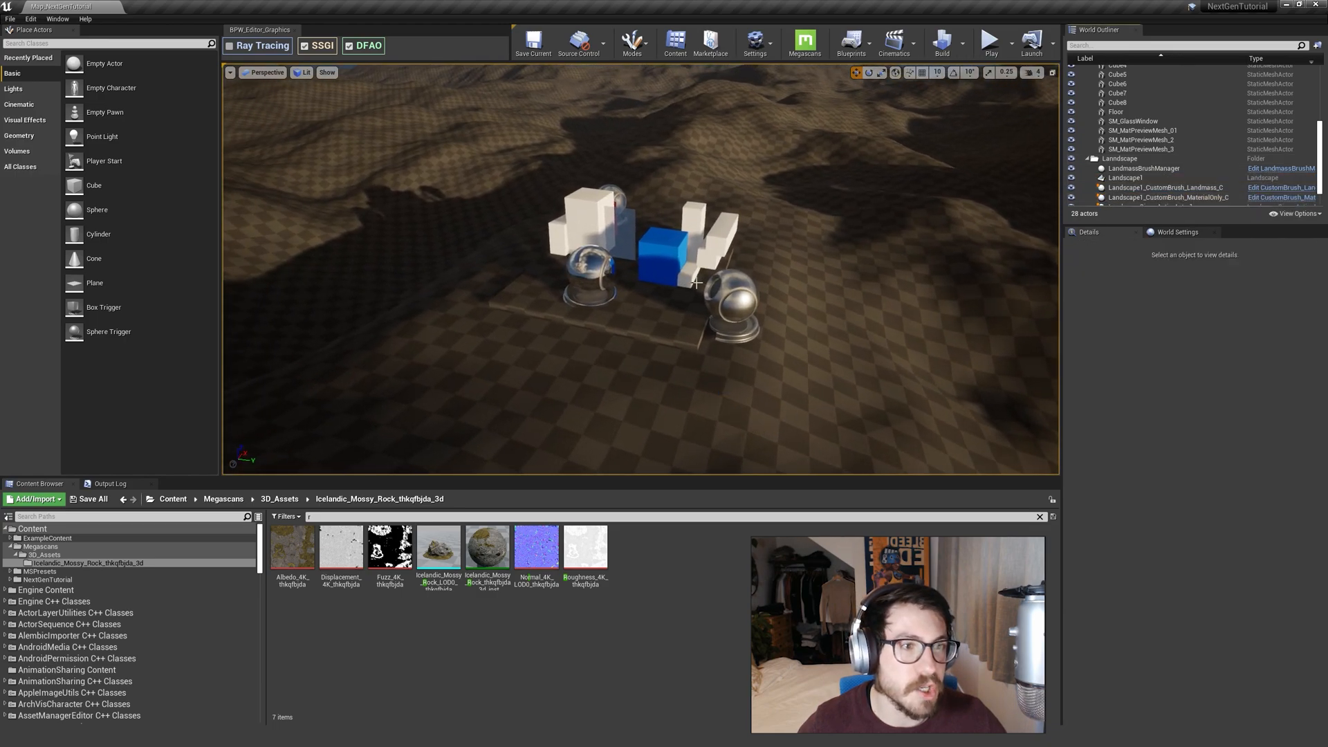
pyautogui.moveTo(744, 319); pyautogui.dragTo(277, 318, button='right')
pyautogui.moveTo(640, 277); pyautogui.dragTo(920, 238, button='right')
pyautogui.moveTo(641, 270); pyautogui.dragTo(786, 340, button='right')
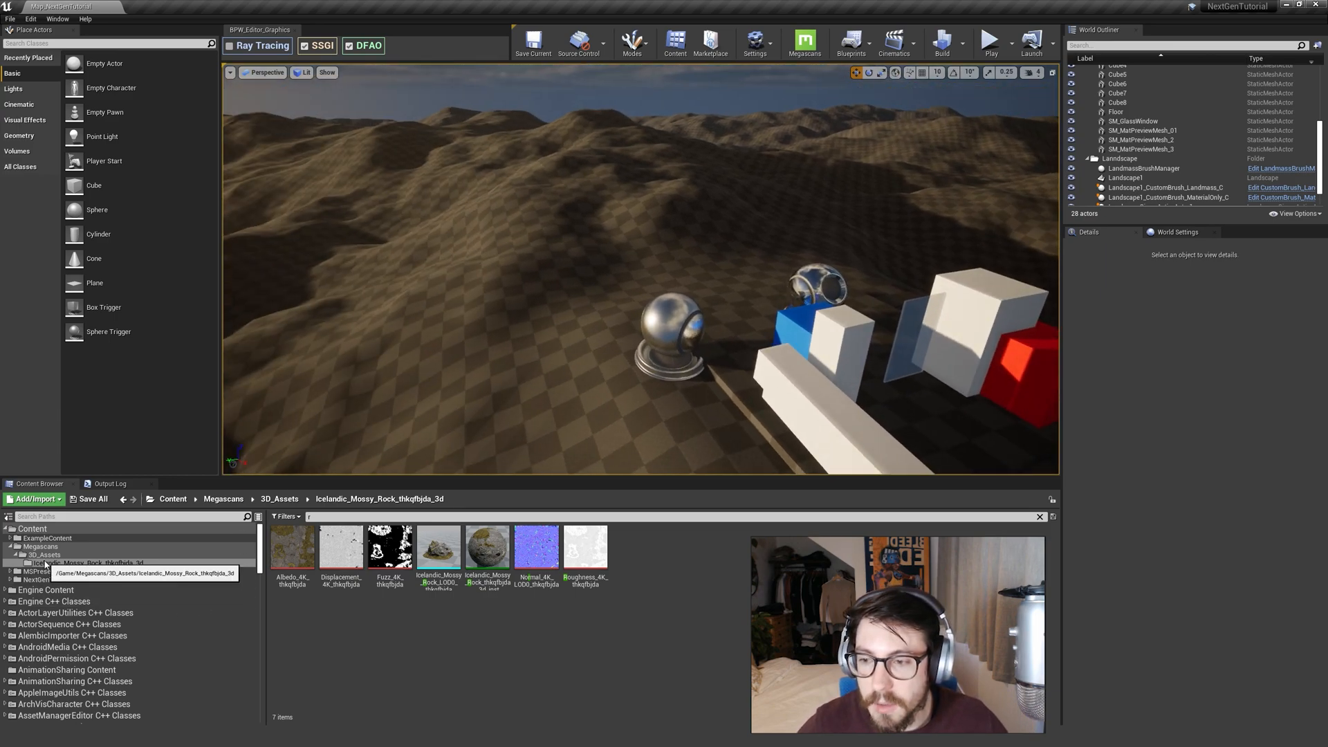
pyautogui.moveTo(516, 374); pyautogui.dragTo(488, 389, button='right')
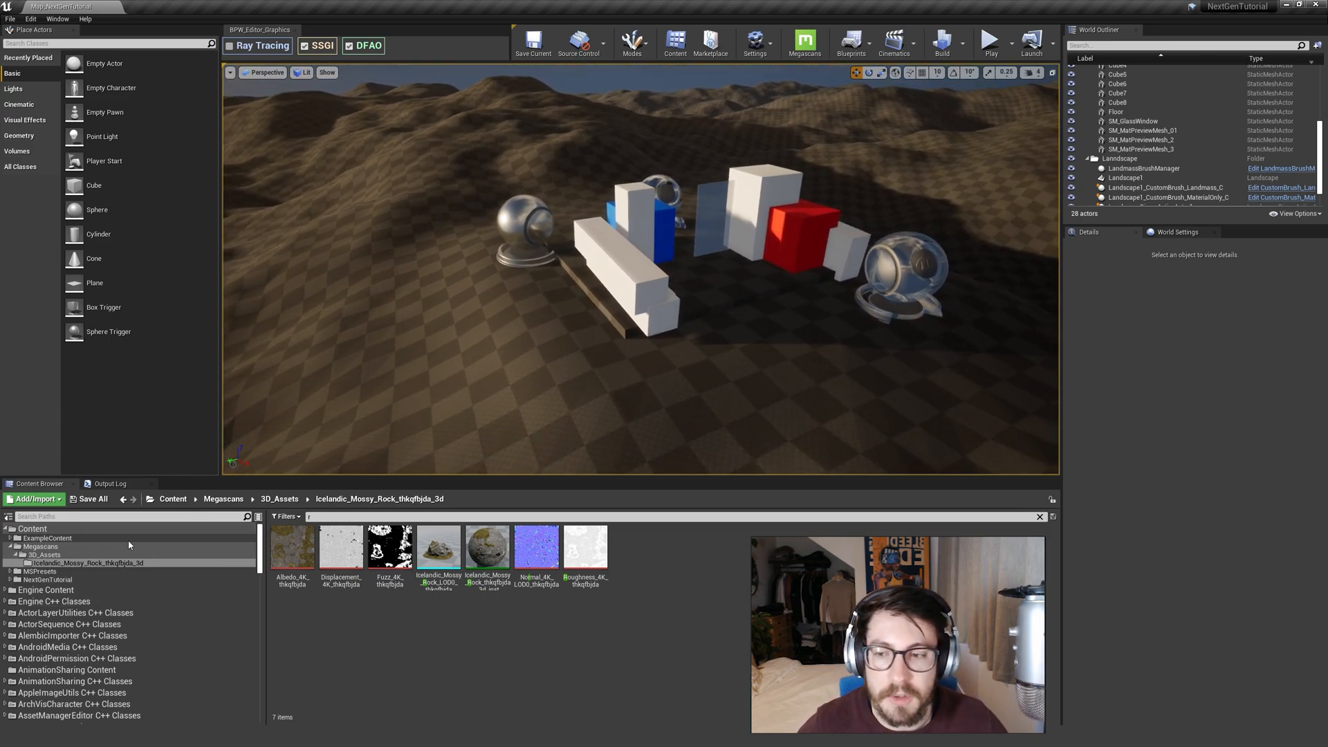
# Switch to Quixel Bridge and export the local Icelandic Moss 2x2 M surface to Unreal Engine.
pyautogui.click(448, 576)
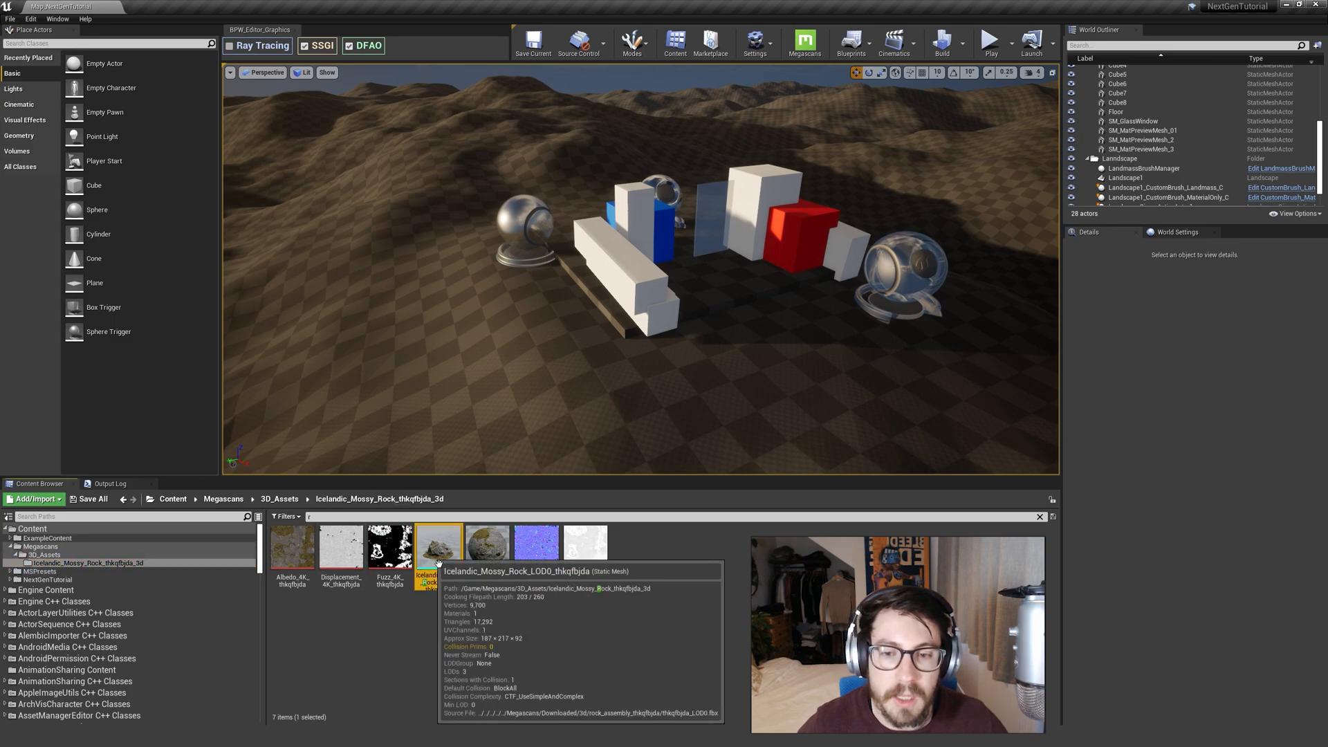
pyautogui.click(699, 626)
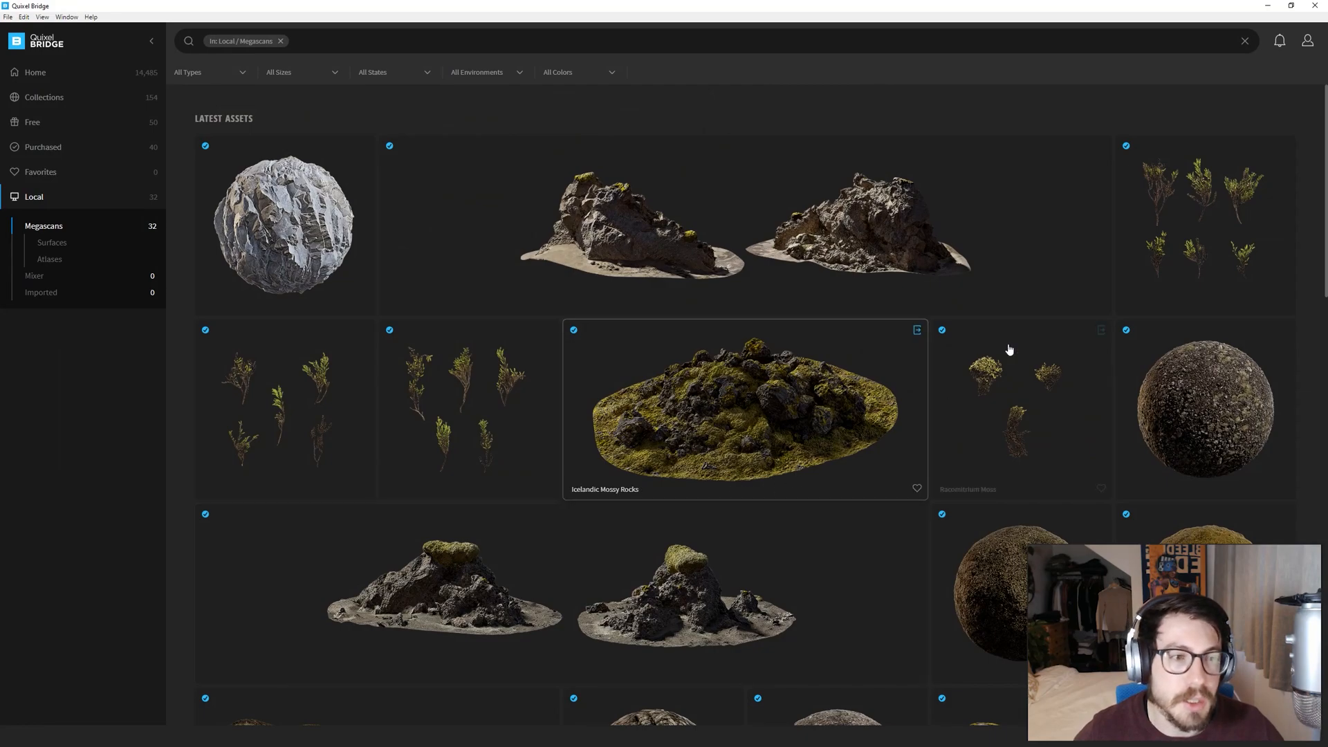
pyautogui.scroll(-4, 1051, 486)
pyautogui.scroll(4, 999, 459)
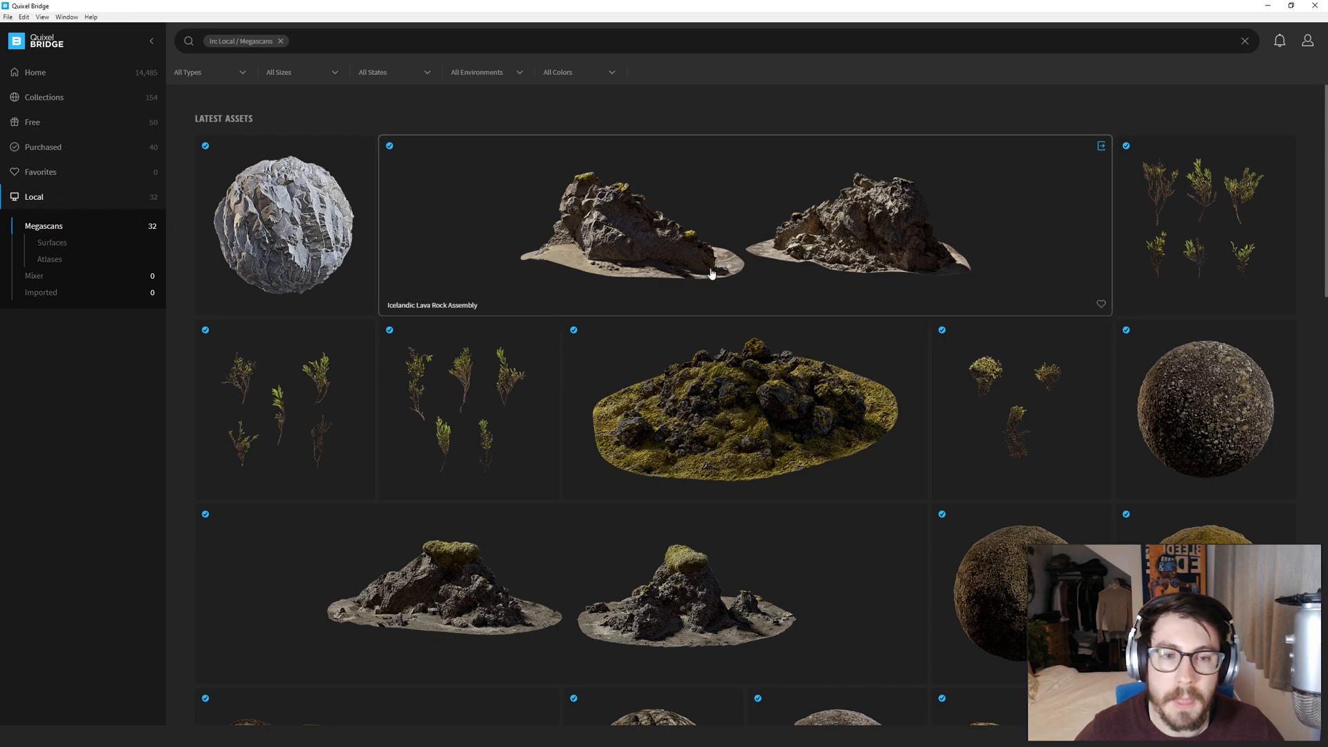
pyautogui.scroll(-4, 773, 305)
pyautogui.scroll(3, 795, 309)
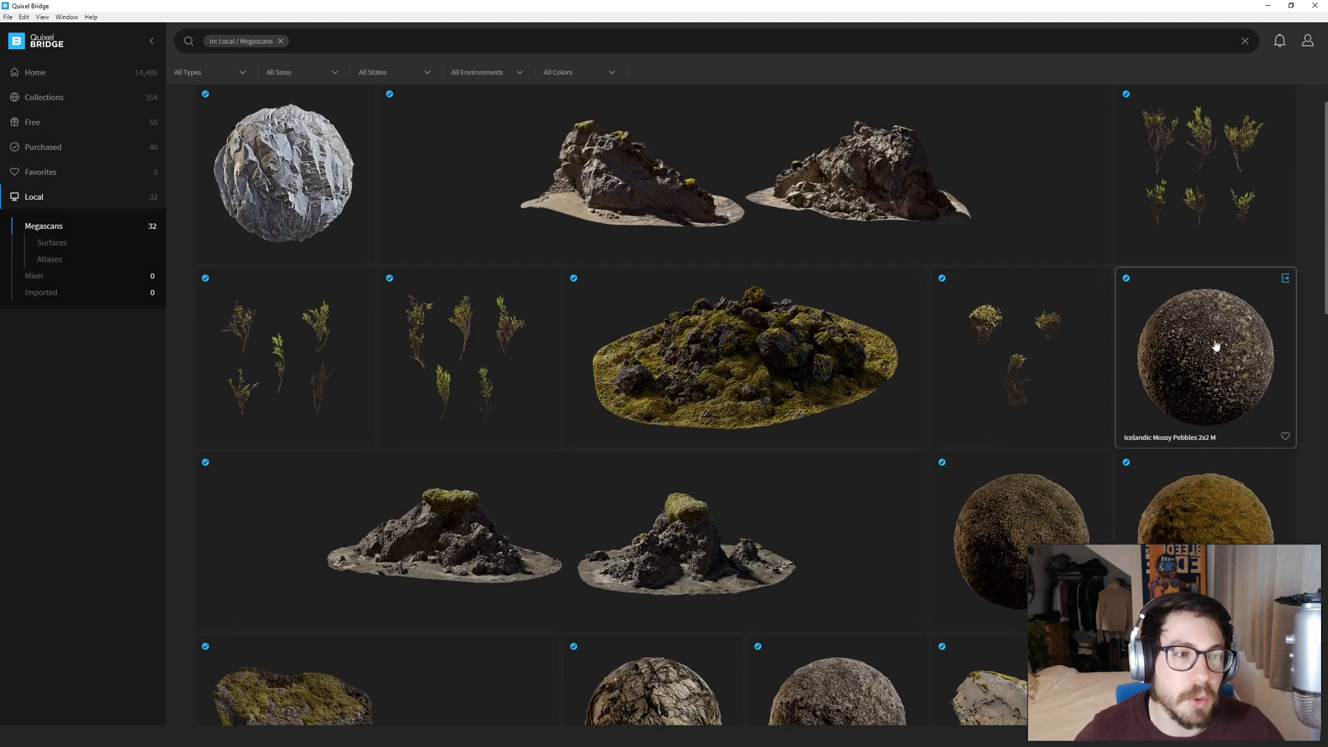
pyautogui.scroll(-2, 1017, 387)
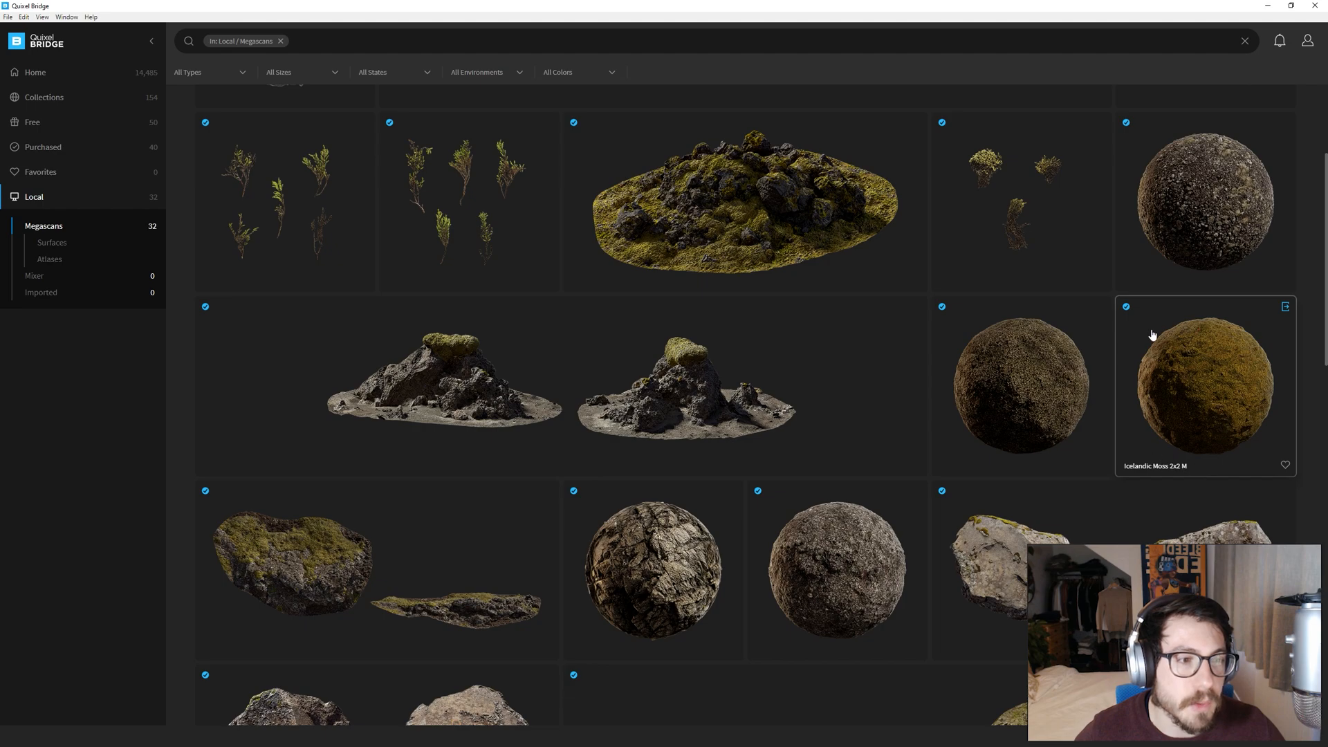
pyautogui.click(1286, 308)
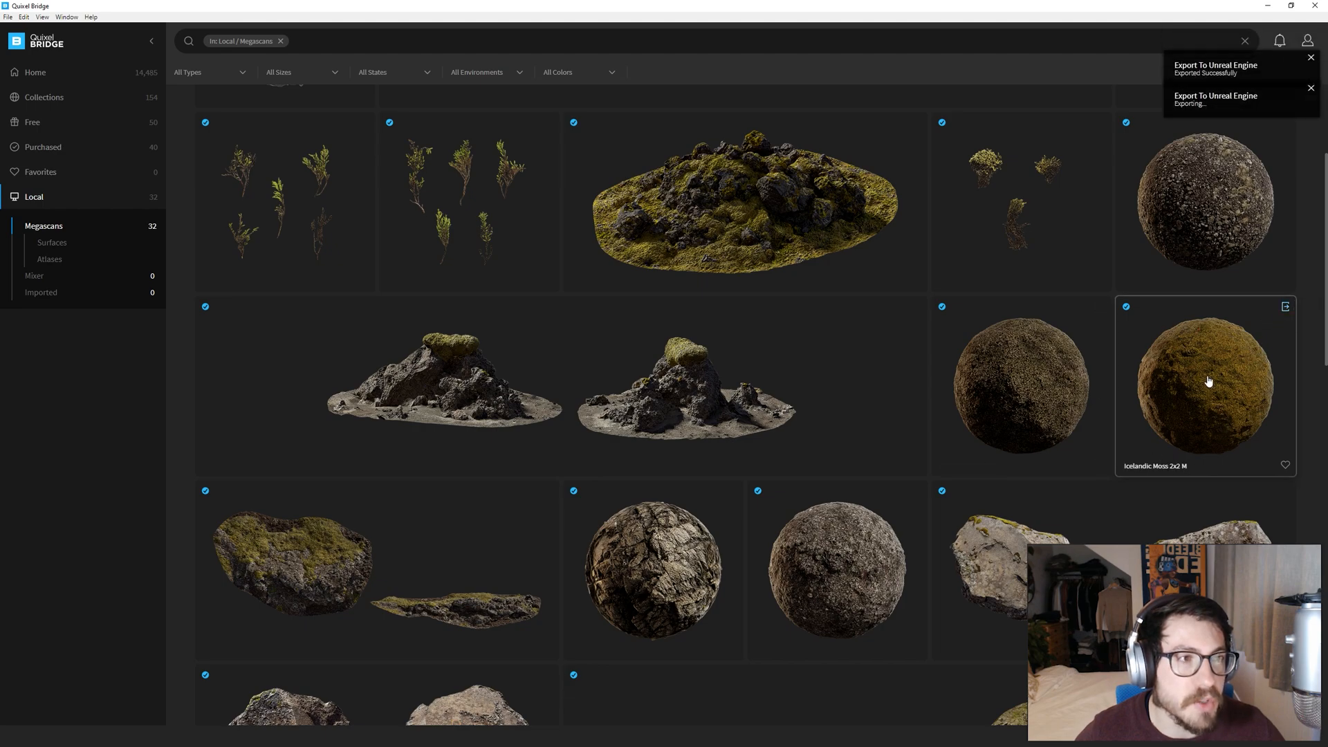
# Export the Icelandic Rough Rock 2X2 M surface to Unreal Engine.
pyautogui.scroll(-2, 1223, 359)
pyautogui.scroll(-2, 1222, 359)
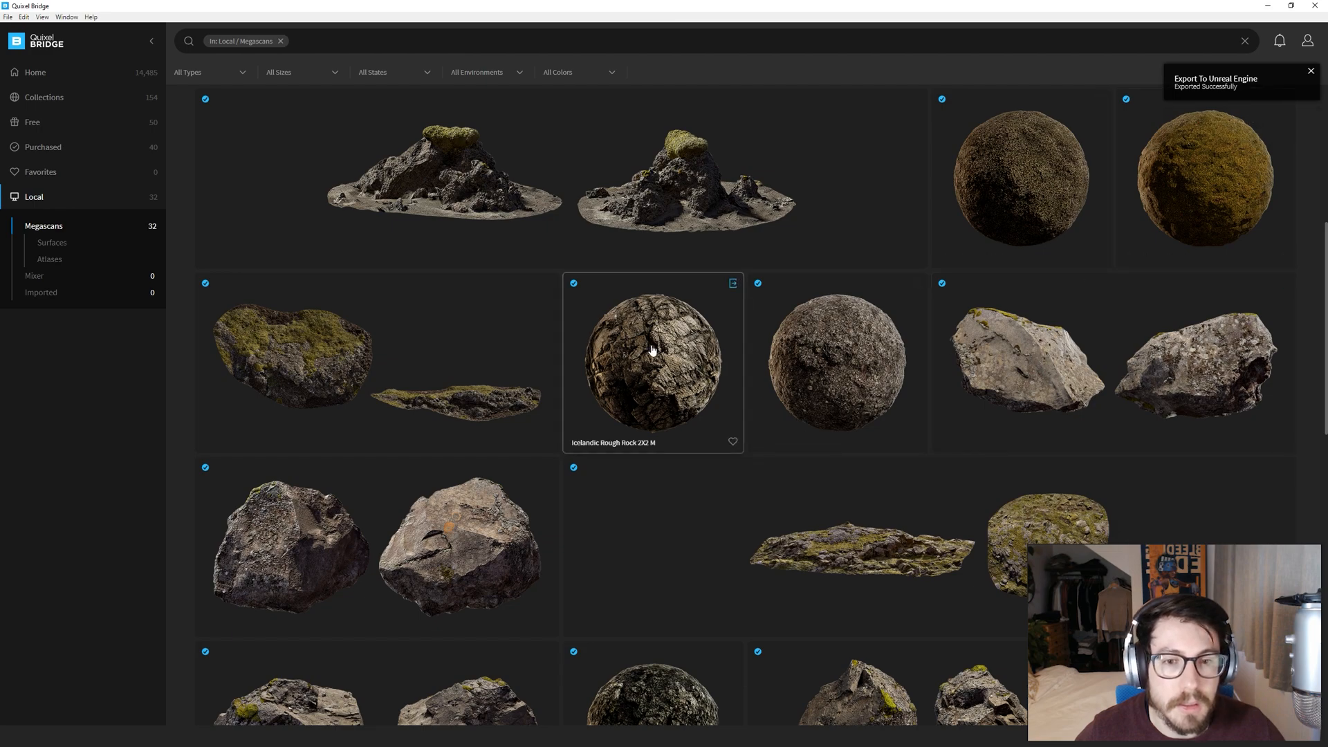
pyautogui.click(732, 283)
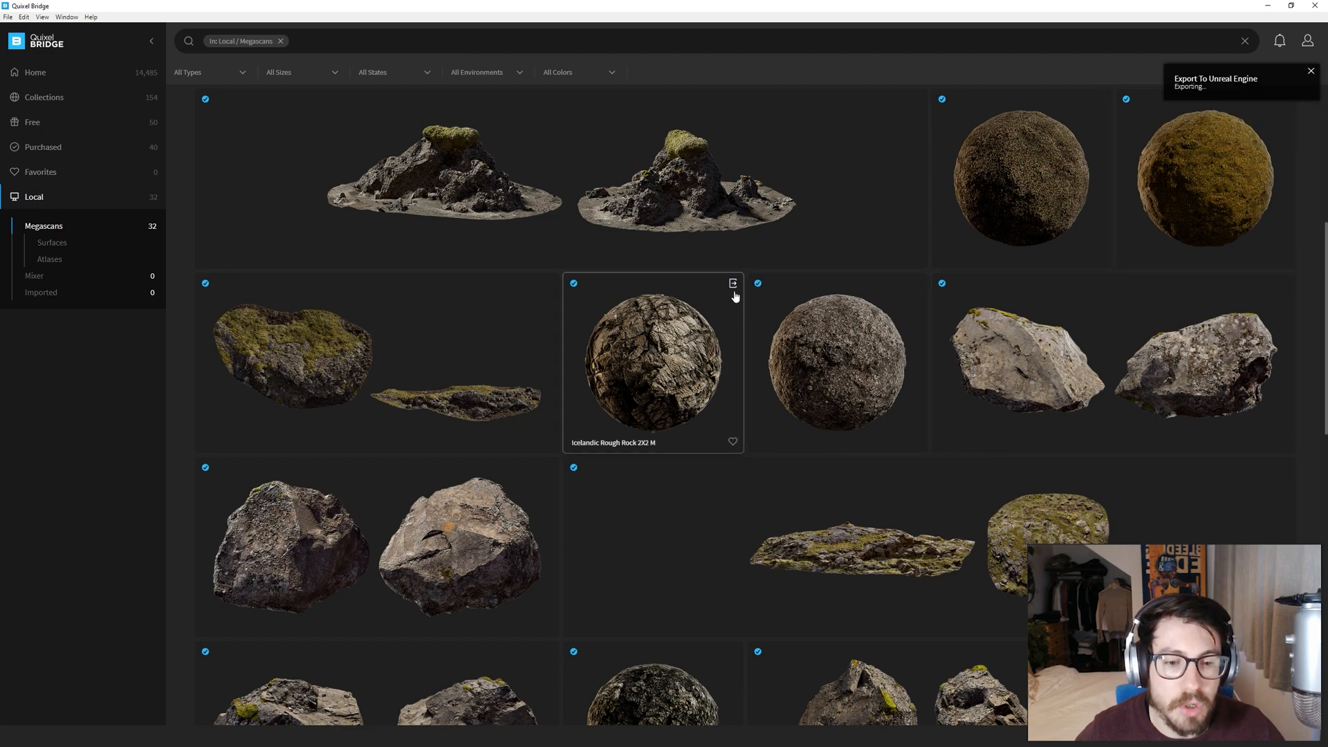
# Export the Icelandic Mossy Rock 2x2 M and Icelandic Lava Rock 2x2 M surfaces to Unreal Engine.
pyautogui.scroll(-4, 683, 356)
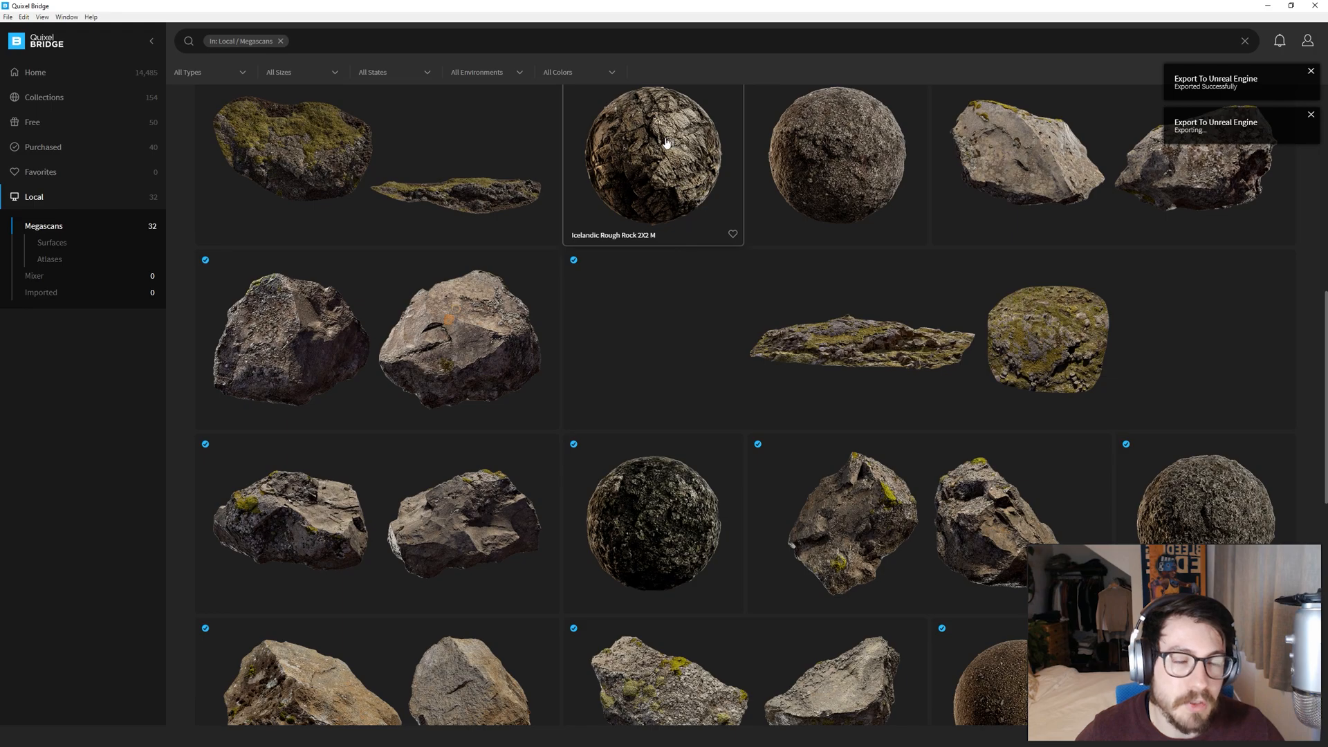
pyautogui.scroll(-5, 720, 367)
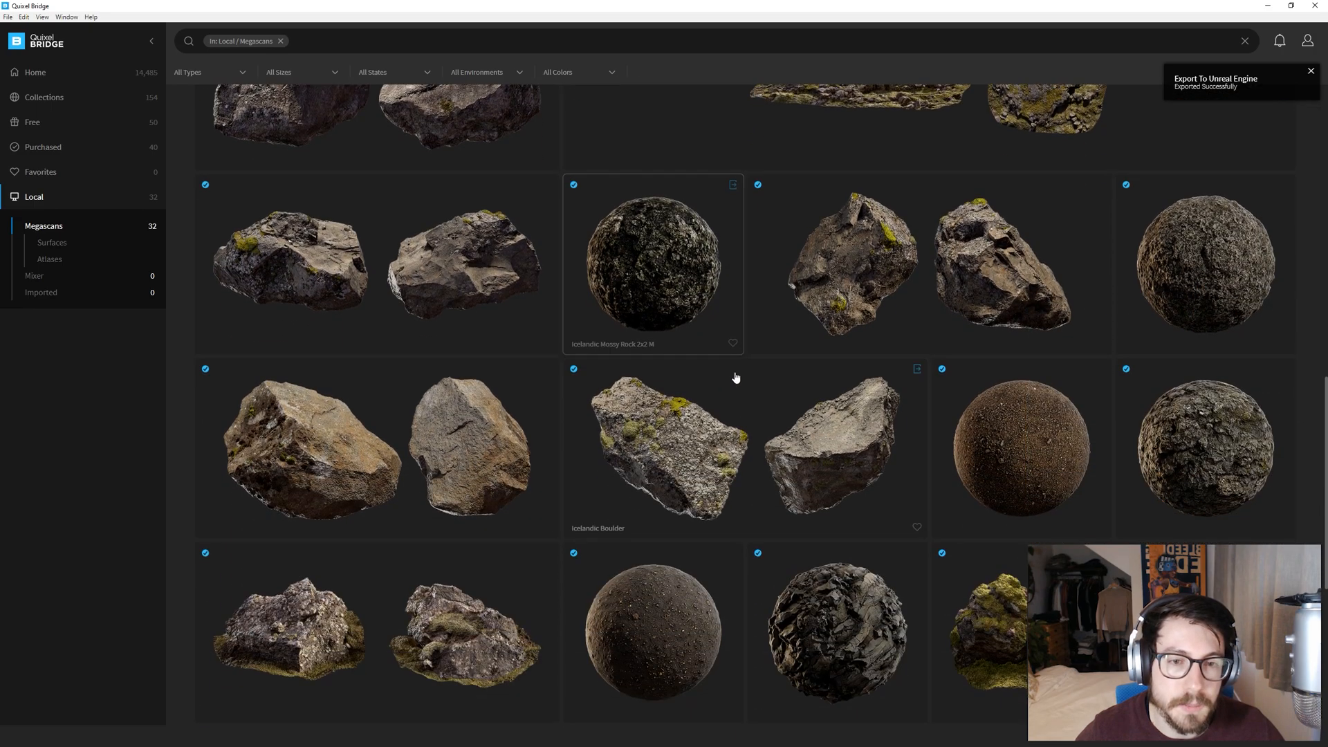
pyautogui.click(734, 185)
pyautogui.scroll(-4, 878, 434)
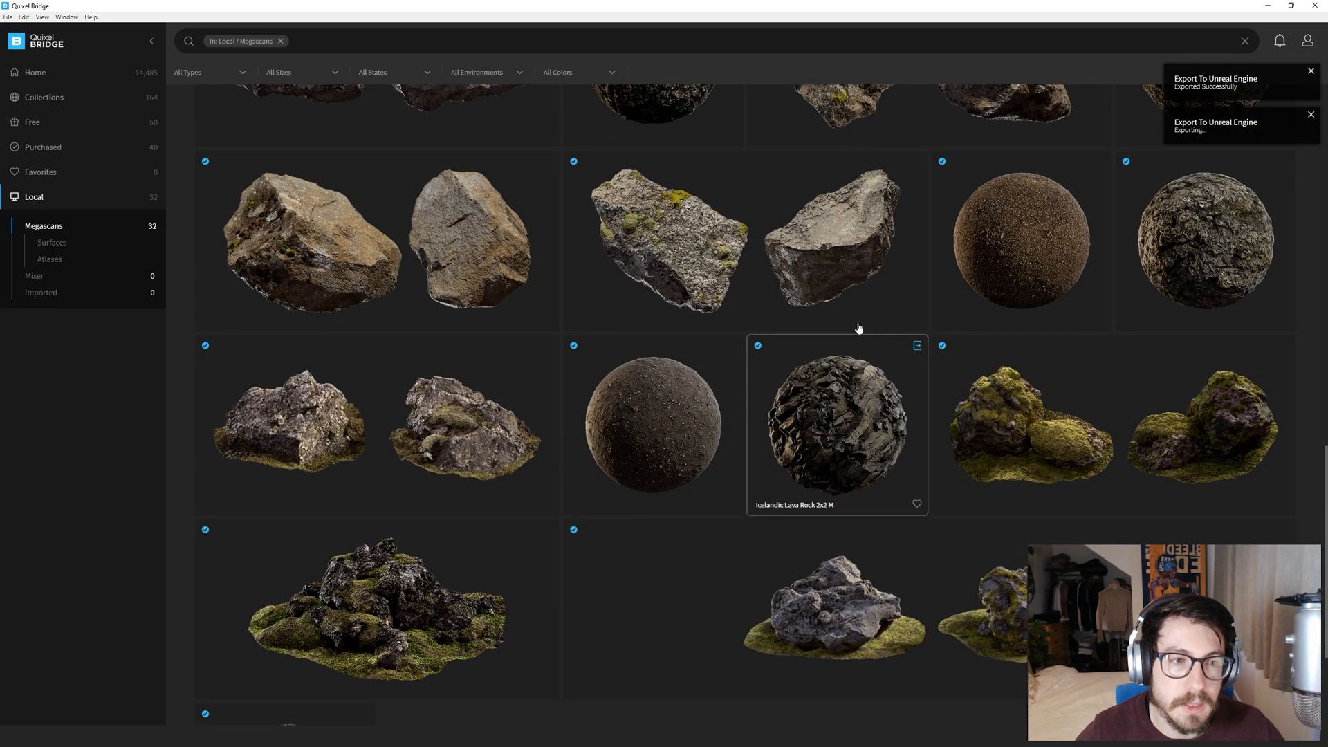
pyautogui.click(918, 347)
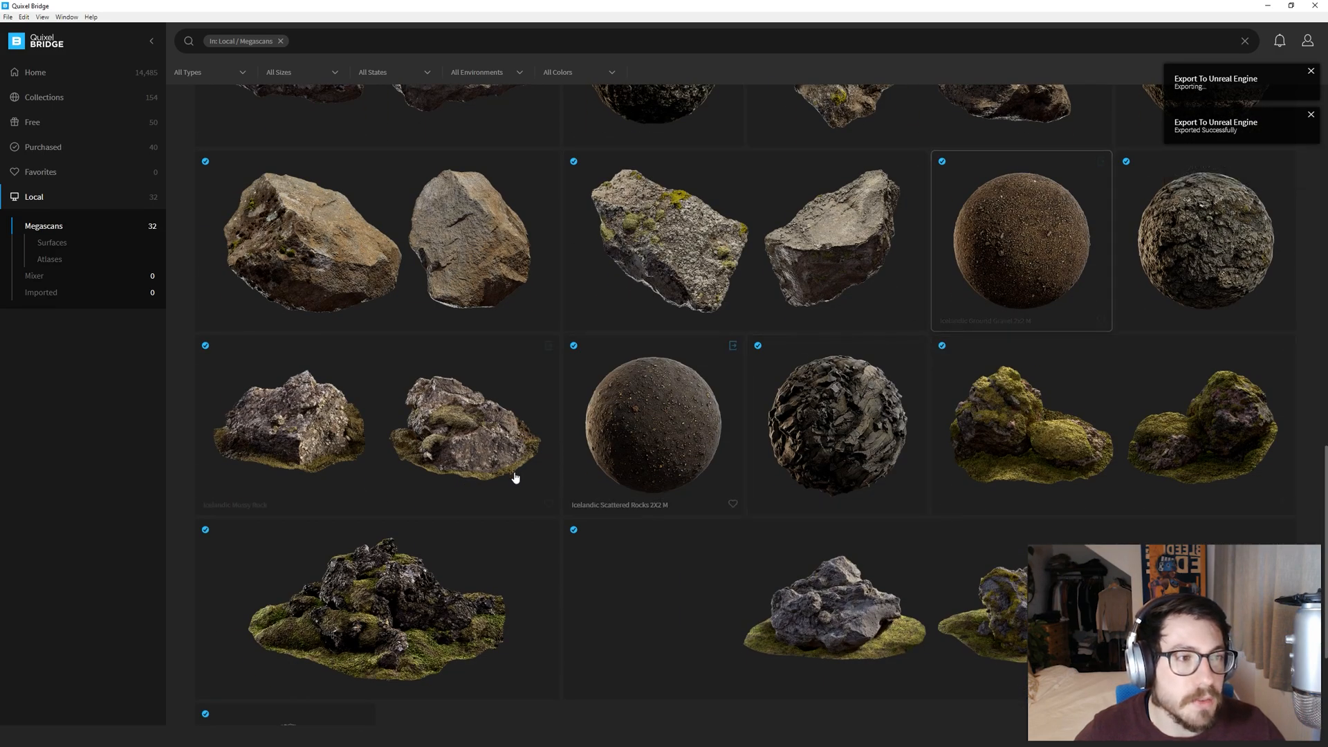
pyautogui.scroll(-4, 858, 435)
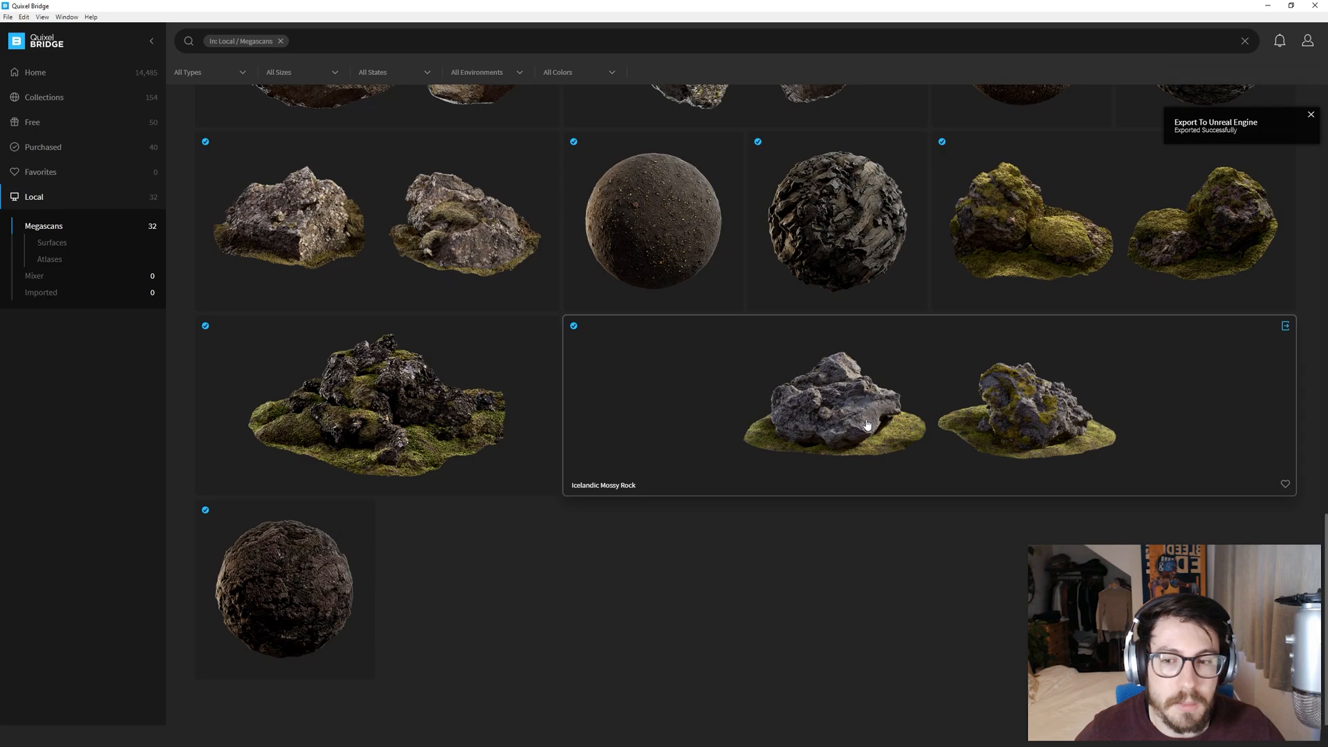
# Export the Icelandic Ground Gravel 2x2 M and Icelandic Mossy Pebbles 2x2 M surfaces to Unreal Engine and return to the Unreal Editor.
pyautogui.scroll(5, 1107, 359)
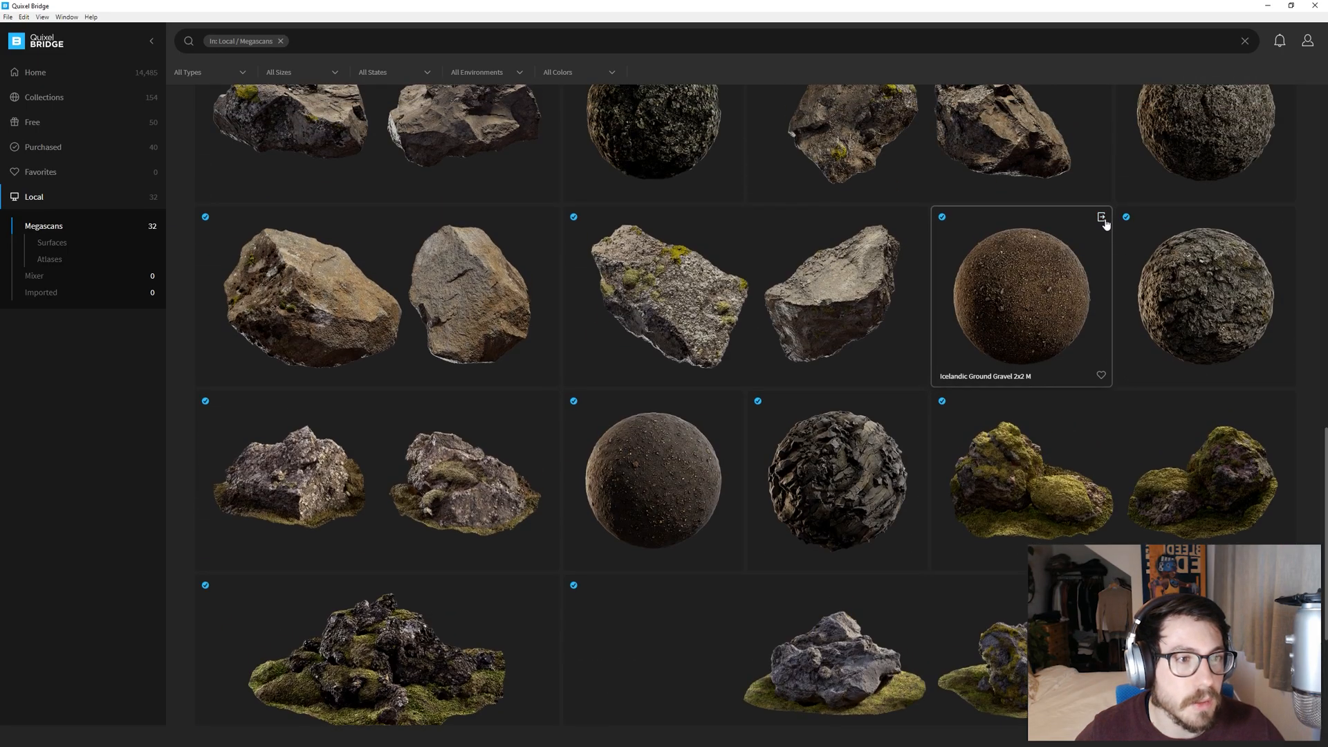
pyautogui.click(1102, 216)
pyautogui.scroll(-10, 969, 408)
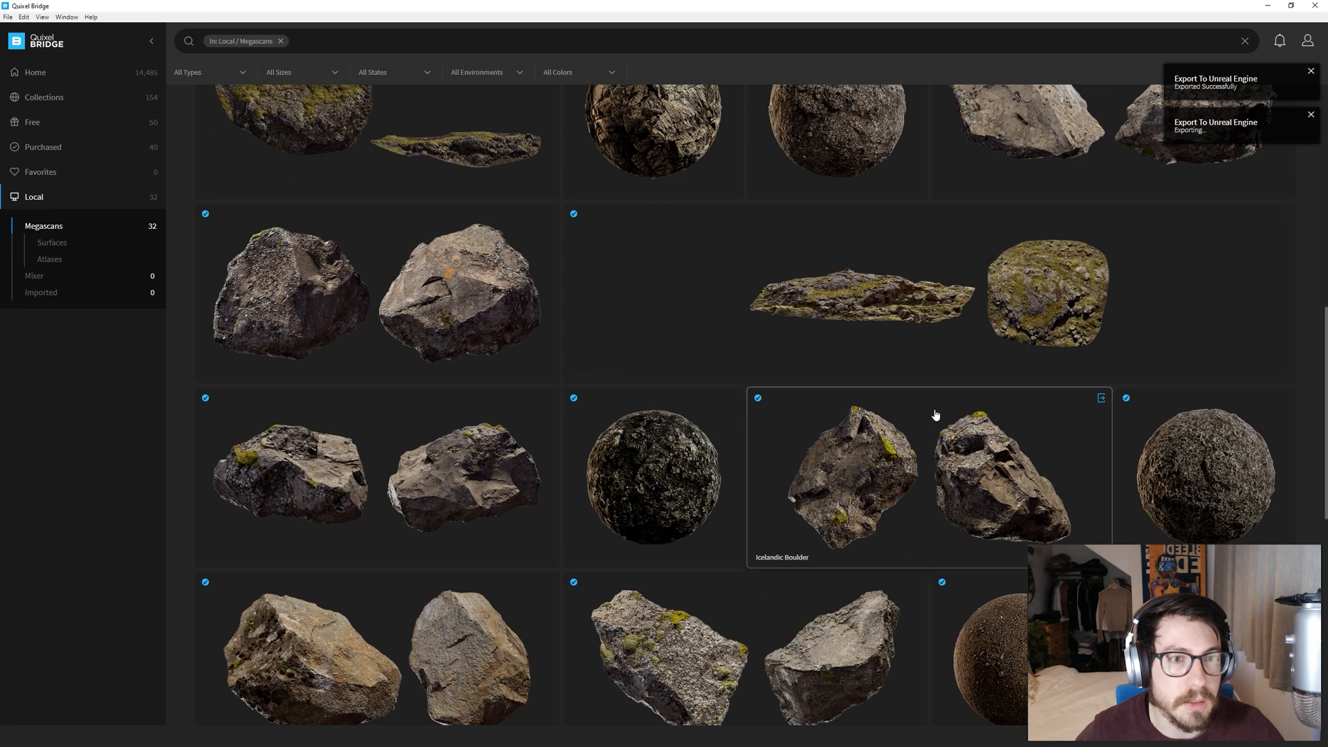
pyautogui.scroll(4, 910, 433)
pyautogui.scroll(3, 969, 346)
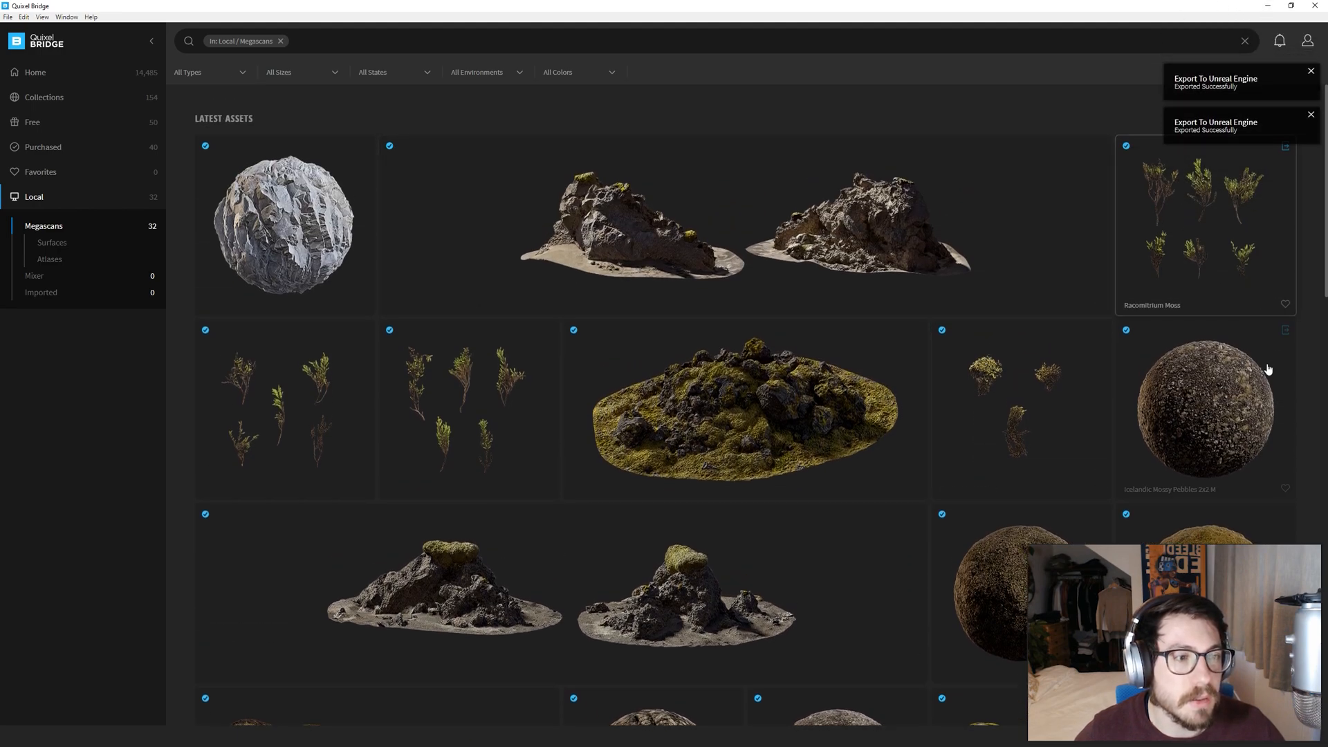
pyautogui.click(1285, 330)
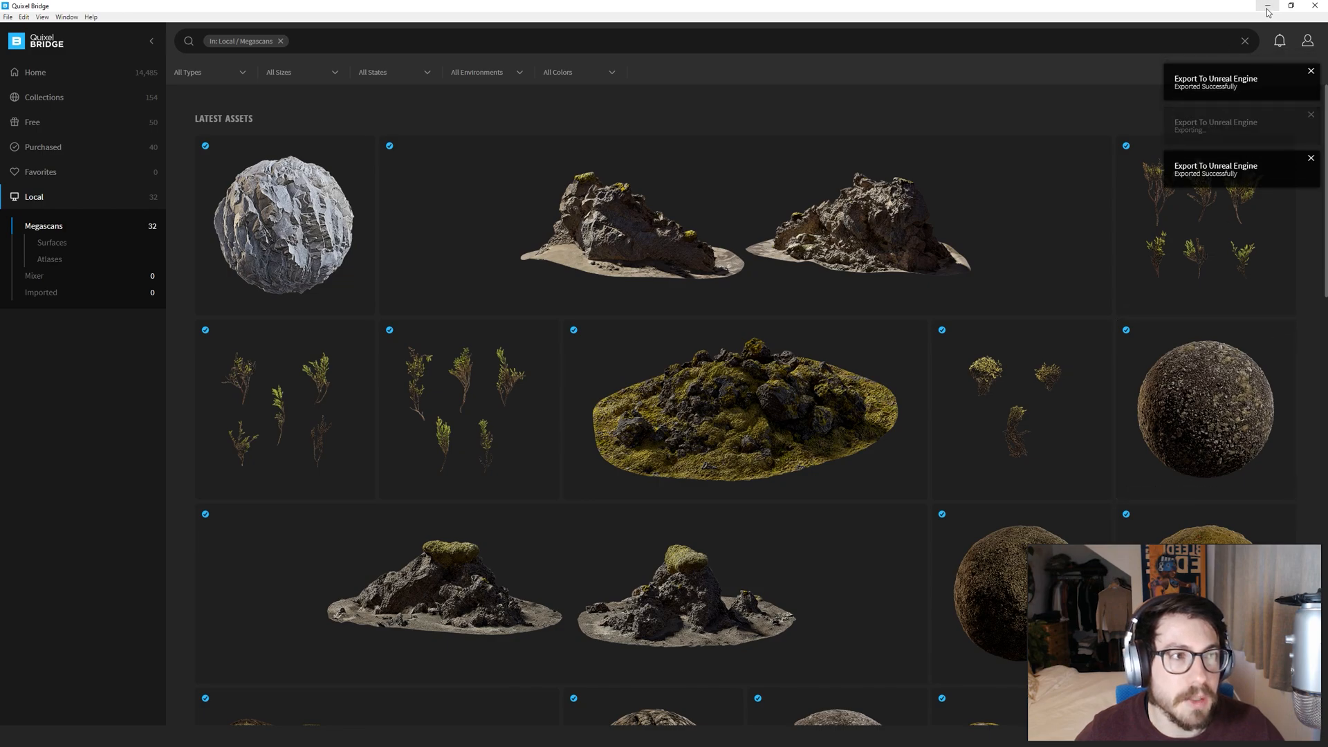
pyautogui.click(1268, 5)
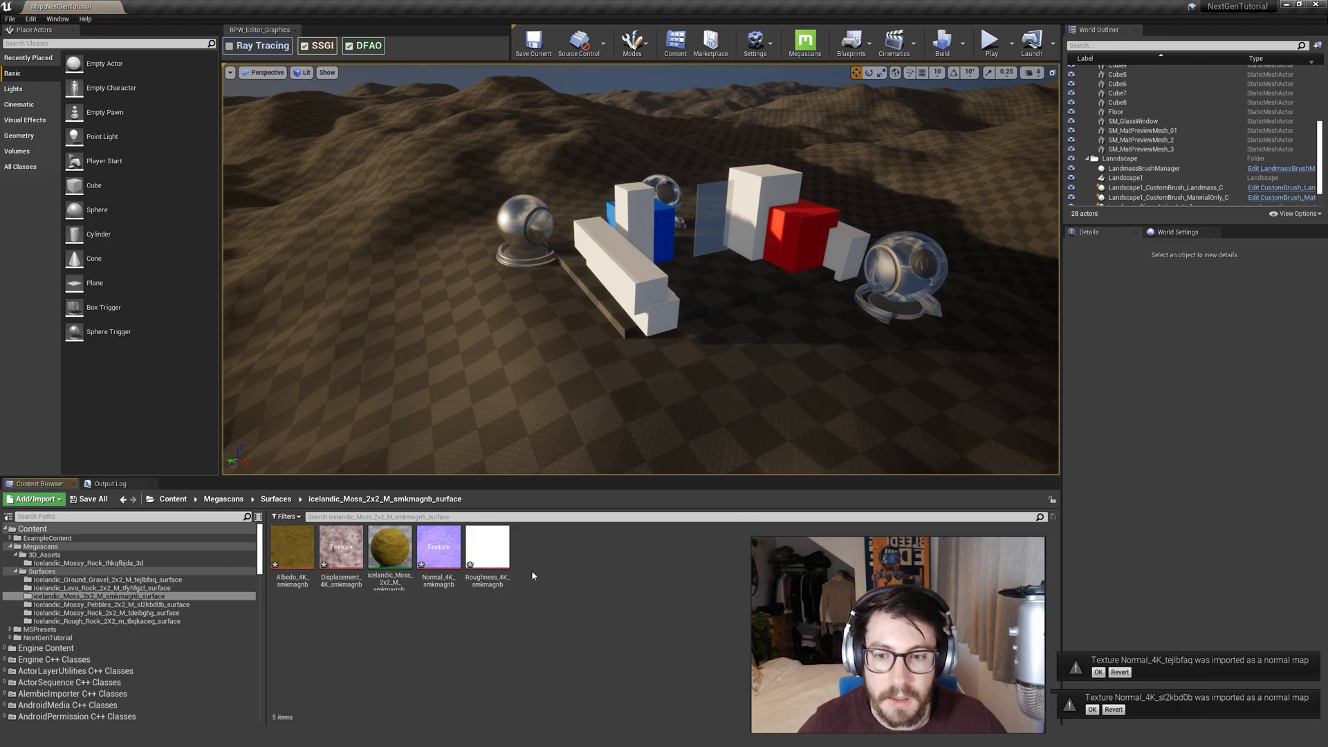
# Examine the imported texture maps of the Icelandic Ground Gravel and Icelandic Moss surfaces and the landscape beside the scene objects.
pyautogui.click(197, 589)
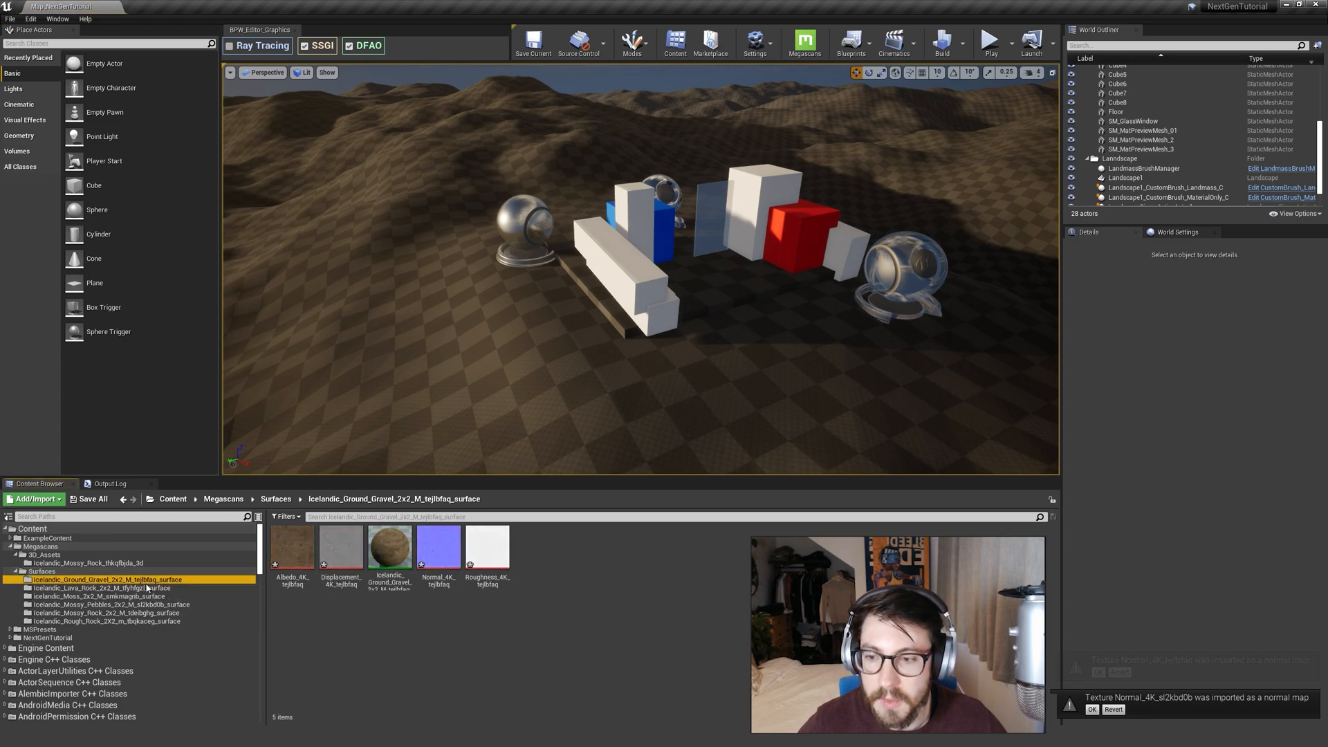
pyautogui.click(133, 597)
pyautogui.click(349, 585)
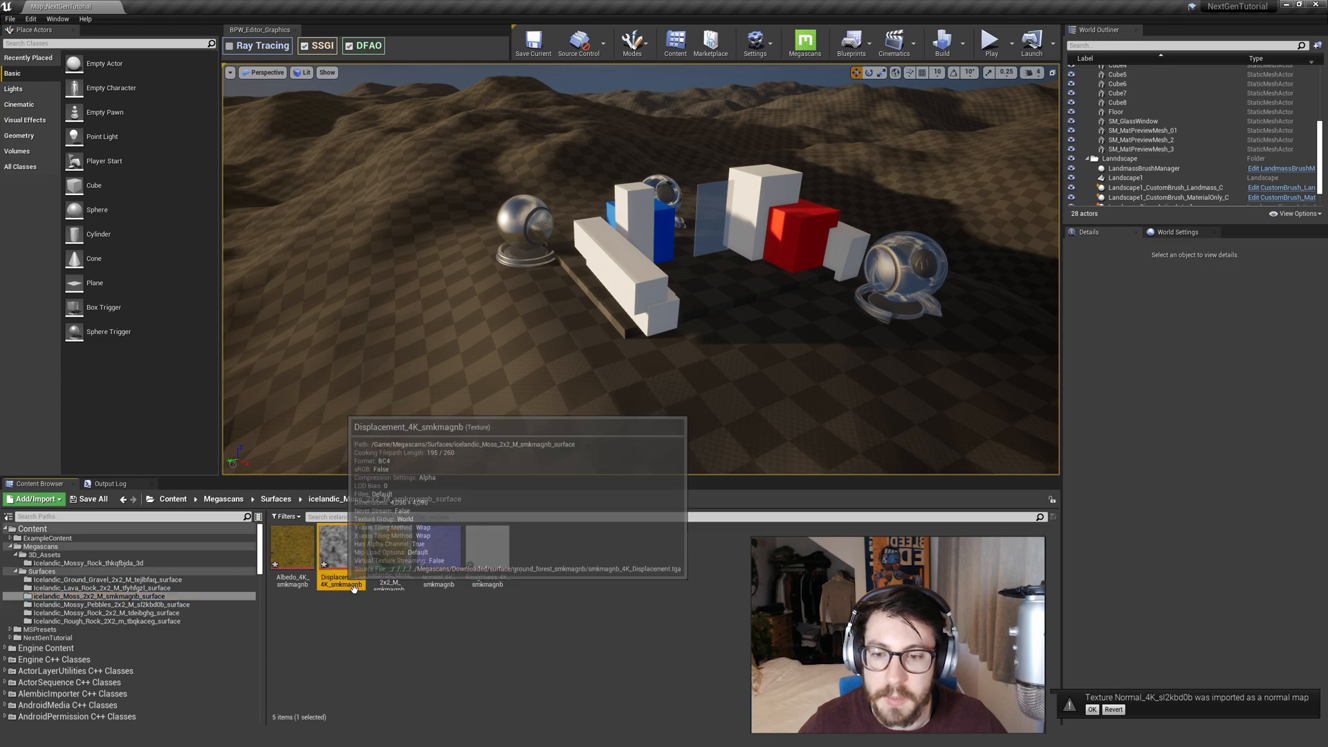
pyautogui.click(592, 613)
pyautogui.moveTo(655, 324); pyautogui.dragTo(619, 304, button='right')
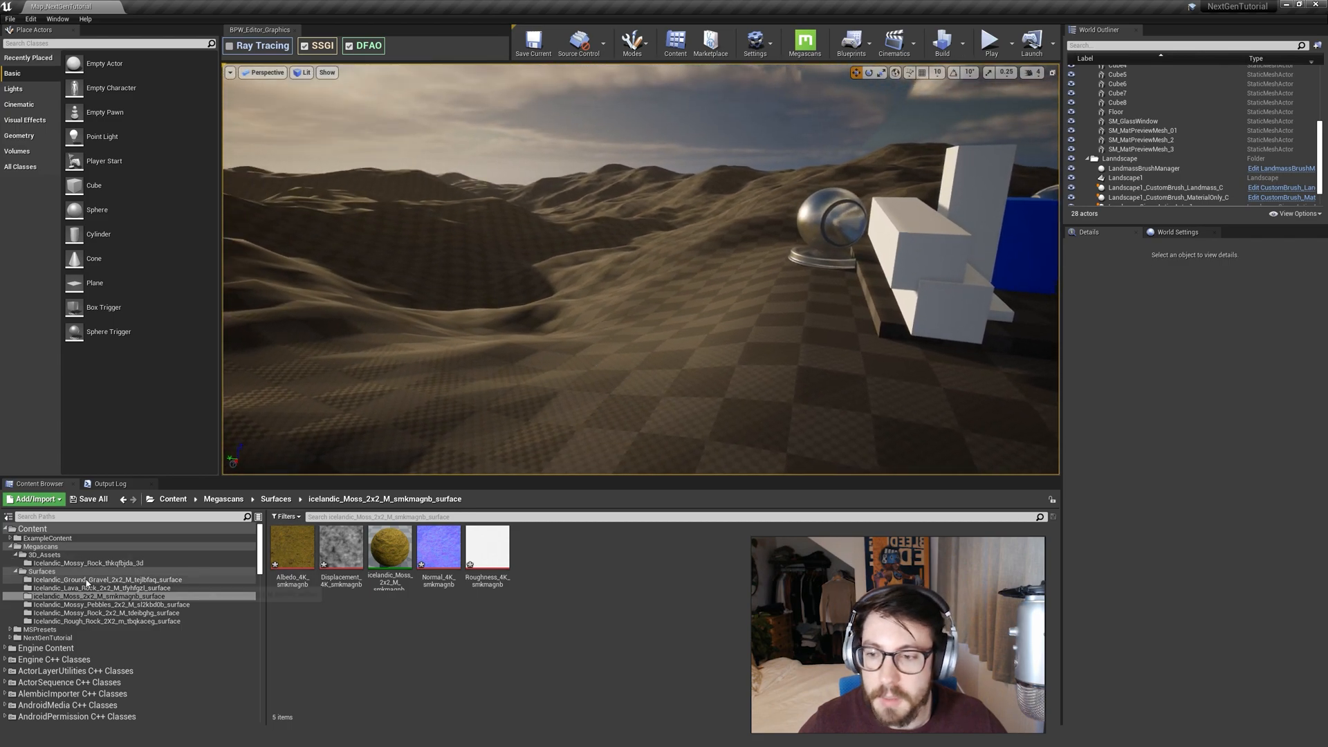
# Create a folder named Landscape inside the NextGenTutorial content folder.
pyautogui.click(41, 571)
pyautogui.doubleClick(48, 547)
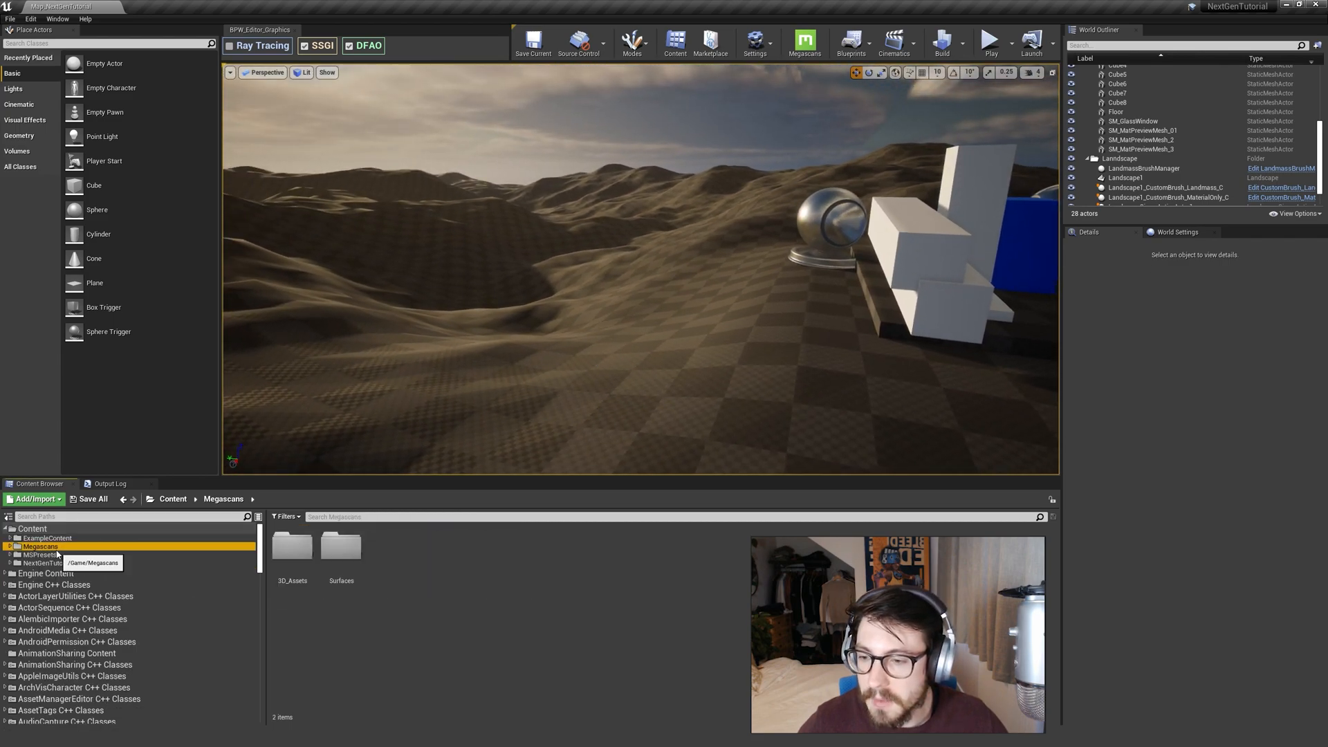
pyautogui.doubleClick(57, 548)
pyautogui.click(59, 638)
pyautogui.rightClick(59, 638)
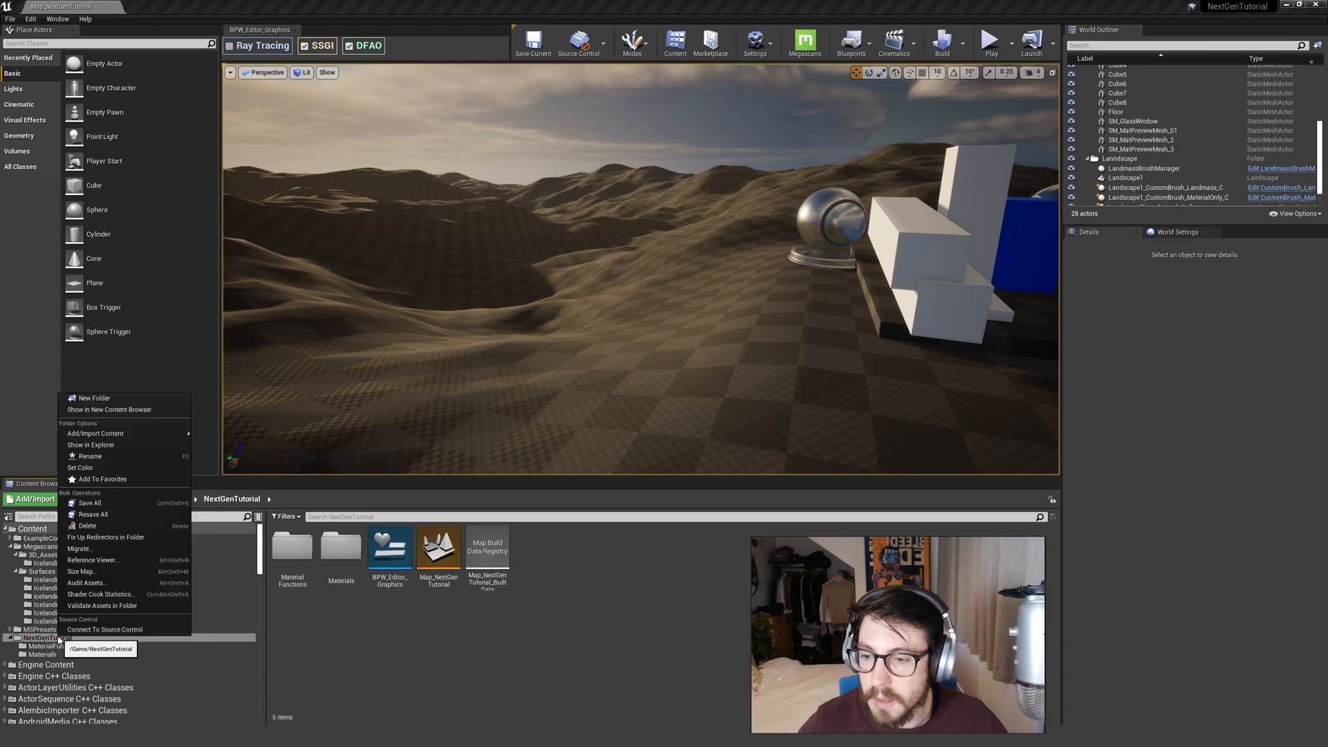
pyautogui.click(113, 397)
pyautogui.write('Land')
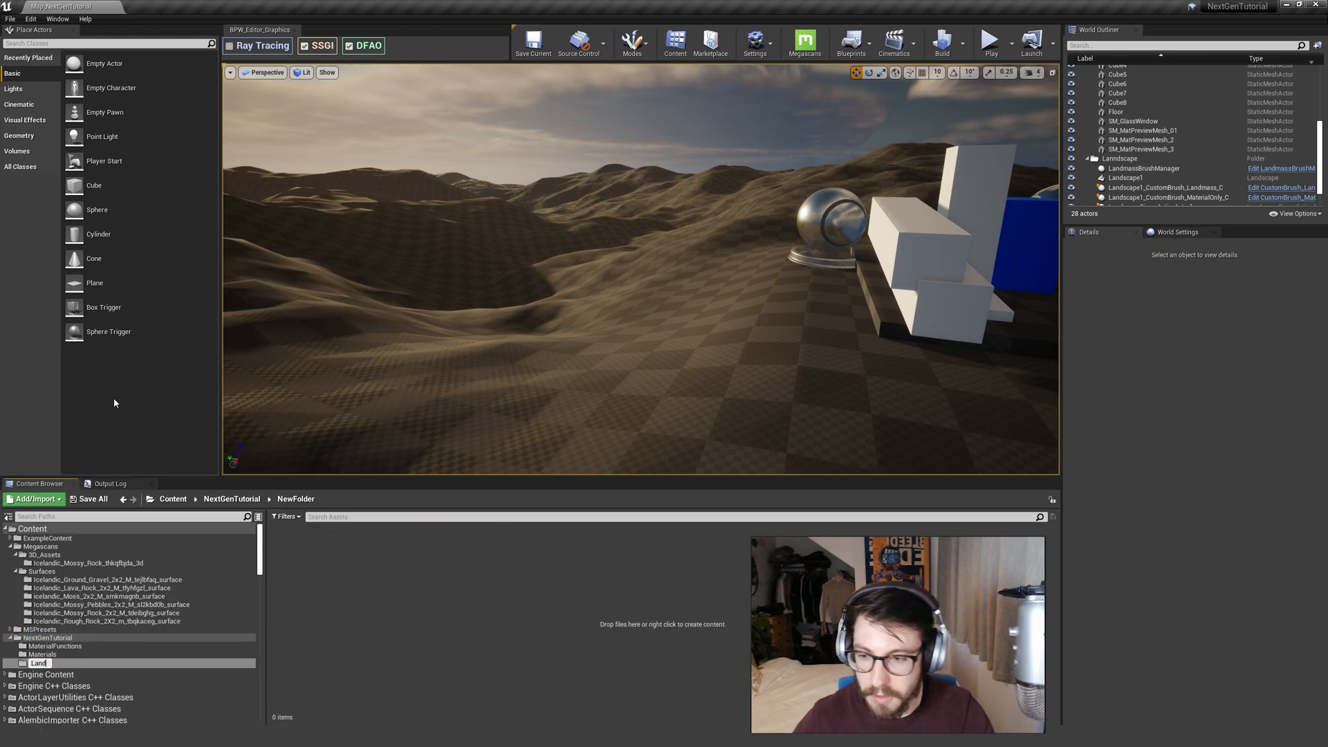
pyautogui.write('scap')
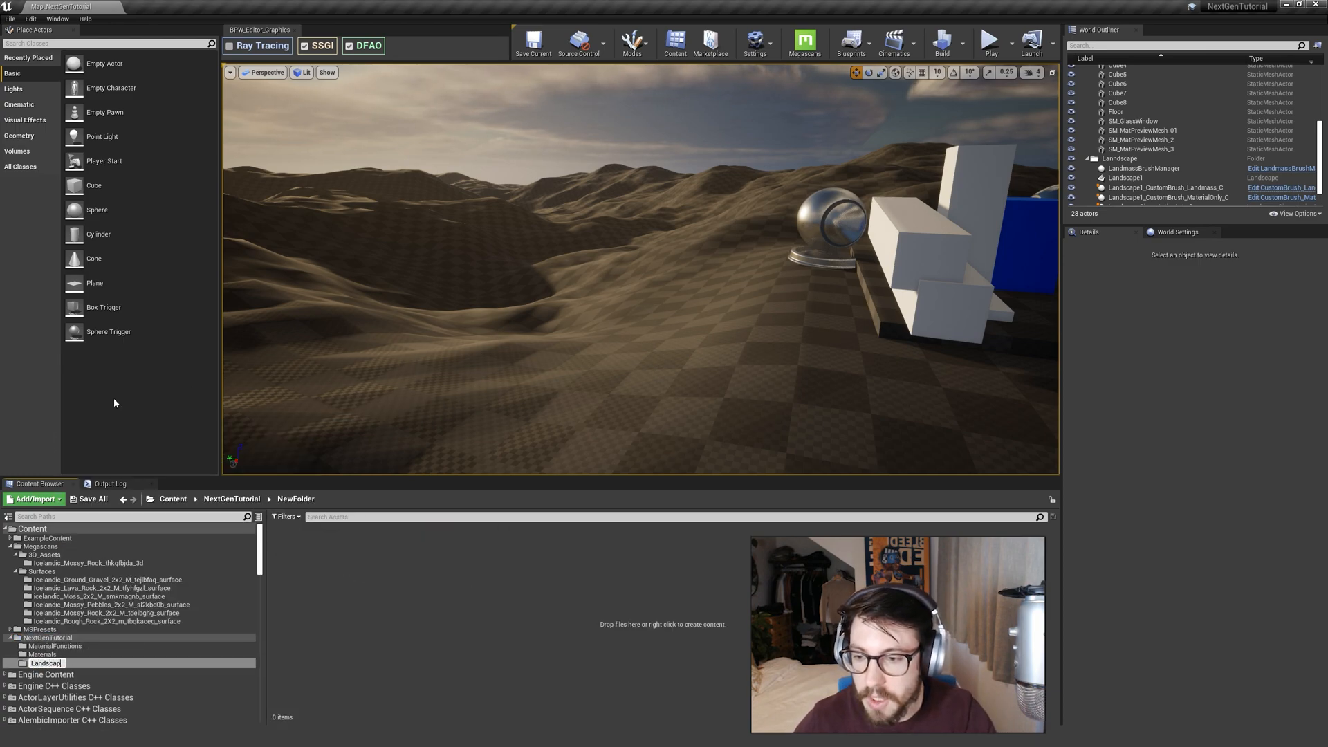
pyautogui.write('e')
pyautogui.press('Return')
# Create a material named M_Landscape in the new Landscape folder.
pyautogui.rightClick(355, 540)
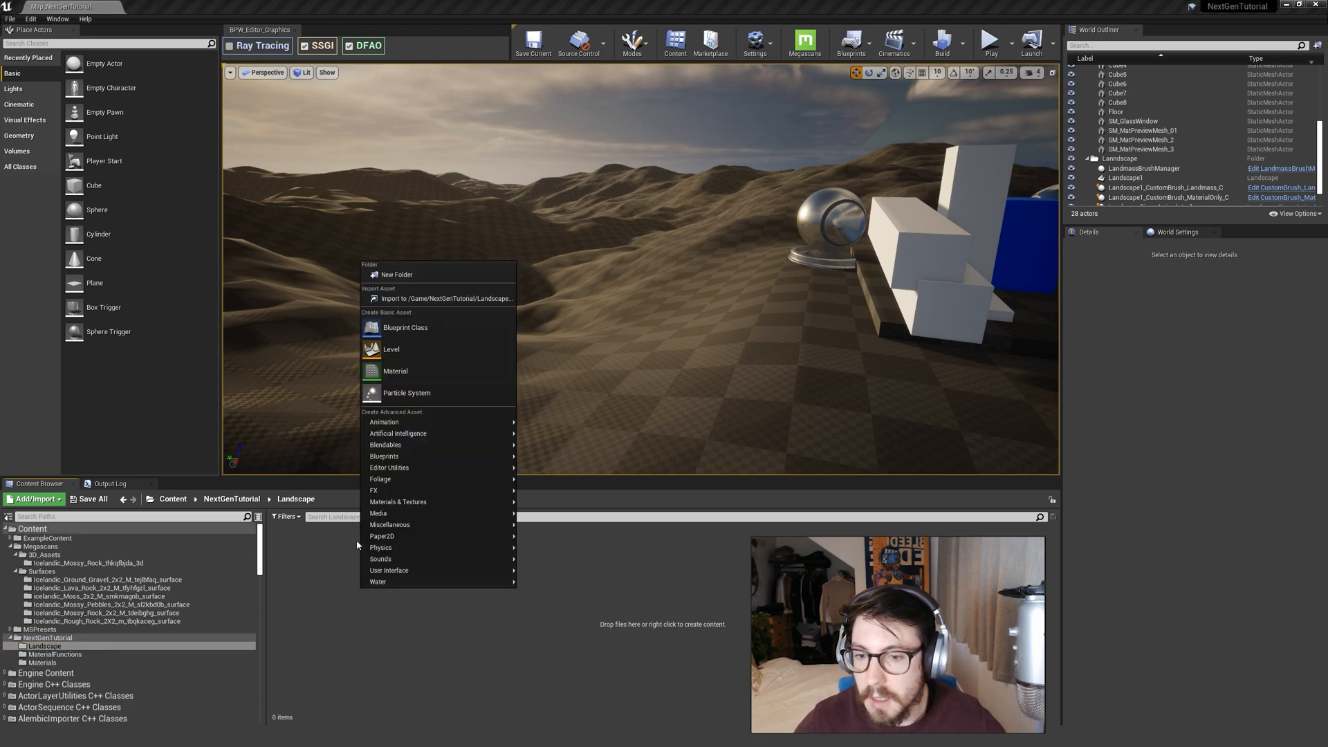
pyautogui.click(400, 372)
pyautogui.write('M_Landscape')
pyautogui.press('Return')
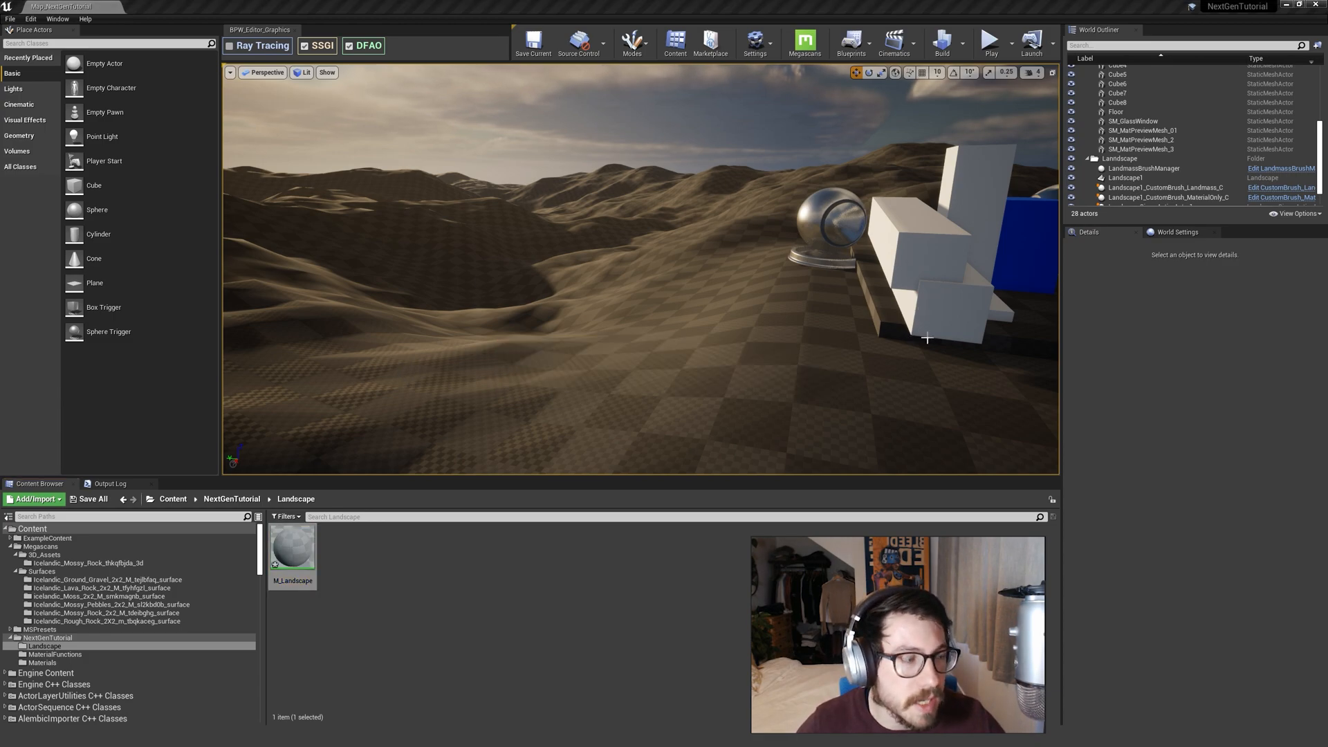
# Create a material instance from M_Landscape, keeping the suggested name.
pyautogui.press('s')
pyautogui.moveTo(703, 340); pyautogui.dragTo(827, 339, button='right')
pyautogui.rightClick(309, 557)
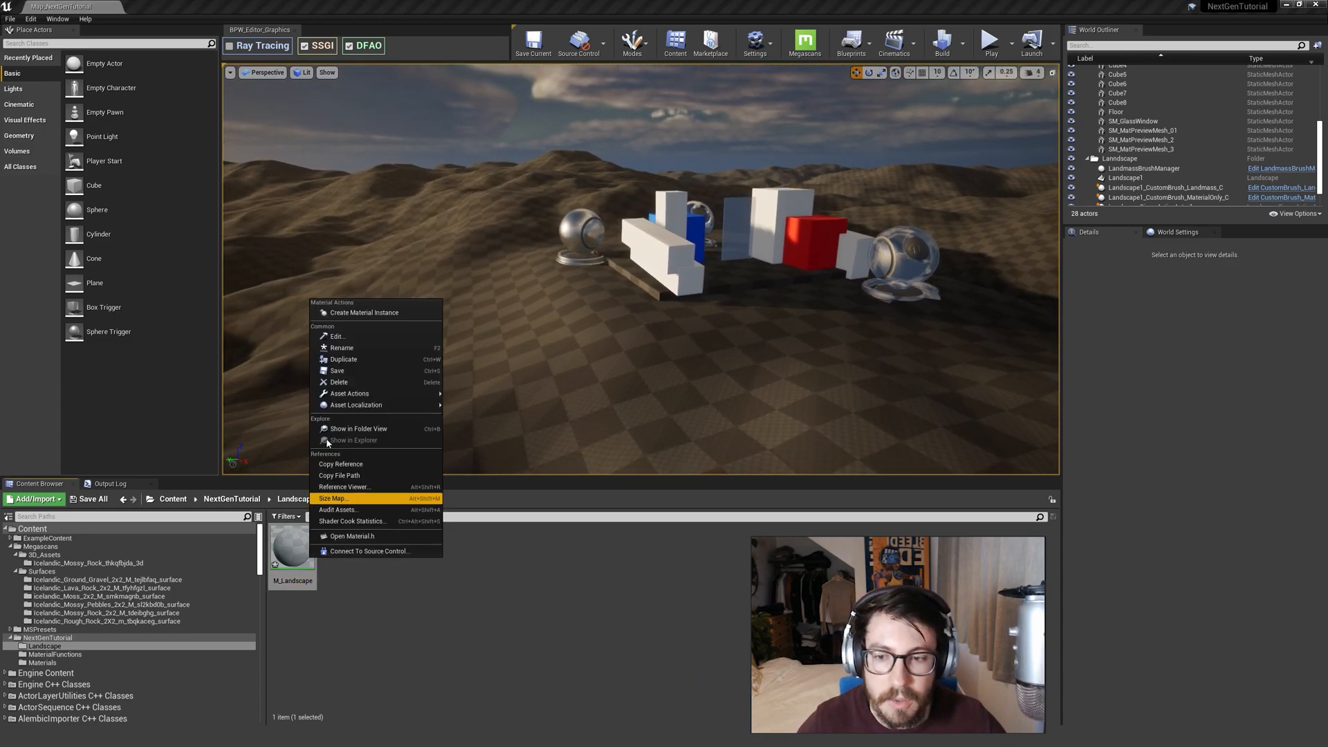
pyautogui.click(359, 314)
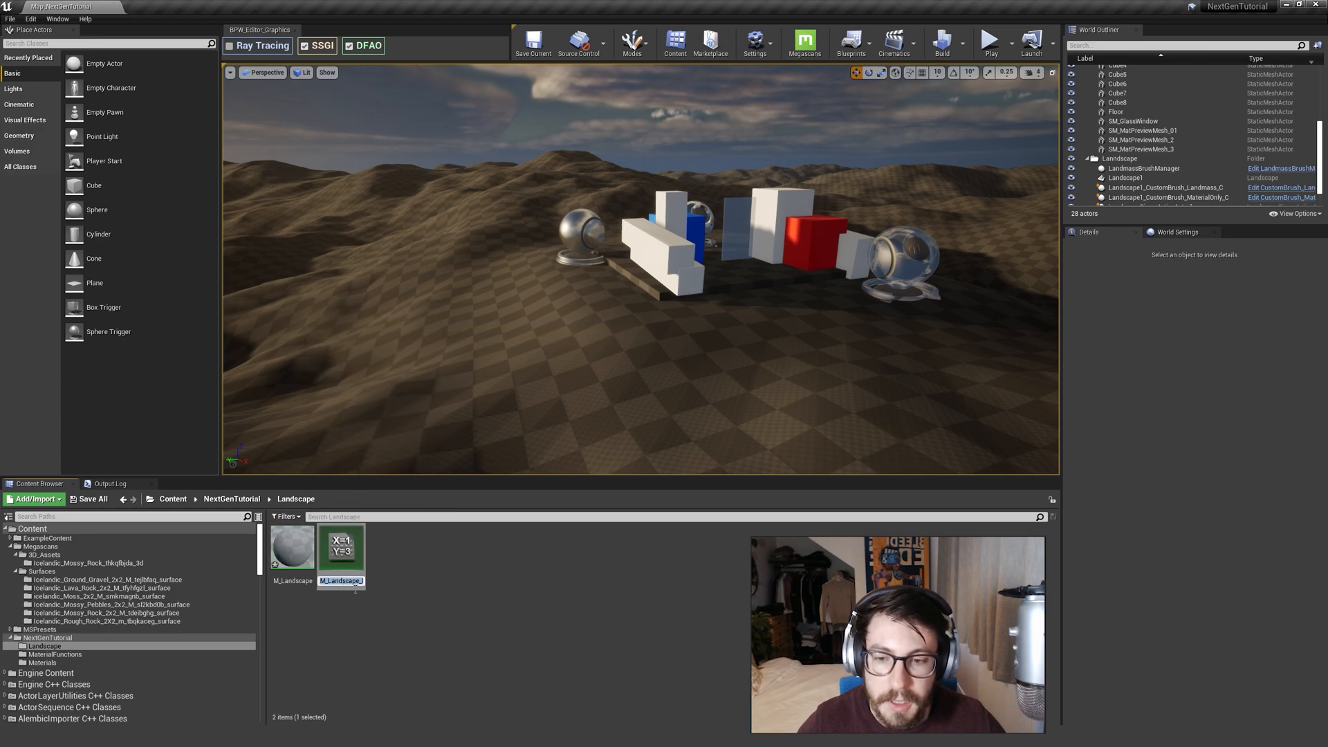
pyautogui.press('Return')
# Assign the M_Landscape_Inst material instance as the Landscape Material of Landscape1 and save all changes.
pyautogui.click(623, 418)
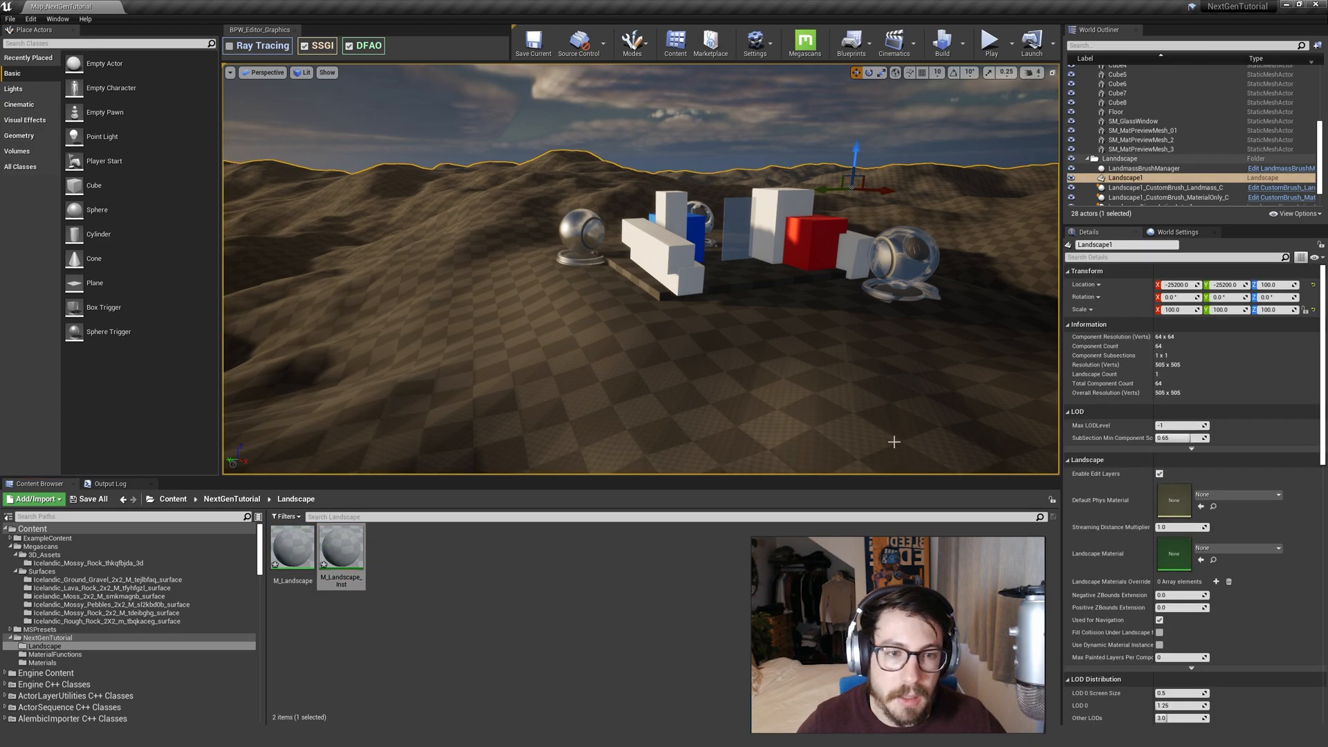
pyautogui.moveTo(341, 553); pyautogui.dragTo(1176, 553)
pyautogui.moveTo(700, 348); pyautogui.dragTo(567, 351, button='right')
pyautogui.press('w')
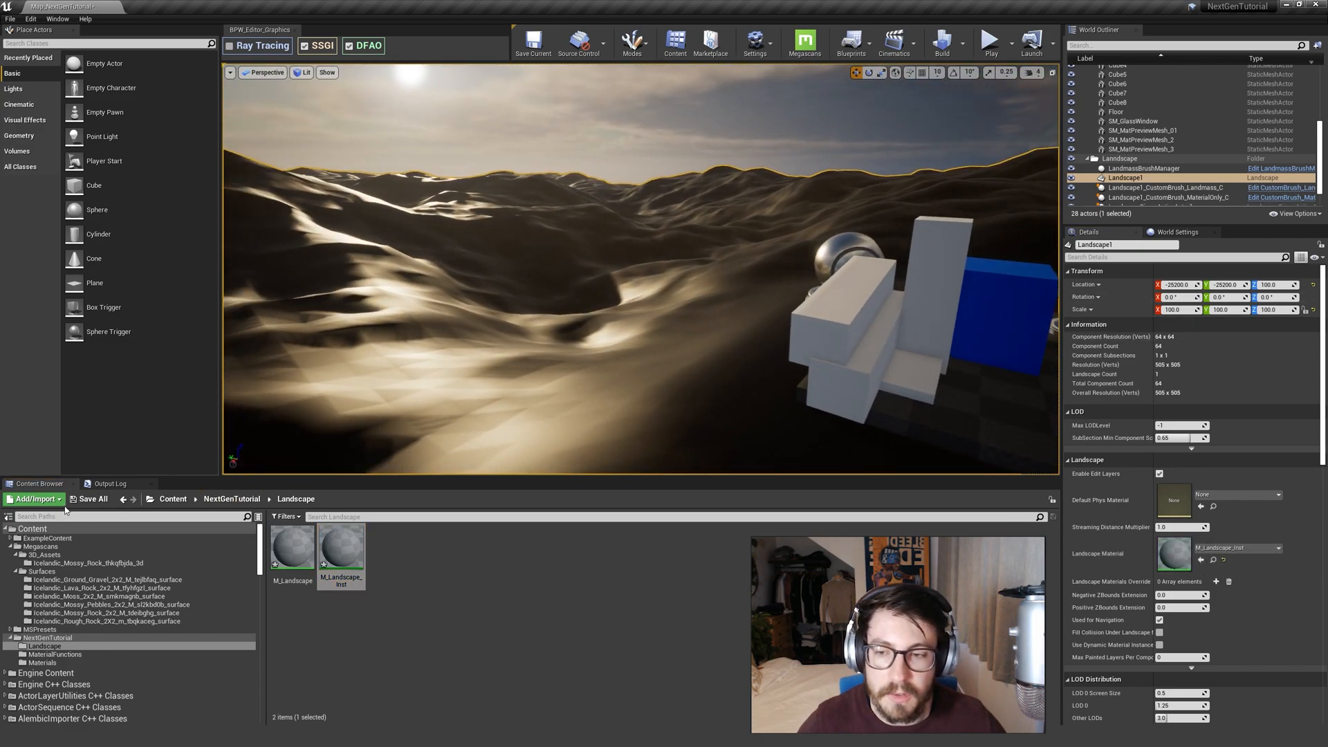
pyautogui.hotkey('ctrl', 'shift', 's')
pyautogui.click(754, 470)
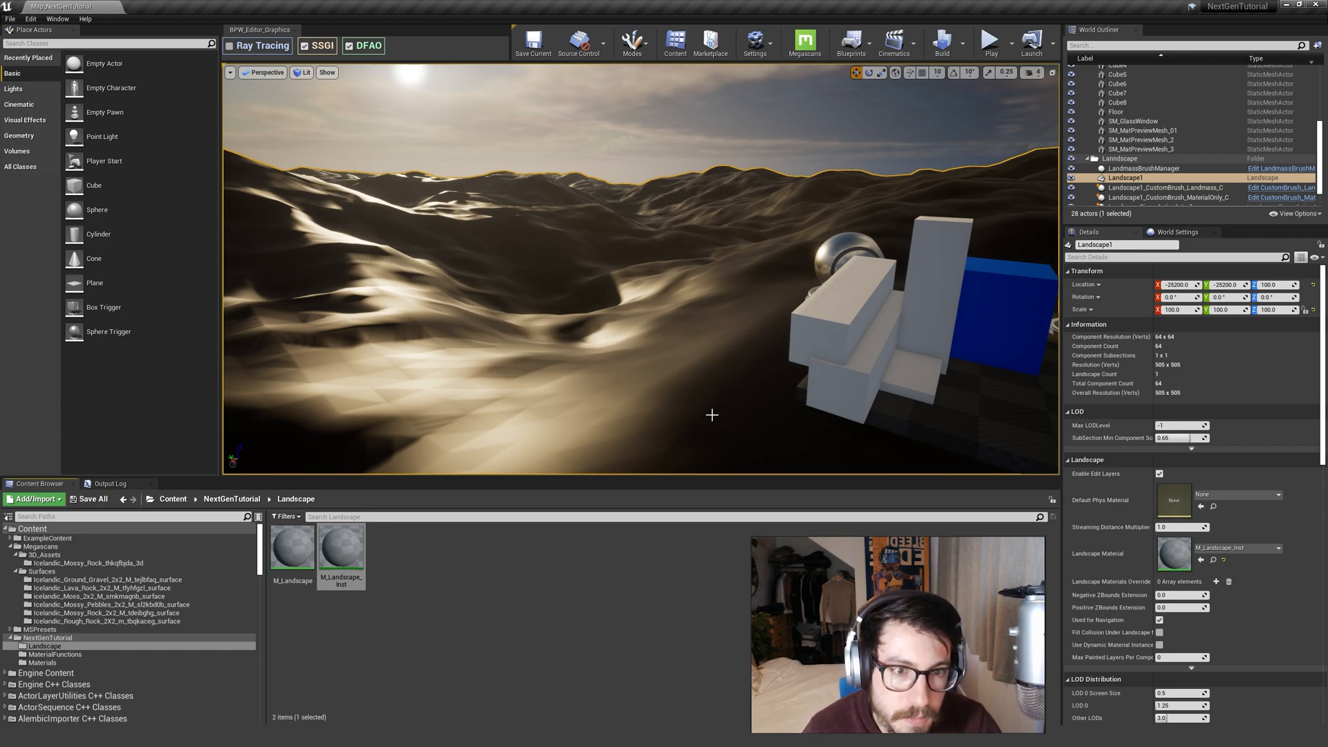
# Open M_Landscape in the material editor and maximize the editor window.
pyautogui.press('s')
pyautogui.moveTo(725, 393)
pyautogui.mouseDown(button='right')
pyautogui.moveTo(768, 402)
pyautogui.moveTo(741, 397)
pyautogui.mouseUp(button='right')
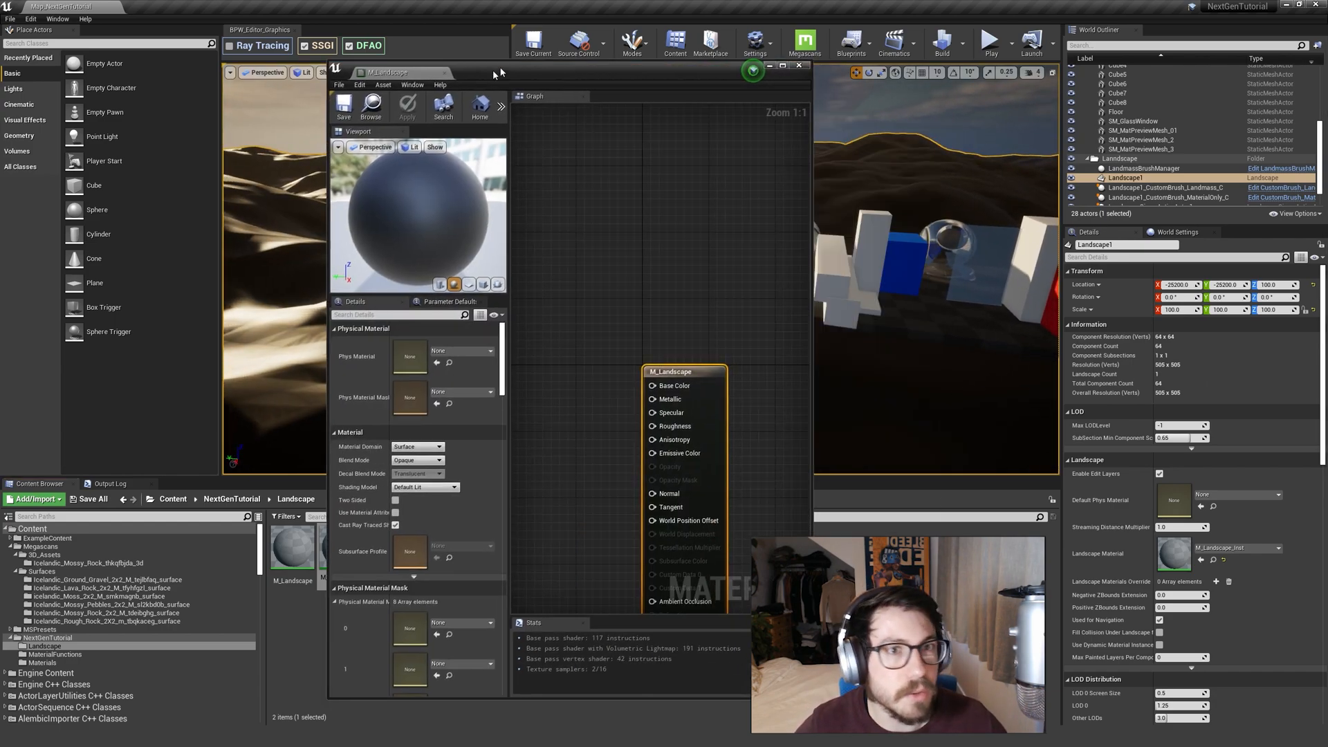
pyautogui.moveTo(492, 68); pyautogui.dragTo(584, 27)
pyautogui.doubleClick(604, 27)
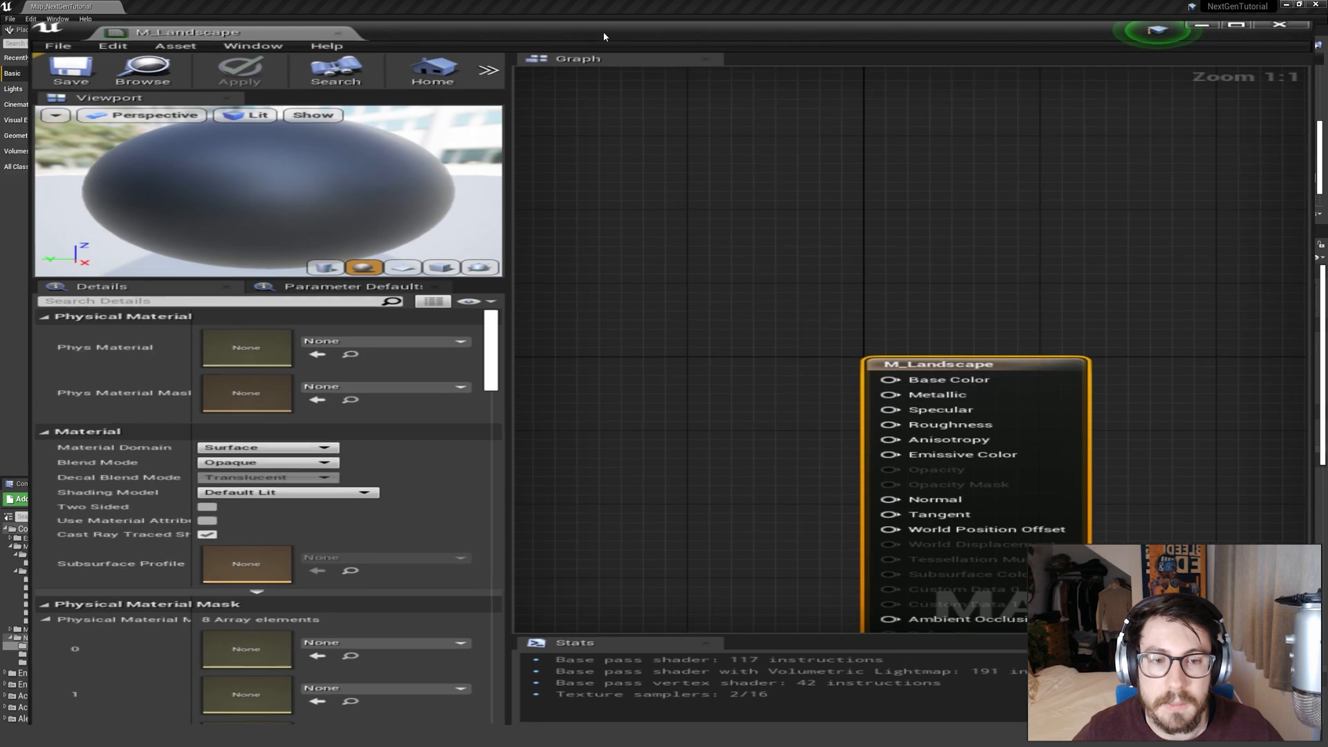
# Add a LandscapeLayerBlend node to the material graph, well ahead of the M_Landscape output node.
pyautogui.click(803, 257)
pyautogui.scroll(-4, 803, 255)
pyautogui.moveTo(592, 221); pyautogui.dragTo(952, 196, button='right')
pyautogui.moveTo(732, 251); pyautogui.dragTo(852, 121, button='right')
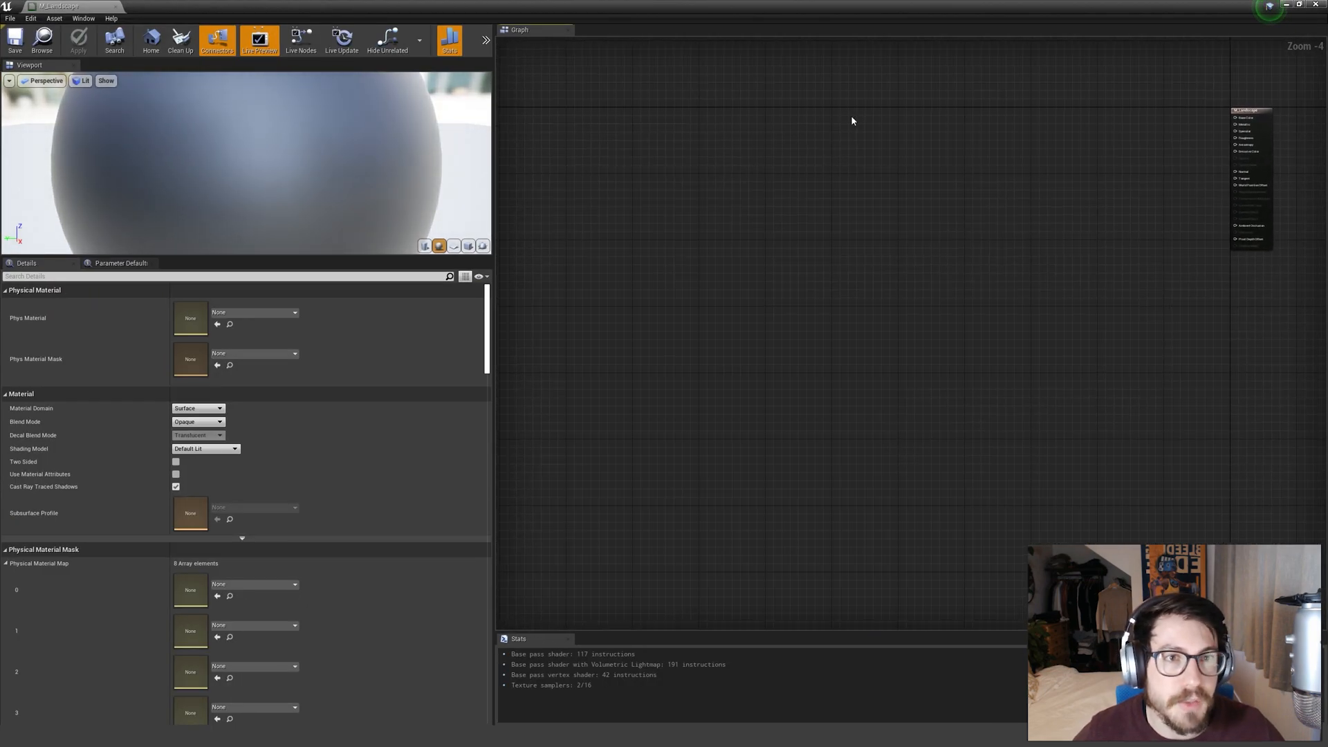
pyautogui.moveTo(794, 224); pyautogui.dragTo(811, 292, button='right')
pyautogui.rightClick(750, 189)
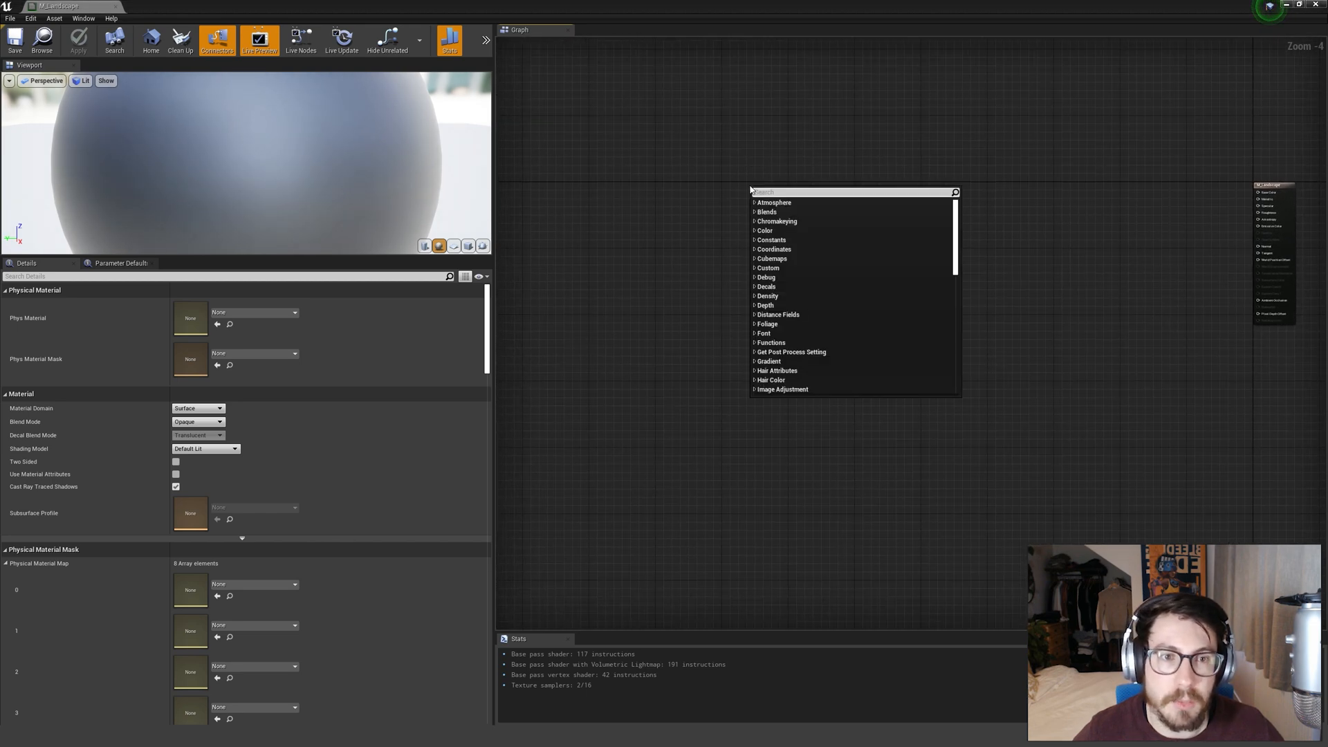
pyautogui.write('blend layer')
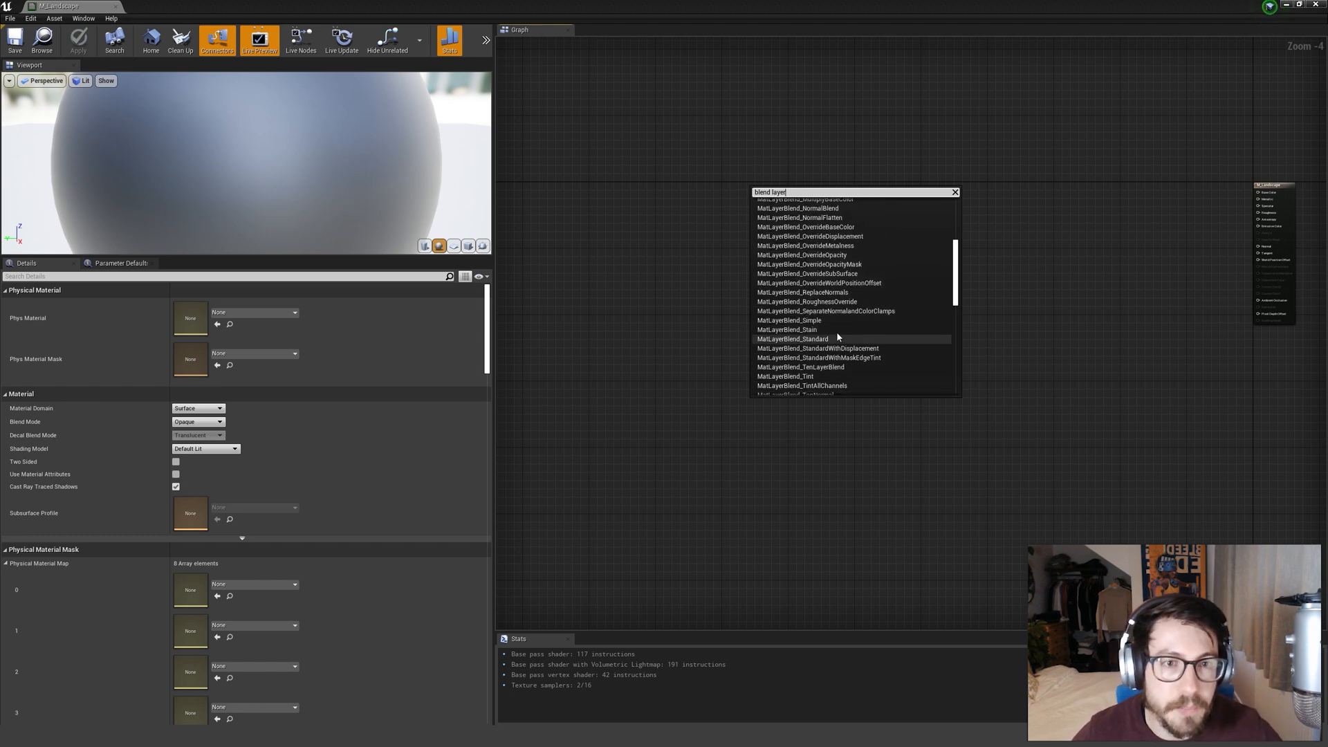
pyautogui.scroll(5, 851, 311)
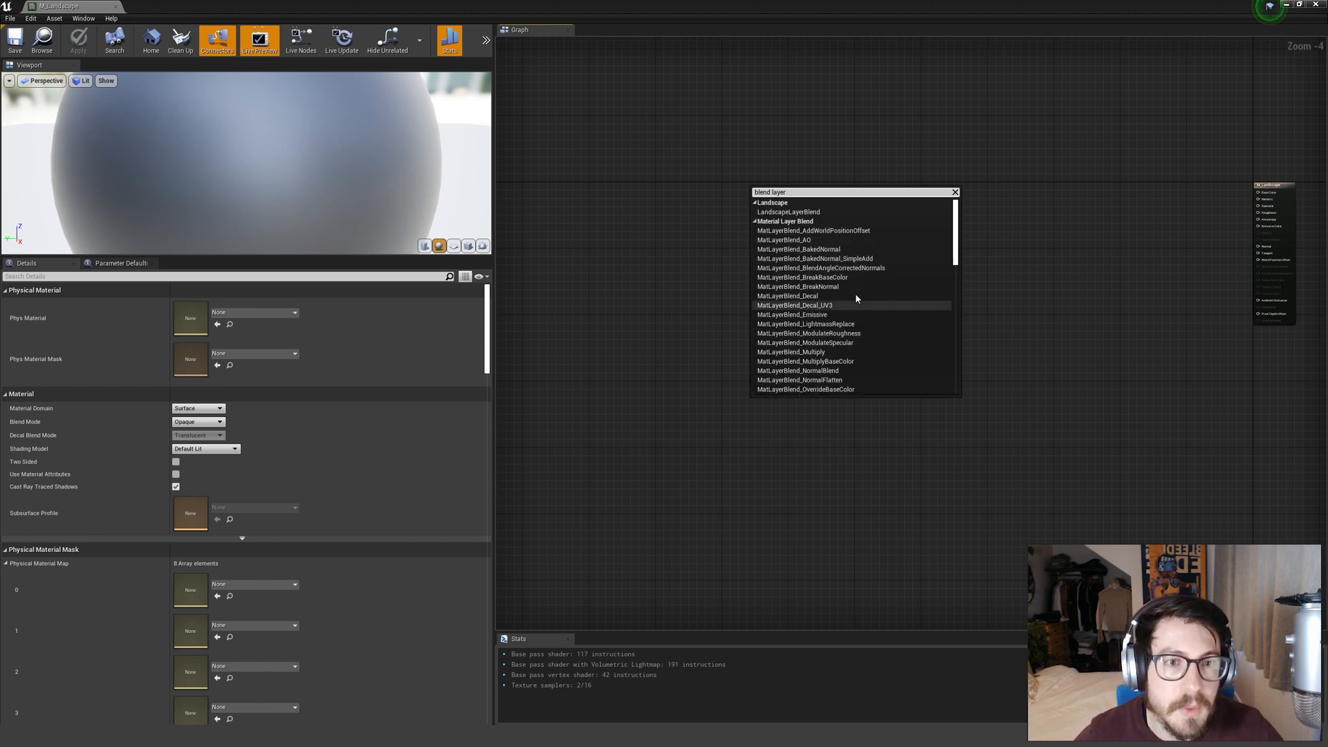
pyautogui.click(786, 214)
pyautogui.scroll(4, 751, 202)
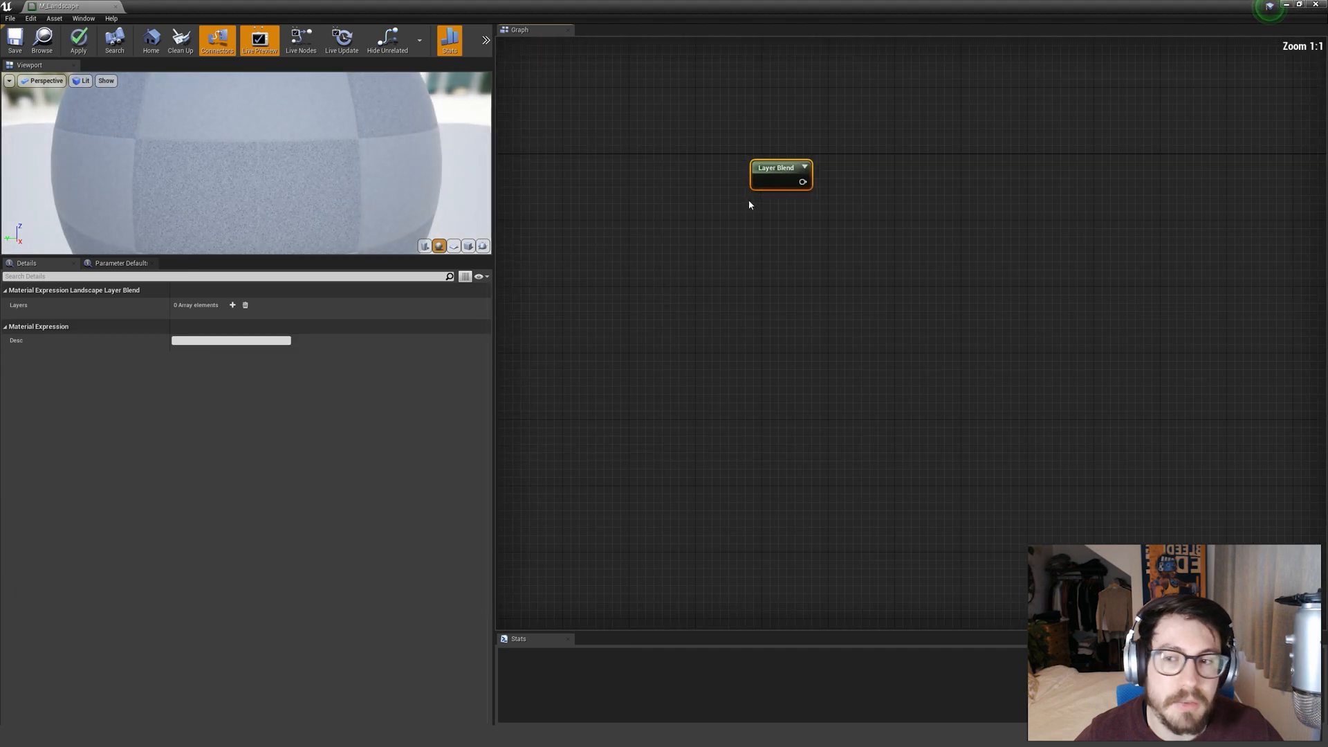
# Add two layers to the Layer Blend node.
pyautogui.click(232, 305)
pyautogui.click(233, 305)
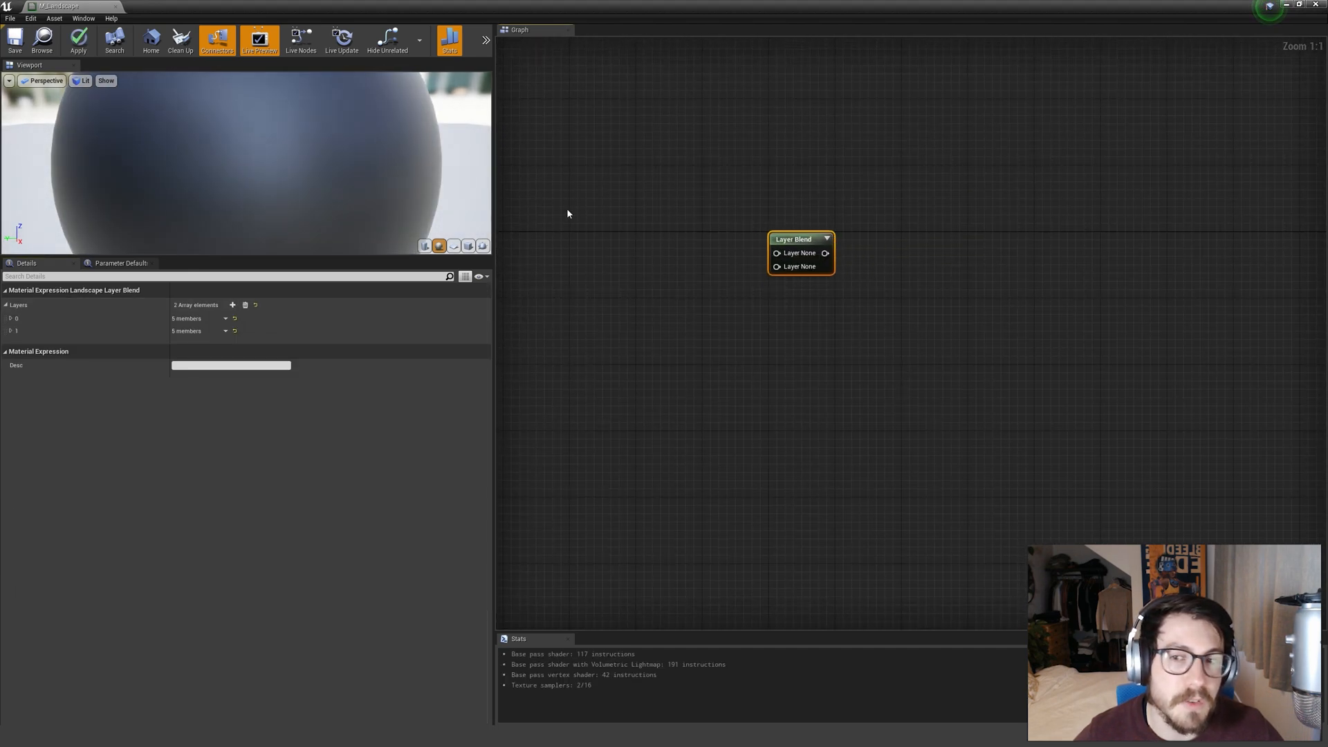
pyautogui.click(934, 342)
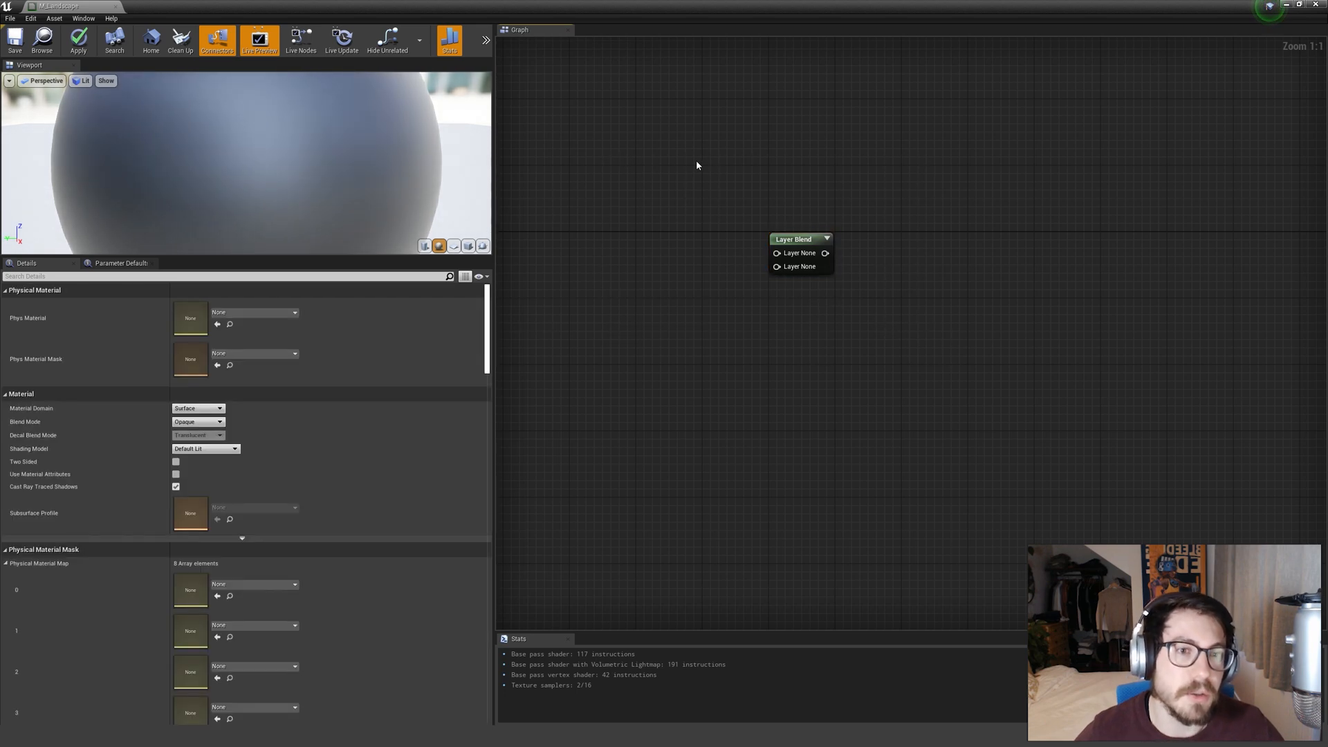
pyautogui.moveTo(919, 332); pyautogui.dragTo(919, 331)
pyautogui.click(893, 318)
# Move the Layer Blend node closer to the M_Landscape output node.
pyautogui.scroll(-1, 861, 330)
pyautogui.moveTo(837, 343); pyautogui.dragTo(661, 324, button='right')
pyautogui.scroll(-2, 661, 324)
pyautogui.scroll(-1, 661, 329)
pyautogui.moveTo(635, 289); pyautogui.dragTo(862, 292)
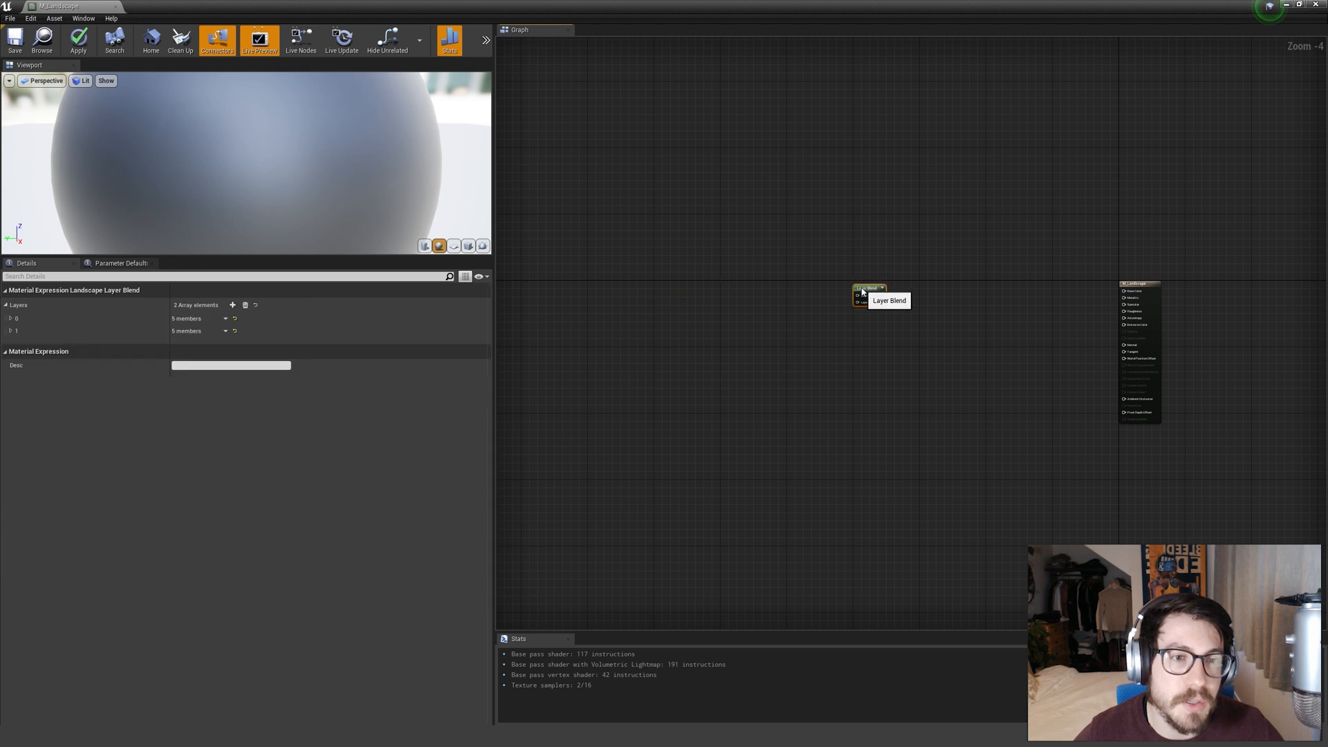
# Examine the terrain behind the material editor and maximize the editor window again.
pyautogui.scroll(5, 840, 294)
pyautogui.click(717, 335)
pyautogui.click(945, 287)
pyautogui.click(718, 349)
pyautogui.moveTo(738, 2); pyautogui.dragTo(958, 39)
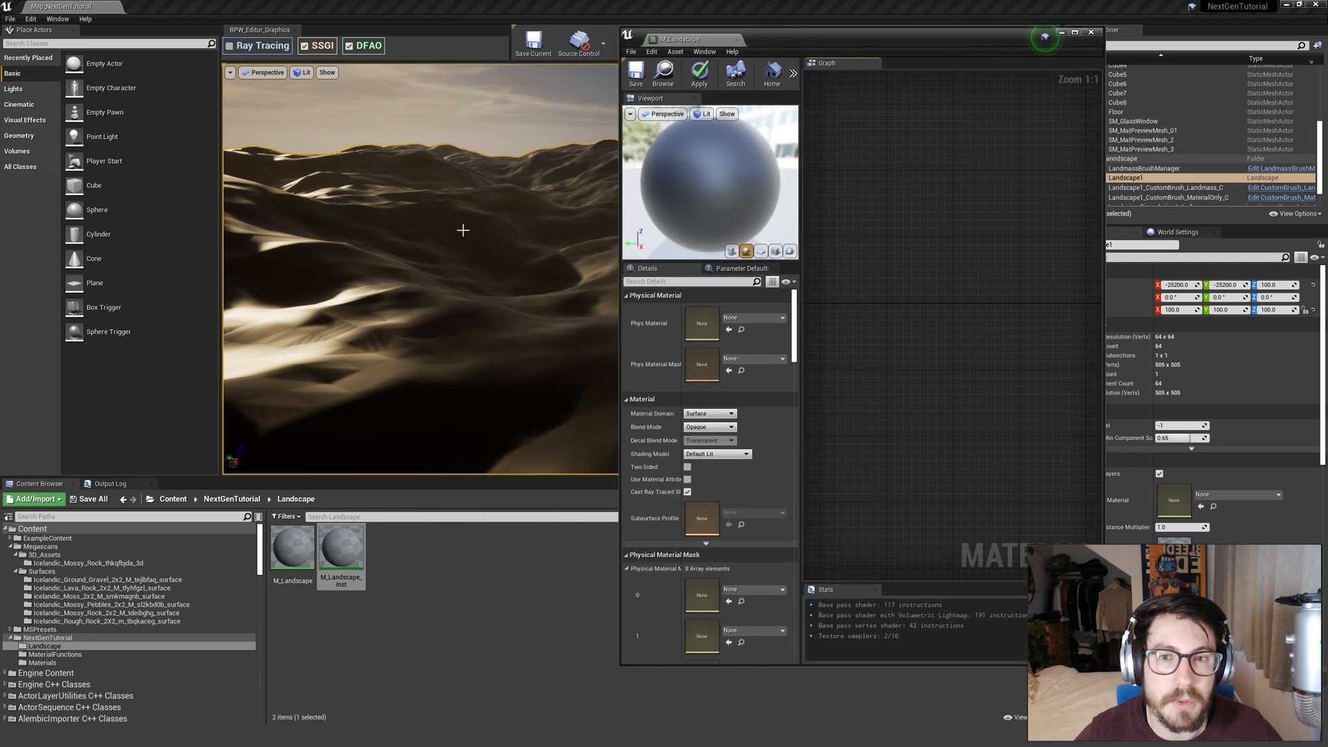
pyautogui.doubleClick(923, 37)
# Add a WorldAlignedBlend node and place it just below and ahead of the Layer Blend node.
pyautogui.rightClick(765, 341)
pyautogui.write('world')
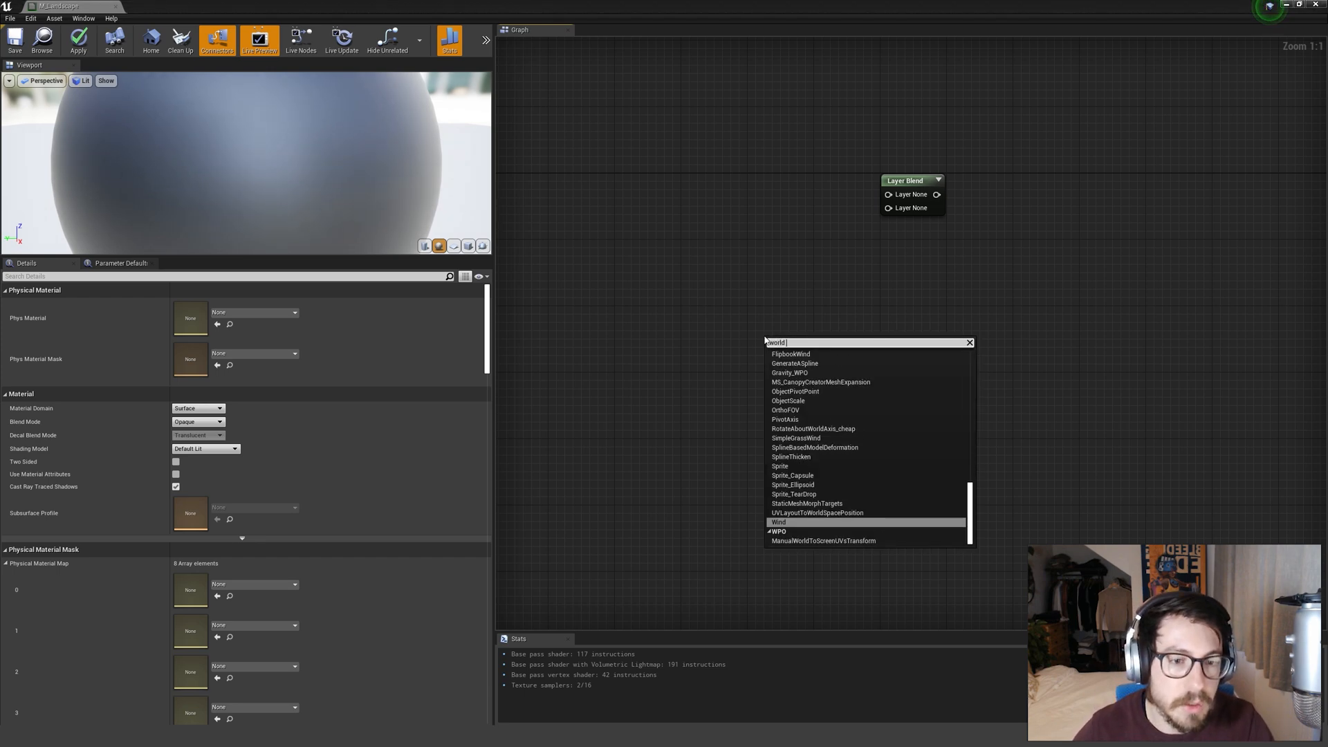
pyautogui.write('align')
pyautogui.press('Return')
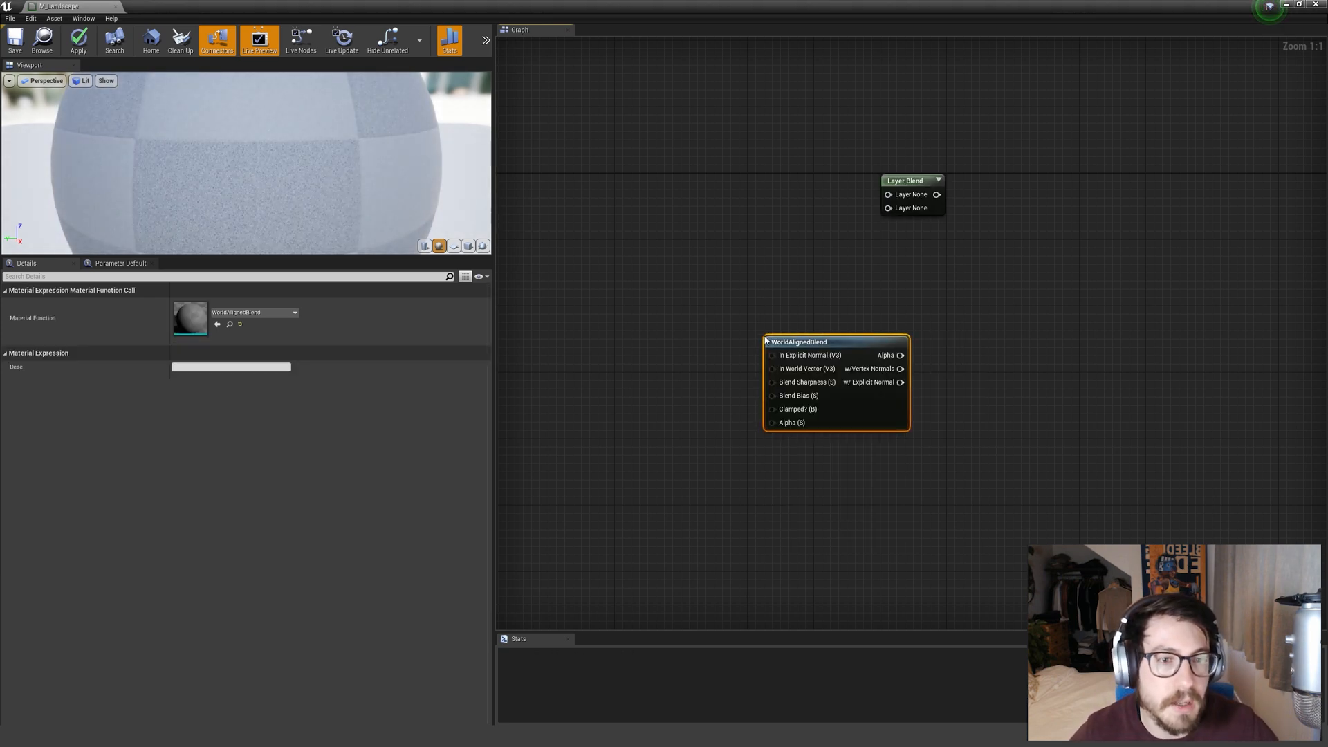
pyautogui.moveTo(768, 296); pyautogui.dragTo(710, 262)
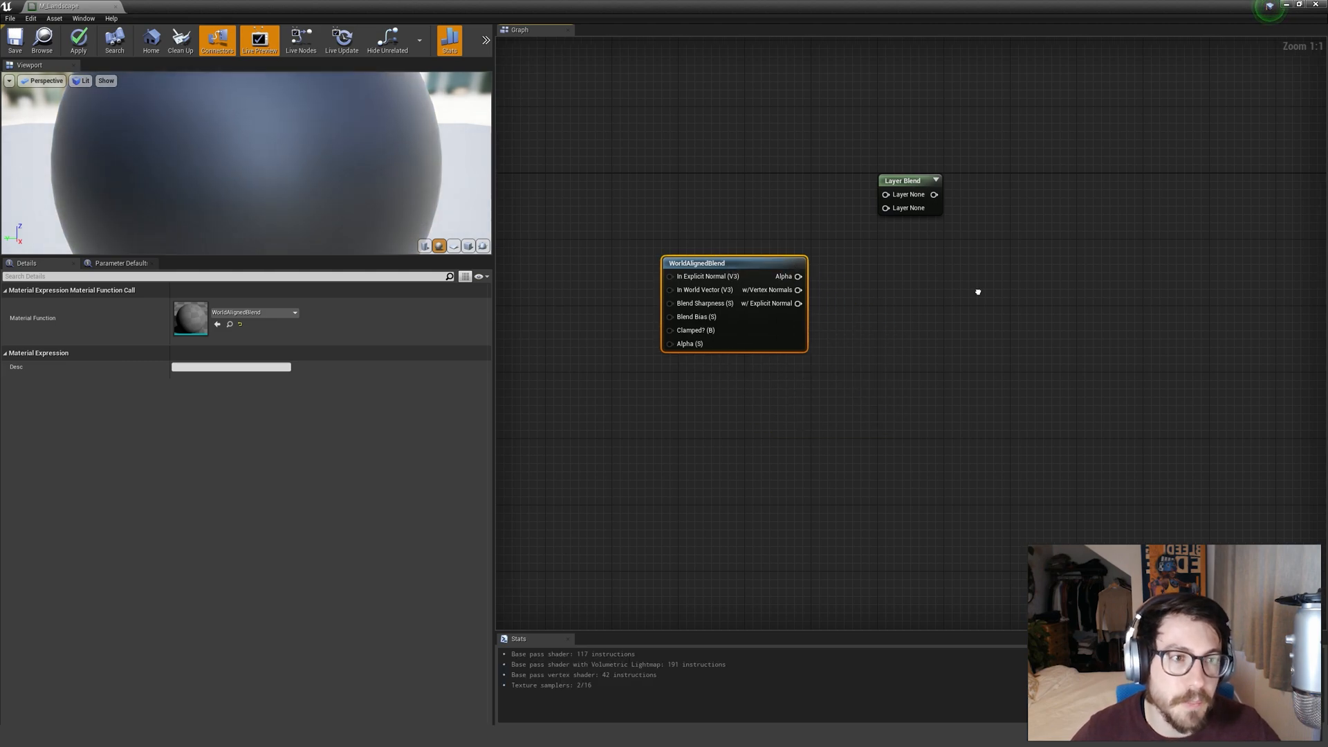
# Place the WorldAlignedBlend node in front of the M_Landscape output and set the Layer Blend node aside on its far side.
pyautogui.moveTo(920, 230); pyautogui.dragTo(787, 267, button='right')
pyautogui.scroll(-3, 787, 267)
pyautogui.moveTo(666, 230); pyautogui.dragTo(779, 313)
pyautogui.moveTo(694, 305); pyautogui.dragTo(865, 242)
pyautogui.click(877, 247)
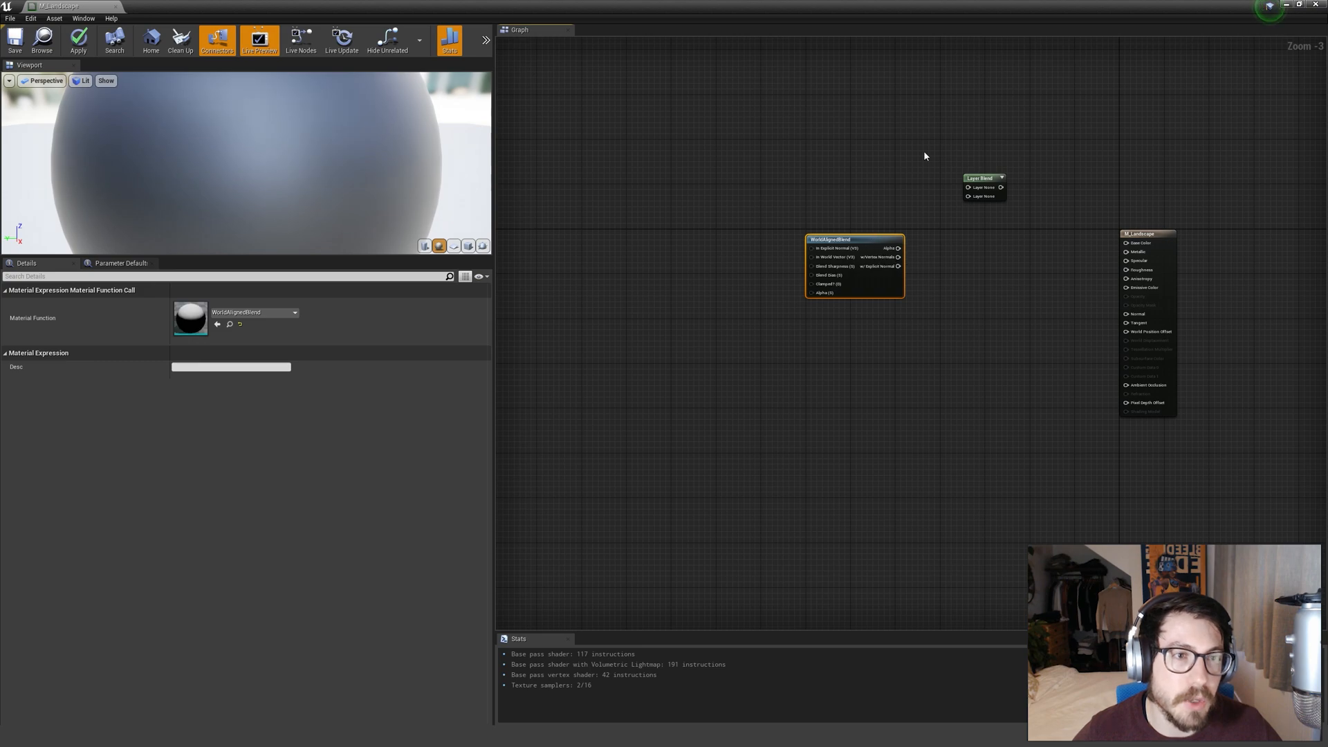
pyautogui.moveTo(1018, 213); pyautogui.dragTo(704, 145)
pyautogui.click(734, 198)
pyautogui.moveTo(829, 234); pyautogui.dragTo(685, 227, button='right')
pyautogui.scroll(2, 685, 227)
pyautogui.moveTo(696, 238); pyautogui.dragTo(752, 230)
pyautogui.click(654, 278)
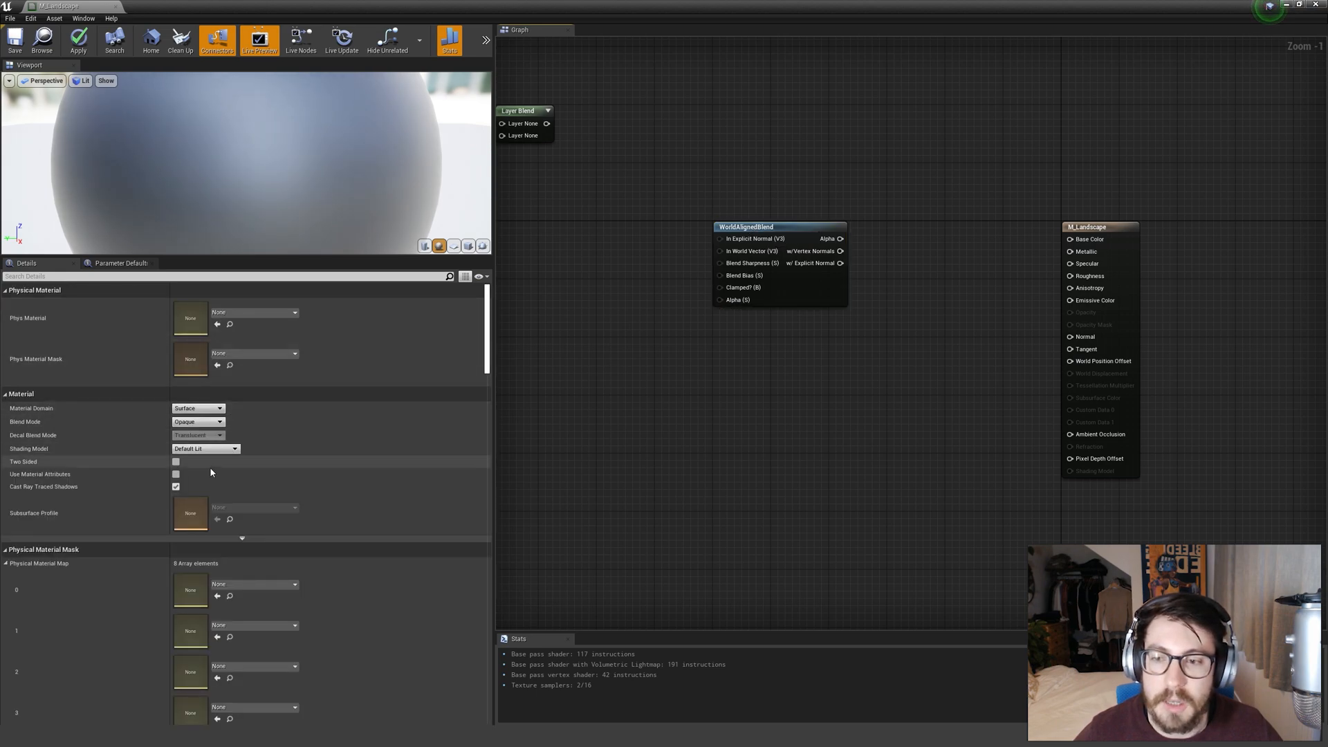
# Enable Use Material Attributes on M_Landscape and move the WorldAlignedBlend node lower in the graph.
pyautogui.click(176, 475)
pyautogui.moveTo(770, 234); pyautogui.dragTo(763, 298)
pyautogui.moveTo(683, 235); pyautogui.dragTo(672, 309, button='right')
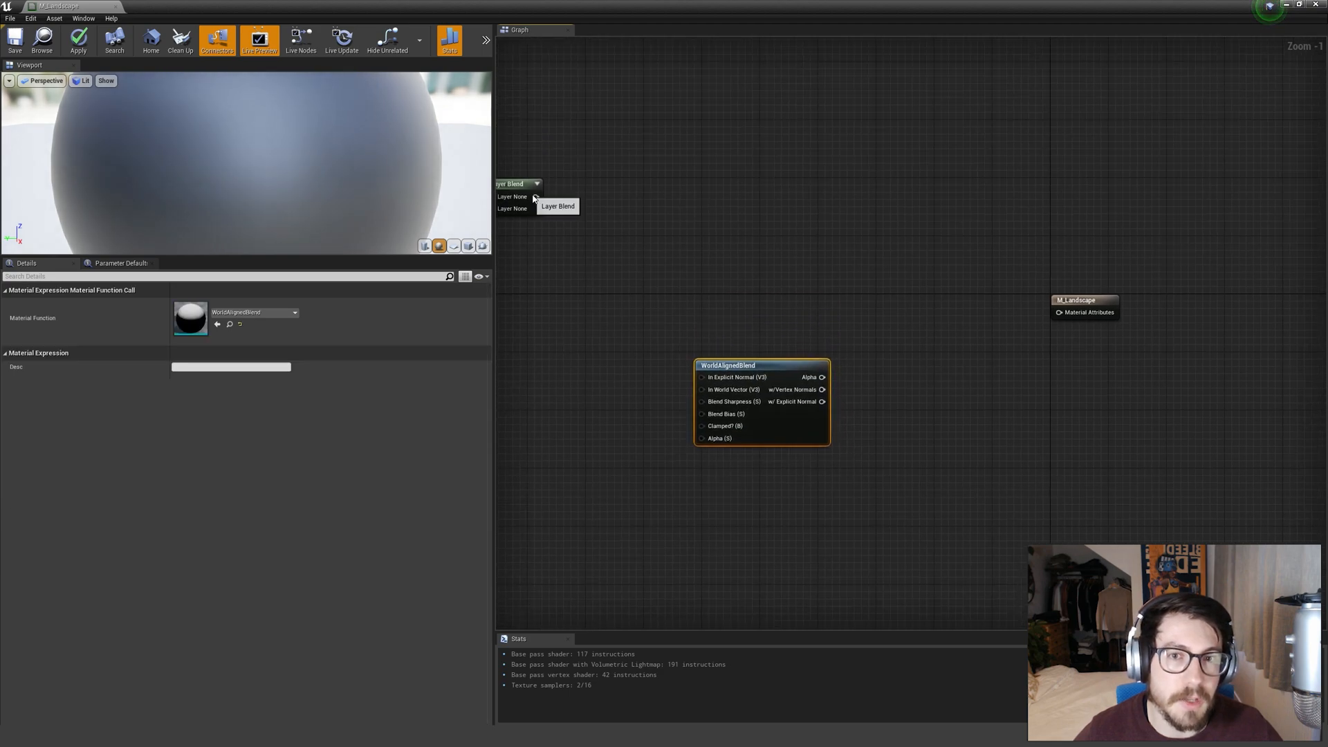
pyautogui.moveTo(536, 197); pyautogui.dragTo(903, 311)
pyautogui.click(653, 273)
pyautogui.moveTo(641, 315); pyautogui.dragTo(696, 259, button='right')
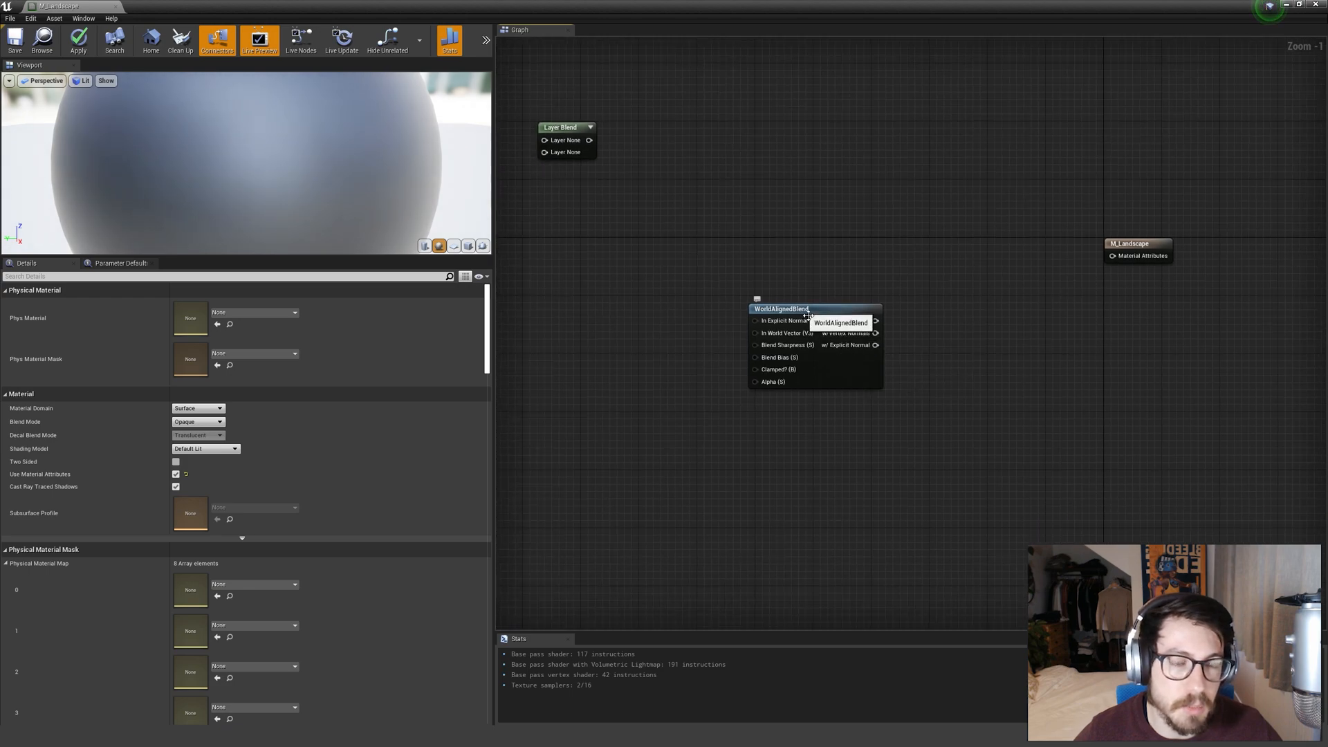
# Move the WorldAlignedBlend node farther from the M_Landscape output and place the Layer Blend node just above it.
pyautogui.moveTo(803, 313); pyautogui.dragTo(811, 306)
pyautogui.click(959, 289)
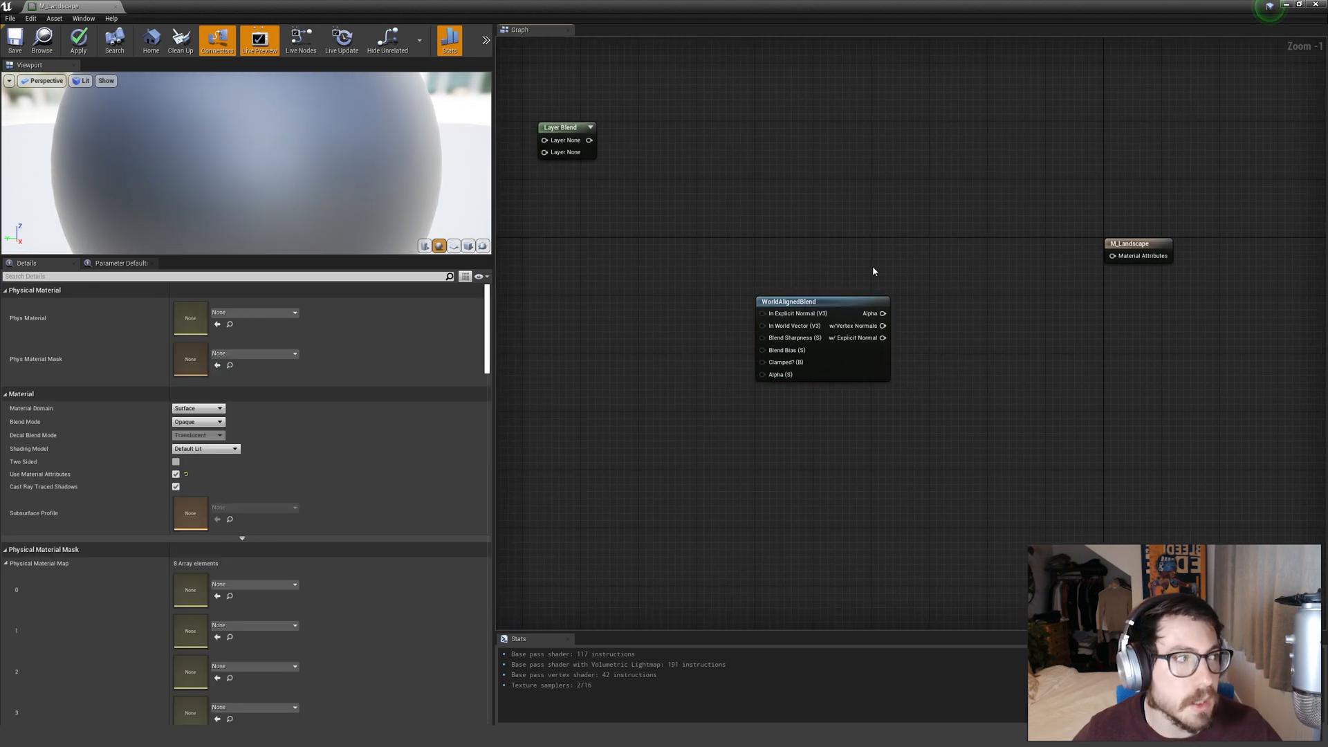
pyautogui.scroll(-1, 860, 265)
pyautogui.moveTo(838, 304); pyautogui.dragTo(731, 307)
pyautogui.click(860, 350)
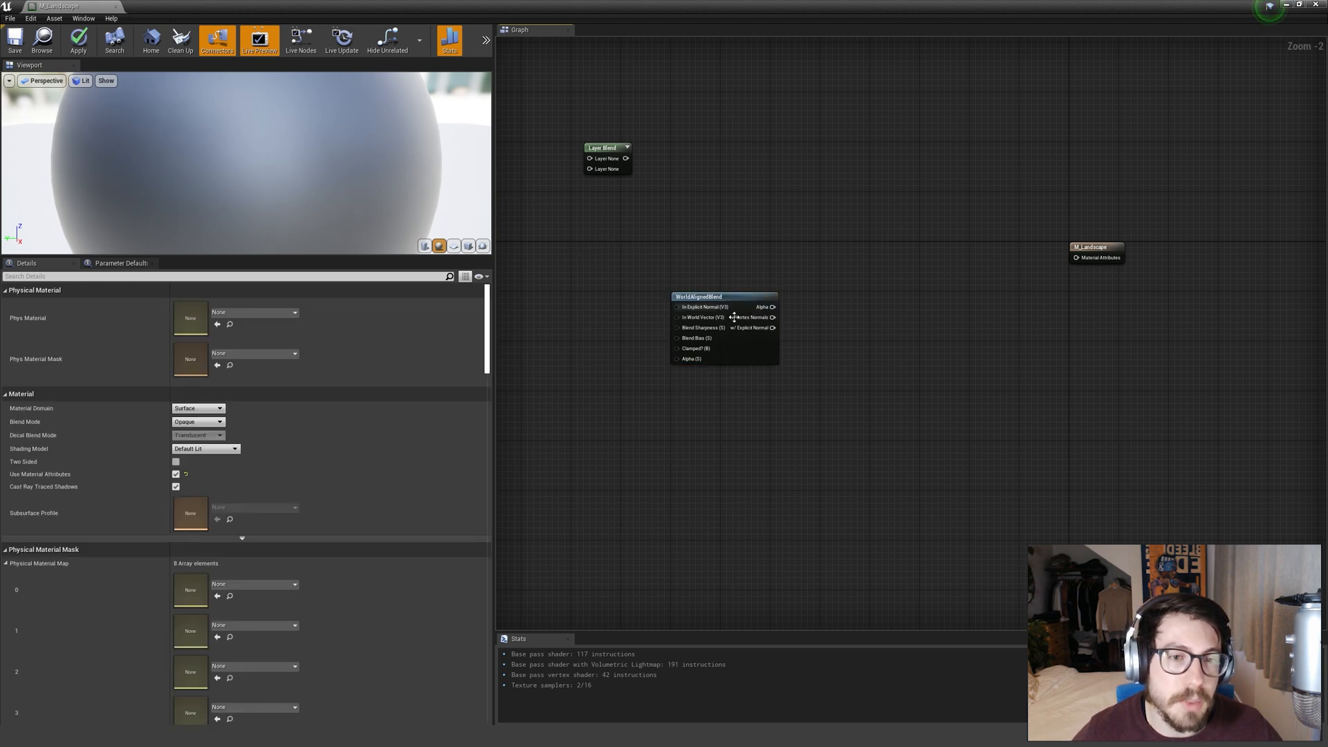
pyautogui.moveTo(819, 243); pyautogui.dragTo(833, 287, button='right')
pyautogui.moveTo(614, 193); pyautogui.dragTo(737, 236)
pyautogui.click(699, 231)
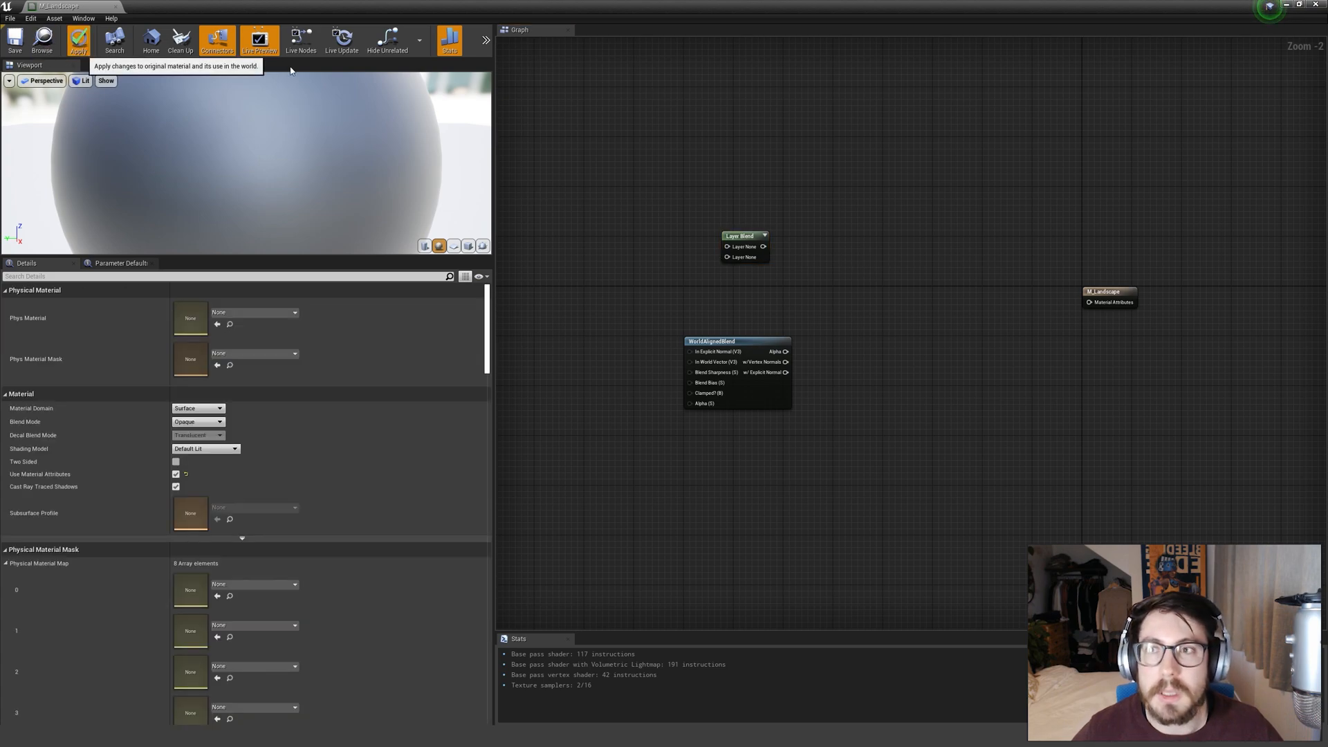
# Apply the M_Landscape changes, restore the material editor to a smaller window and minimize it.
pyautogui.click(78, 40)
pyautogui.doubleClick(859, 6)
pyautogui.moveTo(874, 25); pyautogui.dragTo(1030, 39)
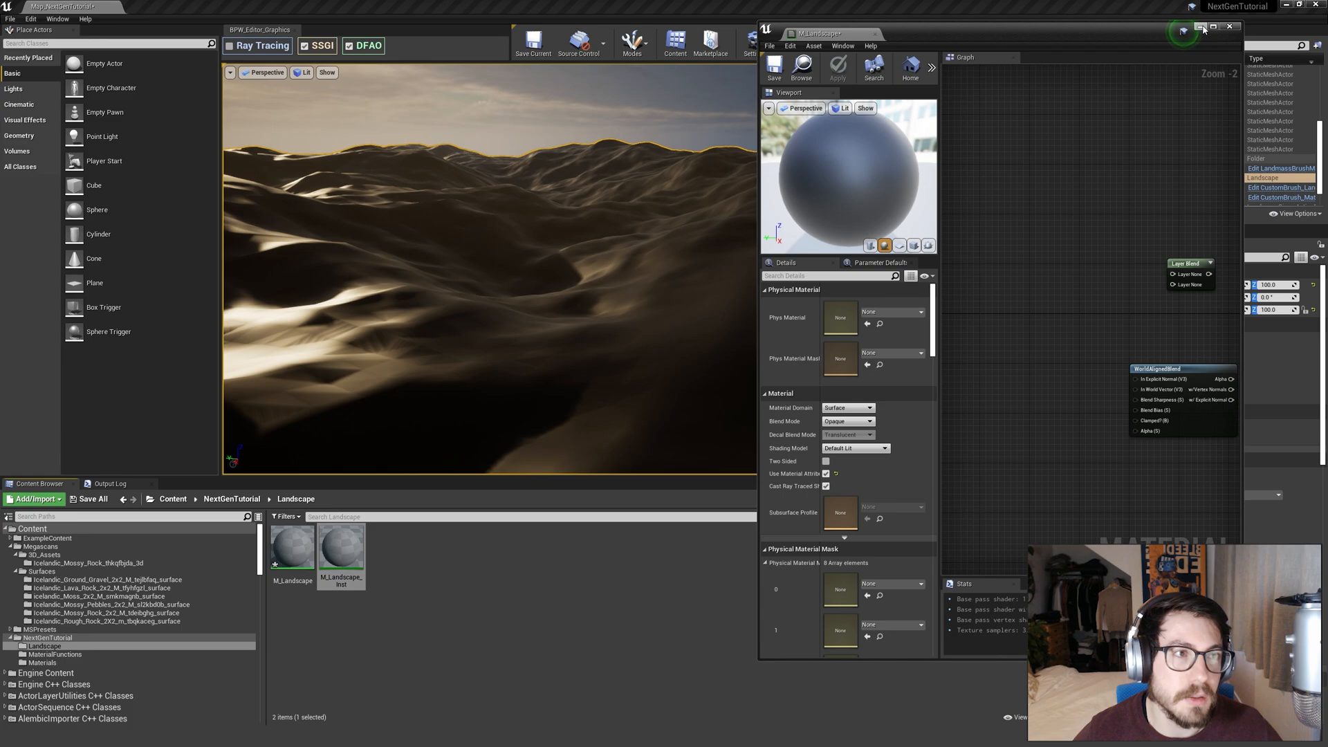
pyautogui.click(1201, 27)
# Open the MS_DefaultMaterial_Displacement material from the MSPresets content folder and keep its editor beside the content assets.
pyautogui.scroll(-3, 118, 605)
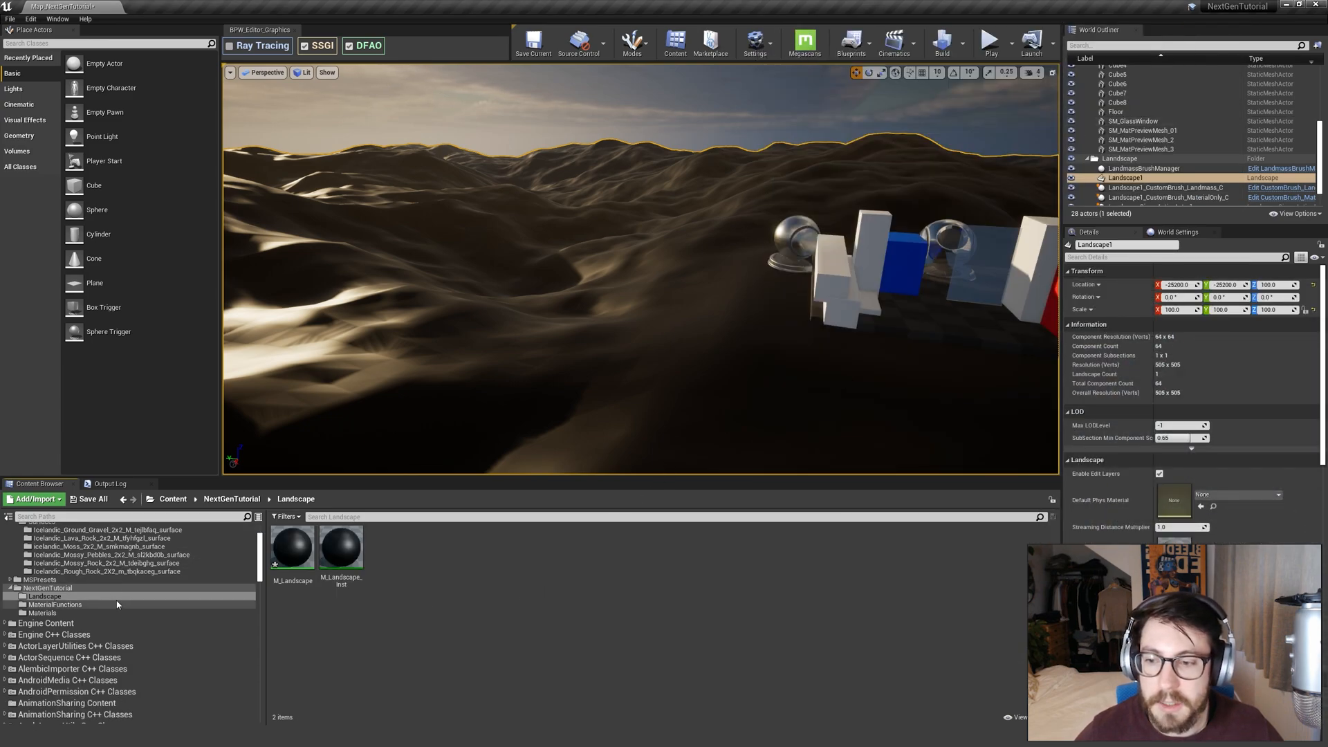
pyautogui.click(83, 605)
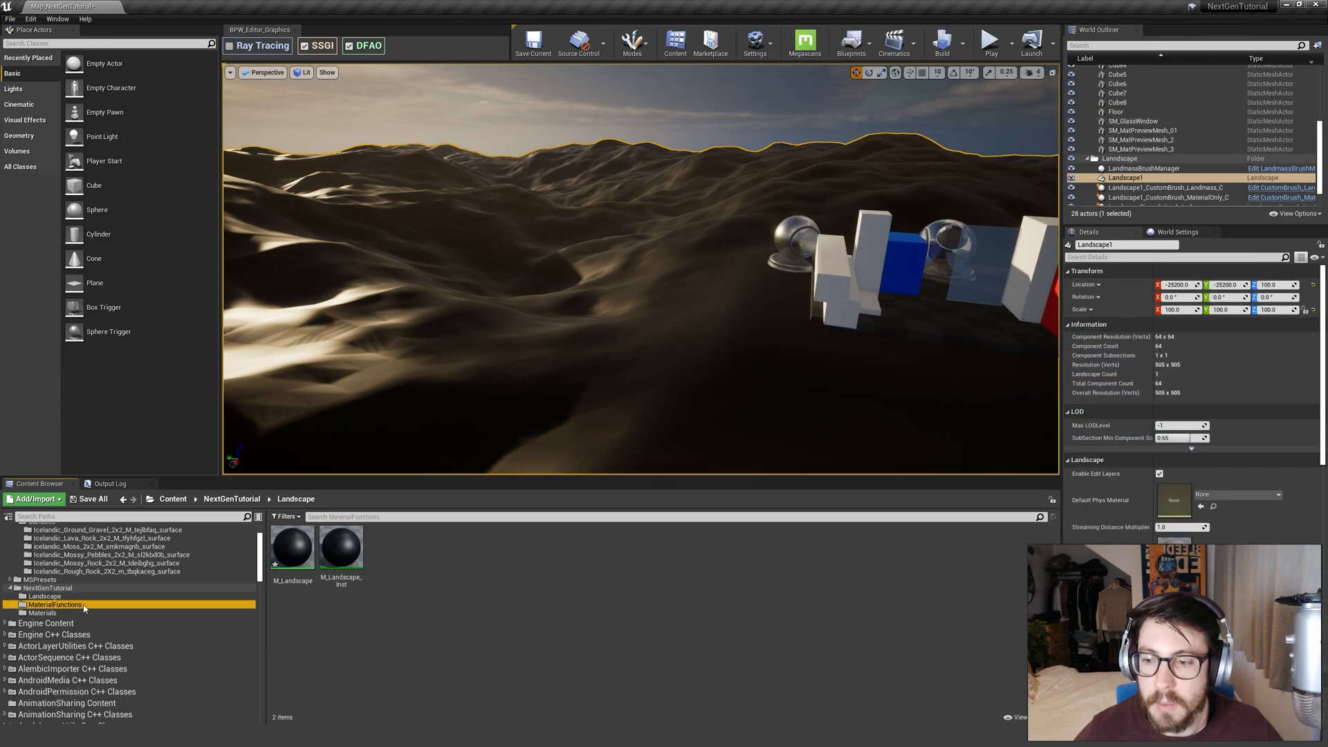
pyautogui.doubleClick(44, 589)
pyautogui.doubleClick(44, 580)
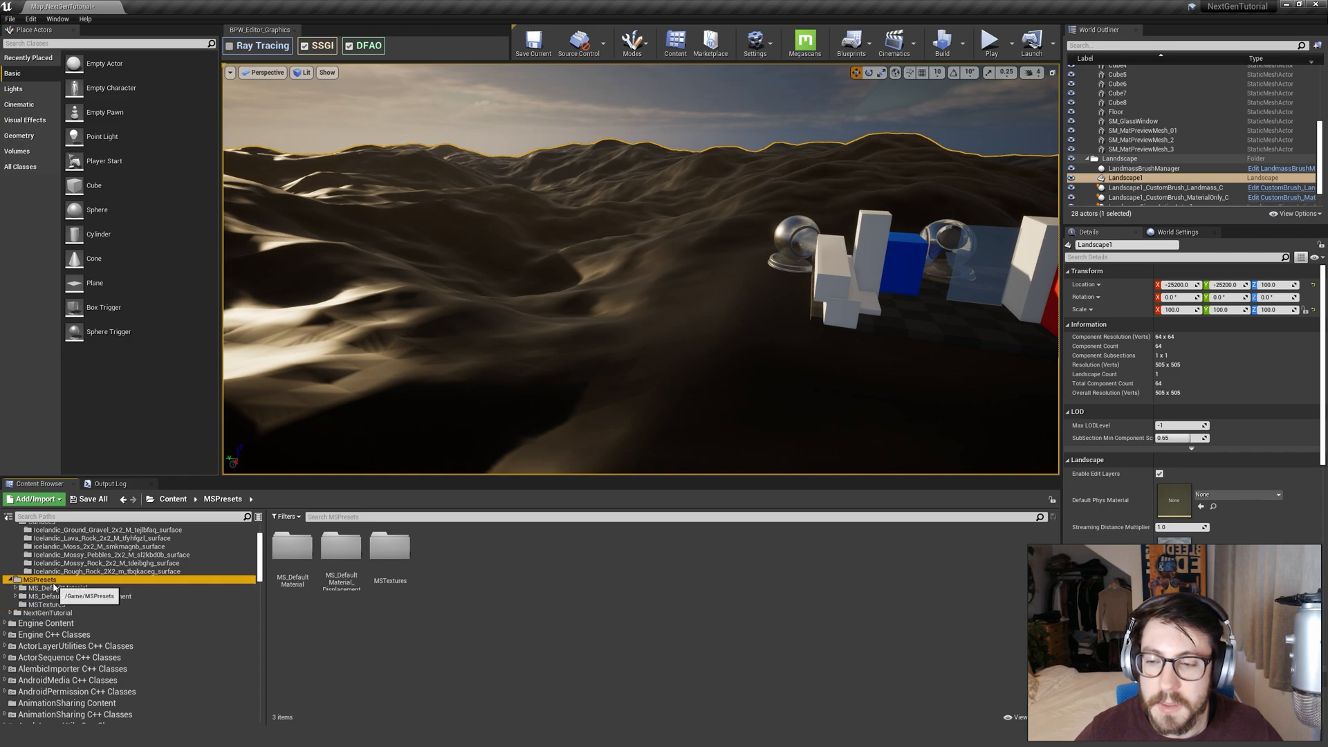
pyautogui.scroll(3, 32, 587)
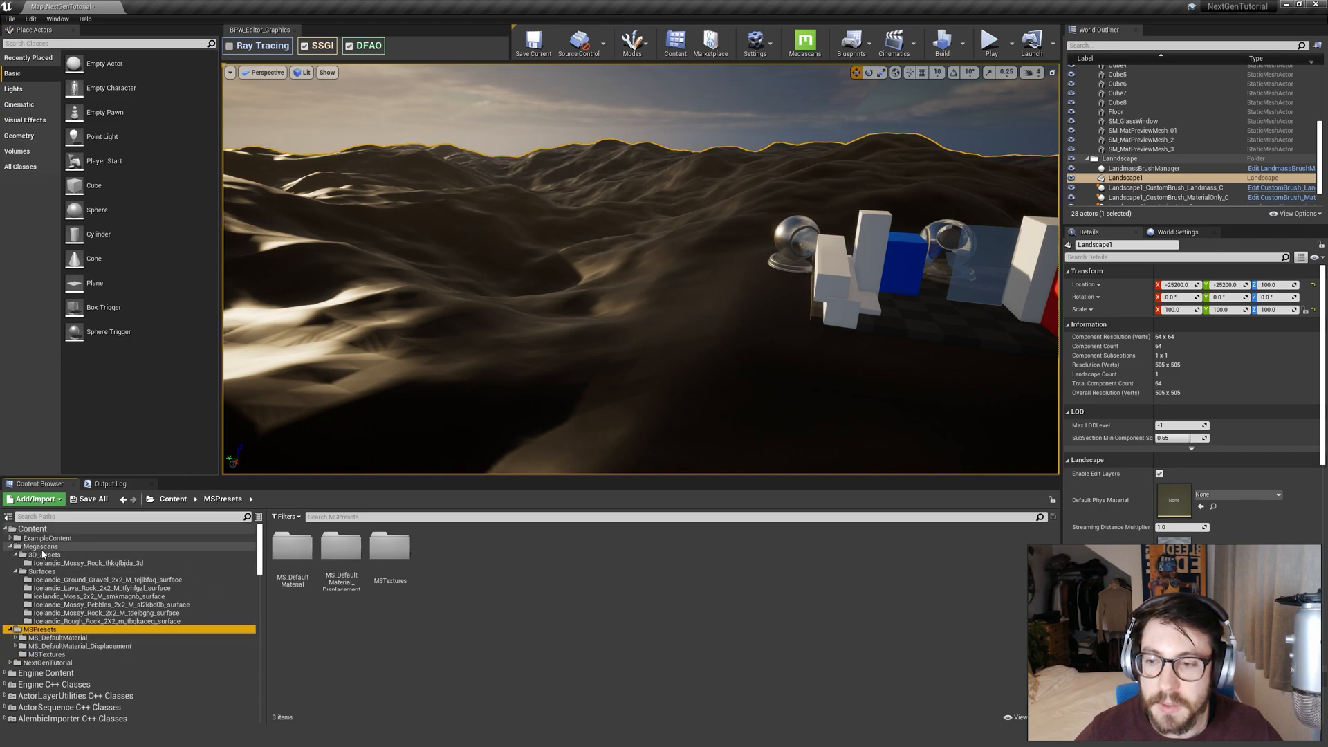
pyautogui.click(69, 639)
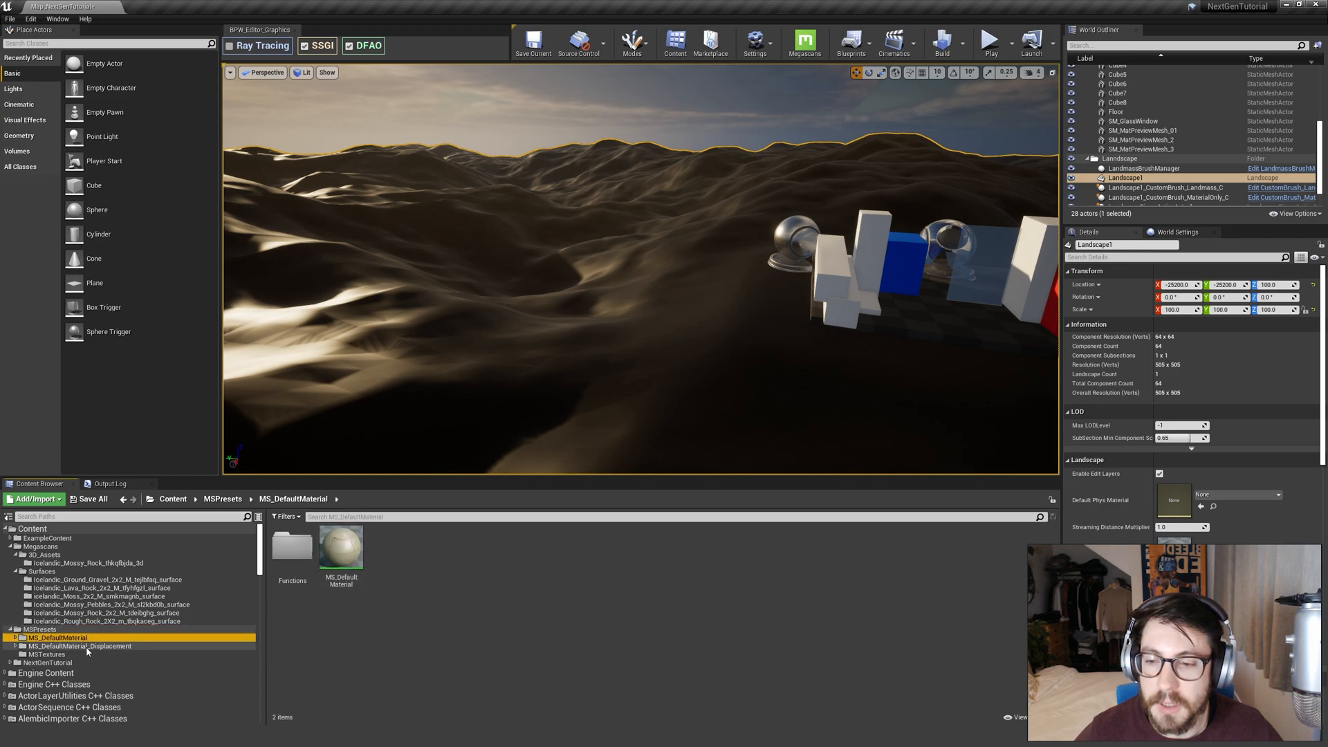
pyautogui.click(88, 647)
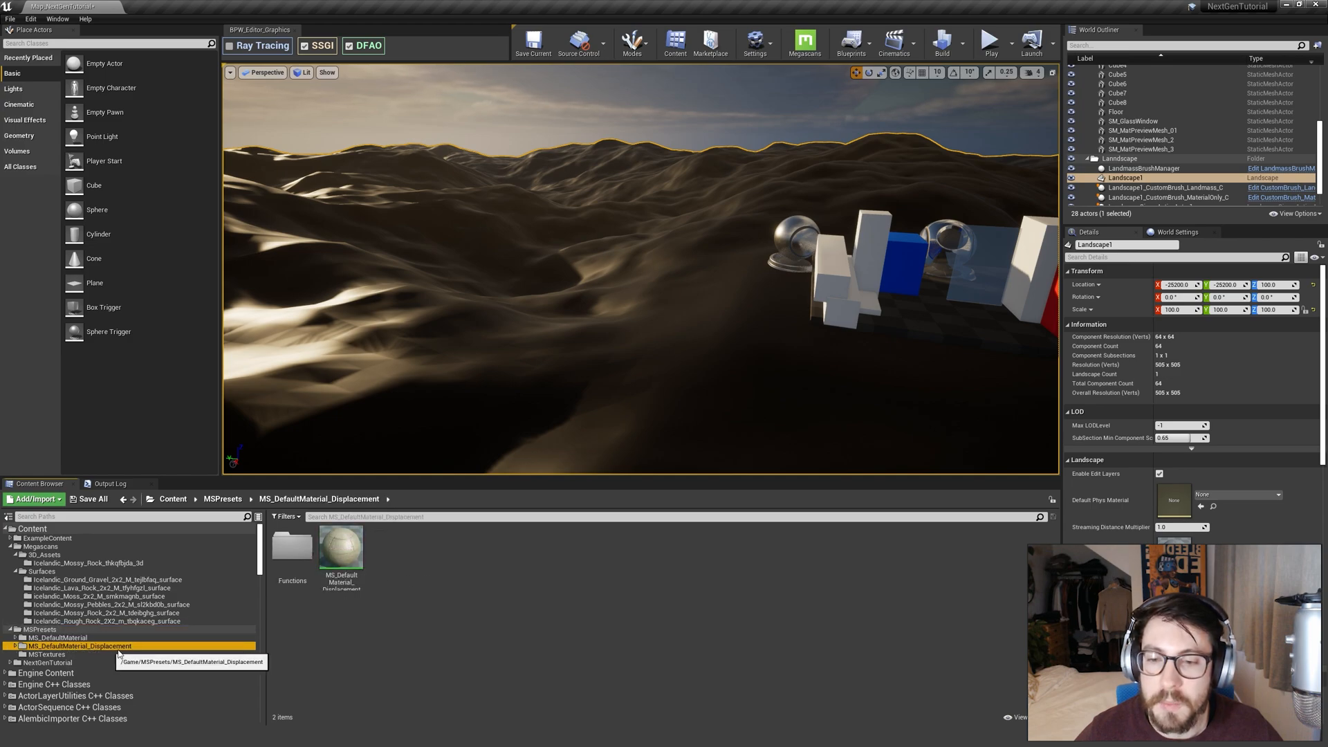
pyautogui.click(355, 560)
pyautogui.doubleClick(355, 560)
pyautogui.moveTo(1023, 27); pyautogui.dragTo(899, 72)
# Examine the material graph from the output back through its Displacement, Adjustments, Textures and Tiling groups.
pyautogui.scroll(-8, 1018, 319)
pyautogui.scroll(7, 998, 326)
pyautogui.moveTo(998, 326); pyautogui.dragTo(934, 404, button='right')
pyautogui.moveTo(923, 273); pyautogui.dragTo(1066, 344)
pyautogui.moveTo(860, 370); pyautogui.dragTo(962, 375, button='right')
pyautogui.moveTo(1039, 362); pyautogui.dragTo(1040, 363)
pyautogui.scroll(-4, 895, 404)
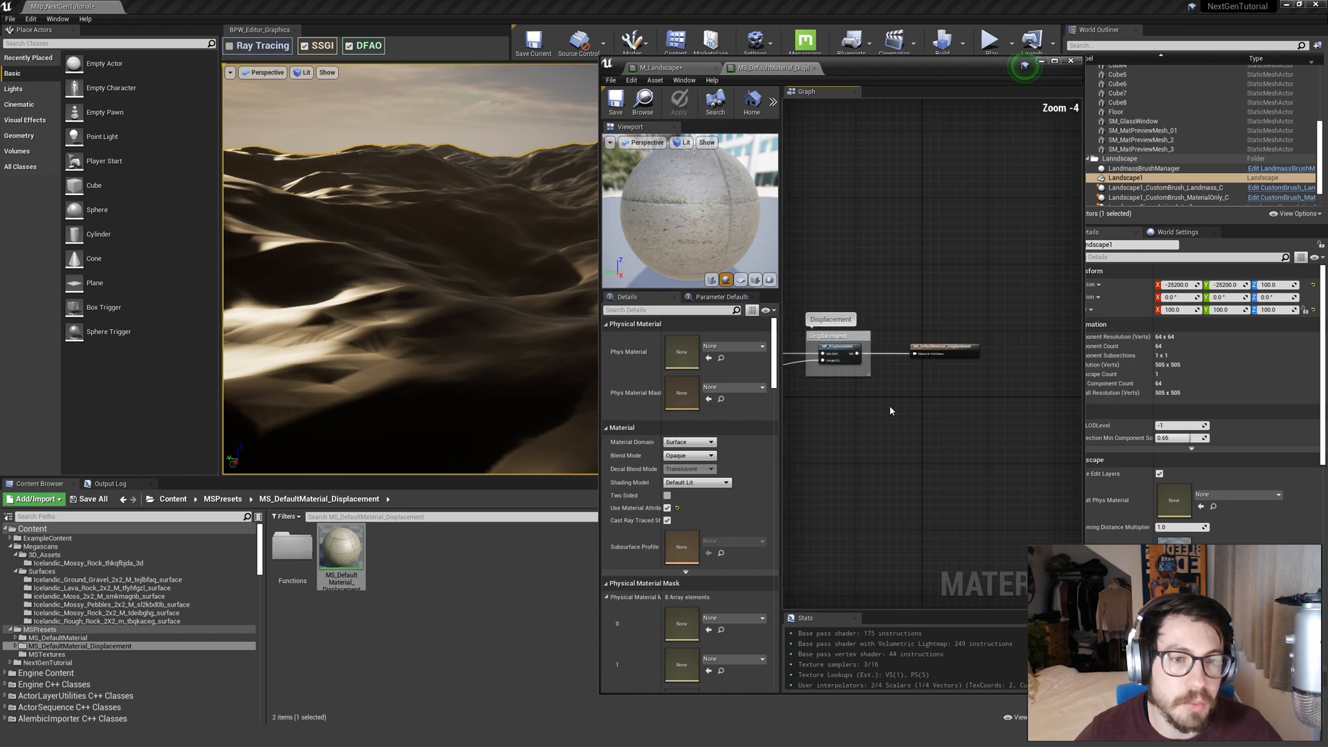
pyautogui.moveTo(839, 445); pyautogui.dragTo(945, 447, button='right')
pyautogui.moveTo(903, 322); pyautogui.dragTo(935, 338)
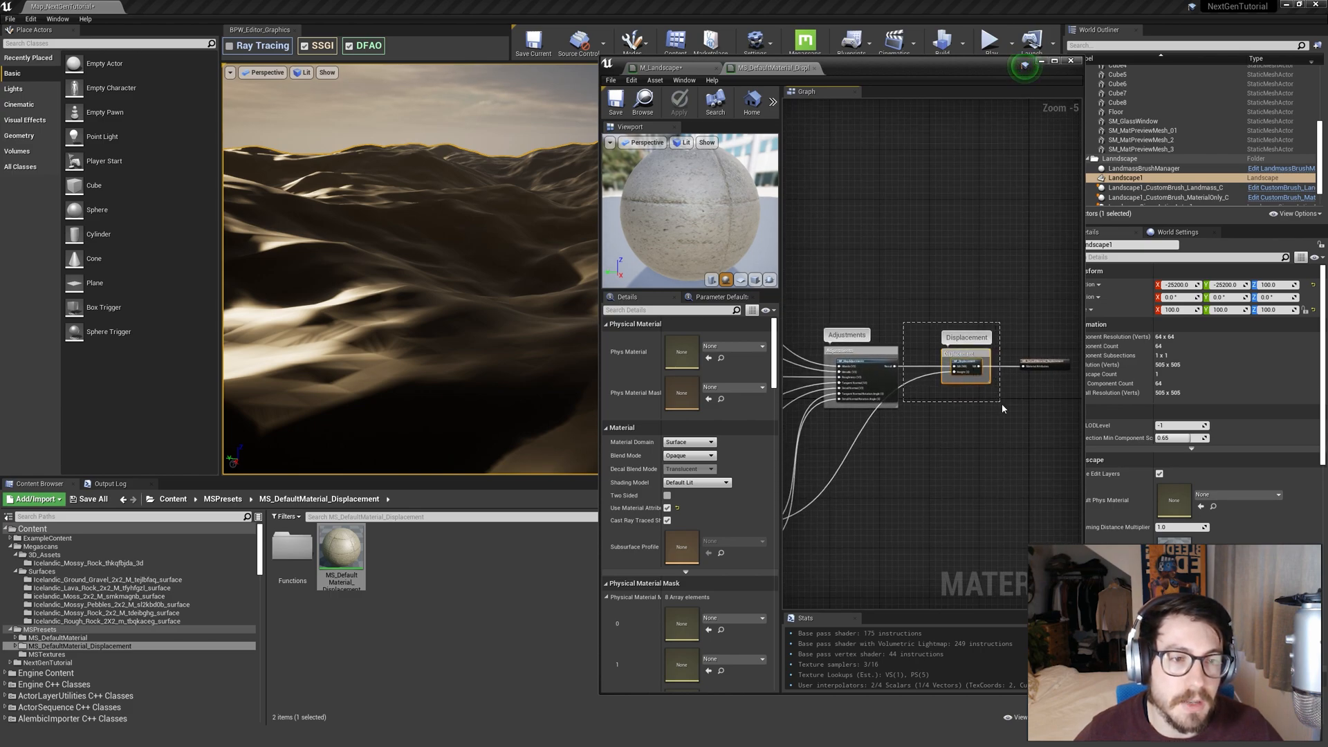
pyautogui.moveTo(1001, 404); pyautogui.dragTo(1003, 404)
pyautogui.scroll(-2, 952, 446)
pyautogui.click(902, 481)
pyautogui.moveTo(903, 480); pyautogui.dragTo(1064, 441, button='right')
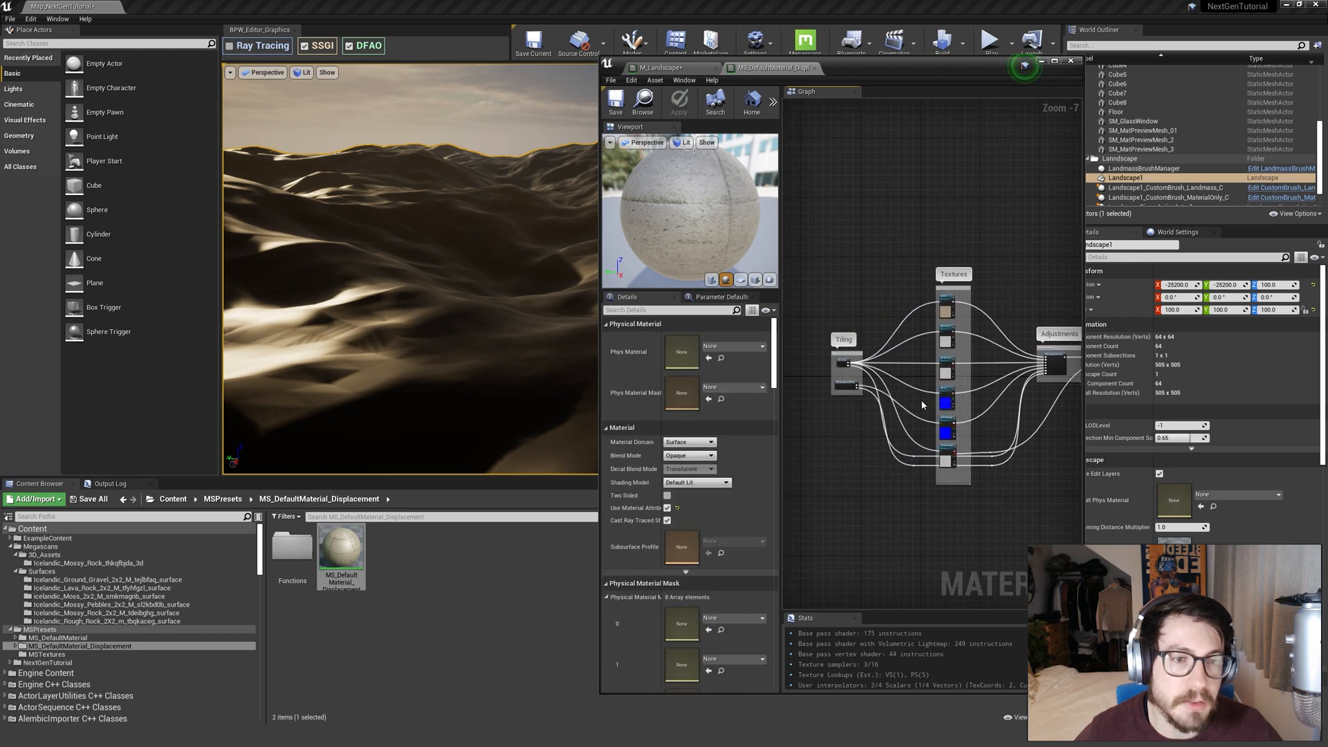
pyautogui.moveTo(1011, 402); pyautogui.dragTo(937, 496, button='right')
pyautogui.scroll(-2, 978, 468)
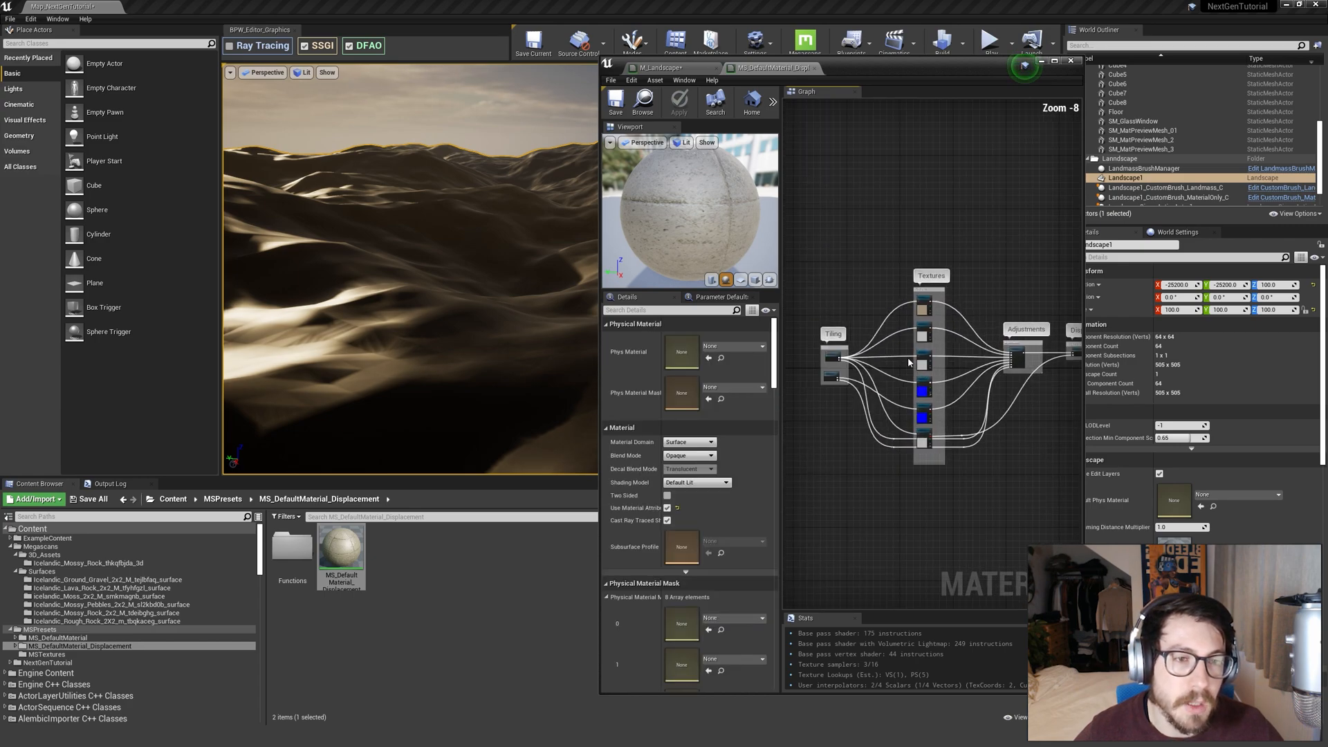
# Copy the Tiling, Textures, Adjustments and Displacement node groups without the material output node.
pyautogui.moveTo(812, 230); pyautogui.dragTo(1013, 446)
pyautogui.moveTo(1066, 485); pyautogui.dragTo(1038, 481)
pyautogui.moveTo(975, 443); pyautogui.dragTo(989, 418, button='right')
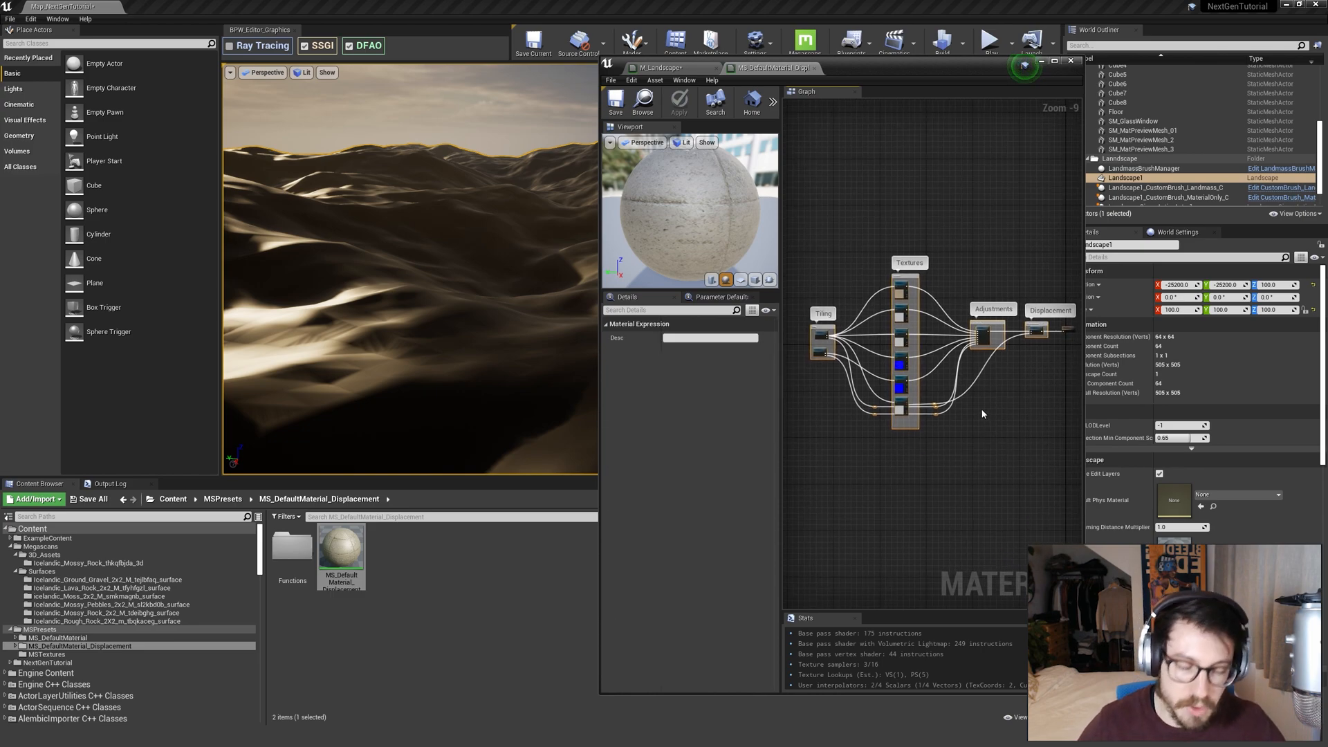
pyautogui.click(1014, 432)
pyautogui.moveTo(948, 204); pyautogui.dragTo(939, 218, button='right')
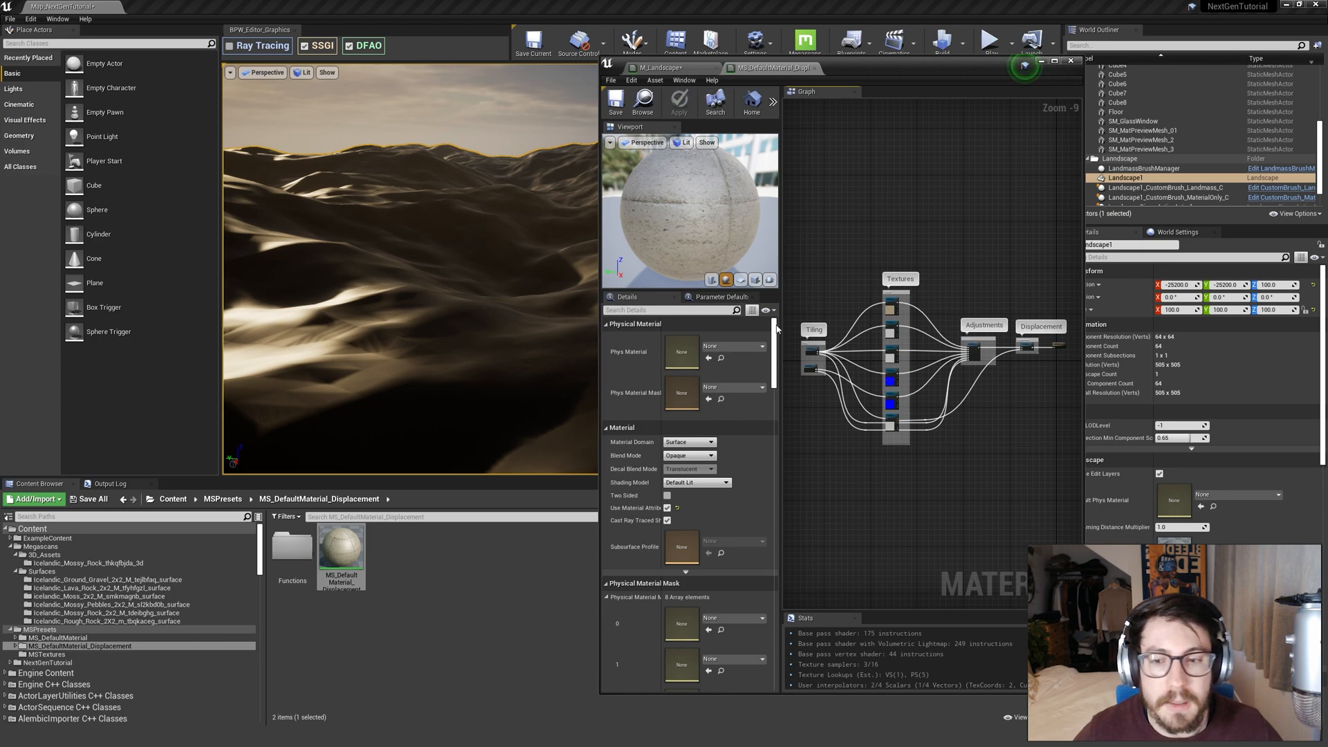
# Create a Material Layer named ML_Rock in the Landscape folder of NextGenTutorial.
pyautogui.click(439, 608)
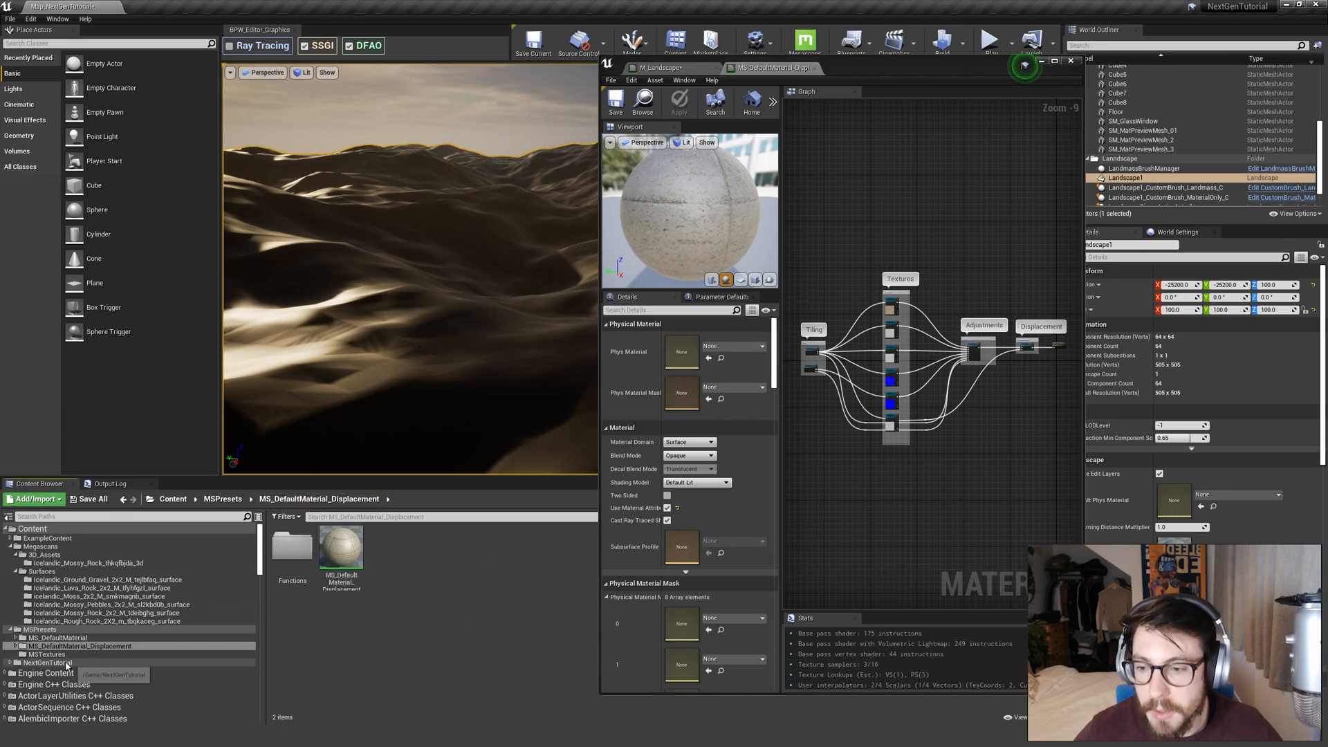
pyautogui.doubleClick(68, 663)
pyautogui.scroll(-3, 62, 658)
pyautogui.click(45, 621)
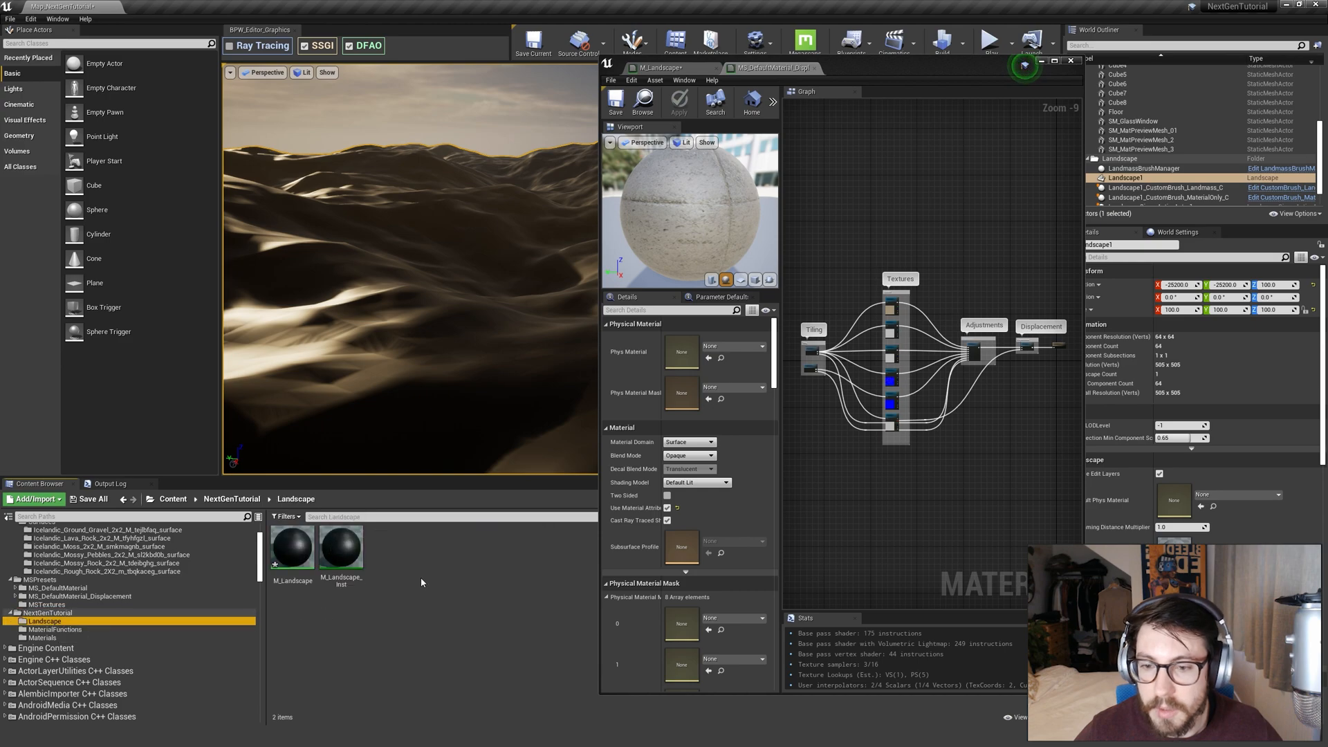
pyautogui.rightClick(420, 585)
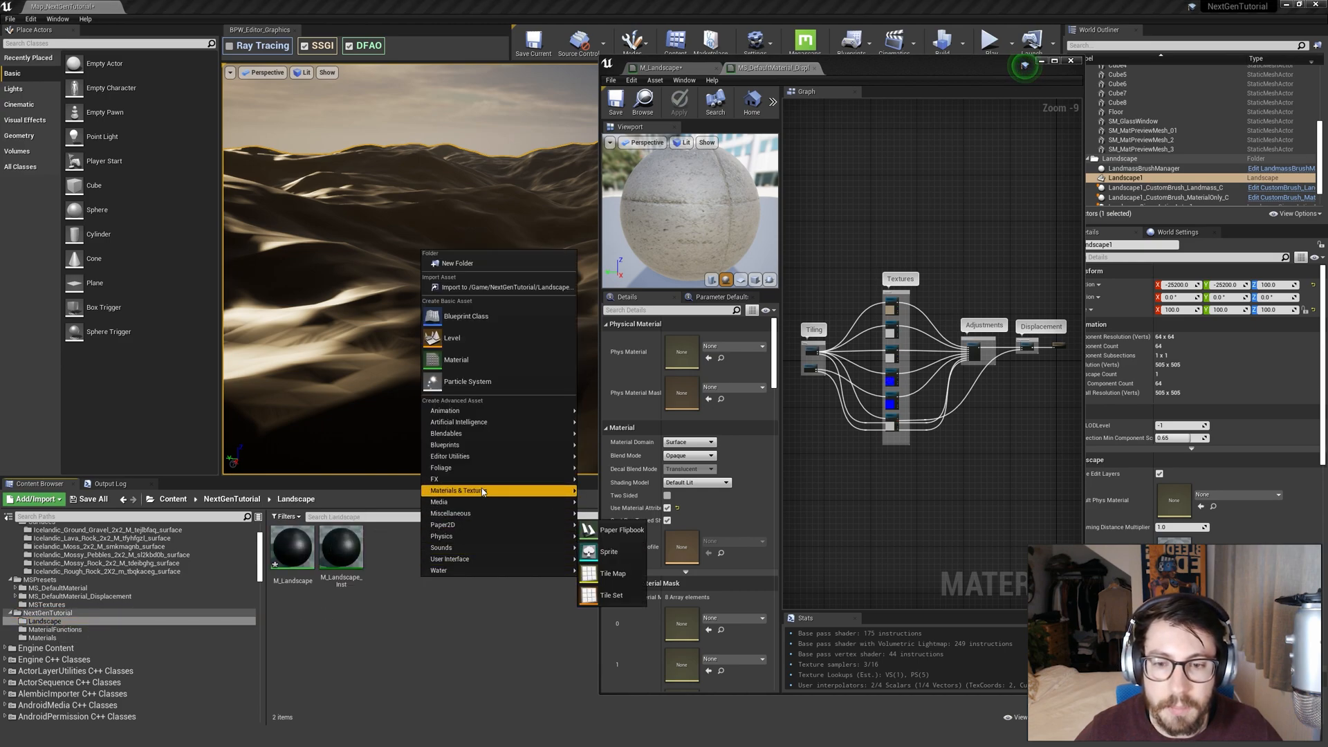
pyautogui.moveTo(483, 491)
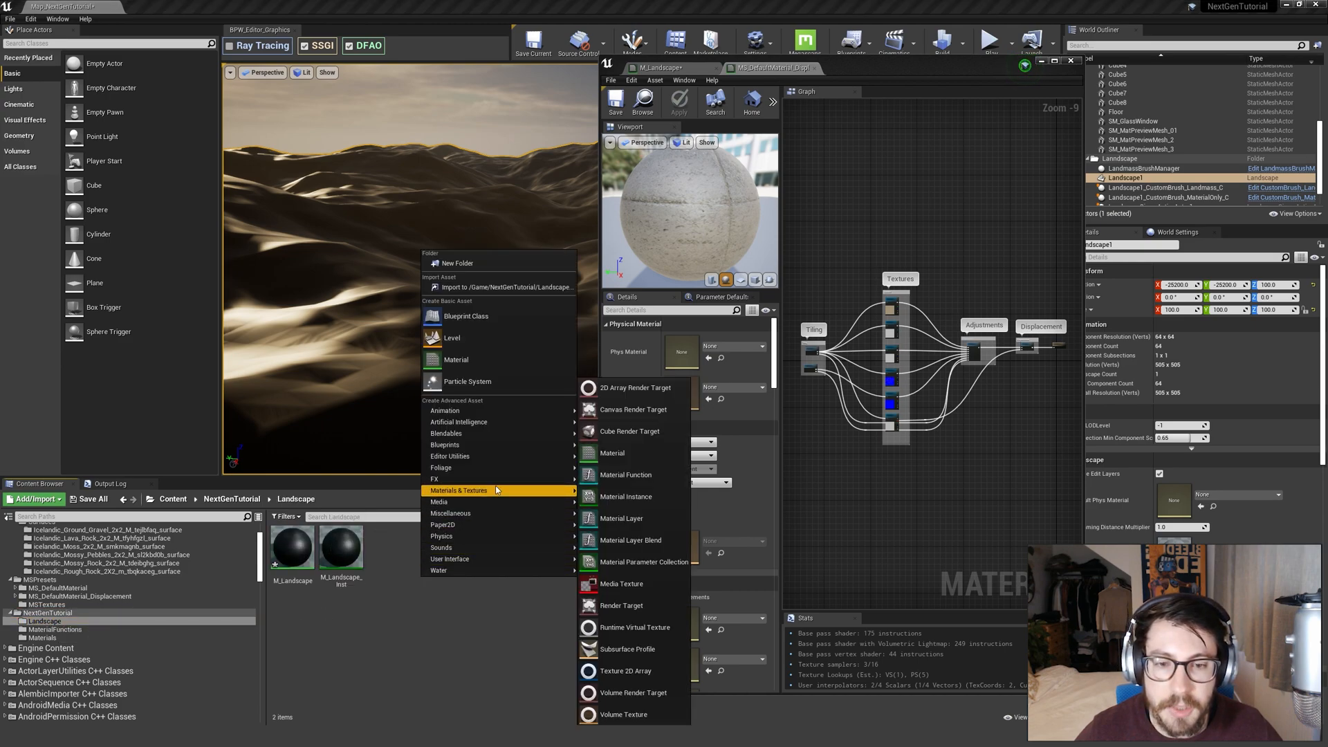
pyautogui.click(626, 527)
pyautogui.write('ML_Ro')
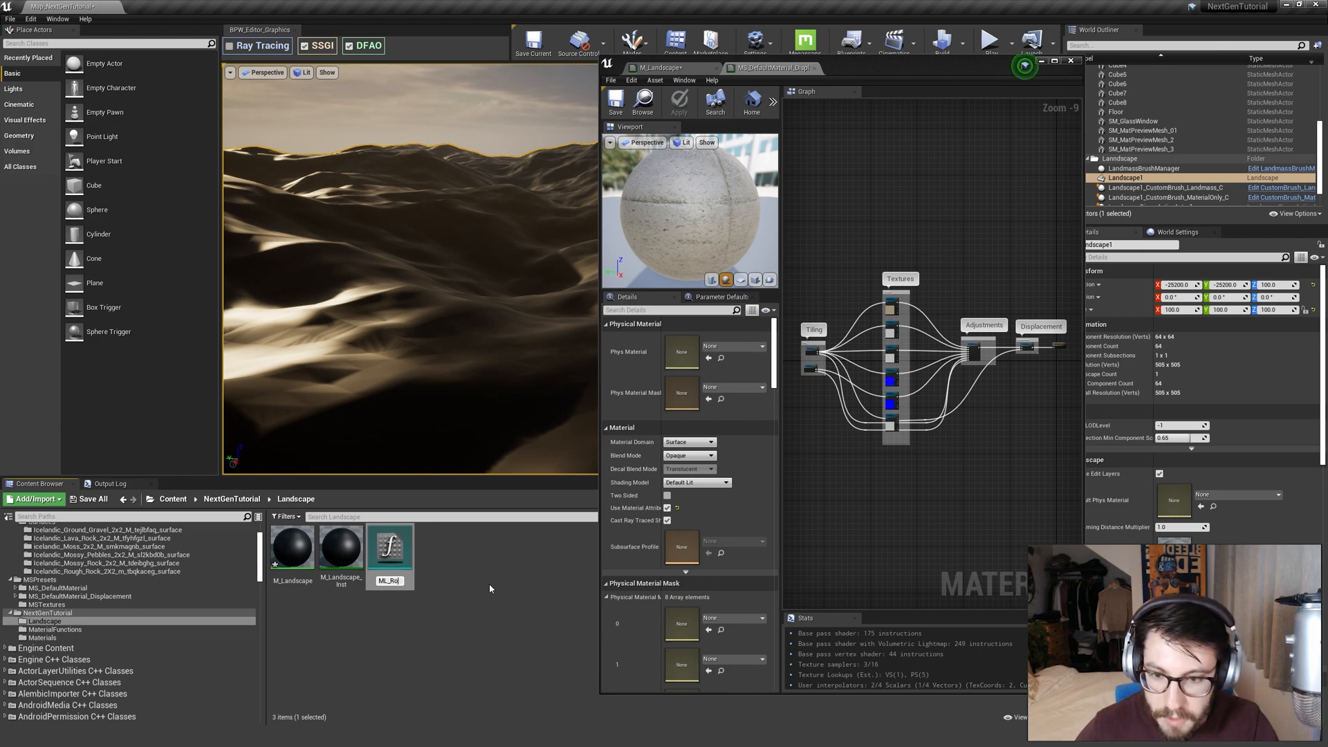
pyautogui.press('Return')
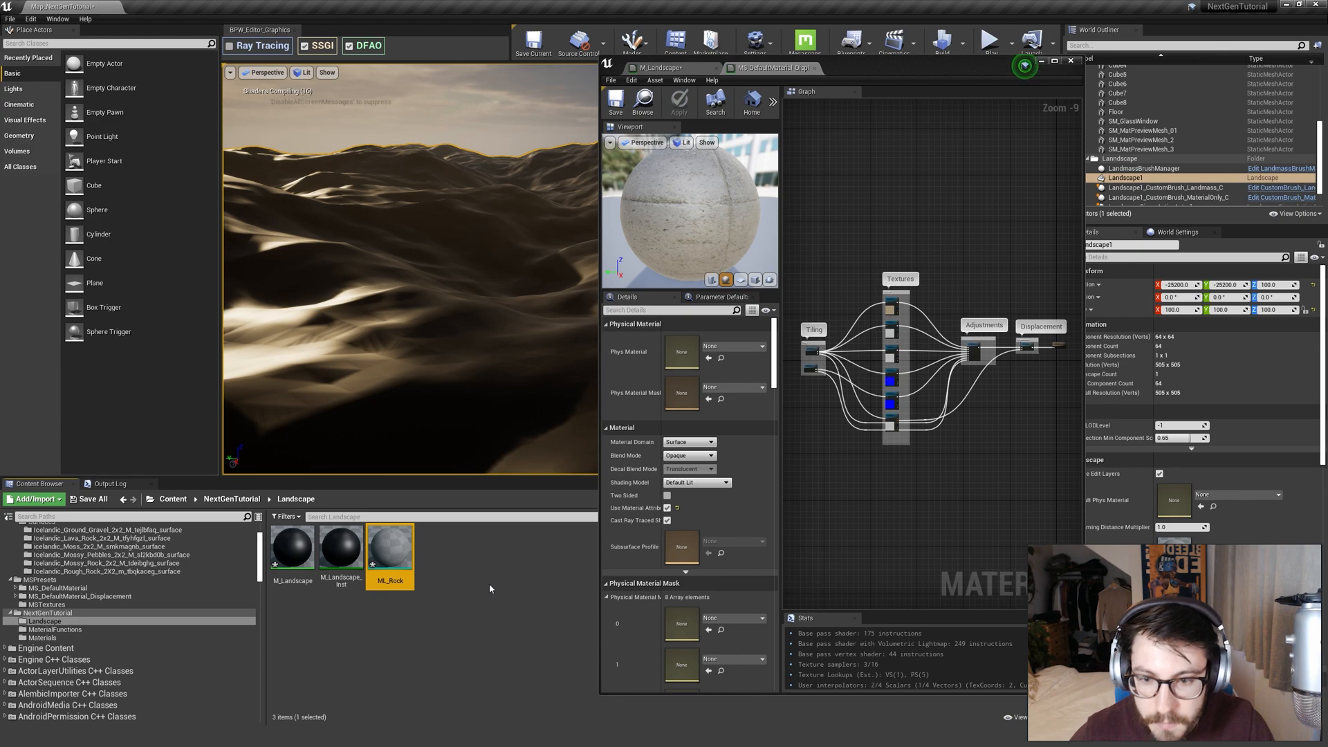
# Open ML_Rock, paste the copied node groups and position them ahead of the layer's output nodes.
pyautogui.press('Return')
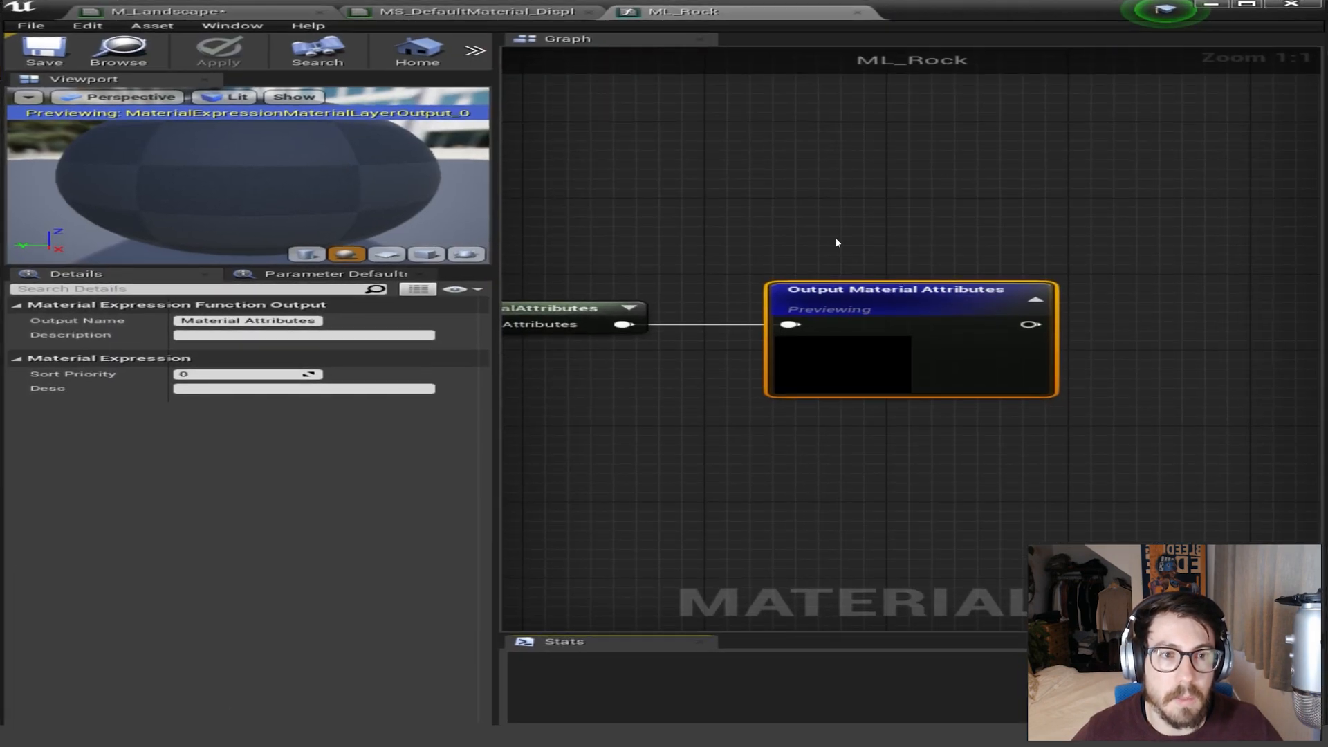
pyautogui.moveTo(676, 321); pyautogui.dragTo(869, 362, button='right')
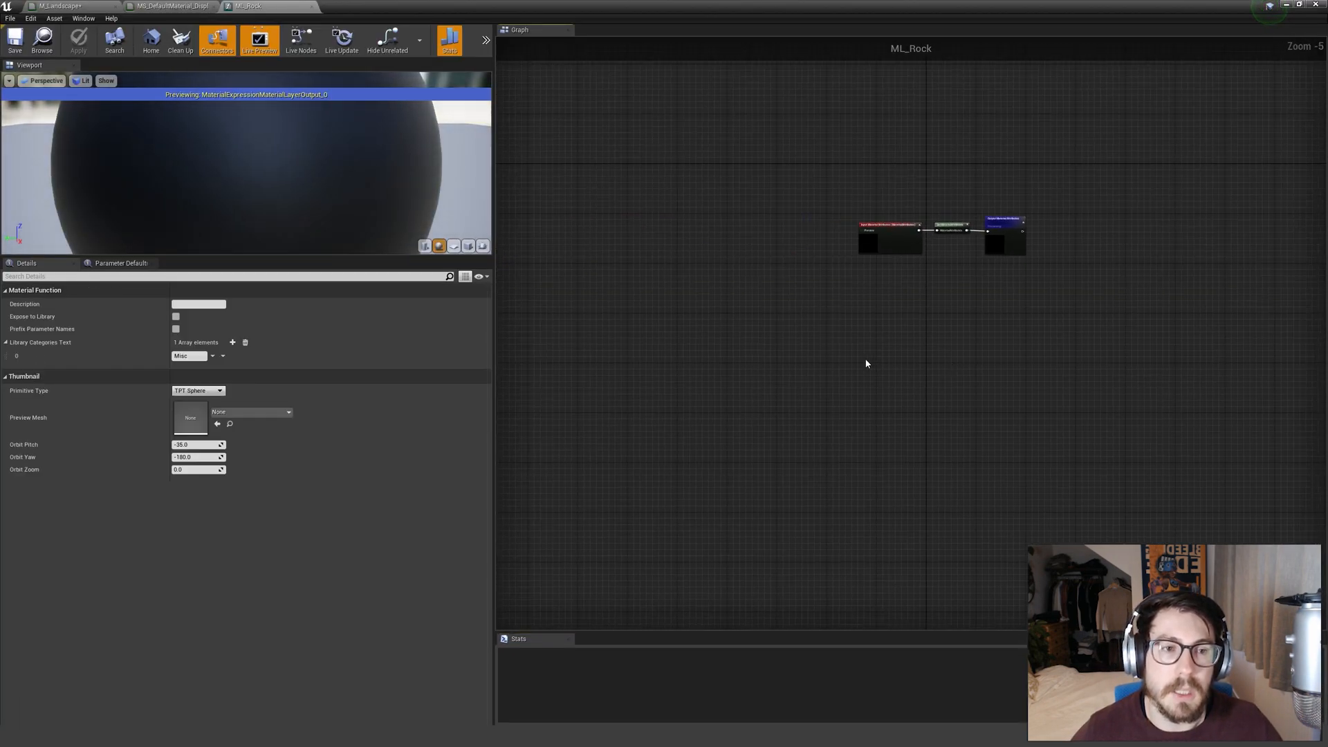
pyautogui.hotkey('ctrl', 'v')
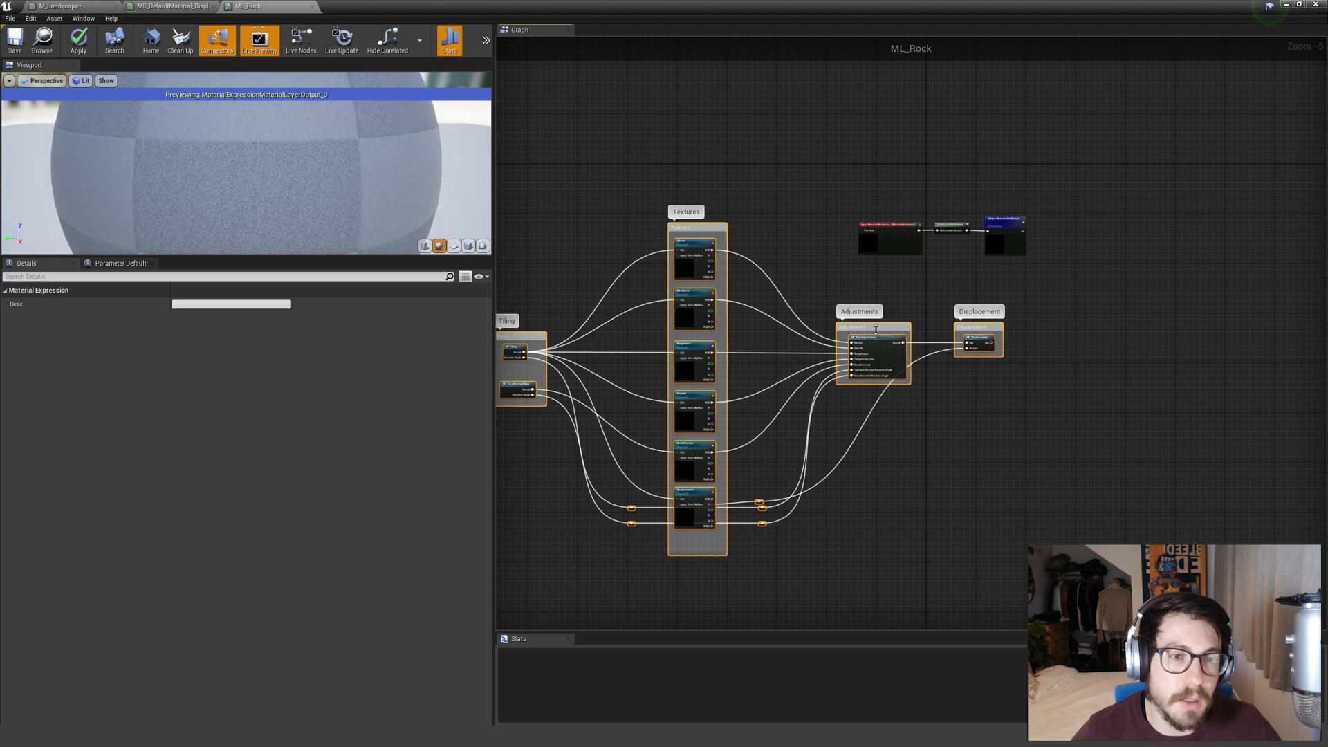
pyautogui.moveTo(876, 329); pyautogui.dragTo(801, 174)
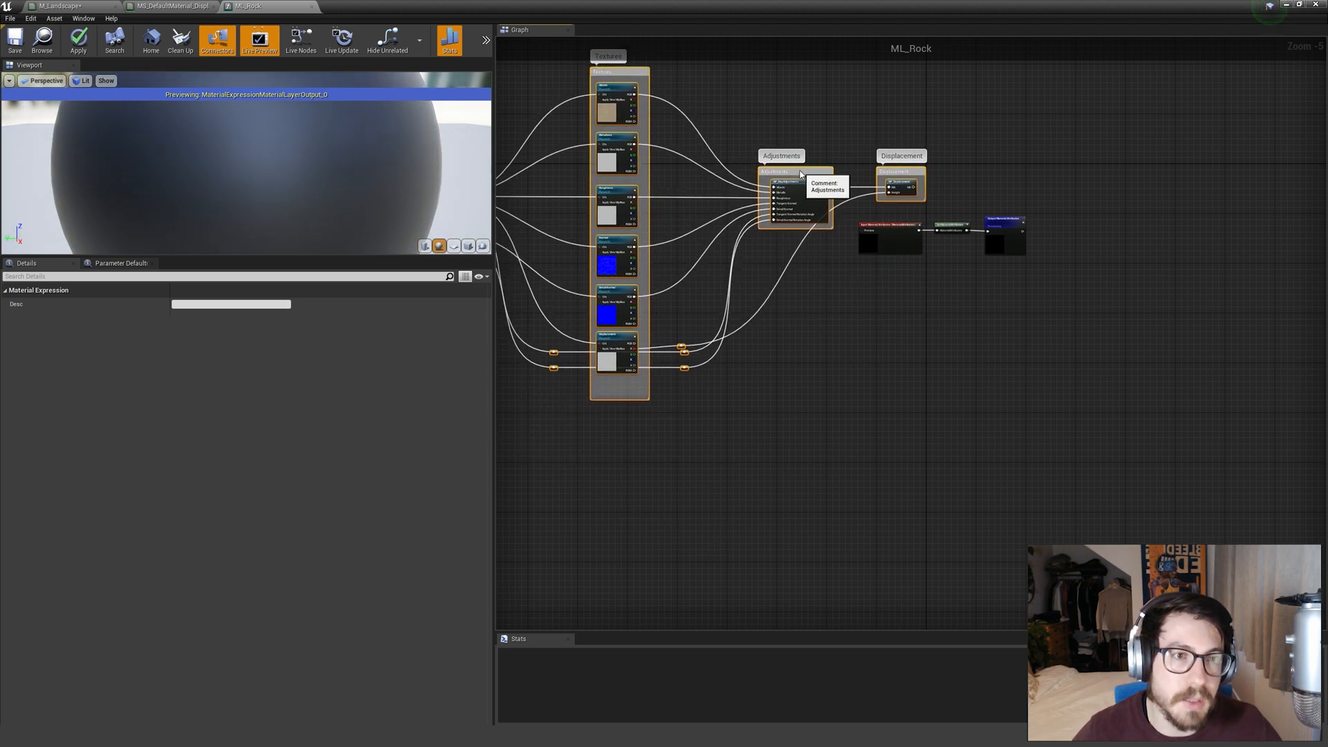
pyautogui.click(1023, 205)
# Delete the Input Material Attributes node from ML_Rock and accept losing its connections.
pyautogui.scroll(3, 1023, 204)
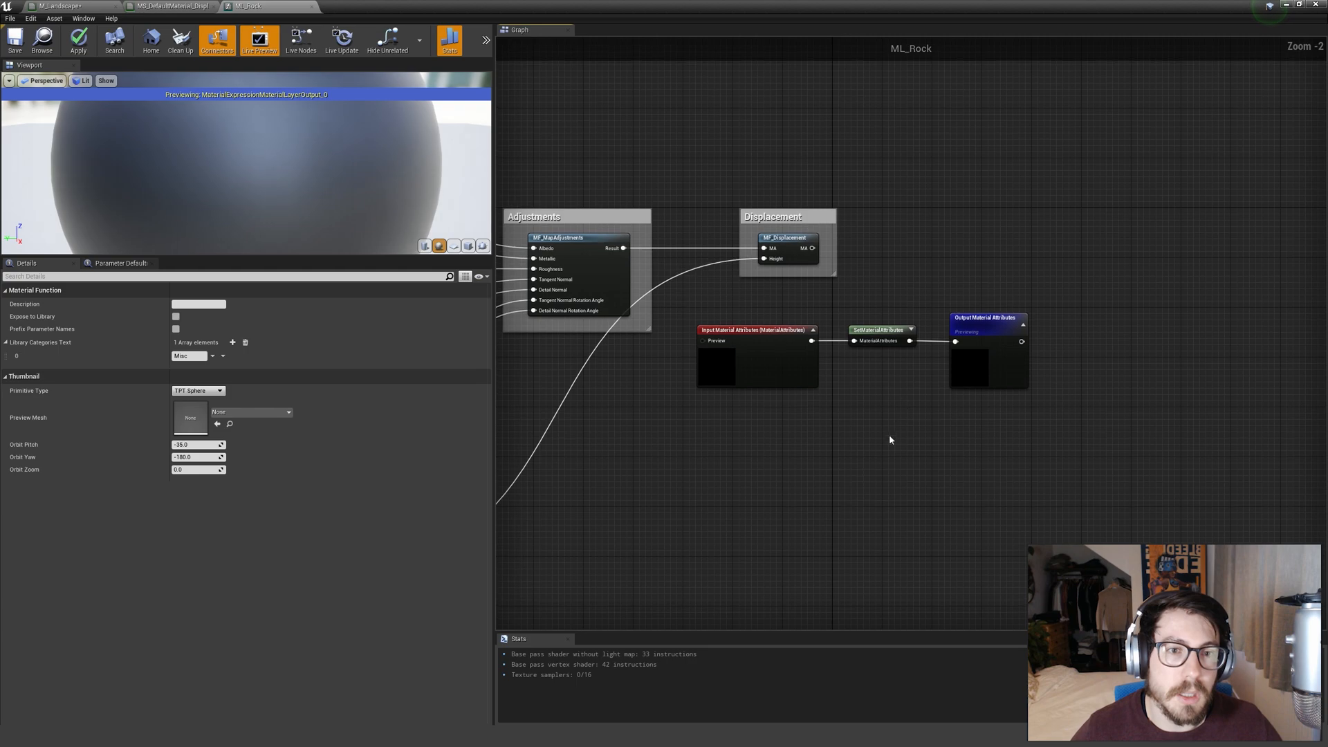
pyautogui.moveTo(716, 369); pyautogui.dragTo(716, 374)
pyautogui.press('Delete')
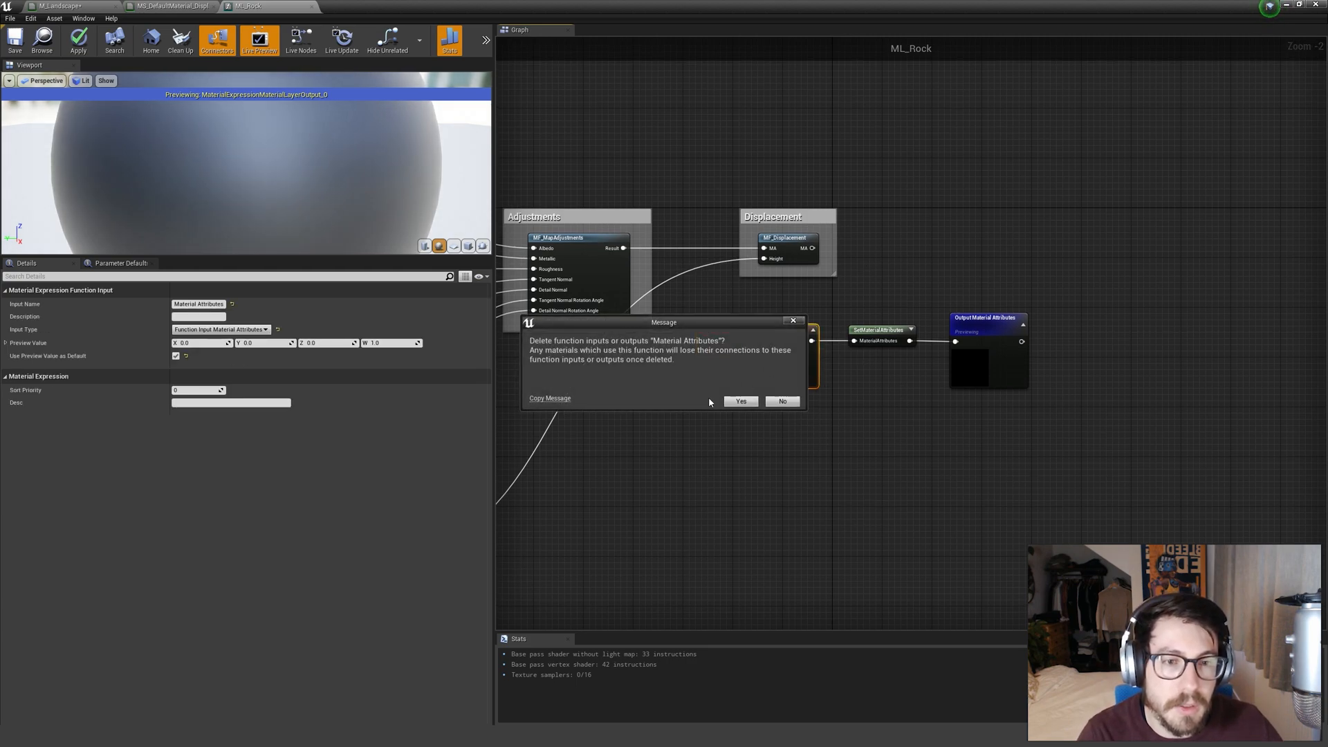
pyautogui.click(741, 401)
# Connect MF_Displacement's MA output to SetMaterialAttributes and line up the SetMaterialAttributes and Output Material Attributes nodes with it.
pyautogui.moveTo(824, 309); pyautogui.dragTo(1029, 397)
pyautogui.moveTo(1002, 383); pyautogui.dragTo(1061, 273)
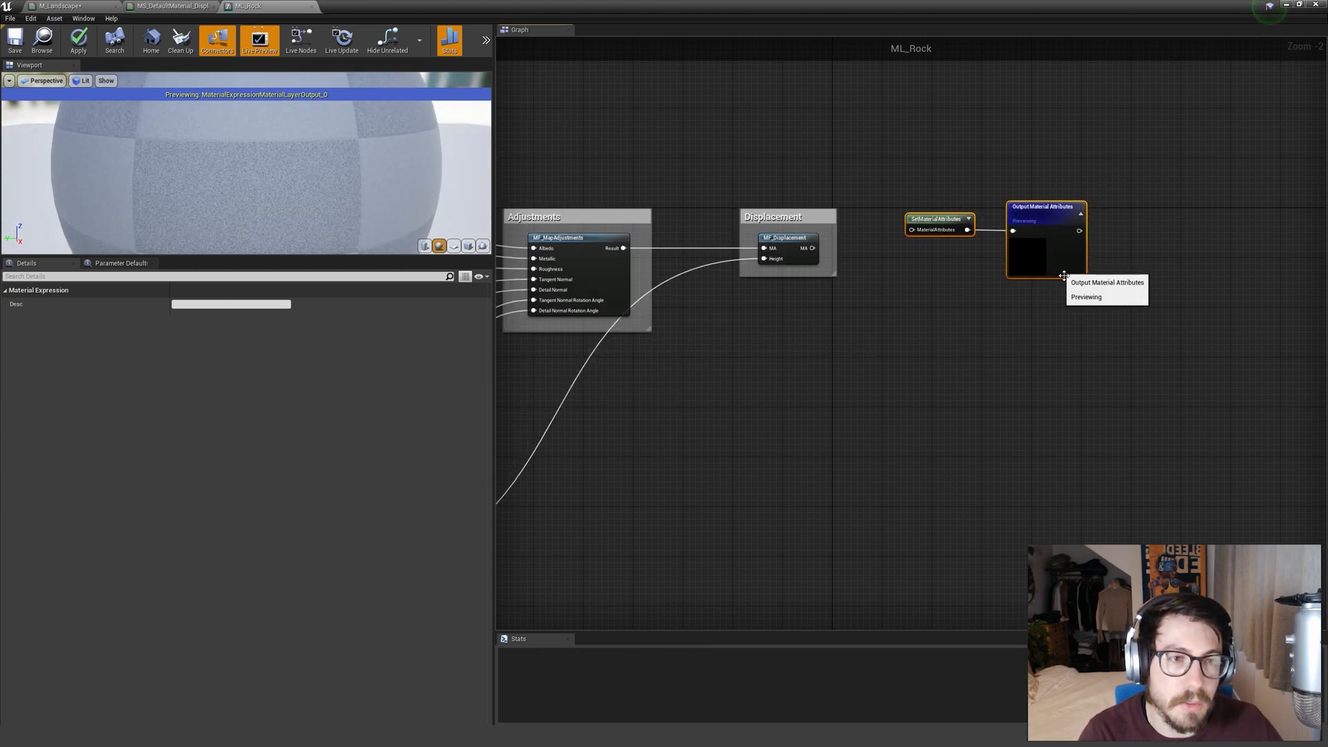
pyautogui.click(989, 301)
pyautogui.moveTo(812, 248); pyautogui.dragTo(912, 230)
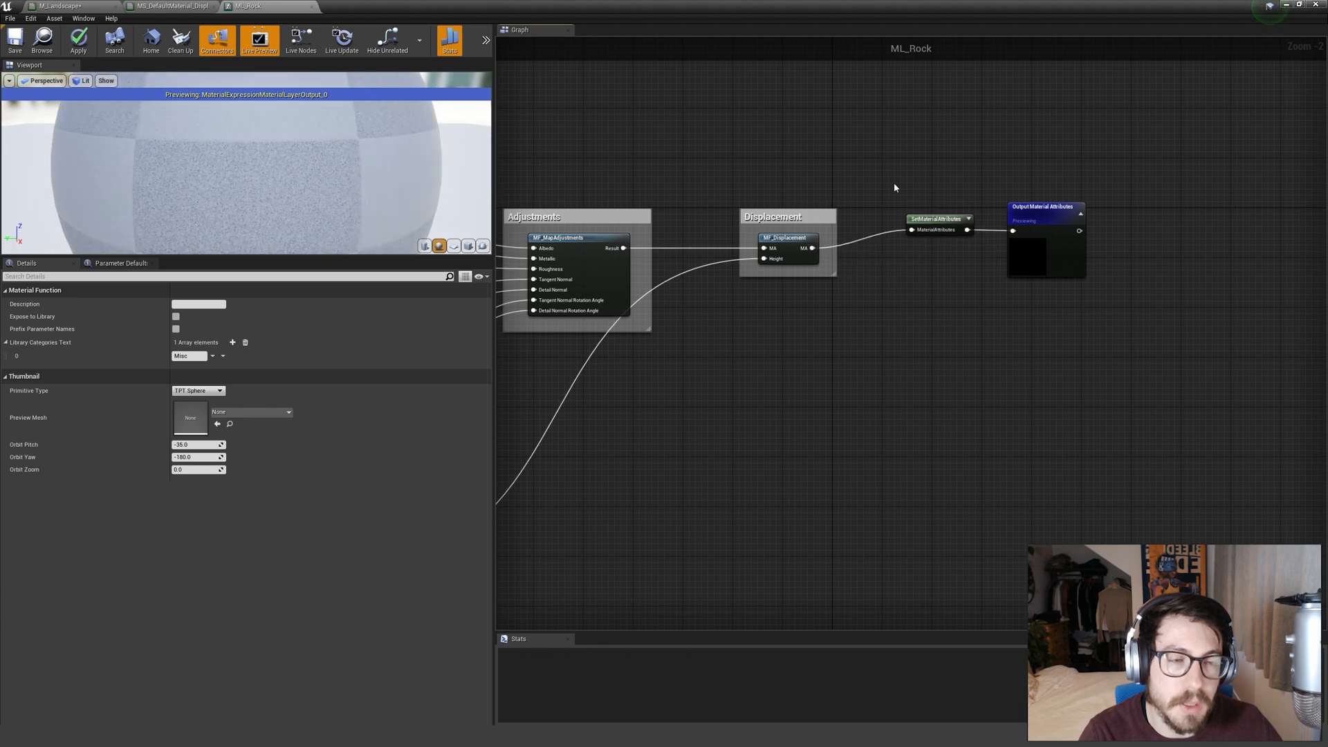
pyautogui.moveTo(894, 182); pyautogui.dragTo(1043, 267)
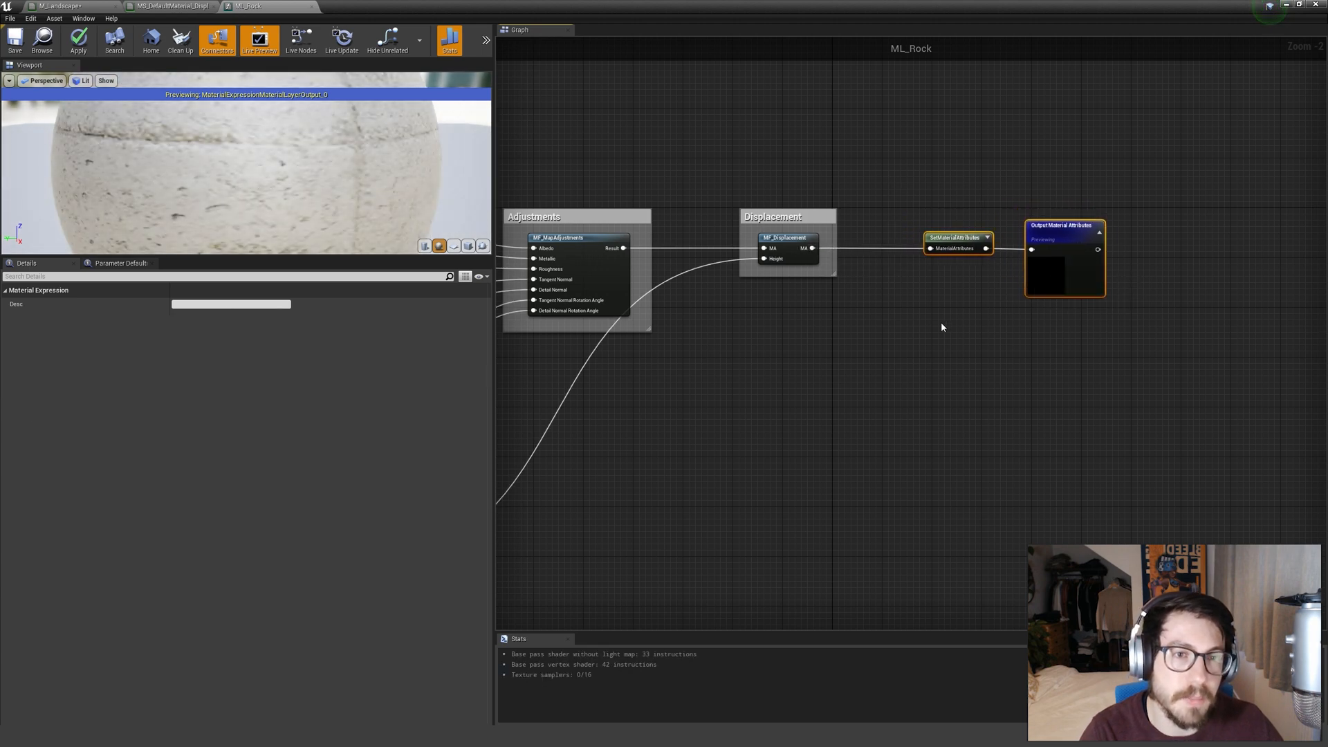
pyautogui.click(941, 322)
# Move the rotation-angle reroute points below the Displacement texture and shift the displacement reroute toward the Displacement group.
pyautogui.scroll(-4, 953, 341)
pyautogui.moveTo(875, 354); pyautogui.dragTo(1064, 364, button='right')
pyautogui.scroll(4, 811, 296)
pyautogui.scroll(-2, 924, 326)
pyautogui.moveTo(924, 329); pyautogui.dragTo(779, 256, button='right')
pyautogui.moveTo(763, 372); pyautogui.dragTo(779, 425)
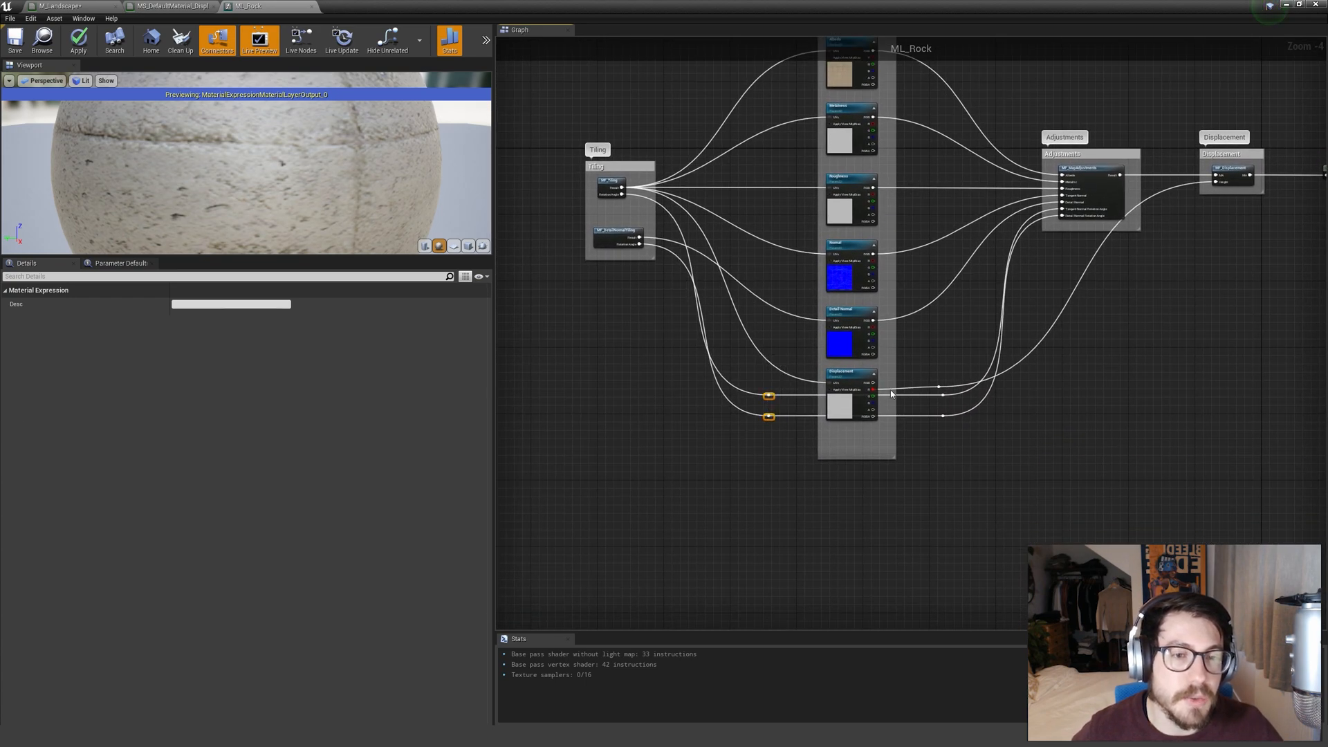
pyautogui.moveTo(937, 421); pyautogui.dragTo(1087, 400)
pyautogui.click(944, 454)
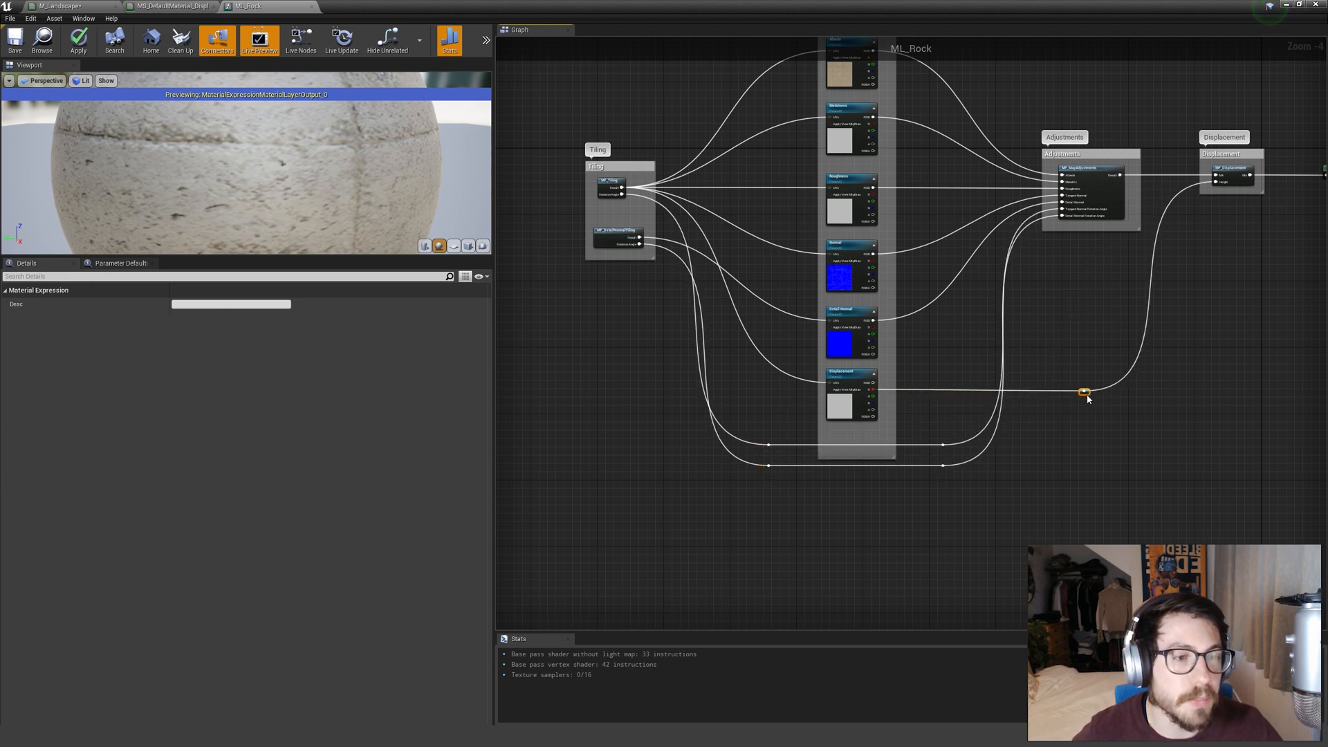
# Rename the Albedo texture parameter in the ML_Rock Textures group to Albedo_Rock.
pyautogui.click(1057, 348)
pyautogui.moveTo(1055, 346); pyautogui.dragTo(997, 461, button='right')
pyautogui.scroll(3, 692, 164)
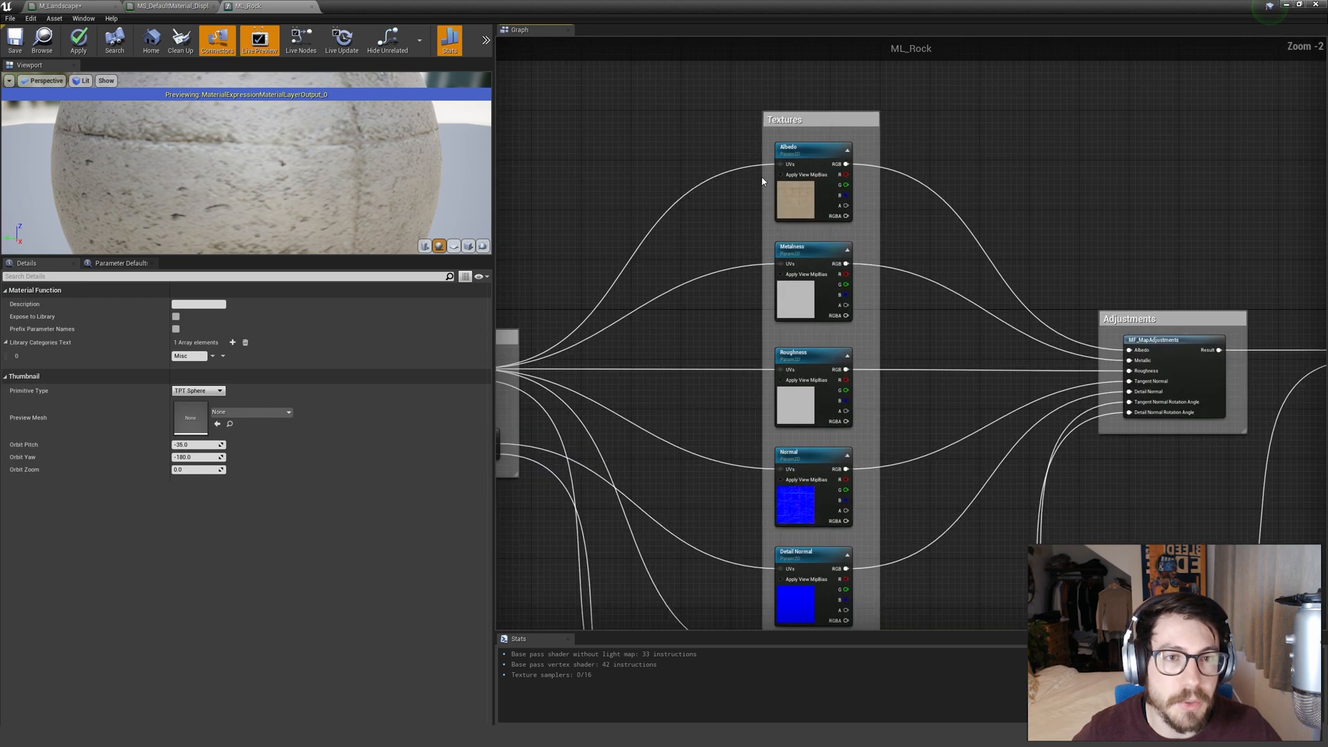
pyautogui.click(856, 323)
pyautogui.moveTo(731, 261); pyautogui.dragTo(788, 263, button='right')
pyautogui.click(815, 211)
pyautogui.click(929, 214)
pyautogui.click(210, 306)
pyautogui.click(210, 307)
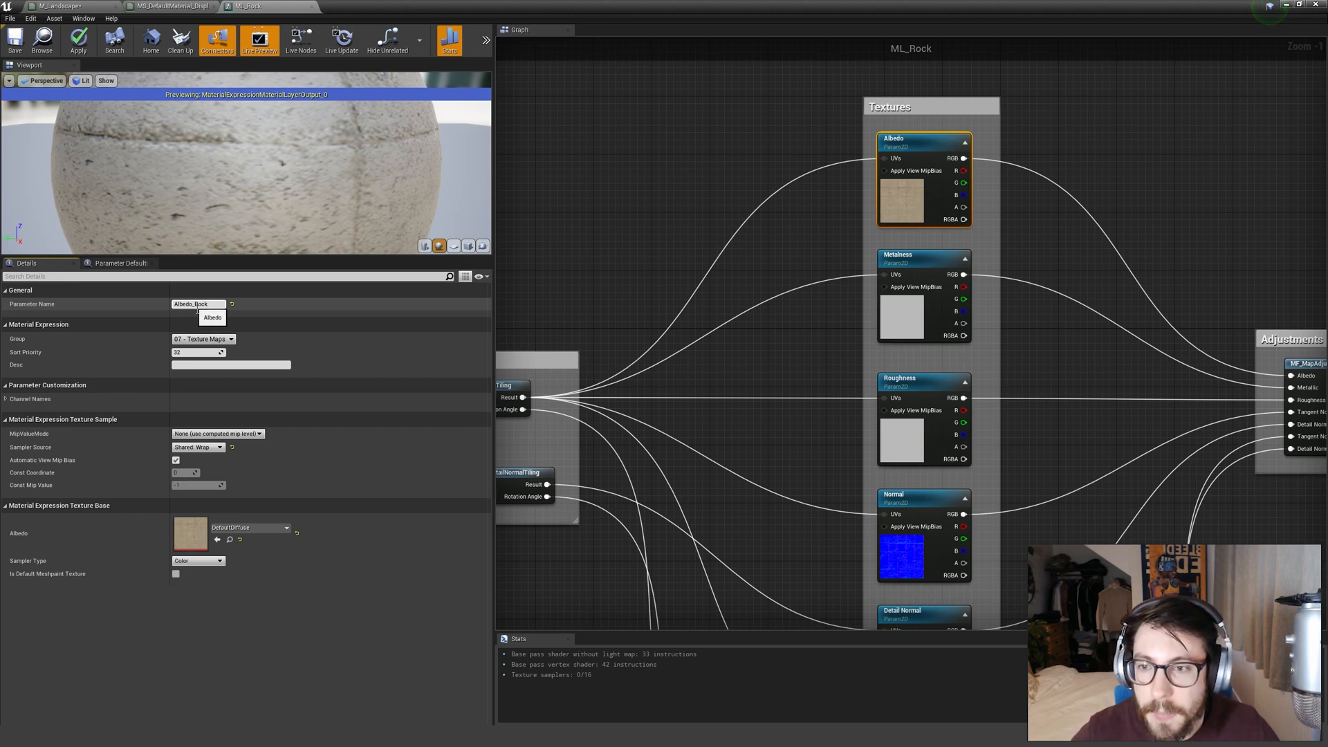
# Append _Rock to the Metalness and Roughness texture parameter names, making them Metalness_Rock and Roughness_Rock.
pyautogui.click(900, 302)
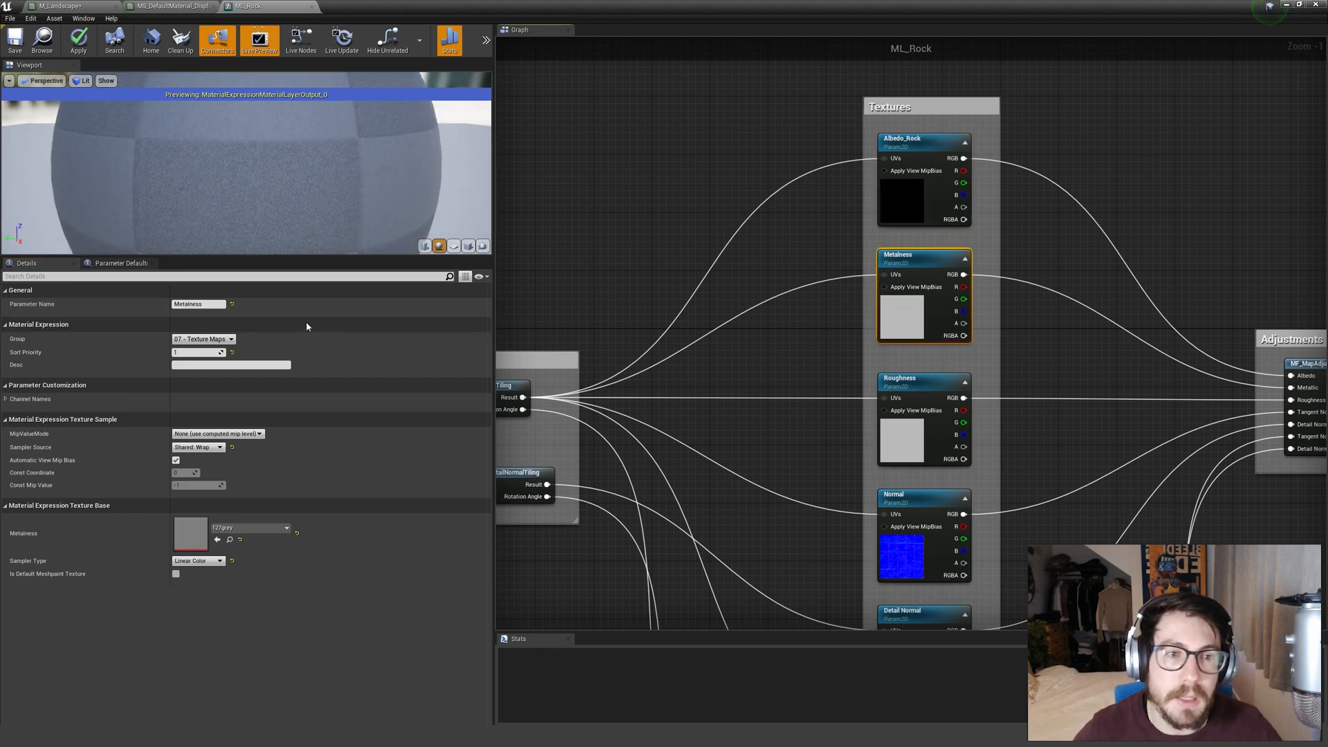
pyautogui.click(219, 306)
pyautogui.write('_Rock')
pyautogui.click(717, 344)
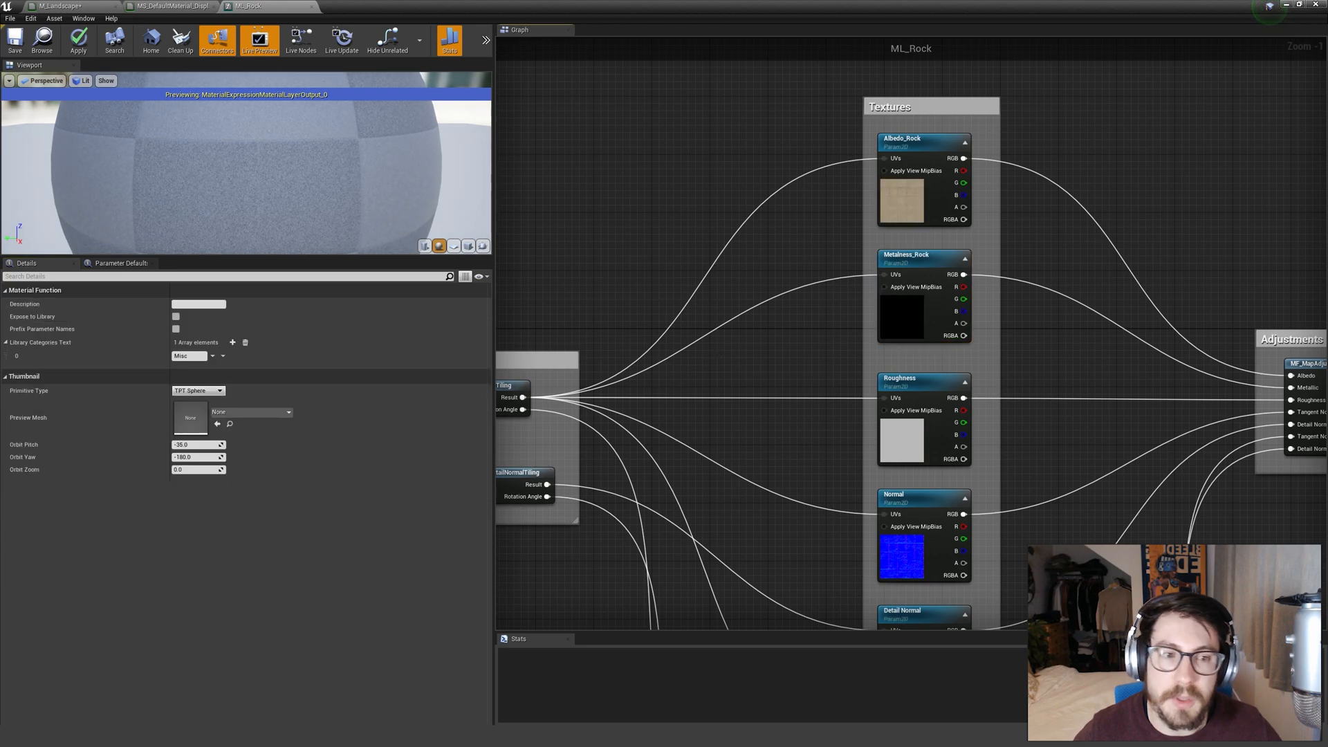
pyautogui.moveTo(717, 345); pyautogui.dragTo(705, 213, button='right')
pyautogui.click(899, 308)
pyautogui.write('_Rock')
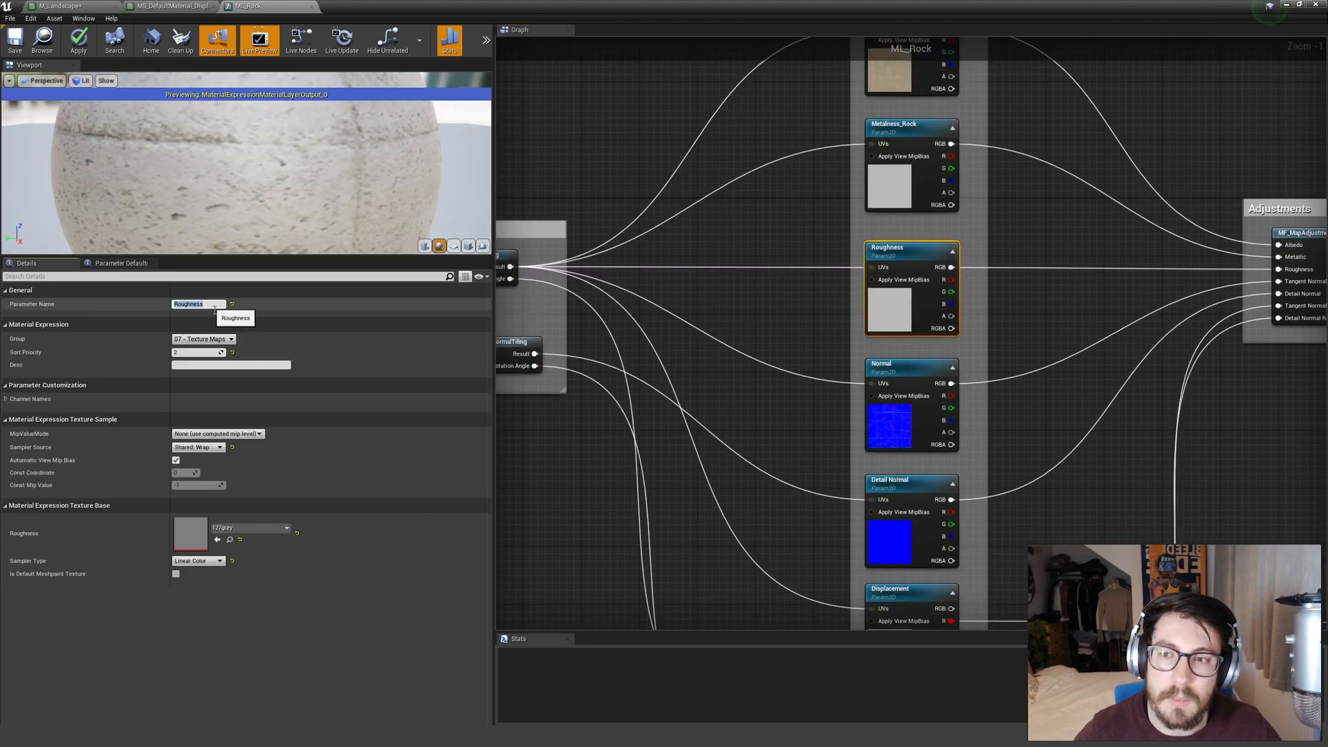
pyautogui.click(742, 322)
# Rename the Normal and Detail Normal texture parameters to Normal_Rock and Detail Normal_Rock.
pyautogui.moveTo(741, 321); pyautogui.dragTo(741, 213, button='right')
pyautogui.click(893, 317)
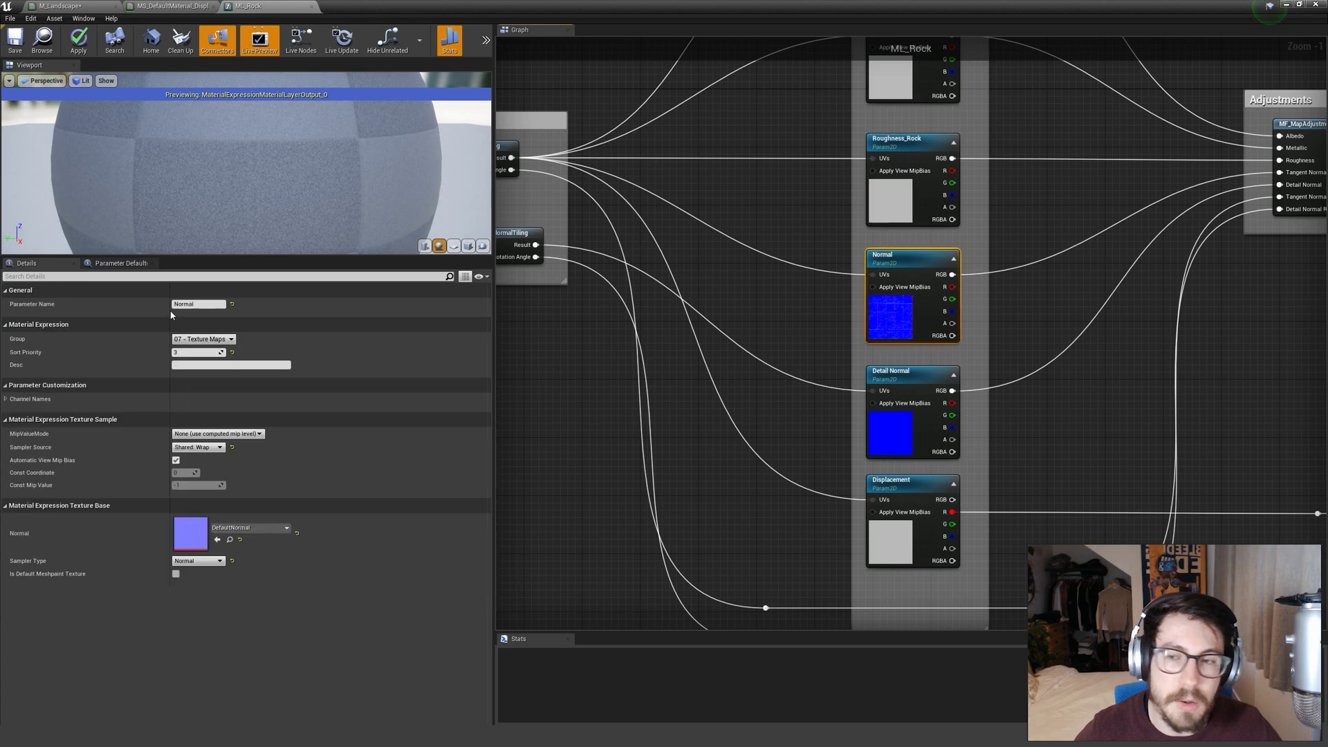
pyautogui.write('_Rock')
pyautogui.click(797, 342)
pyautogui.moveTo(797, 342); pyautogui.dragTo(797, 227, button='right')
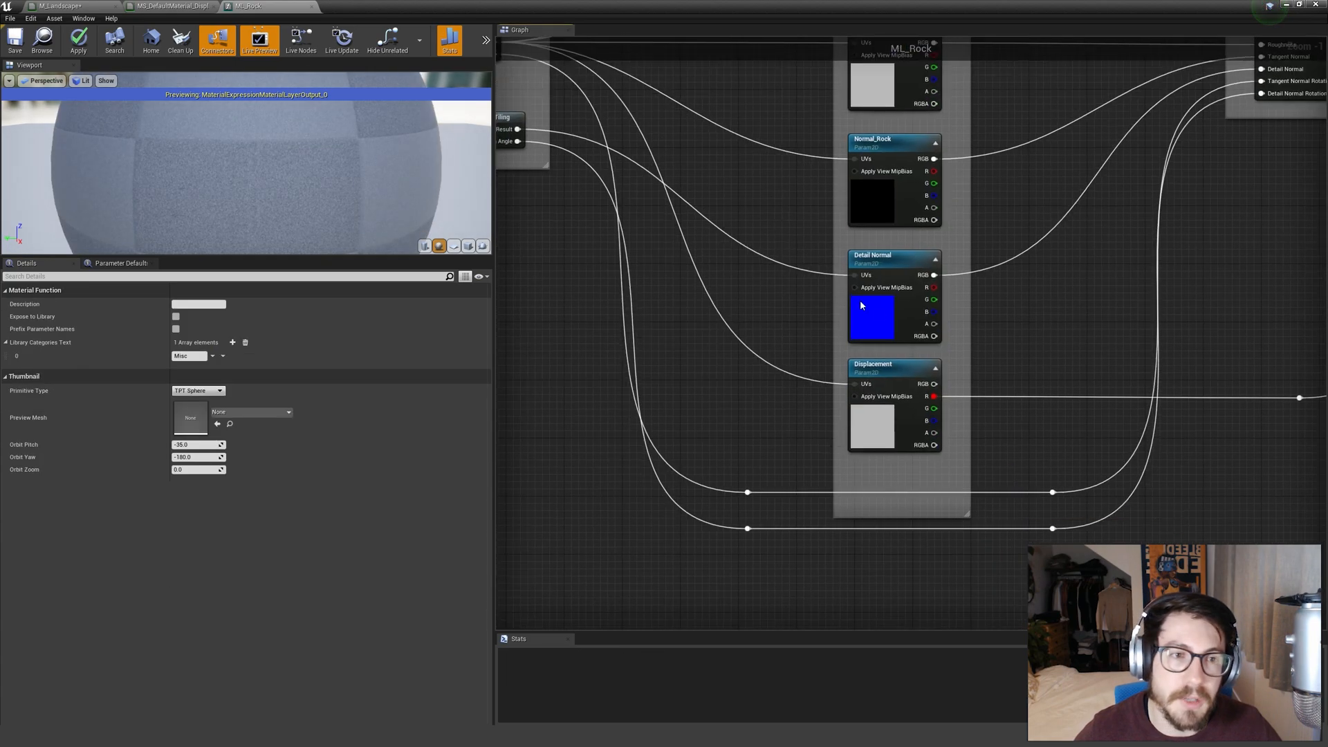
pyautogui.click(865, 298)
pyautogui.click(220, 307)
pyautogui.write('_Rock')
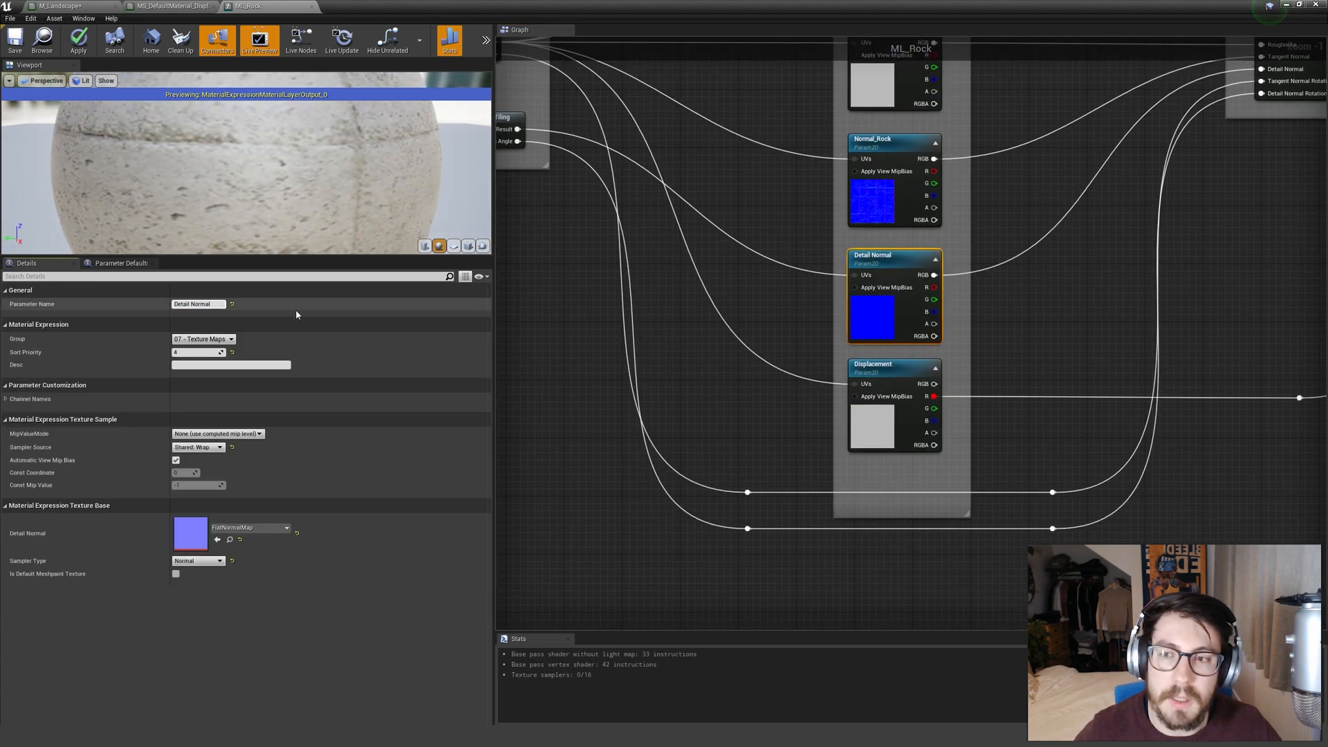
pyautogui.click(779, 335)
# Rename the Displacement texture parameter to Displacement_Rock.
pyautogui.moveTo(876, 414); pyautogui.dragTo(850, 365, button='right')
pyautogui.click(849, 365)
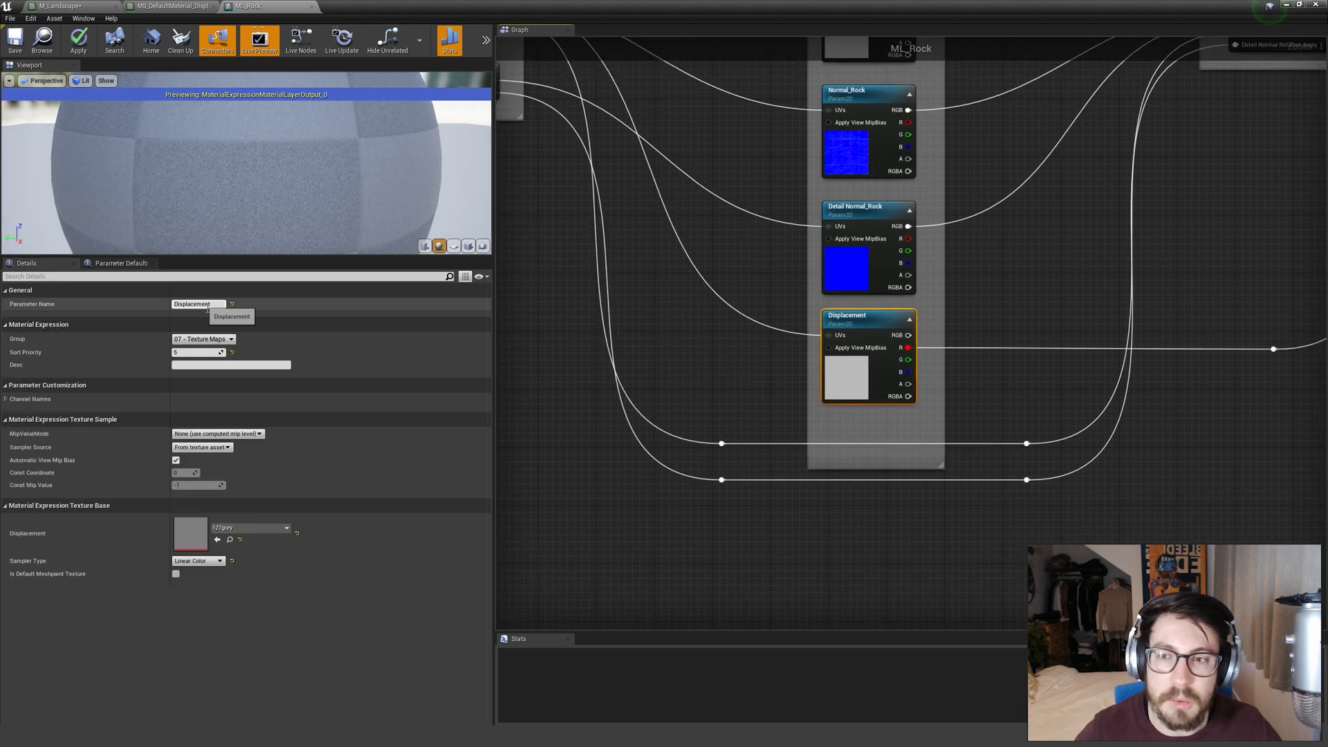
pyautogui.write('_Rock')
pyautogui.click(701, 341)
# Add a scalar parameter node above the Tiling comment group.
pyautogui.scroll(-2, 756, 445)
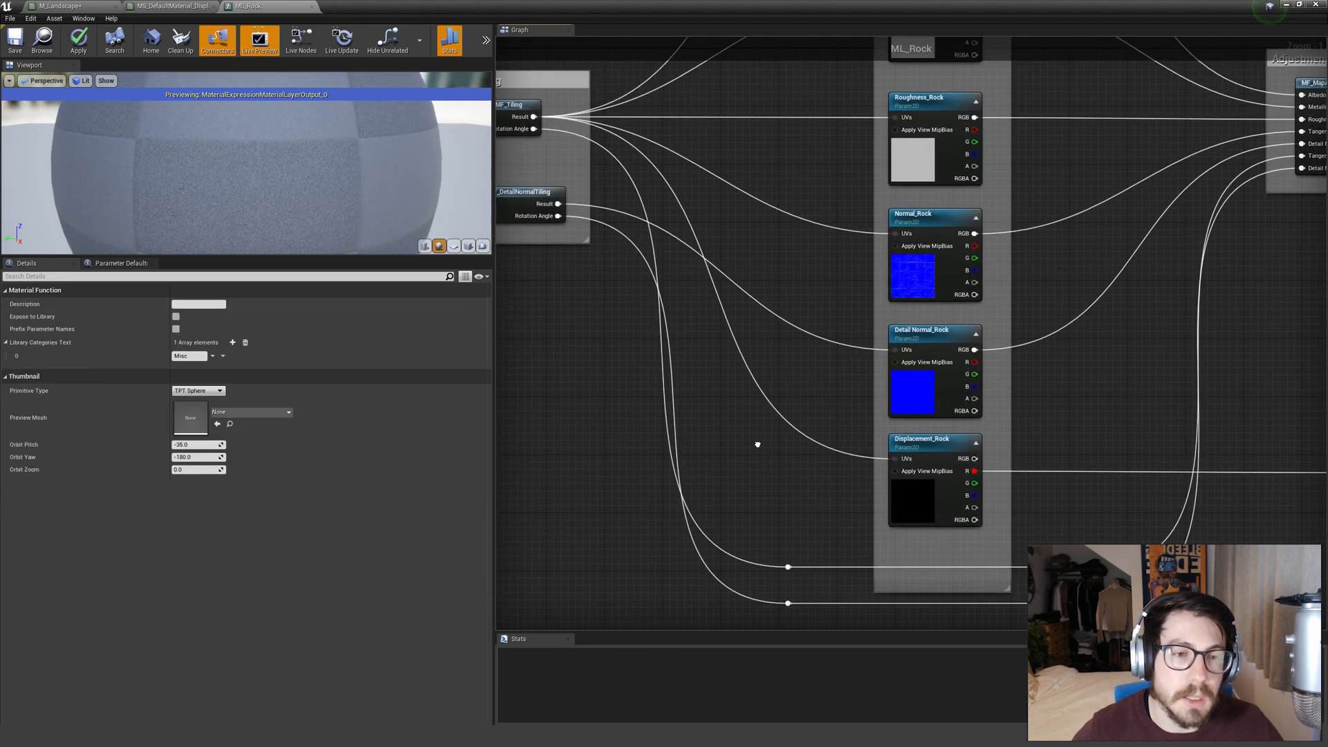
pyautogui.scroll(2, 796, 416)
pyautogui.moveTo(657, 301); pyautogui.dragTo(777, 450, button='right')
pyautogui.moveTo(771, 236); pyautogui.dragTo(711, 346, button='right')
pyautogui.scroll(1, 762, 305)
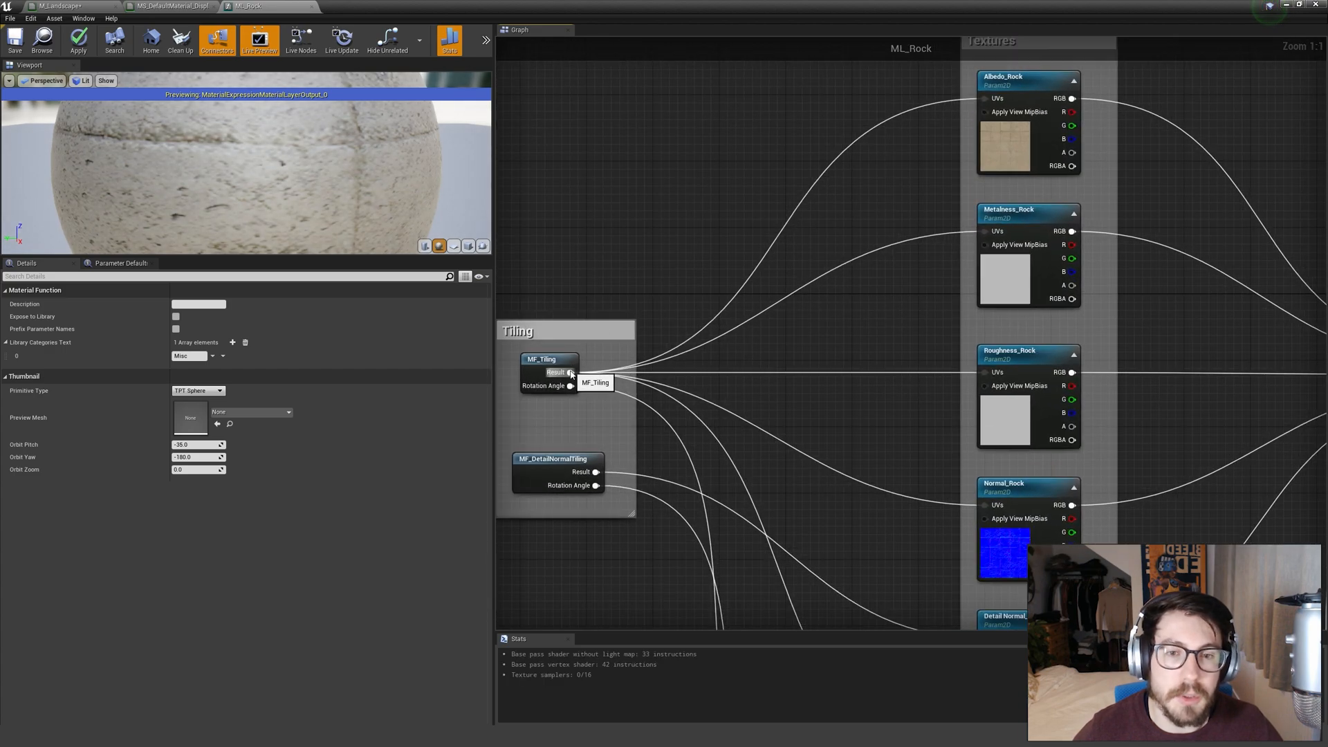
pyautogui.scroll(-1, 682, 252)
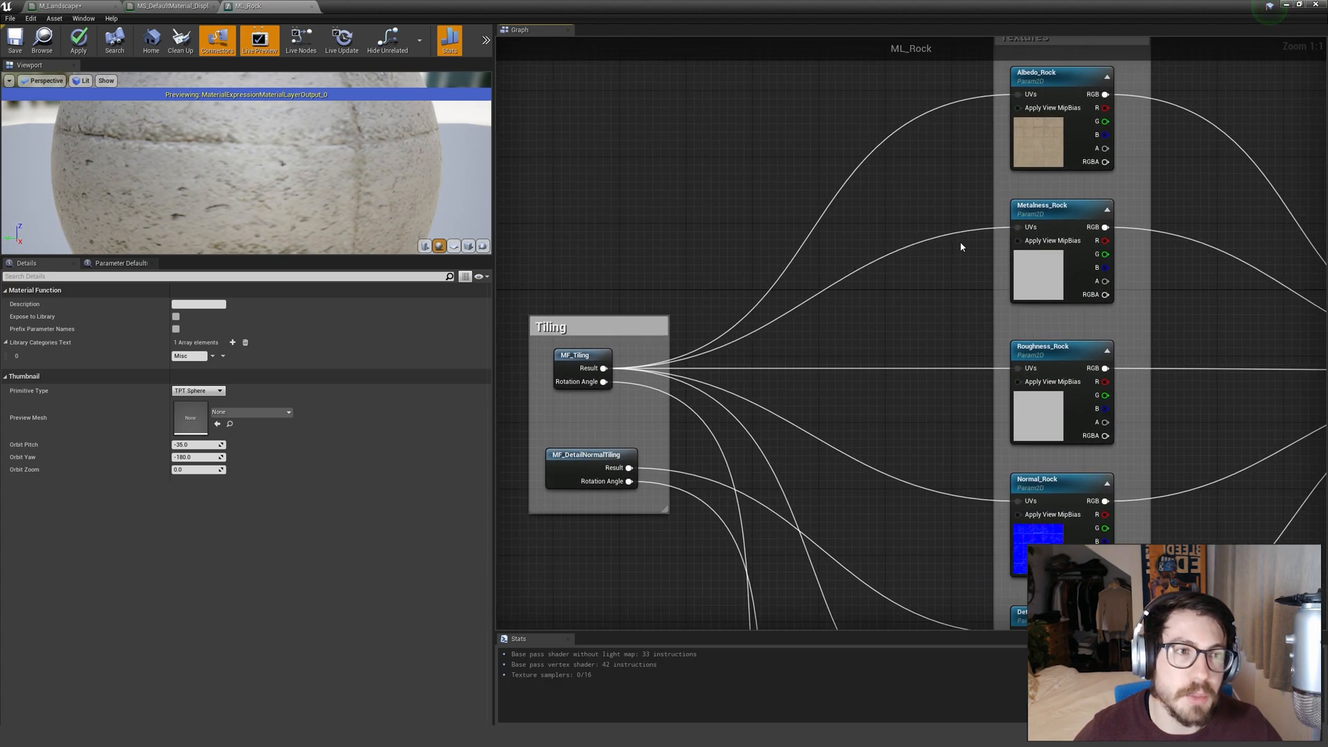
pyautogui.scroll(-1, 955, 242)
pyautogui.moveTo(745, 245); pyautogui.dragTo(694, 213, button='right')
pyautogui.scroll(2, 692, 238)
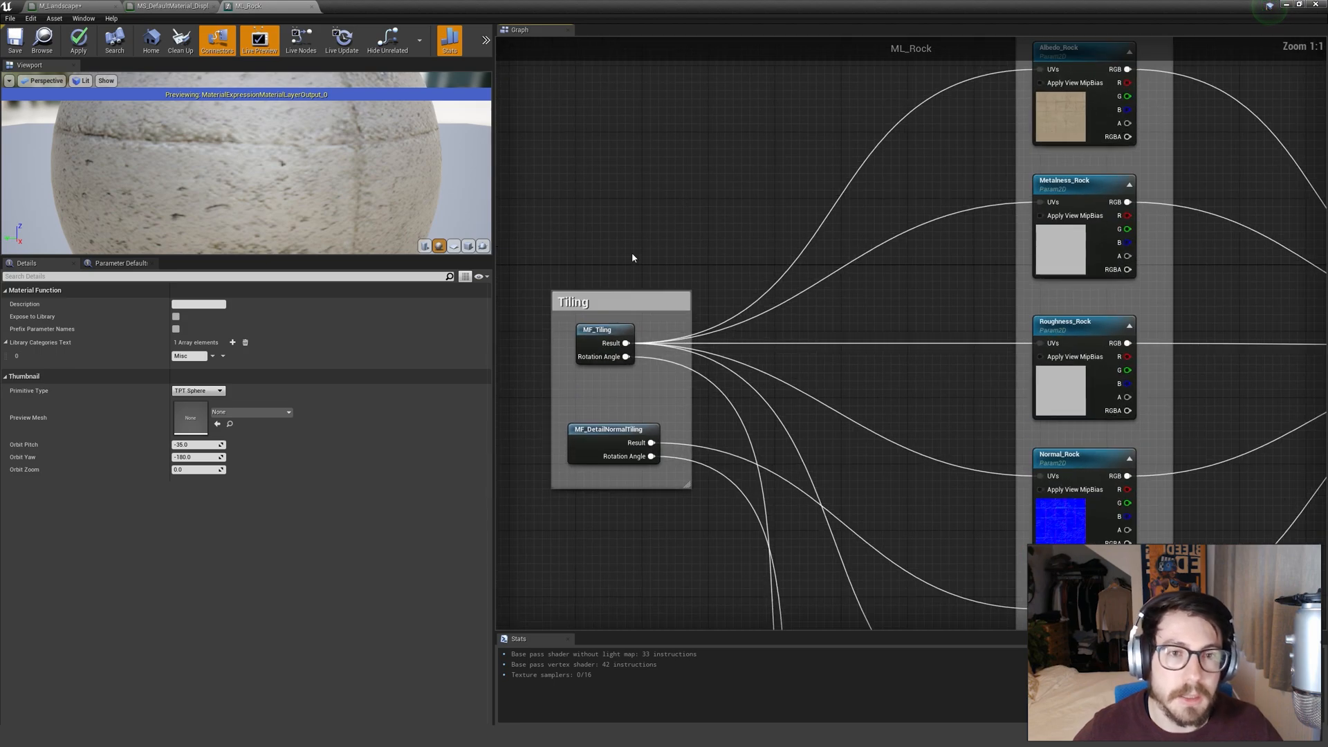
pyautogui.click(659, 212)
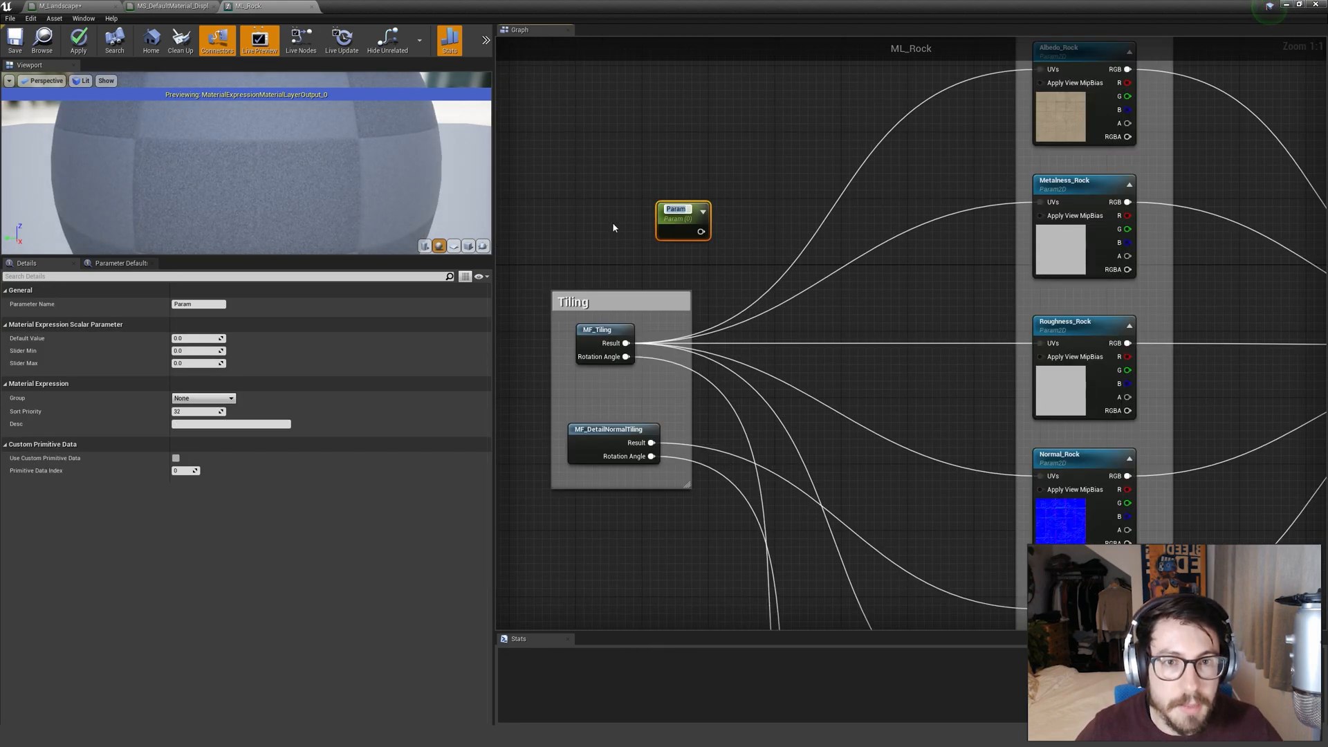
pyautogui.rightClick(589, 155)
pyautogui.write('s')
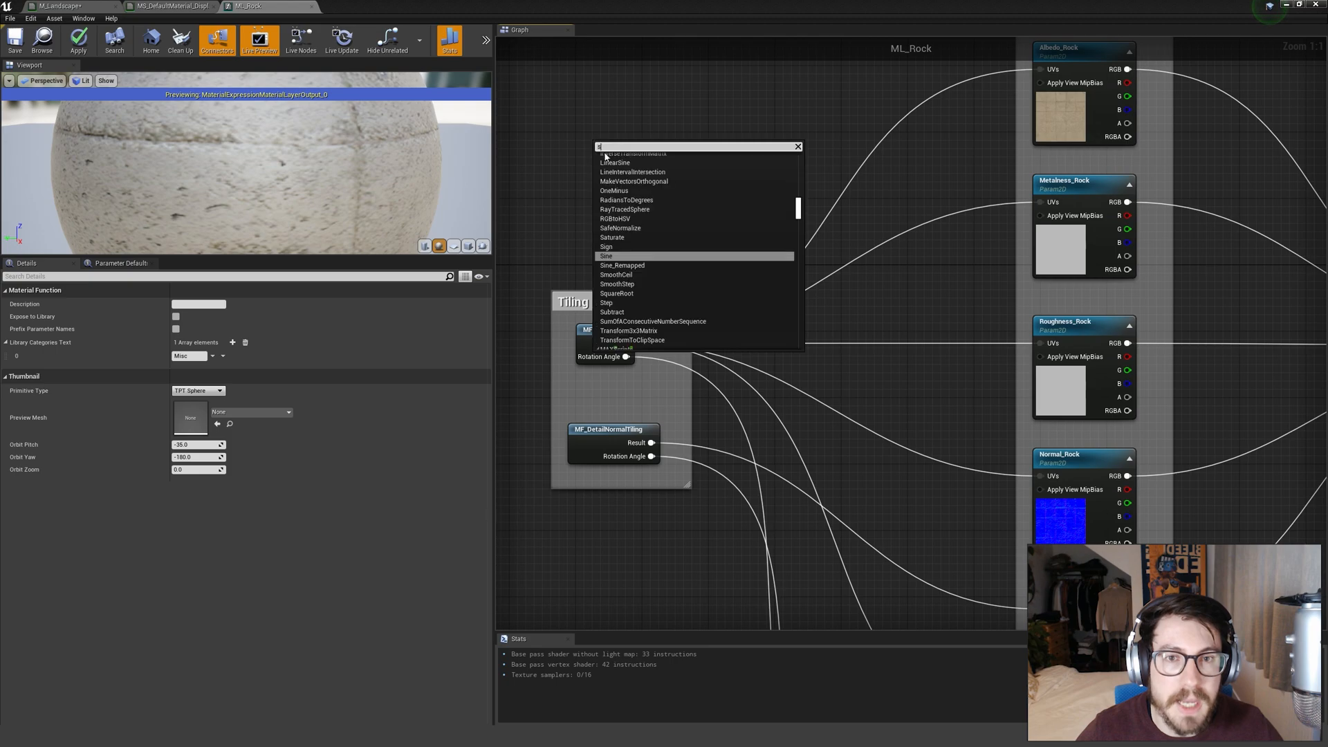
pyautogui.click(574, 156)
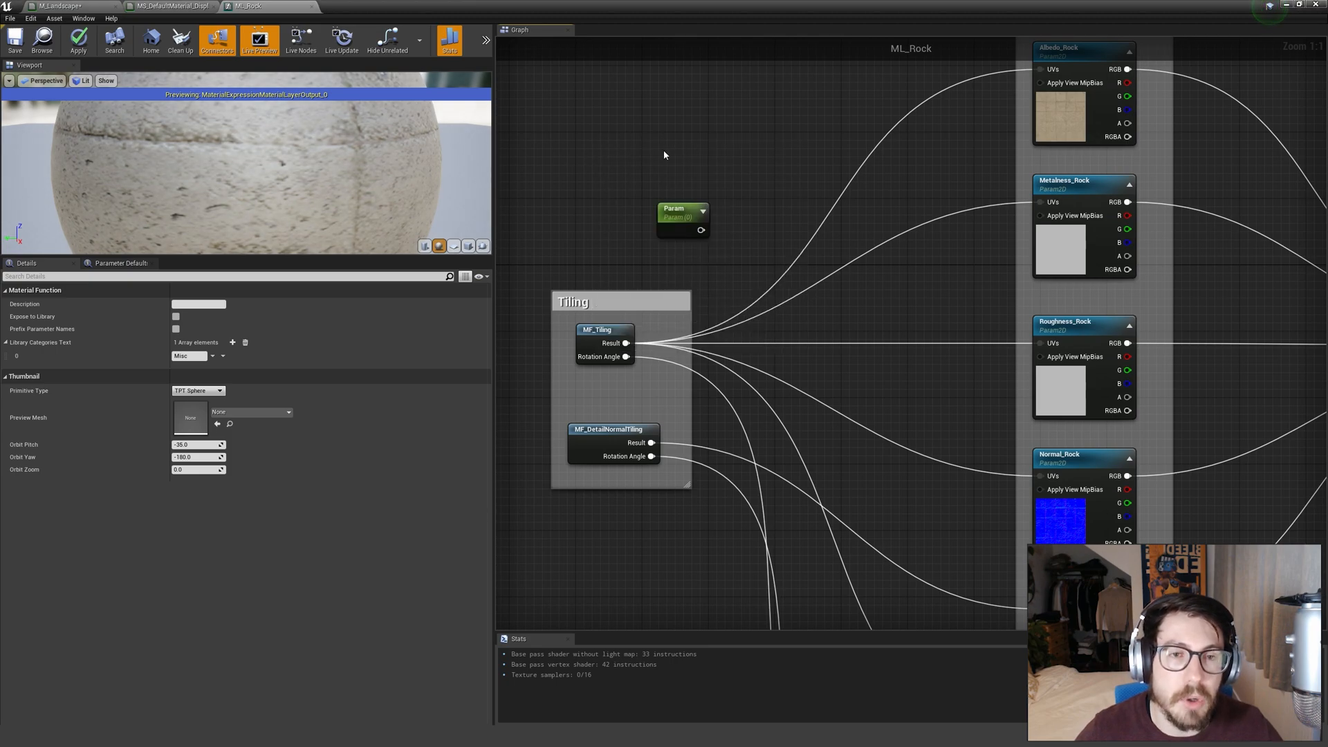
pyautogui.click(682, 166)
pyautogui.write('ss')
pyautogui.press('Delete')
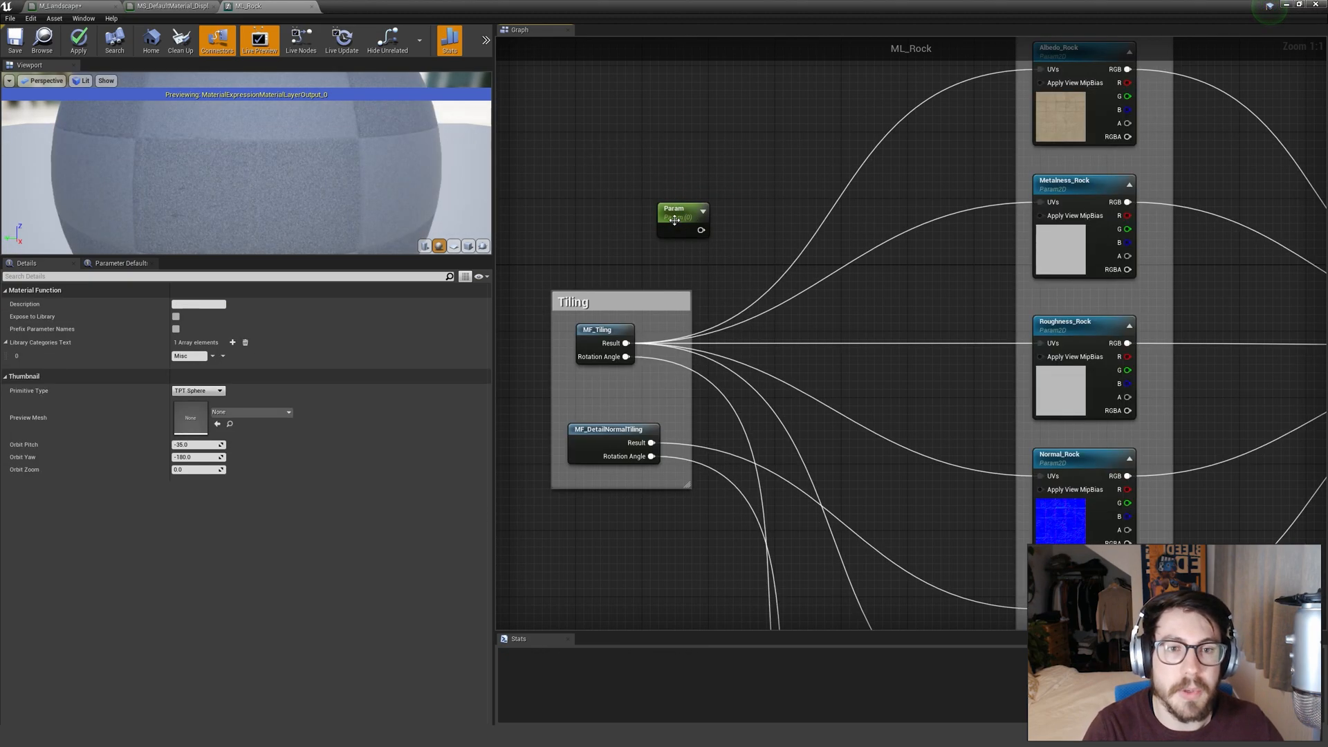
# Shift the new scalar parameter slightly and name it Tiling_Rock.
pyautogui.moveTo(682, 211); pyautogui.dragTo(651, 208)
pyautogui.click(197, 305)
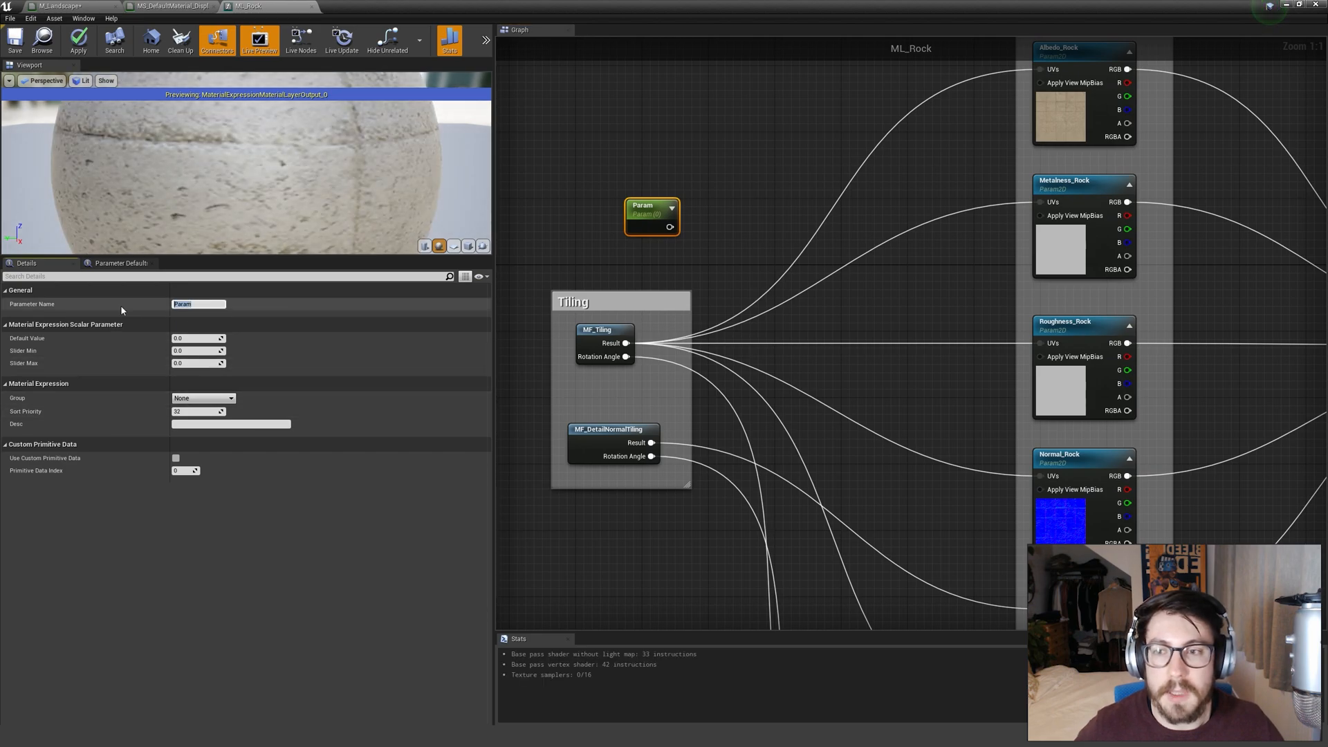
pyautogui.write('Tiling_')
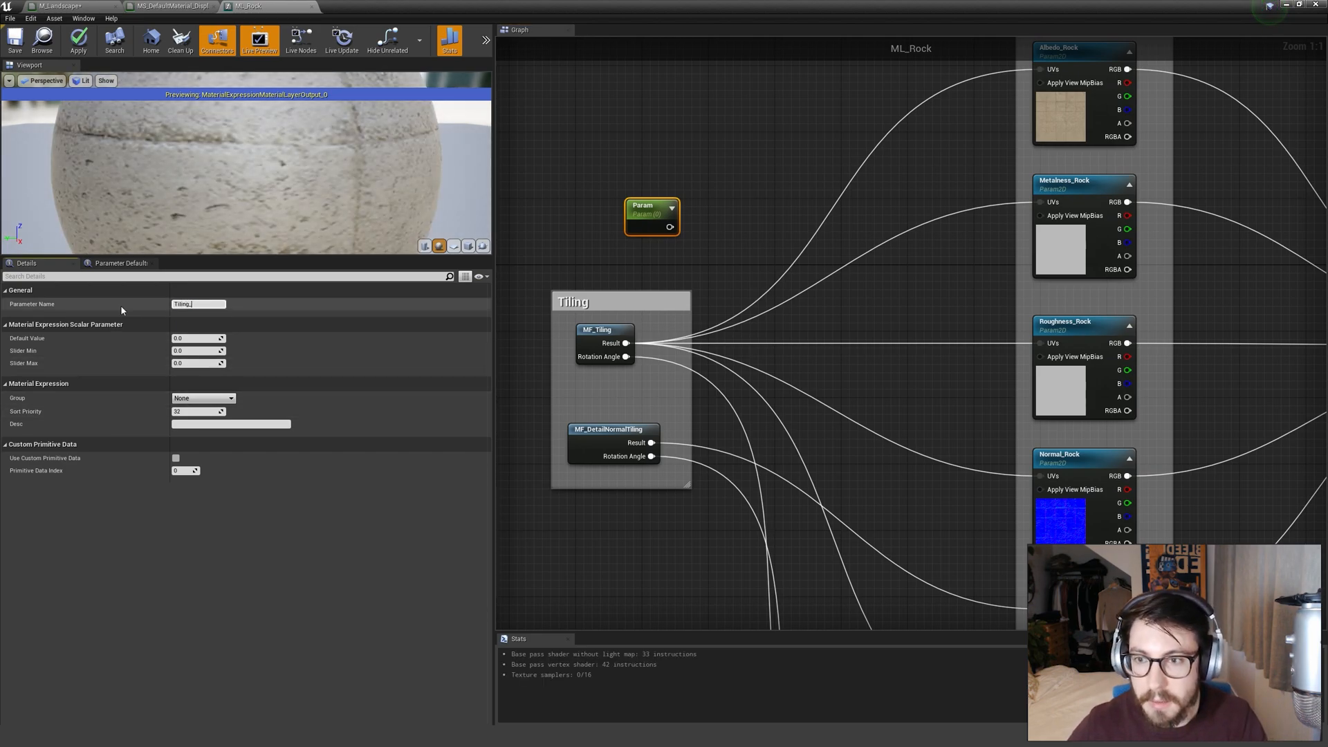
pyautogui.write('Rock')
pyautogui.press('Return')
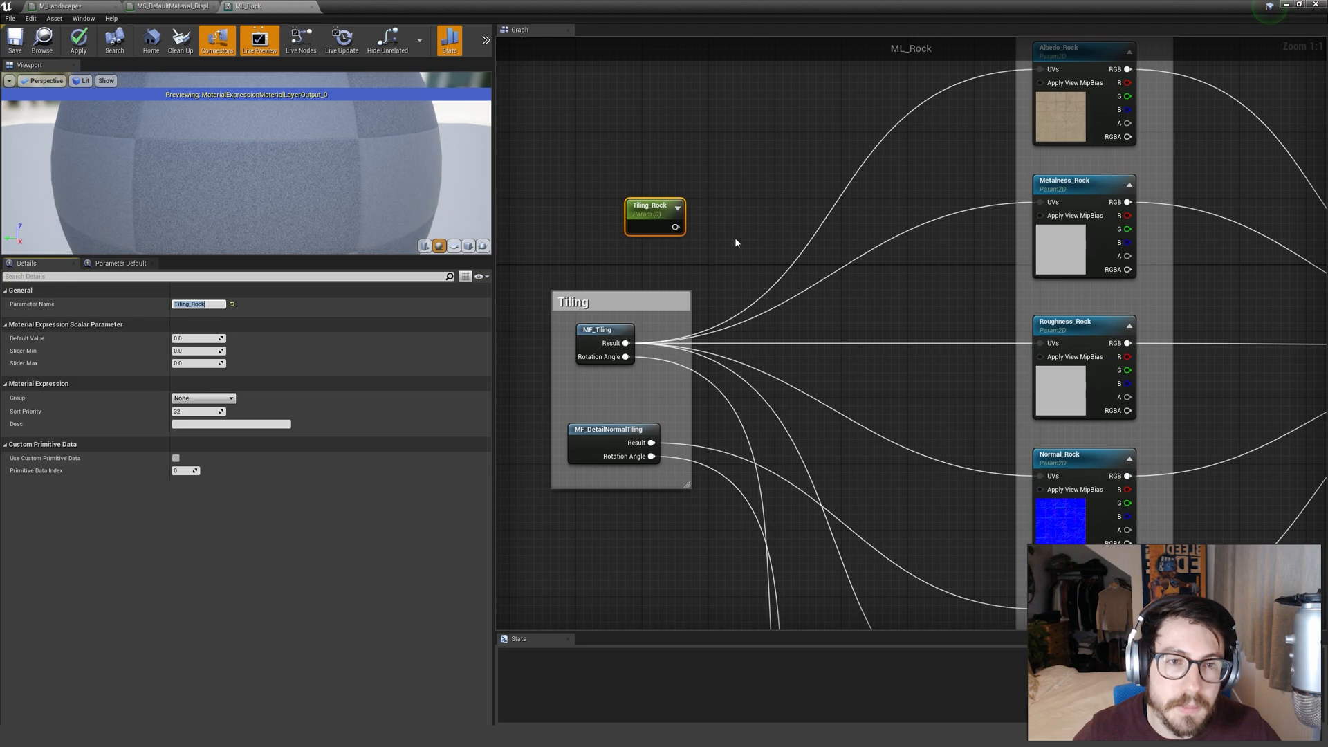
pyautogui.click(736, 237)
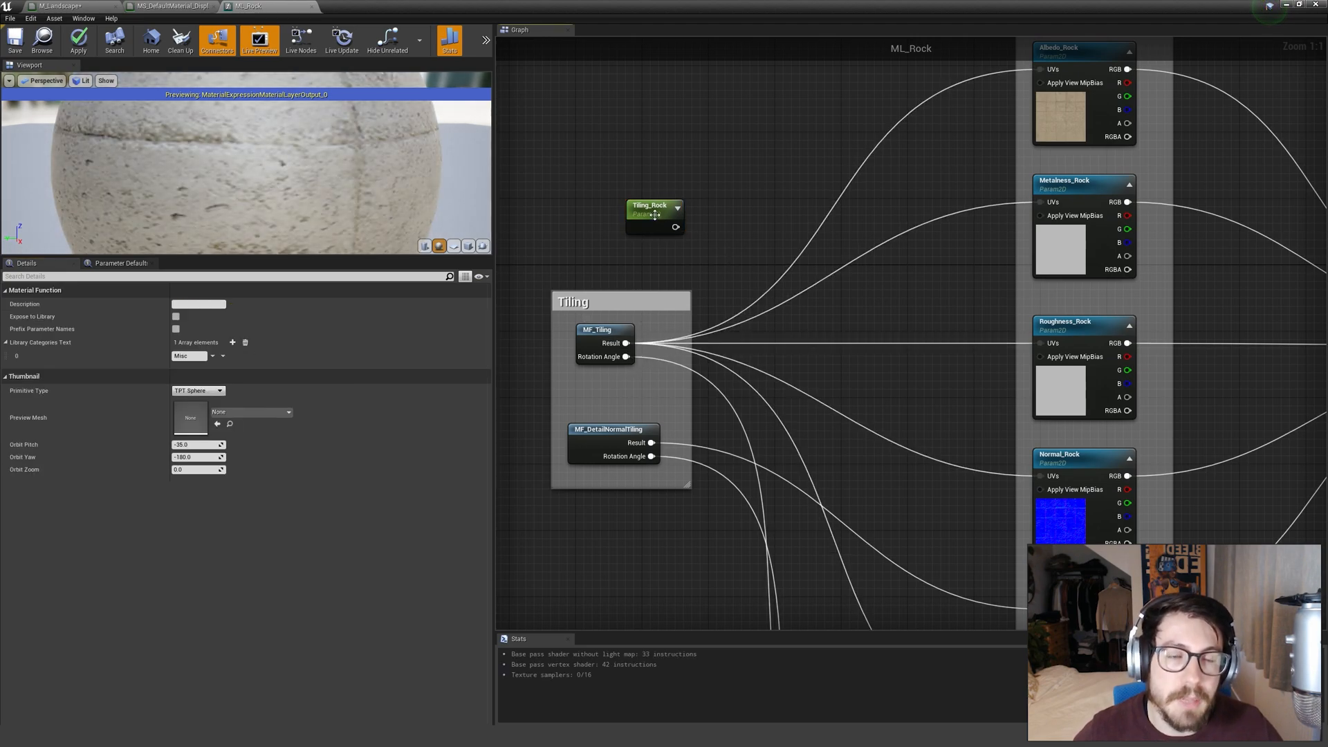
# Move the Tiling_Rock parameter farther from the textures and add a Multiply node beside it.
pyautogui.rightClick(710, 243)
pyautogui.moveTo(655, 217); pyautogui.dragTo(598, 199)
pyautogui.click(692, 212)
pyautogui.press('m')
pyautogui.click(699, 210)
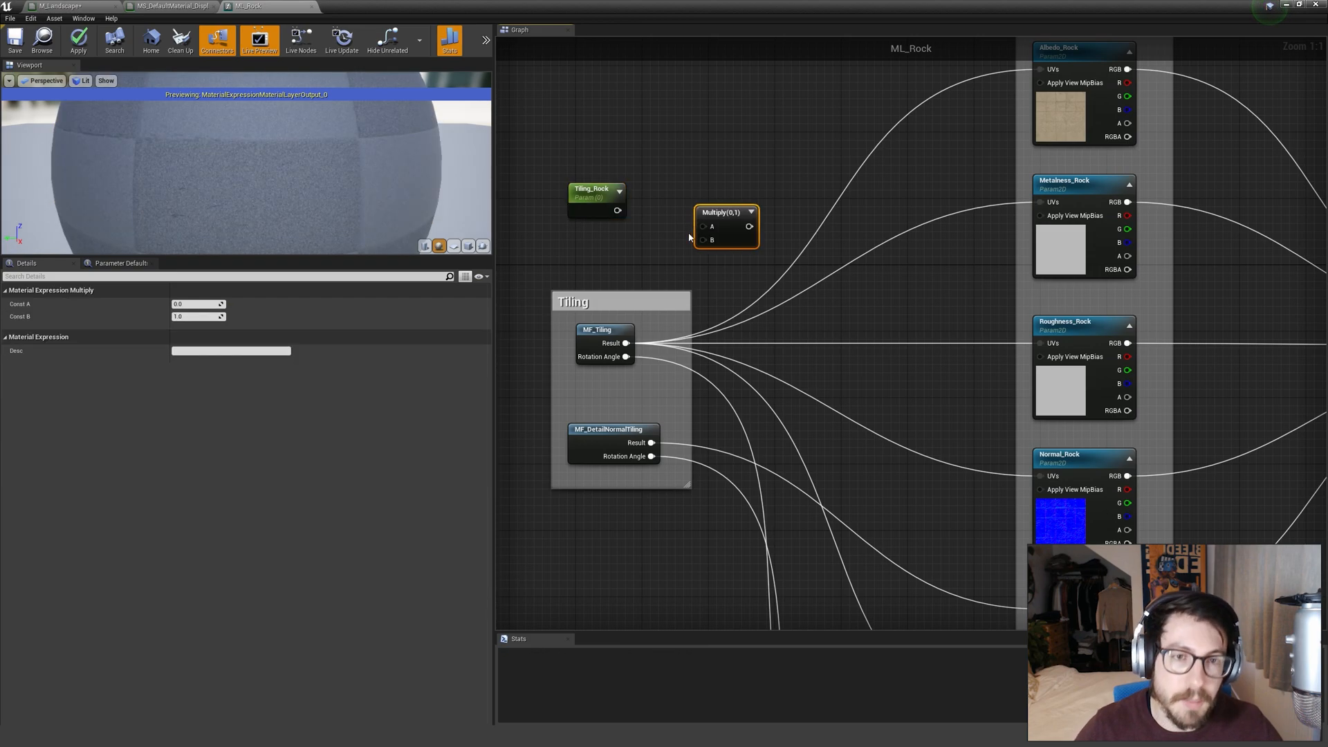
# Transfer all of MF_Tiling's Result connections to the Multiply node's output and line the node up with Tiling_Rock.
pyautogui.moveTo(626, 344)
pyautogui.keyDown('ctrl'); pyautogui.mouseDown()
pyautogui.moveTo(777, 247)
pyautogui.moveTo(756, 221)
pyautogui.moveTo(629, 338)
pyautogui.mouseUp(); pyautogui.keyUp('ctrl')
pyautogui.keyDown('ctrl'); pyautogui.moveTo(625, 343); pyautogui.dragTo(749, 226); pyautogui.keyUp('ctrl')
pyautogui.click(775, 317)
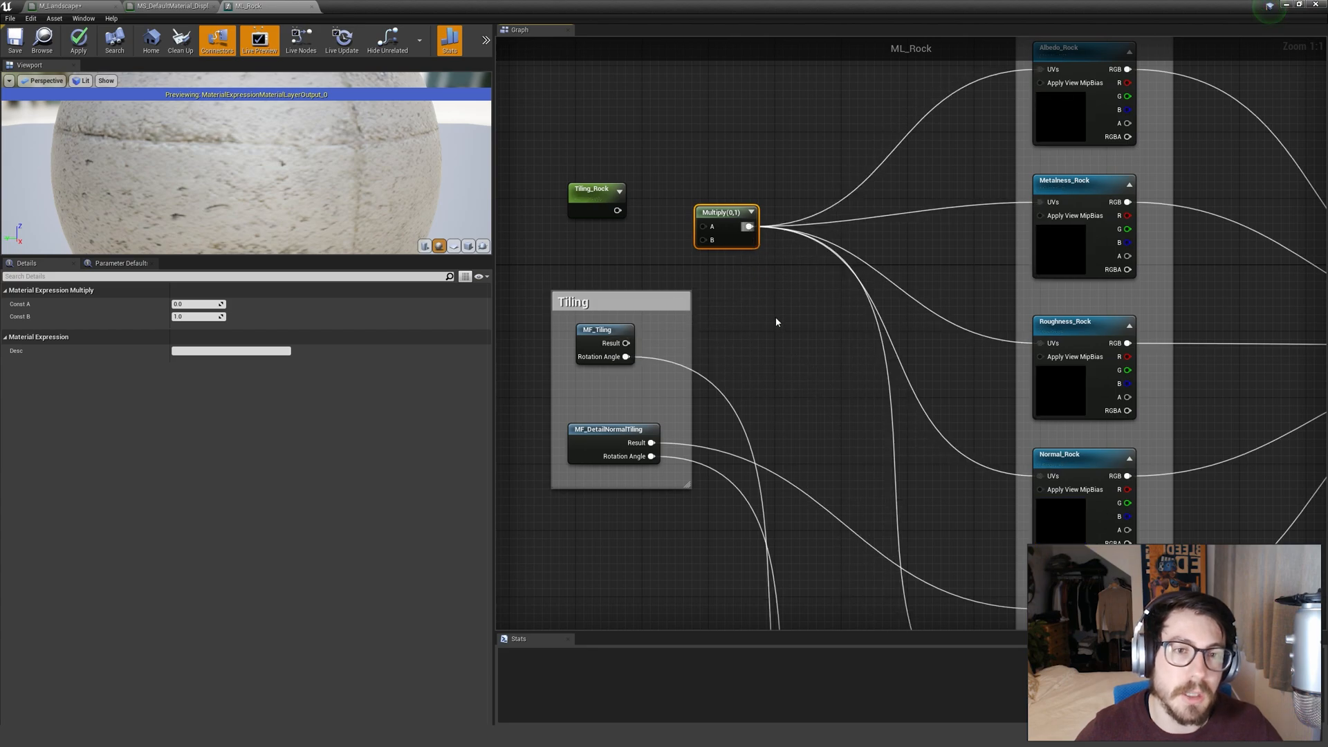
pyautogui.moveTo(736, 240); pyautogui.dragTo(761, 225)
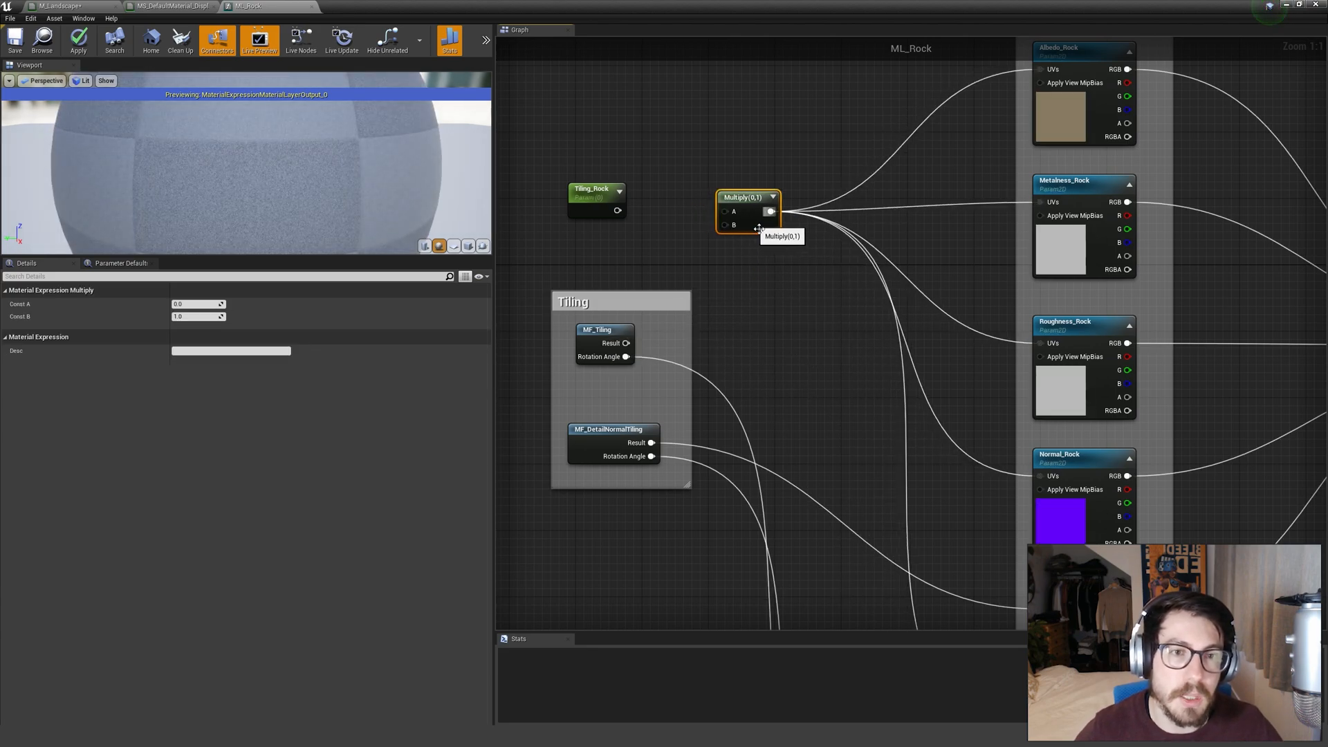
# Connect Tiling_Rock to the Multiply node's A input and MF_Tiling's Result to its B input.
pyautogui.click(685, 235)
pyautogui.moveTo(618, 211); pyautogui.dragTo(725, 211)
pyautogui.moveTo(618, 345); pyautogui.dragTo(725, 225)
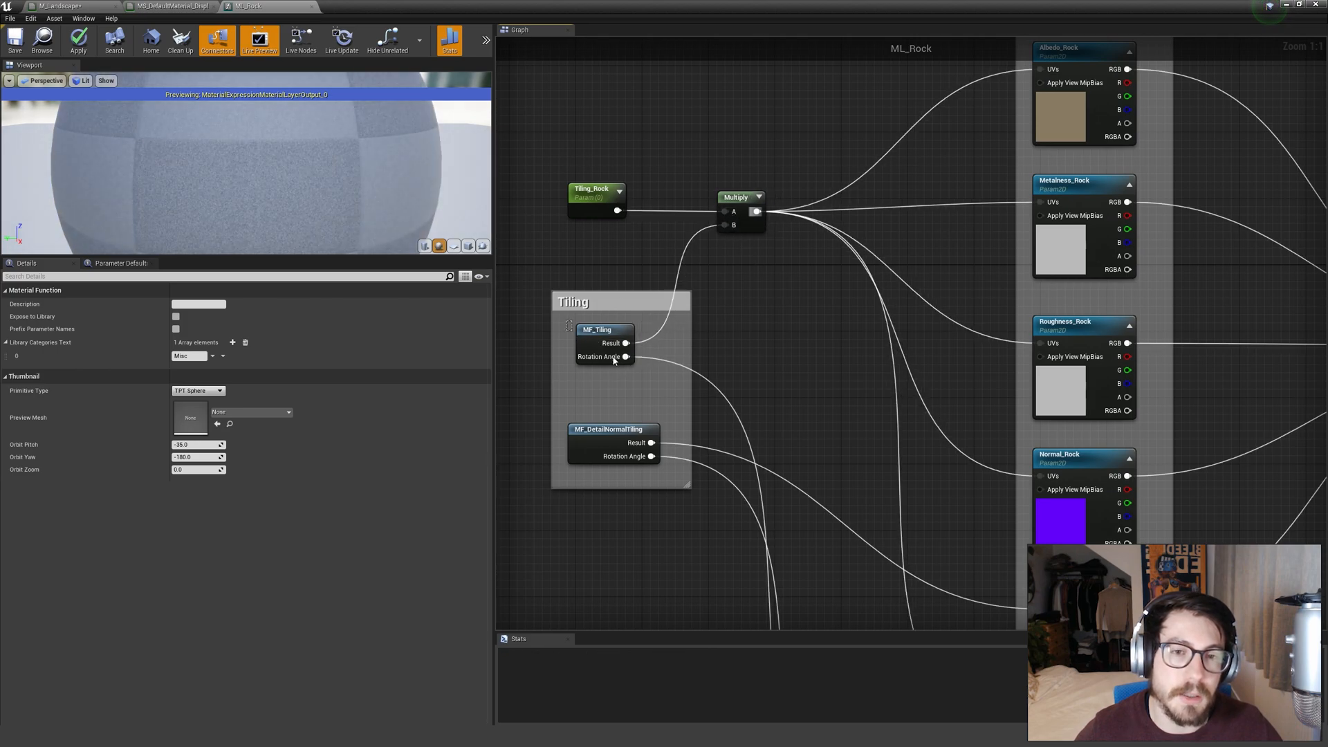
# Set the Tiling_Rock parameter's default value to 1.
pyautogui.moveTo(753, 293); pyautogui.dragTo(763, 341, button='right')
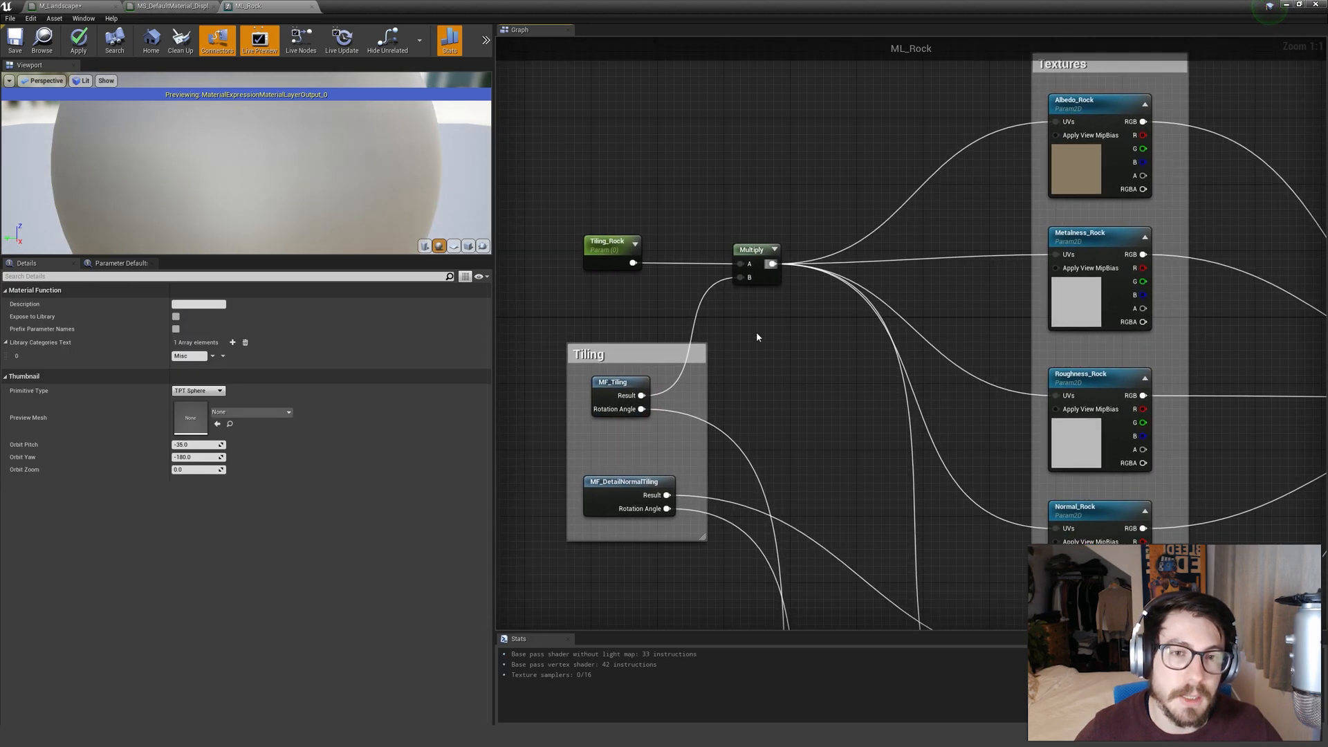
pyautogui.click(612, 251)
pyautogui.click(199, 339)
pyautogui.write('1')
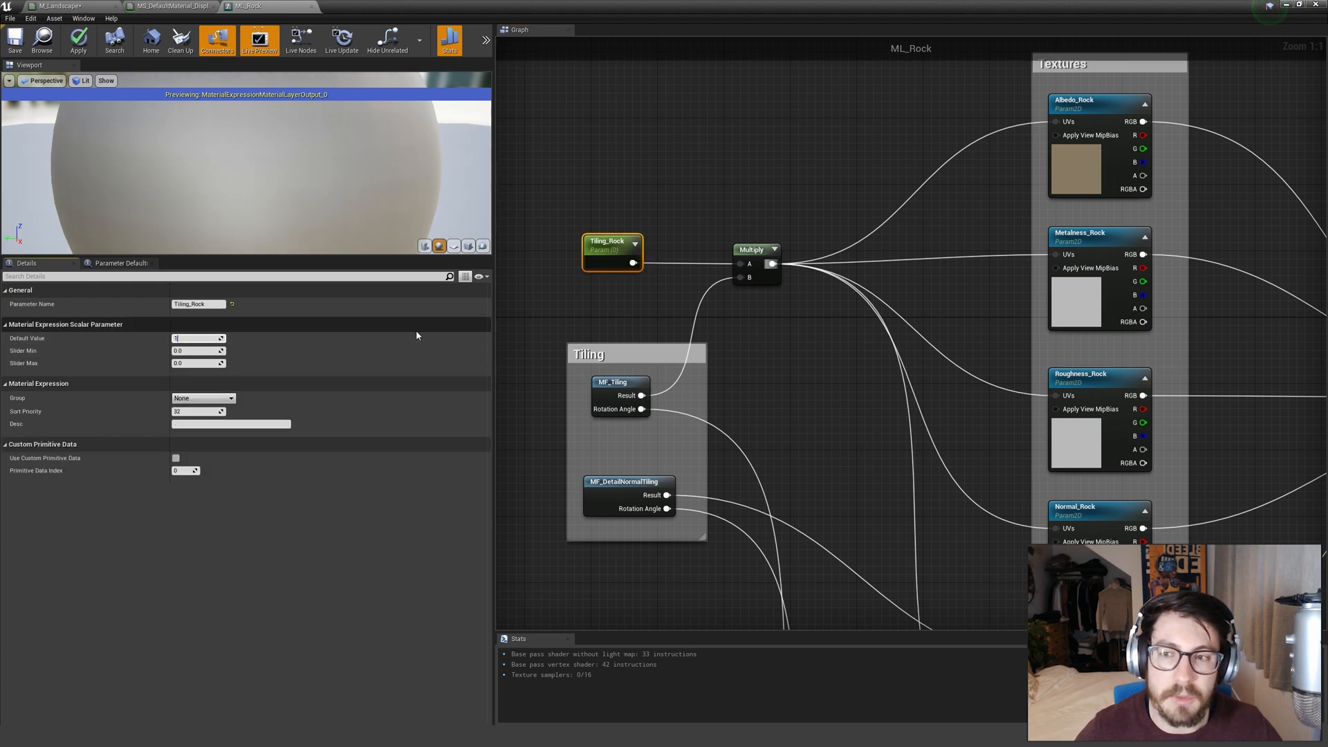
pyautogui.click(770, 368)
# Lower the Tiling_Rock parameter's default value to a fraction below 1.
pyautogui.moveTo(770, 368); pyautogui.dragTo(770, 265, button='right')
pyautogui.scroll(-2, 770, 265)
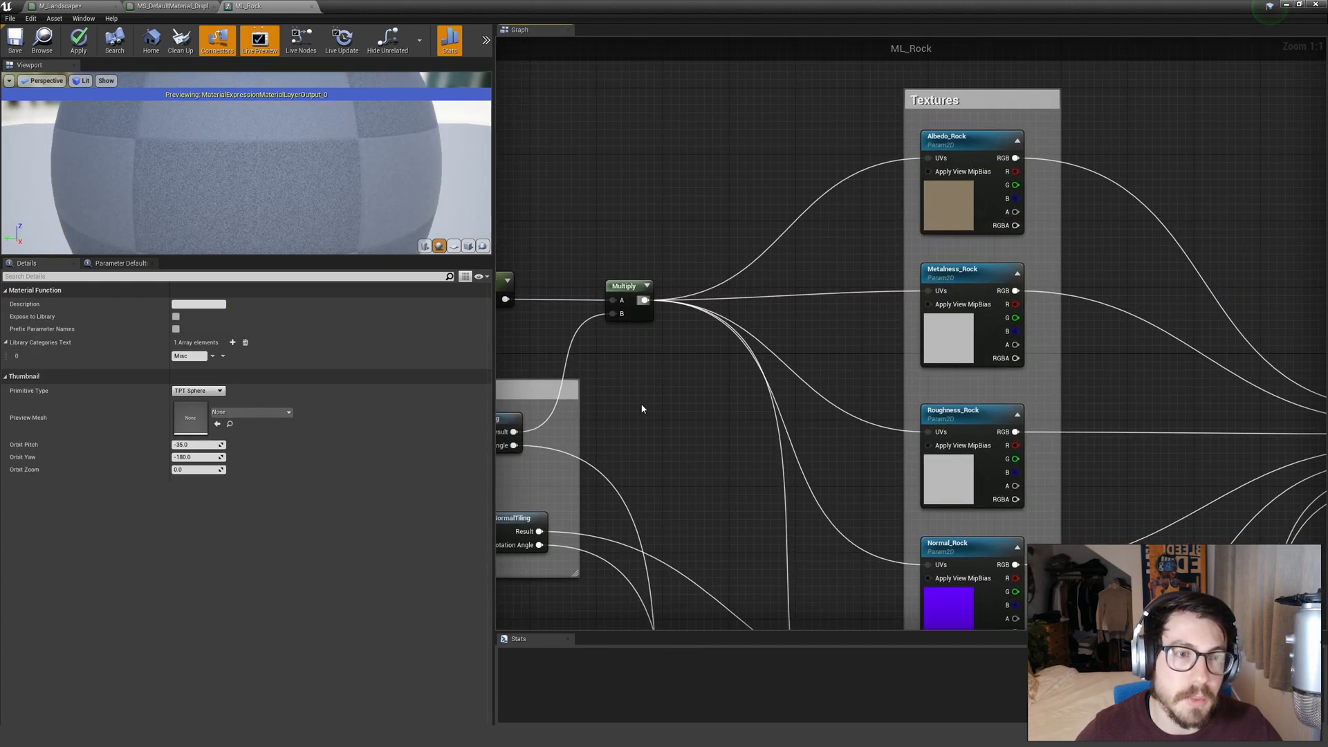
pyautogui.moveTo(740, 217); pyautogui.dragTo(741, 300, button='right')
pyautogui.scroll(2, 652, 286)
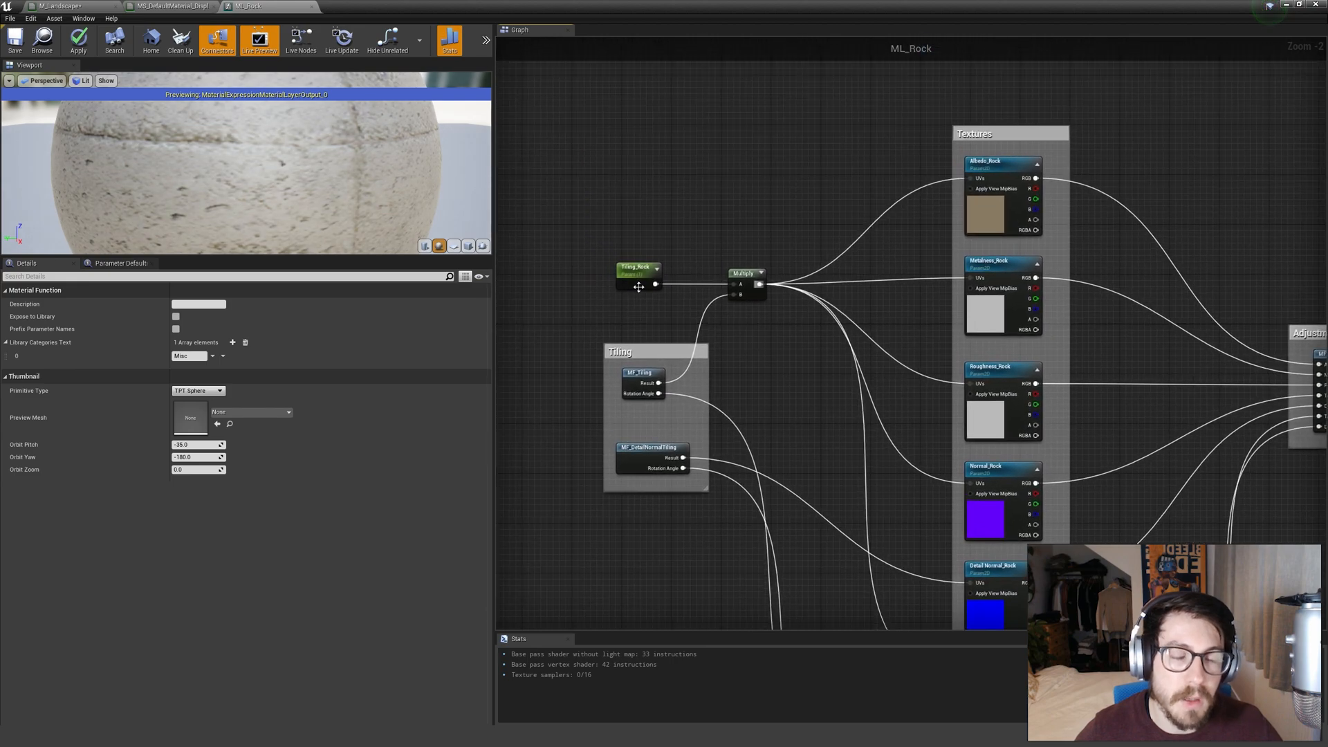
pyautogui.moveTo(828, 370)
pyautogui.mouseDown(button='right')
pyautogui.moveTo(795, 375)
pyautogui.moveTo(813, 356)
pyautogui.mouseUp(button='right')
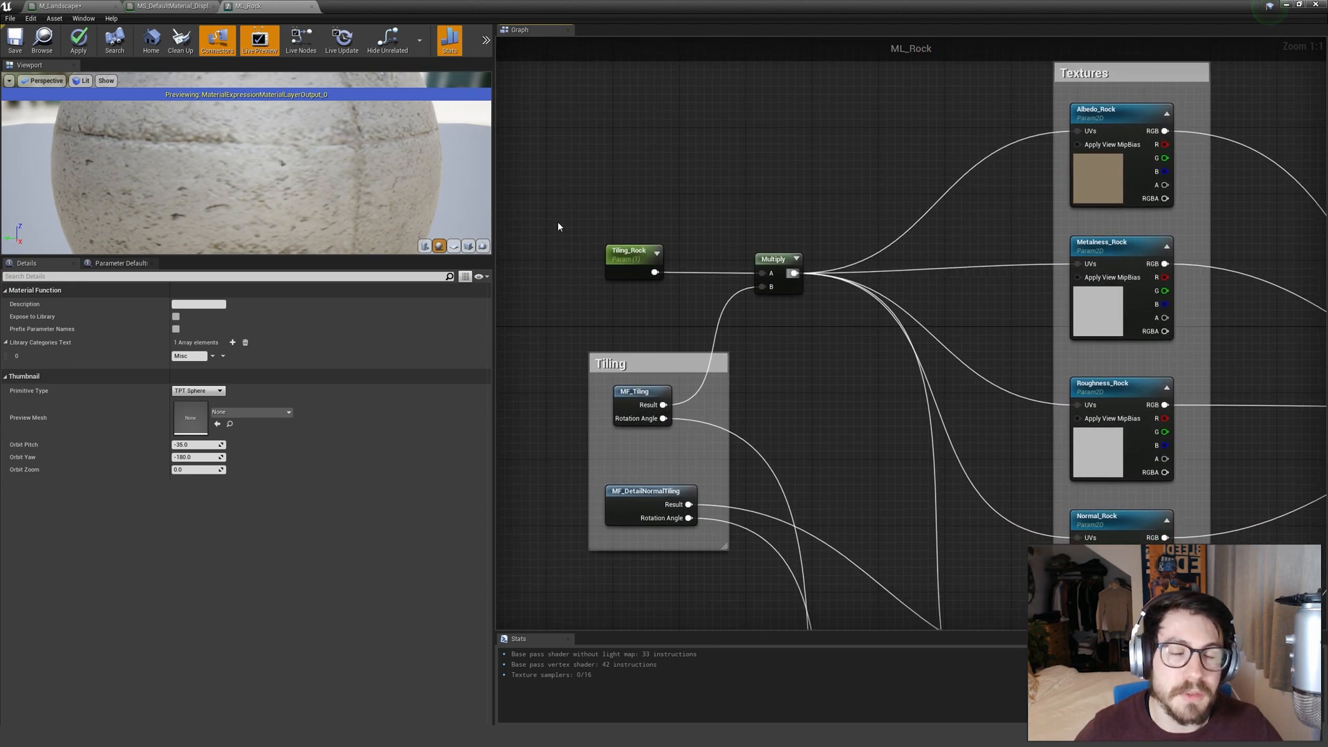
pyautogui.moveTo(692, 299); pyautogui.dragTo(692, 299)
pyautogui.moveTo(828, 371); pyautogui.dragTo(782, 361, button='right')
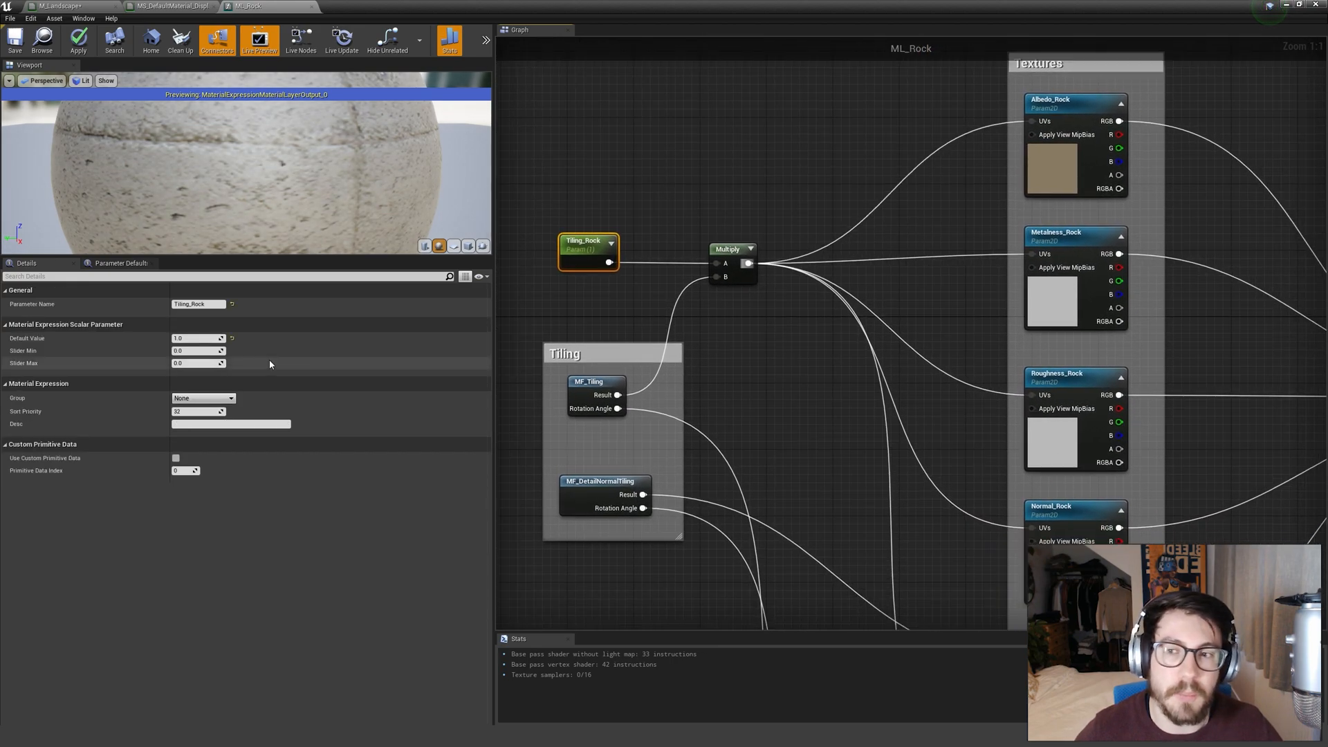
pyautogui.click(197, 328)
pyautogui.click(199, 337)
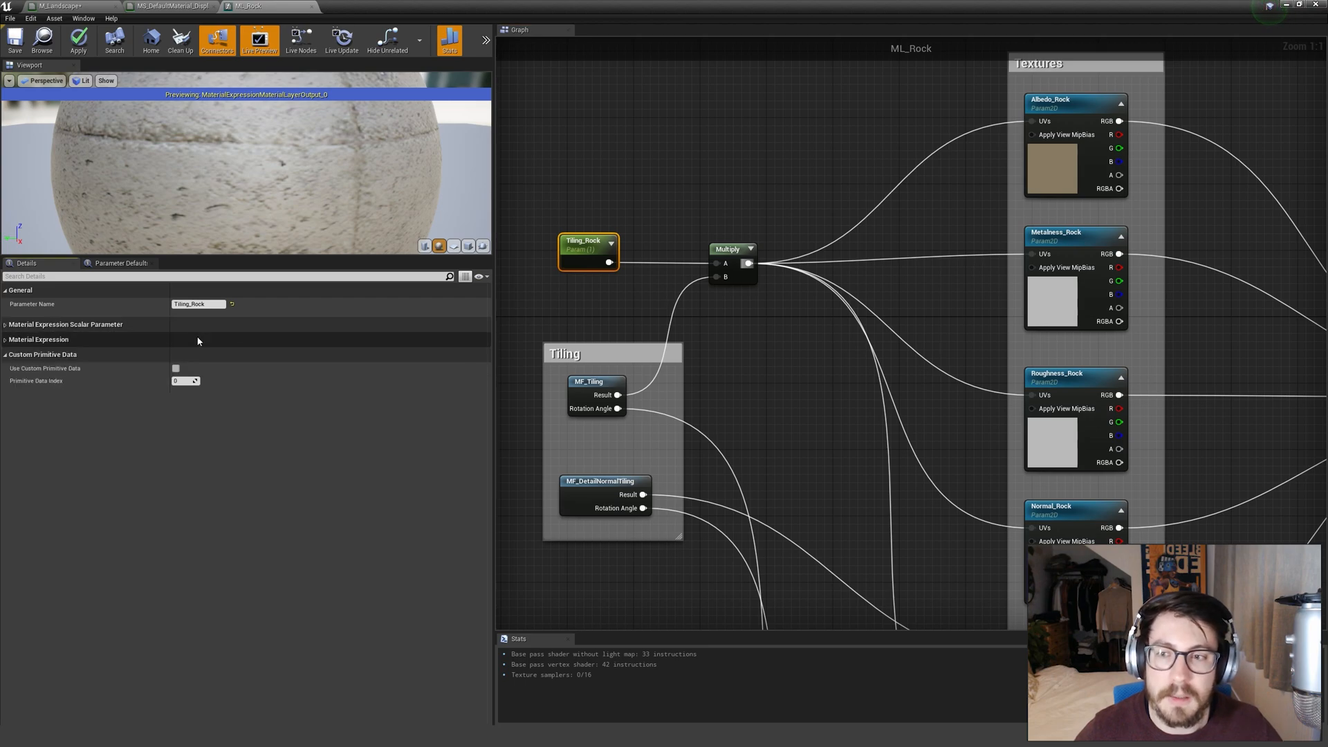
pyautogui.click(203, 325)
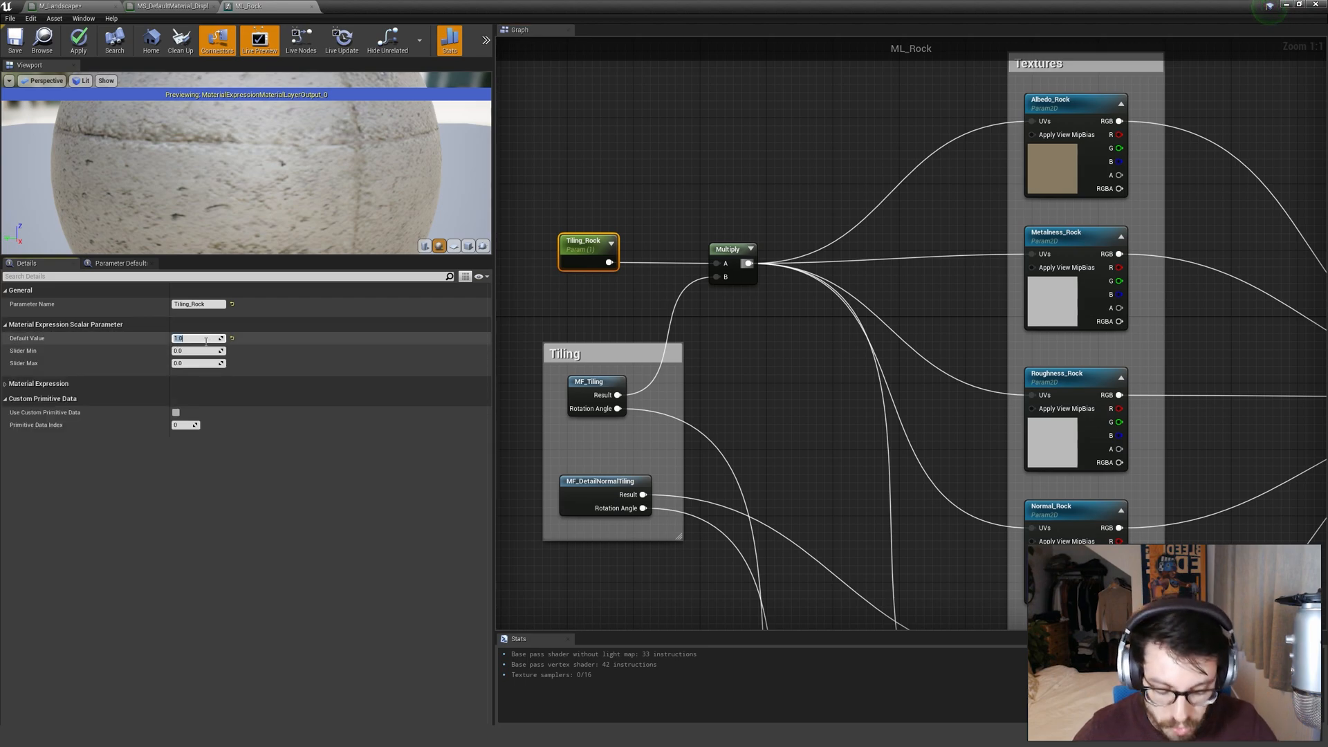
pyautogui.press('Return')
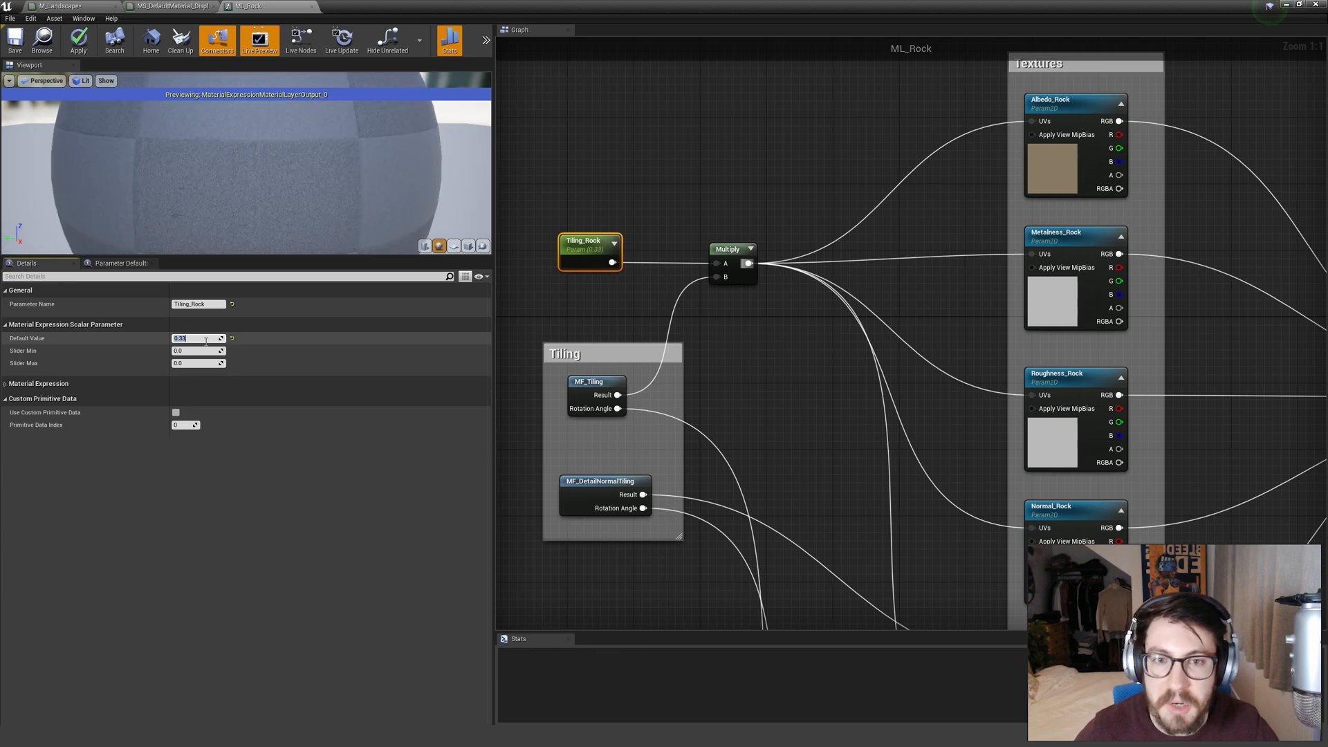
pyautogui.click(783, 320)
pyautogui.scroll(-1, 783, 320)
pyautogui.moveTo(742, 386); pyautogui.dragTo(748, 320, button='right')
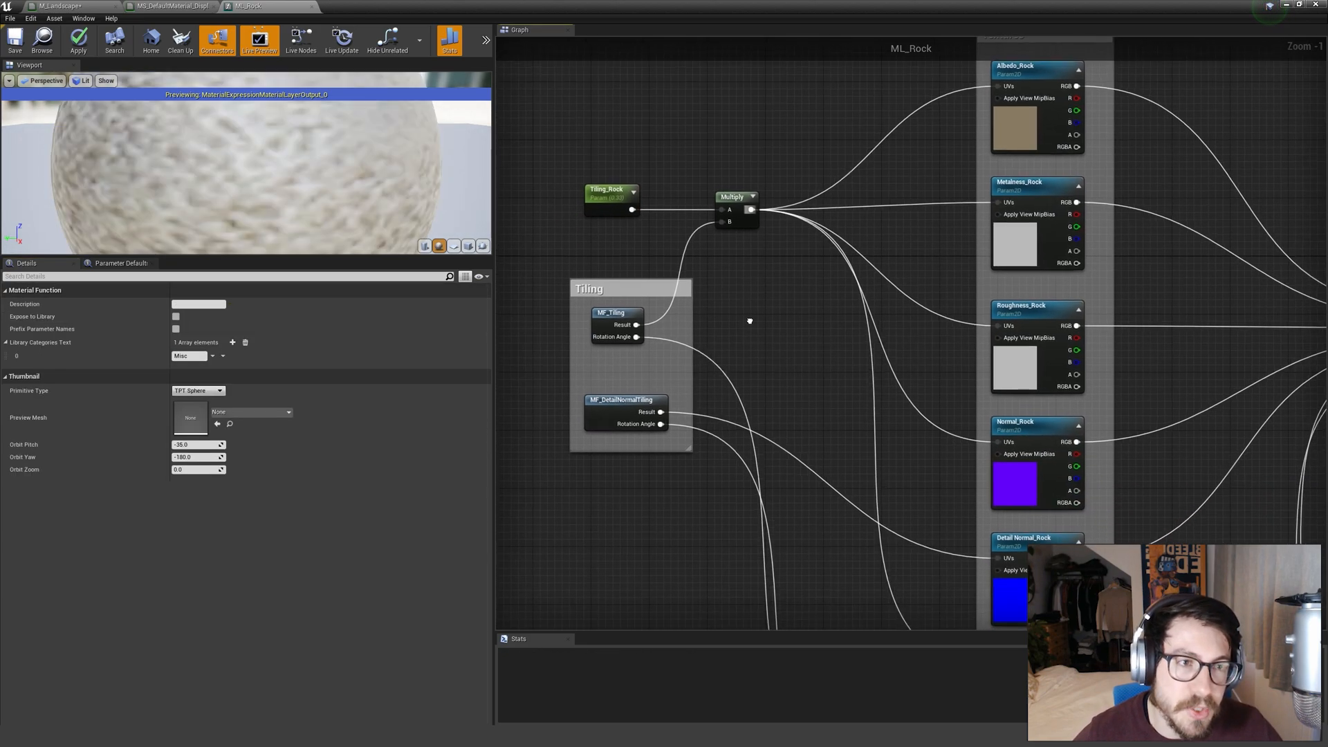
pyautogui.moveTo(644, 218); pyautogui.dragTo(640, 242)
pyautogui.click(640, 243)
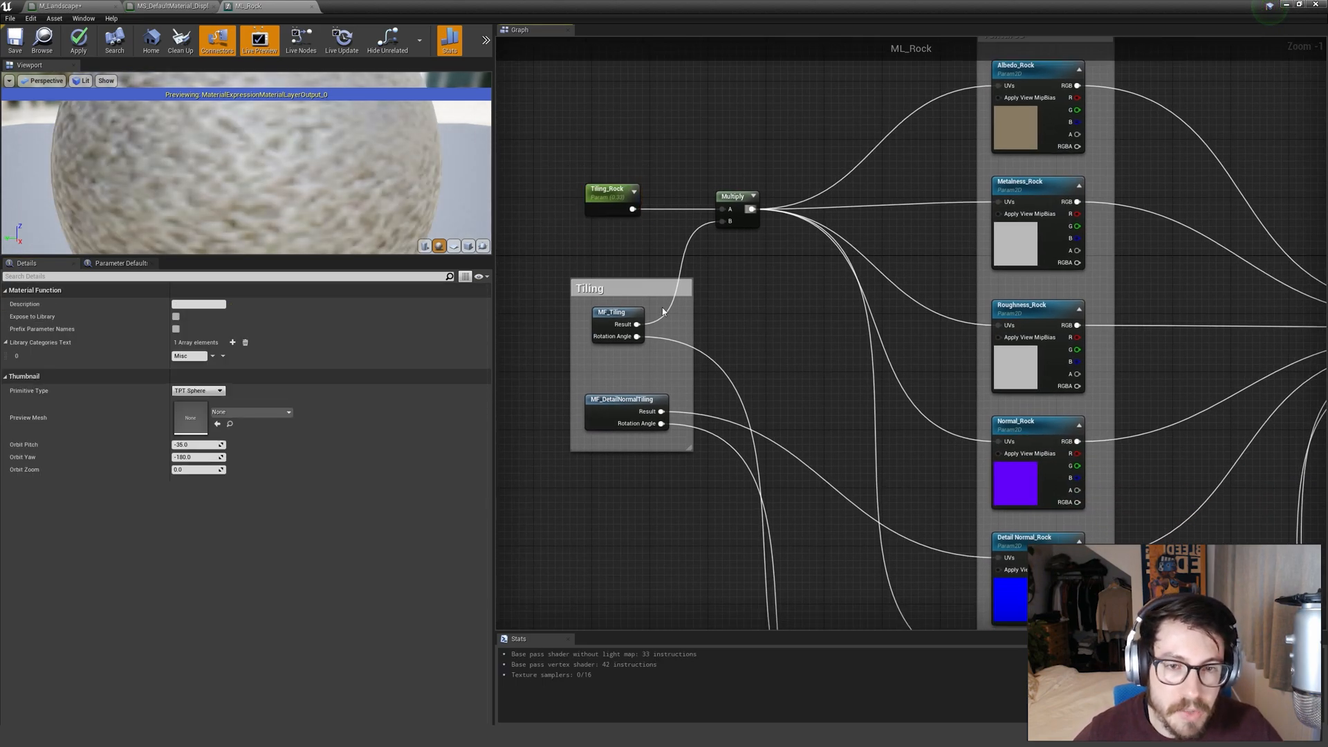
pyautogui.scroll(-1, 659, 308)
pyautogui.moveTo(765, 347); pyautogui.dragTo(755, 165, button='right')
pyautogui.moveTo(745, 220); pyautogui.dragTo(868, 347, button='right')
pyautogui.scroll(2, 681, 246)
pyautogui.moveTo(892, 294); pyautogui.dragTo(928, 330, button='right')
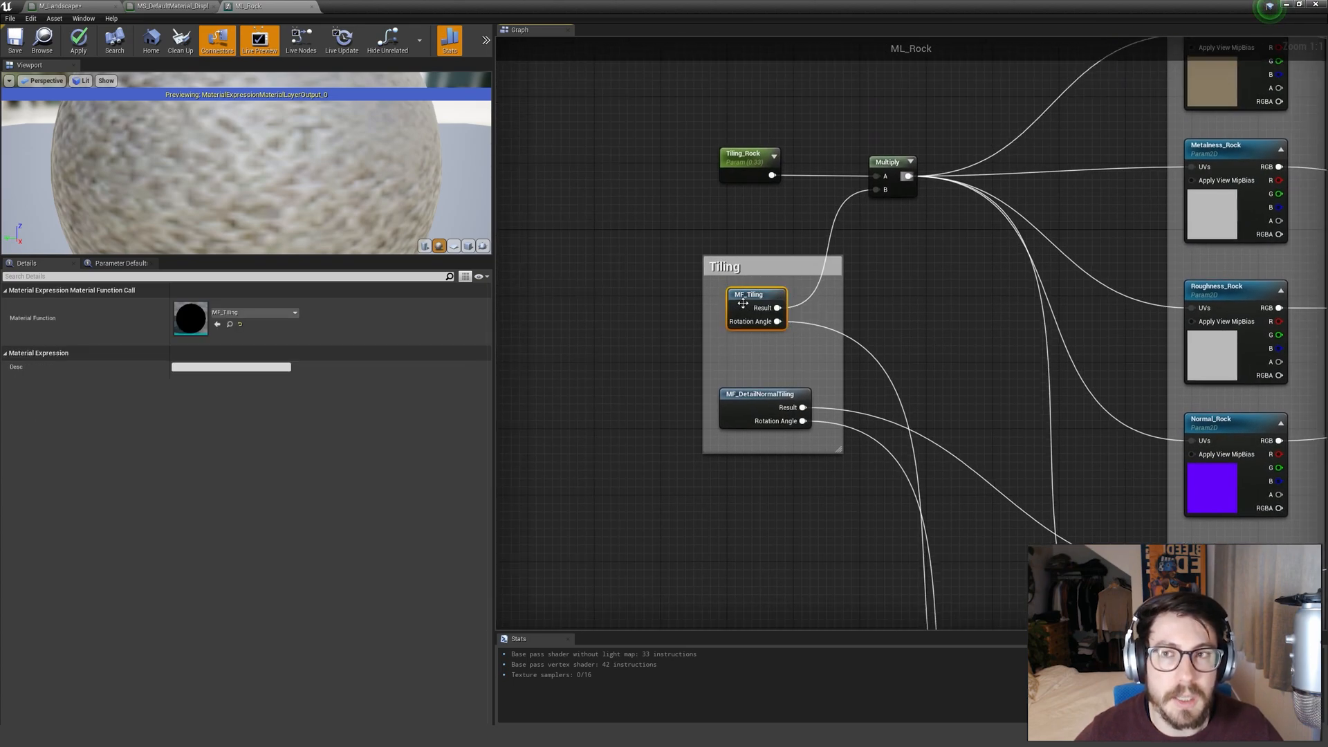
# Open the MF_Tiling material function and look over its tiling, offset and rotation nodes.
pyautogui.doubleClick(747, 303)
pyautogui.click(582, 267)
pyautogui.scroll(-3, 602, 280)
pyautogui.moveTo(606, 284); pyautogui.dragTo(980, 199, button='right')
pyautogui.scroll(3, 803, 270)
pyautogui.moveTo(633, 180); pyautogui.dragTo(791, 484)
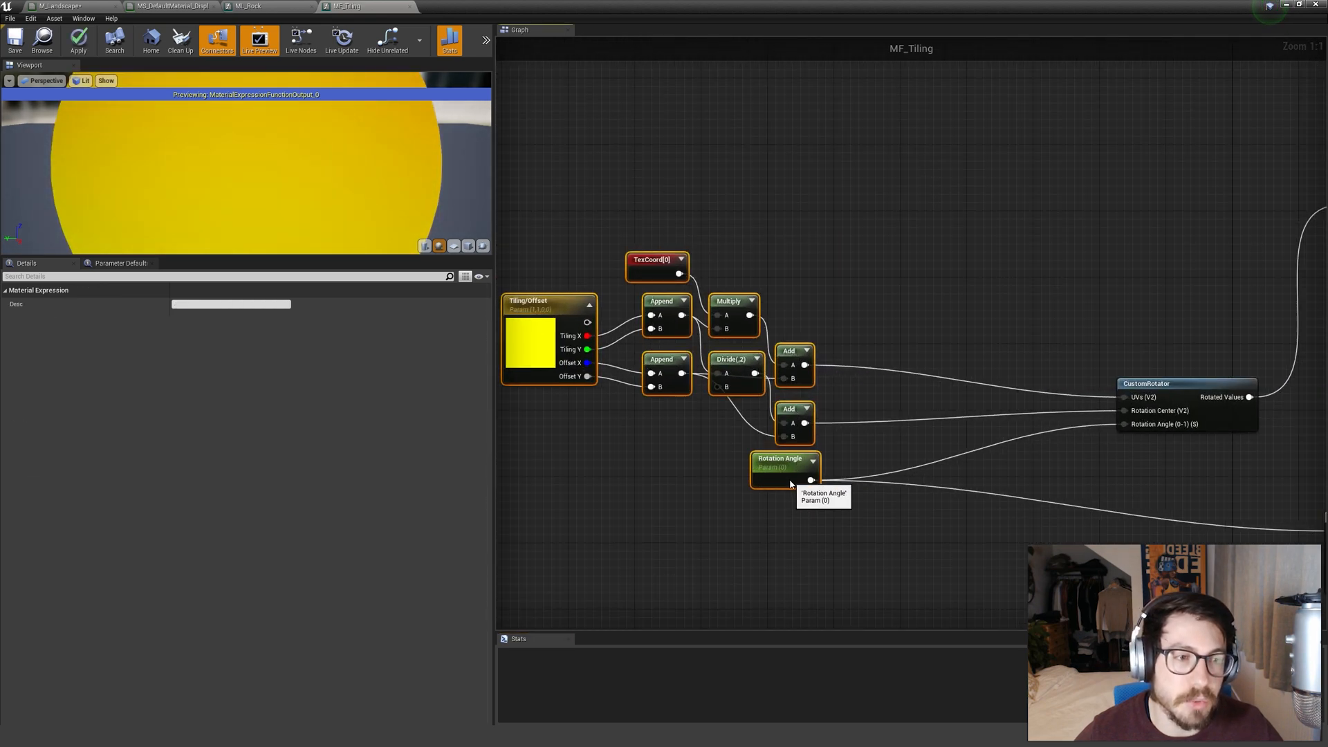
pyautogui.click(933, 505)
# Add a FunctionInput node to MF_Tiling below Rotation Angle and set its input type to Scalar.
pyautogui.scroll(-3, 933, 505)
pyautogui.scroll(3, 930, 388)
pyautogui.rightClick(714, 407)
pyautogui.write('input')
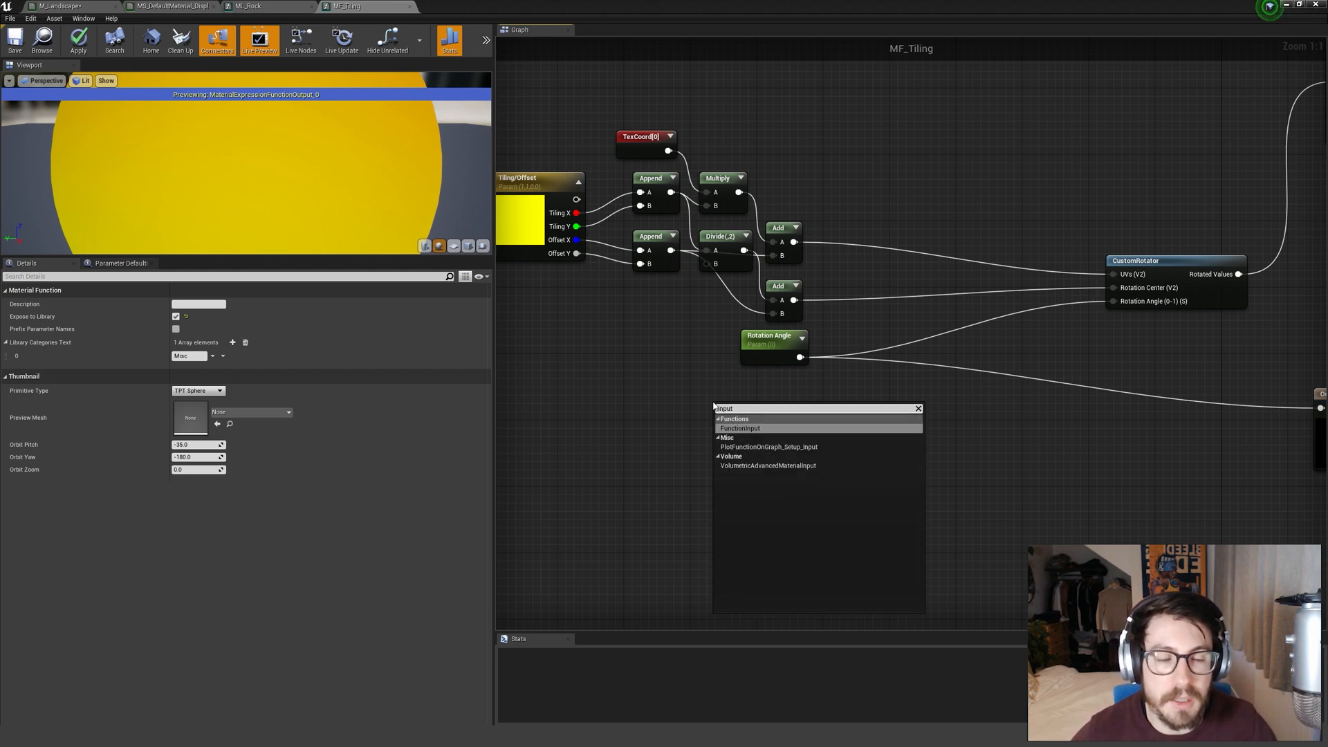
pyautogui.click(740, 428)
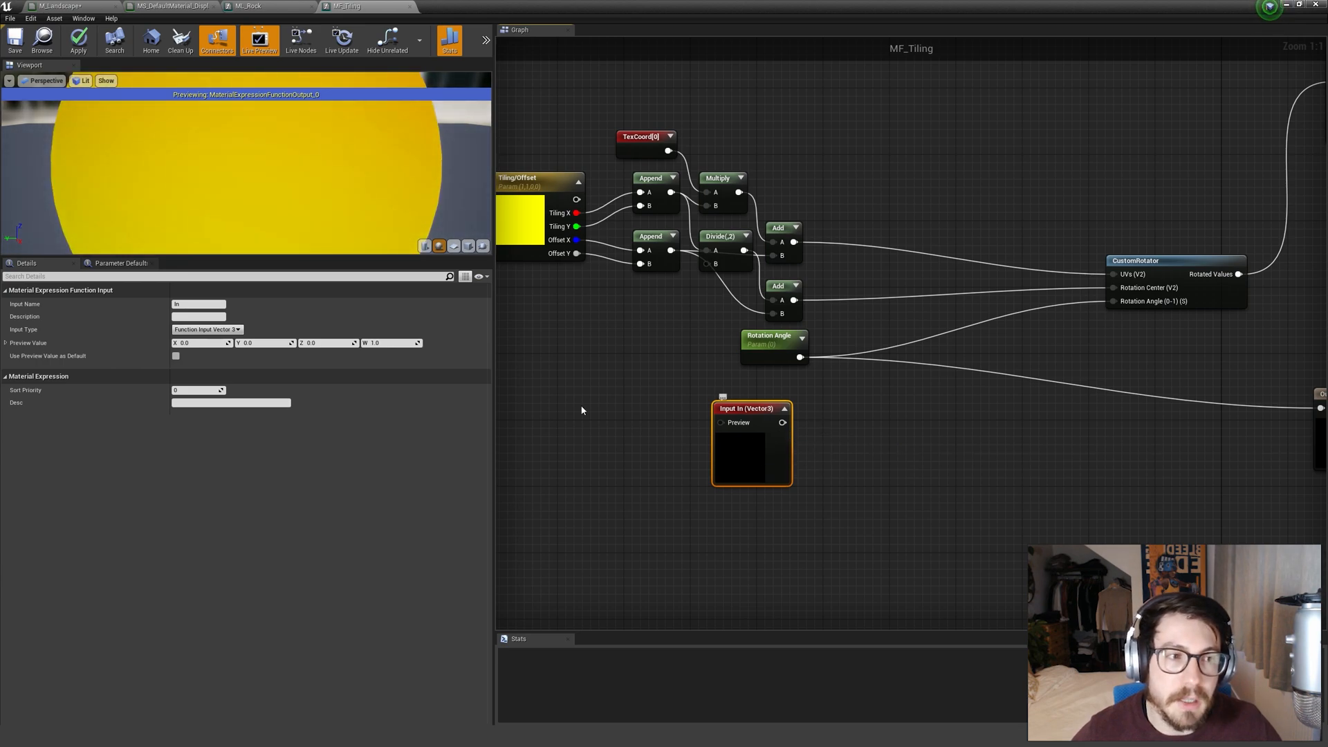
pyautogui.click(211, 330)
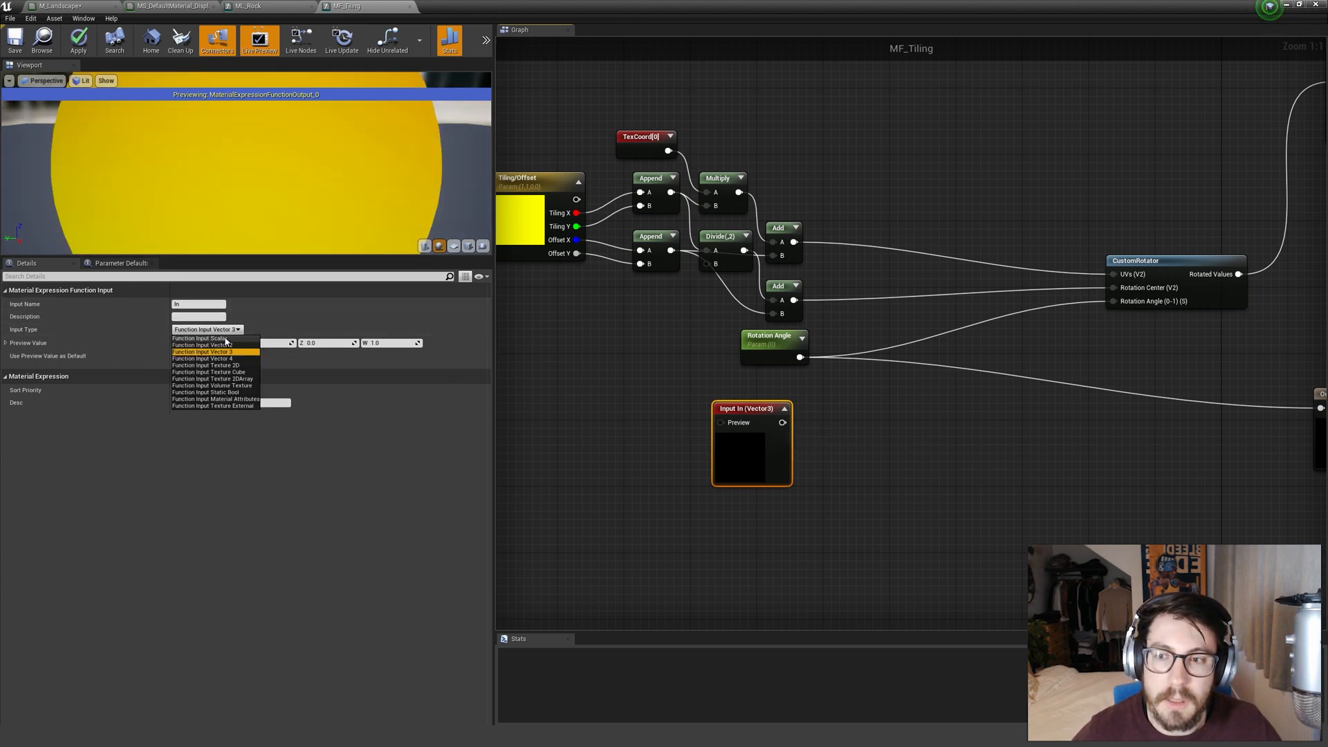
pyautogui.click(200, 338)
# Insert the function input after the Rotation Angle parameter, wiring the parameter to Preview and moving its outgoing connections to the input's output.
pyautogui.moveTo(776, 420); pyautogui.dragTo(580, 415)
pyautogui.click(825, 443)
pyautogui.moveTo(673, 412); pyautogui.dragTo(889, 388)
pyautogui.click(783, 393)
pyautogui.keyDown('ctrl'); pyautogui.moveTo(800, 357); pyautogui.dragTo(860, 343); pyautogui.keyUp('ctrl')
# Name the scalar function input "Rotation Angle".
pyautogui.click(196, 304)
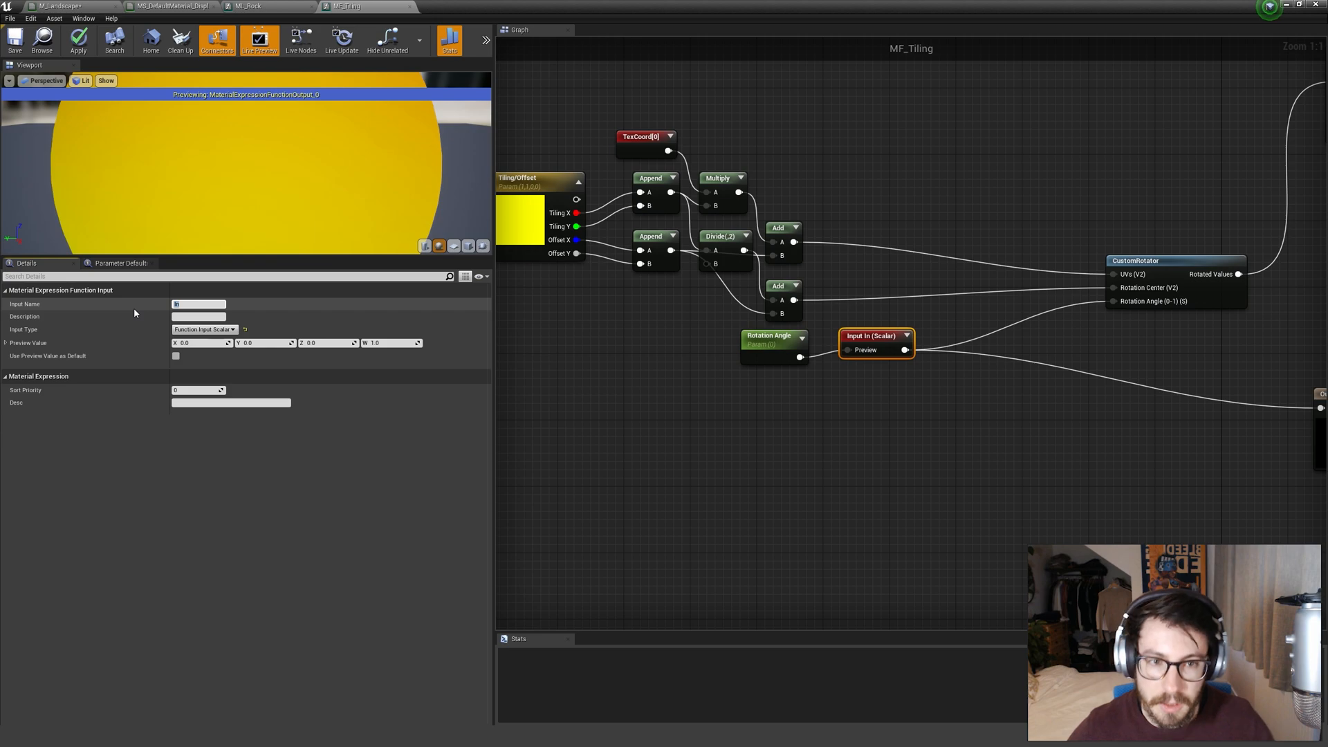
pyautogui.write('Rotation Angle')
pyautogui.press('Return')
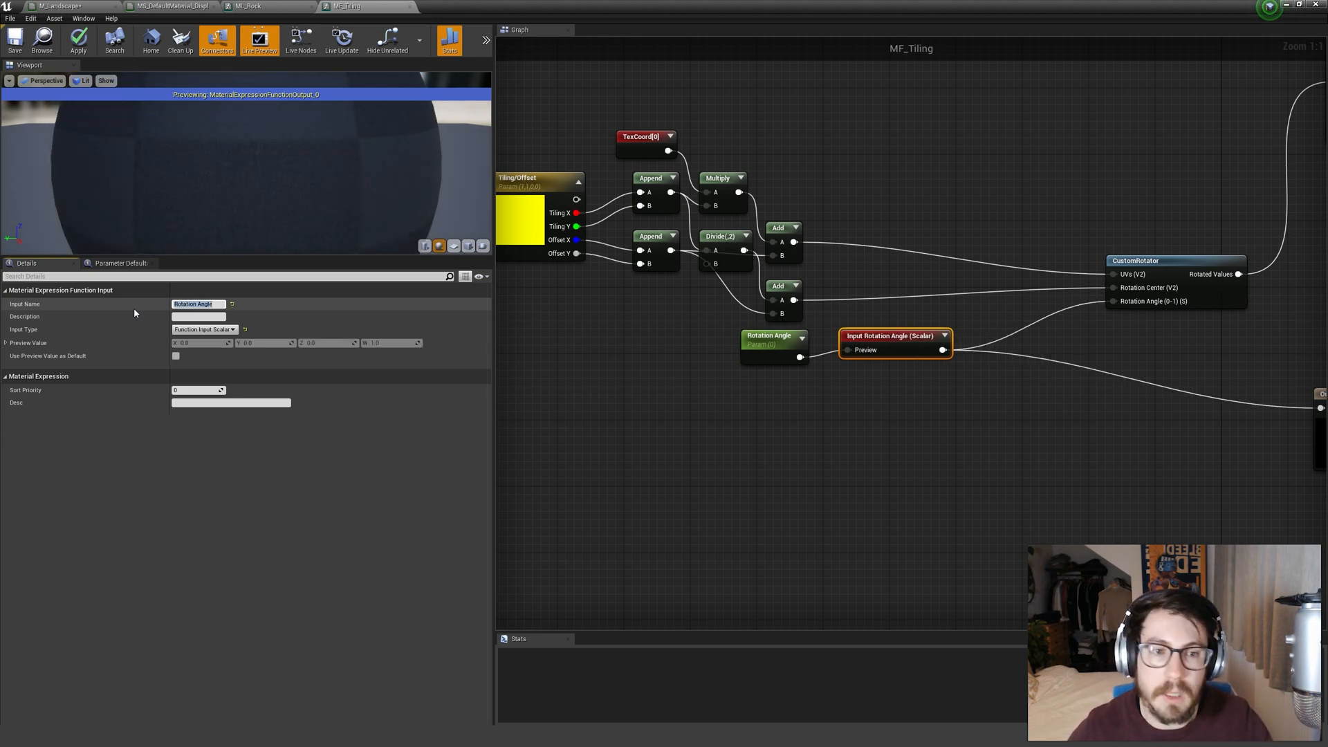
pyautogui.click(765, 432)
# Enable Use Preview Value as Default on the Rotation Angle function input and apply the MF_Tiling changes.
pyautogui.click(802, 356)
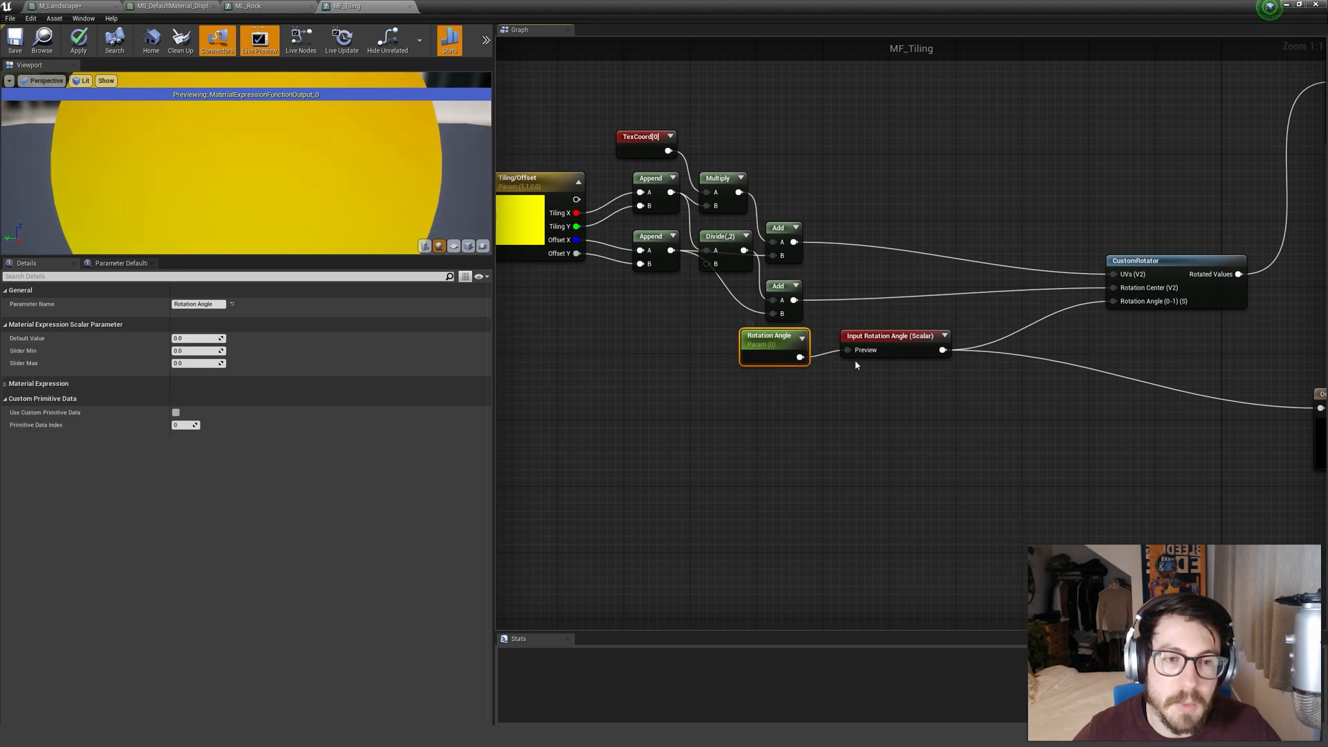
pyautogui.click(873, 344)
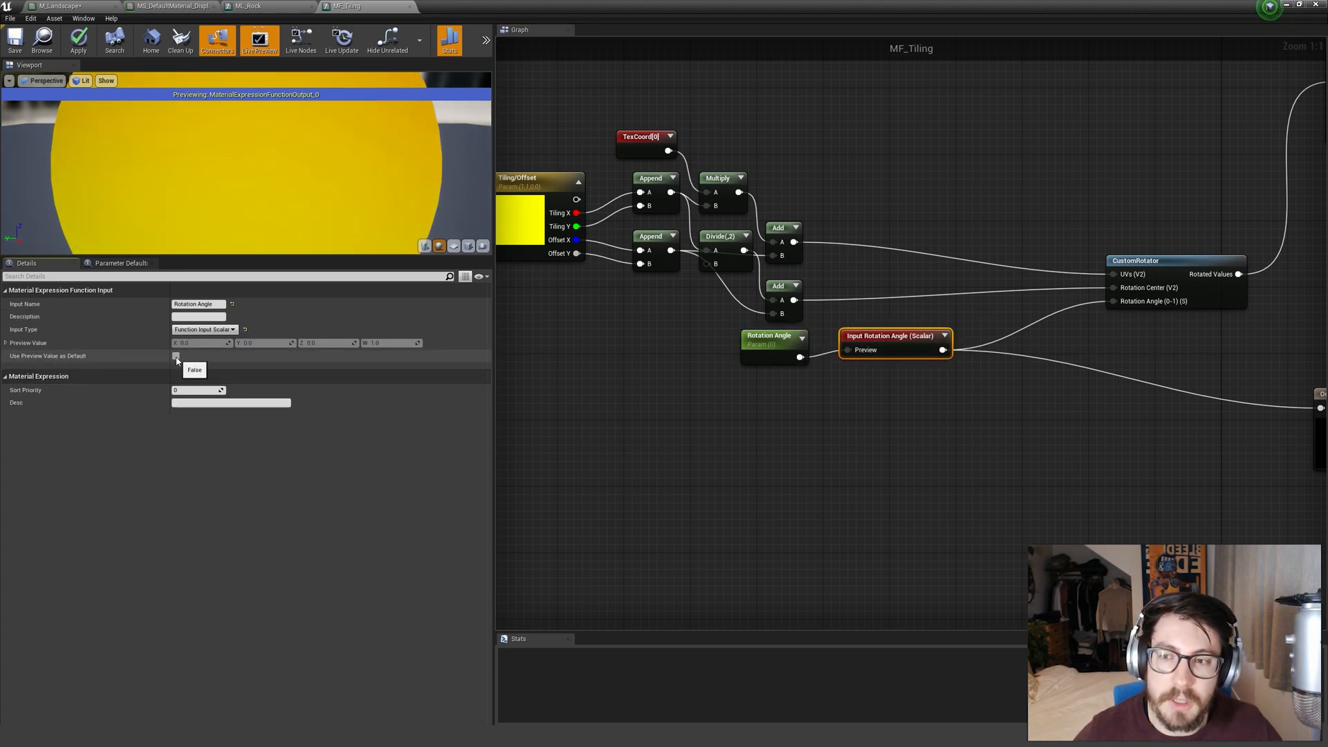
pyautogui.click(176, 357)
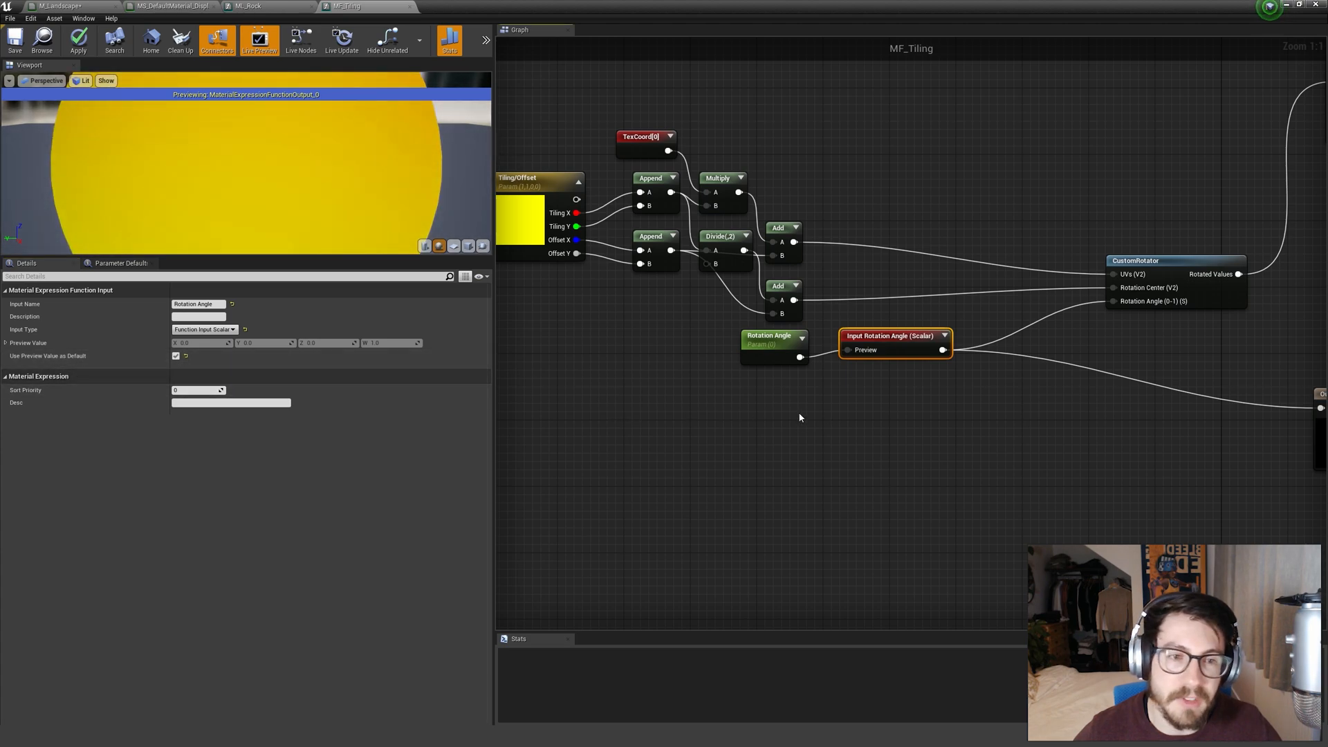
pyautogui.click(800, 418)
pyautogui.moveTo(800, 418); pyautogui.dragTo(738, 436, button='right')
pyautogui.click(78, 39)
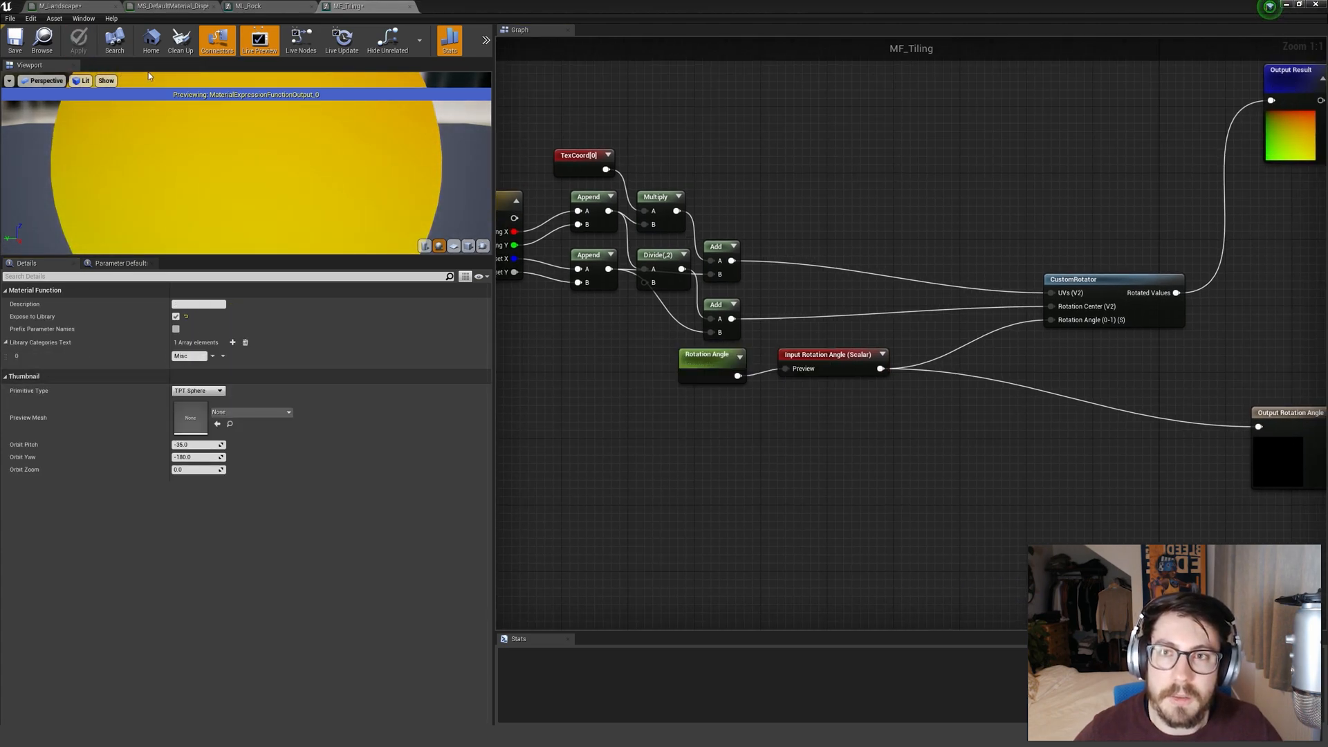
# Return to the ML_Rock graph, widen the Tiling comment box and shift it away from the Multiply node.
pyautogui.click(297, 8)
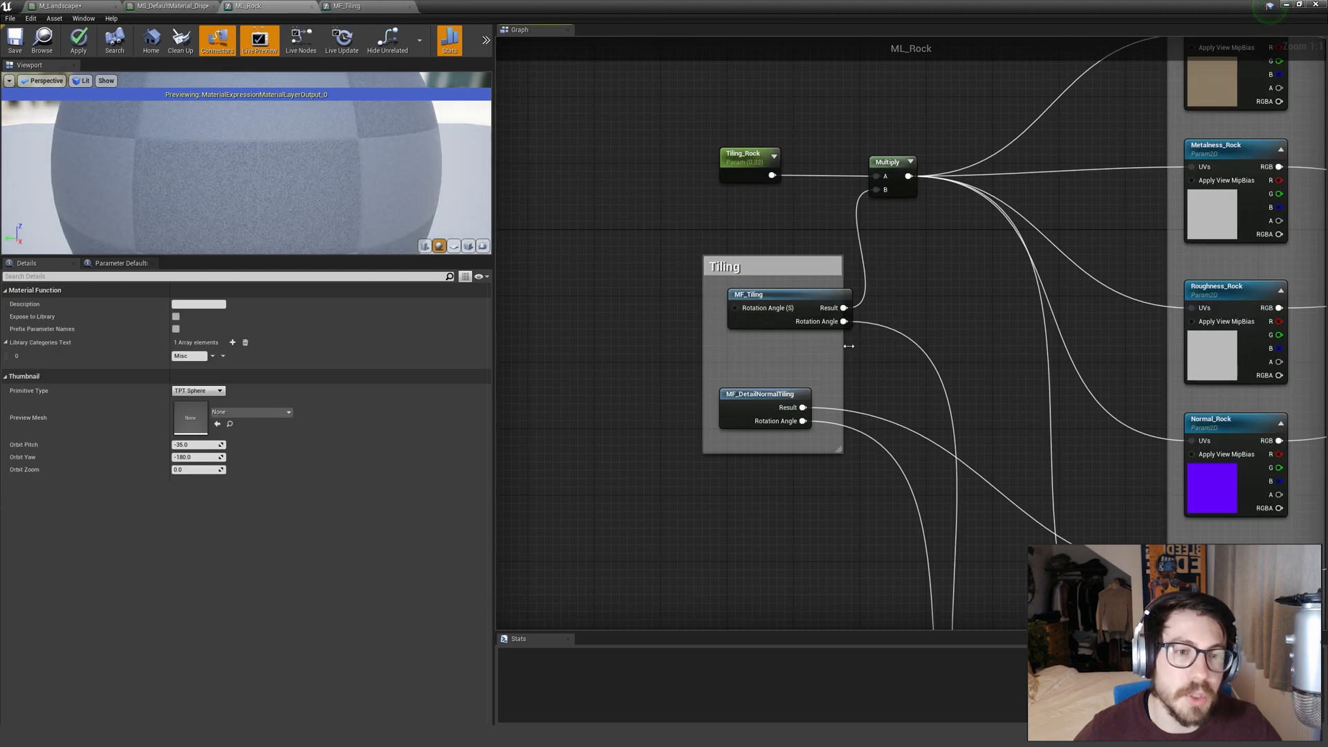
pyautogui.moveTo(849, 346); pyautogui.dragTo(912, 346)
pyautogui.moveTo(830, 281); pyautogui.dragTo(764, 282)
pyautogui.click(688, 149)
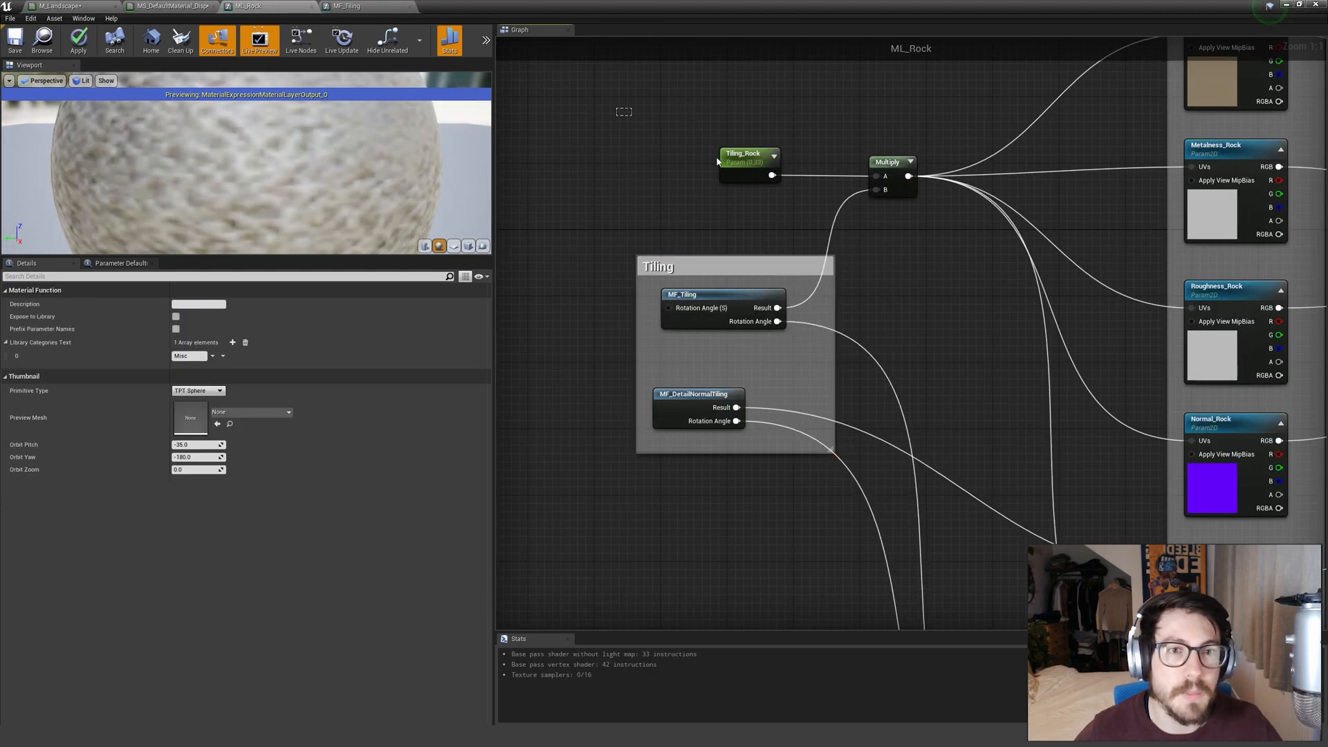
# Duplicate the Tiling_Rock parameter beside the Tiling group and rename the copy RotationAngle_Rock.
pyautogui.moveTo(687, 148); pyautogui.dragTo(756, 189)
pyautogui.hotkey('ctrl', 'c')
pyautogui.moveTo(502, 273); pyautogui.dragTo(595, 256, button='right')
pyautogui.hotkey('ctrl', 'v')
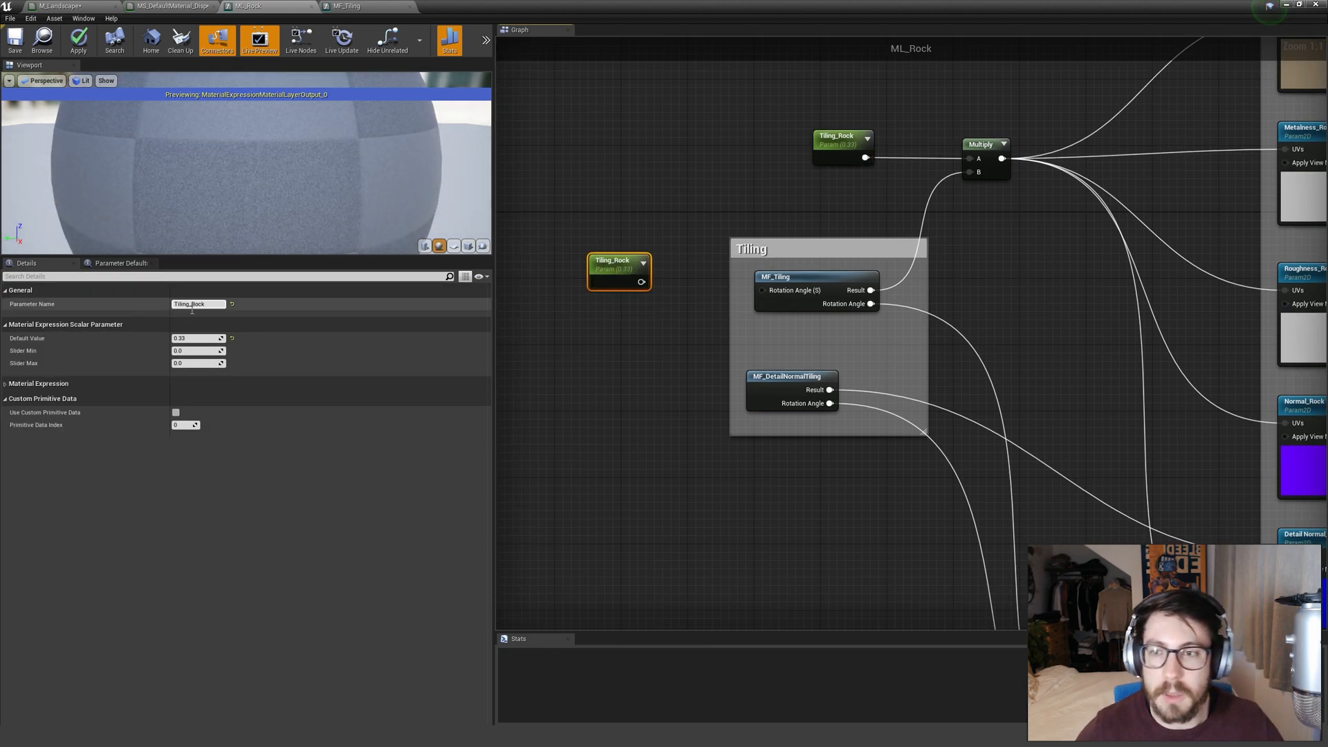
pyautogui.click(192, 305)
pyautogui.write('RotationAngle')
pyautogui.press('Return')
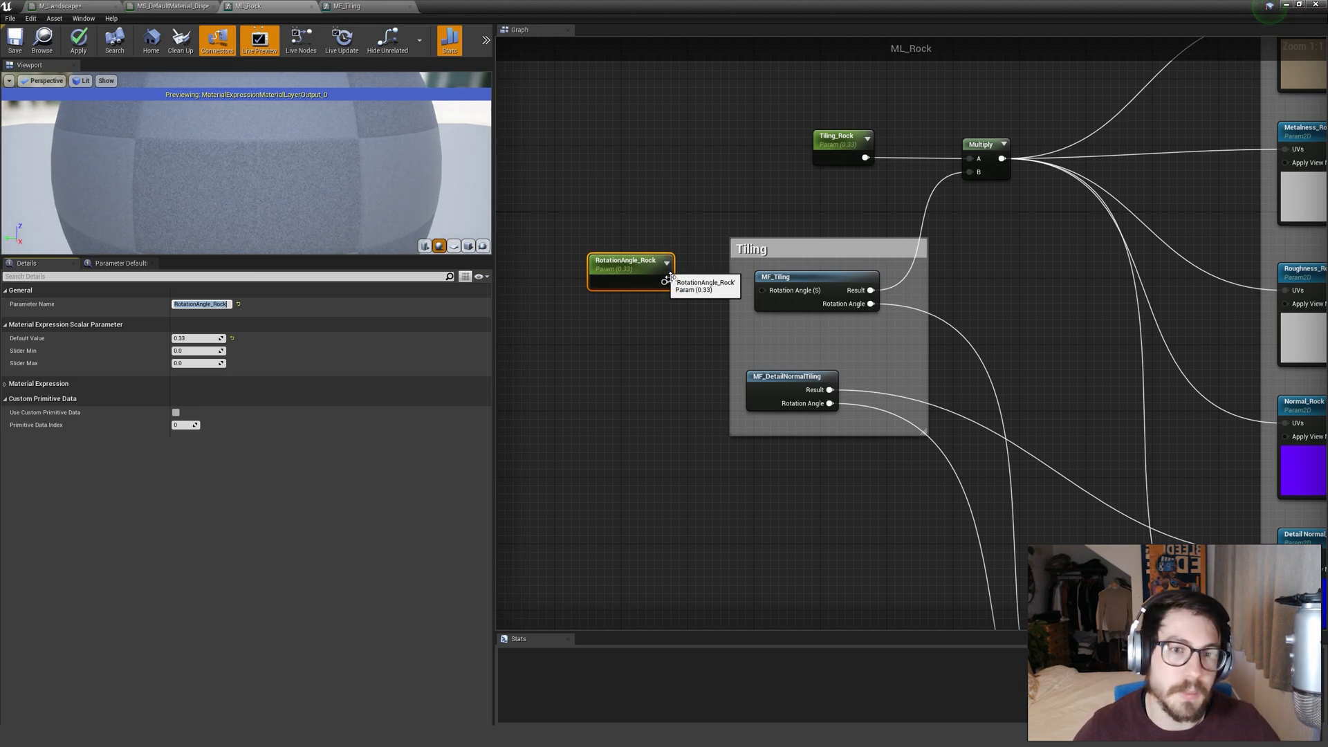
# Connect RotationAngle_Rock to MF_Tiling's Rotation Angle input and set the parameter's default value to 0.
pyautogui.moveTo(721, 283); pyautogui.dragTo(762, 290)
pyautogui.moveTo(626, 269); pyautogui.dragTo(651, 286)
pyautogui.click(194, 339)
pyautogui.write('0')
pyautogui.press('Return')
pyautogui.click(588, 377)
pyautogui.click(638, 353)
# Examine the Adjustments and Displacement sections of the ML_Rock graph and how MF_Displacement's Height input is fed.
pyautogui.scroll(-3, 638, 358)
pyautogui.moveTo(694, 476); pyautogui.dragTo(579, 325, button='right')
pyautogui.scroll(-2, 578, 325)
pyautogui.moveTo(689, 256); pyautogui.dragTo(606, 278, button='right')
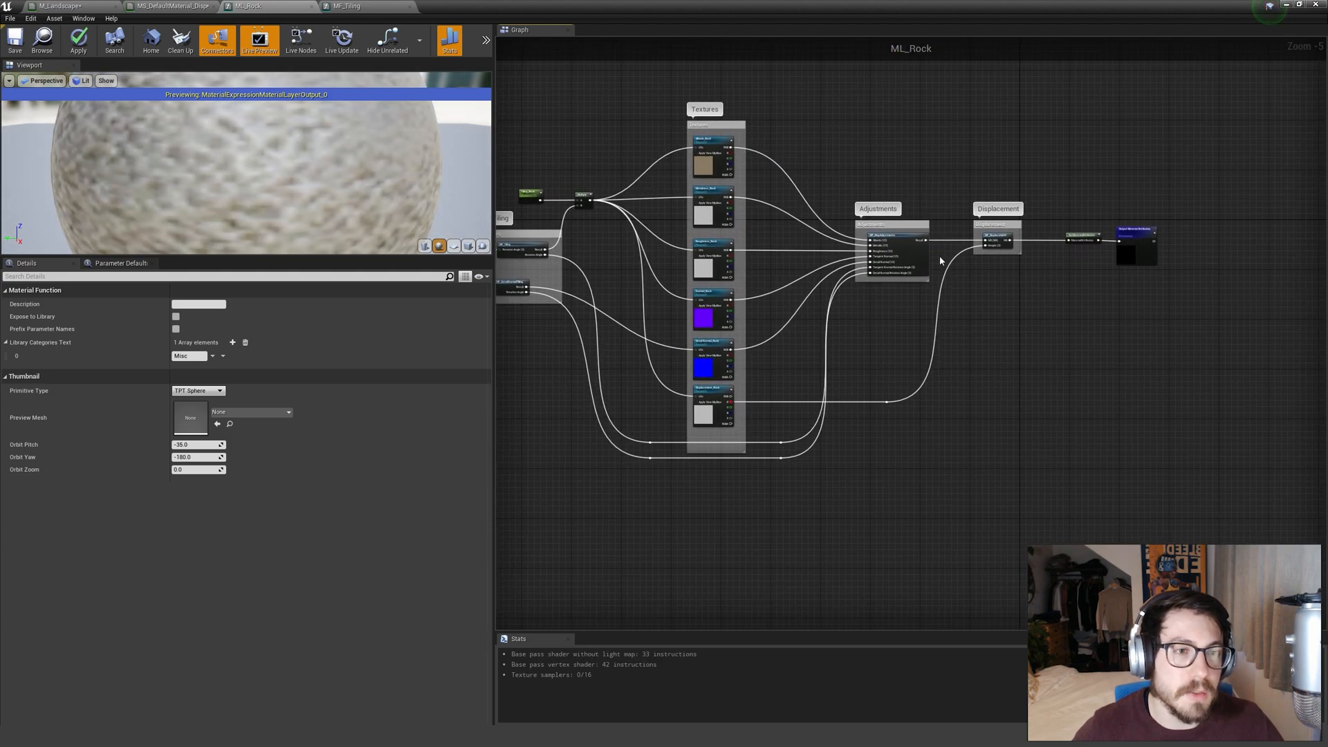
pyautogui.scroll(3, 942, 261)
pyautogui.scroll(-1, 1041, 354)
pyautogui.moveTo(1040, 354); pyautogui.dragTo(1055, 315, button='right')
pyautogui.moveTo(1070, 242); pyautogui.dragTo(966, 284, button='right')
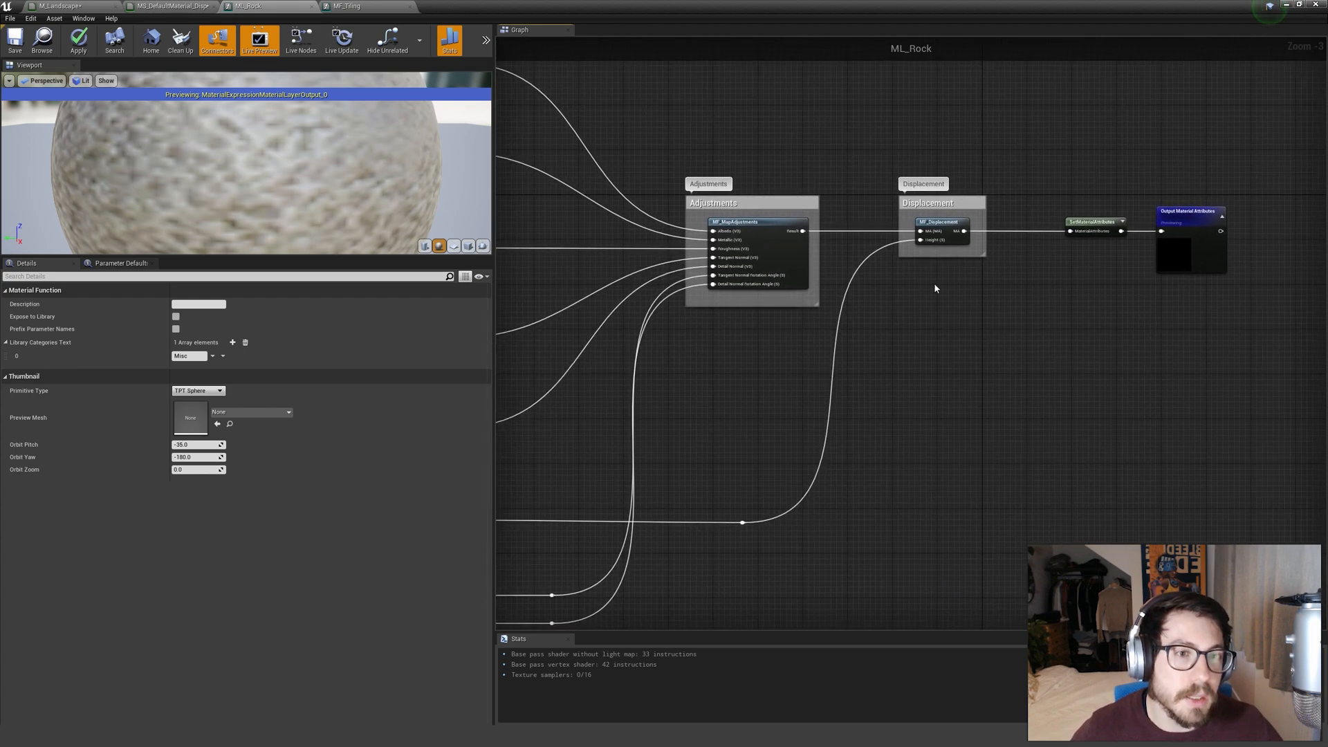
pyautogui.scroll(2, 935, 288)
pyautogui.moveTo(903, 211); pyautogui.dragTo(1035, 293)
pyautogui.click(1035, 293)
pyautogui.scroll(-2, 1000, 310)
pyautogui.moveTo(889, 256); pyautogui.dragTo(984, 211, button='right')
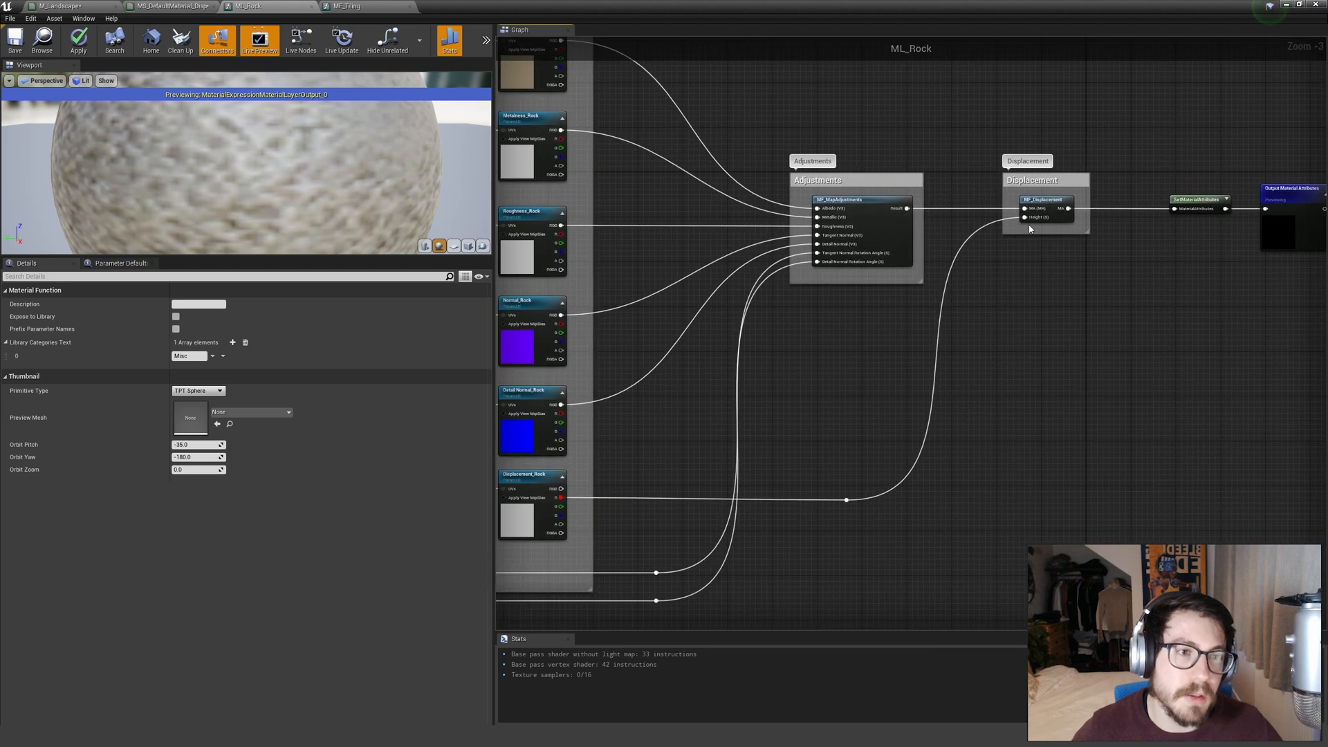
# Copy the Tiling_Rock and Multiply nodes and paste them beside the displacement connection below the Adjustments group.
pyautogui.moveTo(866, 357); pyautogui.dragTo(1294, 391, button='right')
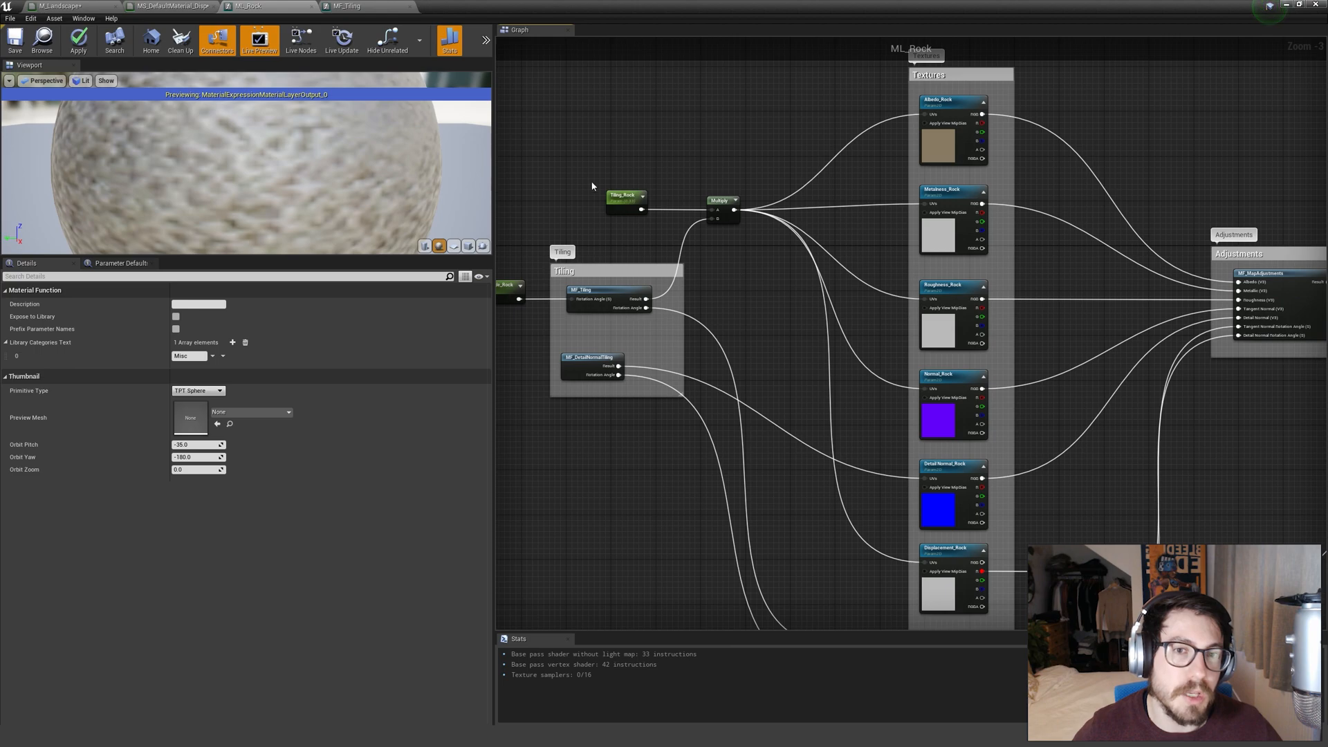
pyautogui.moveTo(744, 230); pyautogui.dragTo(746, 231)
pyautogui.moveTo(797, 337); pyautogui.dragTo(498, 125, button='right')
pyautogui.hotkey('ctrl', 'v')
pyautogui.scroll(3, 885, 333)
pyautogui.click(916, 276)
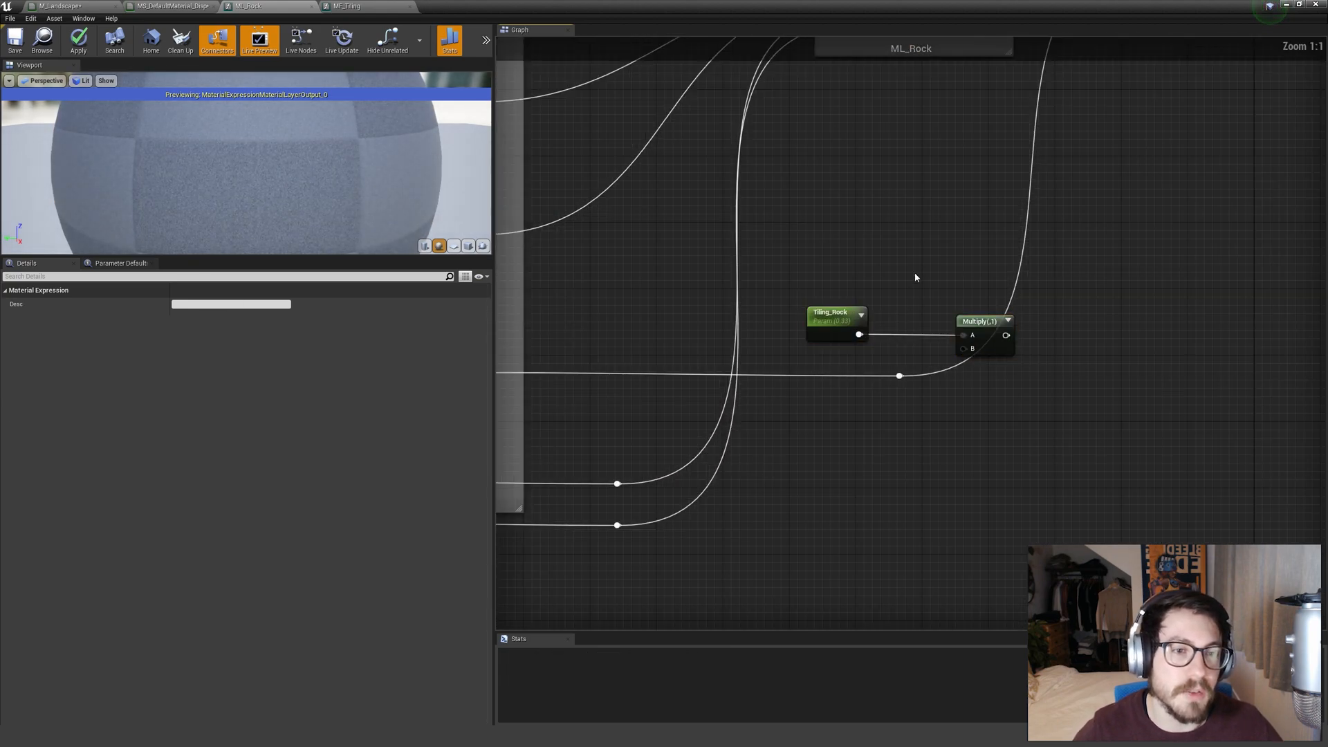
# Connect the displacement reroute to the pasted Multiply's B input and the Multiply's output to MF_Displacement's Height.
pyautogui.moveTo(900, 375); pyautogui.dragTo(967, 349)
pyautogui.moveTo(1100, 342); pyautogui.dragTo(968, 423, button='right')
pyautogui.moveTo(864, 416); pyautogui.dragTo(1031, 98)
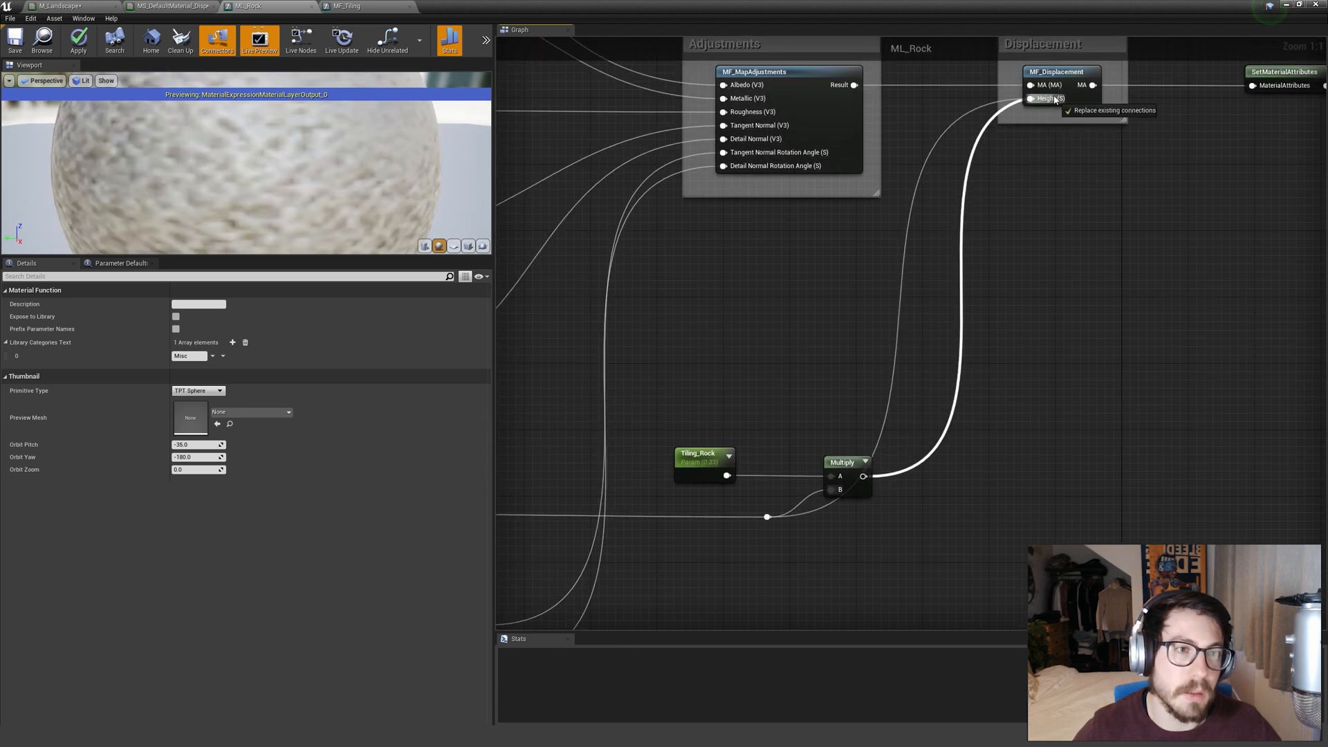
# Rename the pasted Tiling_Rock parameter Displacement_Rock.
pyautogui.click(705, 457)
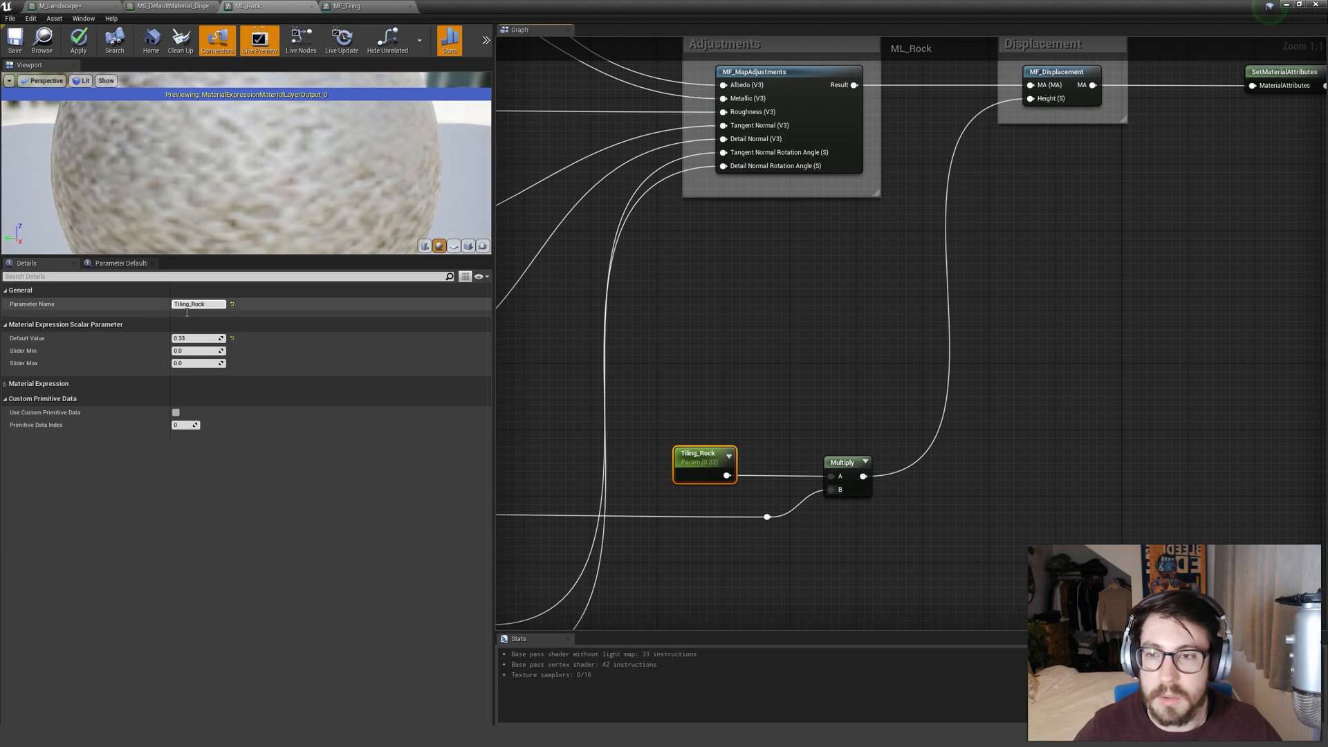
pyautogui.moveTo(190, 305); pyautogui.dragTo(137, 317)
pyautogui.write('Dis')
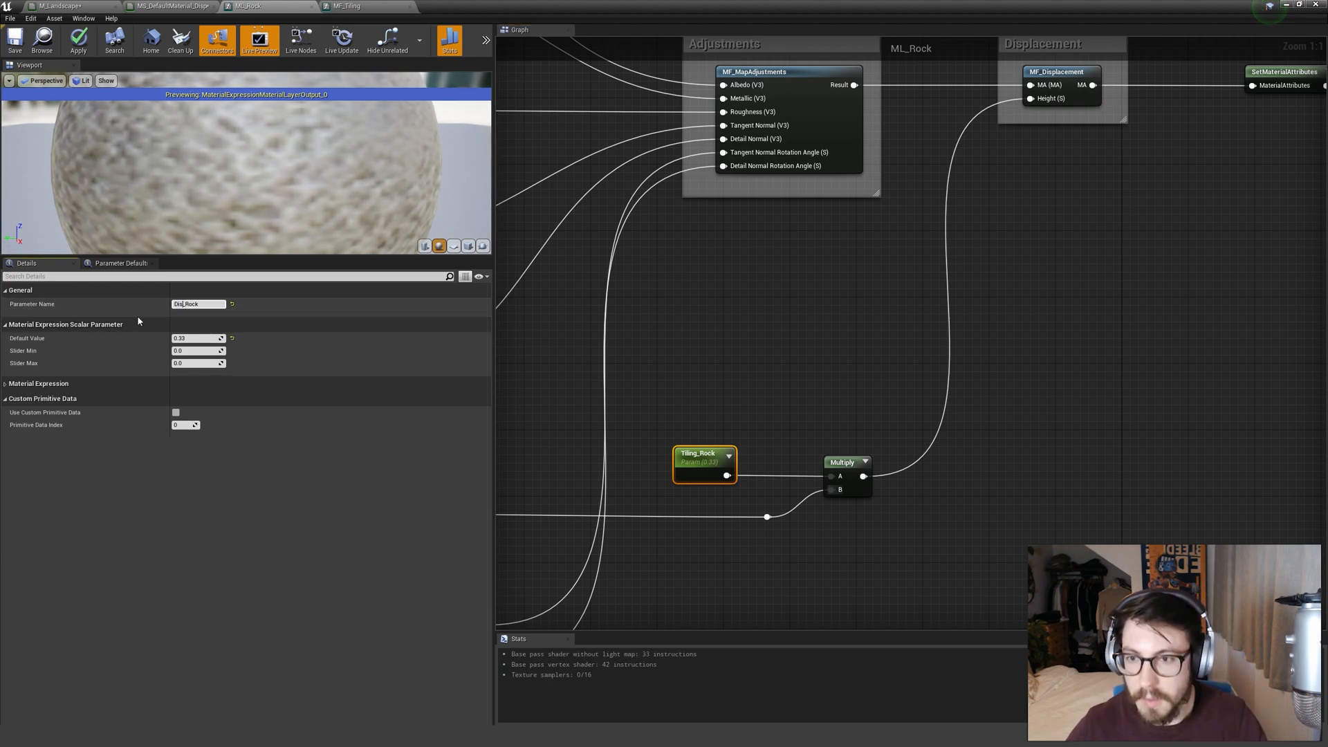
pyautogui.write('placement')
pyautogui.press('Return')
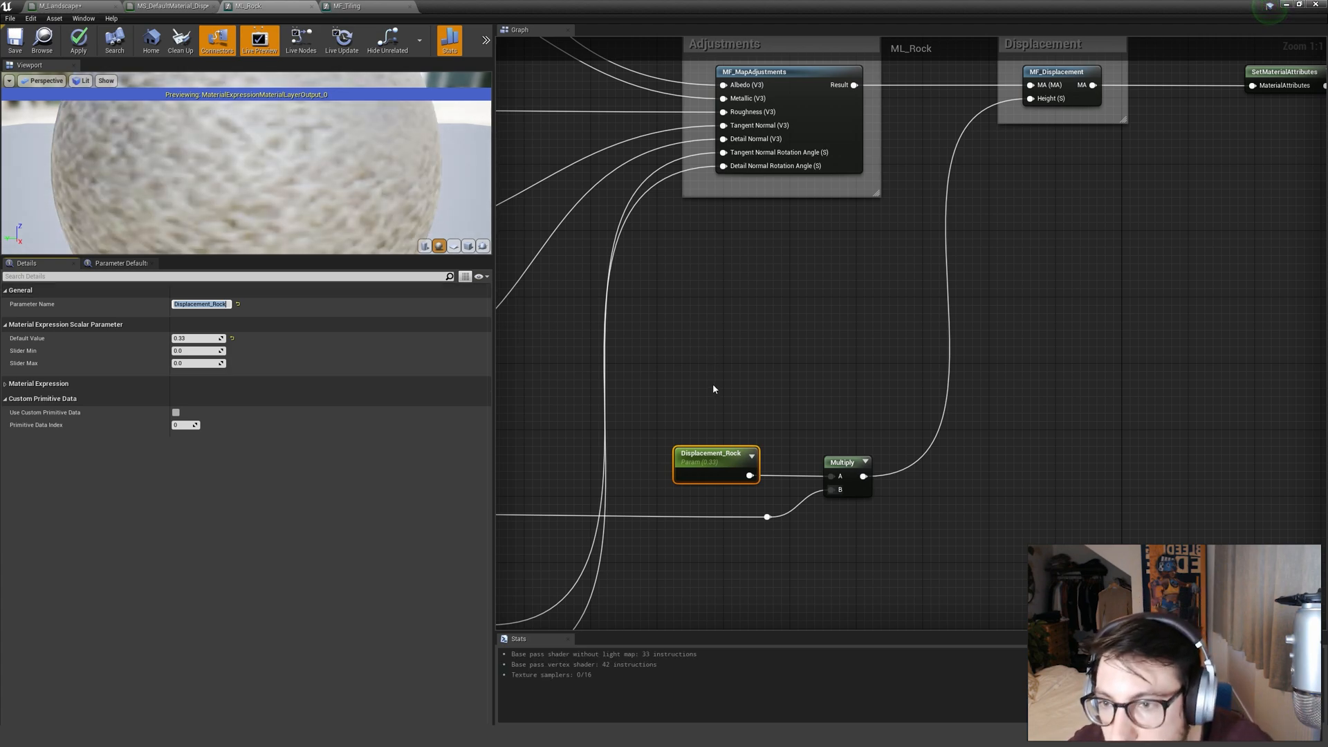
pyautogui.click(756, 380)
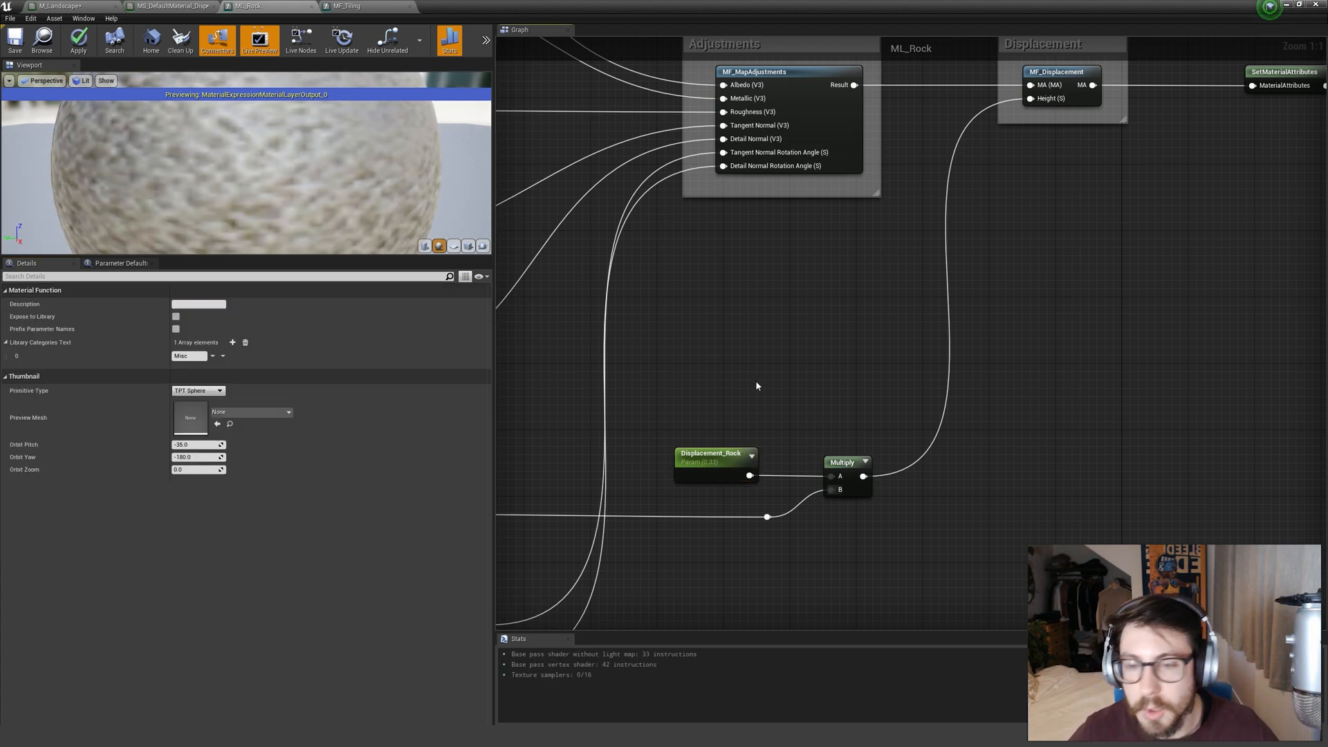
# Set the Displacement_Rock parameter's default value to 1.
pyautogui.click(718, 462)
pyautogui.click(195, 339)
pyautogui.write('1')
pyautogui.click(618, 304)
# Apply the changes to the ML_Rock material layer and save it.
pyautogui.moveTo(741, 341); pyautogui.dragTo(1038, 404, button='right')
pyautogui.scroll(-2, 698, 372)
pyautogui.scroll(-2, 892, 445)
pyautogui.moveTo(713, 136); pyautogui.dragTo(676, 129, button='right')
pyautogui.click(78, 46)
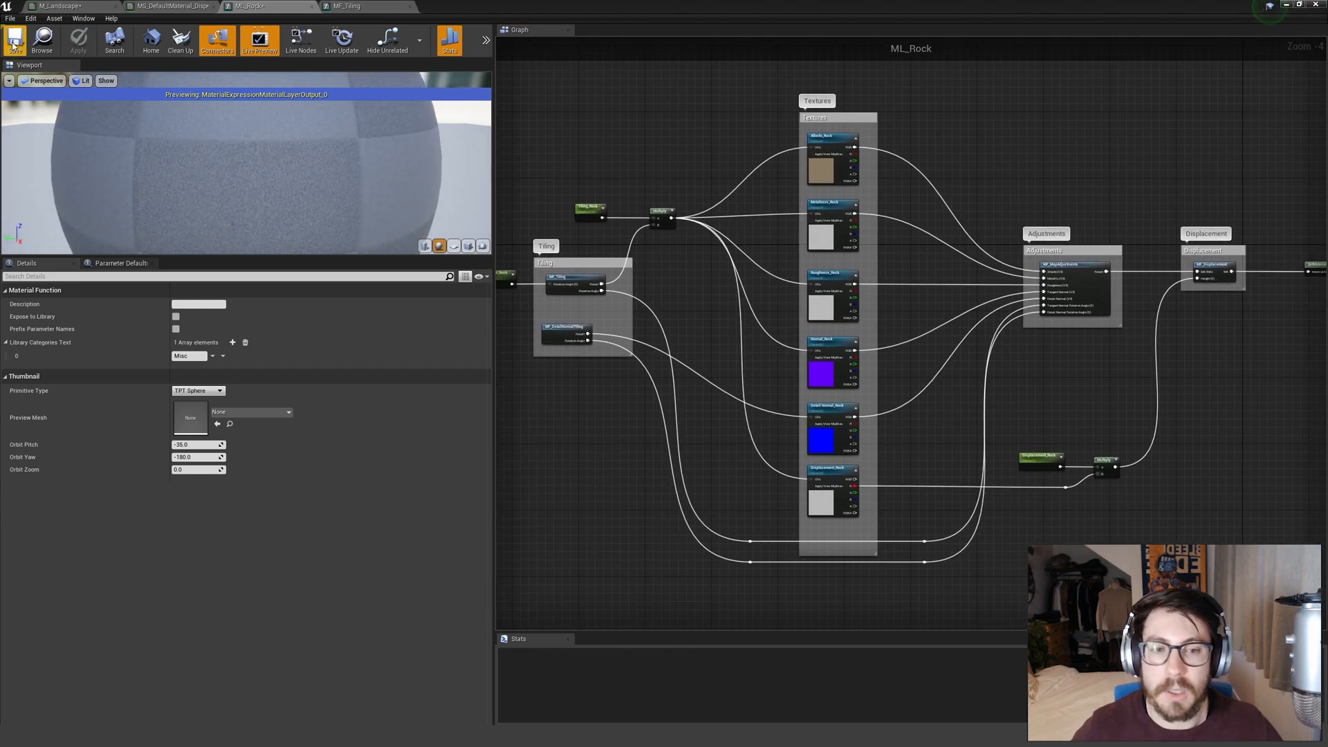
pyautogui.click(12, 46)
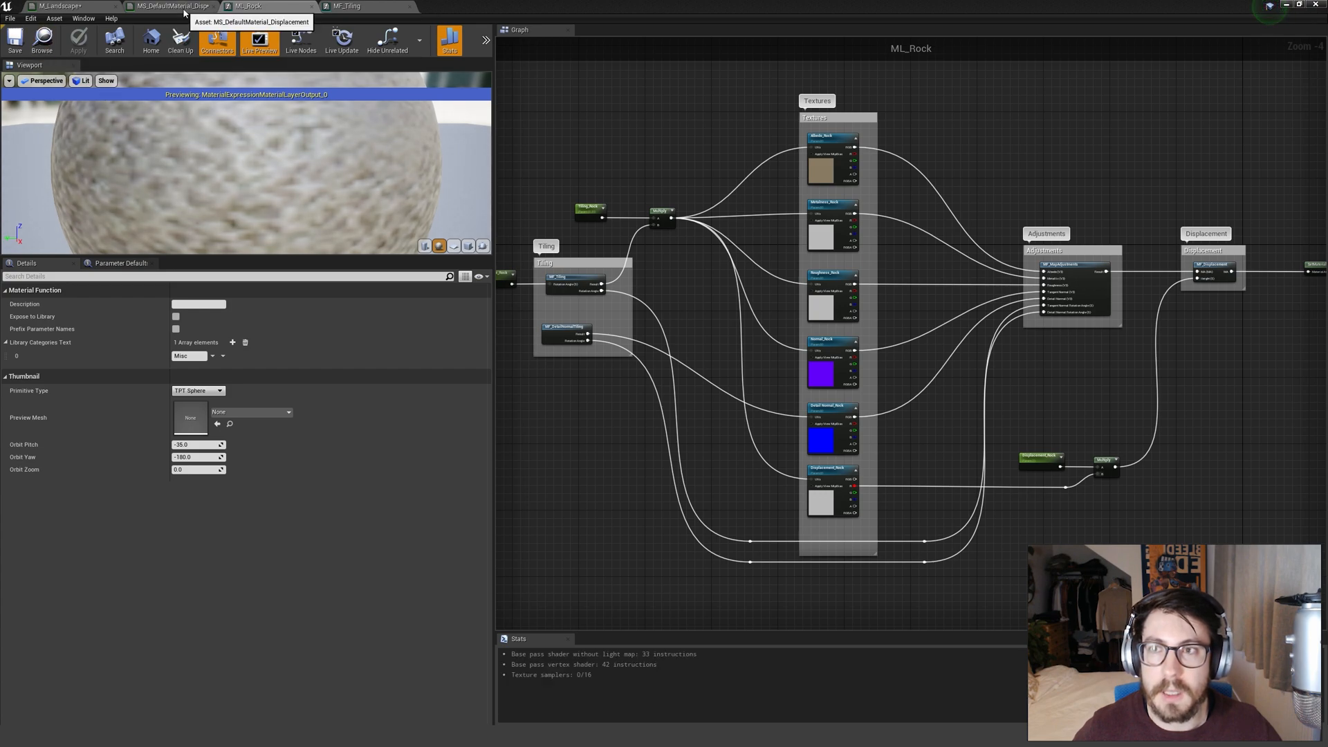
# Switch back to the level editor and duplicate the ML_Rock asset in the Landscape folder as ML_Moss.
pyautogui.click(1286, 4)
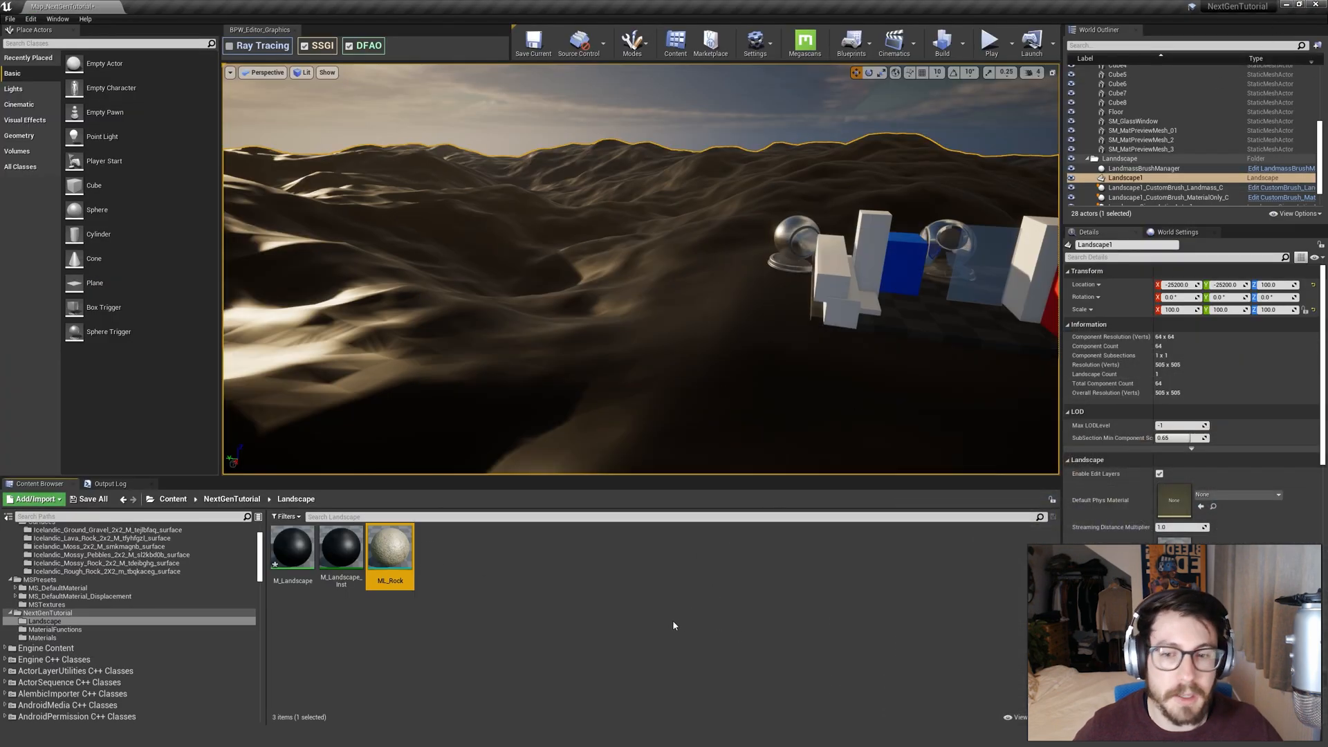
pyautogui.hotkey('ctrl', 'w')
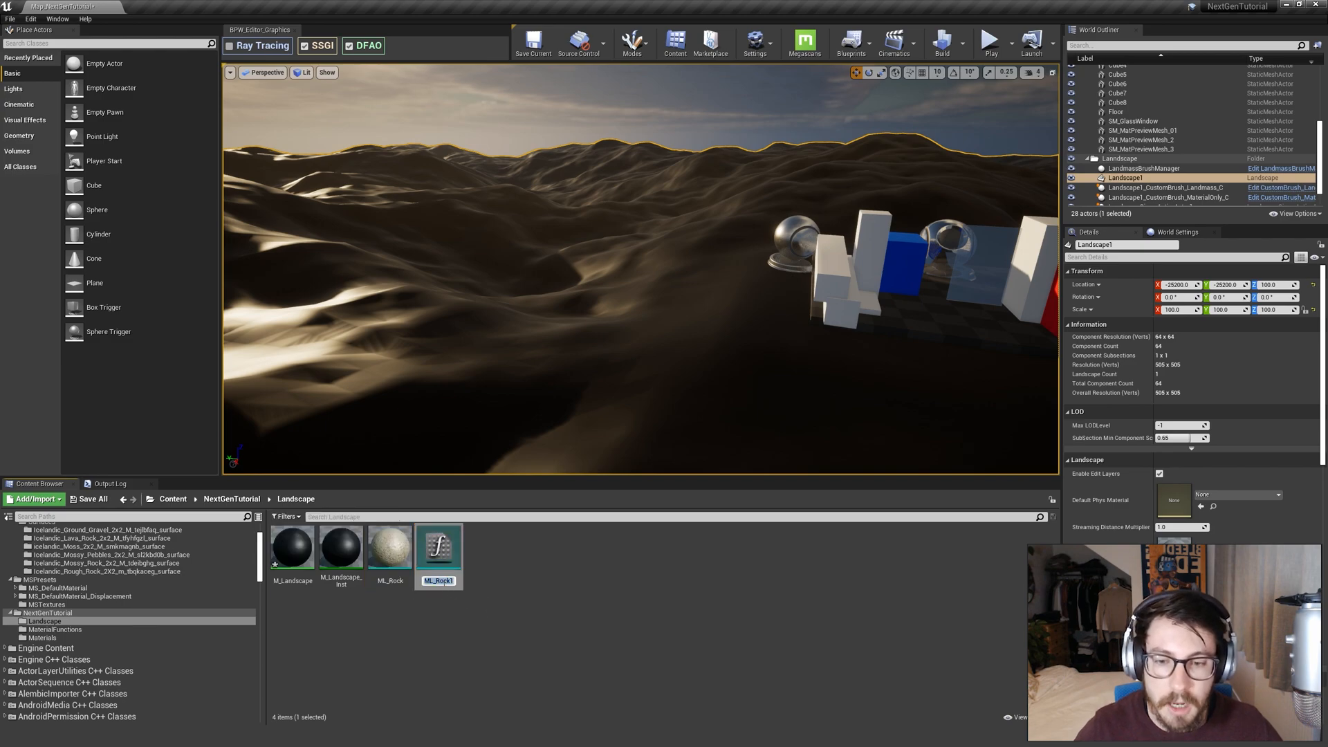
pyautogui.write('ML_Moss')
pyautogui.press('Return')
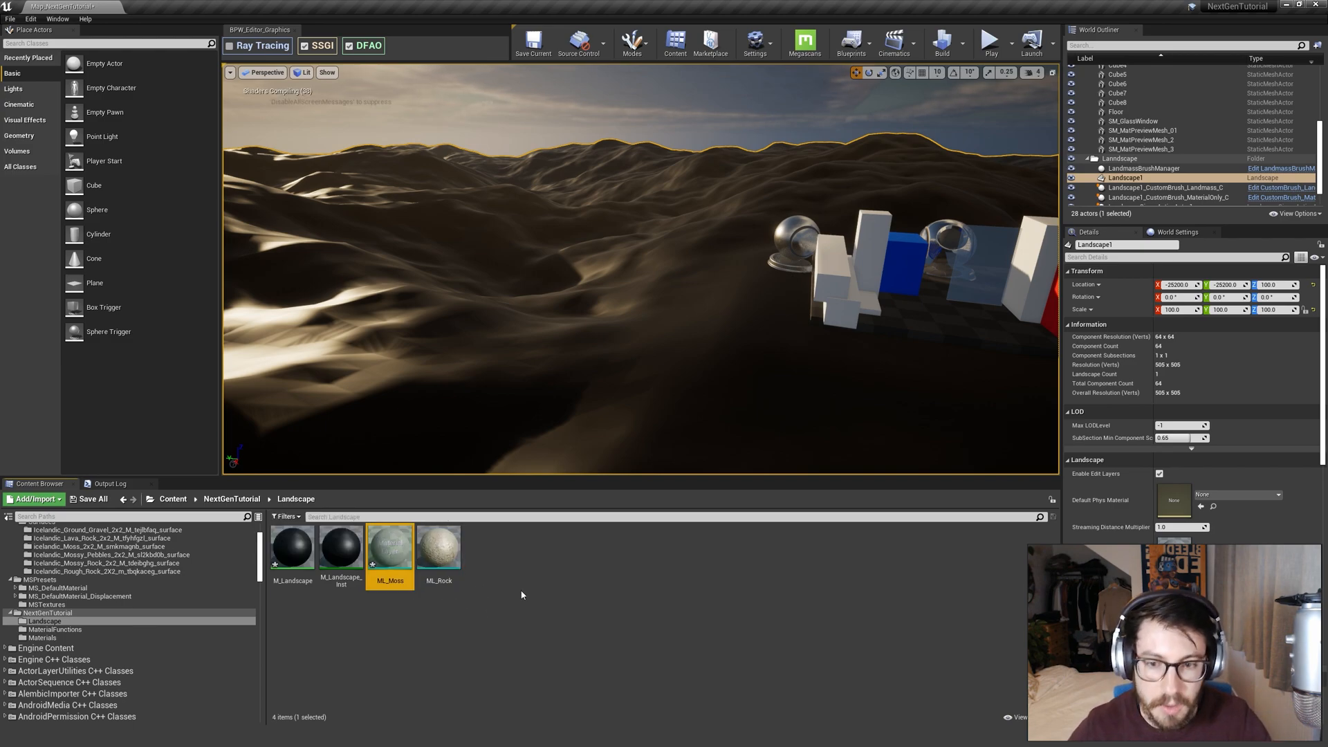
pyautogui.click(484, 599)
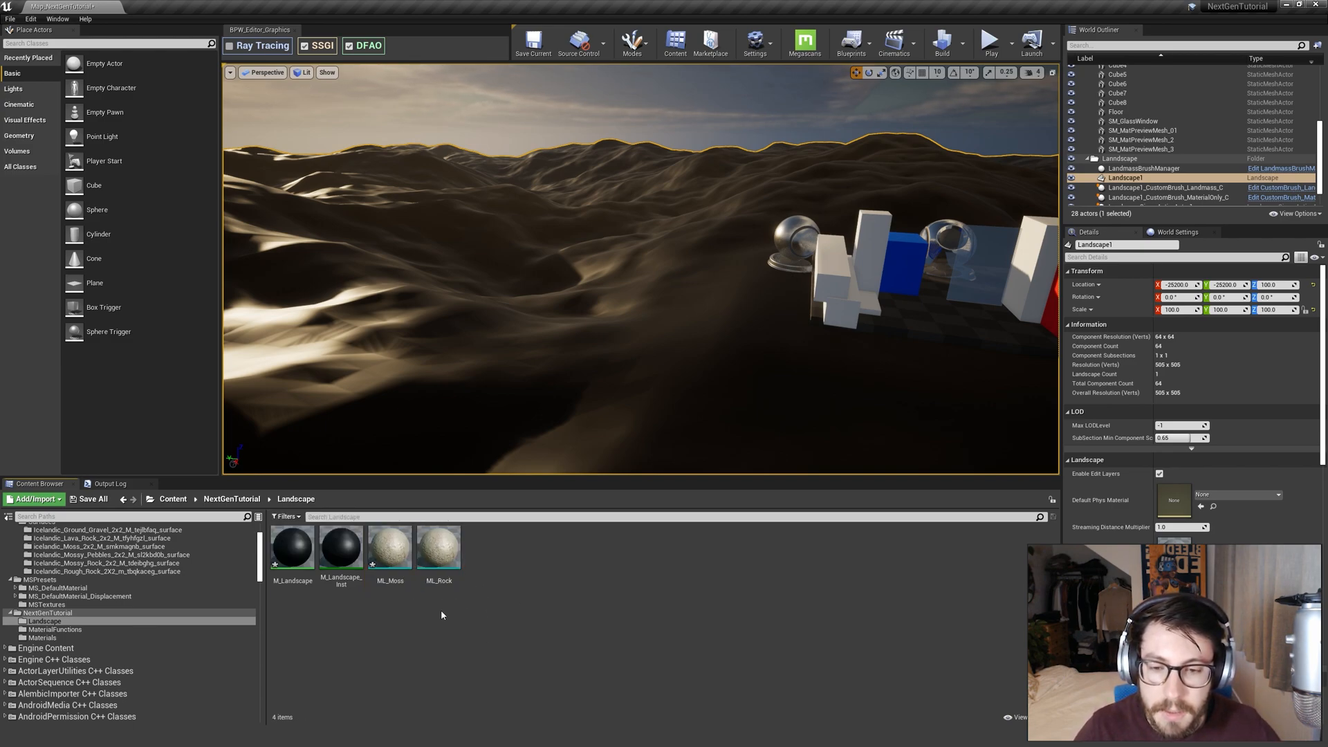
# Duplicate the ML_Rock asset again and name the copy ML_Rock_Detail.
pyautogui.click(439, 547)
pyautogui.hotkey('ctrl', 'w')
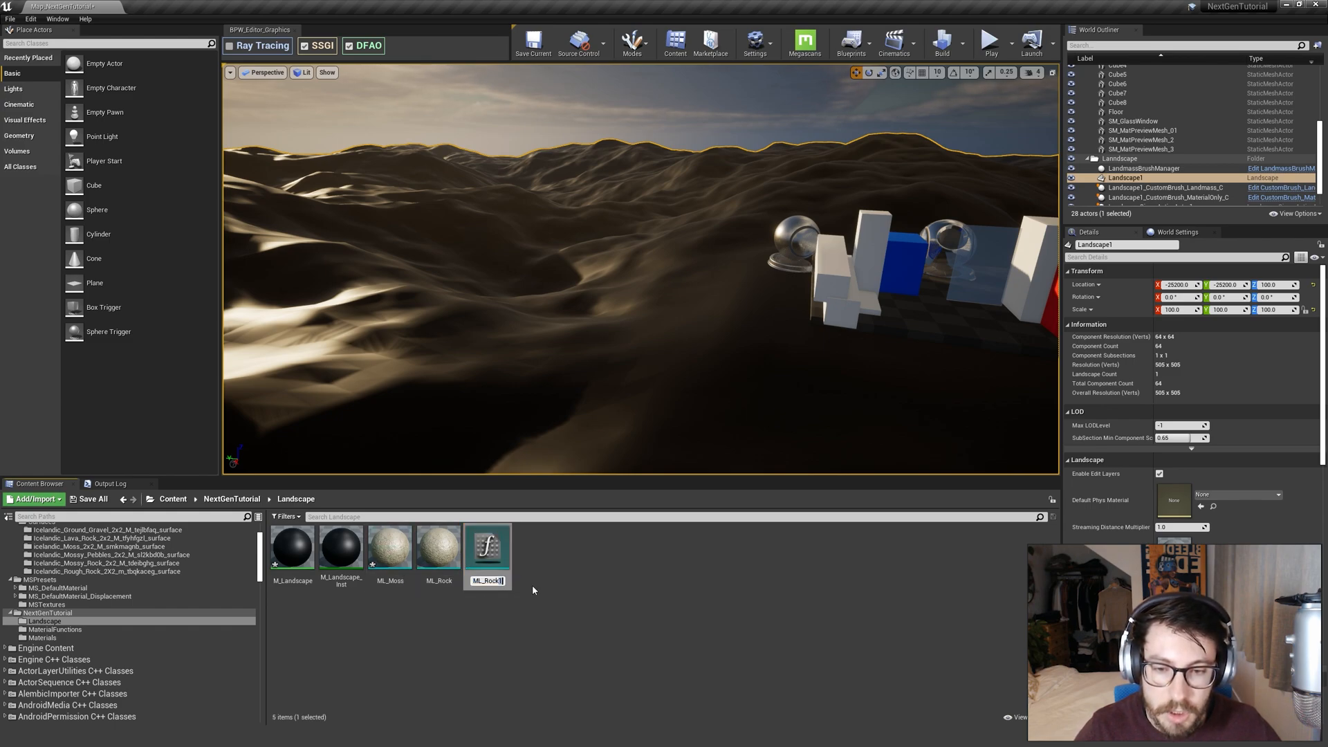
pyautogui.write('_Detail')
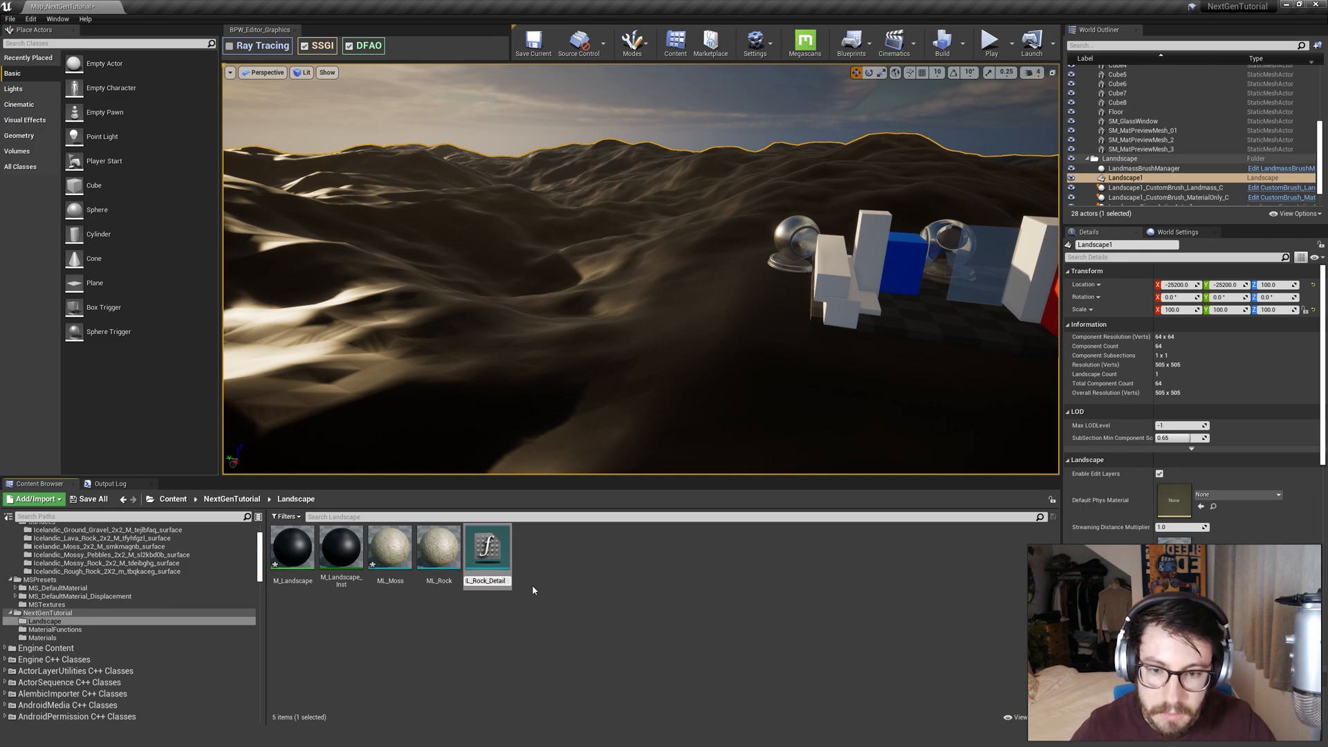
pyautogui.press('Return')
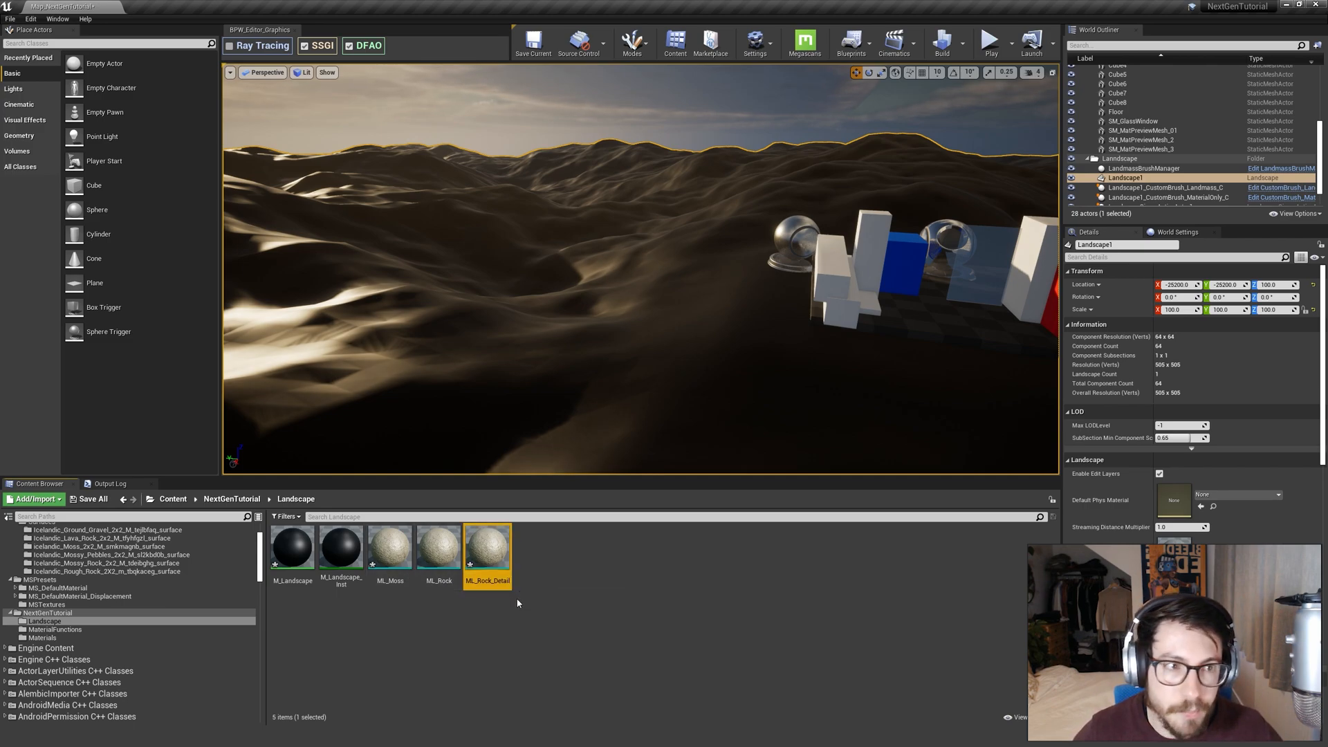
pyautogui.click(552, 617)
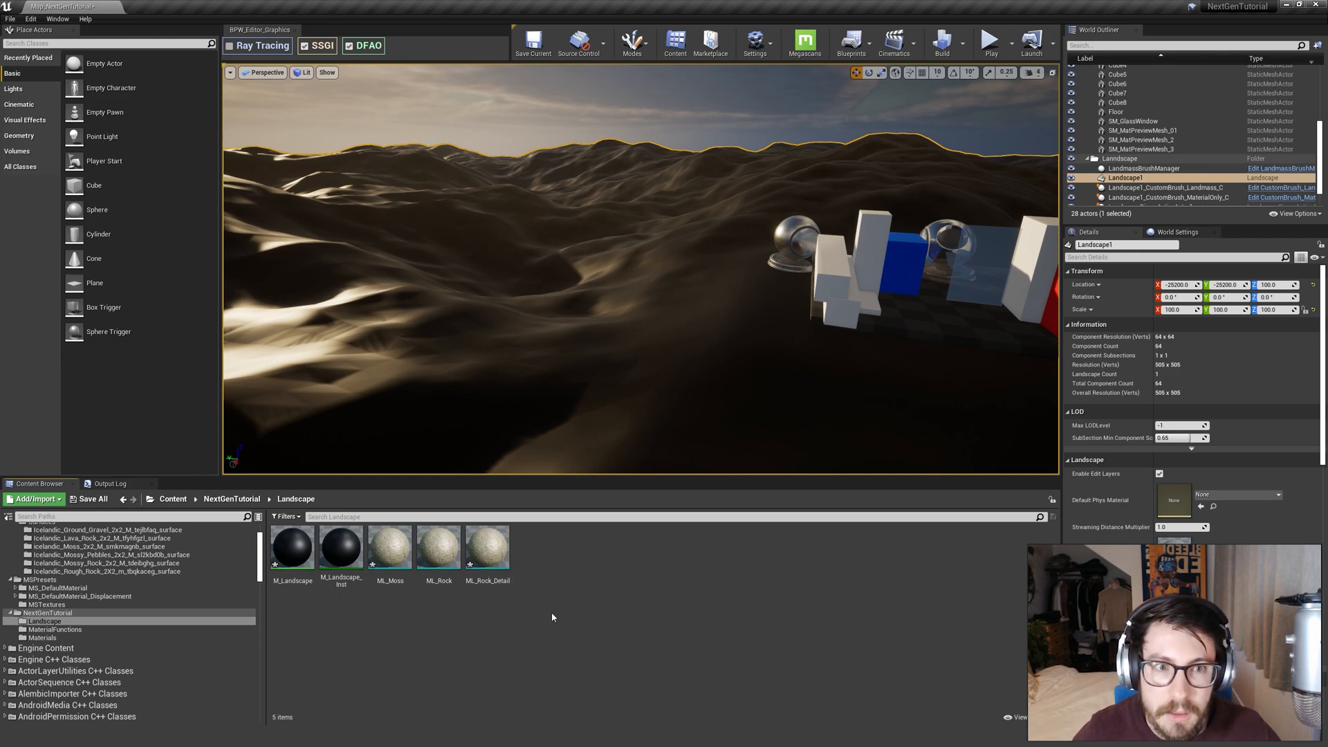
pyautogui.moveTo(684, 357); pyautogui.dragTo(685, 359, button='right')
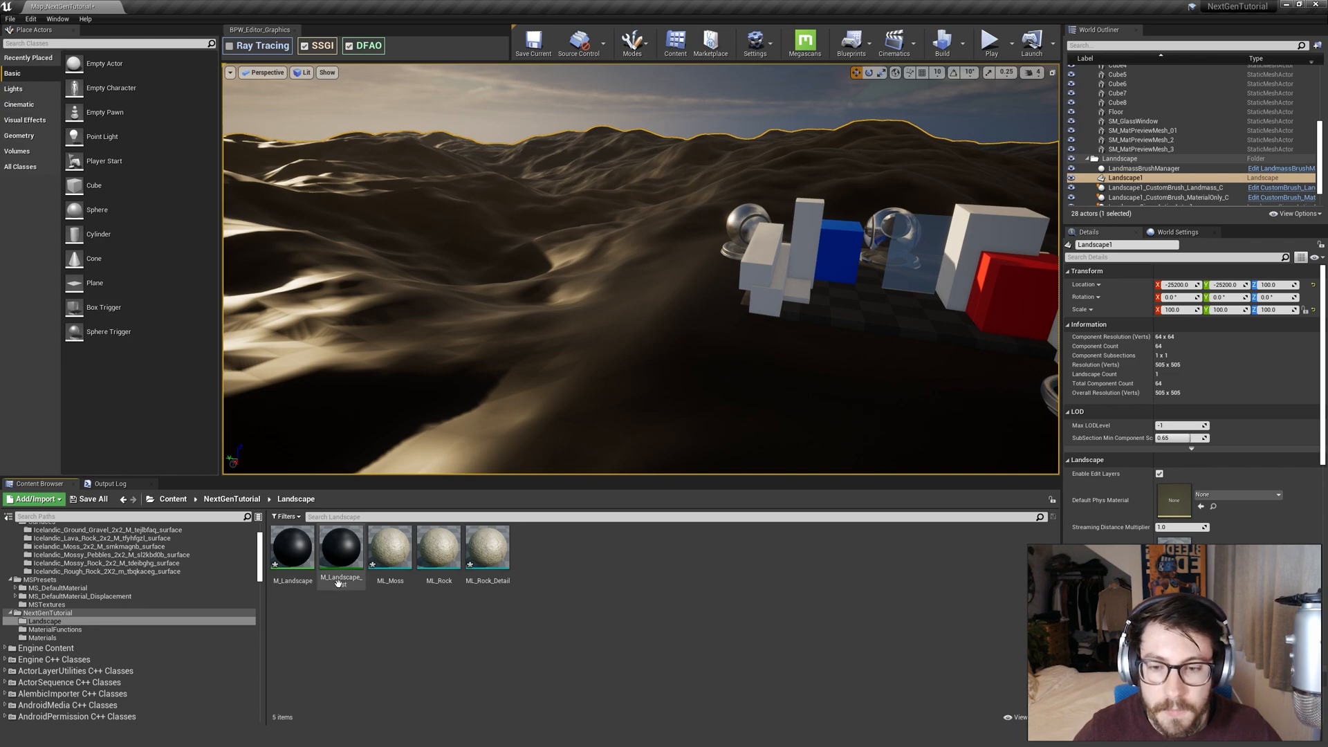
pyautogui.moveTo(611, 377); pyautogui.dragTo(611, 376, button='right')
pyautogui.moveTo(505, 465); pyautogui.dragTo(505, 465, button='right')
# Open the ML_Moss material layer and rename its RotationAngle_Rock parameter as RotationAngle_Moss.
pyautogui.doubleClick(390, 548)
pyautogui.click(606, 450)
pyautogui.scroll(-5, 607, 451)
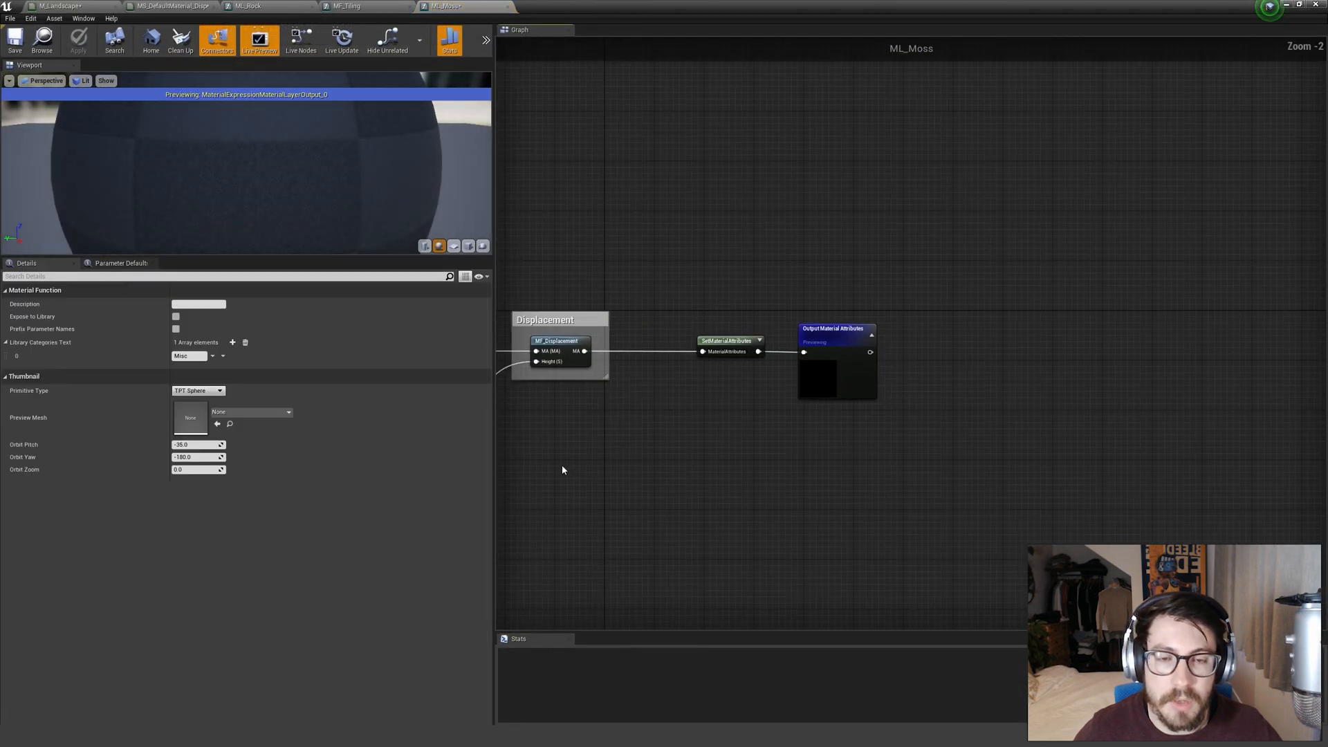
pyautogui.moveTo(608, 465); pyautogui.dragTo(756, 478, button='right')
pyautogui.scroll(5, 668, 304)
pyautogui.click(587, 361)
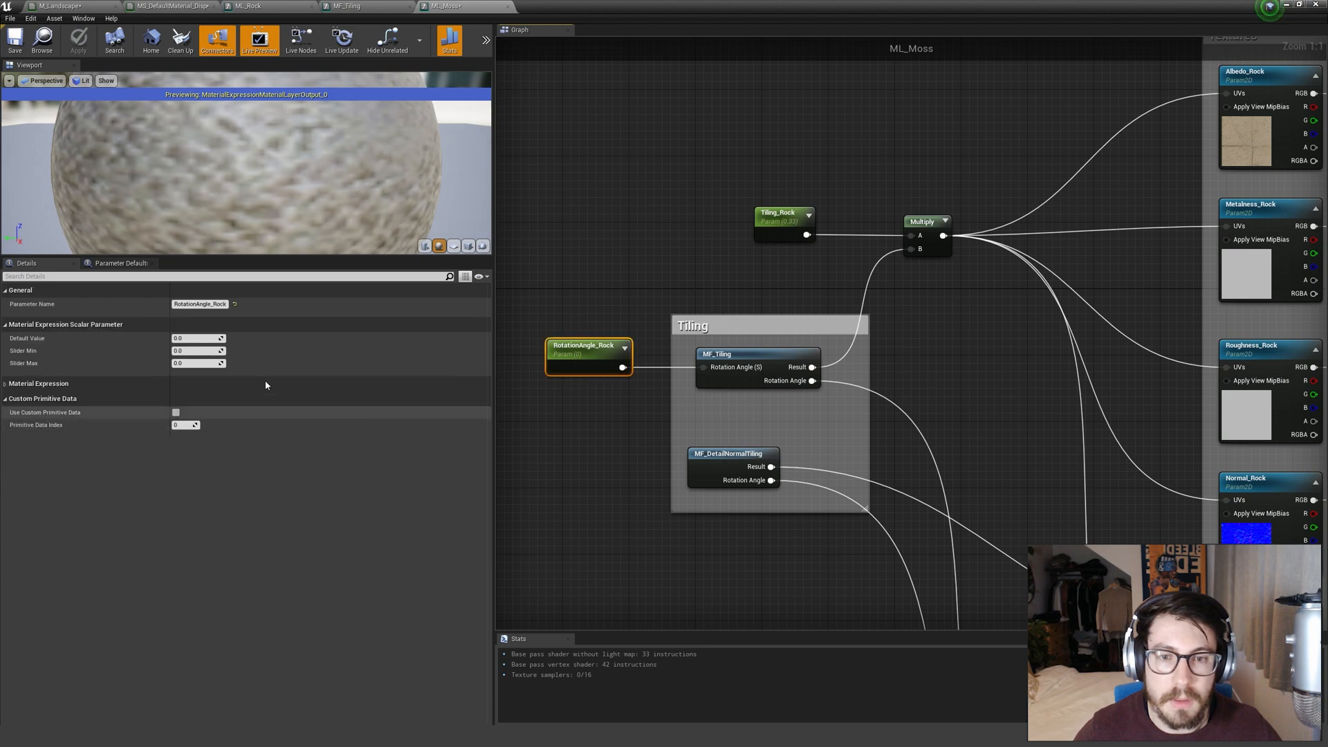
pyautogui.moveTo(214, 305); pyautogui.dragTo(301, 322)
pyautogui.write('Moss')
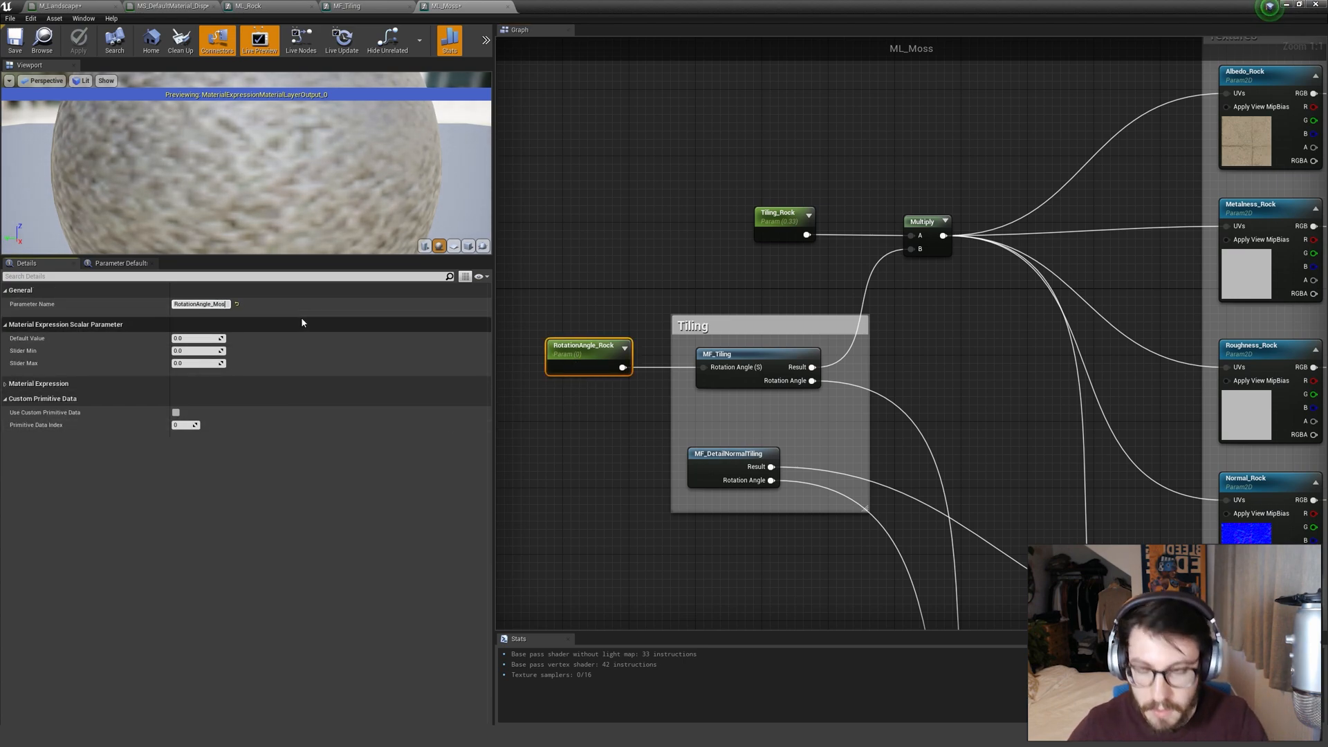
pyautogui.press('Return')
# Rename the Tiling_Rock scalar parameter as Tiling_Moss.
pyautogui.click(784, 224)
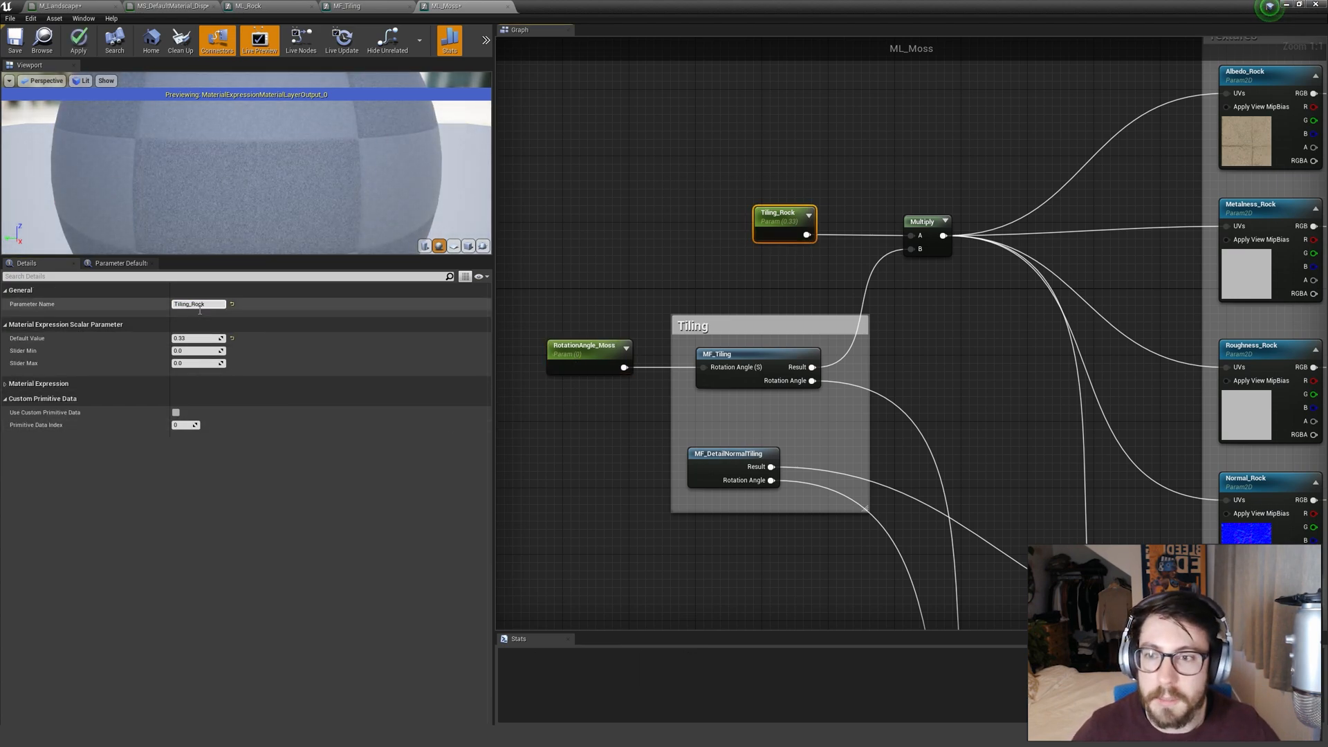
pyautogui.moveTo(196, 305); pyautogui.dragTo(227, 312)
pyautogui.press('BackSpace')
pyautogui.write('Mossk')
pyautogui.press('Return')
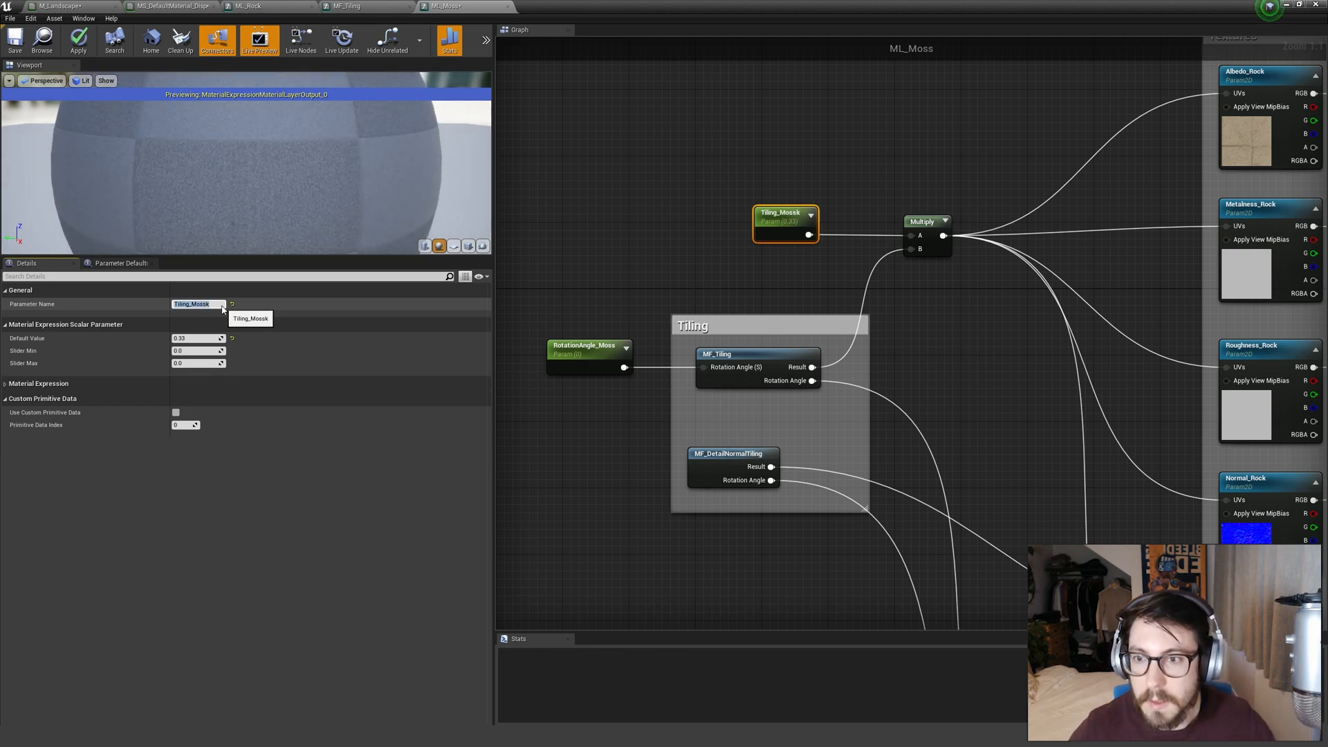
pyautogui.click(820, 76)
# Rename the Albedo_Rock texture parameter as Albedo_Moss and copy the Moss suffix for reuse.
pyautogui.moveTo(1071, 112); pyautogui.dragTo(669, 186, button='right')
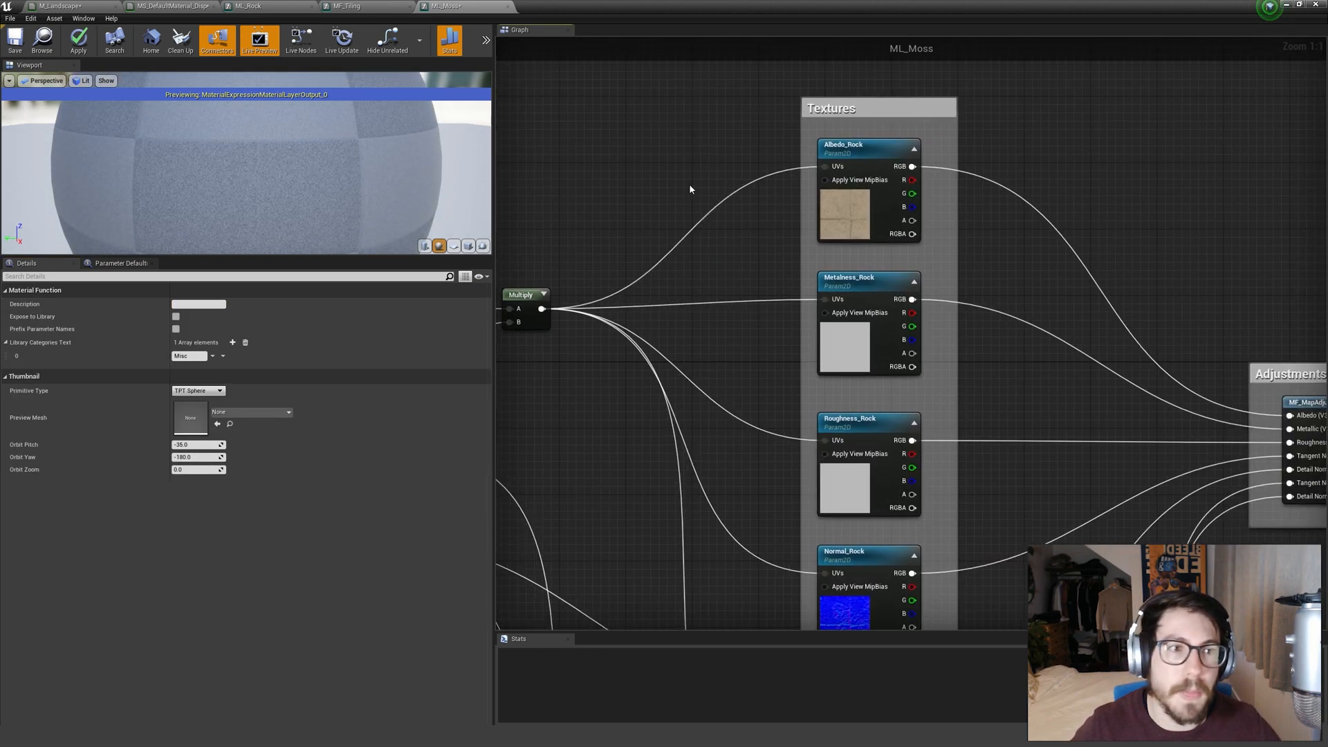
pyautogui.click(835, 222)
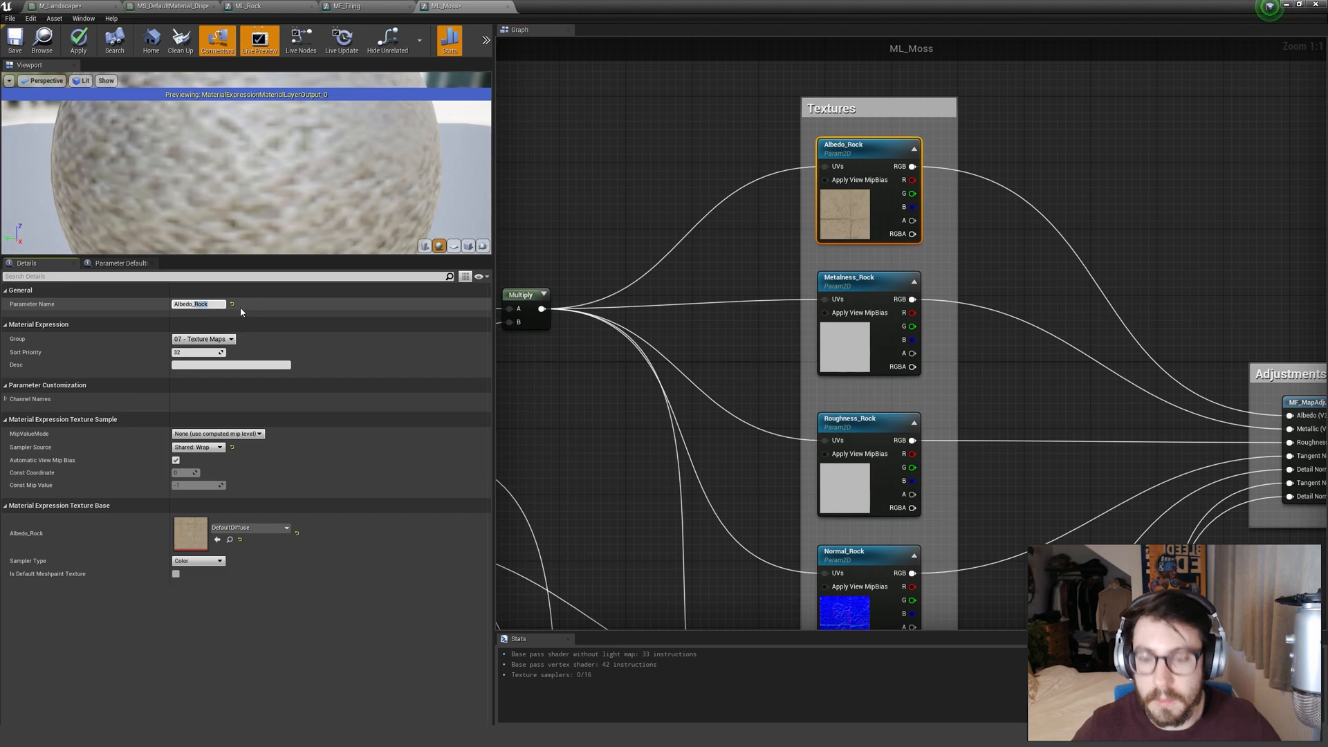
pyautogui.write('oss')
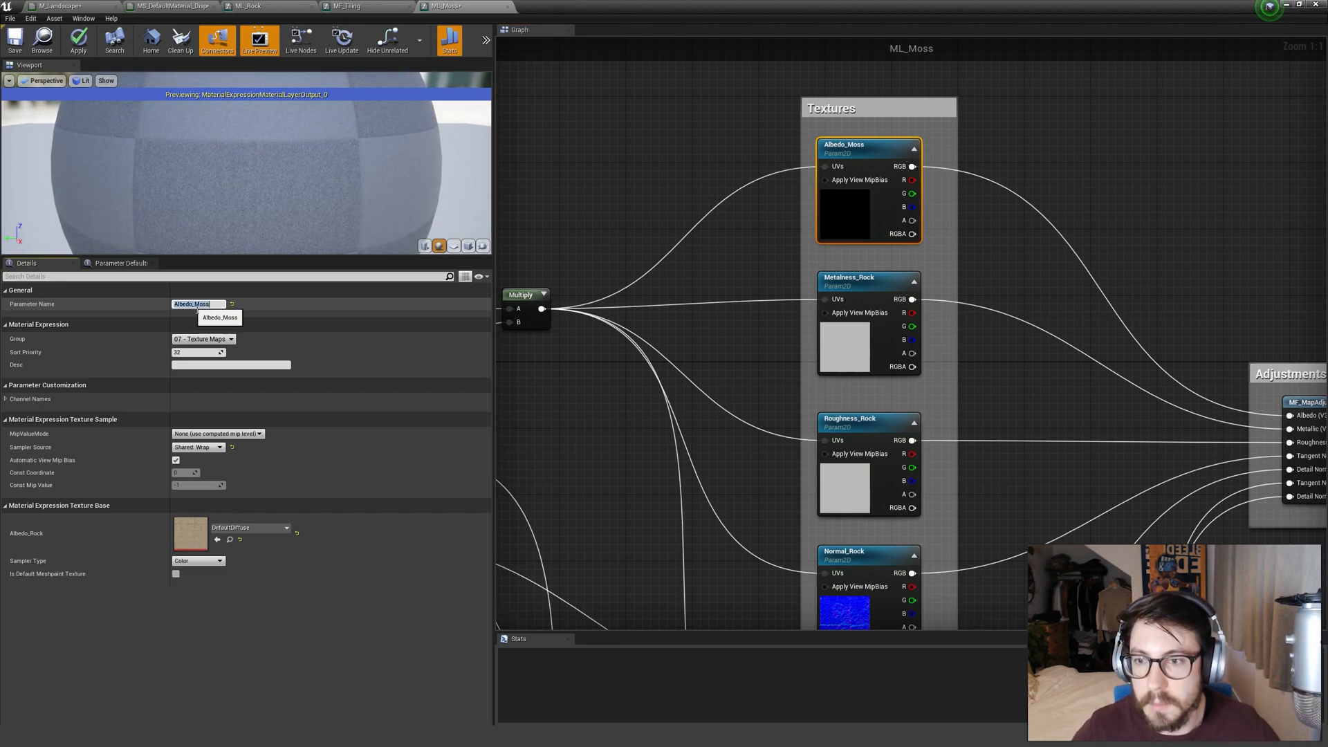
pyautogui.press('Return')
pyautogui.moveTo(193, 306); pyautogui.dragTo(223, 310)
pyautogui.hotkey('ctrl', 'c')
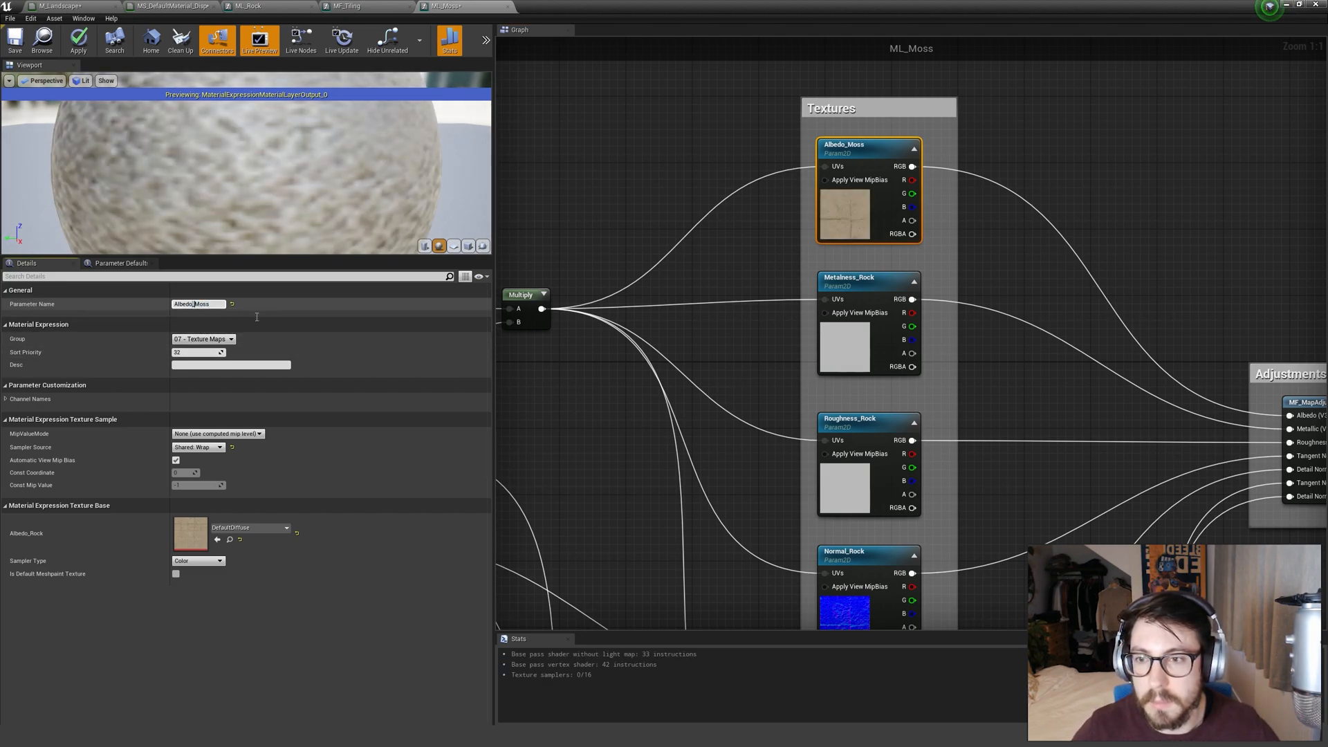
# Rename the Metalness_Rock texture parameter as Metalness_Moss.
pyautogui.click(692, 418)
pyautogui.moveTo(714, 419); pyautogui.dragTo(711, 271, button='right')
pyautogui.click(839, 190)
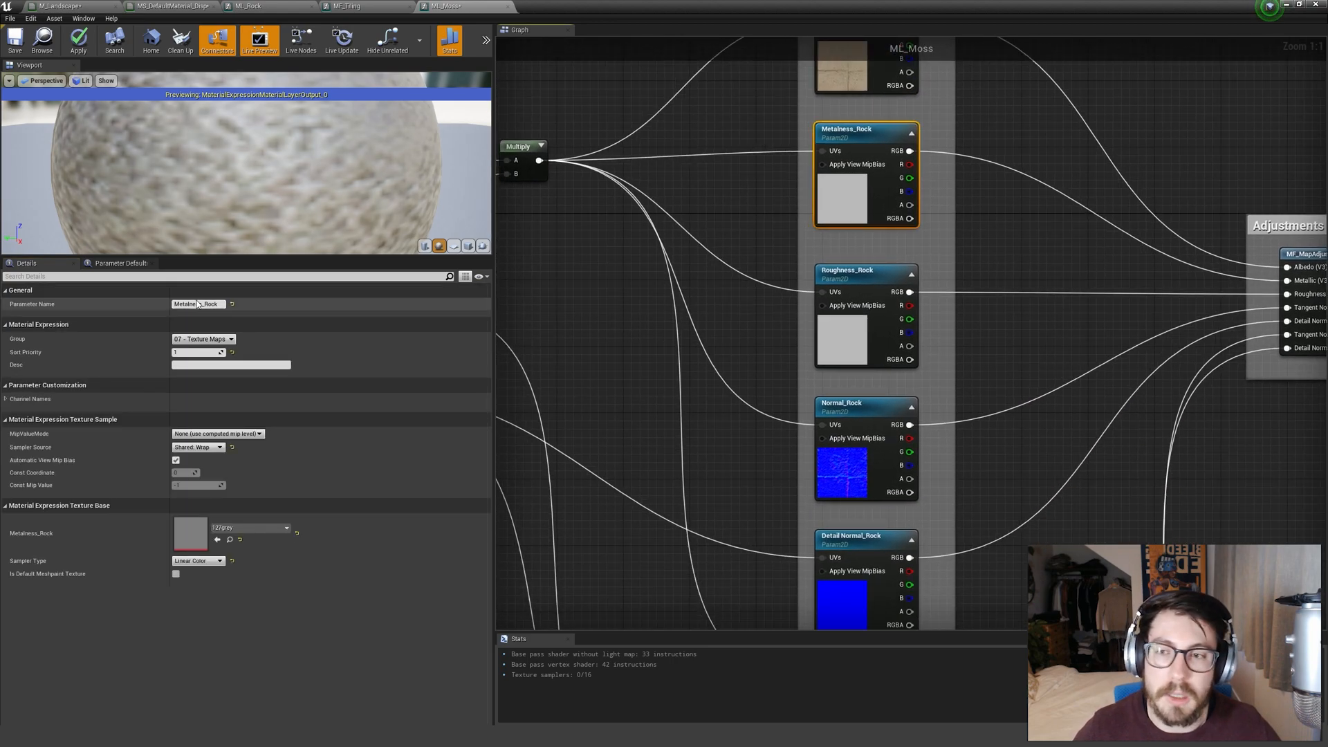
pyautogui.moveTo(202, 305); pyautogui.dragTo(291, 313)
pyautogui.hotkey('ctrl', 'v')
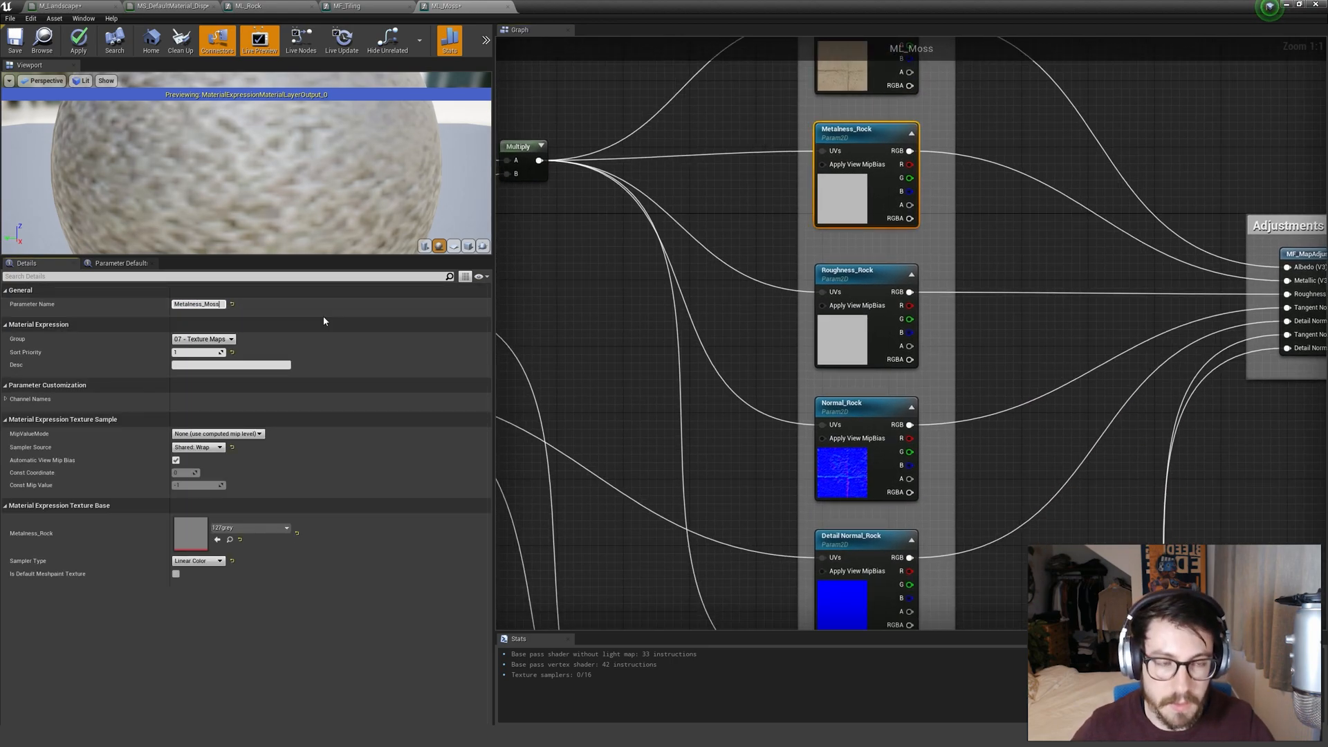
pyautogui.press('Return')
# Rename the Roughness_Rock and Normal_Rock texture parameters as Roughness_Moss and Normal_Moss.
pyautogui.click(848, 349)
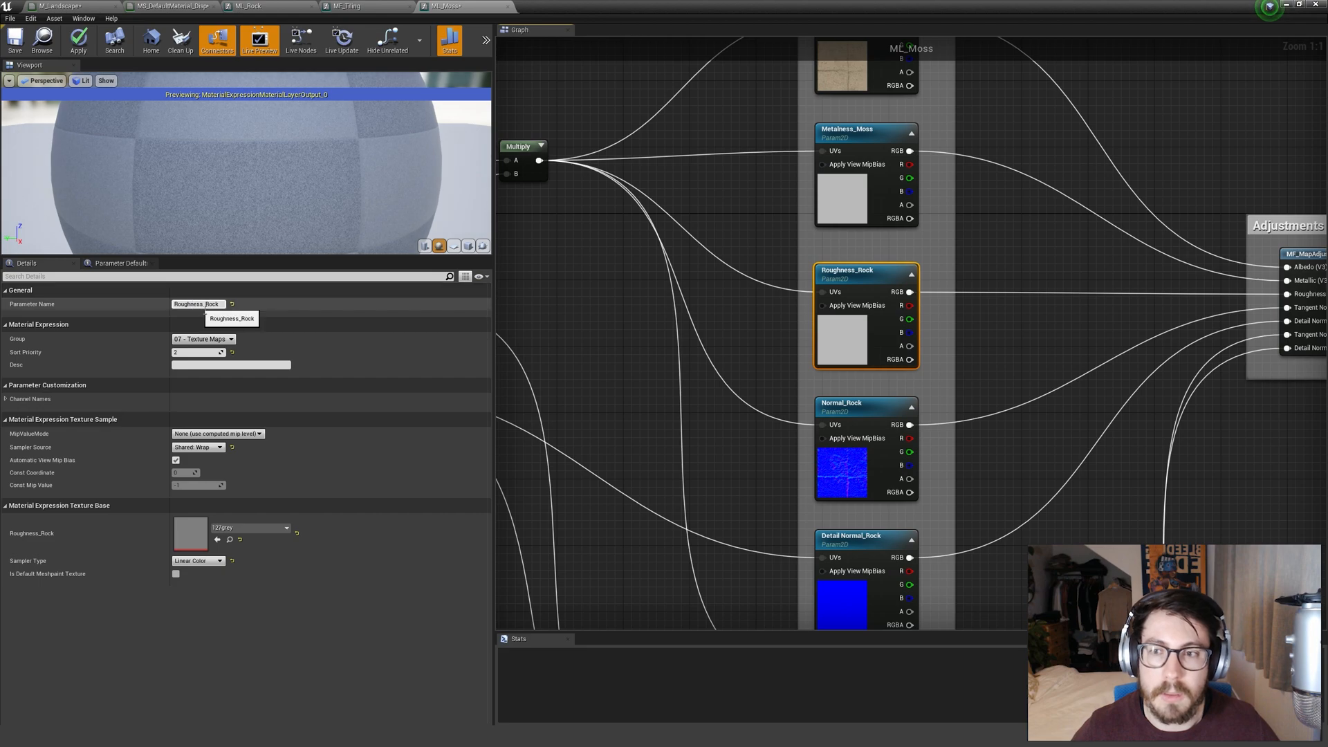
pyautogui.moveTo(202, 305); pyautogui.dragTo(256, 317)
pyautogui.press('Return')
pyautogui.moveTo(700, 429); pyautogui.dragTo(629, 267, button='right')
pyautogui.click(630, 270)
pyautogui.click(777, 320)
pyautogui.moveTo(196, 304); pyautogui.dragTo(256, 310)
pyautogui.write('Moss')
pyautogui.press('Return')
# Rename the Detail Normal_Rock and Displacement_Rock texture parameters as Detail Normal_Moss and Displacement_Moss.
pyautogui.moveTo(650, 436); pyautogui.dragTo(664, 281, button='right')
pyautogui.click(776, 317)
pyautogui.moveTo(211, 304); pyautogui.dragTo(332, 317)
pyautogui.hotkey('ctrl', 'v')
pyautogui.press('Return')
pyautogui.click(774, 347)
pyautogui.moveTo(210, 304); pyautogui.dragTo(257, 312)
pyautogui.hotkey('ctrl', 'v')
pyautogui.press('Return')
# Rename the Displacement_Rock scalar parameter feeding the height Multiply node as Displacement_Moss.
pyautogui.moveTo(1176, 294); pyautogui.dragTo(874, 409, button='right')
pyautogui.moveTo(879, 404); pyautogui.dragTo(928, 448)
pyautogui.moveTo(210, 305); pyautogui.dragTo(448, 340)
pyautogui.hotkey('ctrl', 'v')
pyautogui.click(755, 379)
# Select all six moss texture parameters and set their group to 07 - Textures Moss.
pyautogui.scroll(-2, 756, 383)
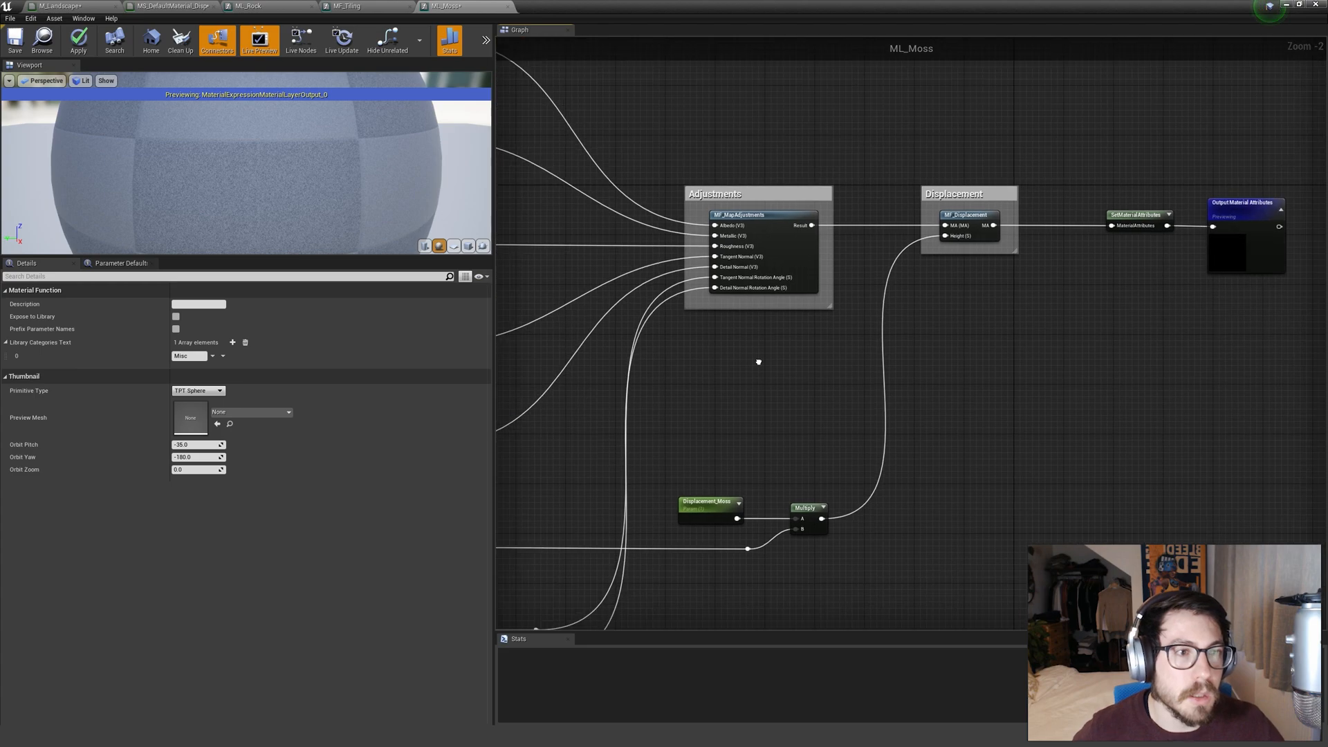
pyautogui.moveTo(759, 362); pyautogui.dragTo(1026, 350, button='right')
pyautogui.moveTo(880, 331); pyautogui.dragTo(977, 344, button='right')
pyautogui.scroll(-2, 893, 141)
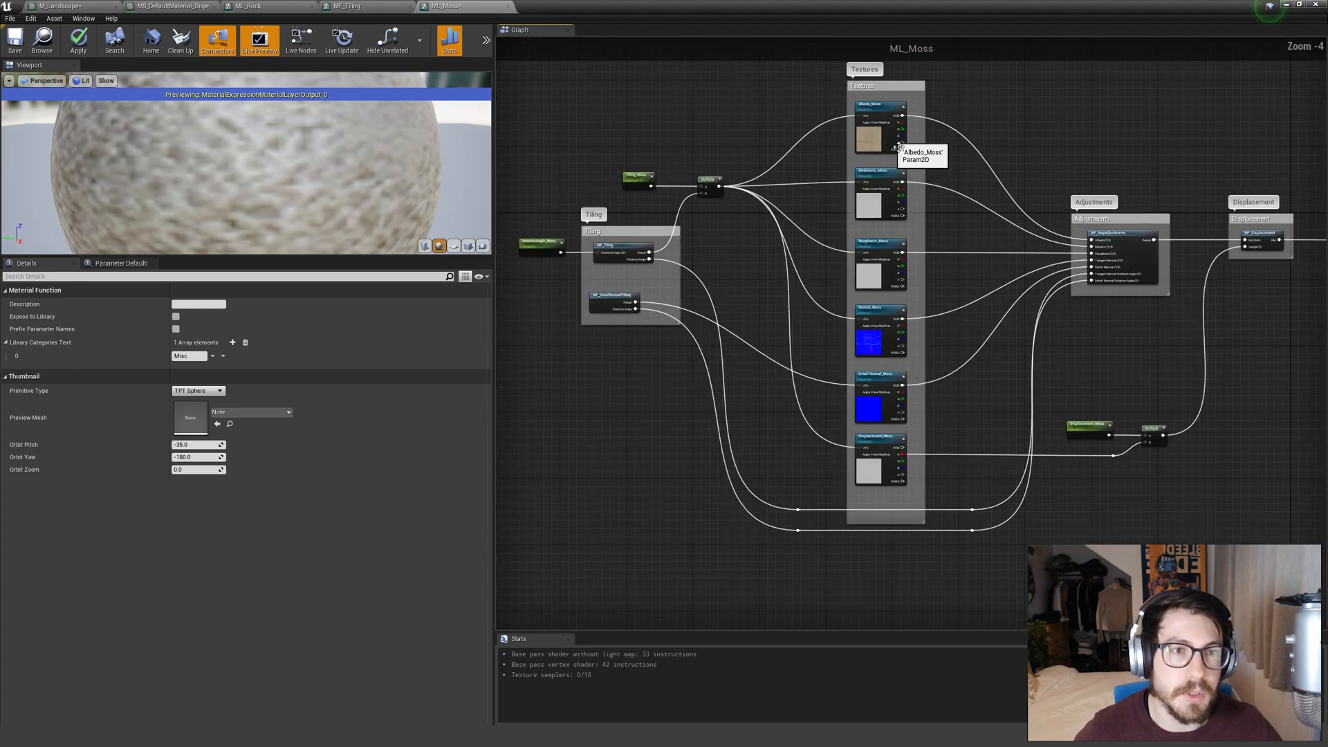
pyautogui.moveTo(912, 135); pyautogui.dragTo(877, 492)
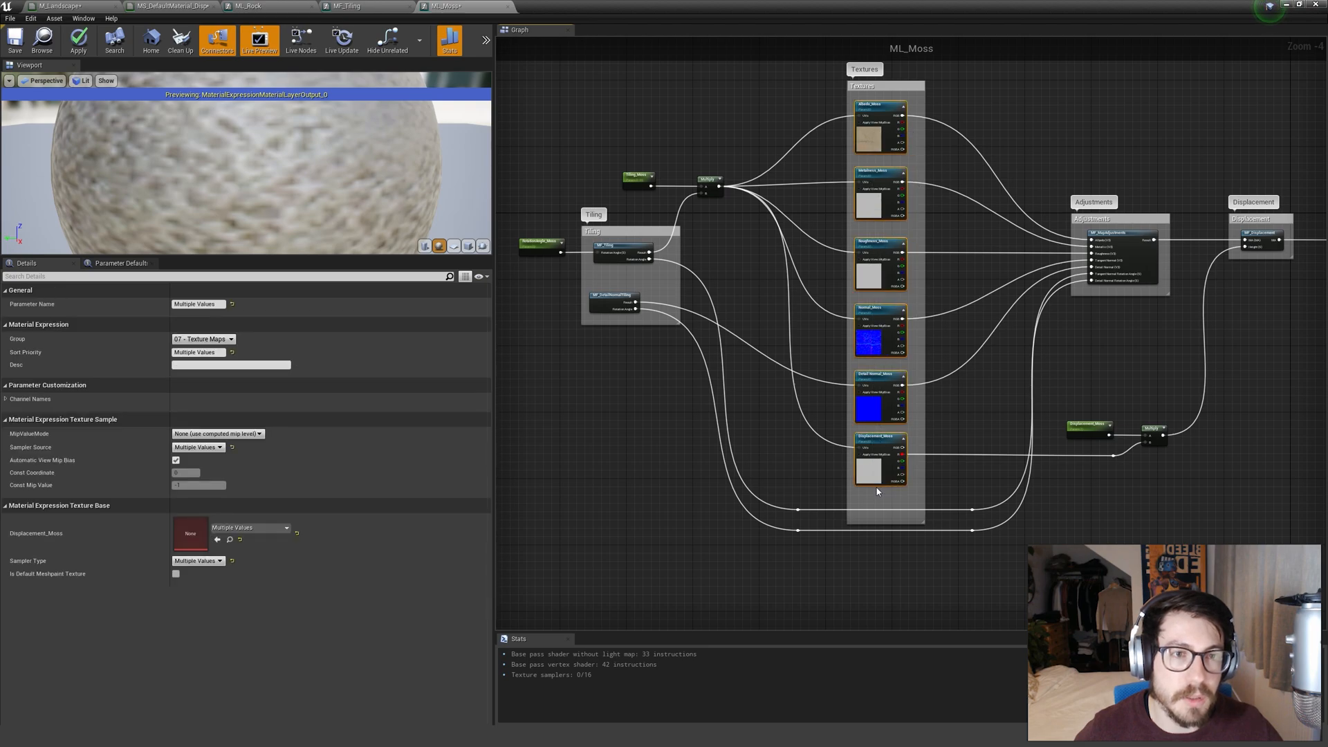
pyautogui.moveTo(991, 375); pyautogui.dragTo(949, 357, button='right')
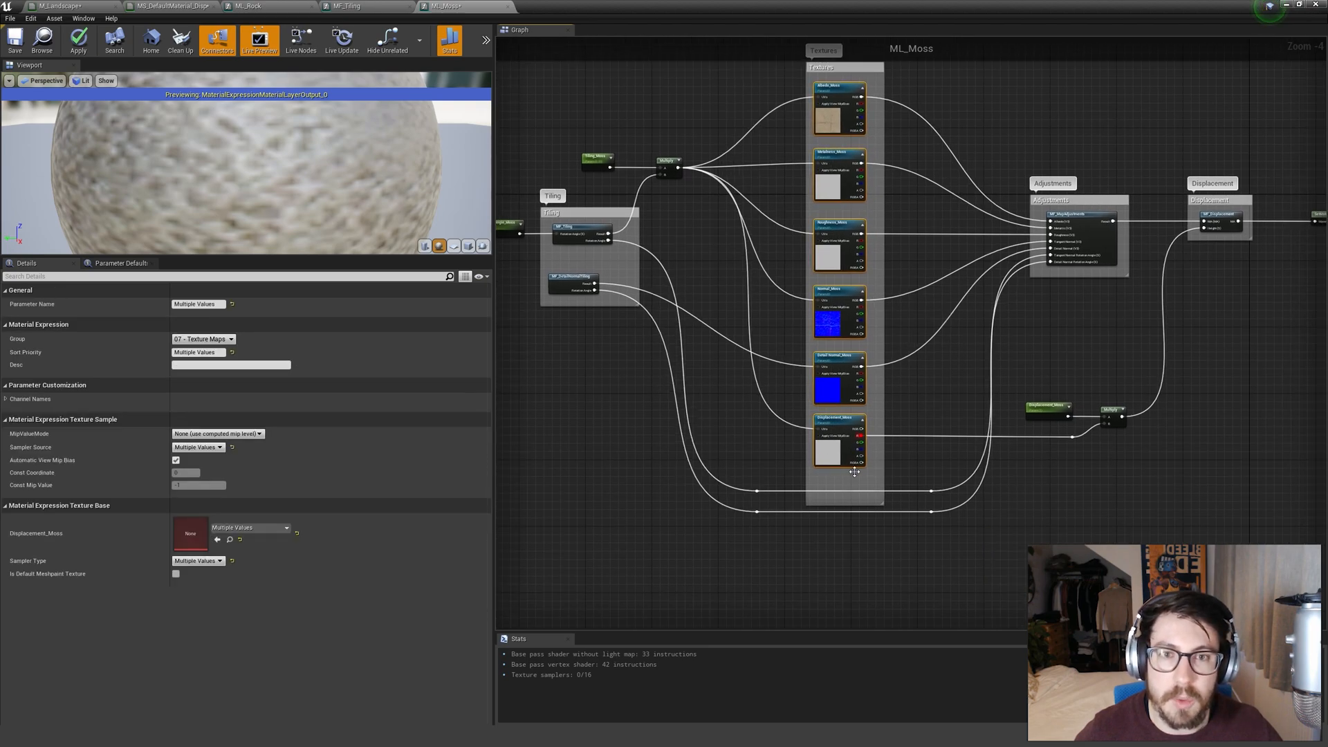
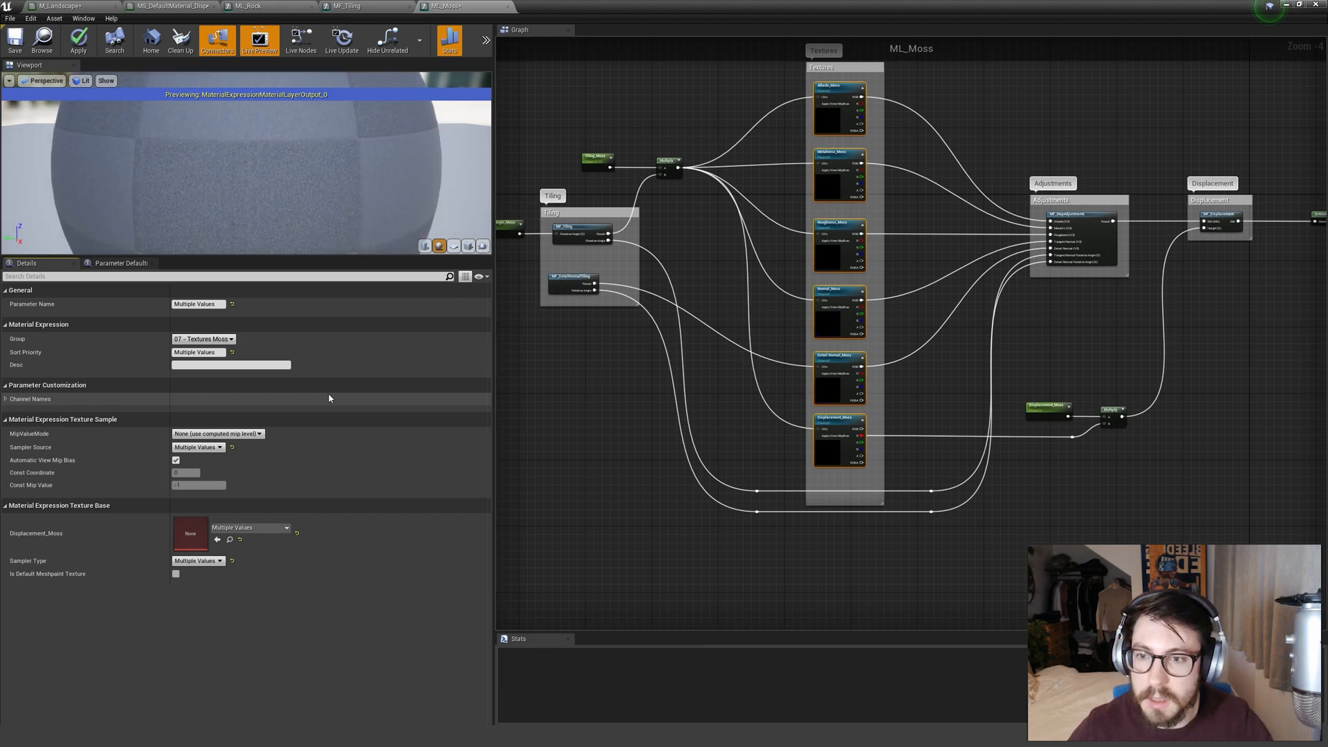
# Assign the Tiling_Moss, RotationAngle_Moss and Displacement_Moss scalar parameters together to the moss textures group.
pyautogui.moveTo(601, 163); pyautogui.dragTo(604, 166)
pyautogui.moveTo(536, 166); pyautogui.dragTo(598, 167, button='right')
pyautogui.keyDown('shift'); pyautogui.moveTo(558, 168); pyautogui.dragTo(579, 253); pyautogui.keyUp('shift')
pyautogui.keyDown('shift'); pyautogui.click(1107, 406); pyautogui.keyUp('shift')
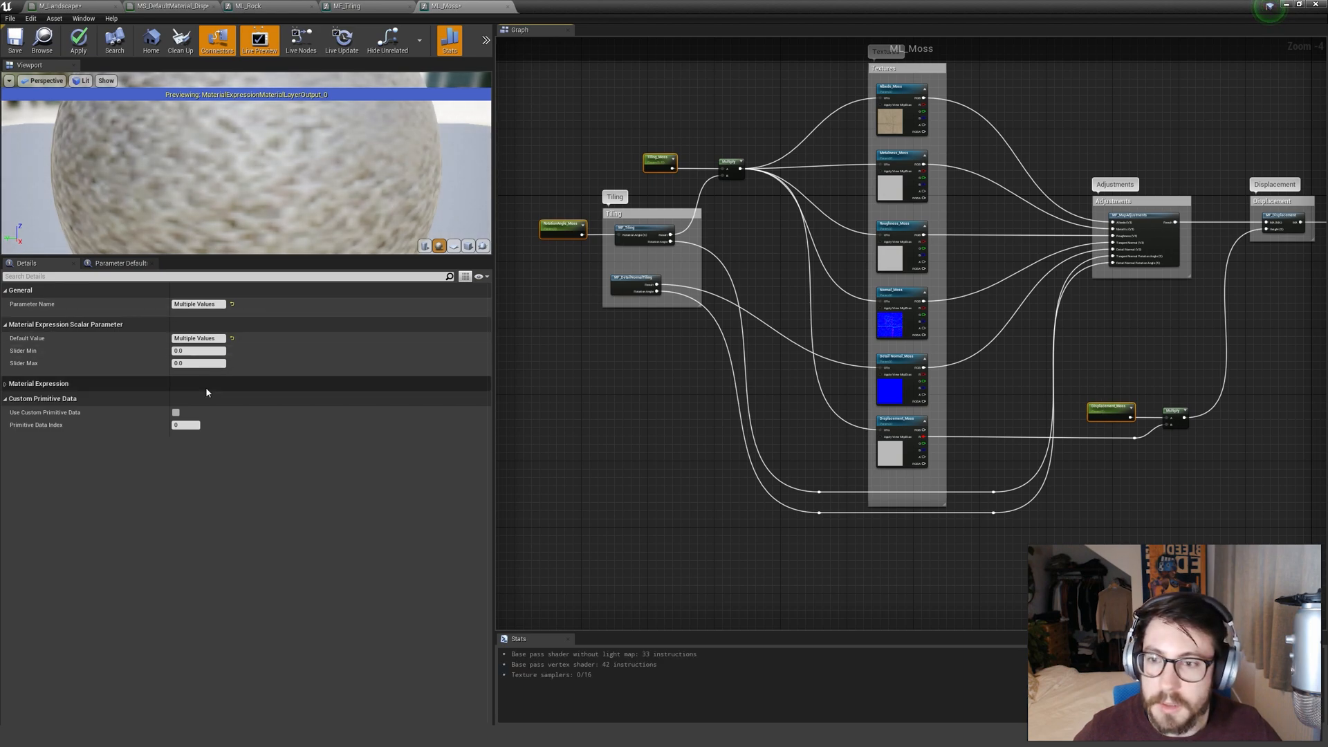
pyautogui.click(158, 385)
pyautogui.click(231, 398)
pyautogui.click(202, 413)
# Apply the parameter changes to the ML_Moss material layer.
pyautogui.click(1066, 381)
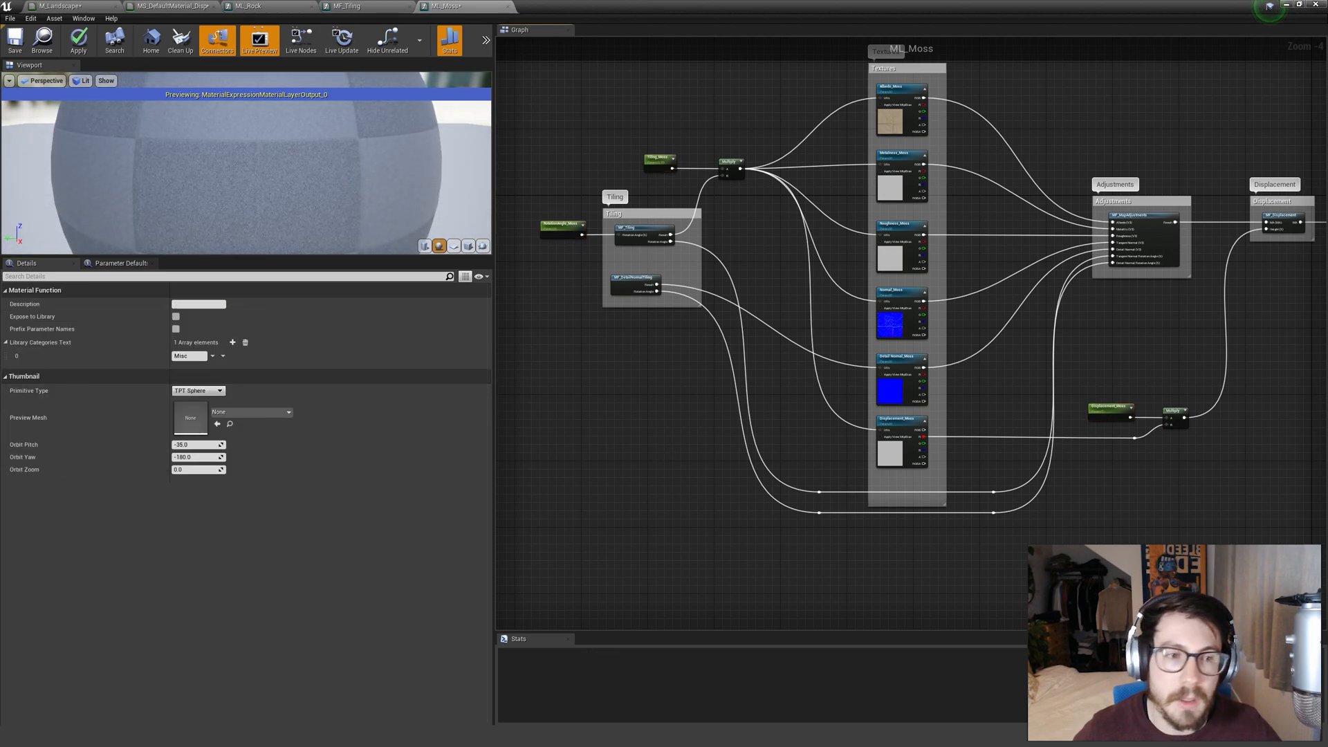
pyautogui.moveTo(1103, 385); pyautogui.dragTo(803, 448, button='right')
pyautogui.moveTo(796, 399); pyautogui.dragTo(892, 368, button='right')
pyautogui.click(78, 40)
# Switch to ML_Rock and set the group of all six texture parameters to 07 - Textures Rock.
pyautogui.click(252, 6)
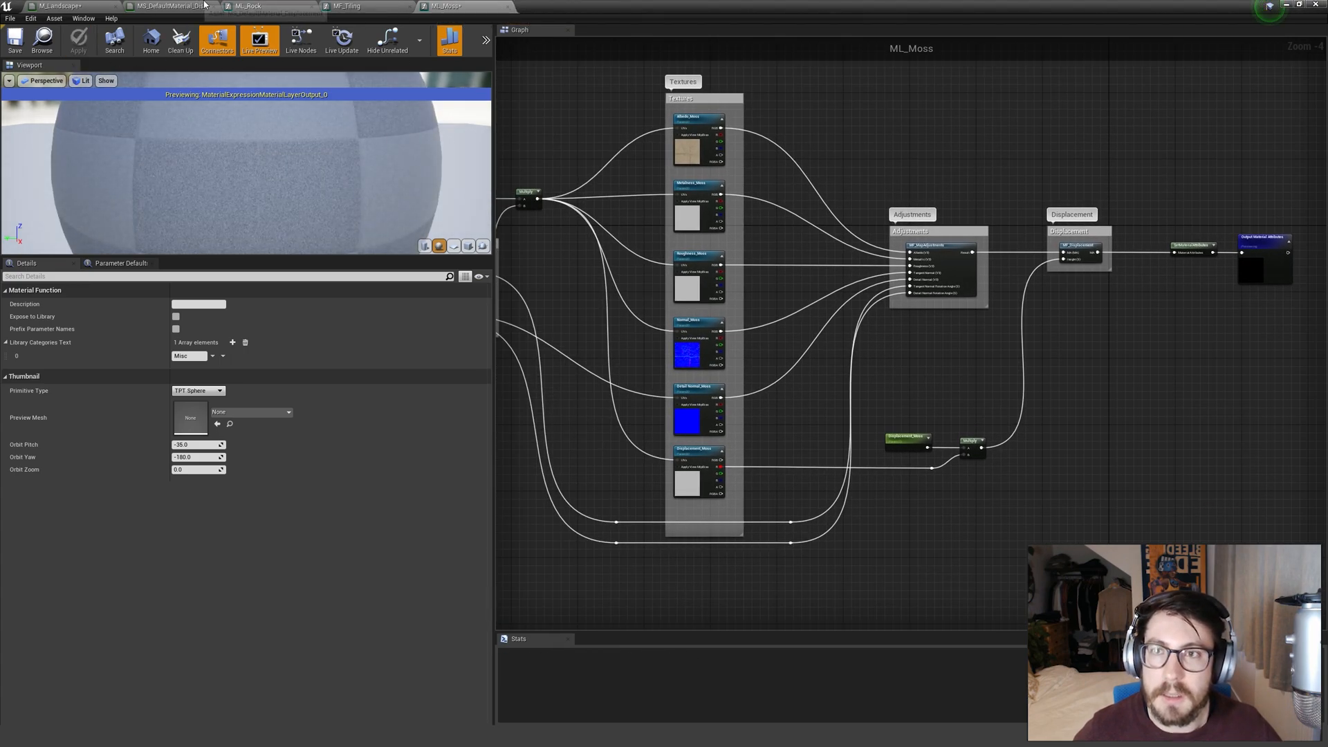
pyautogui.moveTo(869, 153); pyautogui.dragTo(855, 516)
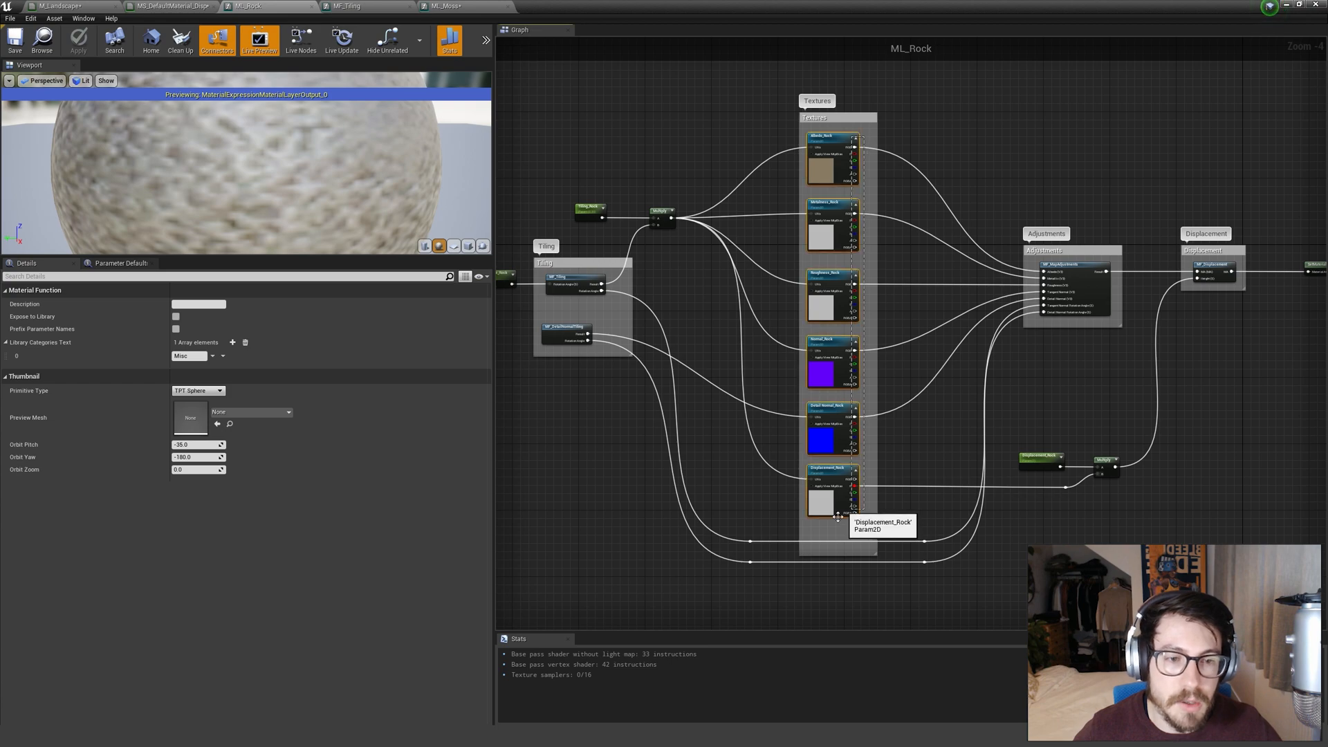
pyautogui.moveTo(209, 340); pyautogui.dragTo(308, 367)
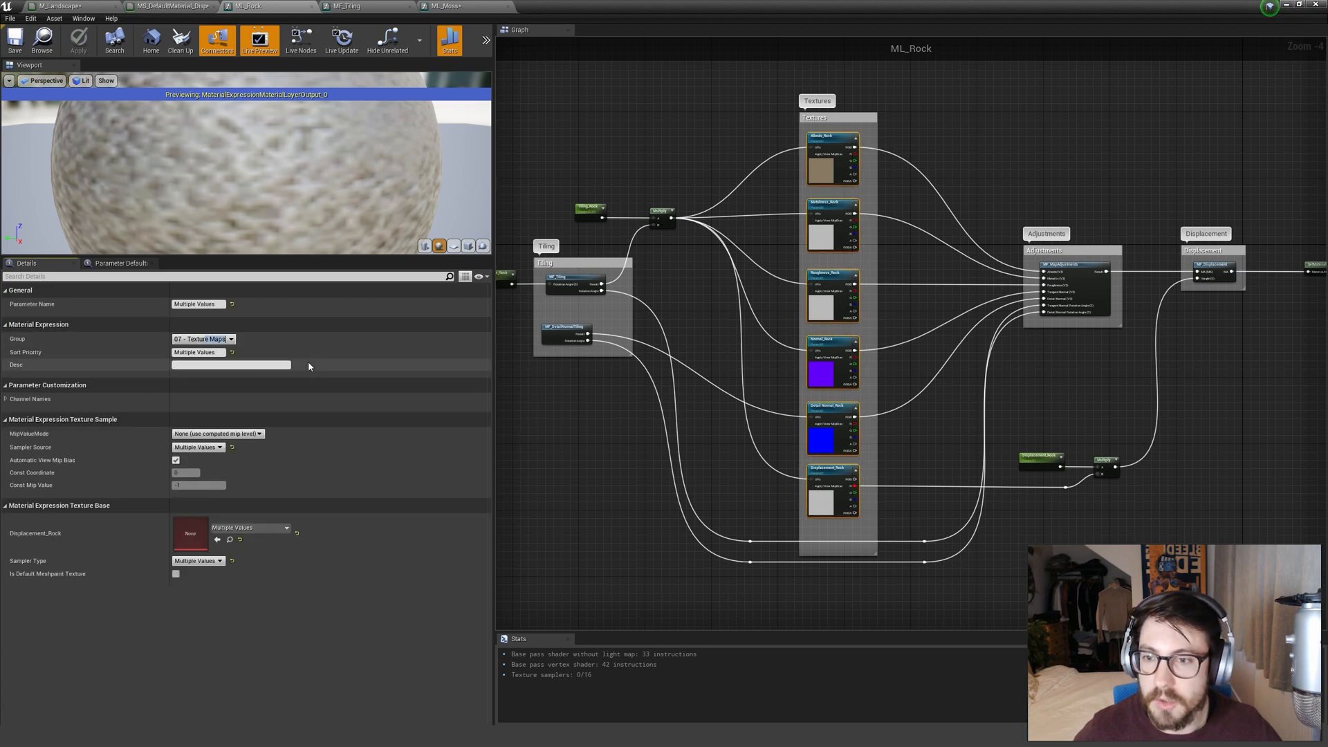
pyautogui.write('s Rock')
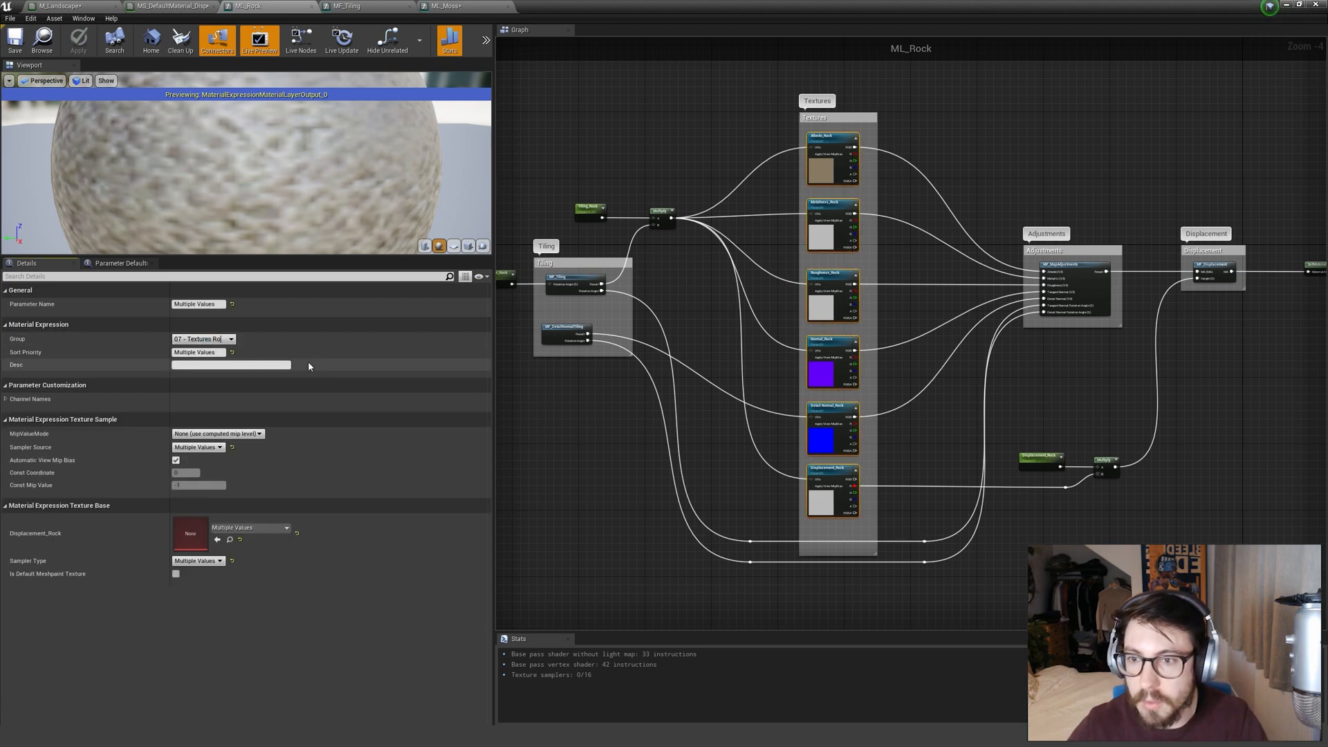
pyautogui.press('Return')
# Assign ML_Rock's tiling, rotation angle and displacement scalar parameters to the rock textures group and apply the changes.
pyautogui.moveTo(579, 151); pyautogui.dragTo(518, 285)
pyautogui.keyDown('shift'); pyautogui.click(1077, 464); pyautogui.keyUp('shift')
pyautogui.click(233, 399)
pyautogui.click(217, 413)
pyautogui.click(632, 480)
pyautogui.moveTo(632, 480); pyautogui.dragTo(521, 457, button='right')
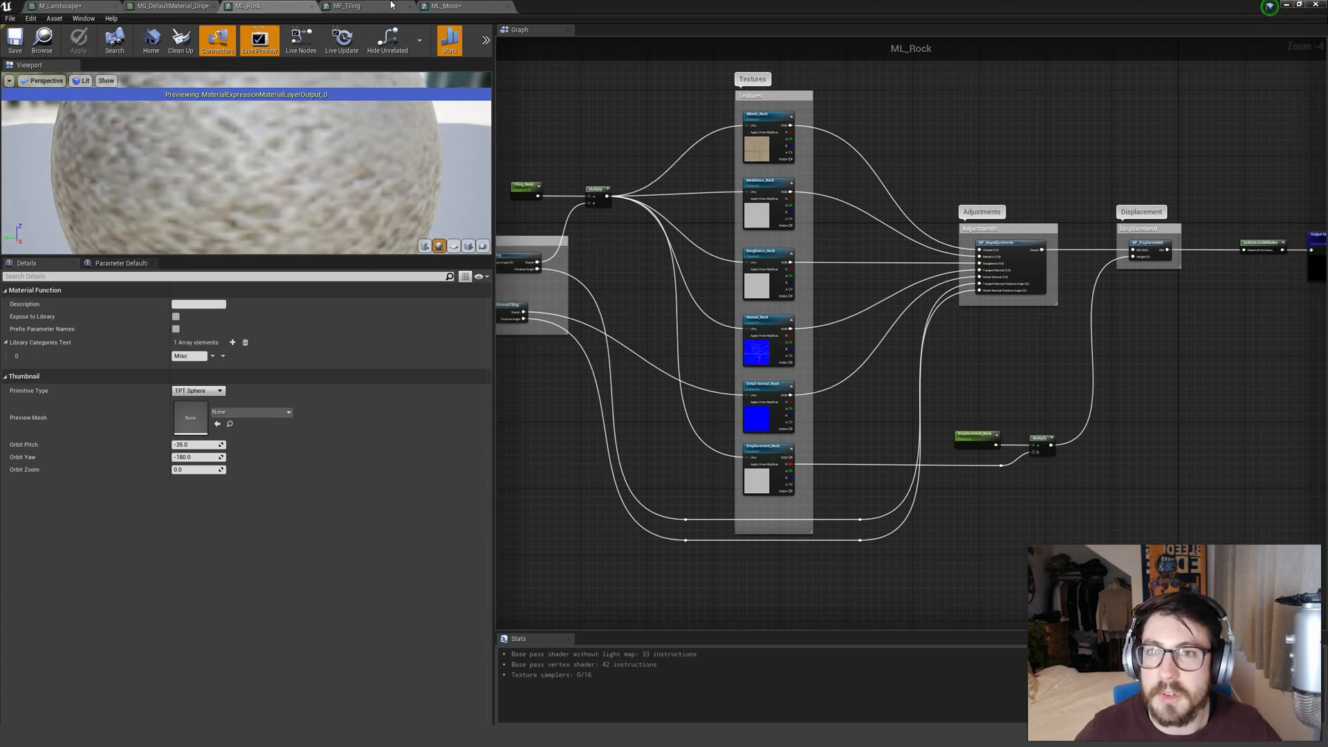
# Save the ML_Moss material layer and return to the level editor.
pyautogui.click(444, 5)
pyautogui.click(16, 41)
pyautogui.click(1286, 5)
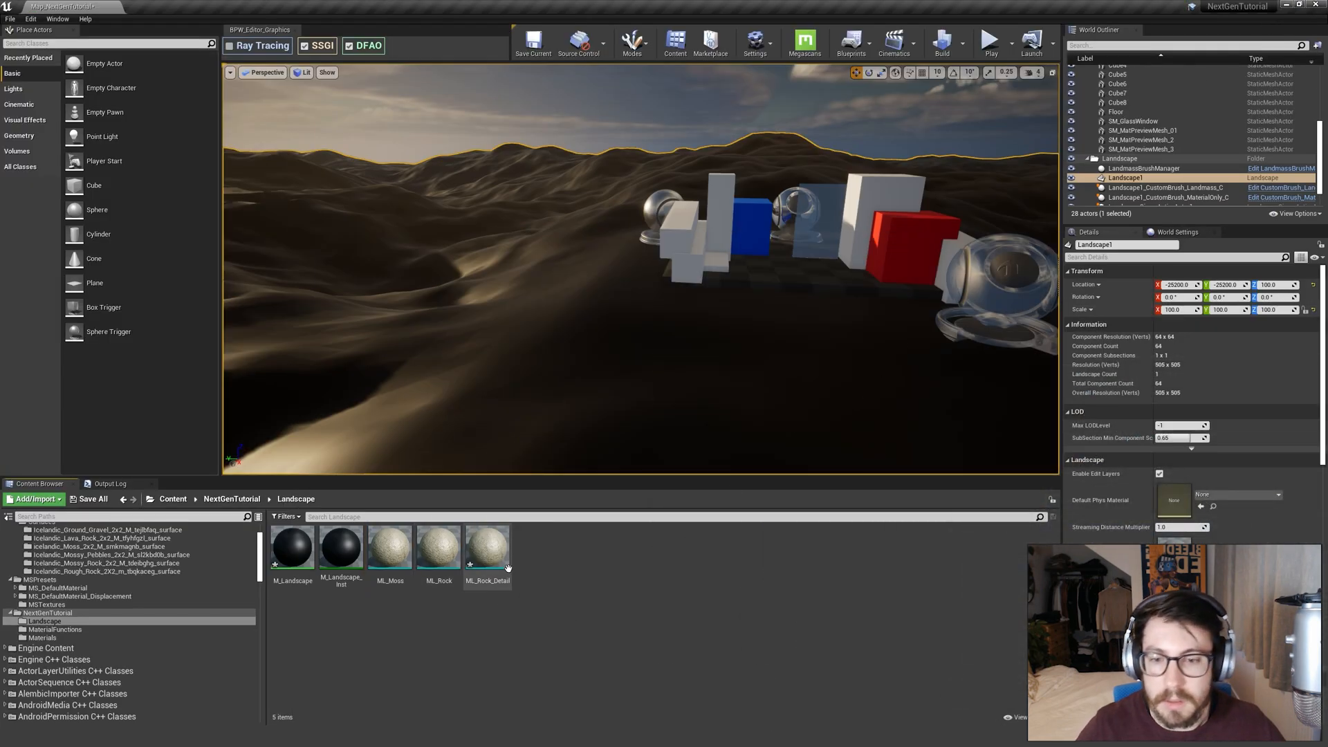
# Open ML_Rock_Detail and rename its rotation angle, tiling and albedo parameters as RotationAngle_RockDetail, Tiling_RockDetail and Albedo_RockDetail.
pyautogui.doubleClick(488, 554)
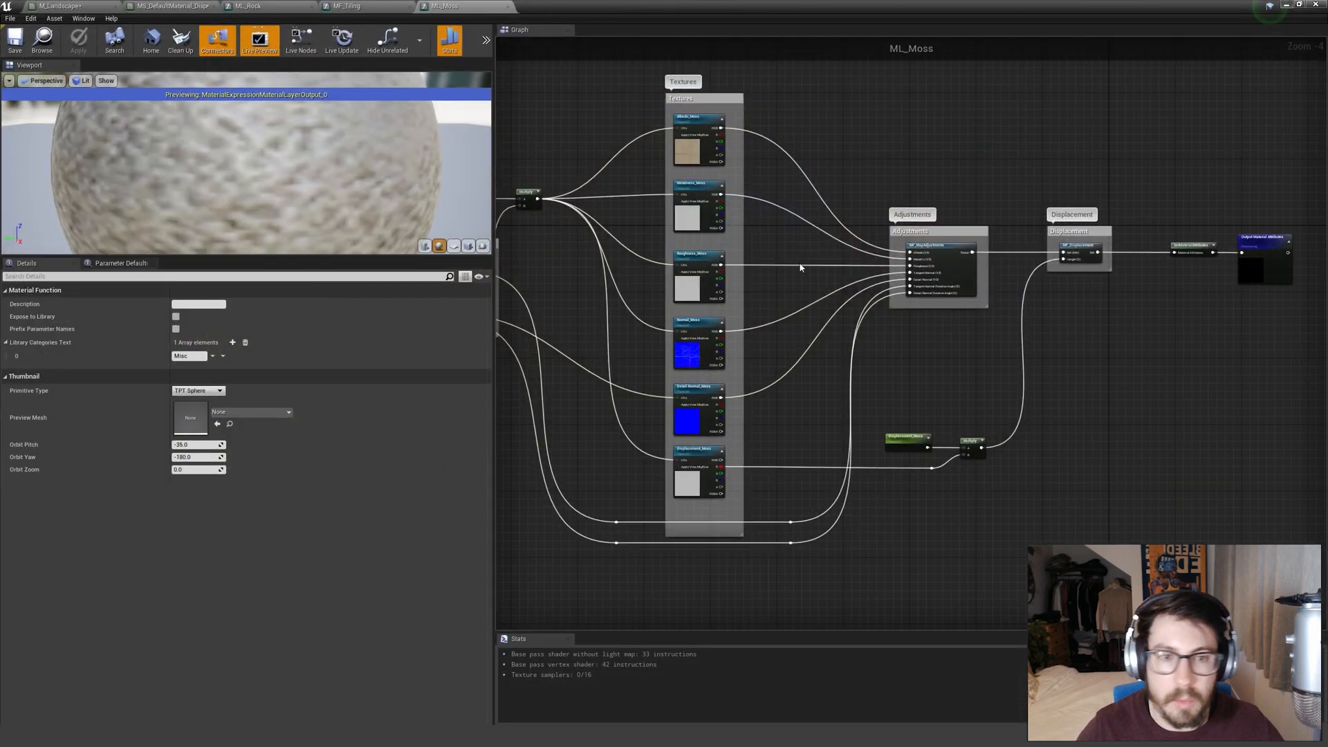
pyautogui.scroll(-4, 713, 430)
pyautogui.moveTo(537, 433); pyautogui.dragTo(1060, 413, button='right')
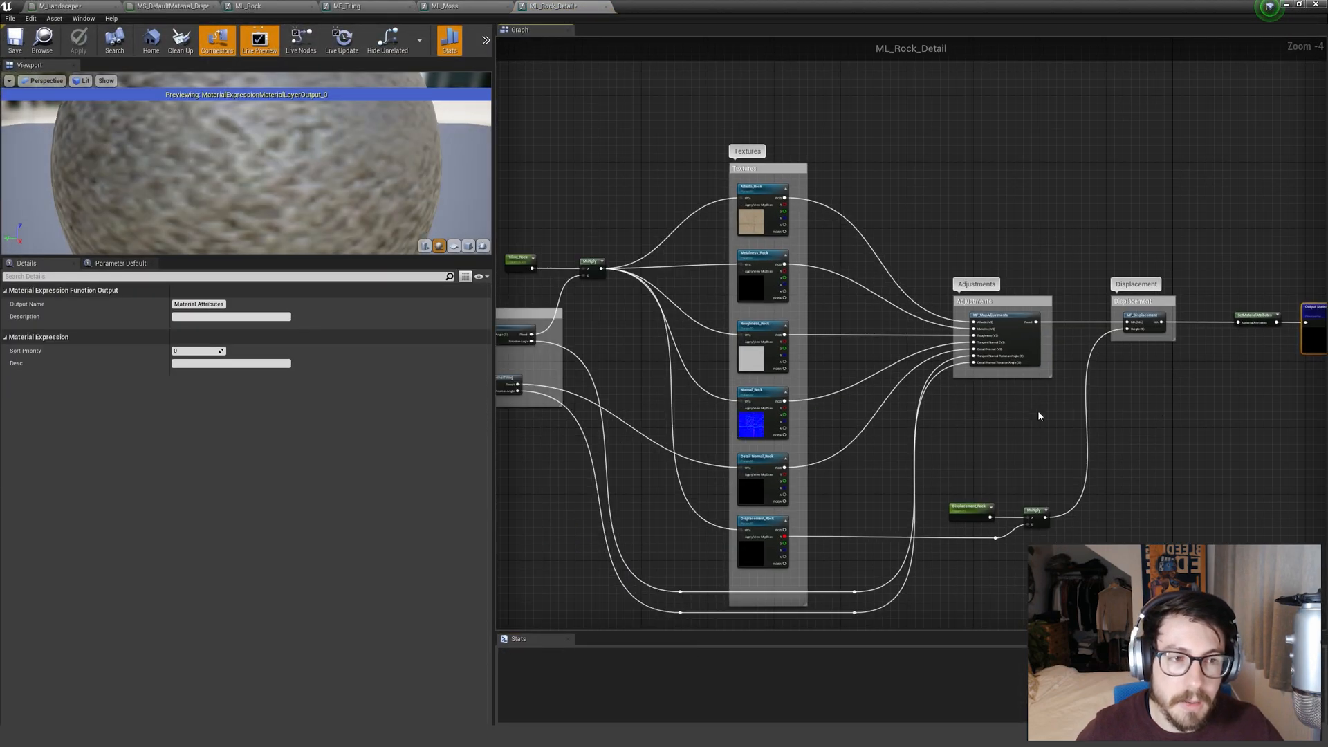
pyautogui.scroll(-3, 969, 413)
pyautogui.scroll(5, 757, 338)
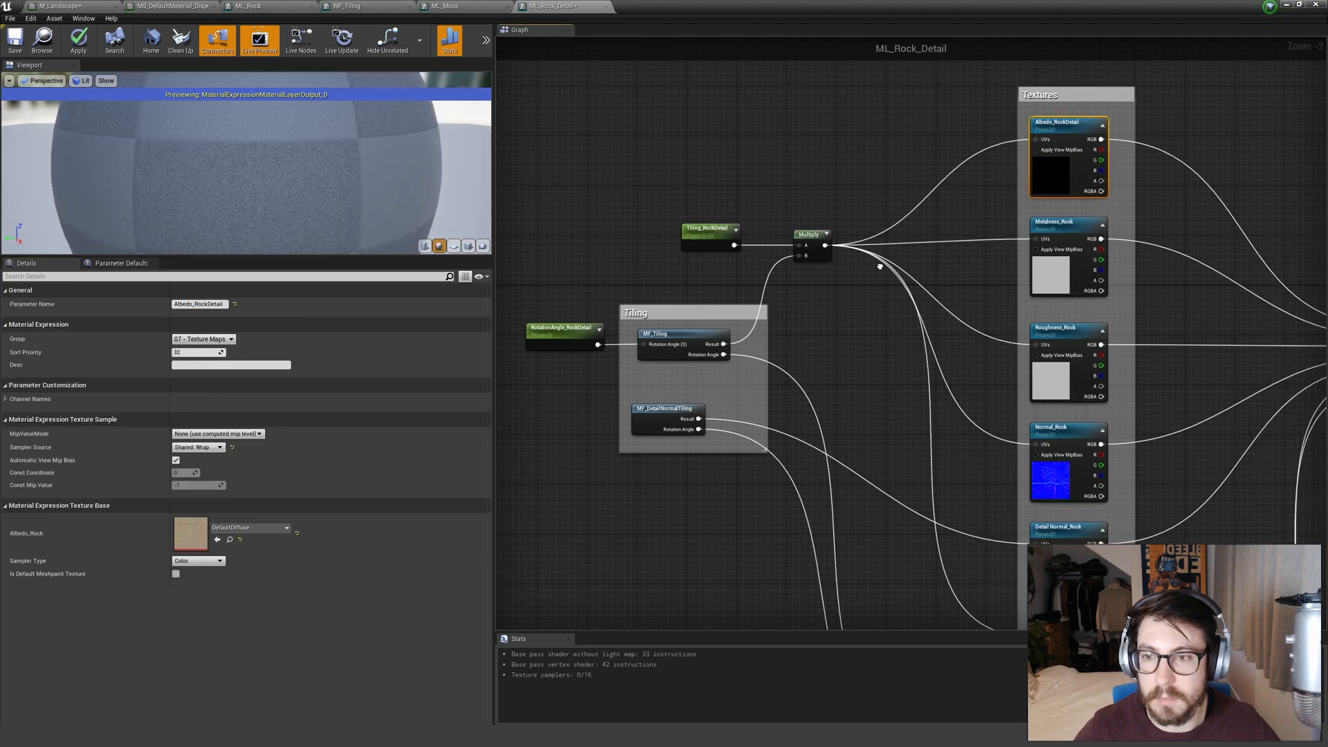
# Replace the Rock suffix with RockDetail in the remaining texture parameter names and the displacement scalar parameter's name.
pyautogui.moveTo(880, 266); pyautogui.dragTo(600, 44, button='right')
pyautogui.click(782, 306)
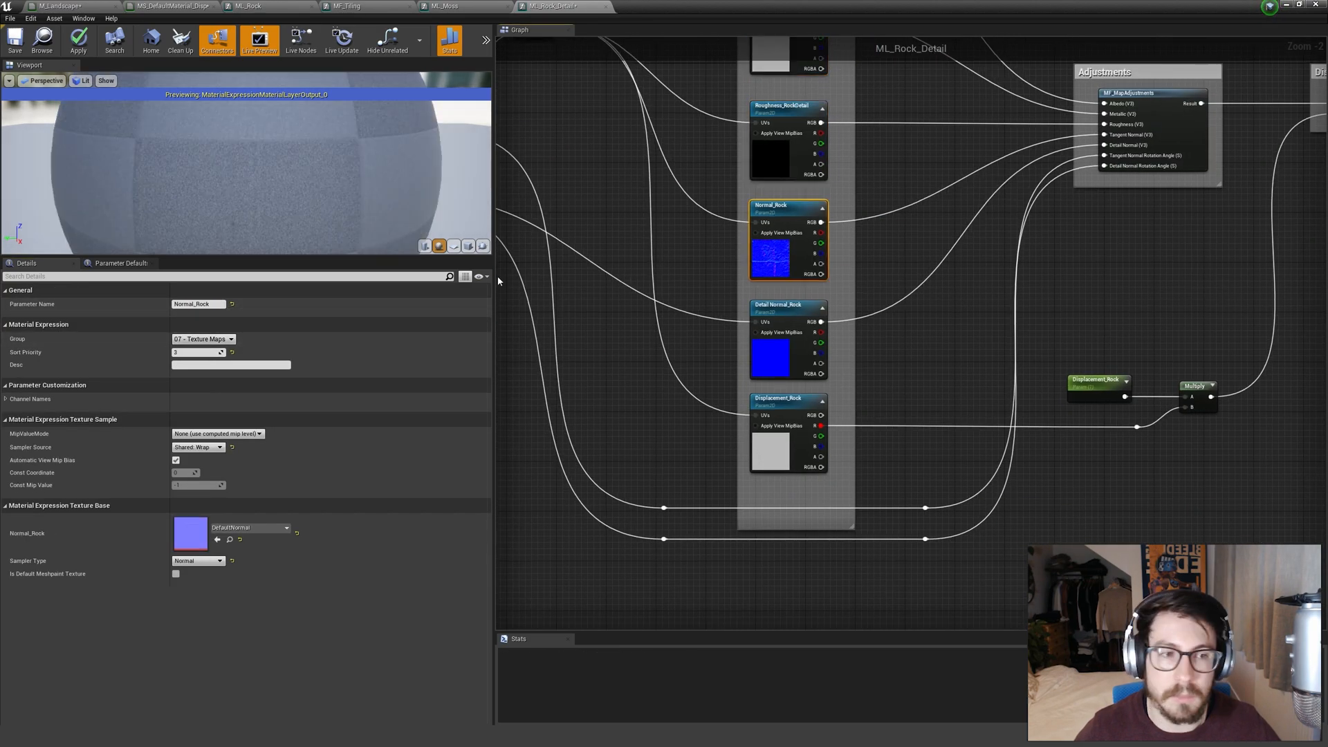
pyautogui.press('Return')
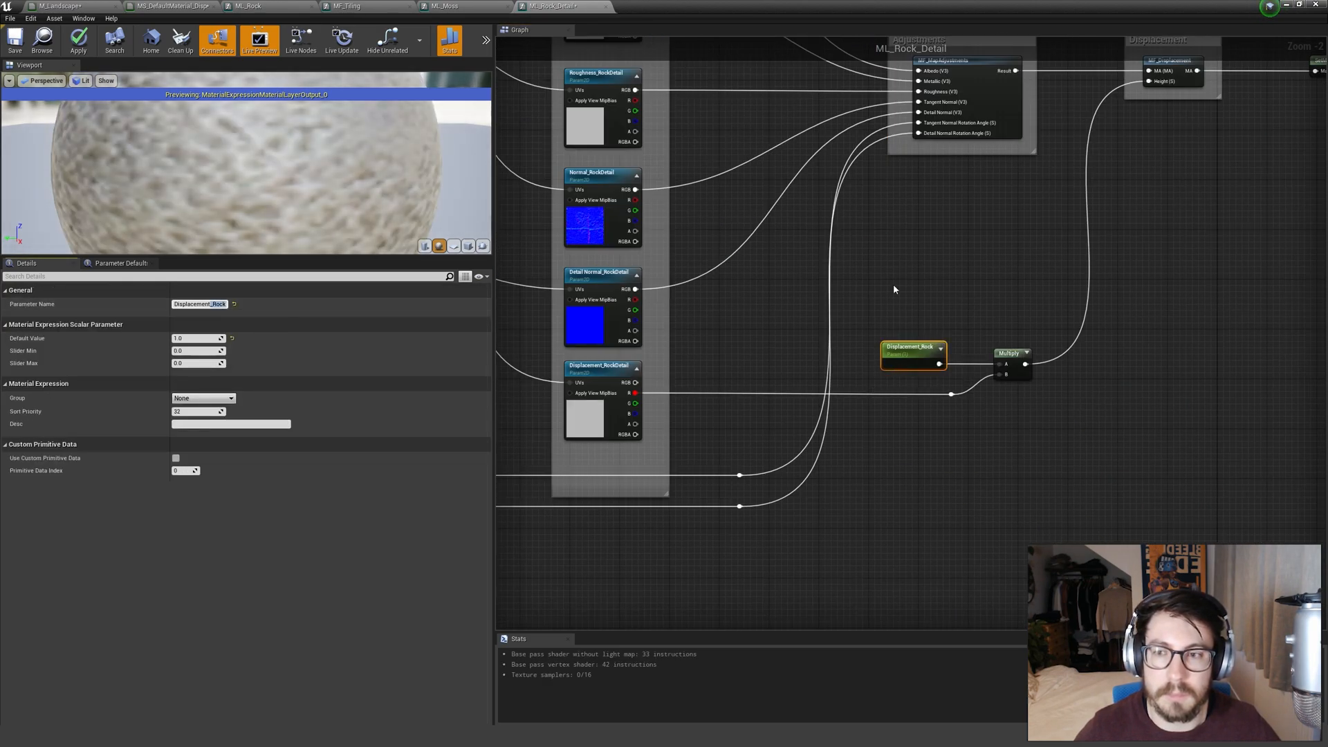
# Select all six ML_Rock_Detail texture parameters and set their group to 07 - Textures DetailRock.
pyautogui.scroll(-2, 831, 373)
pyautogui.click(232, 339)
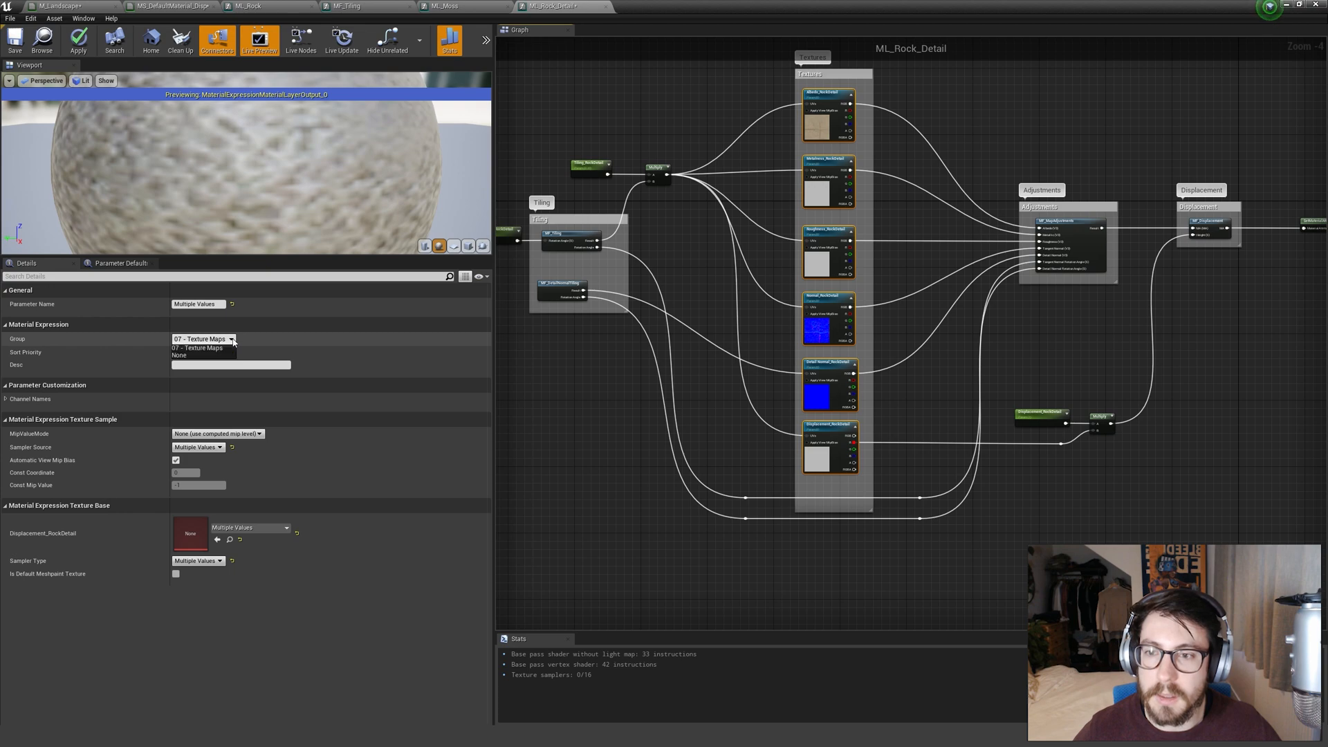
pyautogui.moveTo(213, 348); pyautogui.dragTo(305, 357)
pyautogui.write('s De')
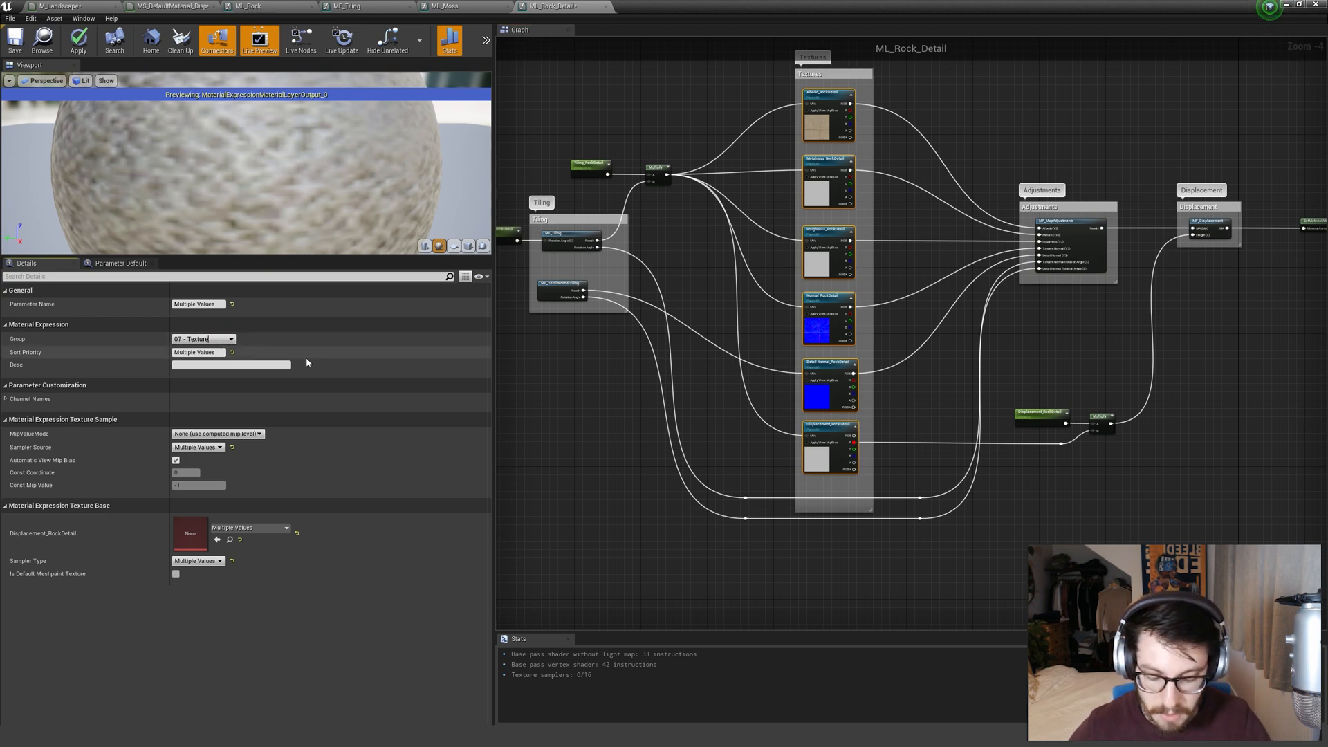
pyautogui.write('tailRock')
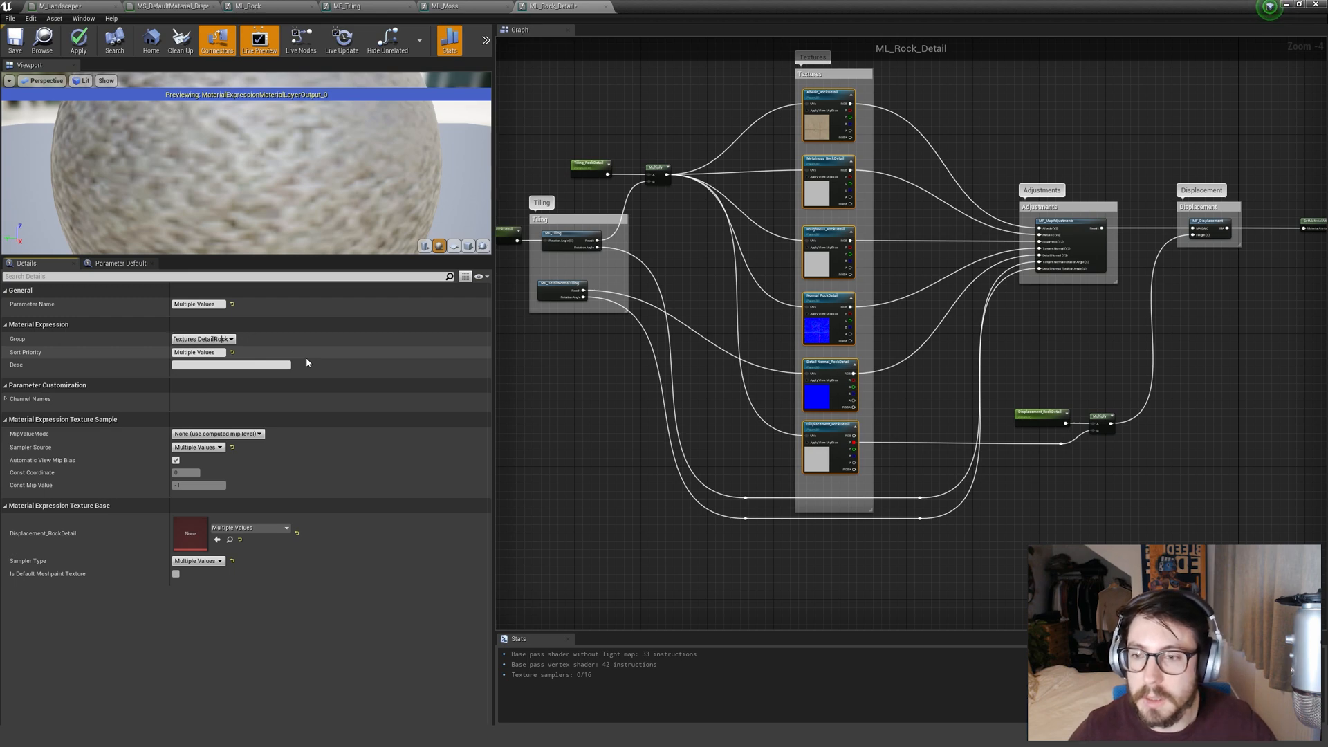
# Assign the tiling, rotation angle and displacement scalar parameters of ML_Rock_Detail to an existing parameter group, and save the layer.
pyautogui.press('Return')
pyautogui.moveTo(584, 104); pyautogui.dragTo(552, 181)
pyautogui.moveTo(545, 182); pyautogui.dragTo(591, 187, button='right')
pyautogui.keyDown('ctrl'); pyautogui.click(540, 237); pyautogui.keyUp('ctrl')
pyautogui.keyDown('ctrl'); pyautogui.click(1086, 418); pyautogui.keyUp('ctrl')
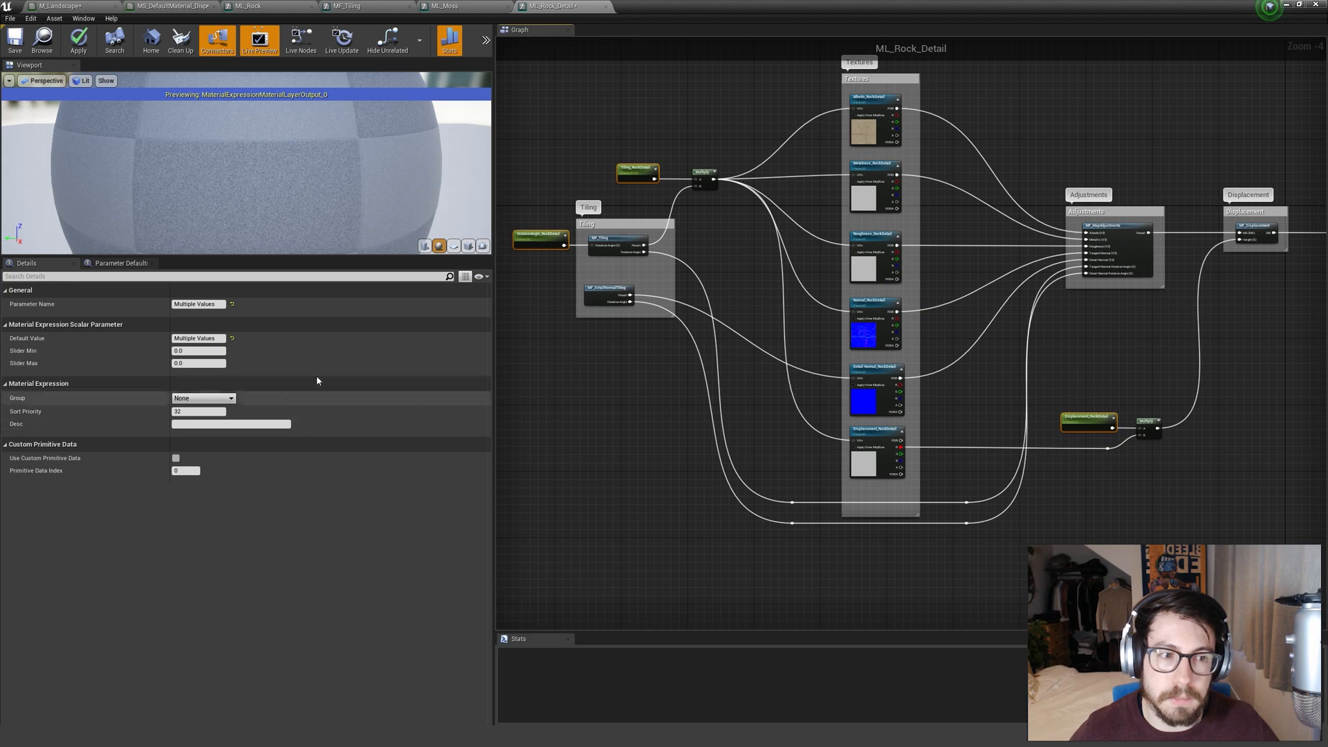
pyautogui.click(231, 398)
pyautogui.click(215, 410)
pyautogui.click(611, 452)
pyautogui.moveTo(611, 453); pyautogui.dragTo(445, 483, button='right')
pyautogui.click(79, 39)
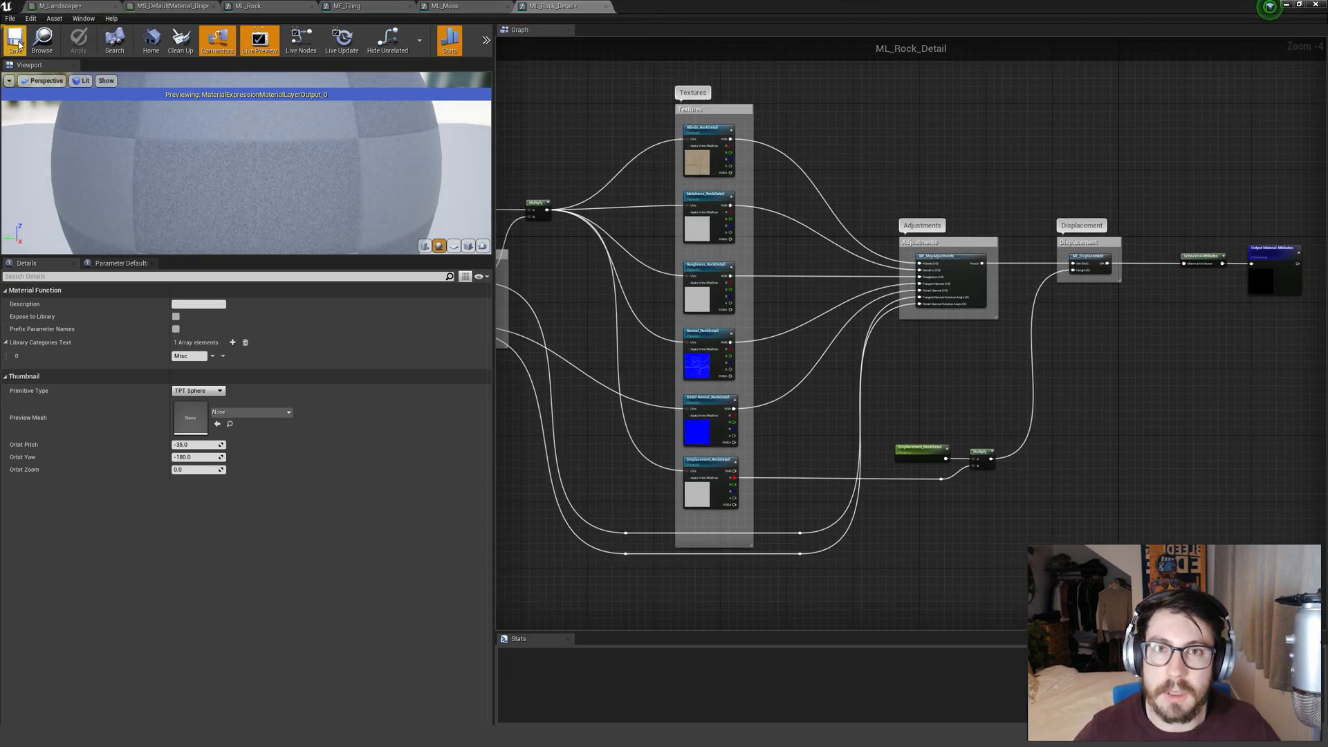
# Close the open MF_Tiling, ML_Rock and other function editors and return to the M_Landscape material graph.
pyautogui.click(471, 5)
pyautogui.click(357, 6)
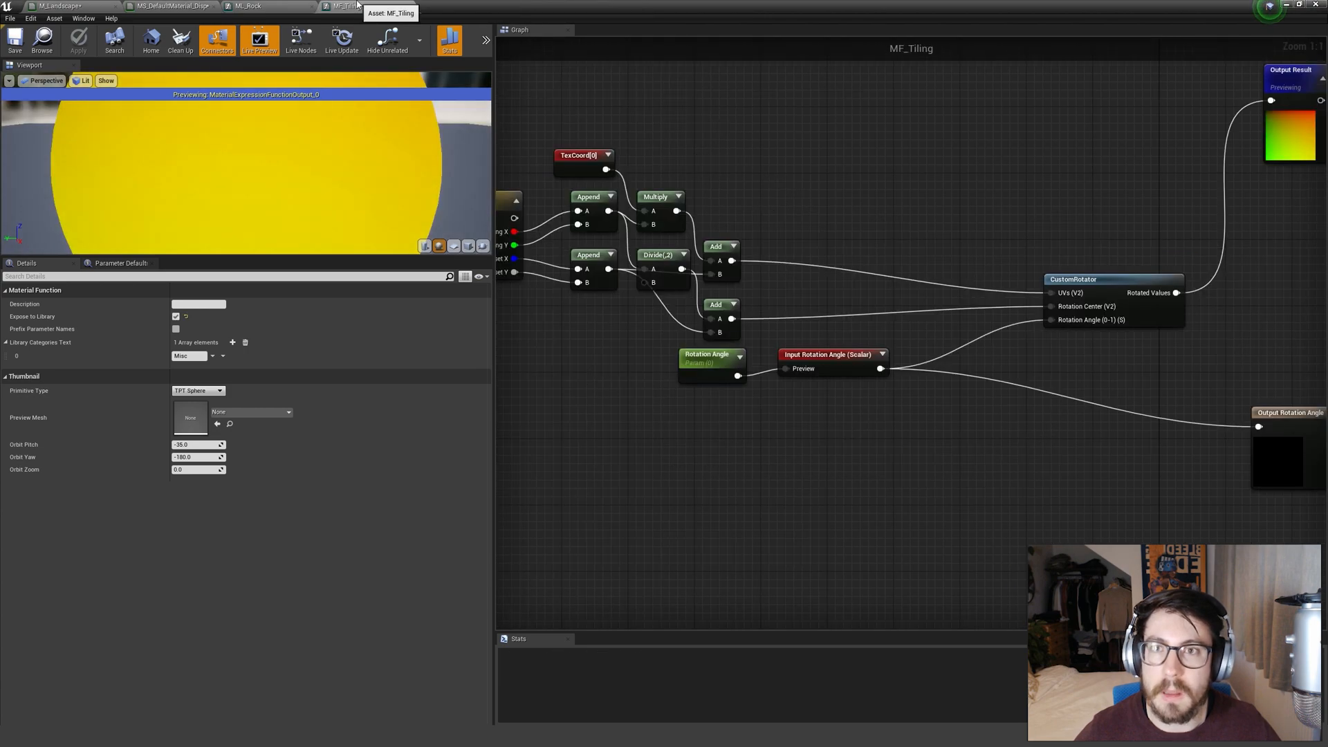
pyautogui.middleClick(359, 6)
pyautogui.middleClick(234, 6)
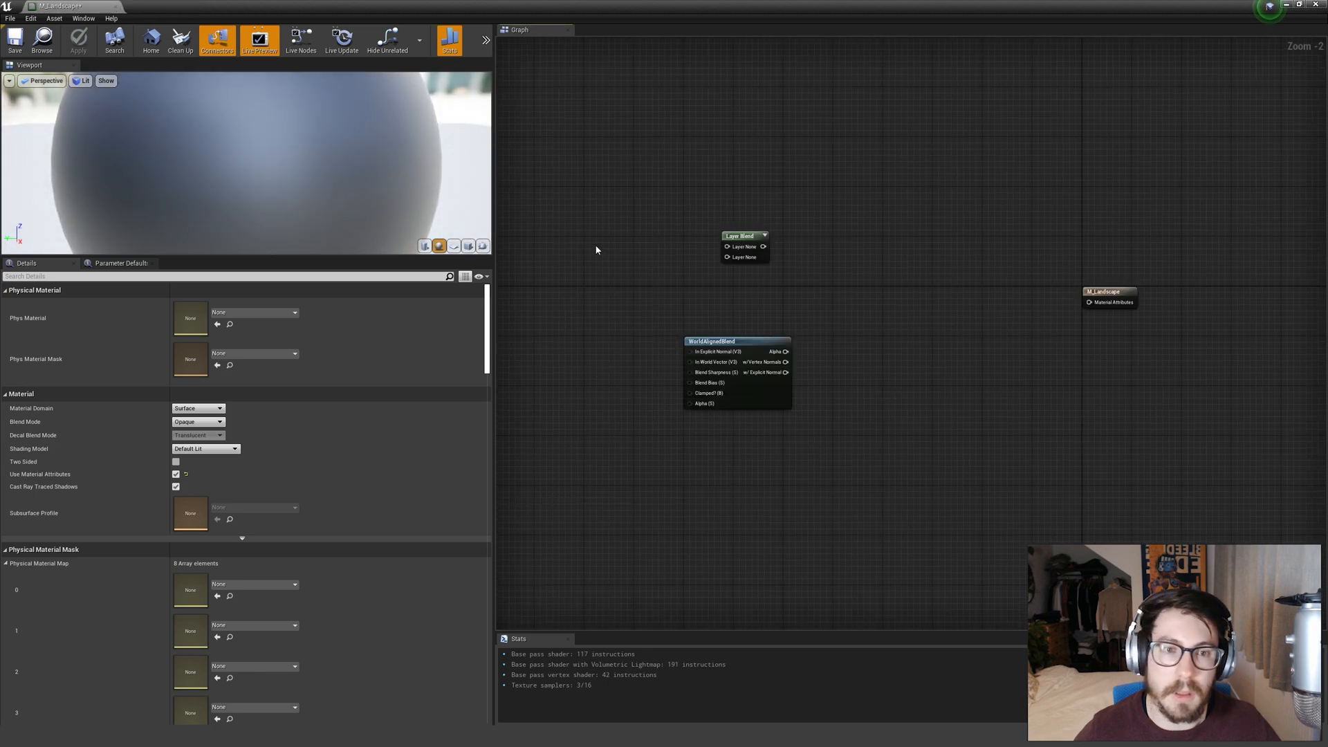
# Add ML_Moss, ML_Rock and ML_Rock_Detail from the Landscape content folder to the M_Landscape graph.
pyautogui.moveTo(602, 275)
pyautogui.mouseDown(button='right')
pyautogui.moveTo(633, 286)
pyautogui.moveTo(588, 286)
pyautogui.mouseUp(button='right')
pyautogui.rightClick(831, 268)
pyautogui.click(838, 221)
pyautogui.moveTo(1031, 5); pyautogui.dragTo(916, 43)
pyautogui.click(391, 548)
pyautogui.keyDown('shift'); pyautogui.click(489, 550); pyautogui.keyUp('shift')
pyautogui.moveTo(489, 550); pyautogui.dragTo(959, 304)
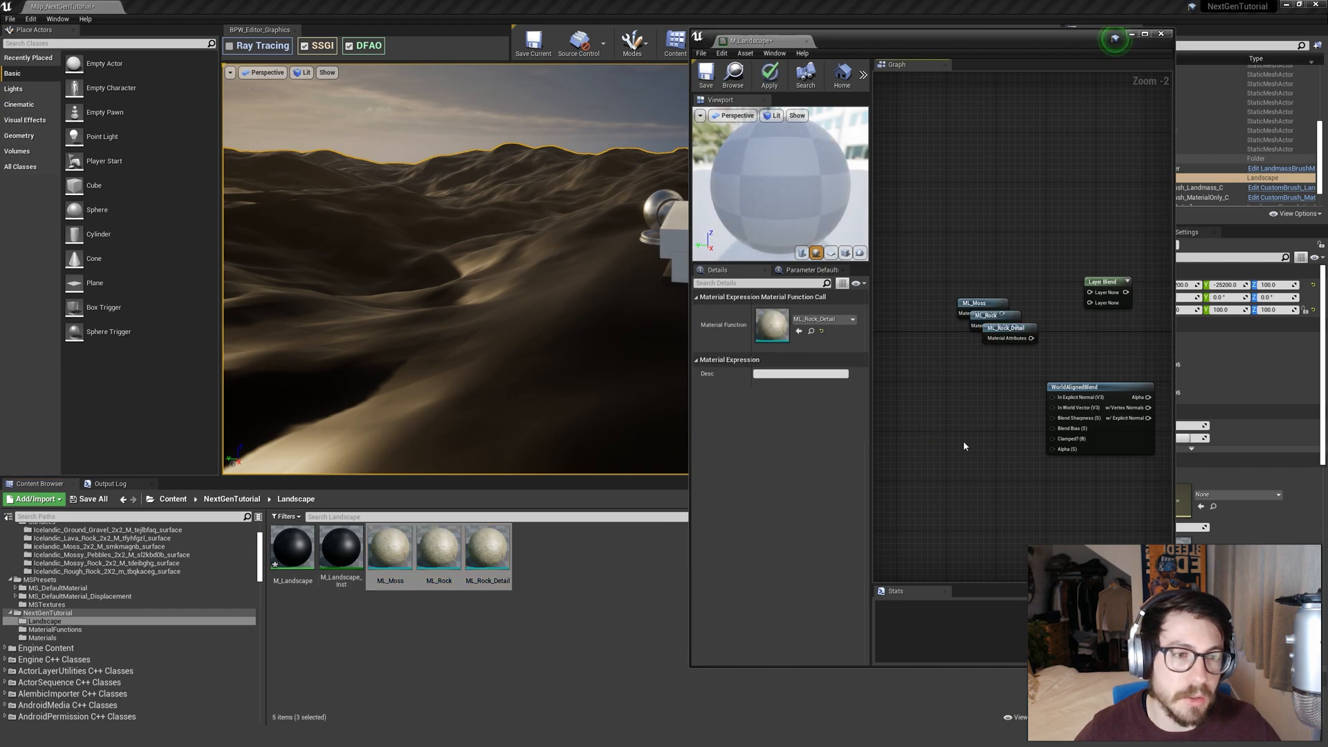
pyautogui.doubleClick(928, 43)
# Spread the overlapping ML_Moss, ML_Rock and ML_Rock_Detail nodes apart, placing Layer Blend above ML_Rock_Detail.
pyautogui.scroll(2, 635, 352)
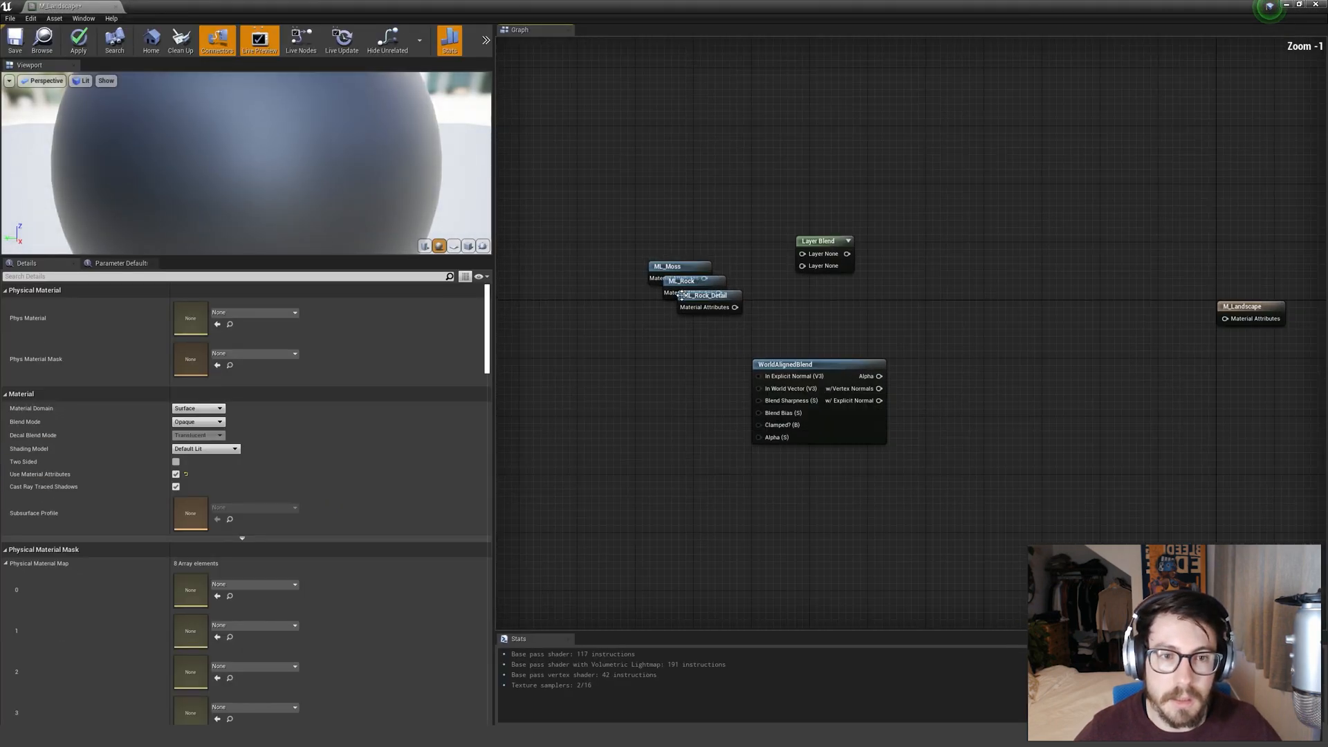
pyautogui.moveTo(667, 267); pyautogui.dragTo(715, 189)
pyautogui.click(806, 220)
pyautogui.moveTo(823, 240); pyautogui.dragTo(1023, 107)
pyautogui.click(900, 181)
pyautogui.moveTo(690, 280); pyautogui.dragTo(1044, 222)
pyautogui.click(985, 251)
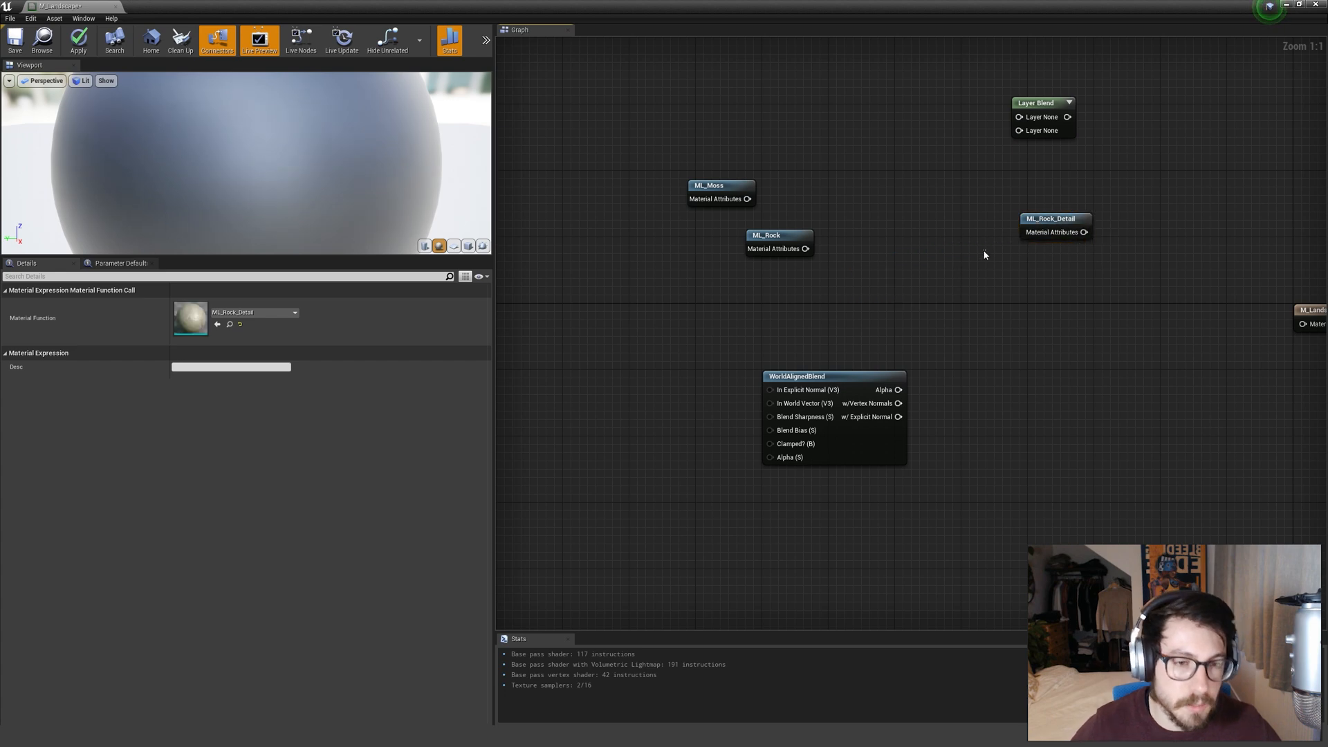
# Stack the ML_Moss and ML_Rock nodes in one column directly above the WorldAlignedBlend node.
pyautogui.moveTo(658, 166); pyautogui.dragTo(806, 282)
pyautogui.moveTo(806, 282); pyautogui.dragTo(712, 326, button='right')
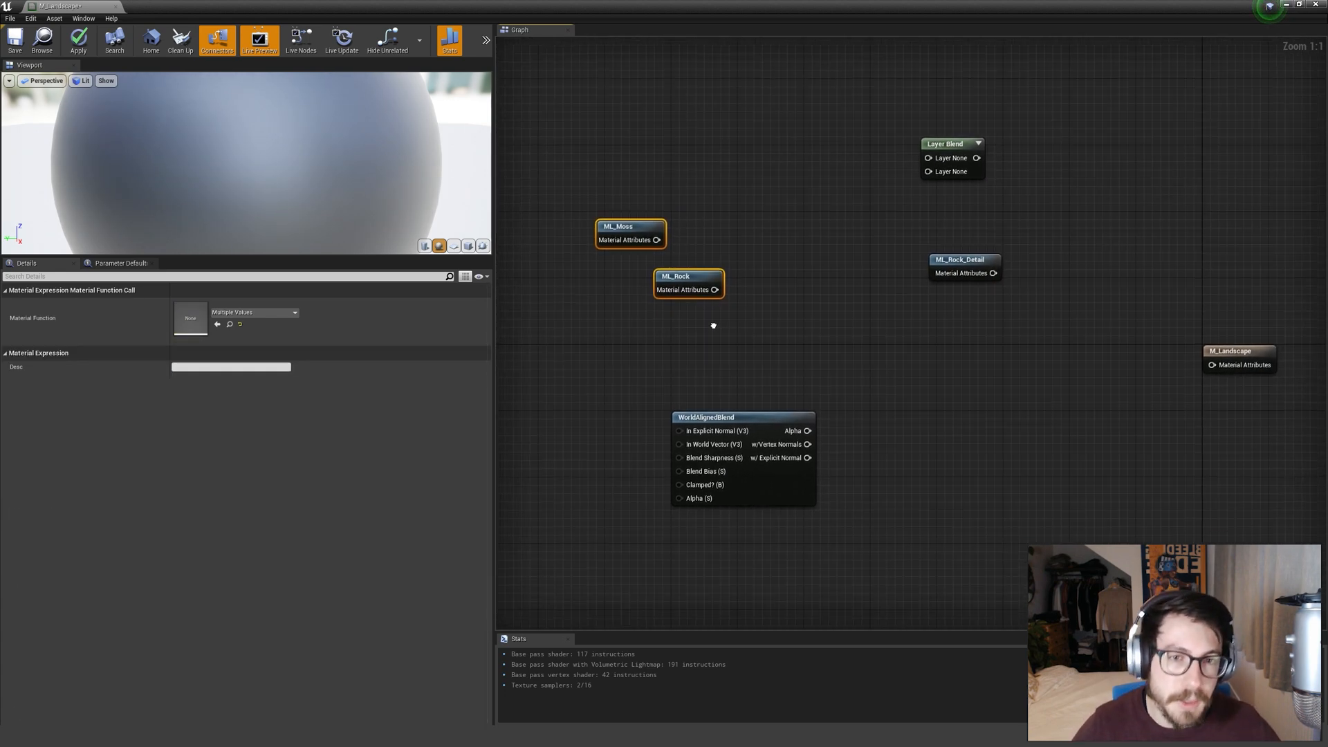
pyautogui.moveTo(695, 287); pyautogui.dragTo(778, 373)
pyautogui.click(746, 347)
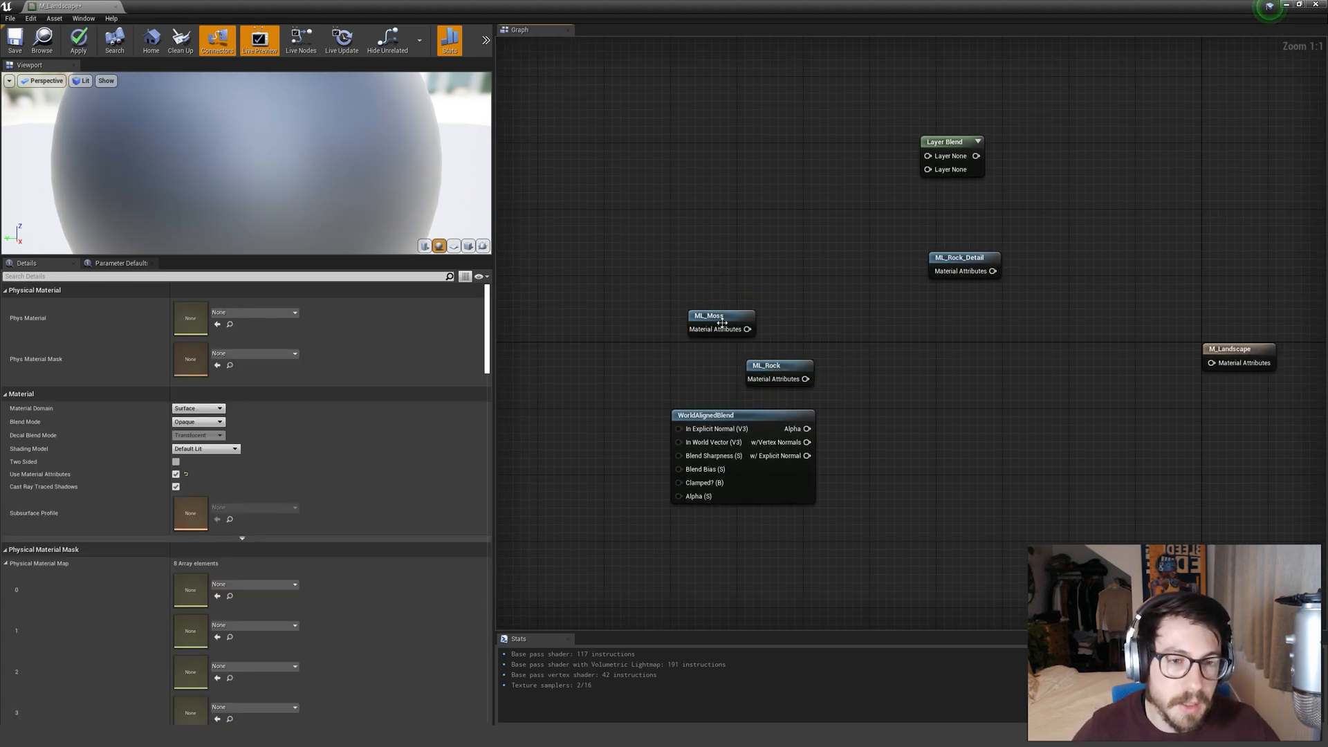
pyautogui.moveTo(721, 318); pyautogui.dragTo(779, 318)
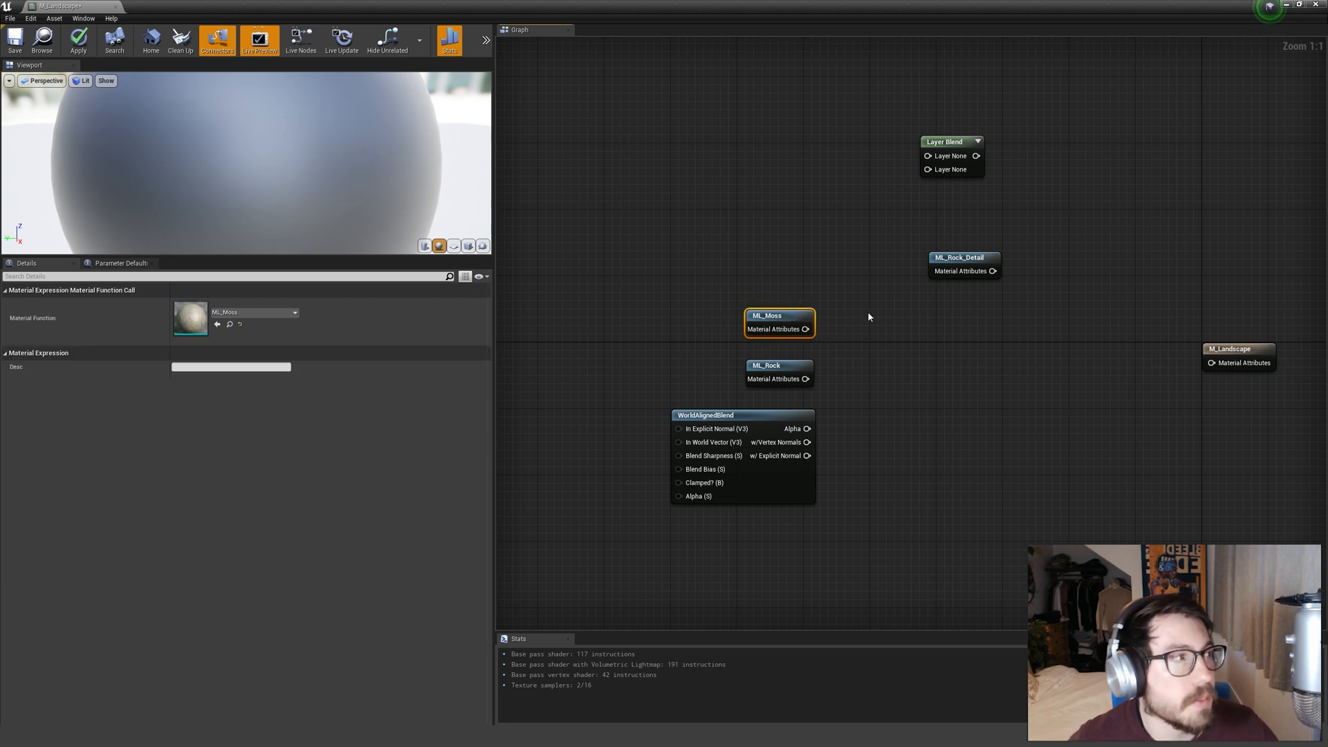
pyautogui.moveTo(759, 381); pyautogui.dragTo(981, 338, button='right')
pyautogui.moveTo(1114, 354); pyautogui.dragTo(1043, 356, button='right')
pyautogui.moveTo(836, 358); pyautogui.dragTo(736, 420, button='right')
pyautogui.moveTo(577, 363); pyautogui.dragTo(819, 503)
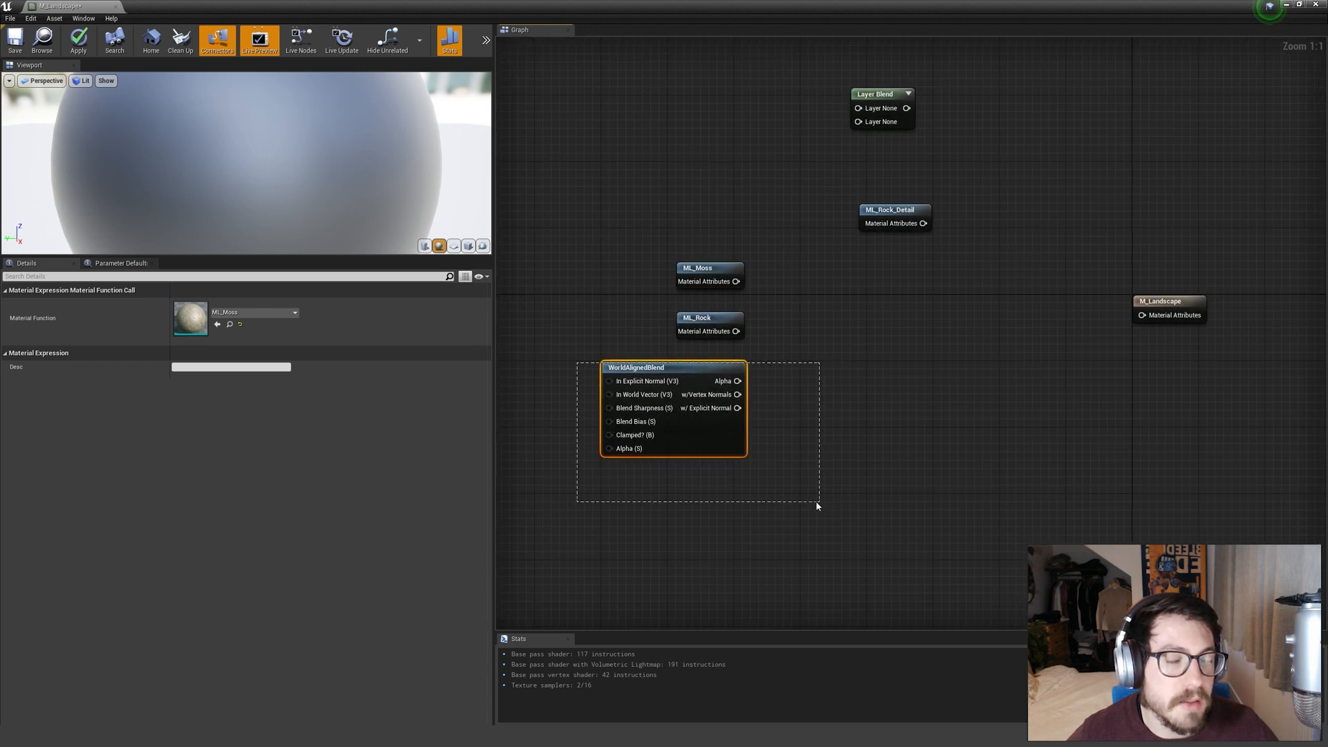
pyautogui.moveTo(735, 488); pyautogui.dragTo(943, 493, button='right')
pyautogui.click(944, 493)
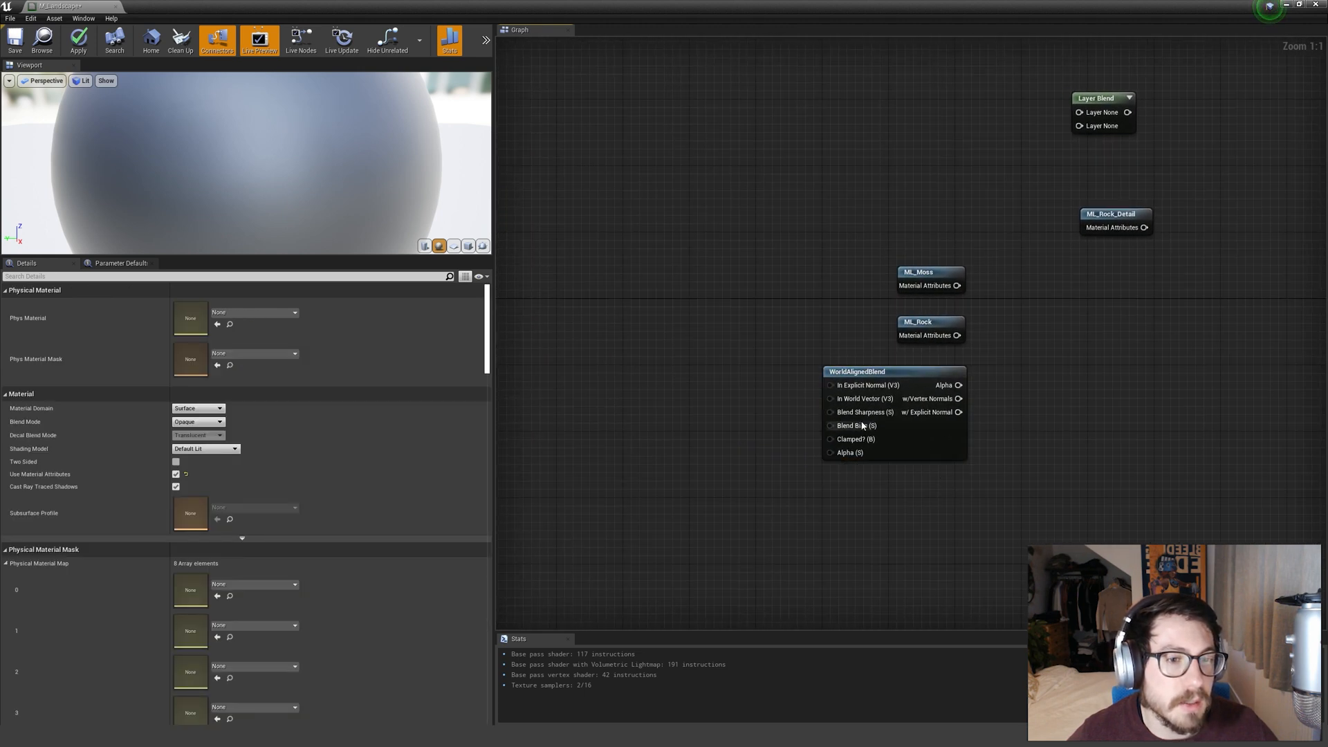
pyautogui.moveTo(746, 424); pyautogui.dragTo(708, 420, button='right')
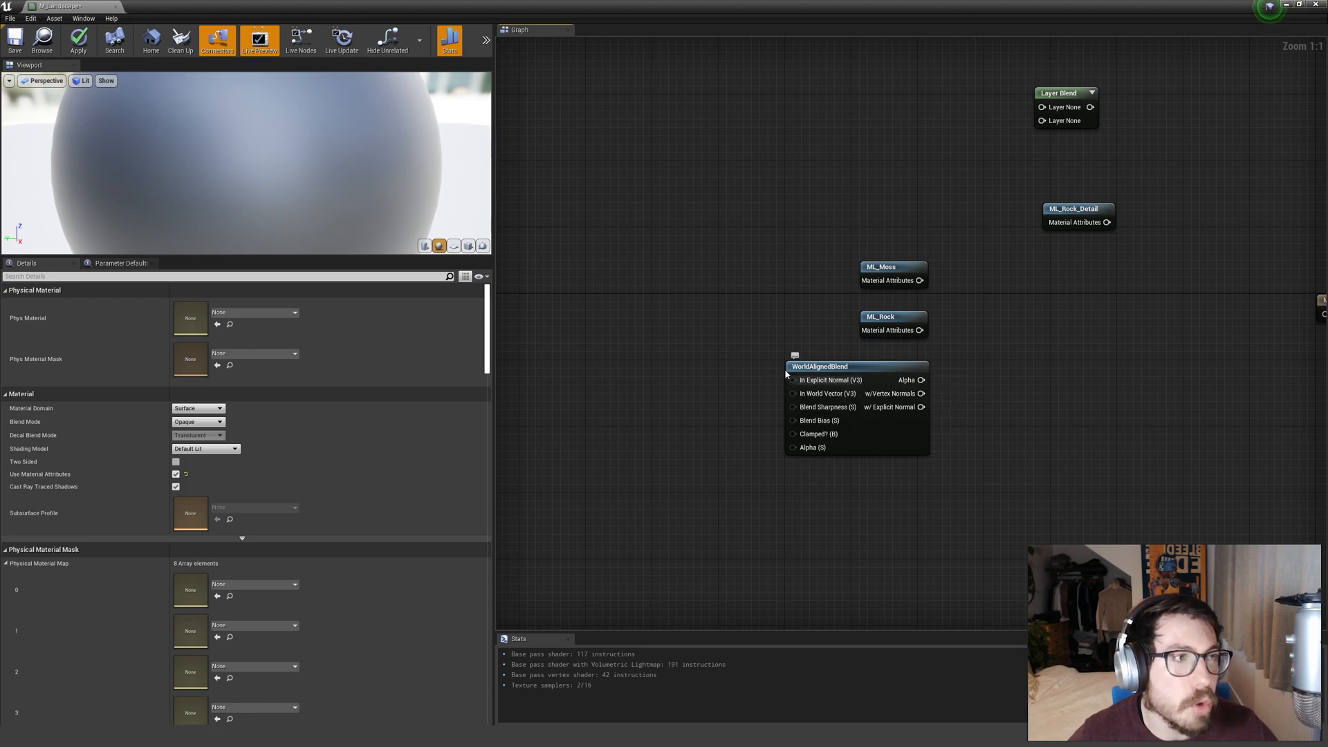
# Move the ML_Rock node well upstream of ML_Moss and WorldAlignedBlend to leave room for new nodes.
pyautogui.moveTo(763, 358); pyautogui.dragTo(826, 381, button='right')
pyautogui.moveTo(954, 345); pyautogui.dragTo(596, 291)
pyautogui.moveTo(634, 351); pyautogui.dragTo(839, 355, button='right')
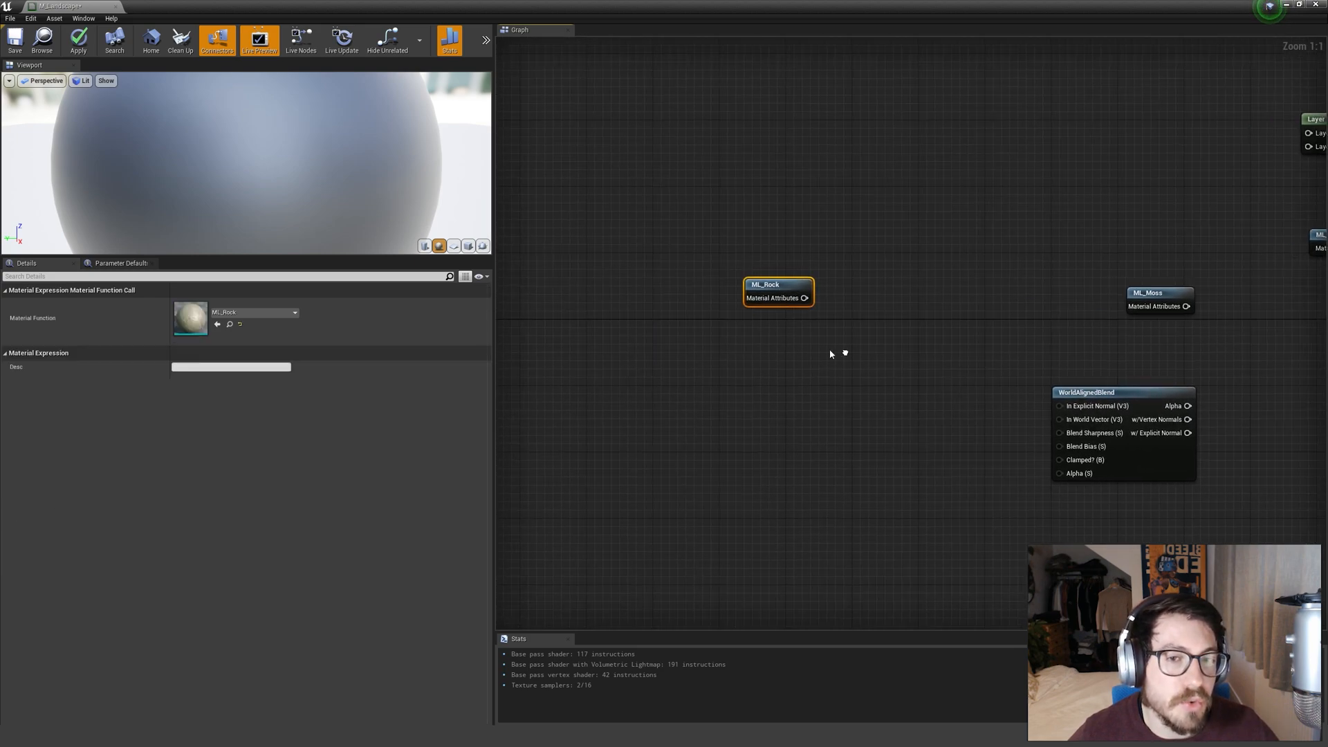
pyautogui.moveTo(784, 298); pyautogui.dragTo(692, 273)
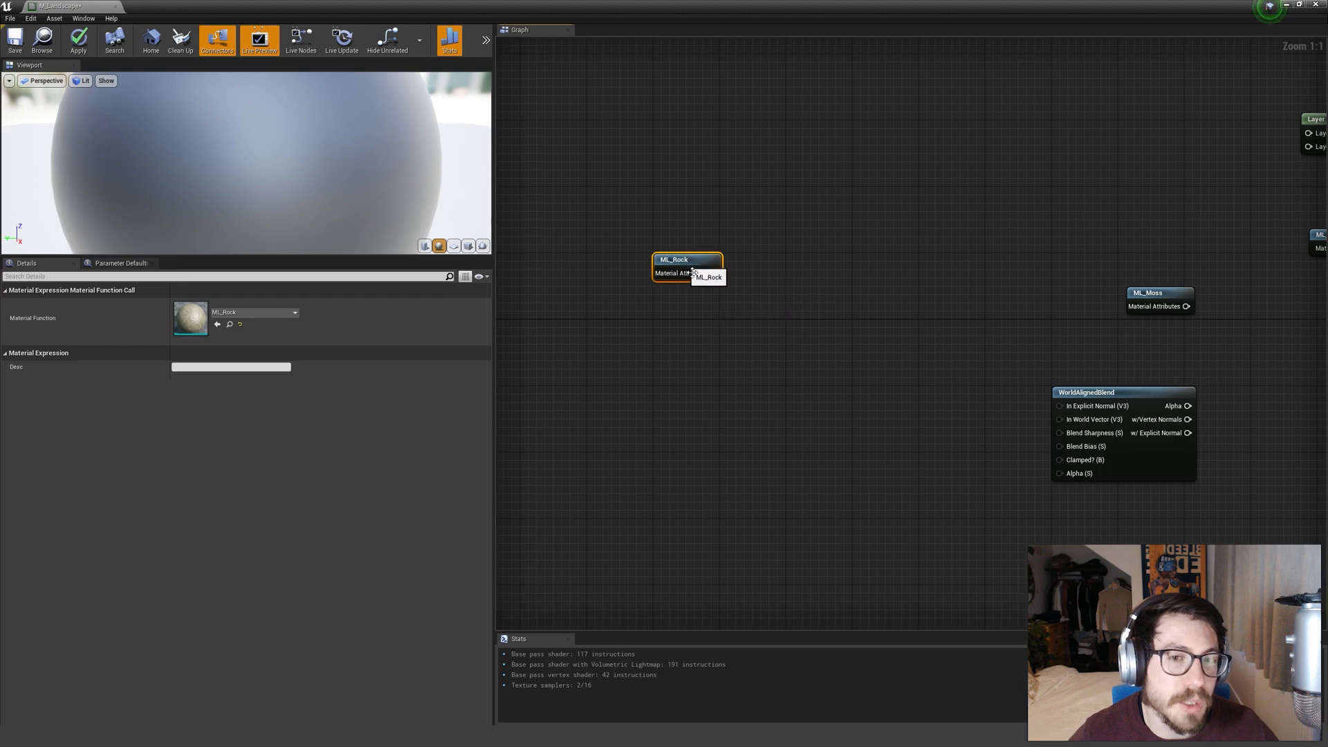
pyautogui.click(795, 314)
pyautogui.moveTo(772, 323); pyautogui.dragTo(699, 320, button='right')
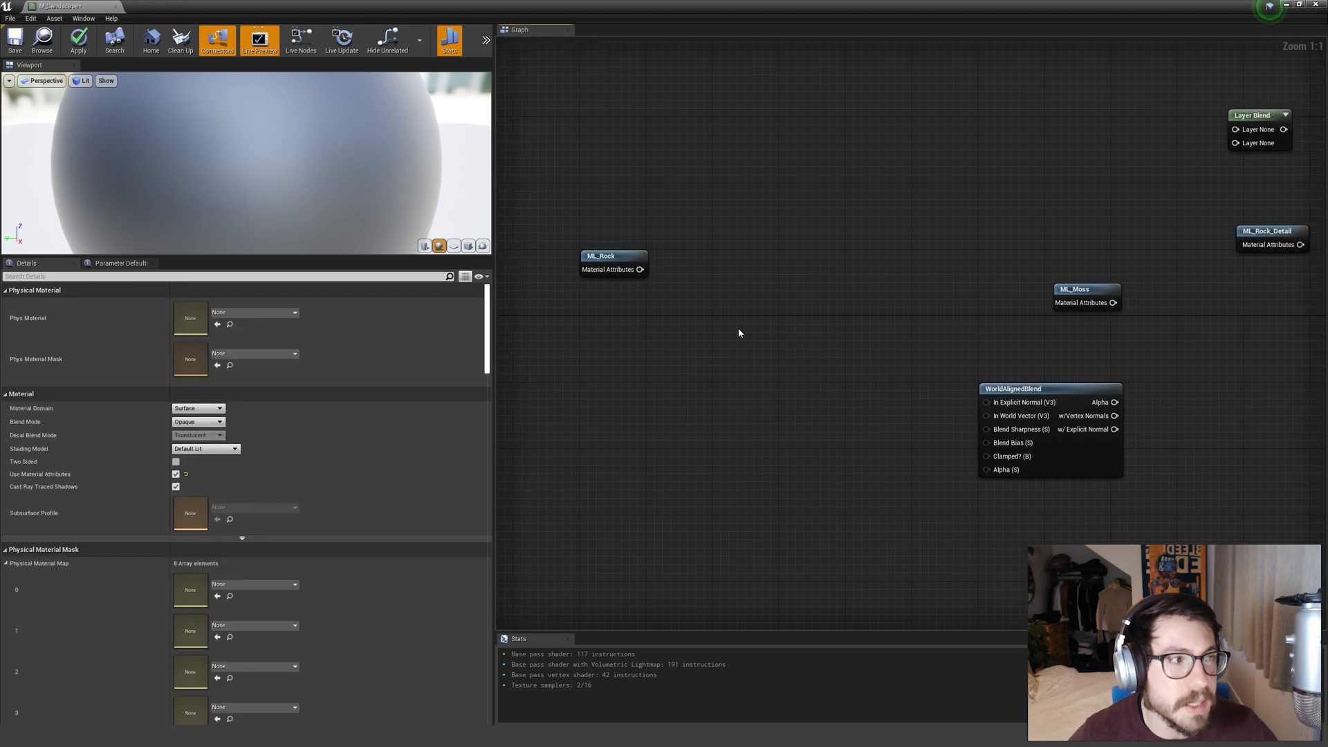
# Add a GetMaterialAttributes node fed by ML_Rock and give it one attribute output set to Normal.
pyautogui.moveTo(640, 270); pyautogui.dragTo(690, 300)
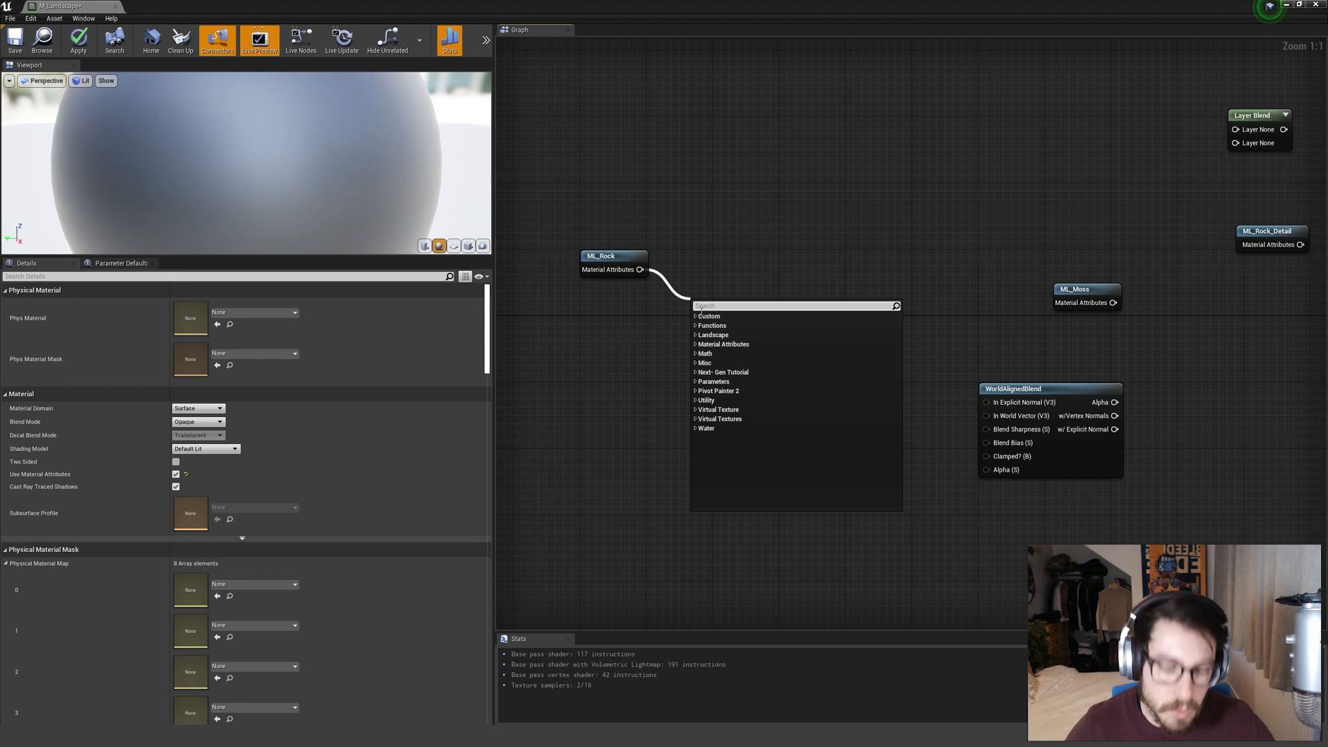
pyautogui.write('get')
pyautogui.press('Return')
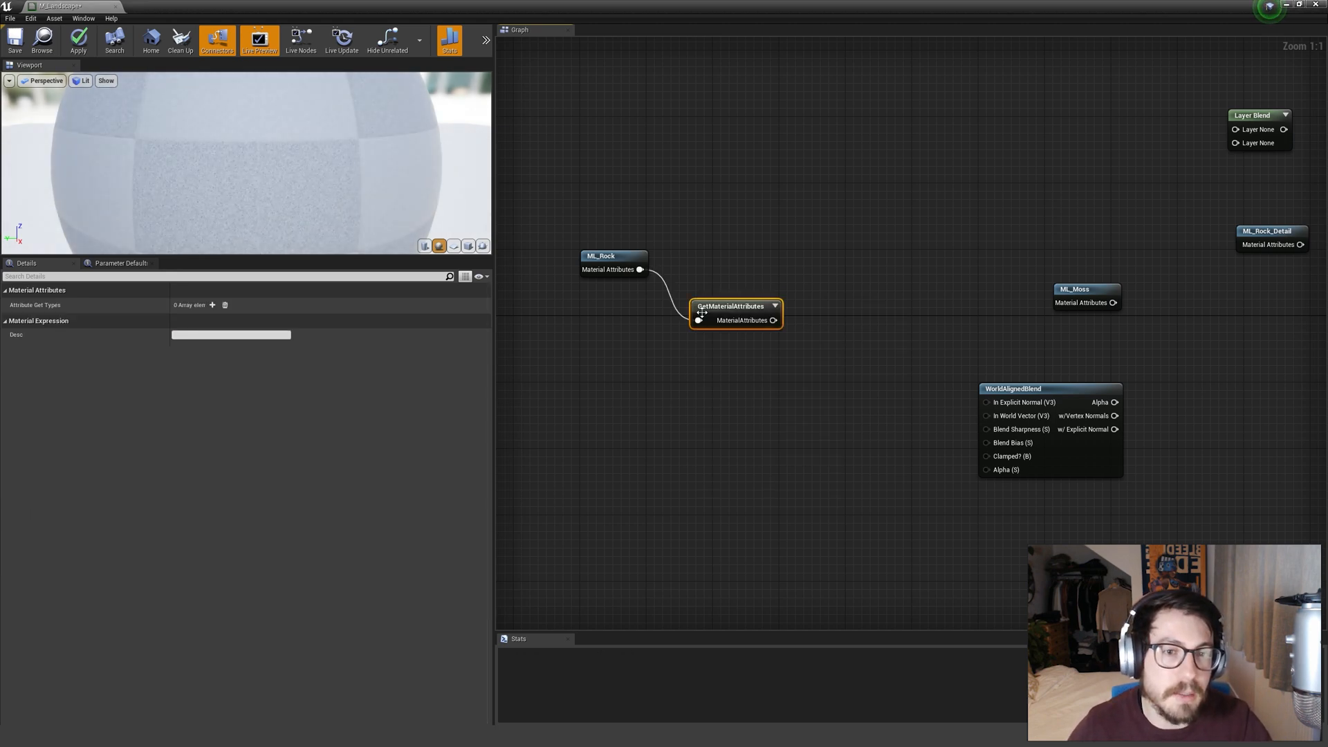
pyautogui.click(212, 305)
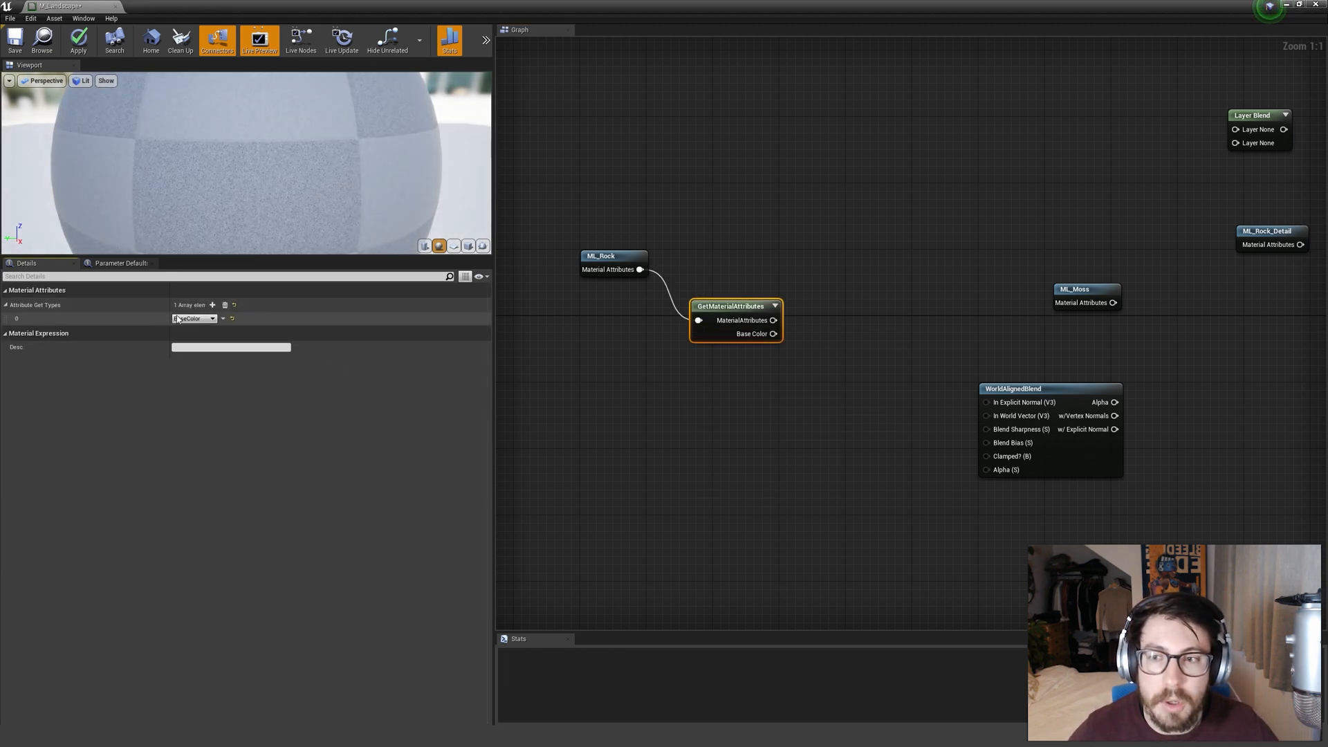
pyautogui.click(185, 319)
pyautogui.click(182, 382)
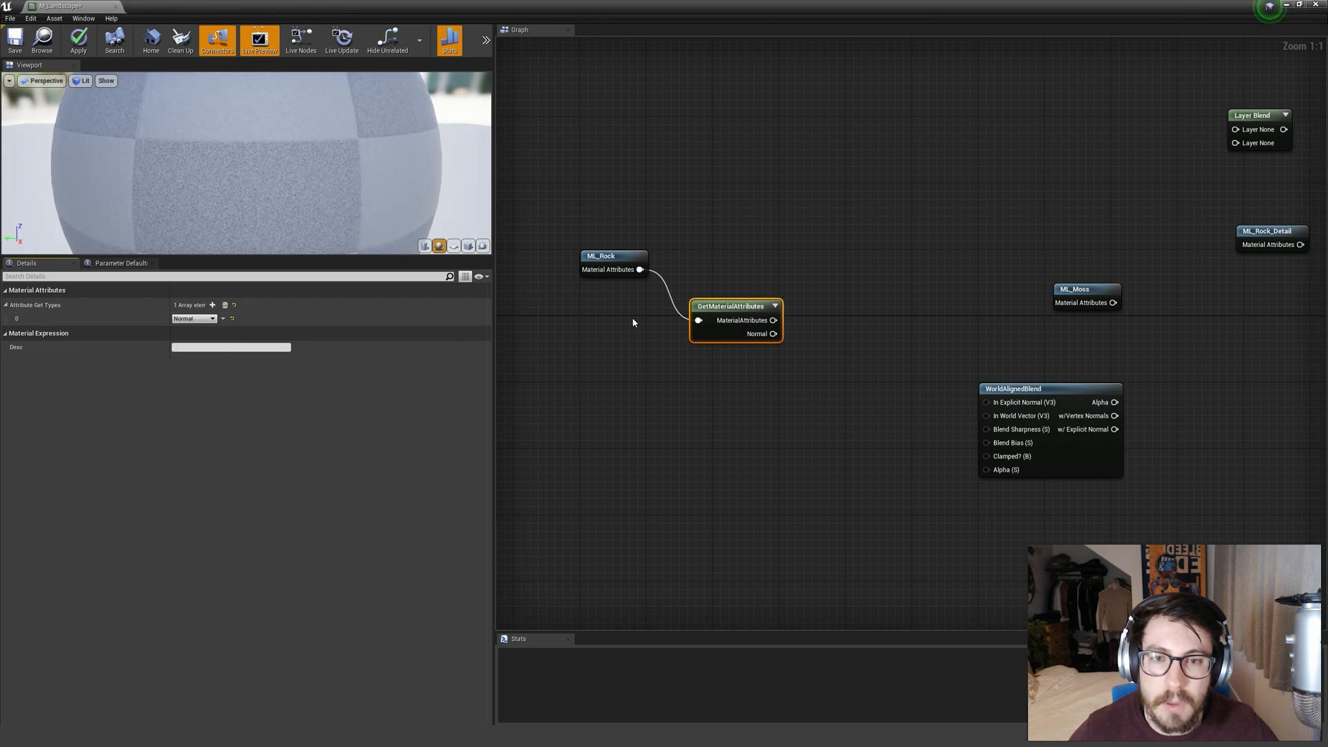
# Feed the Normal output of GetMaterialAttributes into a new FlattenNormal node.
pyautogui.moveTo(756, 382); pyautogui.dragTo(773, 317, button='right')
pyautogui.click(702, 367)
pyautogui.moveTo(694, 289); pyautogui.dragTo(754, 316)
pyautogui.write('flatten')
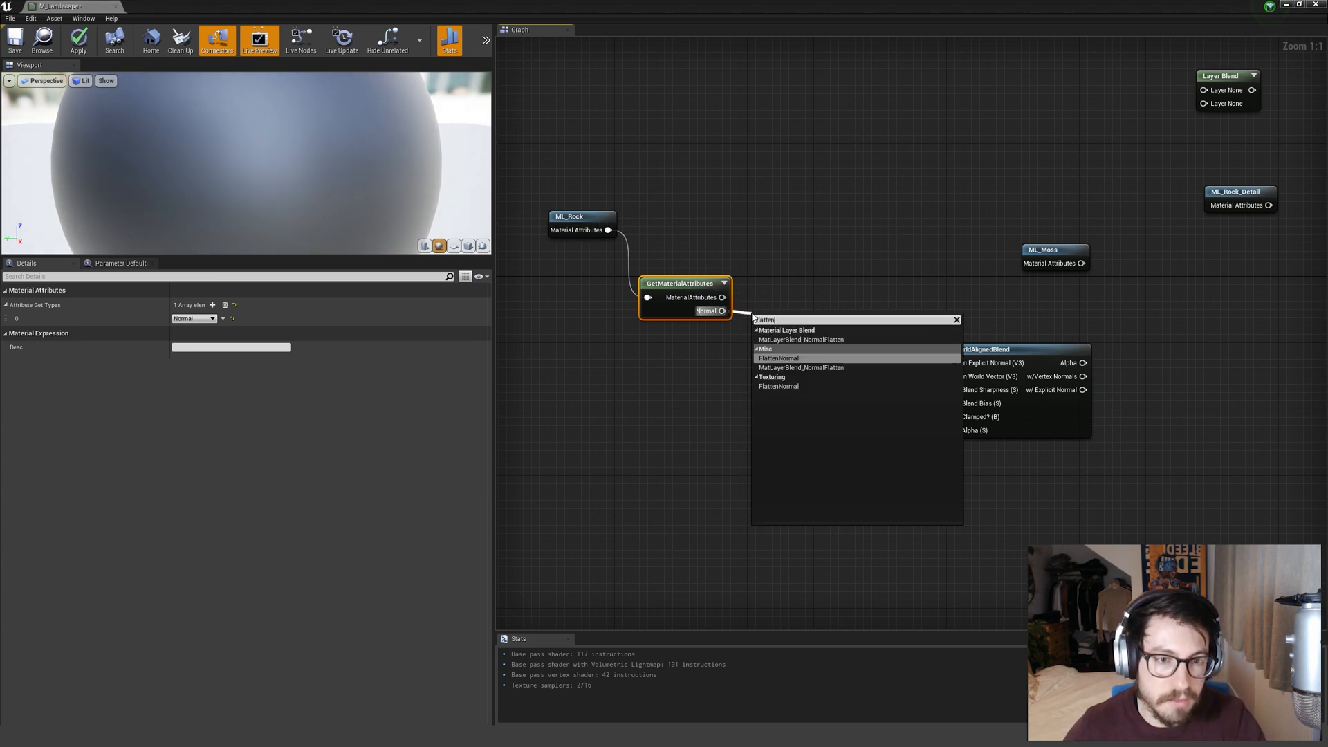
pyautogui.press('Return')
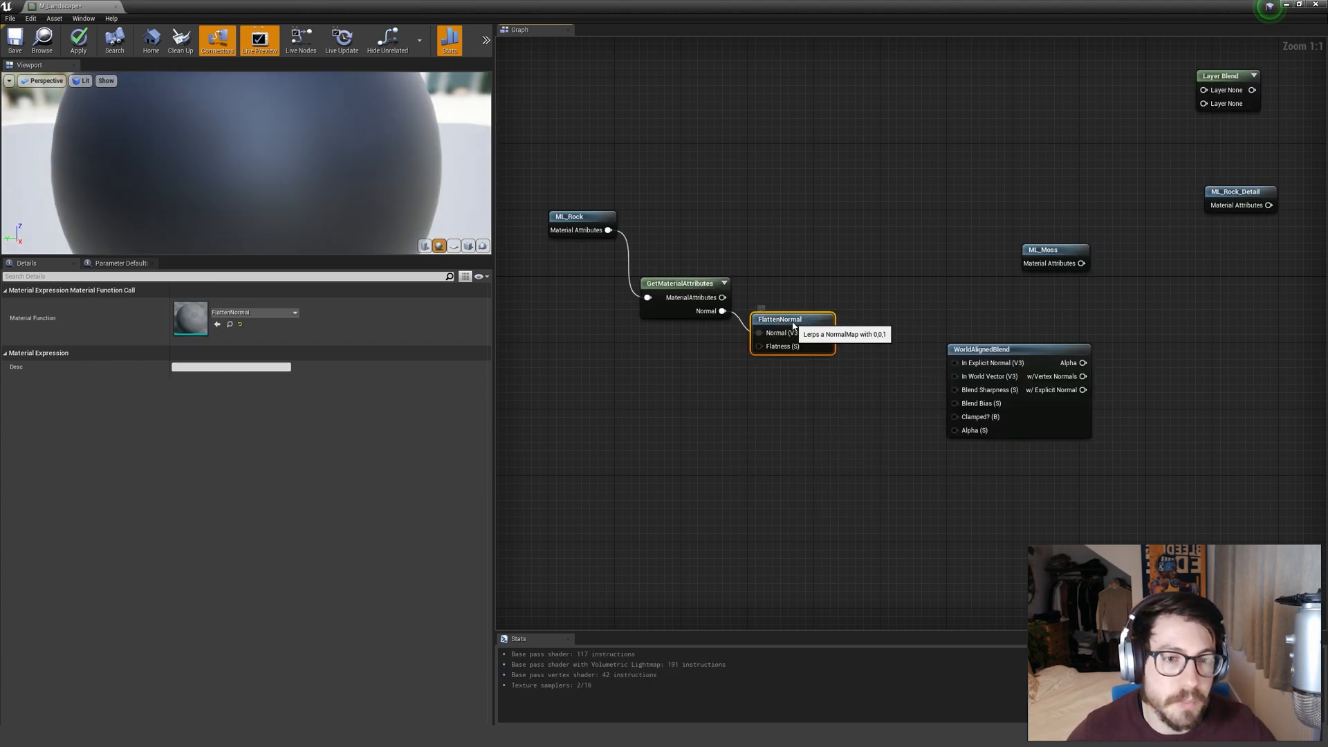
# Move the ML_Rock, GetMaterialAttributes and FlattenNormal nodes together, farther away from WorldAlignedBlend.
pyautogui.click(682, 371)
pyautogui.moveTo(711, 382); pyautogui.dragTo(759, 400, button='right')
pyautogui.moveTo(540, 205); pyautogui.dragTo(841, 423)
pyautogui.moveTo(841, 423); pyautogui.dragTo(909, 393, button='right')
pyautogui.moveTo(792, 280); pyautogui.dragTo(726, 347)
pyautogui.click(708, 437)
pyautogui.moveTo(709, 438); pyautogui.dragTo(661, 379, button='right')
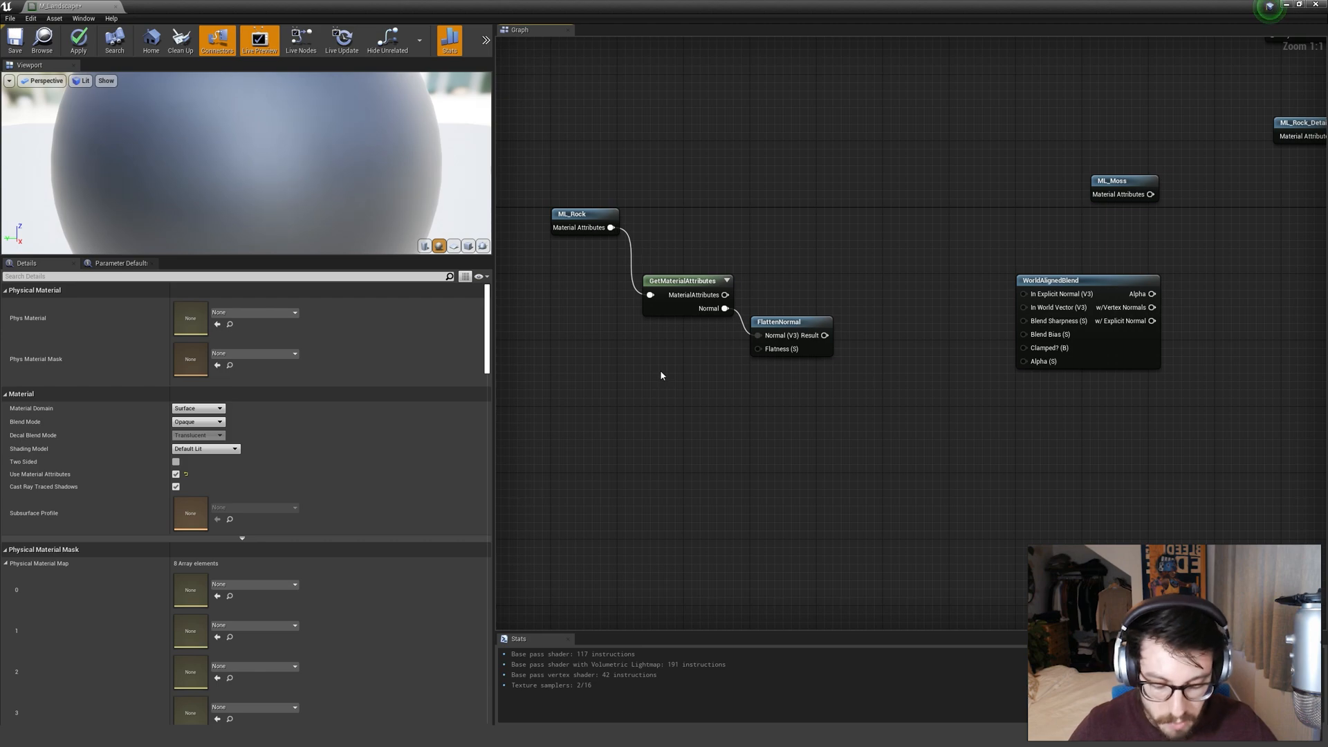
# Create a scalar parameter below GetMaterialAttributes and name it SlopeBlend_Normal_Flatten.
pyautogui.click(661, 377)
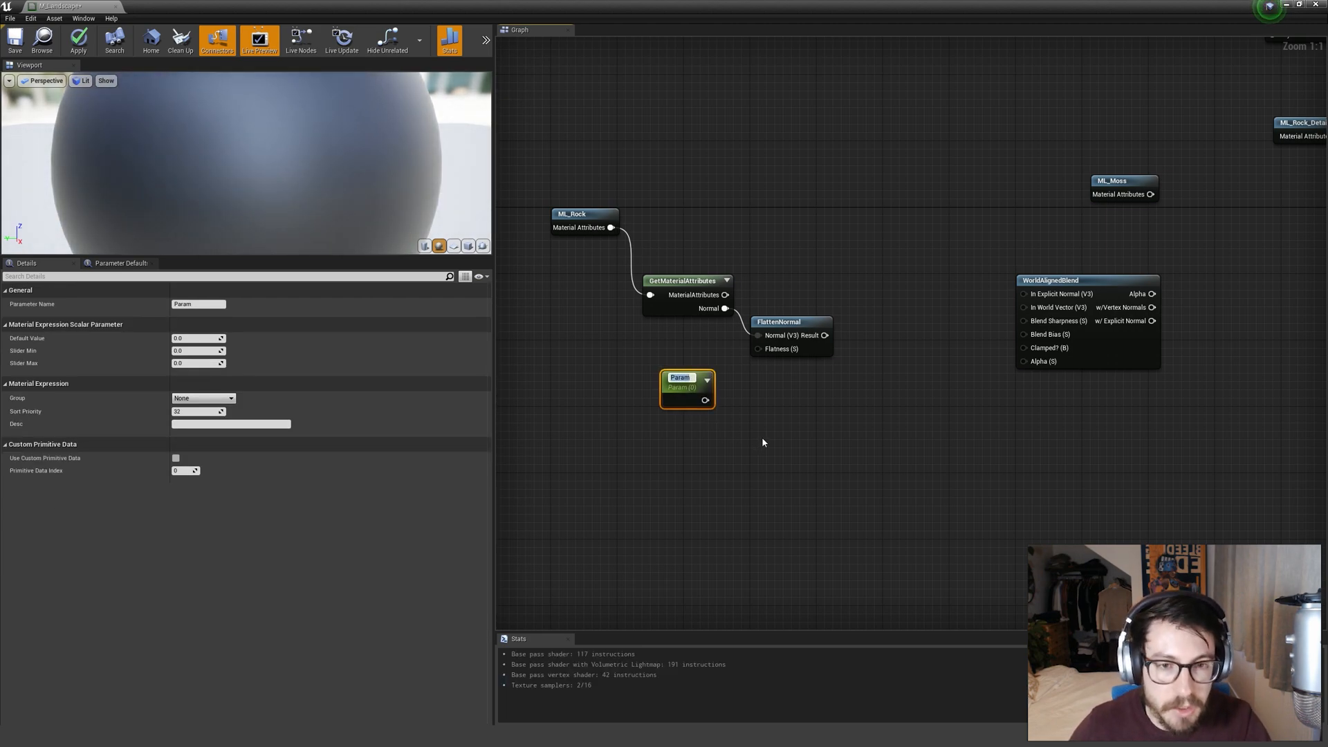
pyautogui.write('Layer')
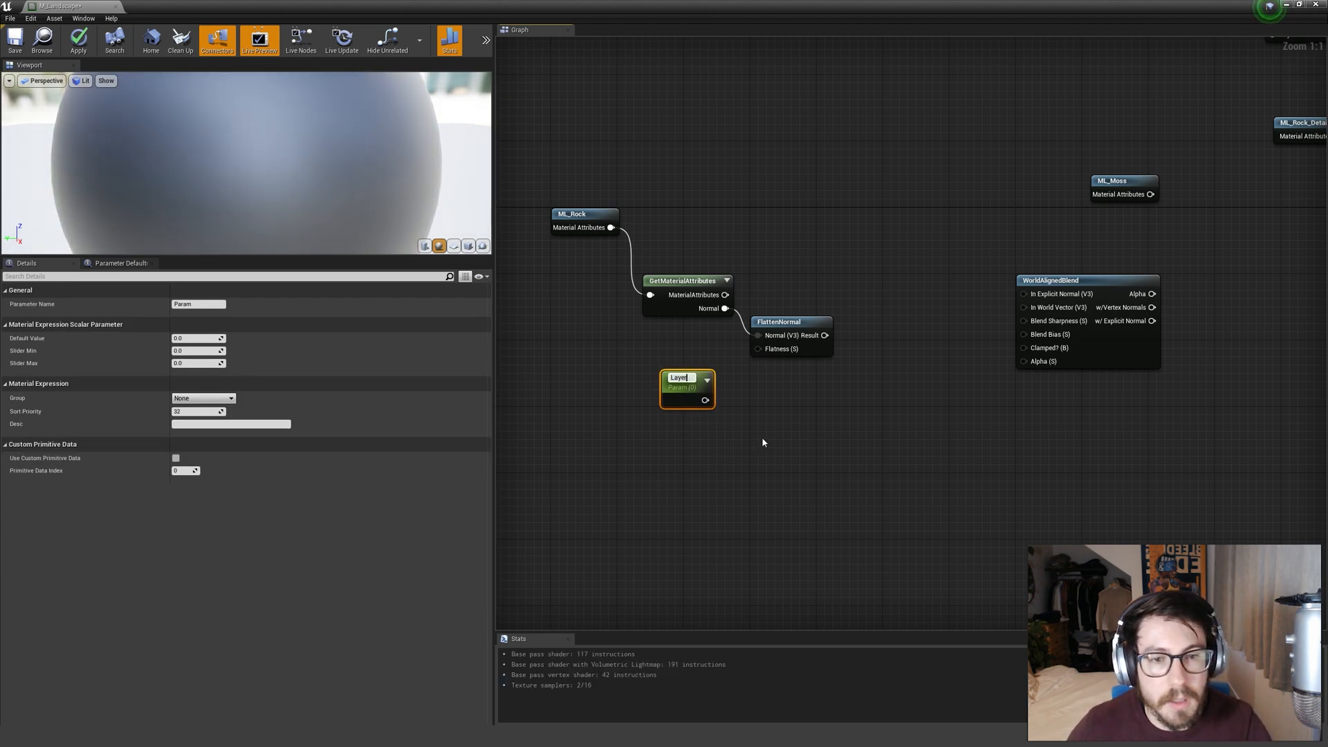
pyautogui.write('Blend_')
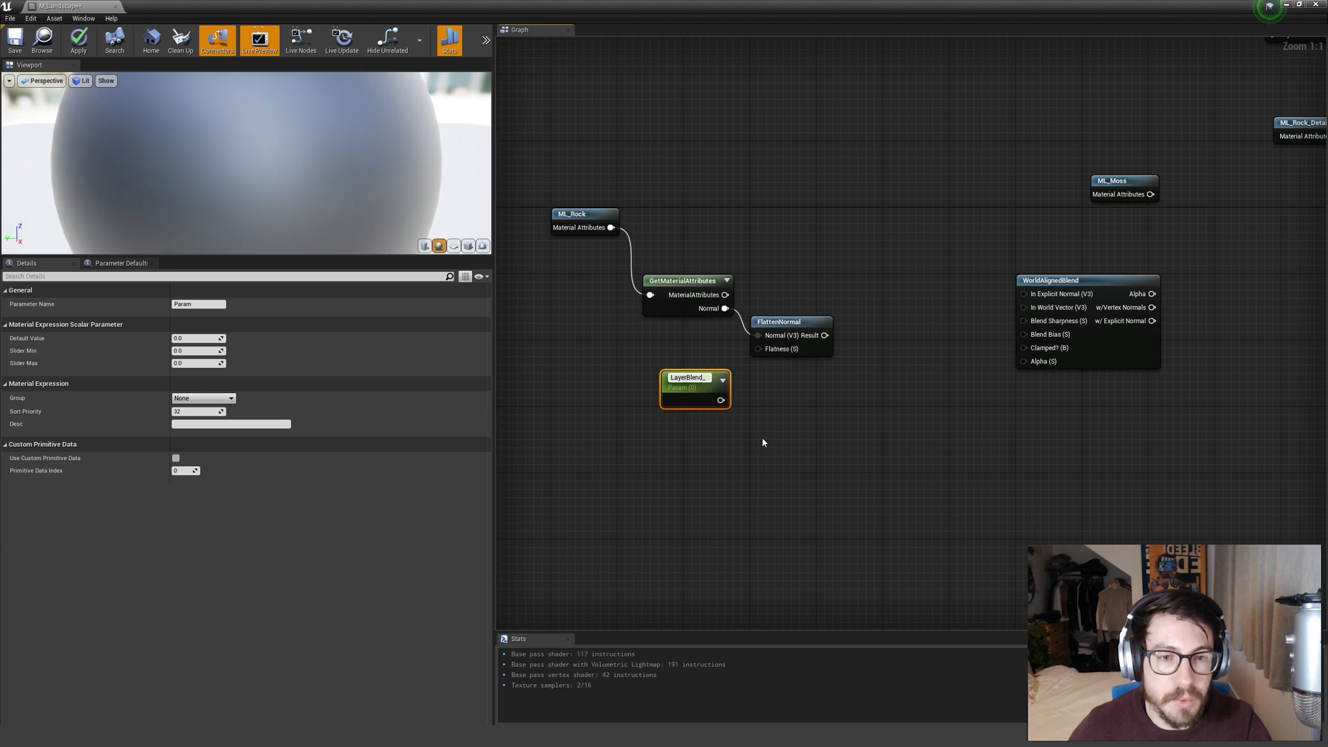
pyautogui.write('No')
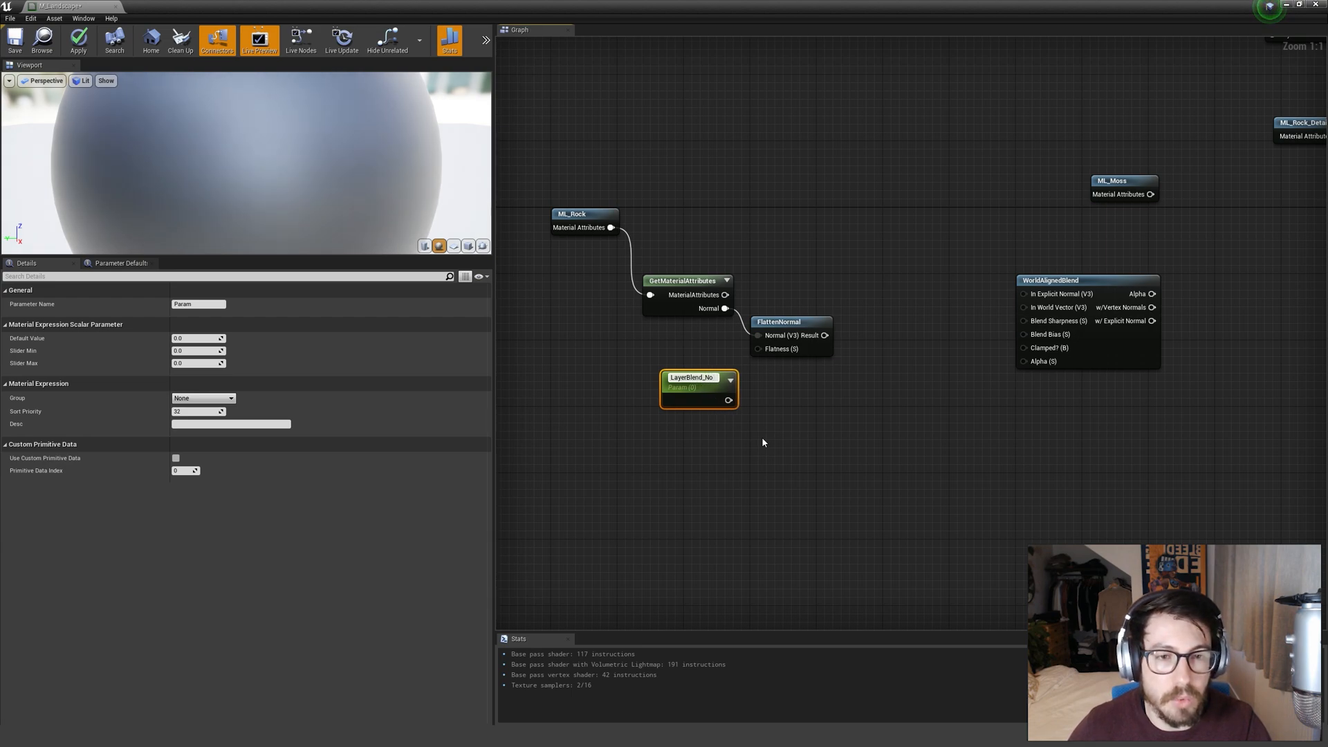
pyautogui.press('BackSpace')
pyautogui.press('BackSpace')
pyautogui.press('BackSpace')
pyautogui.press('BackSpace')
pyautogui.press('BackSpace')
pyautogui.press('BackSpace')
pyautogui.press('BackSpace')
pyautogui.press('BackSpace')
pyautogui.press('BackSpace')
pyautogui.press('BackSpace')
pyautogui.press('BackSpace')
pyautogui.press('BackSpace')
pyautogui.press('BackSpace')
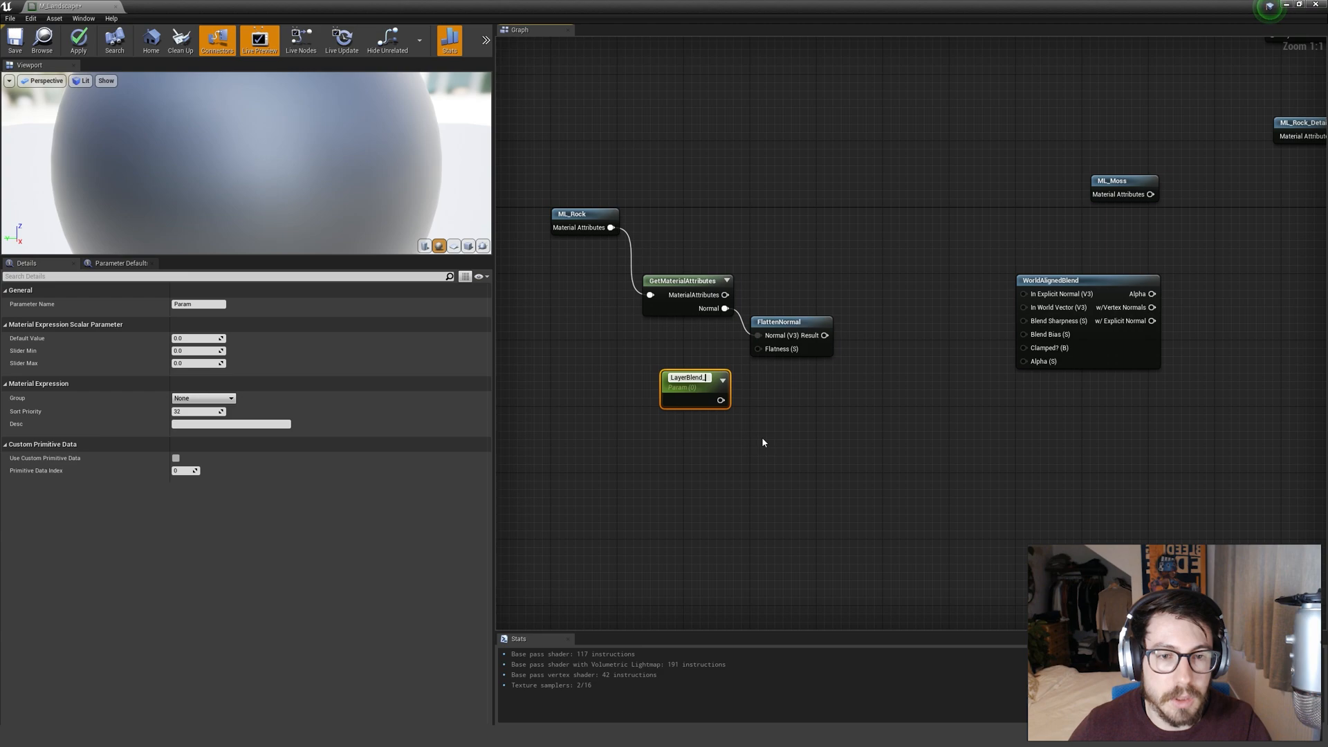
pyautogui.write('An')
pyautogui.press('BackSpace')
pyautogui.press('BackSpace')
pyautogui.write('Slope')
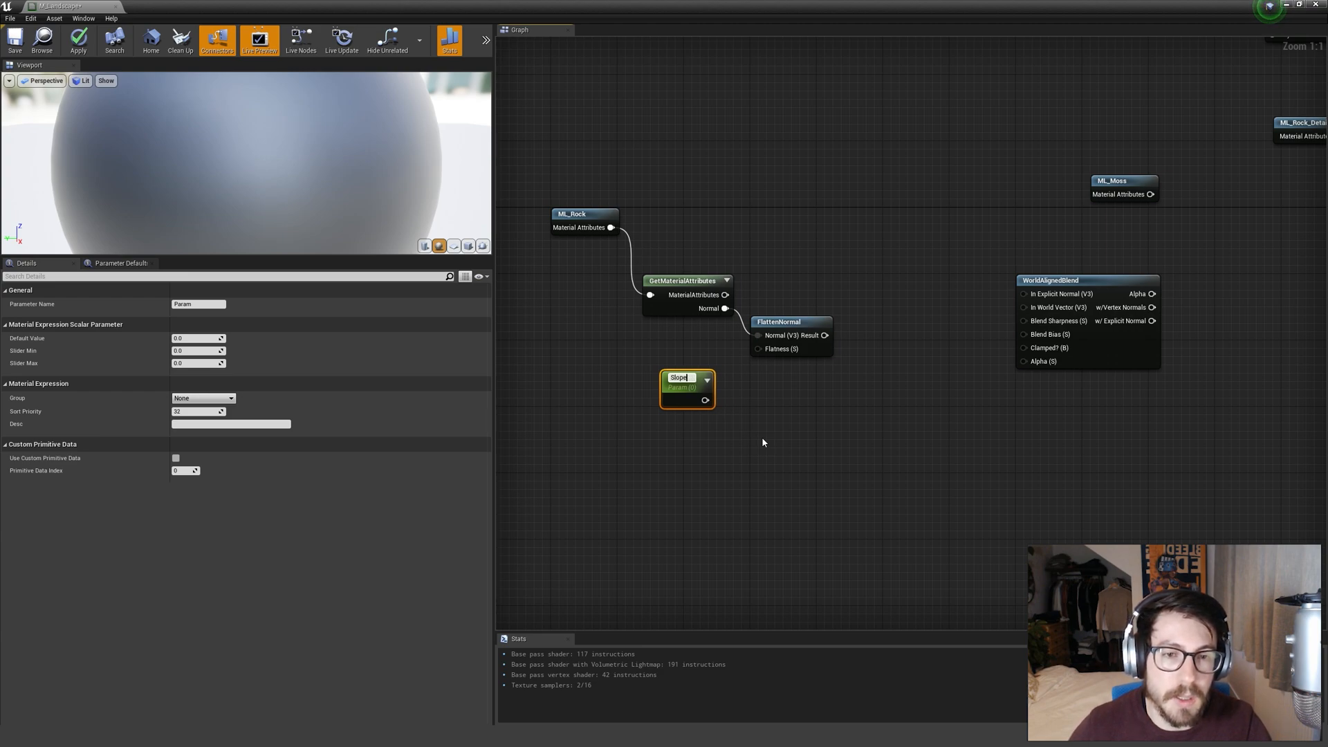
pyautogui.write('Blend_No')
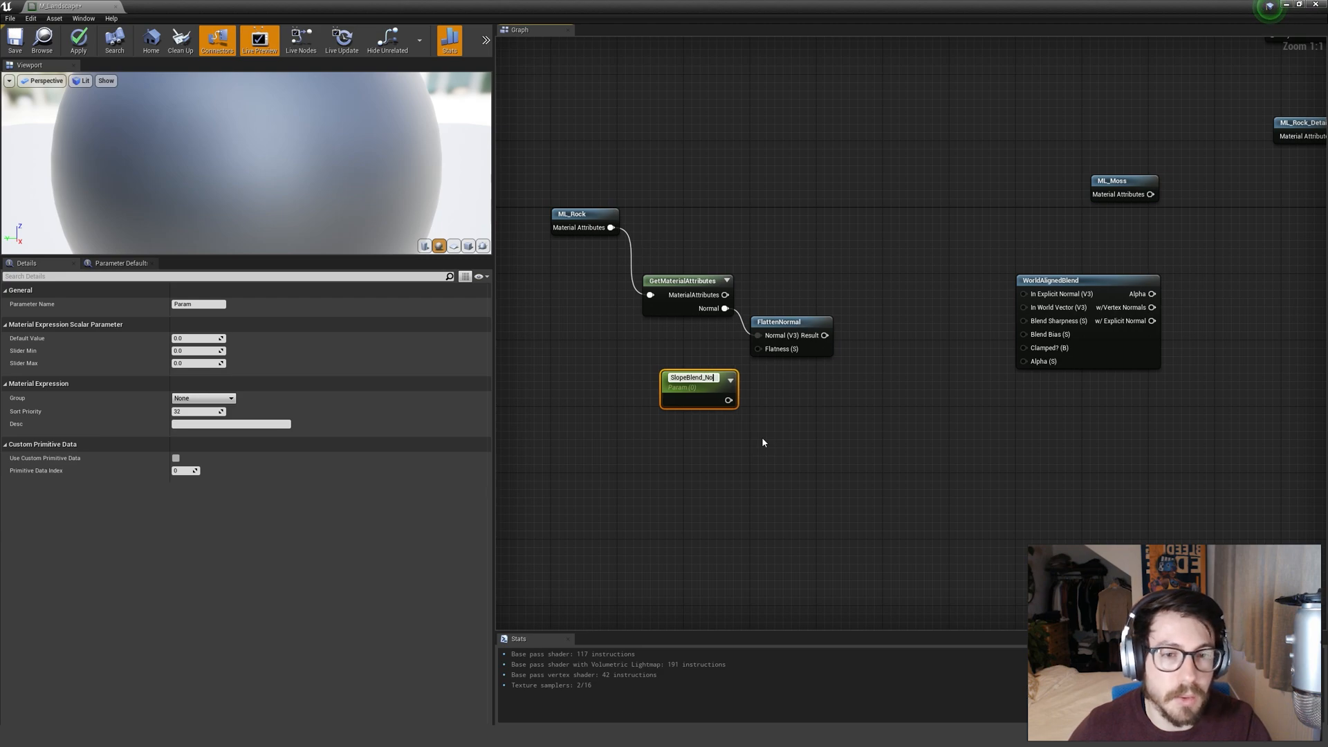
pyautogui.write('rmal_Flatten')
pyautogui.press('Return')
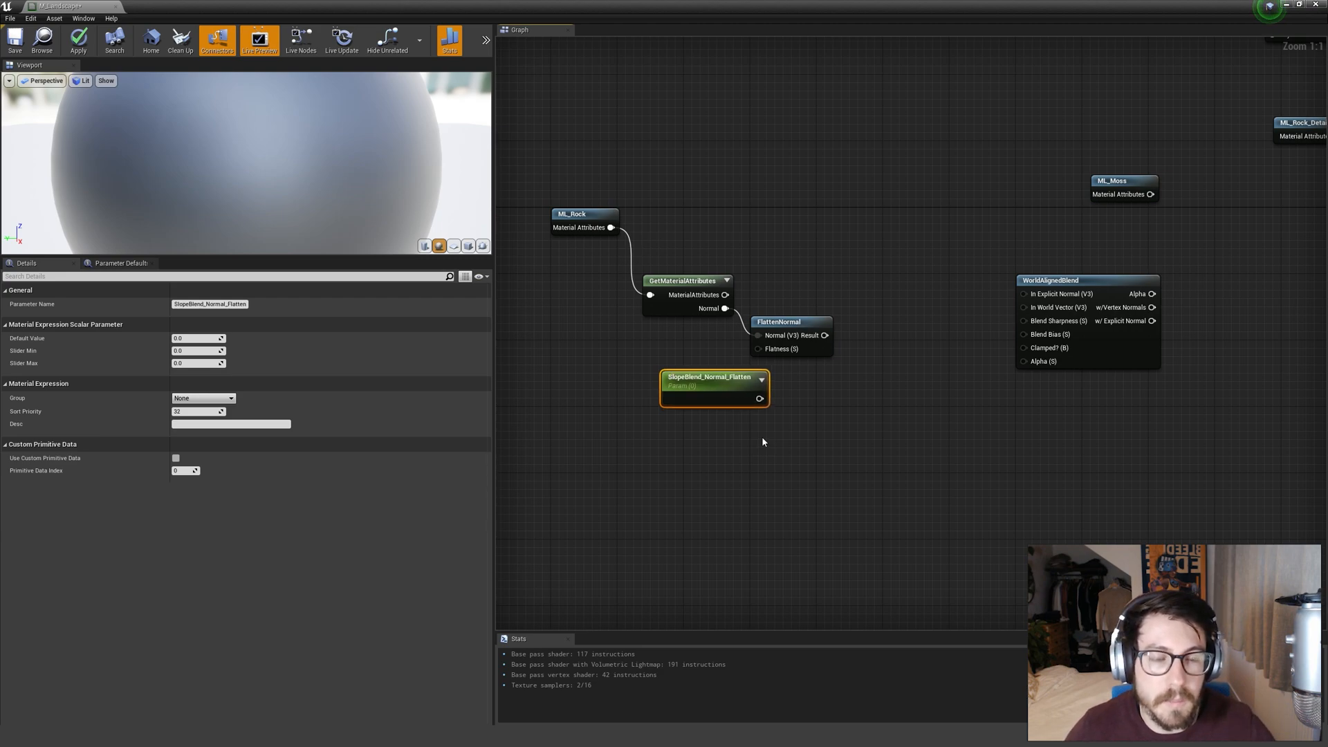
# Connect SlopeBlend_Normal_Flatten to FlattenNormal's Flatness input, set its default value to 0.75 and its group to LayerBlending.
pyautogui.moveTo(759, 399); pyautogui.dragTo(691, 372)
pyautogui.write('0.75')
pyautogui.press('Return')
pyautogui.moveTo(854, 428); pyautogui.dragTo(820, 418, button='right')
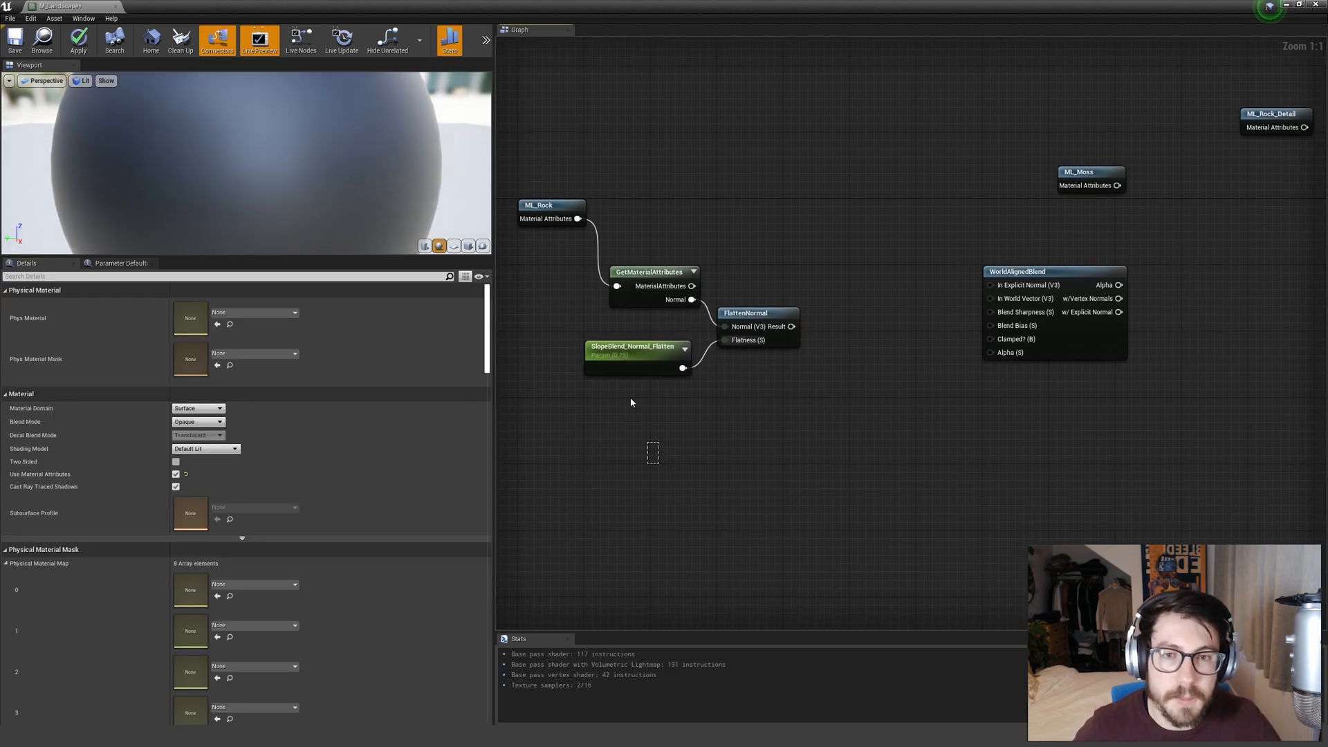
pyautogui.click(230, 398)
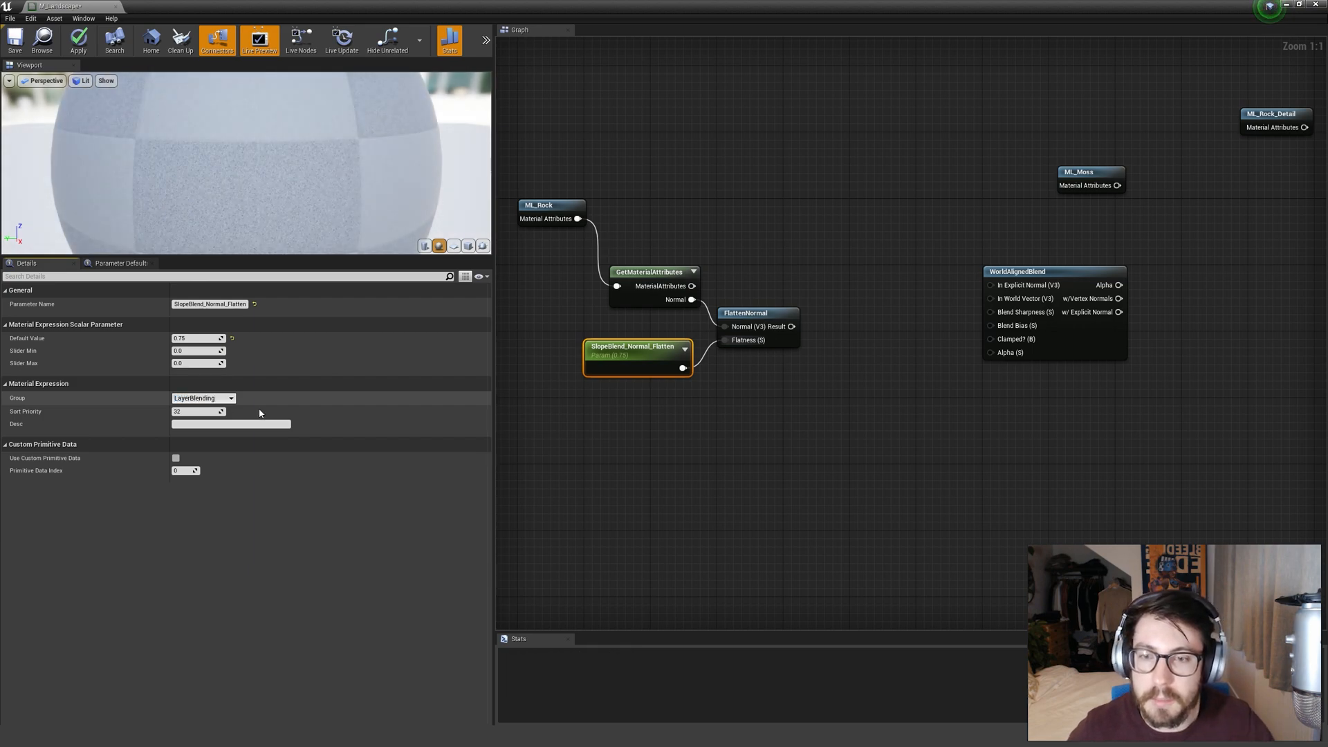
pyautogui.click(844, 409)
# Reposition the four rock normal nodes as a group and align ML_Rock level with GetMaterialAttributes.
pyautogui.moveTo(844, 409); pyautogui.dragTo(927, 436, button='right')
pyautogui.scroll(-1, 927, 436)
pyautogui.moveTo(585, 223); pyautogui.dragTo(866, 451)
pyautogui.moveTo(727, 402); pyautogui.dragTo(675, 364)
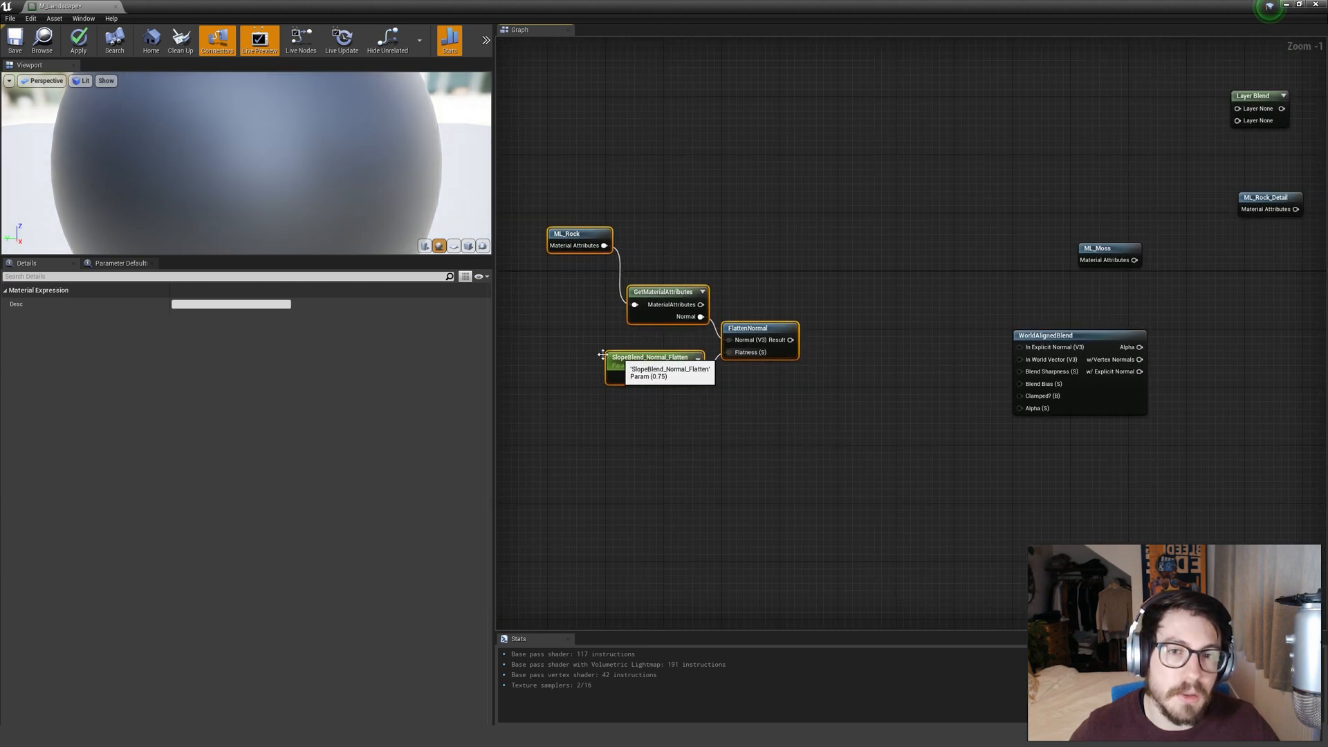
pyautogui.click(592, 315)
pyautogui.moveTo(562, 240); pyautogui.dragTo(564, 307)
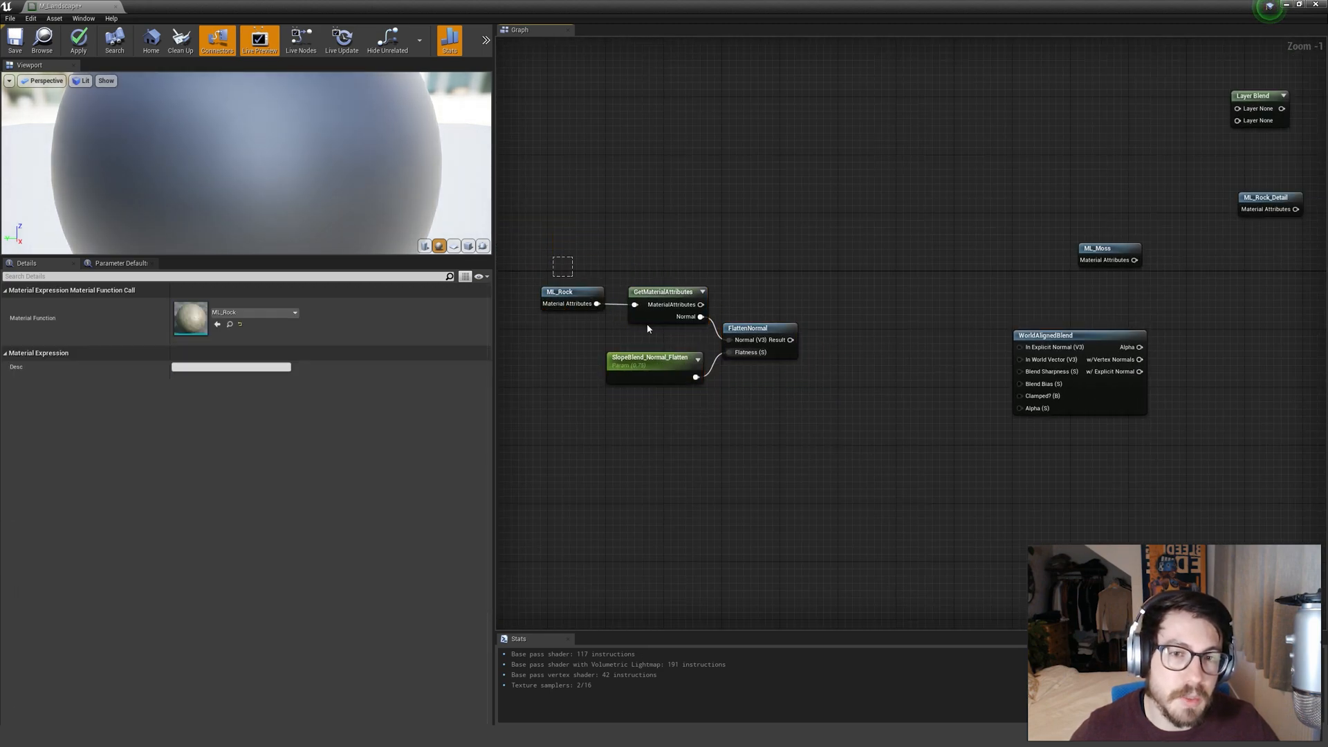
# Move ML_Rock, GetMaterialAttributes, SlopeBlend_Normal_Flatten and FlattenNormal together, slightly upward and farther from WorldAlignedBlend.
pyautogui.moveTo(619, 309); pyautogui.dragTo(768, 402)
pyautogui.moveTo(566, 293); pyautogui.dragTo(567, 283)
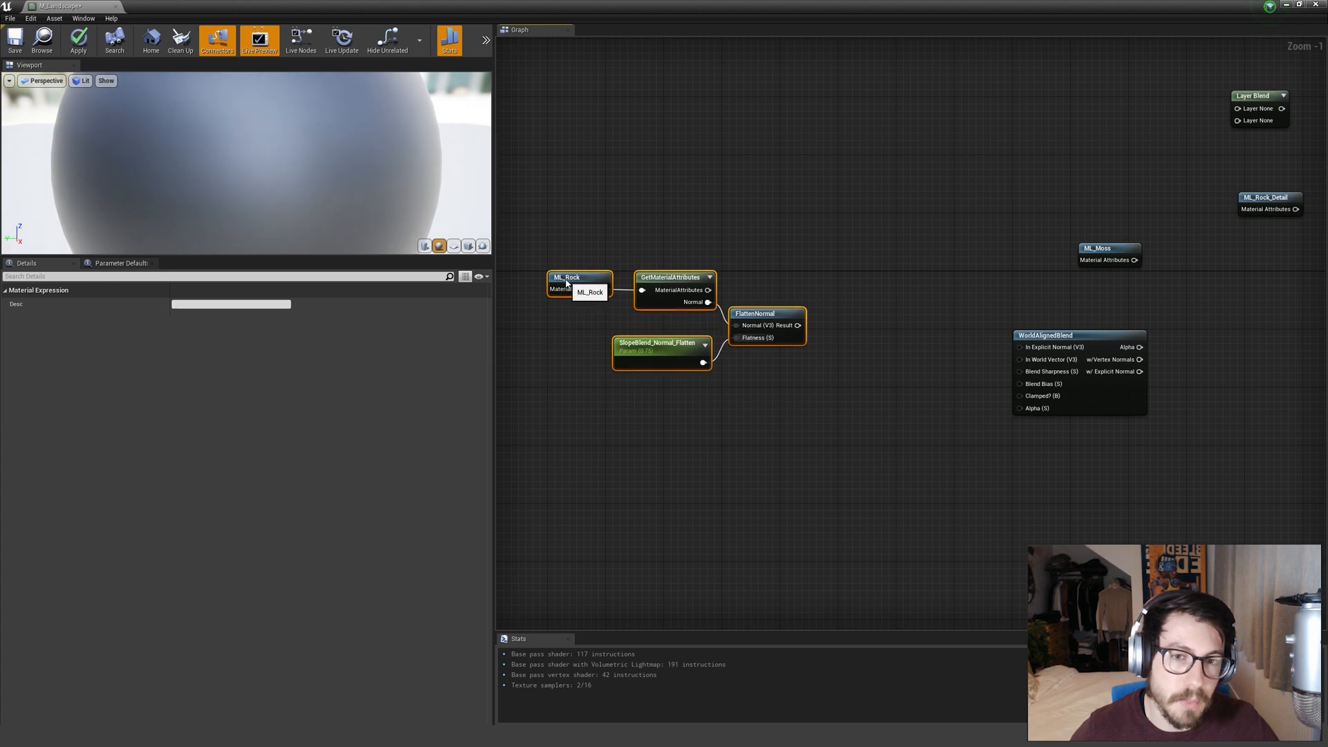
pyautogui.click(579, 347)
pyautogui.moveTo(842, 243); pyautogui.dragTo(562, 394)
pyautogui.moveTo(555, 404); pyautogui.dragTo(763, 371, button='right')
pyautogui.click(763, 242)
pyautogui.moveTo(1007, 387); pyautogui.dragTo(1009, 389)
pyautogui.moveTo(853, 318); pyautogui.dragTo(795, 316)
pyautogui.moveTo(793, 375); pyautogui.dragTo(602, 406, button='right')
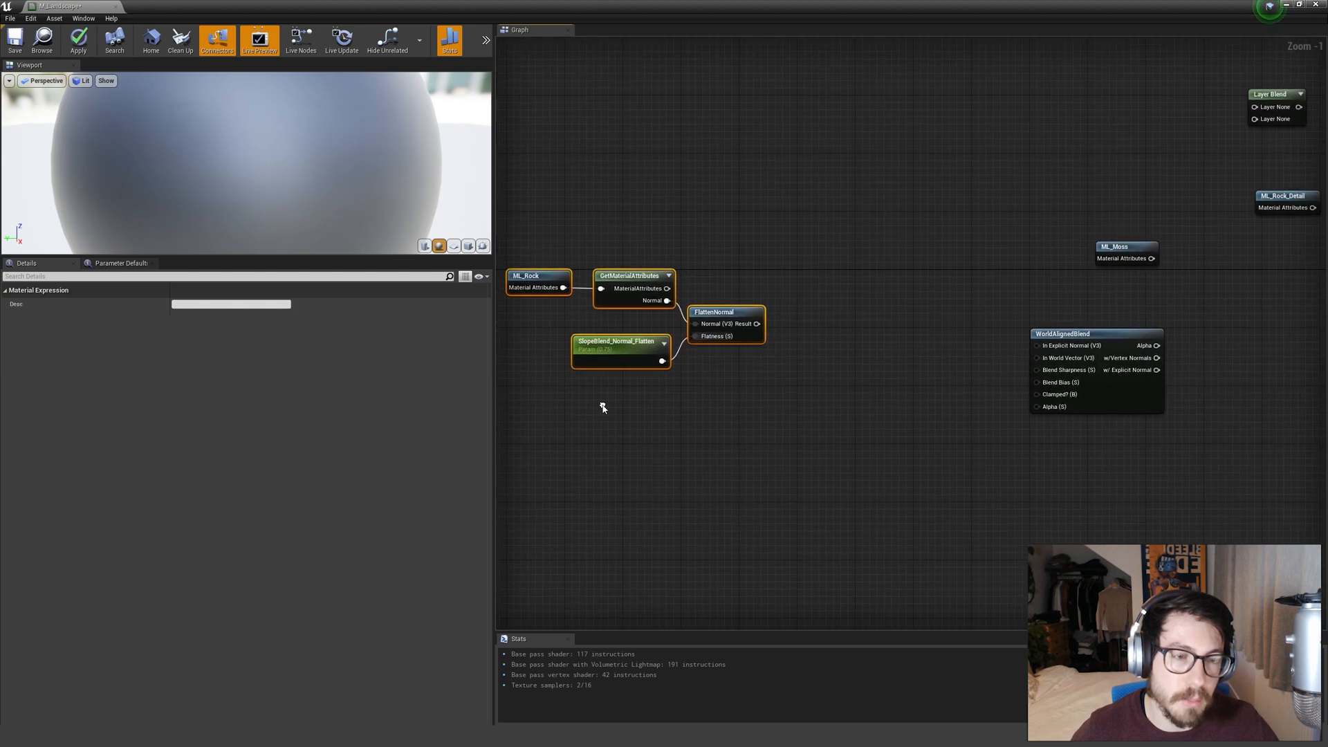
pyautogui.click(878, 373)
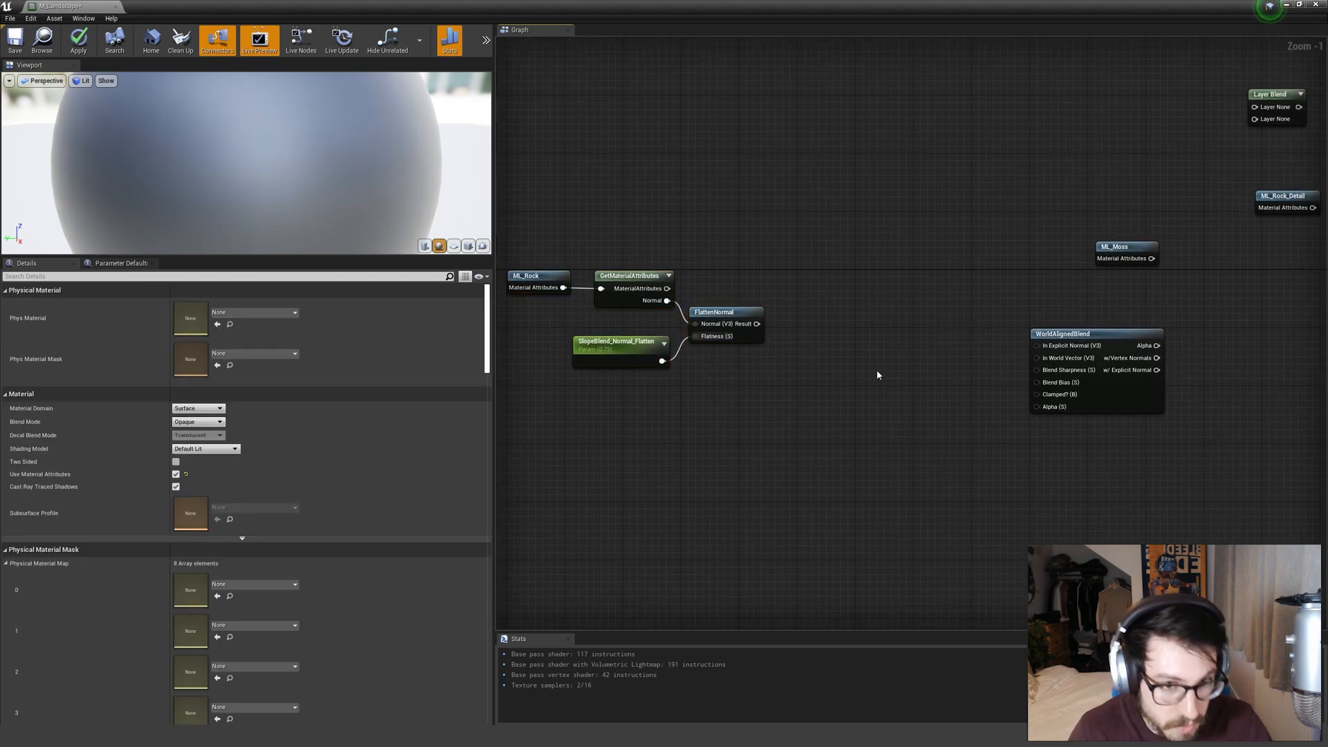
pyautogui.rightClick(779, 362)
pyautogui.write('transo')
pyautogui.press('BackSpace')
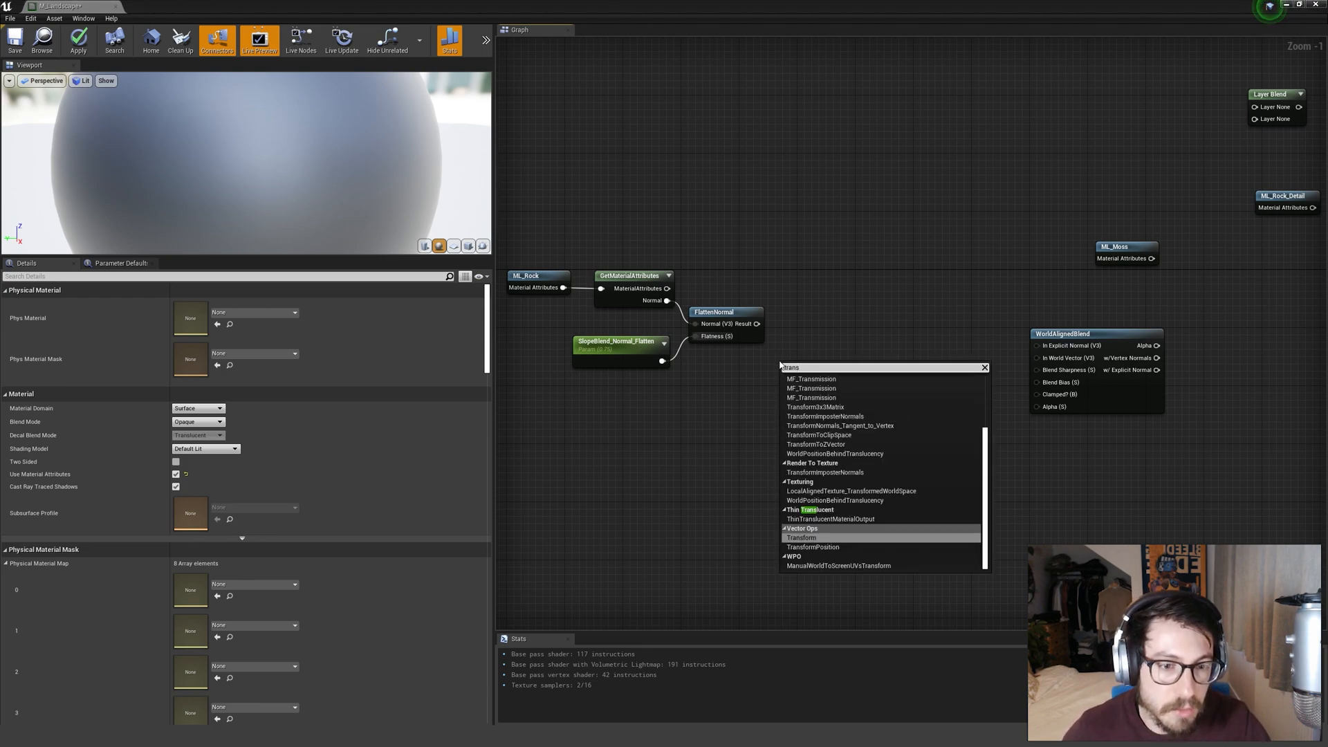
pyautogui.press('Return')
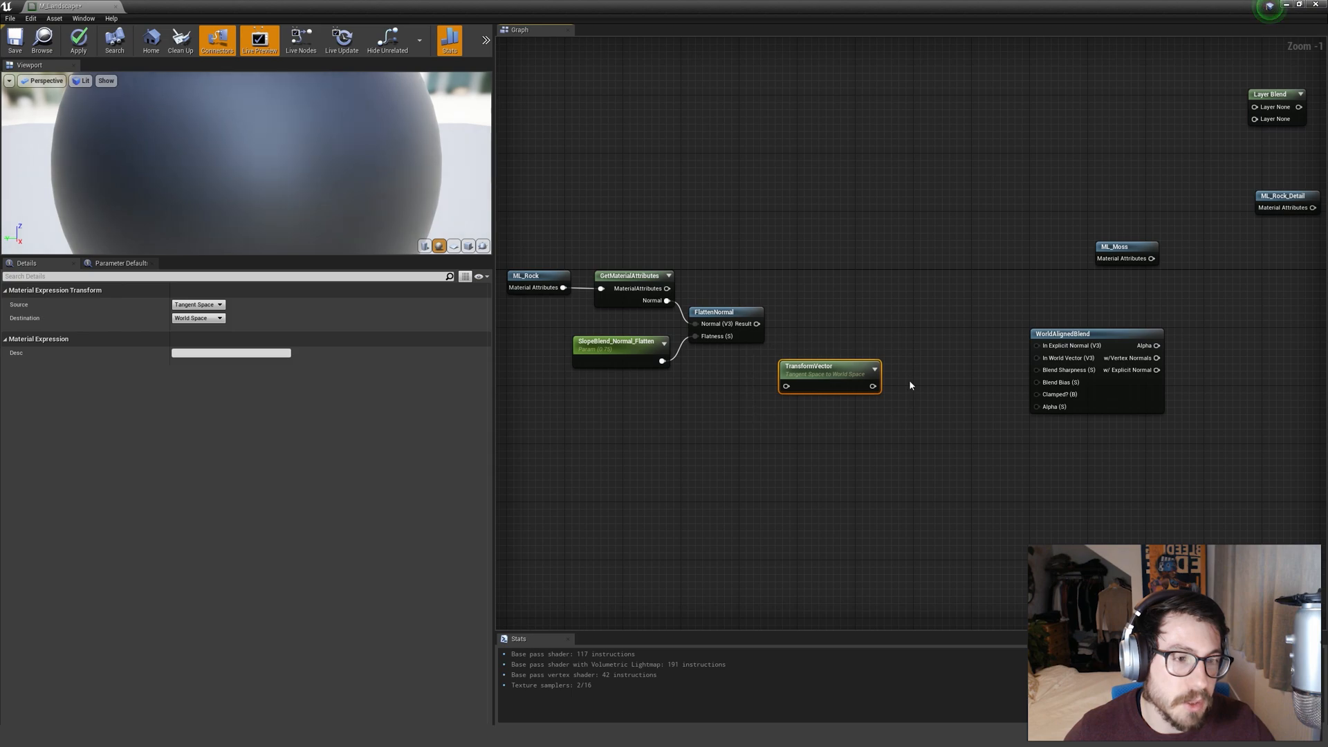
pyautogui.moveTo(976, 388); pyautogui.dragTo(876, 415, button='right')
pyautogui.click(755, 461)
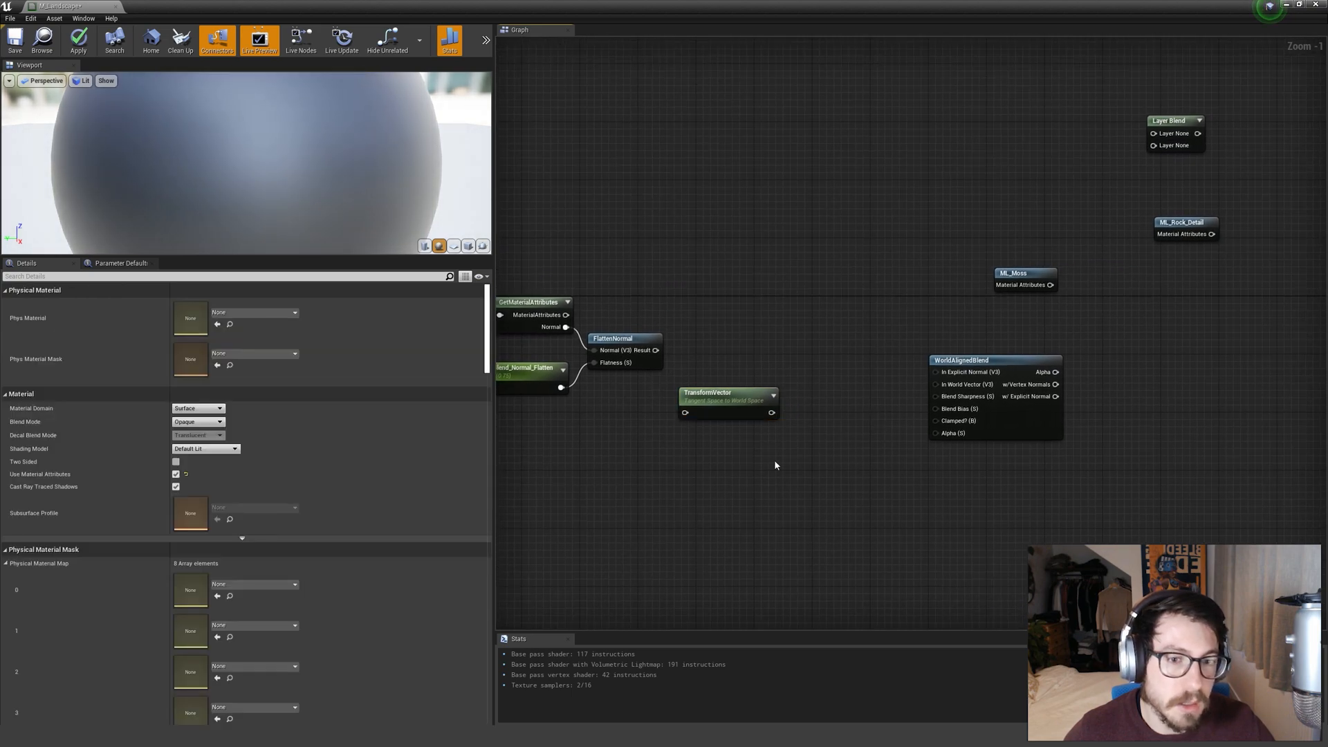
pyautogui.moveTo(657, 398); pyautogui.dragTo(654, 398)
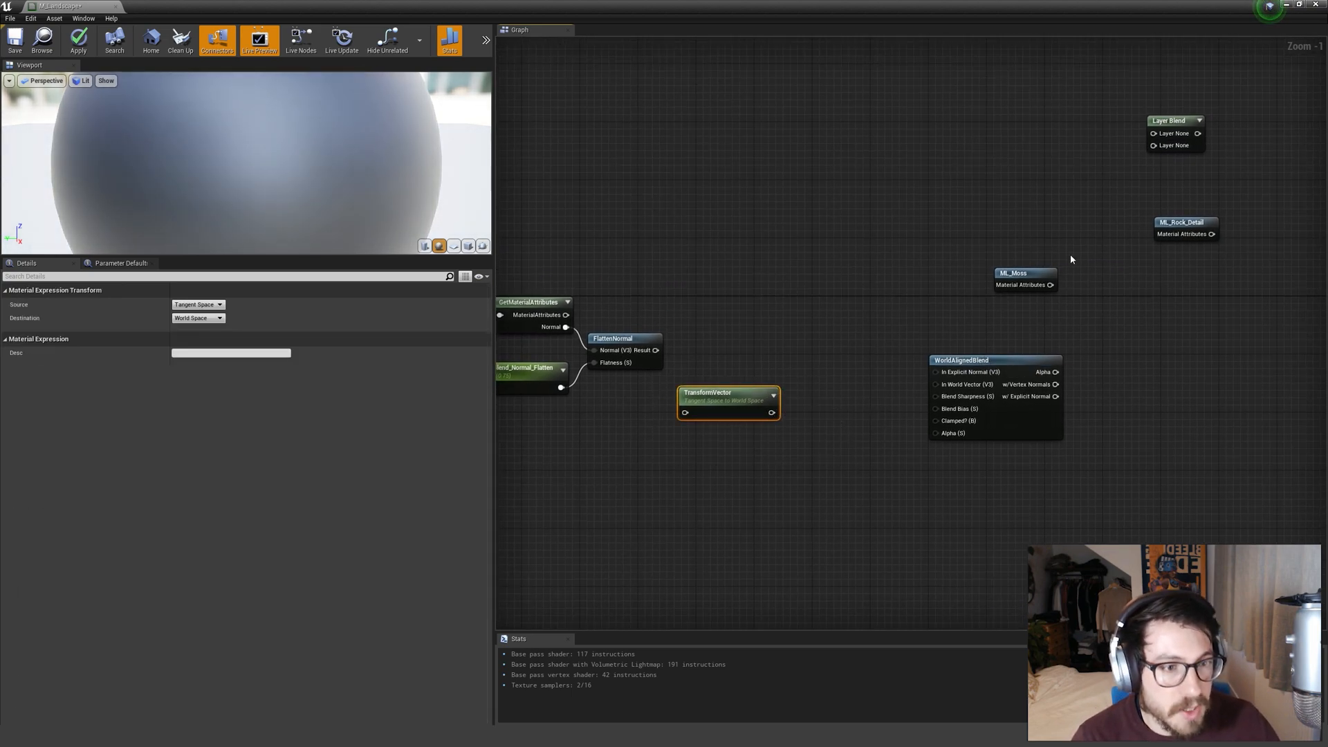
pyautogui.moveTo(812, 428); pyautogui.dragTo(679, 361)
pyautogui.press('Delete')
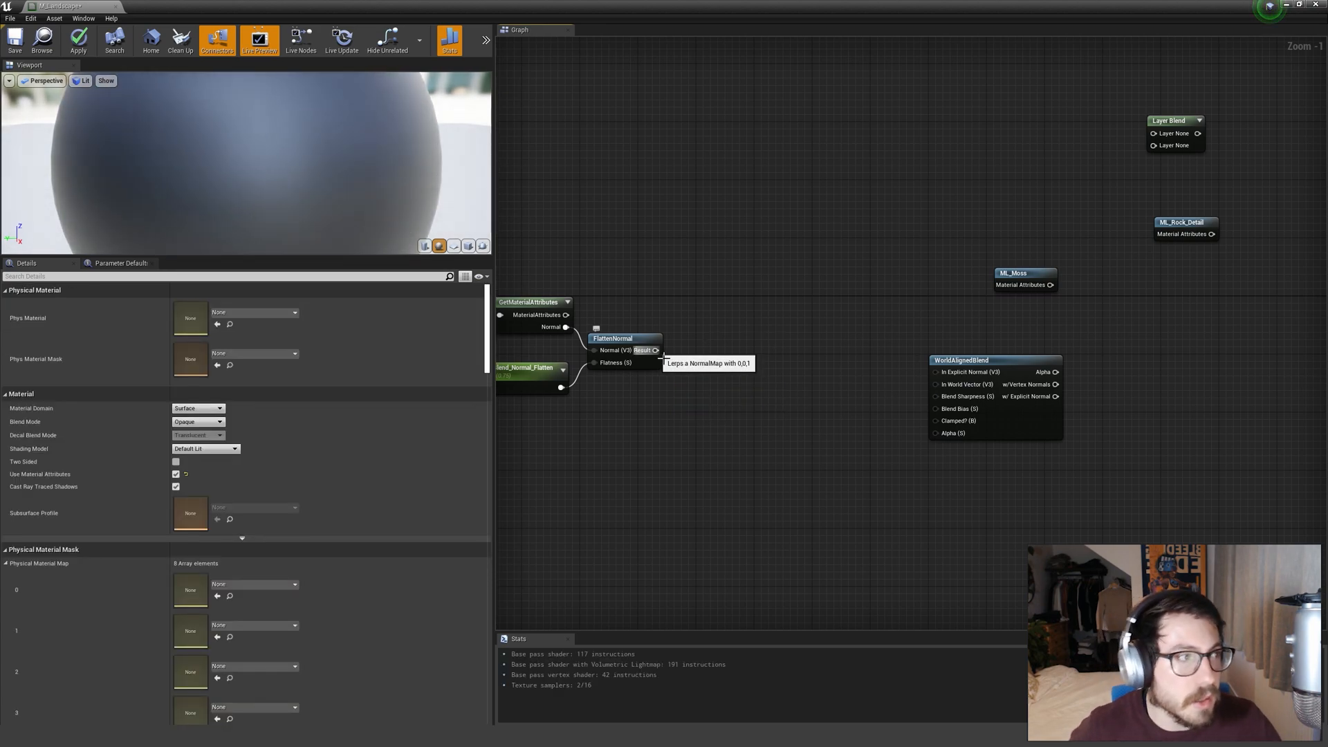
# Add a TransformNormals_Tangent_to_Vertex node beside FlattenNormal and feed FlattenNormal's Result into its Vector to Transform input.
pyautogui.rightClick(754, 365)
pyautogui.write('transo')
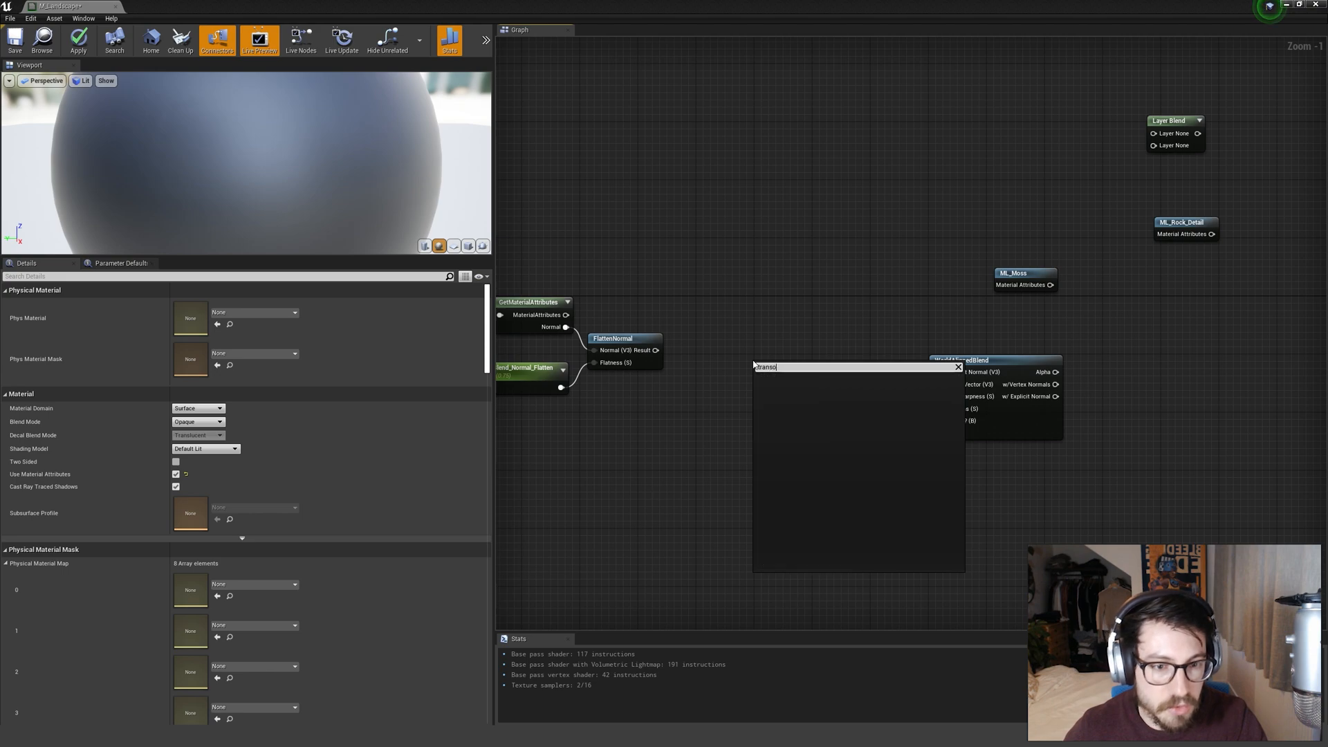
pyautogui.press('BackSpace')
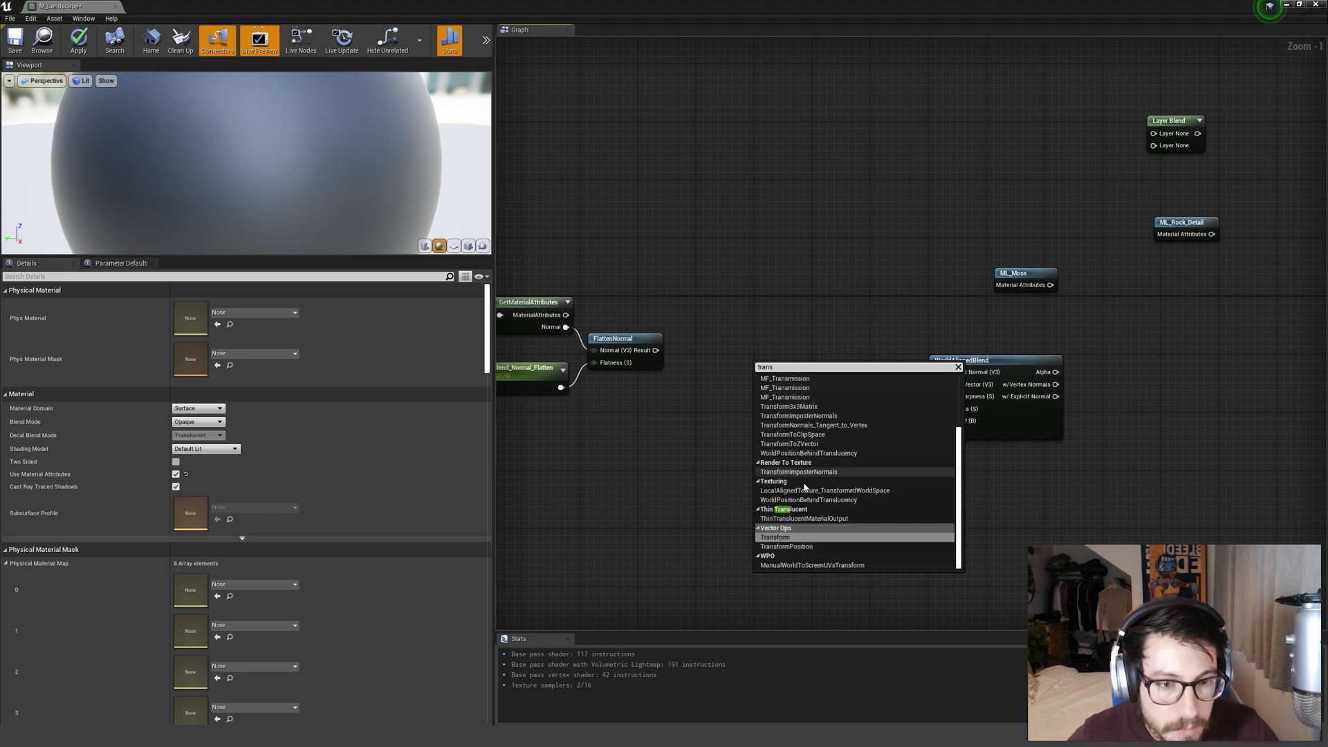
pyautogui.click(810, 427)
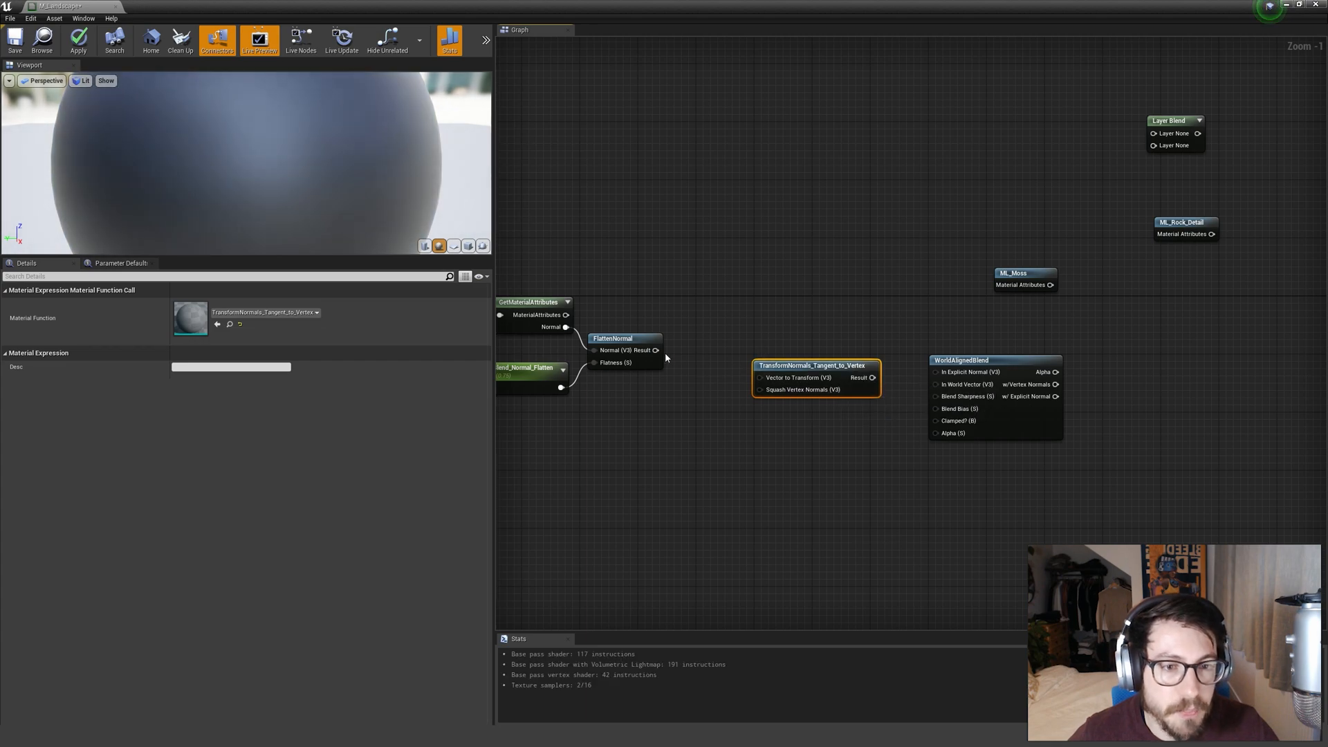
pyautogui.click(685, 405)
pyautogui.moveTo(656, 350); pyautogui.dragTo(708, 356)
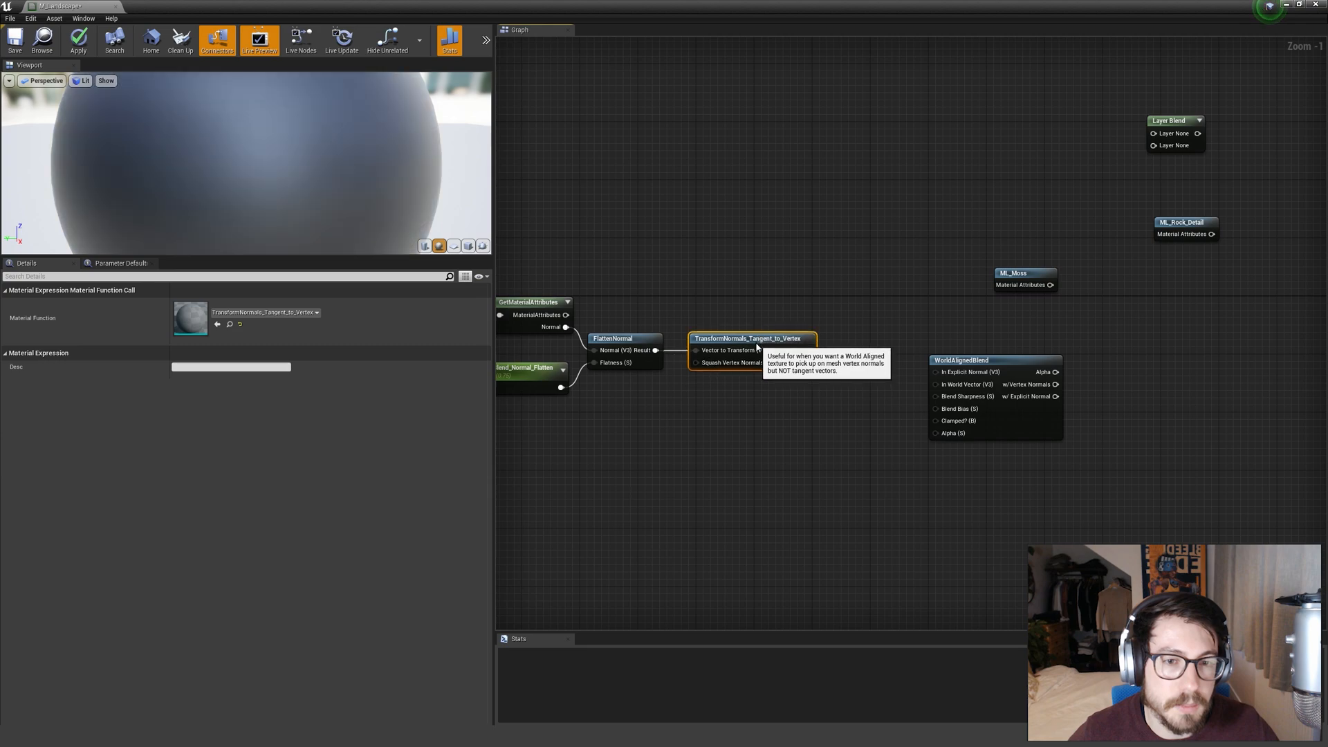
# Connect the TransformNormals_Tangent_to_Vertex result to WorldAlignedBlend's In Explicit Normal input and align the two nodes side by side.
pyautogui.click(774, 385)
pyautogui.moveTo(850, 439); pyautogui.dragTo(754, 430, button='right')
pyautogui.moveTo(714, 341); pyautogui.dragTo(785, 337)
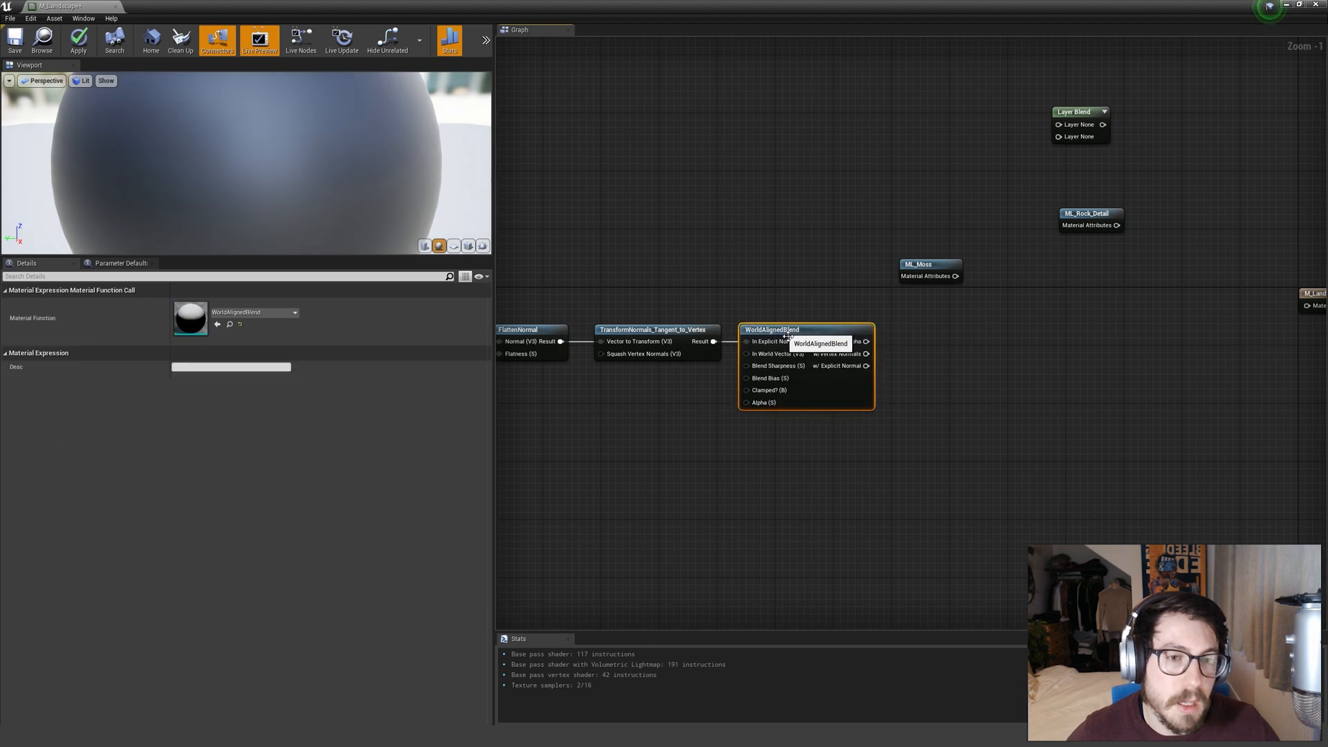
# Locate the engine's WorldAlignedBlend function asset, copy it into the NextGenTutorial MaterialFunctions folder and open that folder.
pyautogui.click(231, 325)
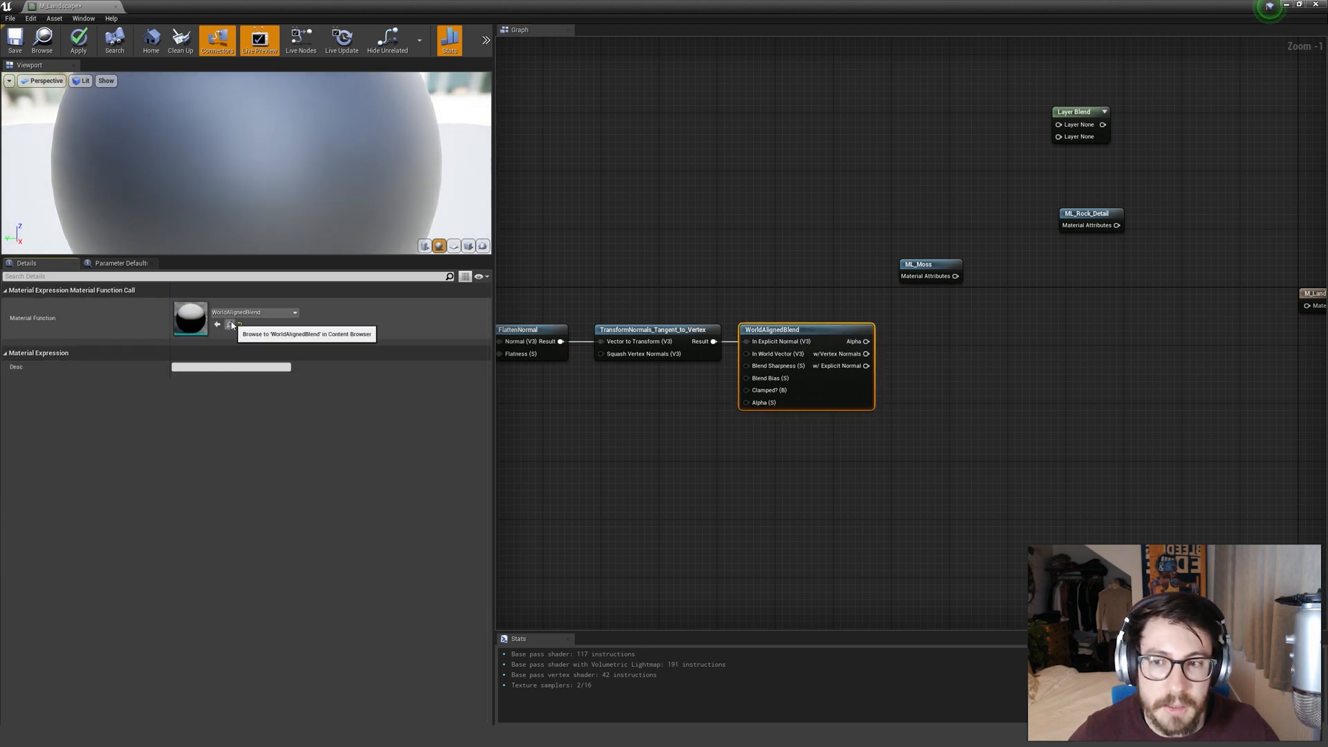
pyautogui.moveTo(1119, 8); pyautogui.dragTo(1098, 38)
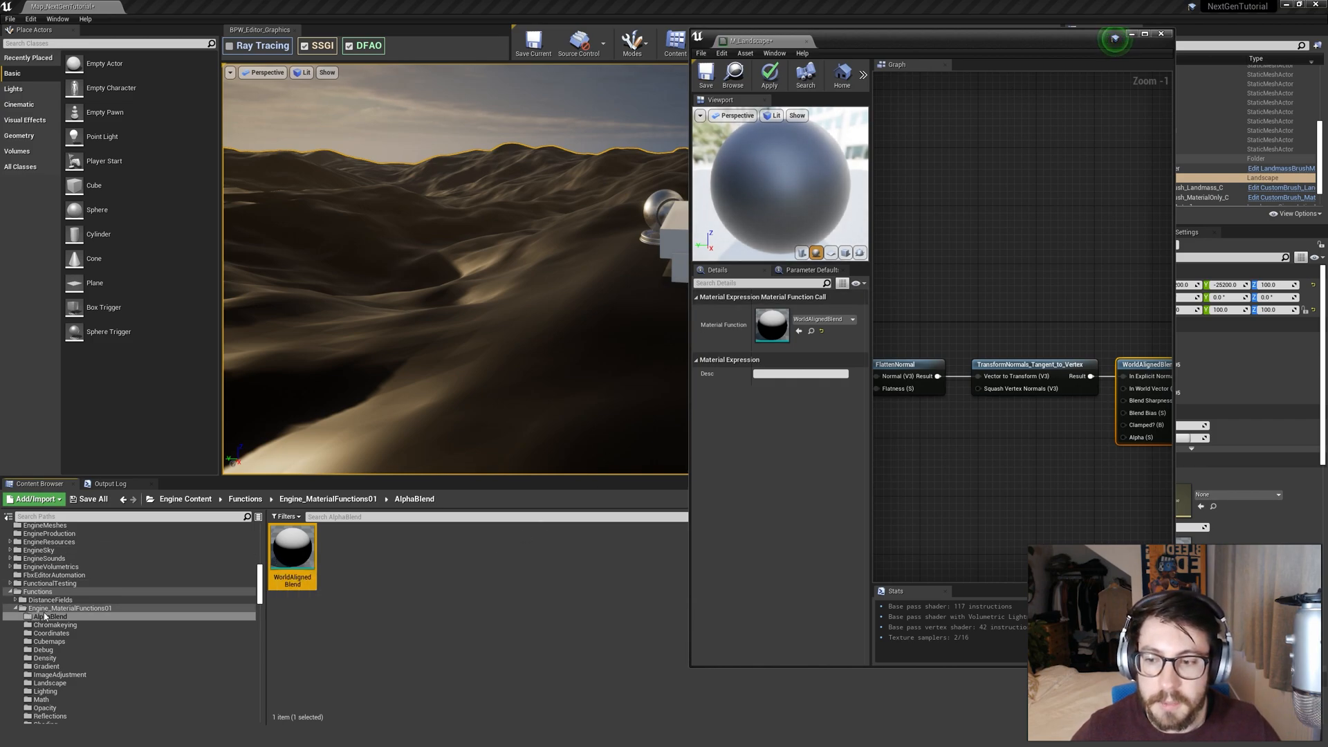
pyautogui.scroll(10, 131, 588)
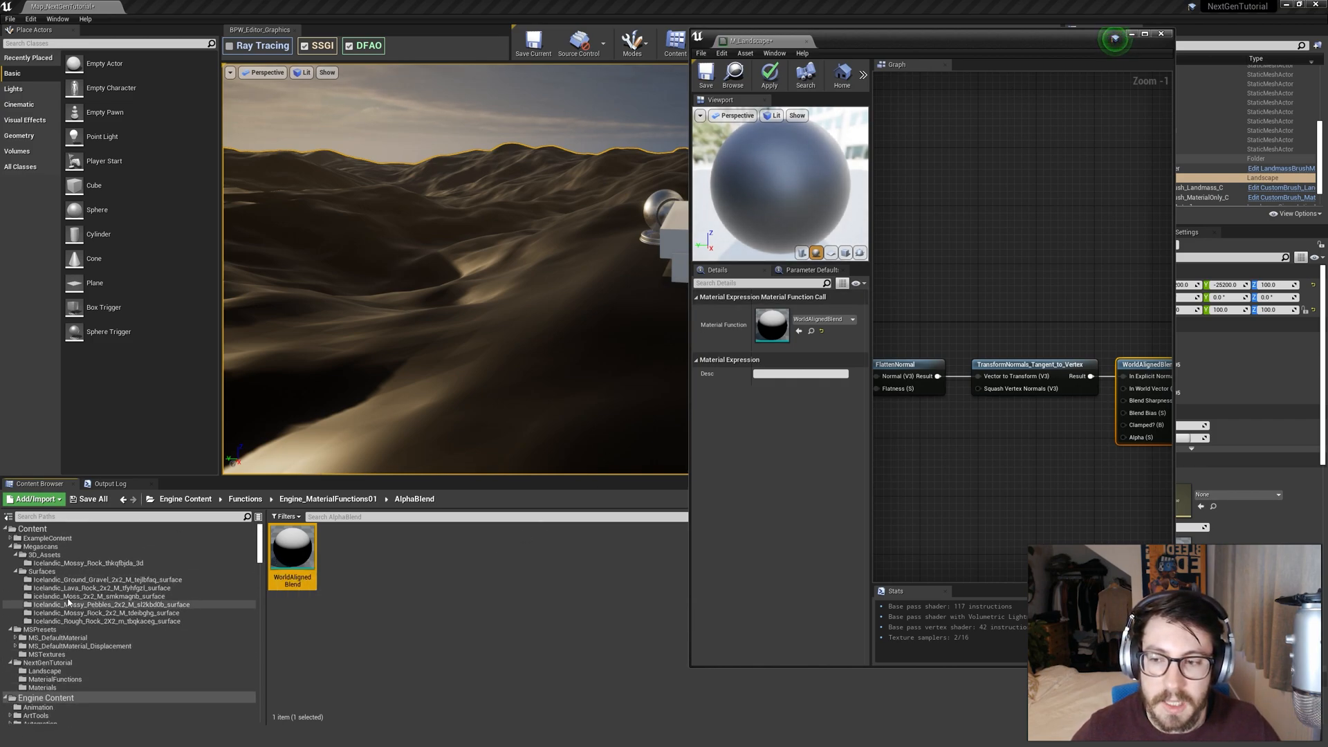
pyautogui.scroll(-1, 143, 596)
pyautogui.moveTo(292, 553); pyautogui.dragTo(48, 663)
pyautogui.click(64, 687)
pyautogui.click(48, 663)
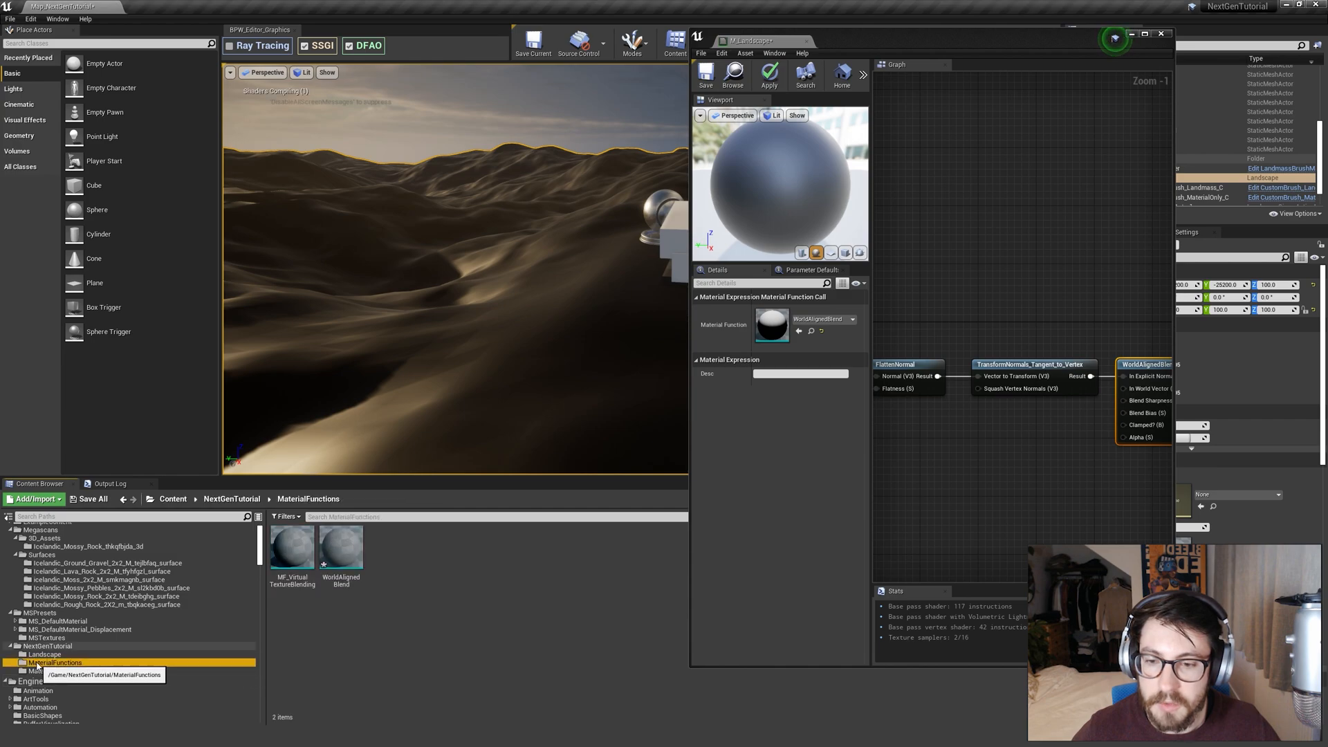
pyautogui.click(369, 635)
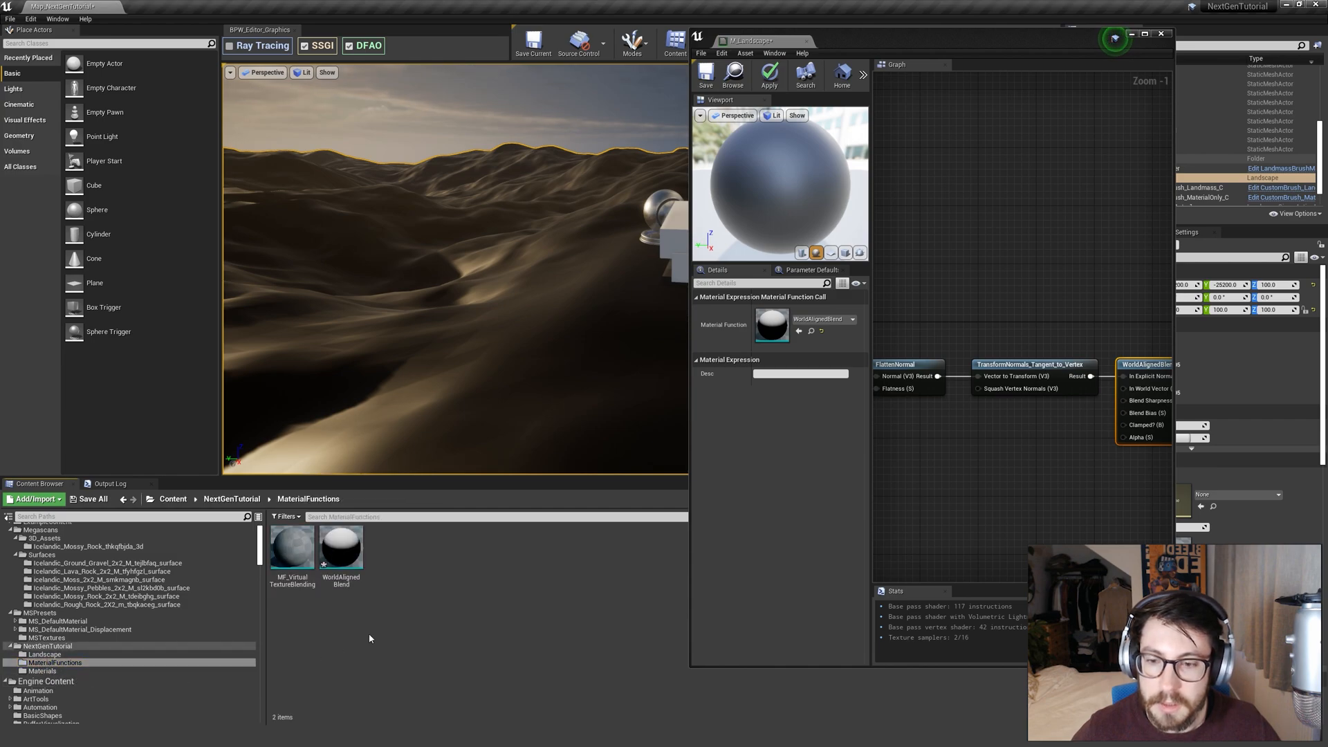
# Add the prefix MF_ to the name of the copied WorldAlignedBlend function.
pyautogui.click(349, 548)
pyautogui.press('F2')
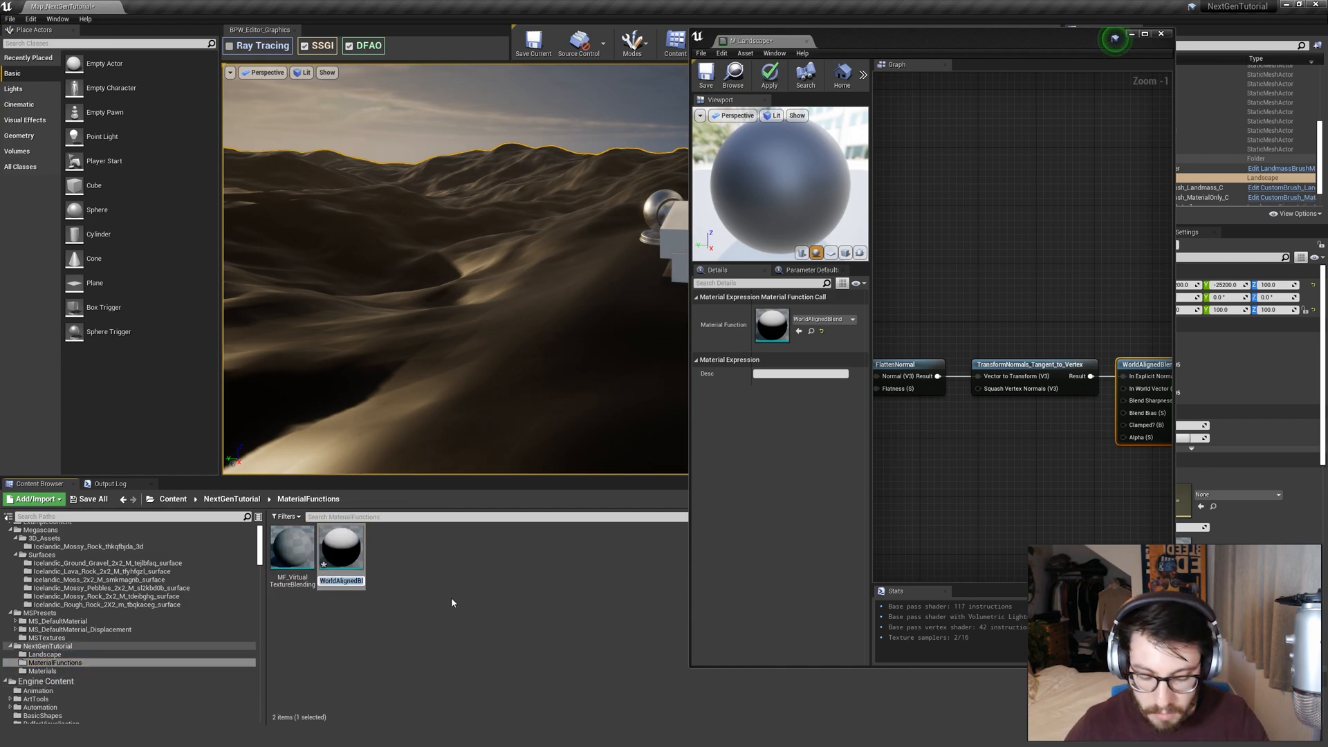
pyautogui.press('Home')
pyautogui.write('MF')
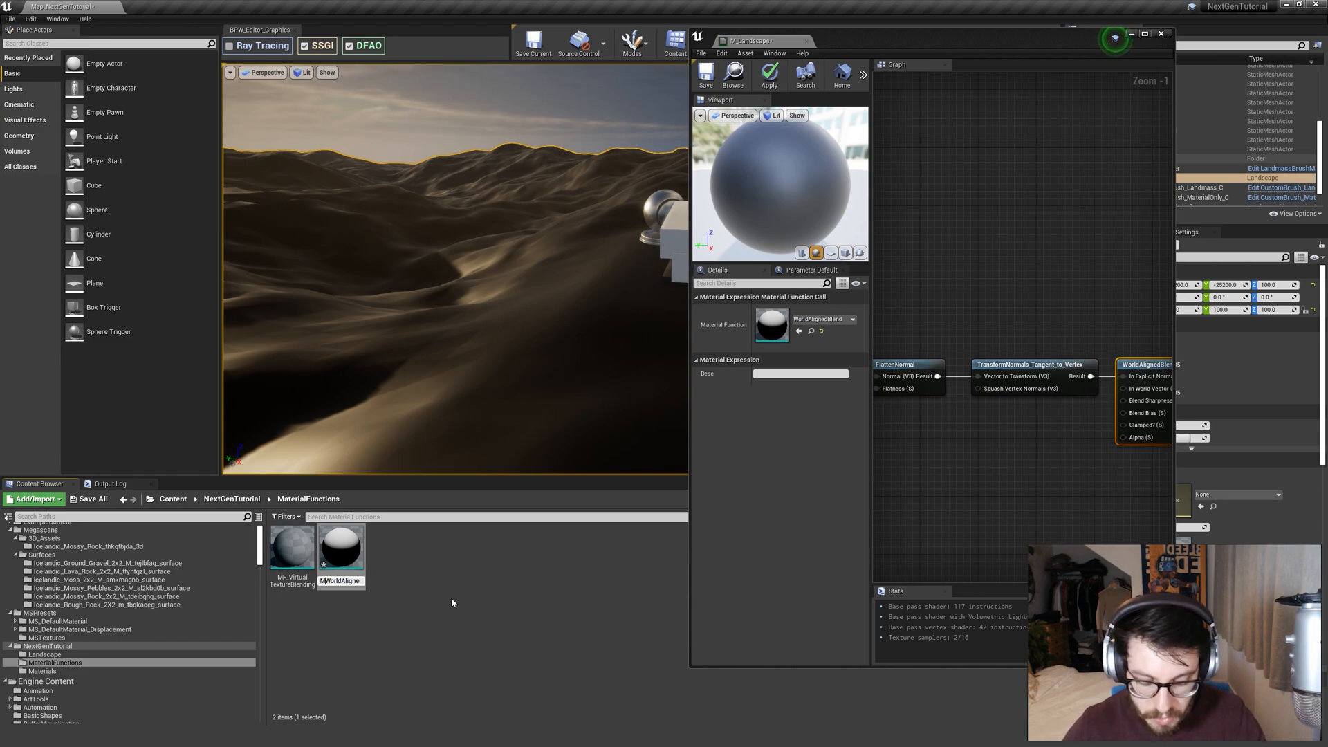
pyautogui.write('_')
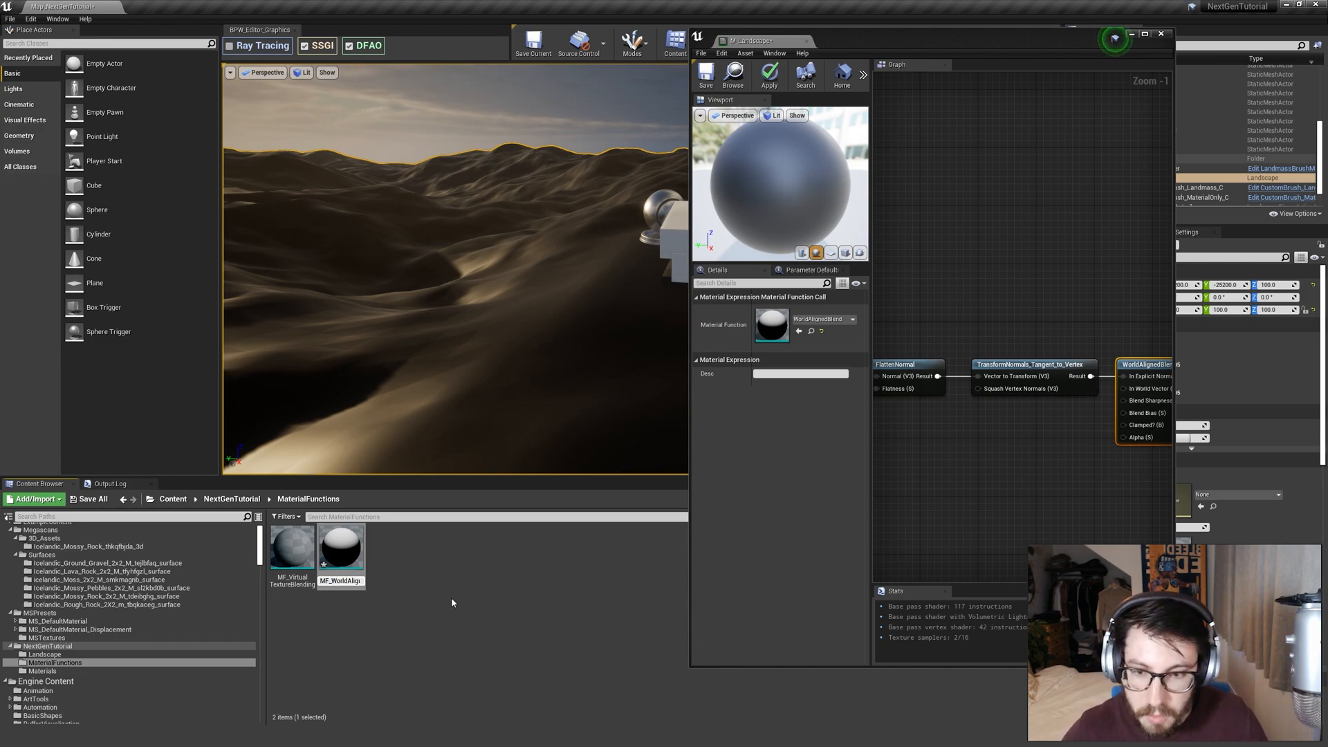
# Name the copied material function MF_WorldAlignedBlend and open its graph at the Vertex section.
pyautogui.press('Return')
pyautogui.press('Return')
pyautogui.click(1015, 301)
pyautogui.scroll(-4, 1015, 302)
pyautogui.scroll(-3, 1015, 306)
pyautogui.scroll(6, 958, 354)
# Reposition the TransformVector, VertexNormalWS and BlendAngleCorrectedNormals nodes to make room in the Vertex section.
pyautogui.moveTo(975, 357); pyautogui.dragTo(945, 366)
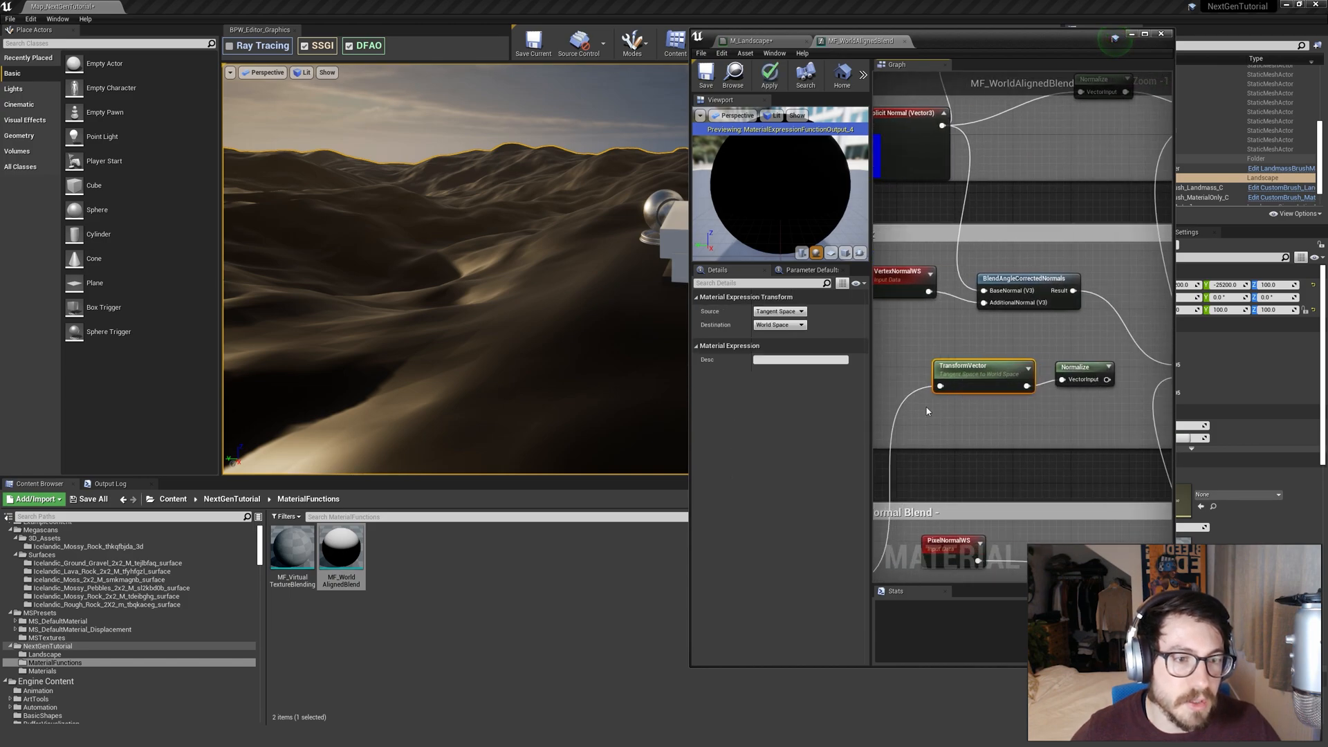
pyautogui.click(1037, 417)
pyautogui.scroll(-2, 1024, 408)
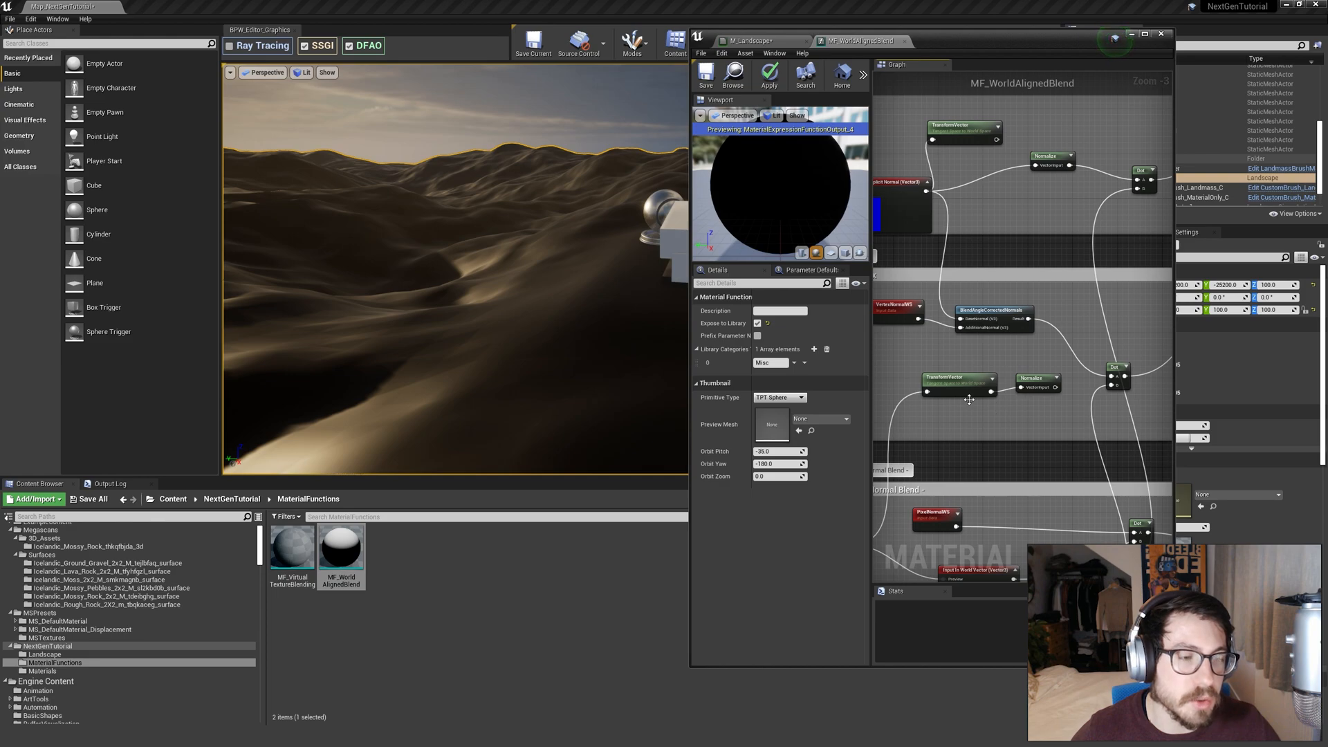
pyautogui.moveTo(994, 414); pyautogui.dragTo(995, 415)
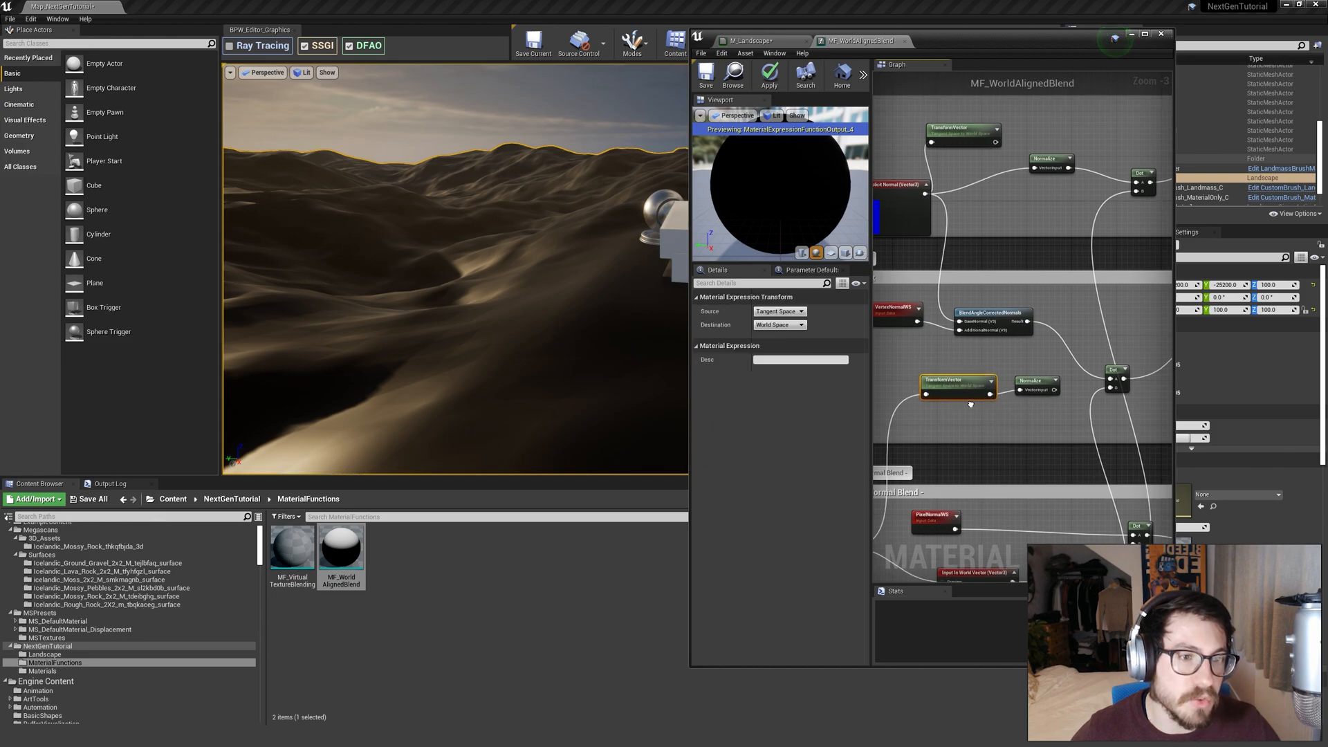
pyautogui.moveTo(969, 400); pyautogui.dragTo(1006, 435, button='right')
pyautogui.click(960, 393)
pyautogui.moveTo(955, 391); pyautogui.dragTo(955, 390)
pyautogui.moveTo(937, 353); pyautogui.dragTo(1068, 354)
pyautogui.click(931, 349)
pyautogui.moveTo(1035, 288); pyautogui.dragTo(1001, 351, button='right')
pyautogui.click(1028, 325)
# In the Explicit Normals section, route In Explicit Normal through the TransformVector node into Normalize, with both nodes in line.
pyautogui.moveTo(974, 237); pyautogui.dragTo(1037, 263)
pyautogui.moveTo(1047, 257); pyautogui.dragTo(1056, 254)
pyautogui.click(1012, 278)
pyautogui.moveTo(938, 232); pyautogui.dragTo(1068, 263)
pyautogui.moveTo(977, 255); pyautogui.dragTo(1024, 280)
pyautogui.click(1020, 291)
pyautogui.click(1024, 275)
# Shift the In Explicit Normal input node away from the TransformVector node to space out the connections.
pyautogui.moveTo(1028, 246)
pyautogui.mouseDown(button='right')
pyautogui.moveTo(923, 240)
pyautogui.moveTo(1040, 248)
pyautogui.mouseUp(button='right')
pyautogui.moveTo(1152, 295); pyautogui.dragTo(1154, 296)
pyautogui.moveTo(1038, 265); pyautogui.dragTo(1010, 233)
pyautogui.click(1024, 286)
pyautogui.moveTo(1024, 287); pyautogui.dragTo(987, 230, button='right')
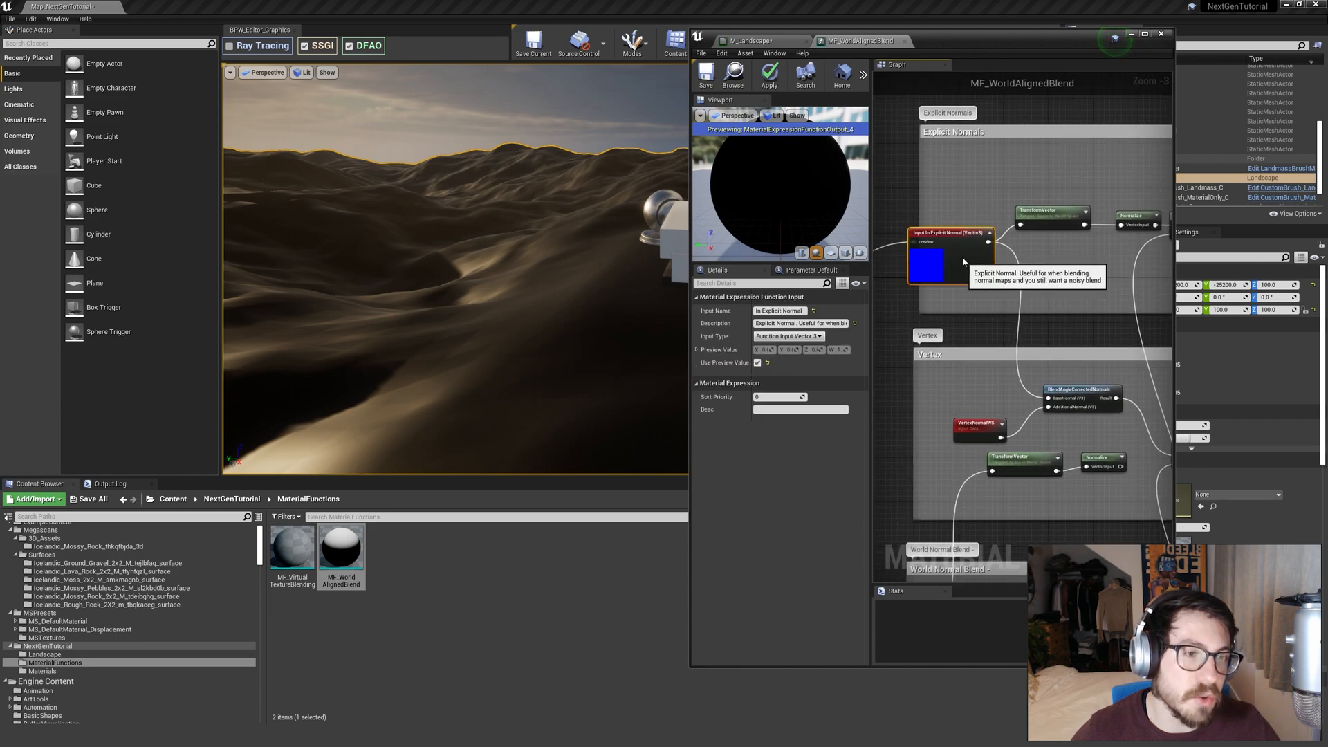
# Tidy the Explicit Normals chain by placing its Dot node directly beside Normalize.
pyautogui.moveTo(1038, 295); pyautogui.dragTo(954, 283, button='right')
pyautogui.moveTo(917, 428); pyautogui.dragTo(994, 380)
pyautogui.moveTo(982, 313); pyautogui.dragTo(1013, 297, button='right')
pyautogui.moveTo(944, 342); pyautogui.dragTo(1044, 360, button='right')
pyautogui.moveTo(922, 302); pyautogui.dragTo(1000, 308, button='right')
pyautogui.moveTo(899, 317); pyautogui.dragTo(969, 272)
pyautogui.moveTo(1028, 295); pyautogui.dragTo(889, 259, button='right')
pyautogui.click(1070, 344)
pyautogui.moveTo(1073, 379); pyautogui.dragTo(1017, 361, button='right')
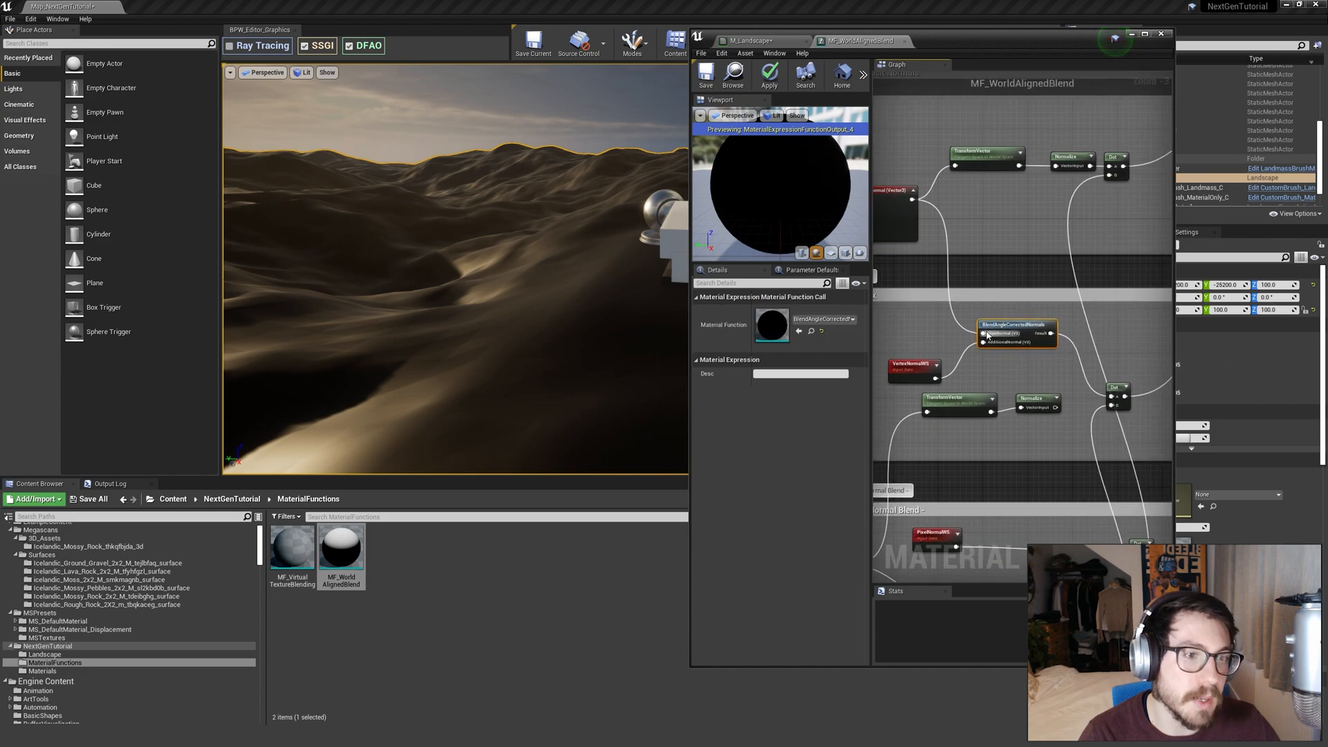
# Align the Vertex section's VertexNormalWS and Dot nodes with the BlendAngleCorrectedNormals node.
pyautogui.click(959, 358)
pyautogui.moveTo(923, 376); pyautogui.dragTo(927, 367)
pyautogui.moveTo(999, 353); pyautogui.dragTo(985, 335, button='right')
pyautogui.moveTo(1037, 316); pyautogui.dragTo(1100, 389)
pyautogui.rightClick(1043, 364)
pyautogui.click(1001, 361)
pyautogui.moveTo(1064, 372); pyautogui.dragTo(991, 354, button='right')
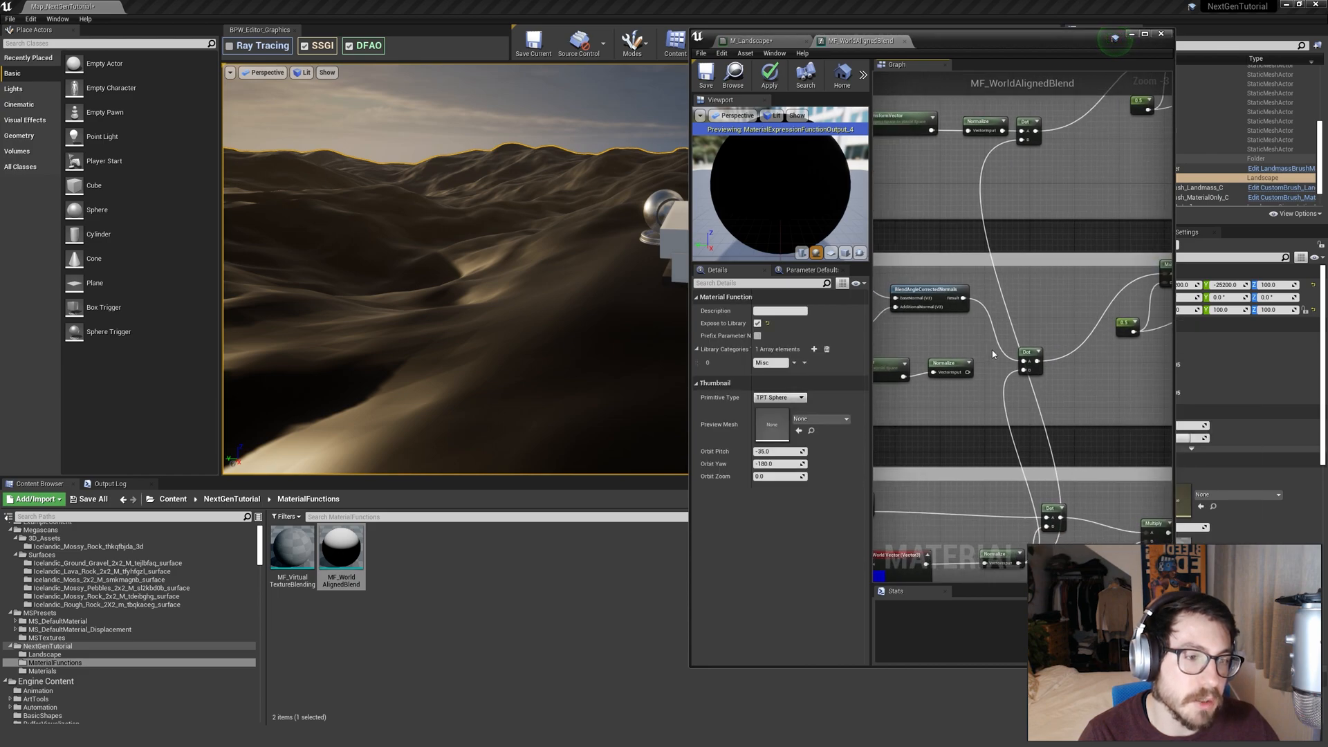
pyautogui.moveTo(1024, 358); pyautogui.dragTo(1057, 288)
pyautogui.moveTo(988, 308); pyautogui.dragTo(1064, 325, button='right')
pyautogui.moveTo(1130, 306); pyautogui.dragTo(1125, 311)
pyautogui.moveTo(965, 340); pyautogui.dragTo(994, 357, button='right')
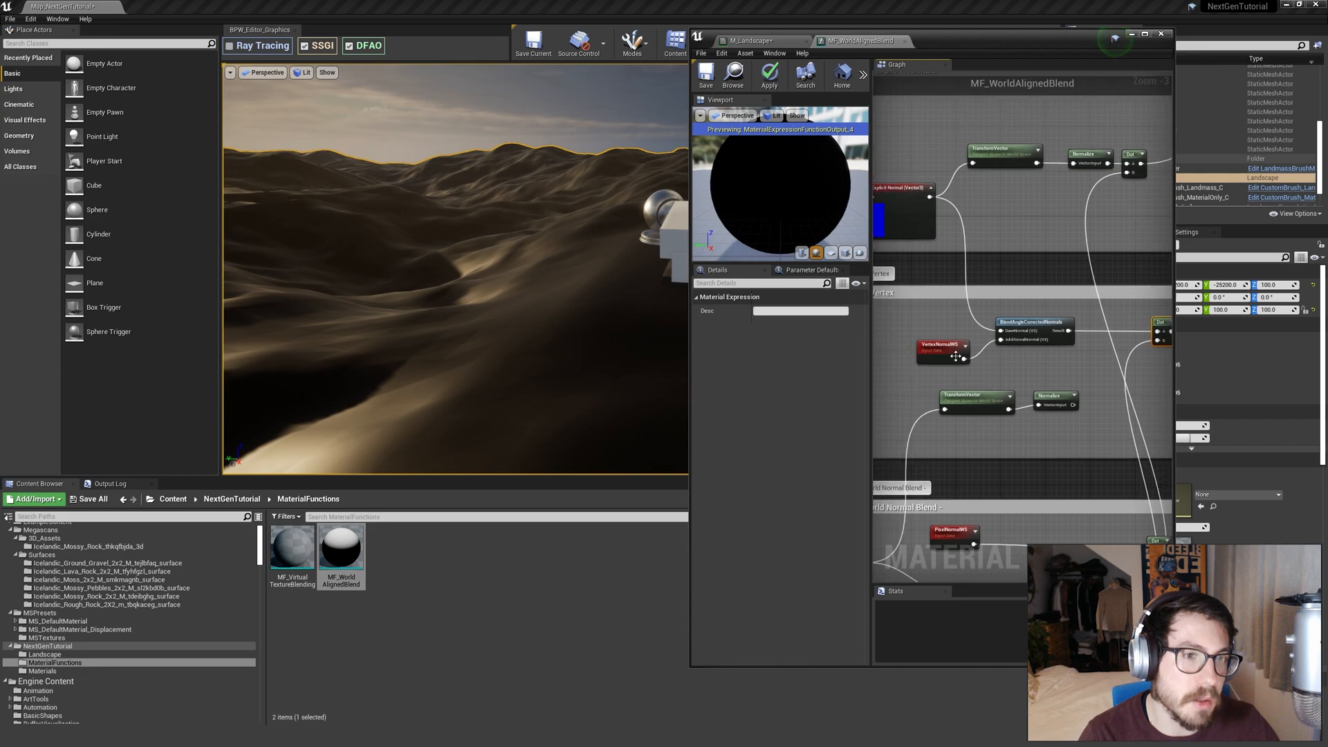
# Delete the Vertex section's unused TransformVector and Normalize nodes, then apply and save the function.
pyautogui.scroll(-2, 1022, 393)
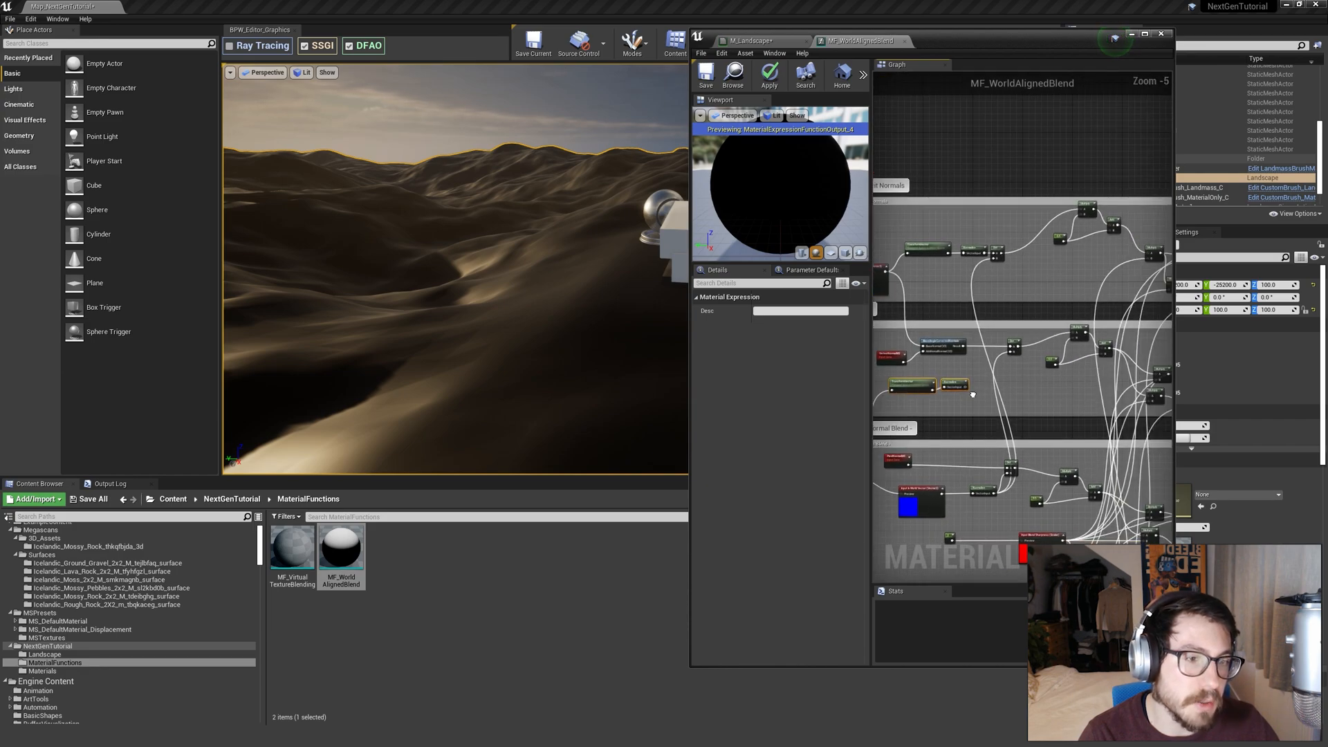
pyautogui.click(984, 393)
pyautogui.click(768, 75)
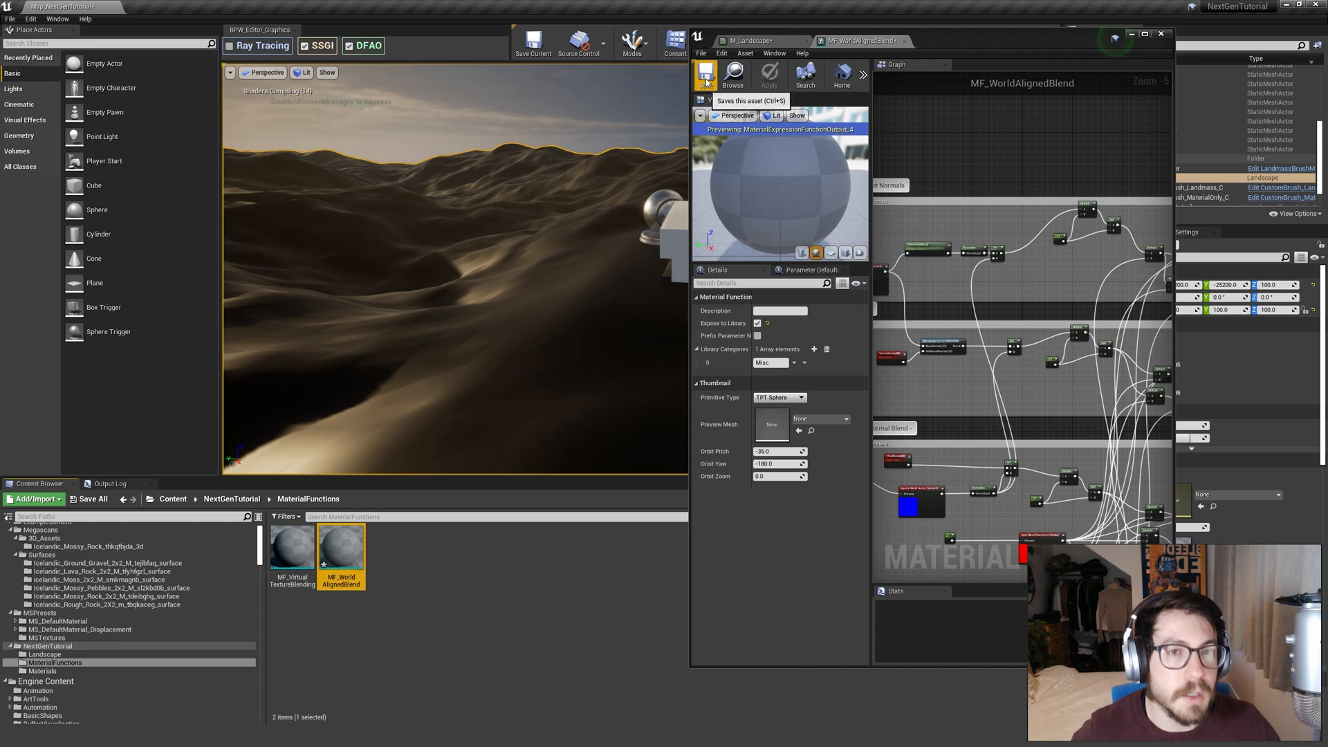
# In M_Landscape, replace the WorldAlignedBlend node's material function with MF_WorldAlignedBlend.
pyautogui.click(774, 43)
pyautogui.click(1011, 267)
pyautogui.moveTo(1013, 300); pyautogui.dragTo(903, 231, button='right')
pyautogui.click(1046, 303)
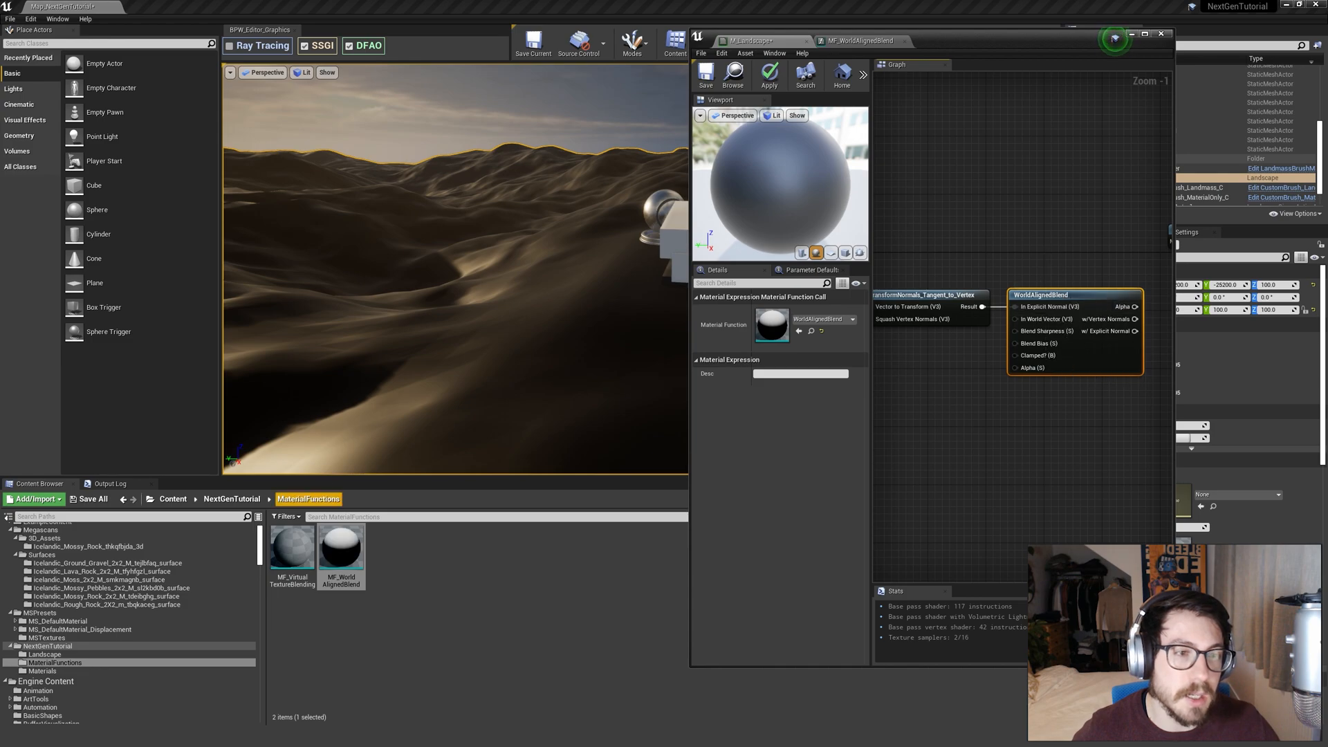
pyautogui.click(341, 550)
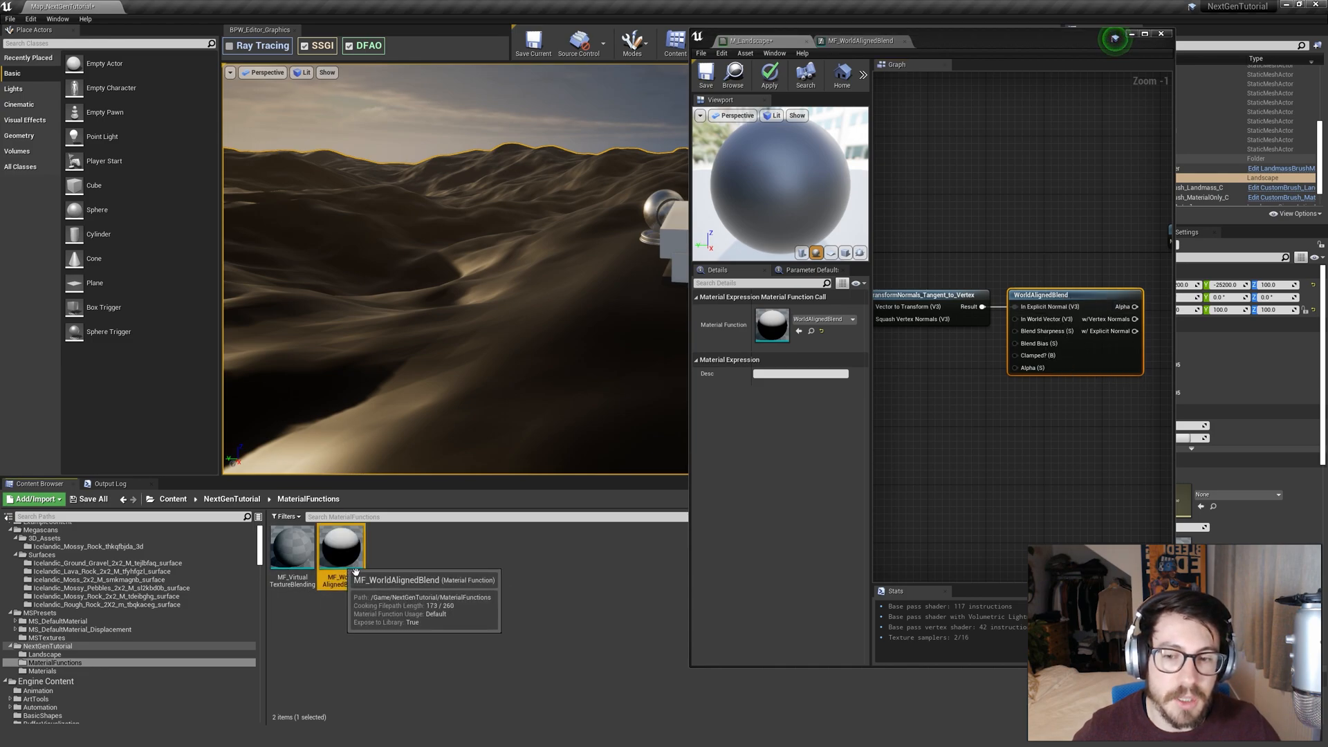
pyautogui.click(800, 333)
pyautogui.click(1002, 428)
pyautogui.moveTo(973, 290); pyautogui.dragTo(918, 303, button='right')
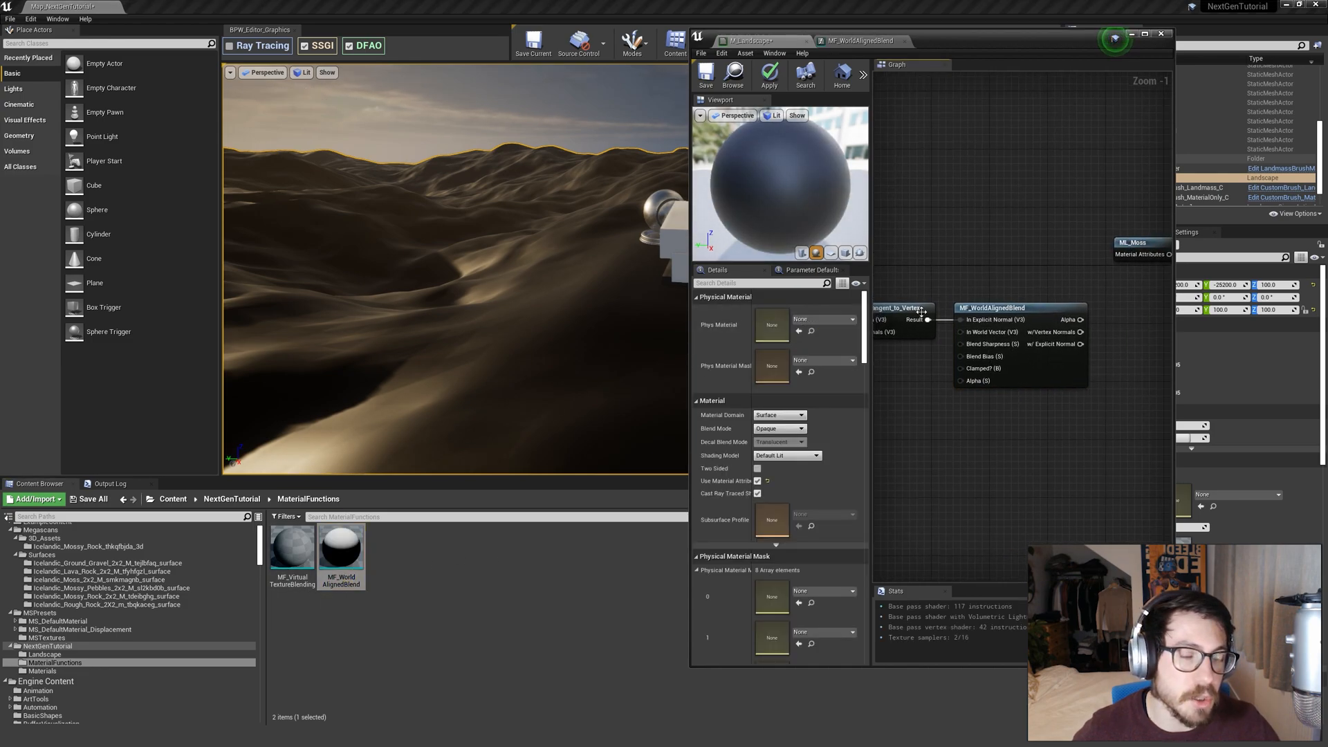
# Move the ML_Moss node farther above the MF_WorldAlignedBlend node.
pyautogui.scroll(-2, 918, 303)
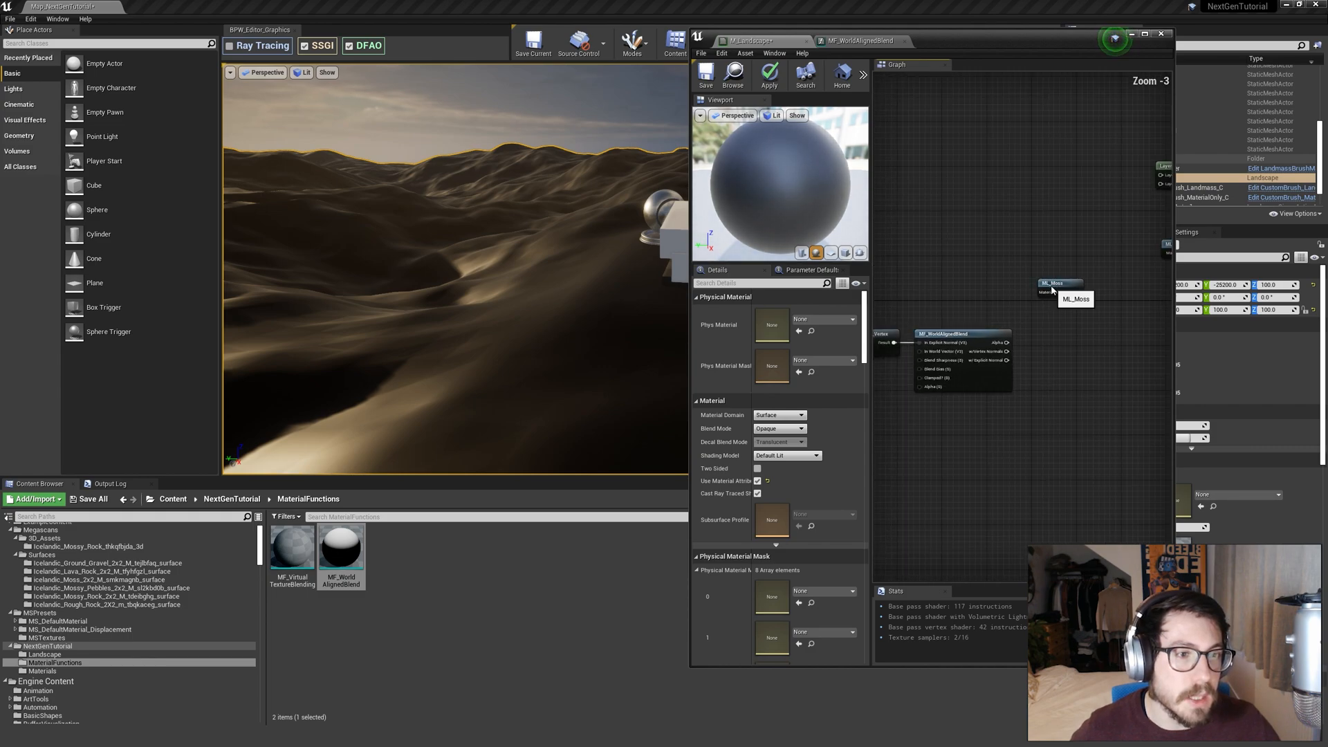
pyautogui.moveTo(1052, 290); pyautogui.dragTo(1037, 212)
pyautogui.scroll(-1, 1043, 321)
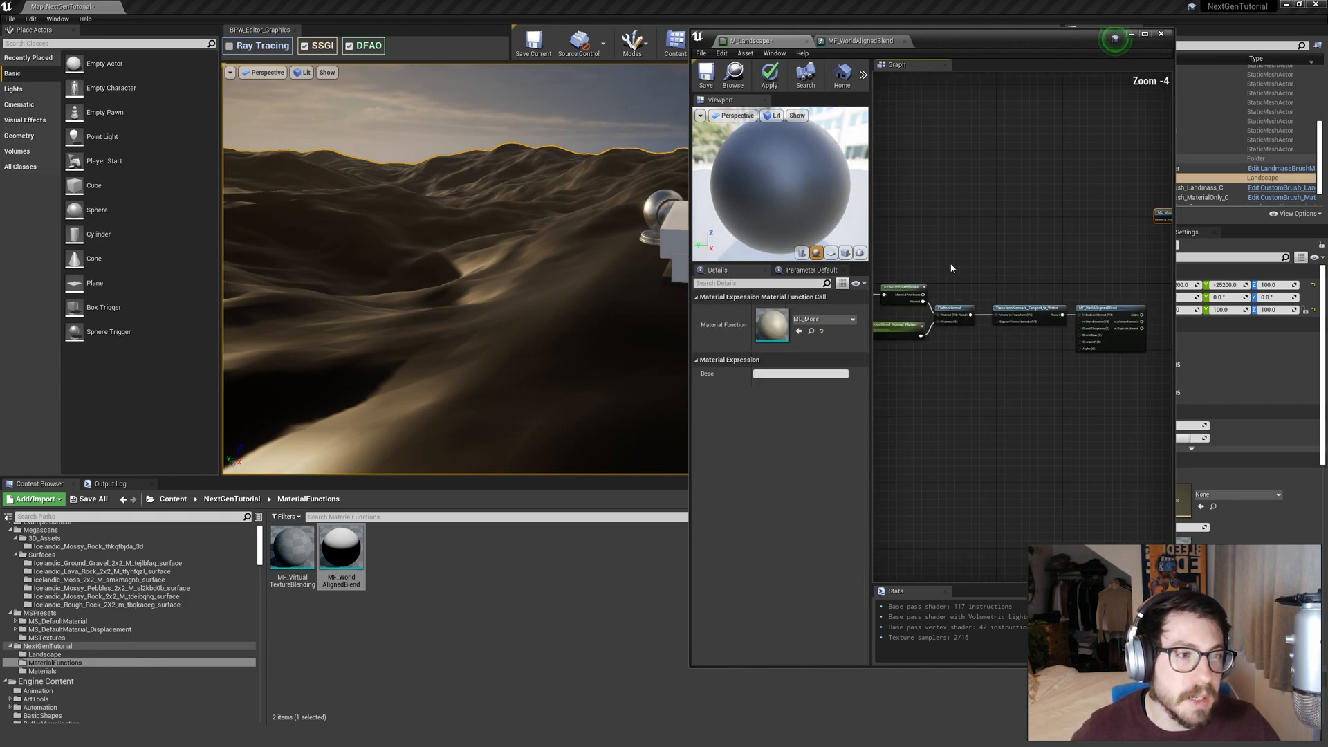
# Add a BlendMaterialAttributes node beside the MF_WorldAlignedBlend node.
pyautogui.moveTo(1105, 311); pyautogui.dragTo(953, 283, button='right')
pyautogui.scroll(1, 1055, 271)
pyautogui.scroll(1, 967, 326)
pyautogui.moveTo(967, 326); pyautogui.dragTo(1008, 391, button='right')
pyautogui.moveTo(1094, 388); pyautogui.dragTo(1064, 398, button='right')
pyautogui.moveTo(990, 391); pyautogui.dragTo(1075, 313)
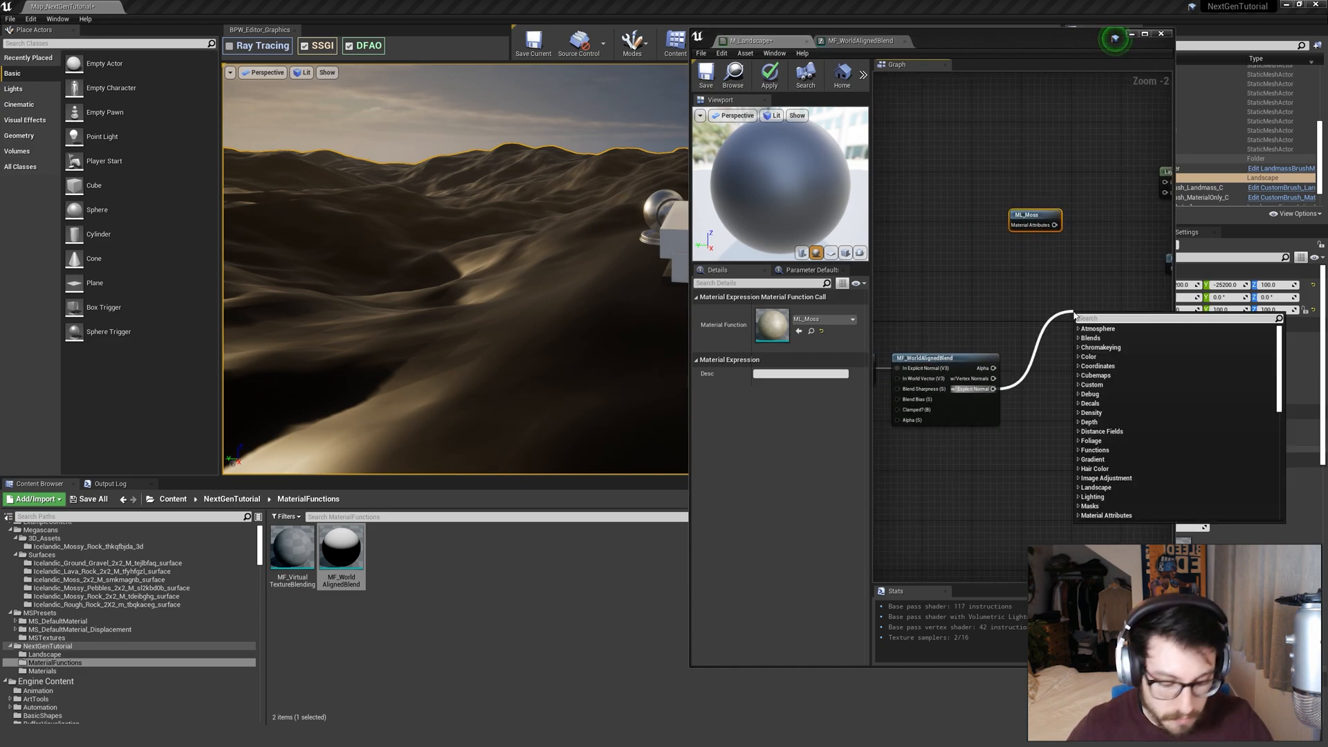
pyautogui.write('blend')
pyautogui.press('BackSpace')
pyautogui.press('BackSpace')
pyautogui.press('BackSpace')
pyautogui.press('BackSpace')
pyautogui.write('material layer')
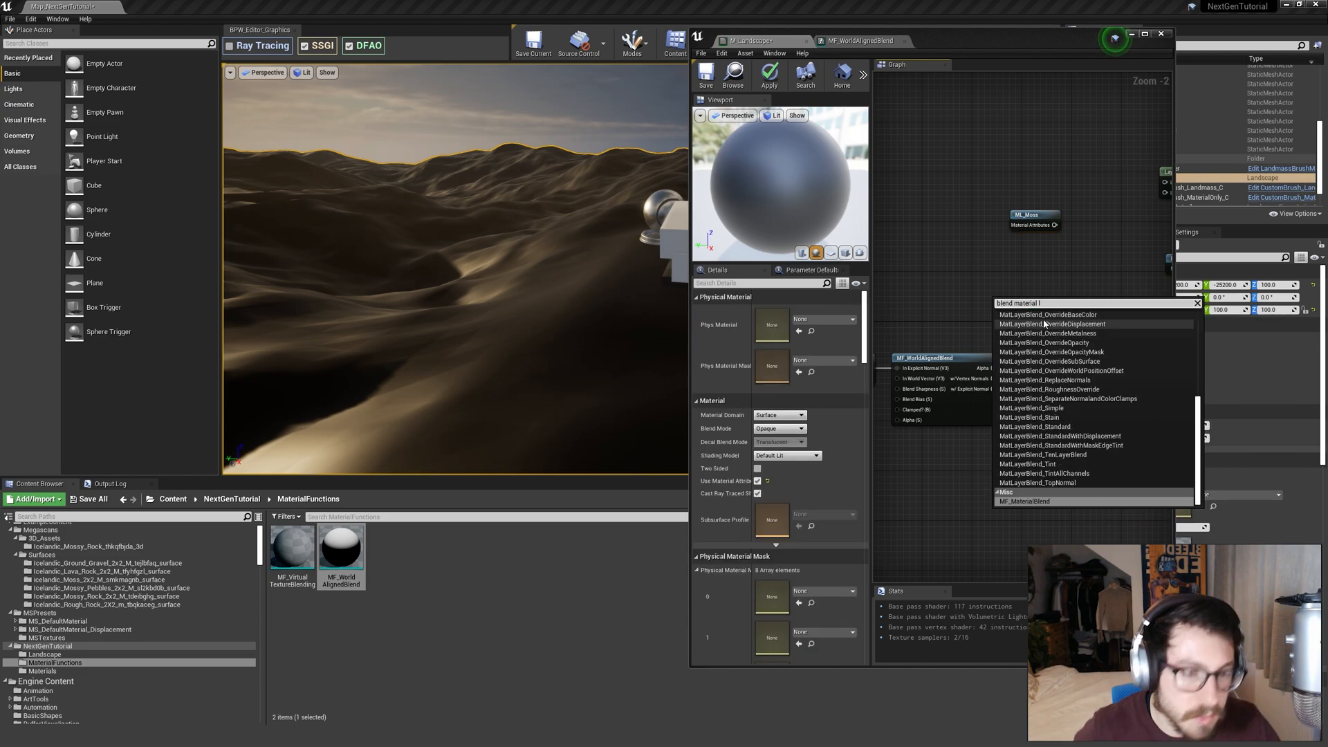
pyautogui.scroll(7, 1051, 335)
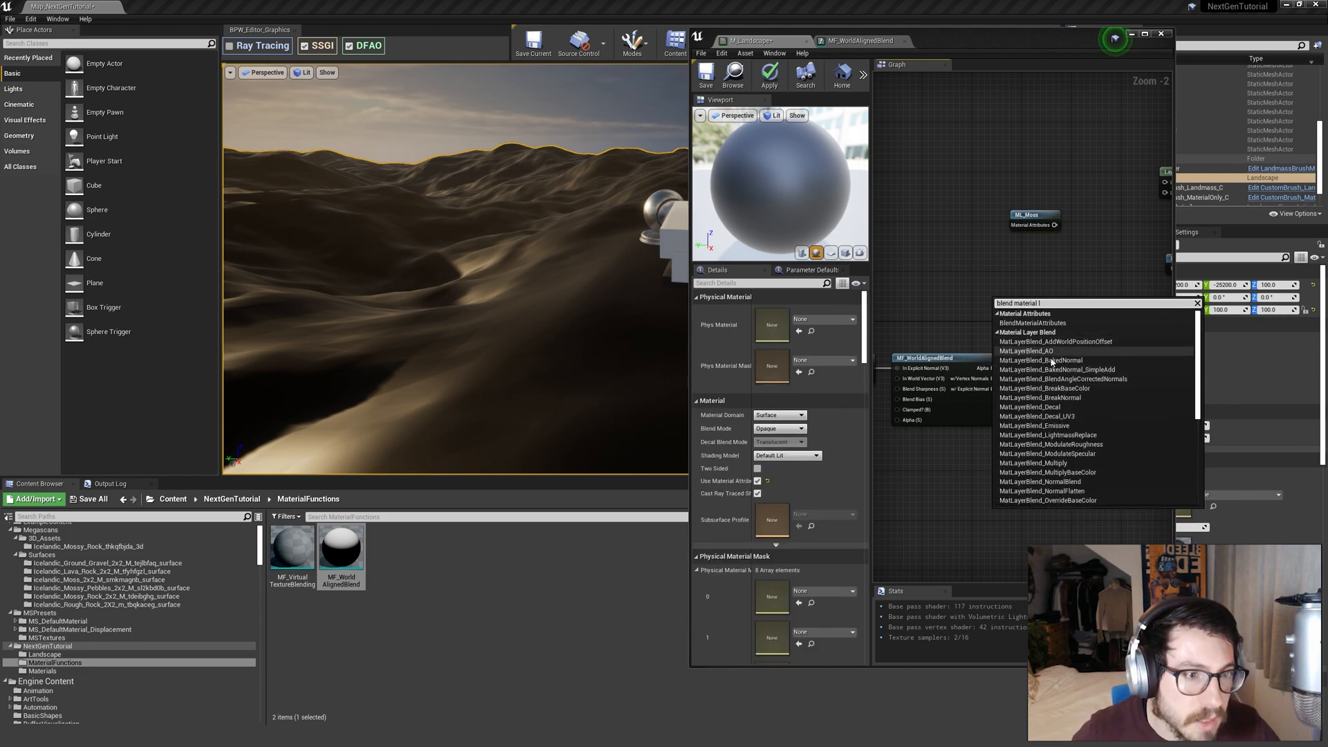
pyautogui.click(1057, 324)
# Connect MF_WorldAlignedBlend's w/ Explicit Normal output to the Alpha input of BlendMaterialAttributes.
pyautogui.click(1079, 418)
pyautogui.moveTo(1079, 404); pyautogui.dragTo(1029, 379, button='right')
pyautogui.moveTo(989, 314); pyautogui.dragTo(1039, 314)
pyautogui.click(1016, 374)
pyautogui.moveTo(939, 371); pyautogui.dragTo(999, 312)
pyautogui.moveTo(946, 308); pyautogui.dragTo(999, 325, button='right')
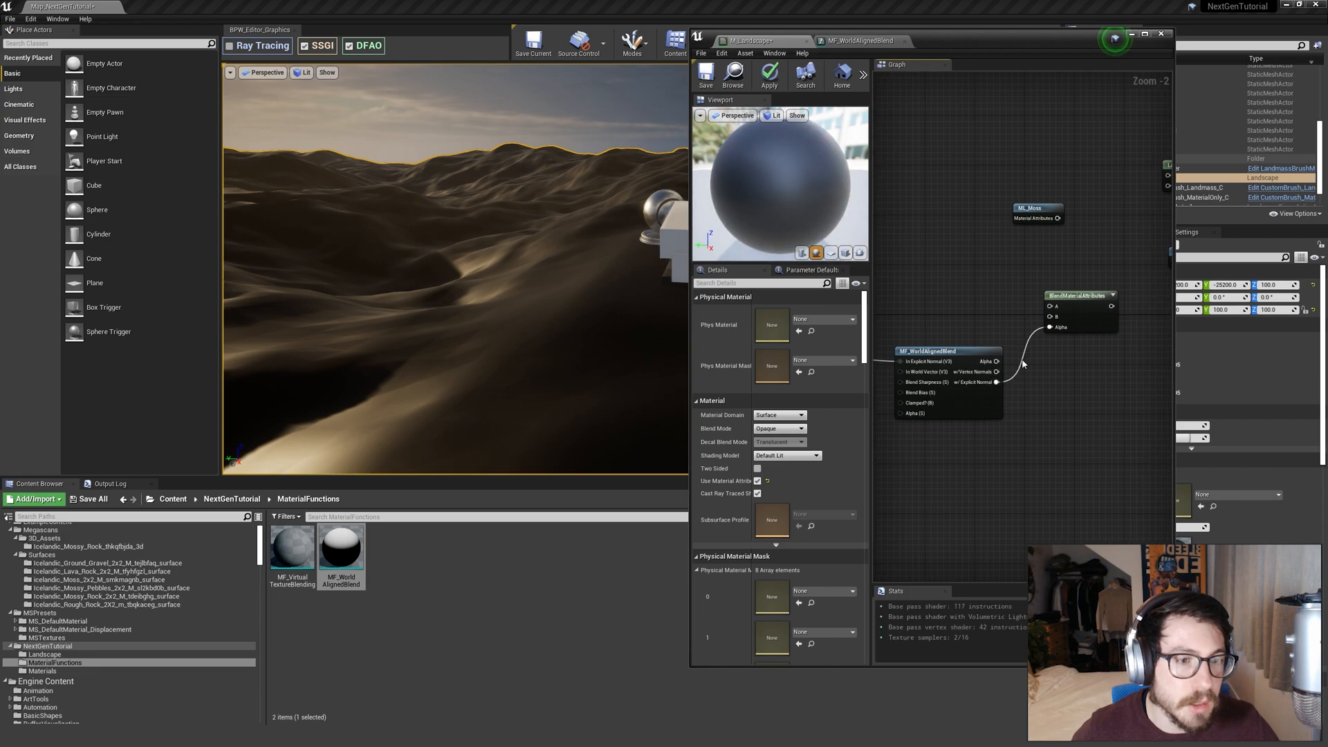
# Place ML_Moss beside BlendMaterialAttributes and connect its Material Attributes output to input B.
pyautogui.scroll(-2, 988, 303)
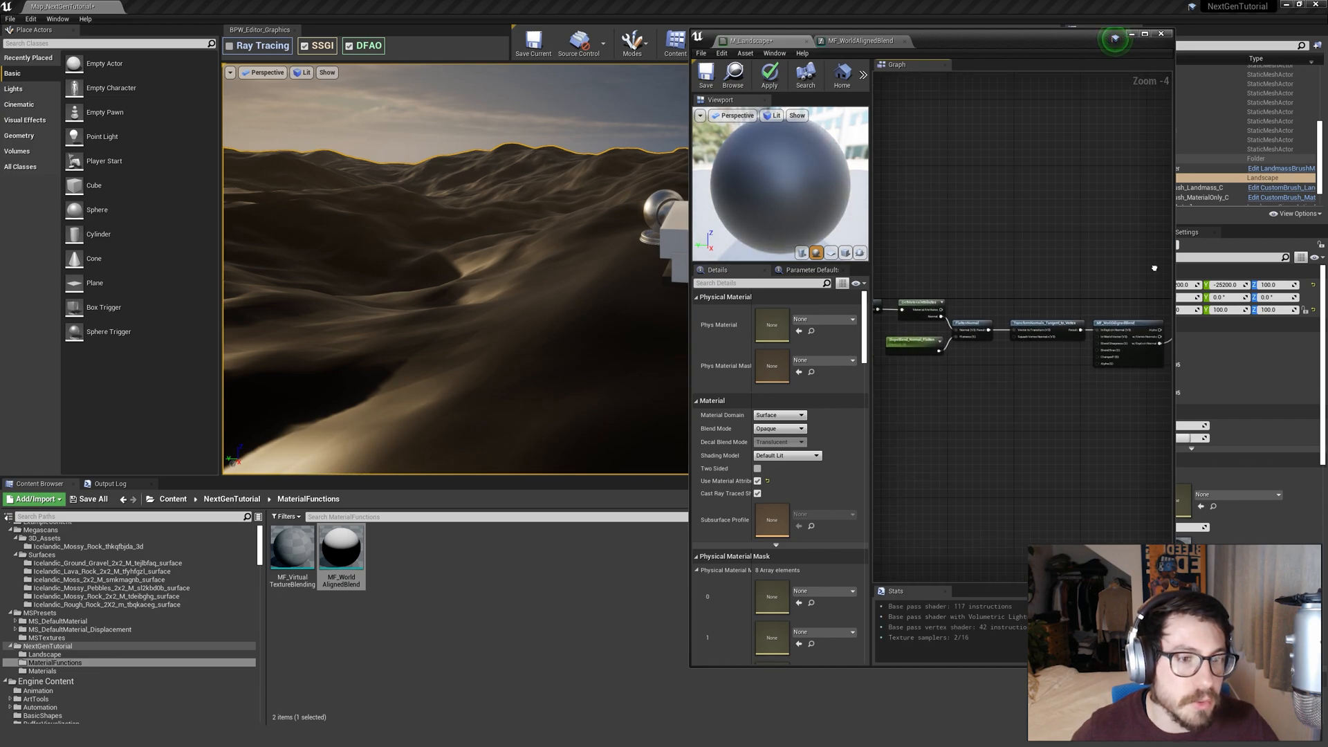
pyautogui.moveTo(989, 272); pyautogui.dragTo(1021, 282, button='right')
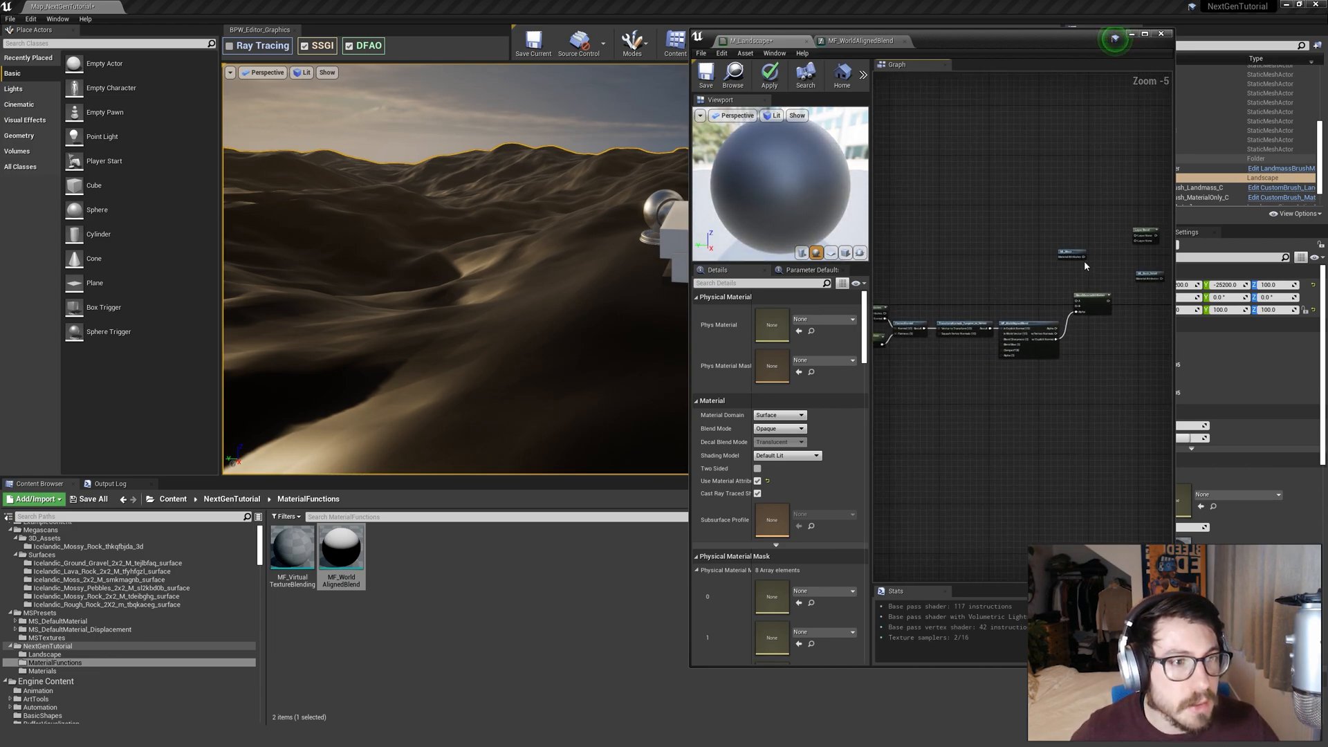
pyautogui.scroll(2, 1077, 249)
pyautogui.moveTo(1048, 240); pyautogui.dragTo(1010, 259)
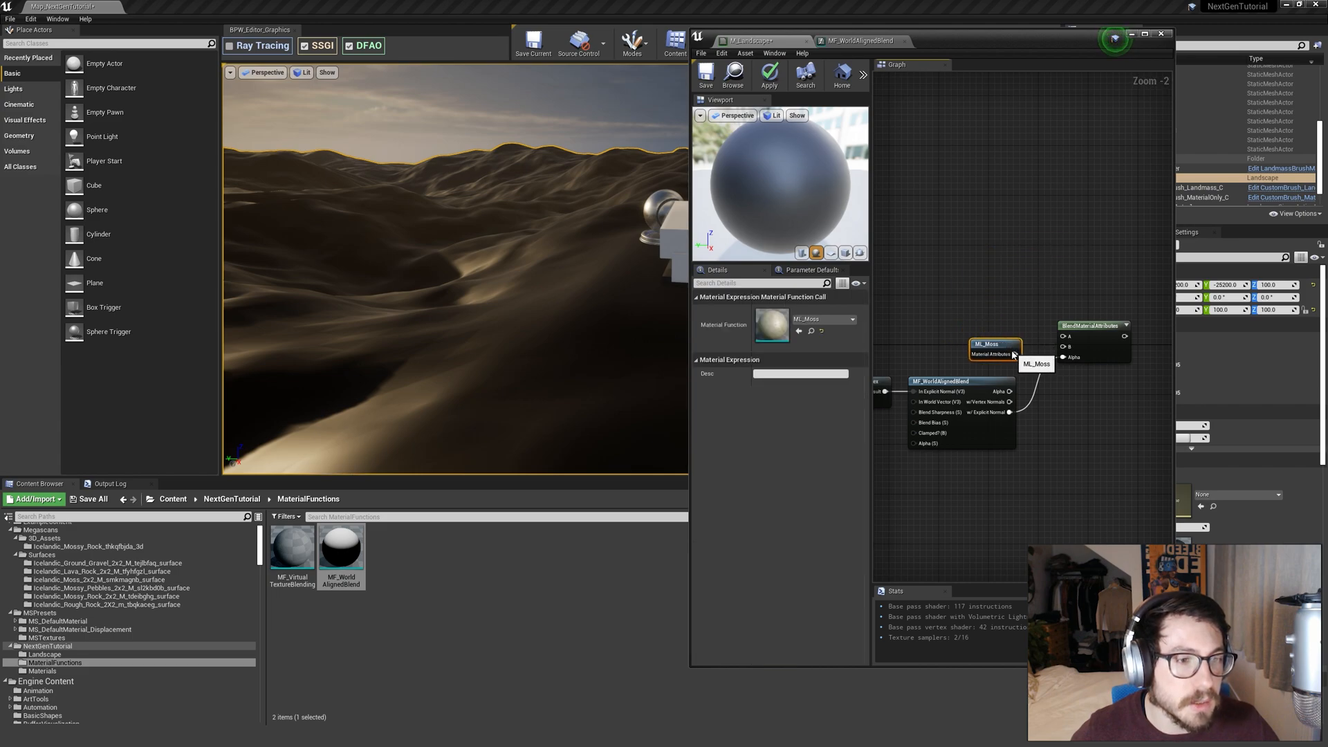
pyautogui.moveTo(1066, 350); pyautogui.dragTo(1066, 348)
# Connect ML_Rock's Material Attributes output to input A of BlendMaterialAttributes.
pyautogui.moveTo(986, 319); pyautogui.dragTo(1169, 305, button='right')
pyautogui.moveTo(943, 299); pyautogui.dragTo(1123, 311, button='right')
pyautogui.moveTo(1028, 356); pyautogui.dragTo(1016, 318)
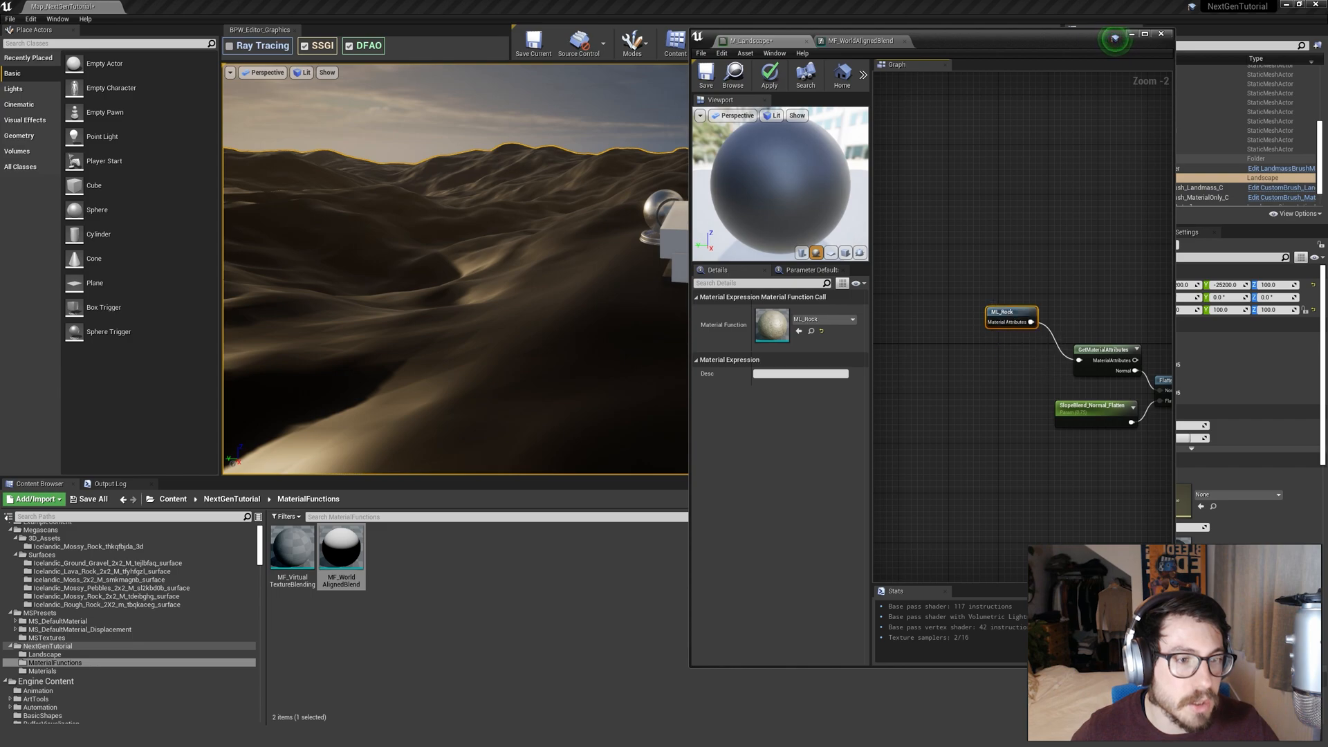
pyautogui.moveTo(1031, 331); pyautogui.dragTo(923, 325, button='right')
pyautogui.moveTo(921, 315); pyautogui.dragTo(989, 304)
pyautogui.click(1008, 385)
# Connect the BlendMaterialAttributes result to the landscape material's output.
pyautogui.scroll(-2, 1008, 387)
pyautogui.moveTo(1008, 387); pyautogui.dragTo(920, 377, button='right')
pyautogui.scroll(1, 930, 366)
pyautogui.moveTo(932, 325); pyautogui.dragTo(1094, 361)
pyautogui.scroll(-2, 966, 396)
pyautogui.moveTo(944, 407); pyautogui.dragTo(1158, 344, button='right')
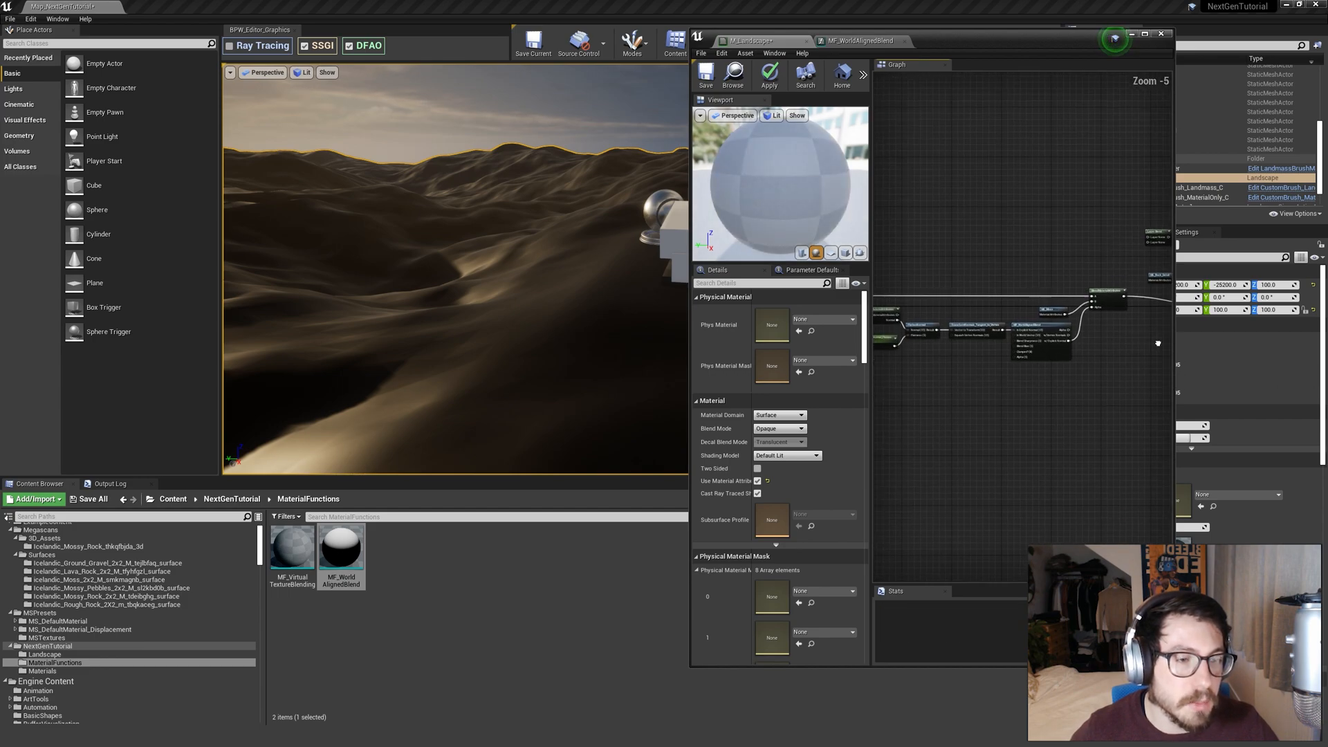
# Create a scalar parameter named SlopeBlend_Sharpness below the TransformNormals_Tangent_to_Vertex node.
pyautogui.scroll(6, 1044, 325)
pyautogui.moveTo(948, 394); pyautogui.dragTo(1021, 392, button='right')
pyautogui.press('s')
pyautogui.click(898, 340)
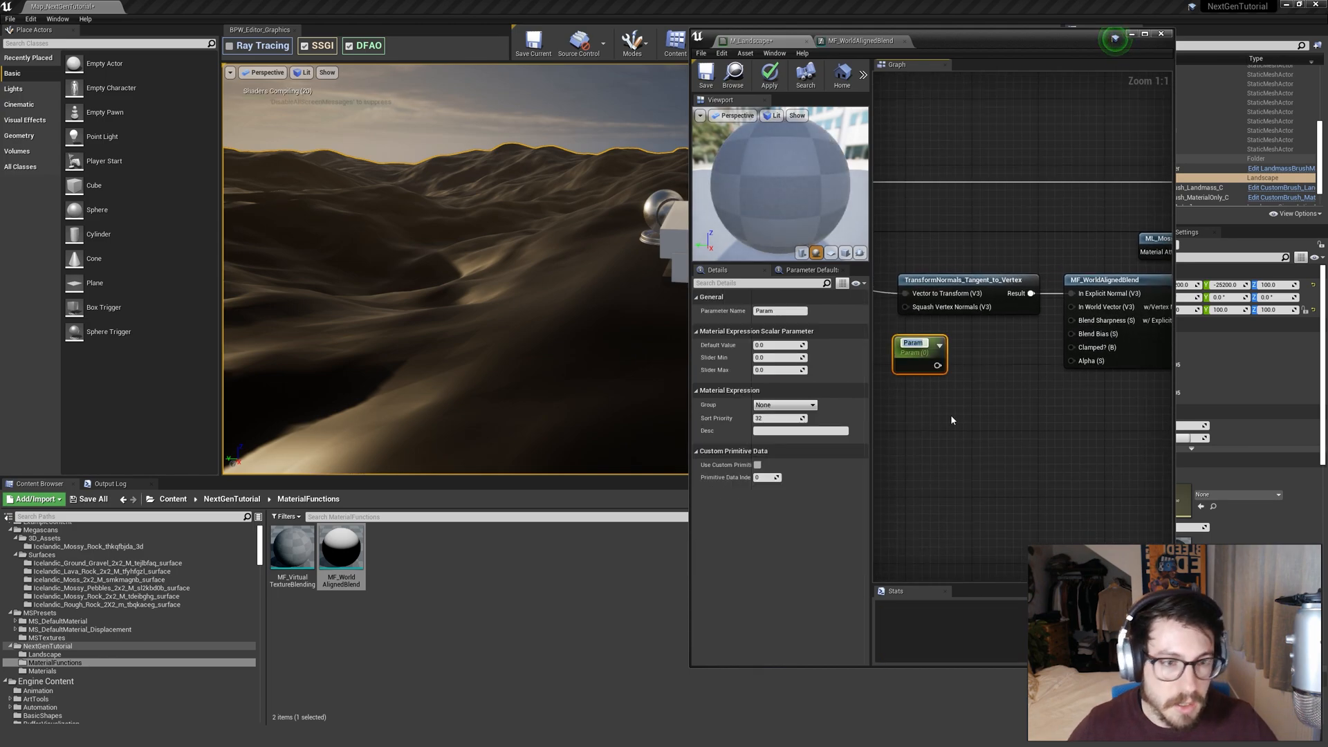
pyautogui.write('S')
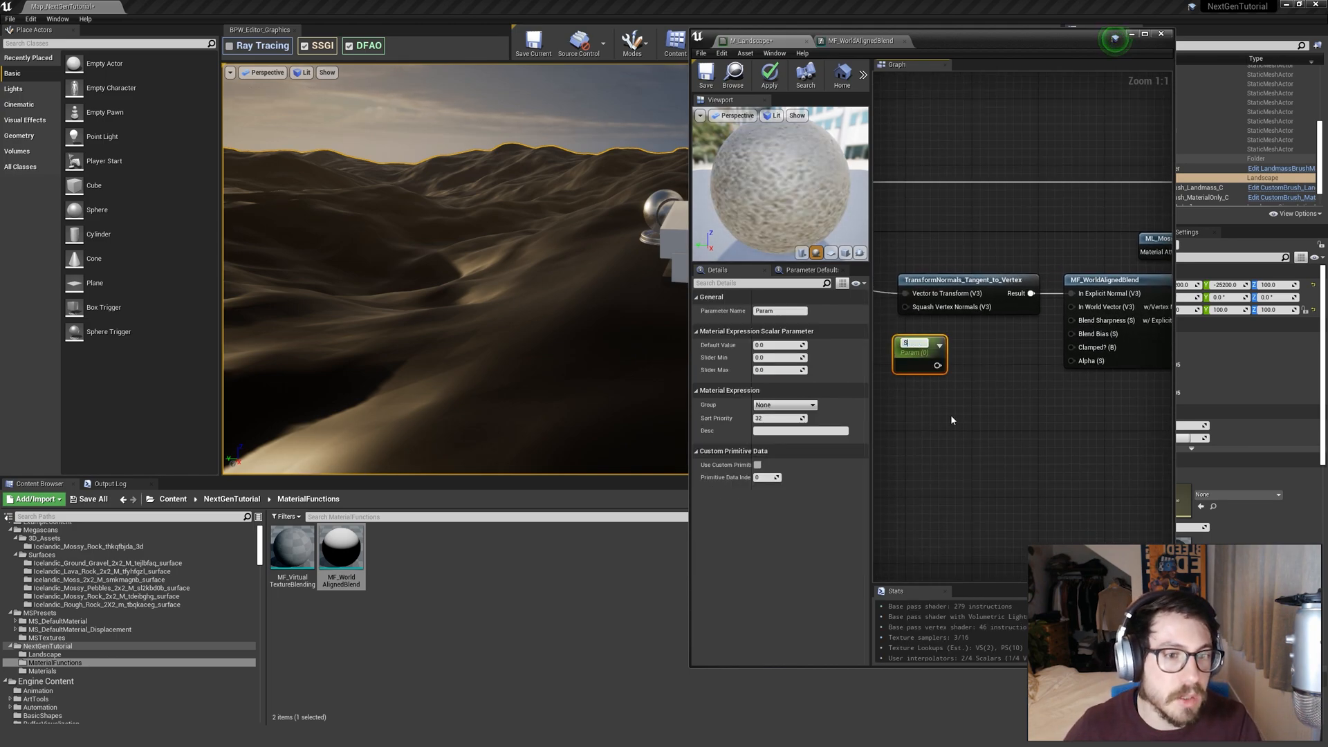
pyautogui.write('lope')
pyautogui.press('BackSpace')
pyautogui.write('peBlend_')
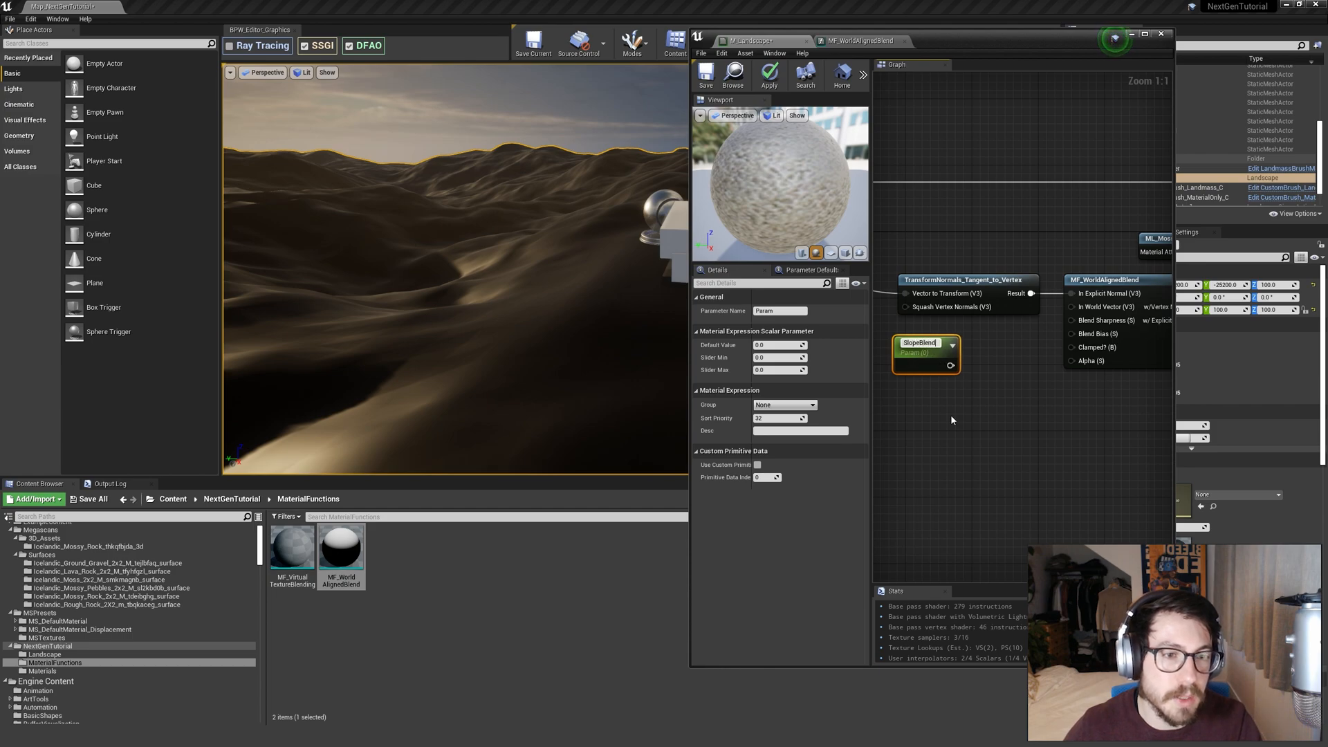
pyautogui.write('Sharpness')
pyautogui.press('Return')
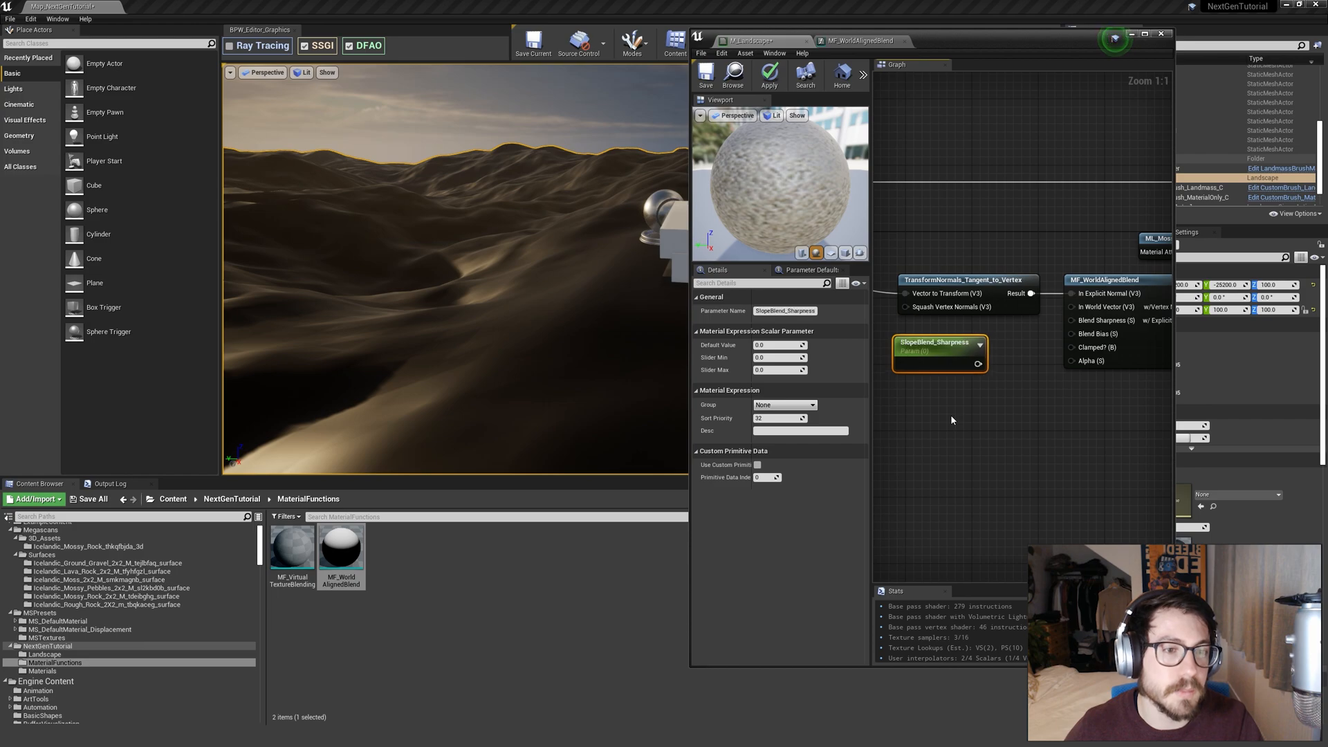
# Duplicate the SlopeBlend_Sharpness parameter and rename the copy SlopeBlend_Bias.
pyautogui.hotkey('ctrl', 'd')
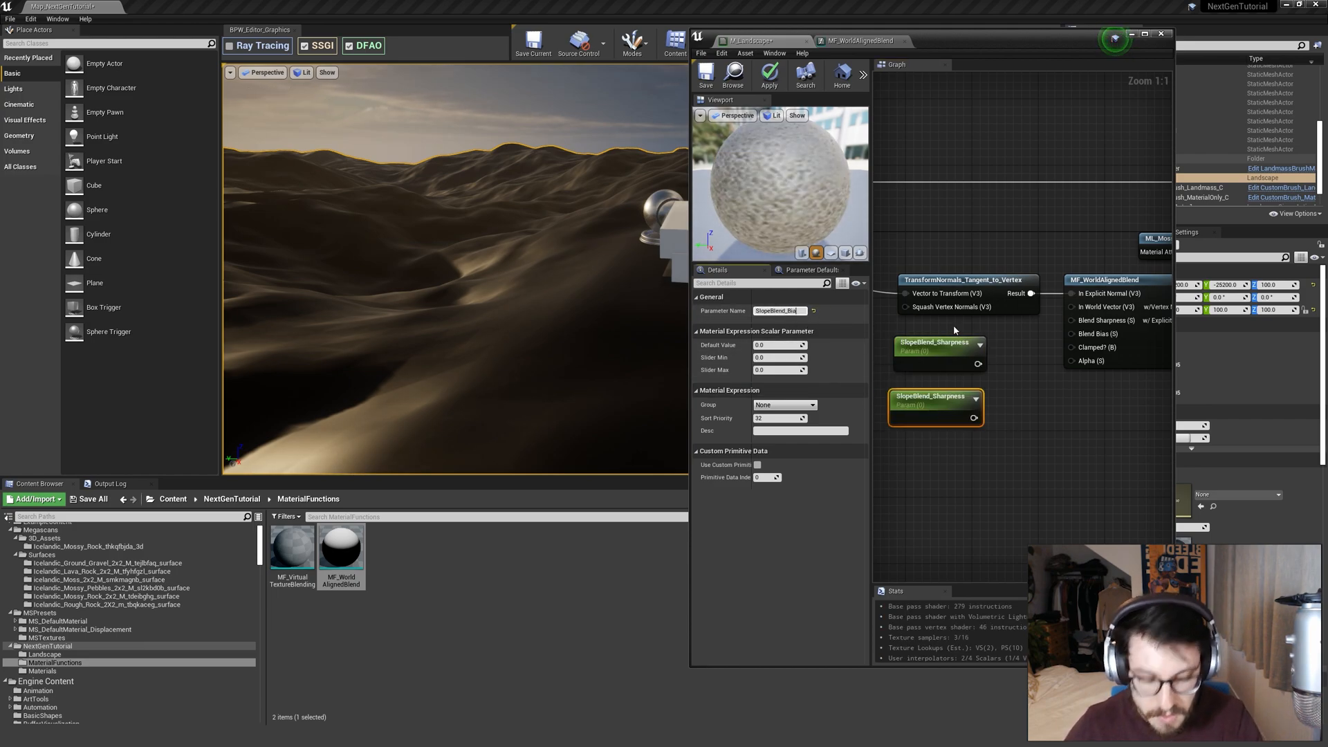
pyautogui.write('s')
pyautogui.press('Return')
# Connect SlopeBlend_Sharpness to Blend Sharpness and SlopeBlend_Bias to Blend Bias on MF_WorldAlignedBlend.
pyautogui.moveTo(978, 364); pyautogui.dragTo(1071, 321)
pyautogui.moveTo(956, 418); pyautogui.dragTo(1072, 333)
pyautogui.moveTo(1030, 467); pyautogui.dragTo(1084, 426, button='right')
pyautogui.click(1029, 433)
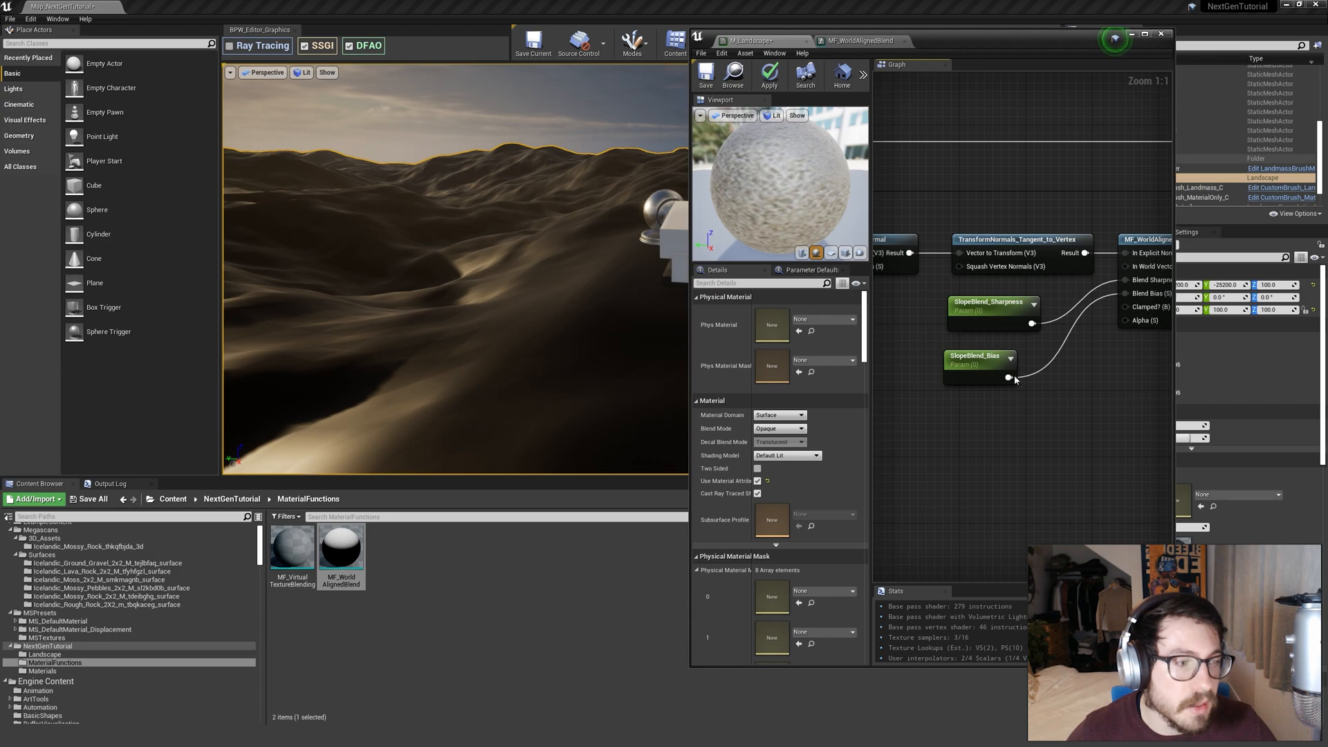
# Set SlopeBlend_Sharpness to a default value of 30 and assign it to the LayerBlending group.
pyautogui.click(992, 321)
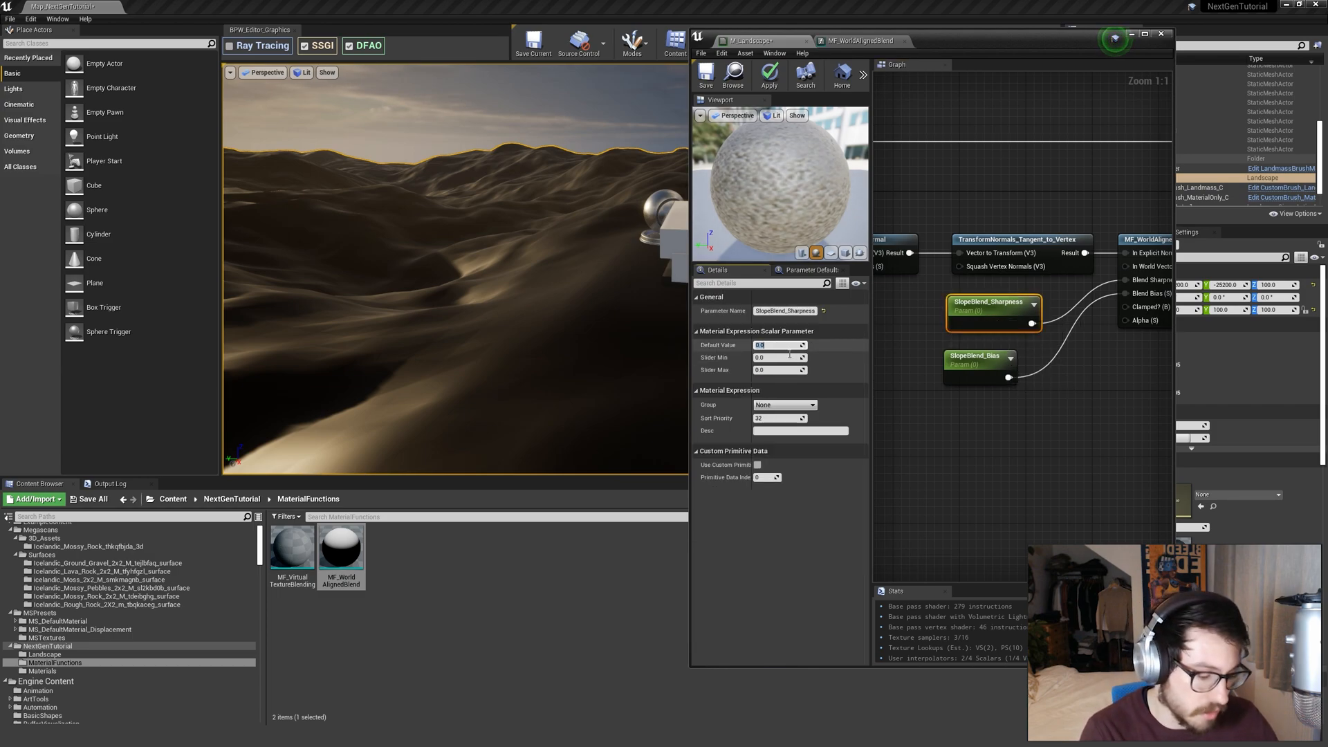
pyautogui.write('30')
pyautogui.press('Return')
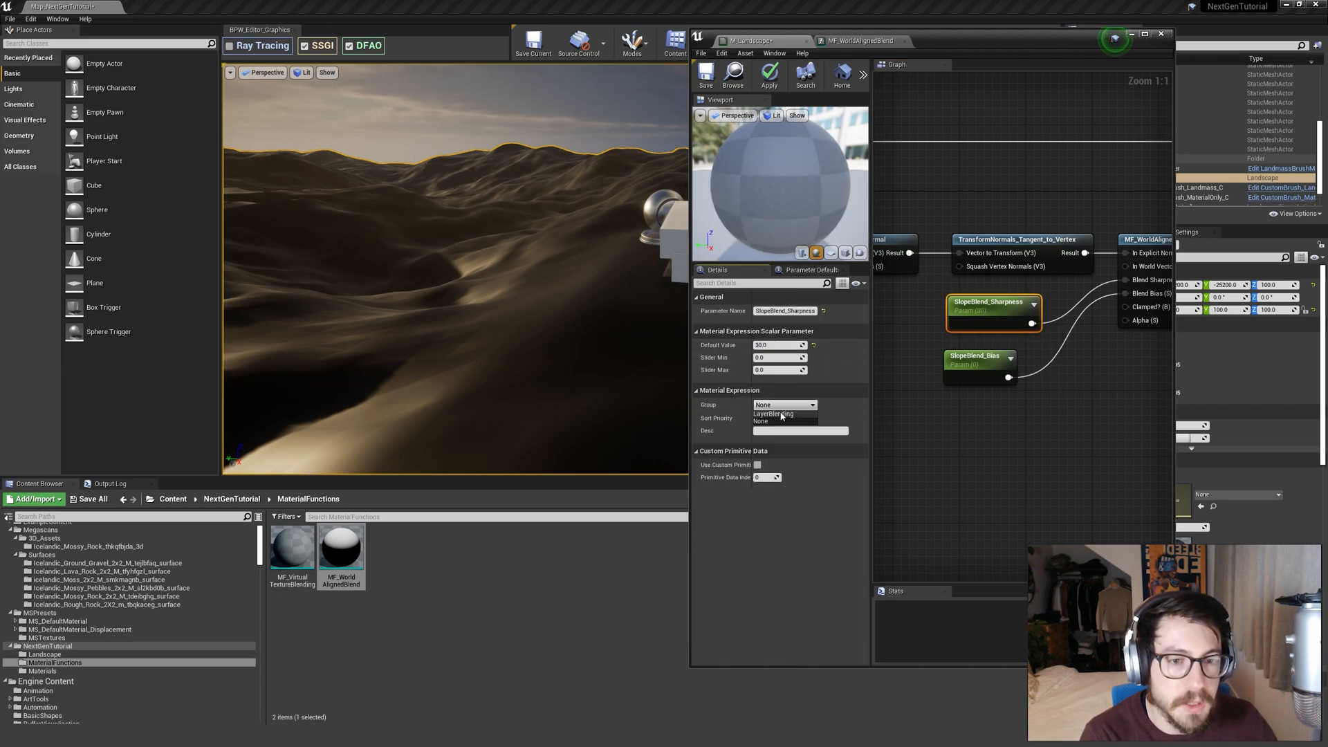
pyautogui.click(777, 413)
# Set SlopeBlend_Bias to a default value of -20 and assign it to the LayerBlending group.
pyautogui.click(971, 376)
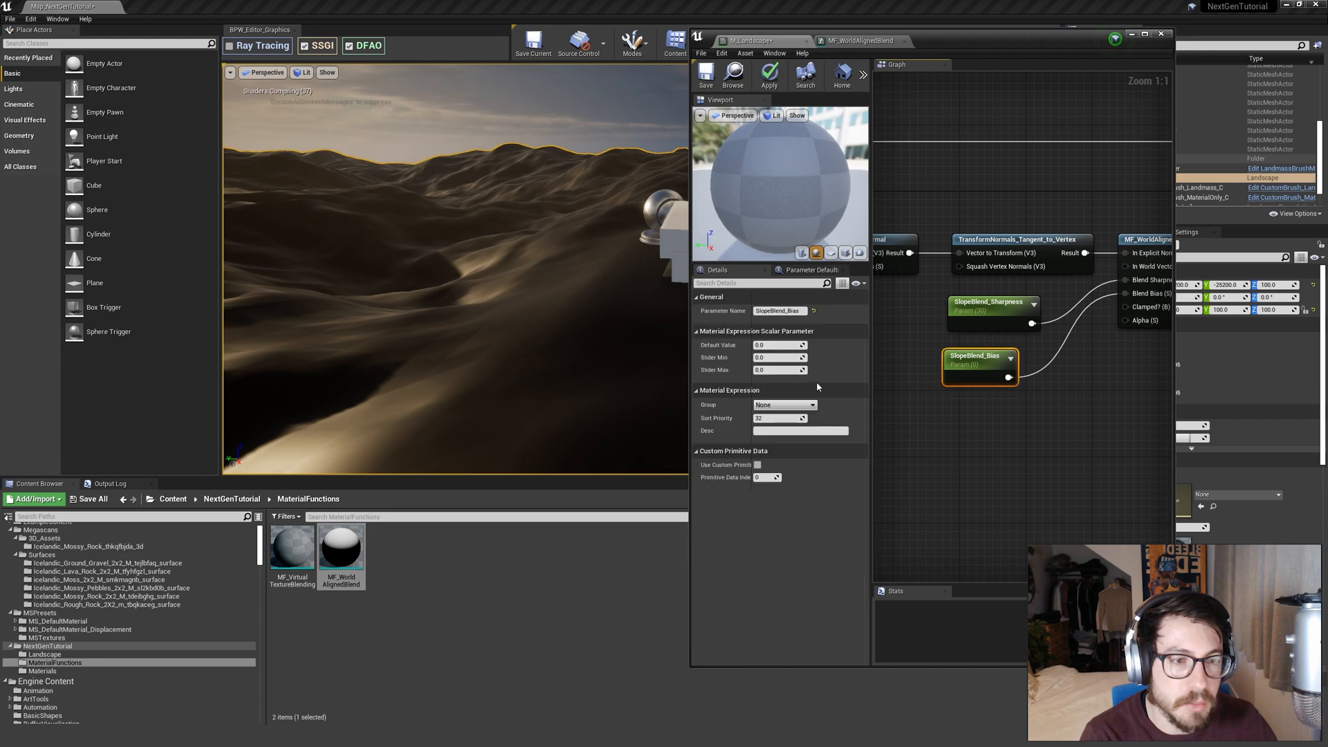
pyautogui.click(781, 346)
pyautogui.write('-20')
pyautogui.press('Return')
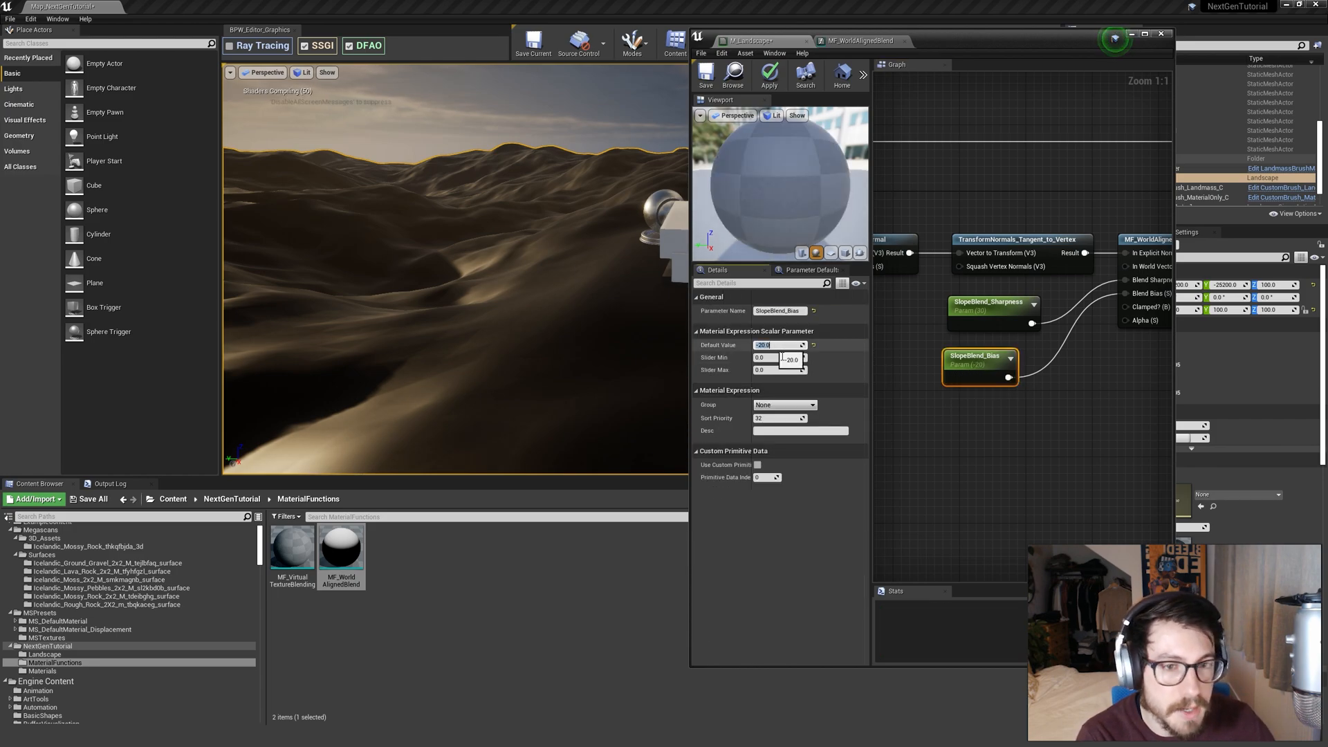
pyautogui.click(795, 418)
pyautogui.click(969, 437)
# Apply the changes to the M_Landscape material.
pyautogui.scroll(-2, 969, 437)
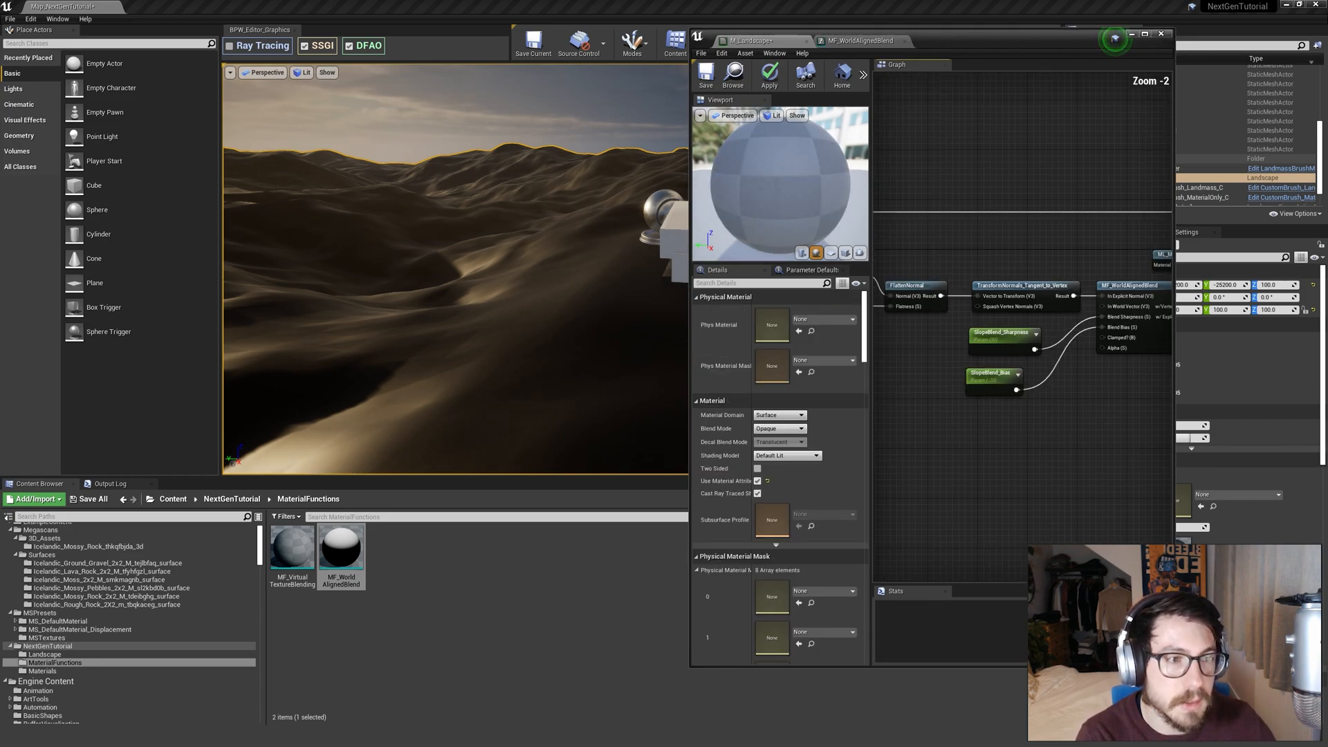
pyautogui.click(769, 72)
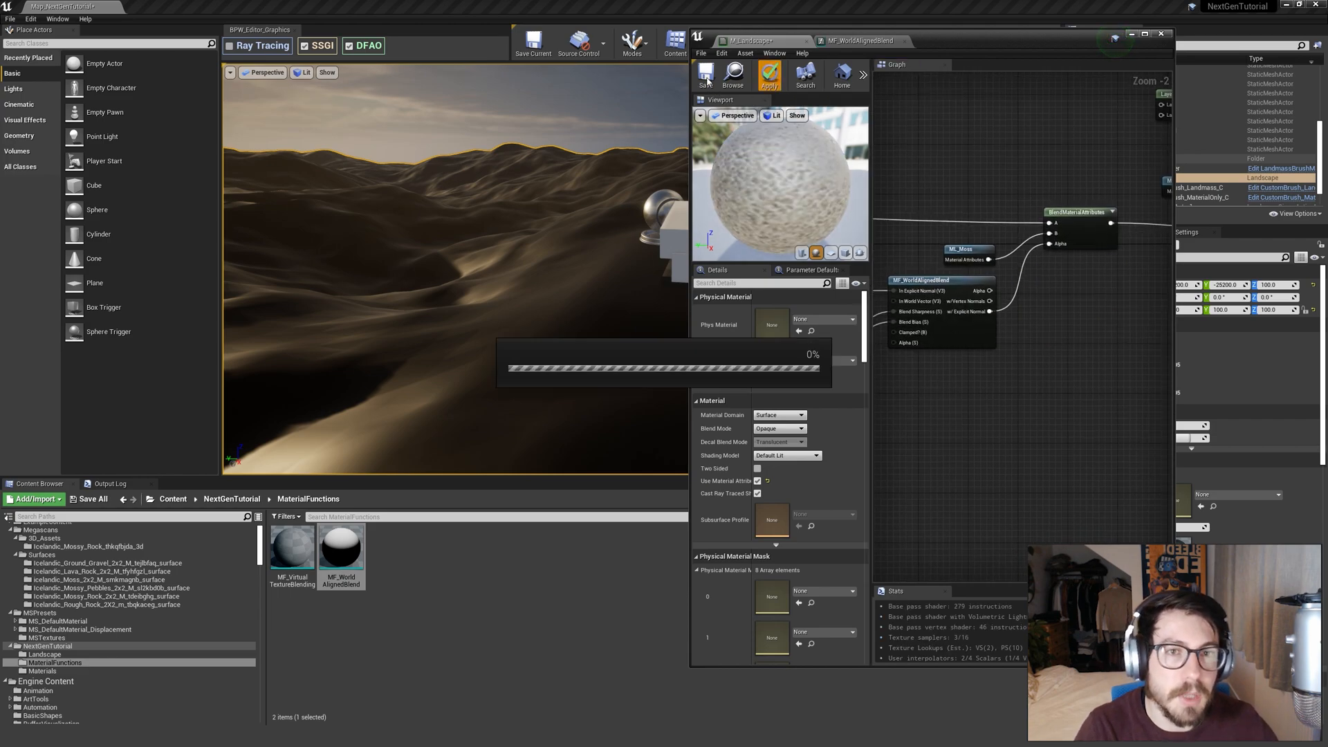
# Save the M_Landscape material and check the landscape in the level viewport.
pyautogui.click(706, 75)
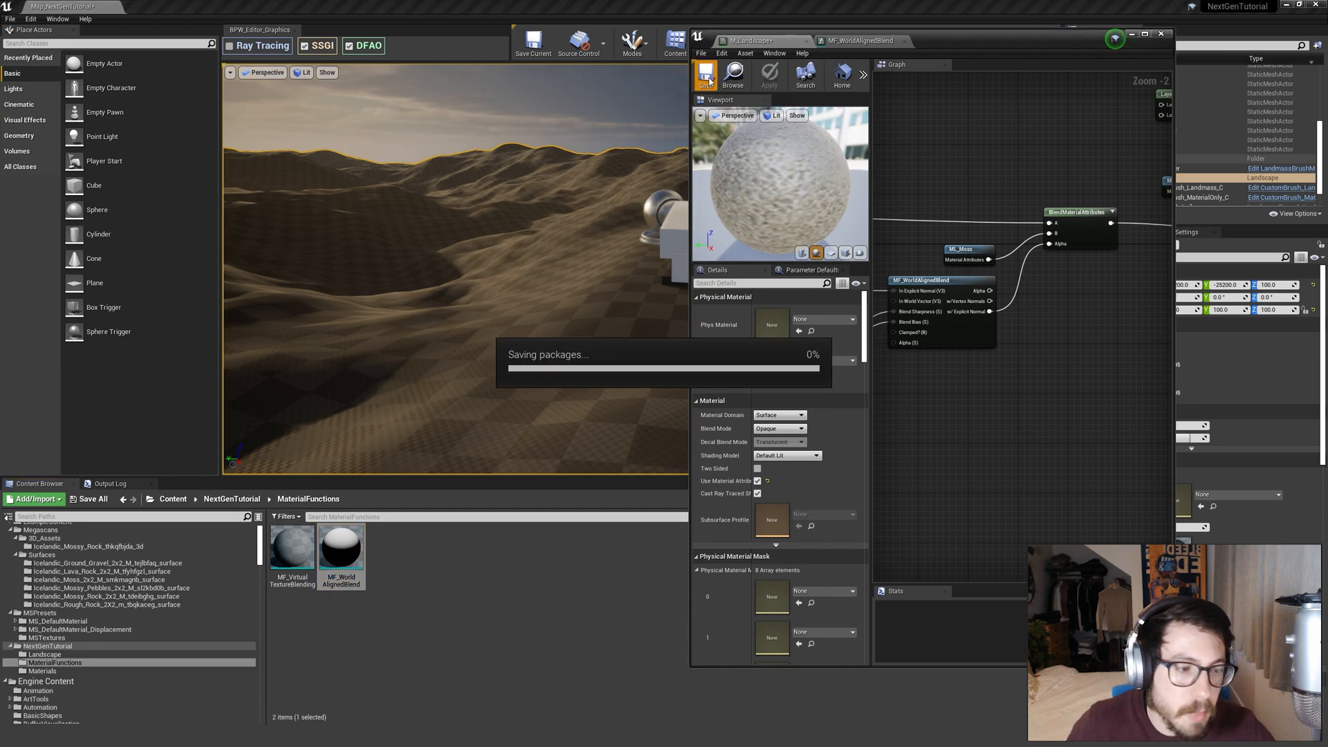
pyautogui.moveTo(560, 243); pyautogui.dragTo(625, 215, button='right')
pyautogui.moveTo(523, 293); pyautogui.dragTo(464, 296, button='right')
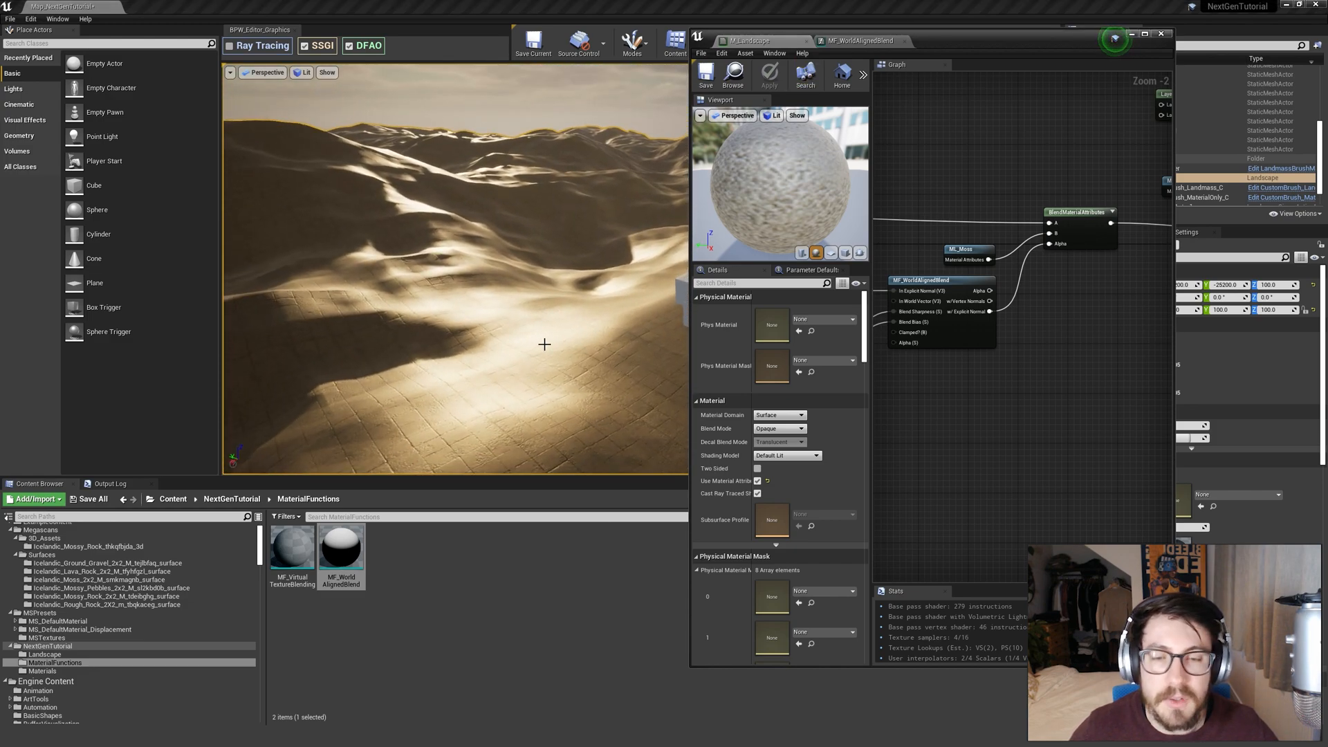
# Open the M_Landscape_Inst material instance assigned to the landscape and go to its moss texture parameters.
pyautogui.moveTo(1121, 38); pyautogui.dragTo(1040, 31)
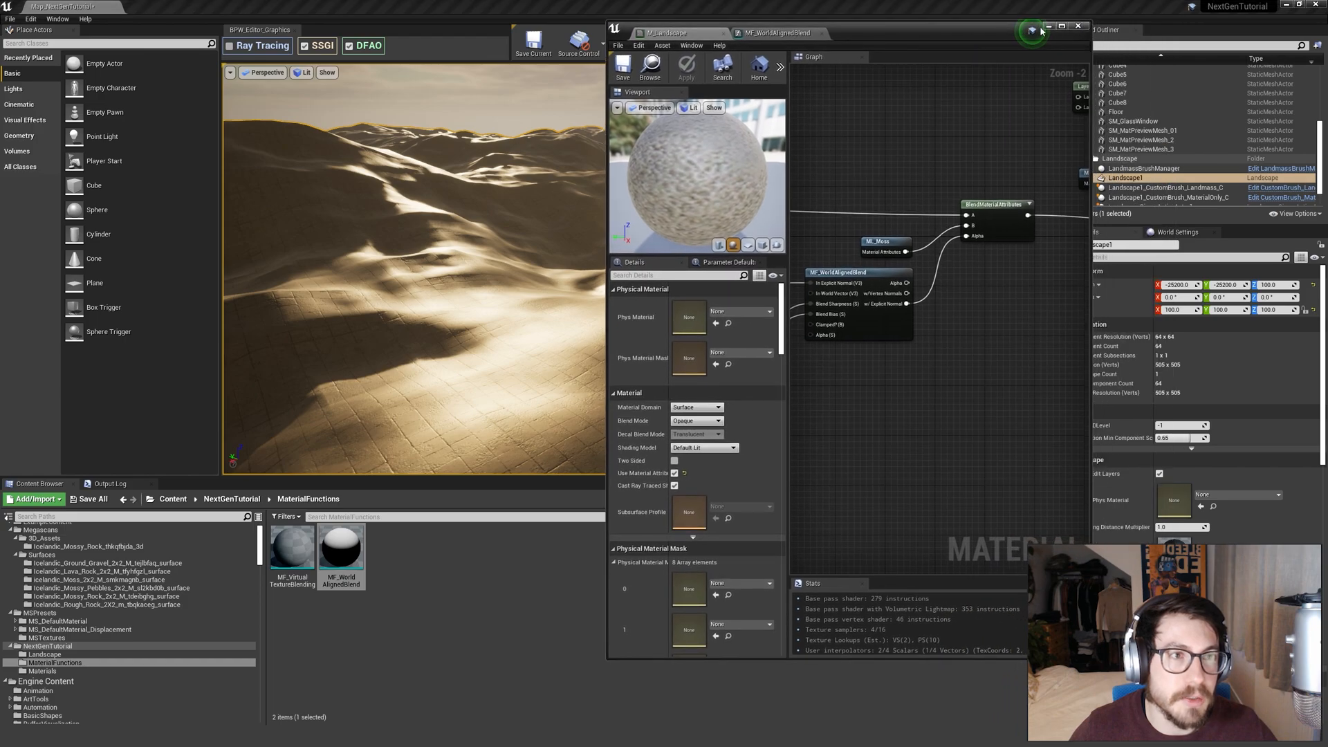
pyautogui.click(1049, 29)
pyautogui.doubleClick(1175, 554)
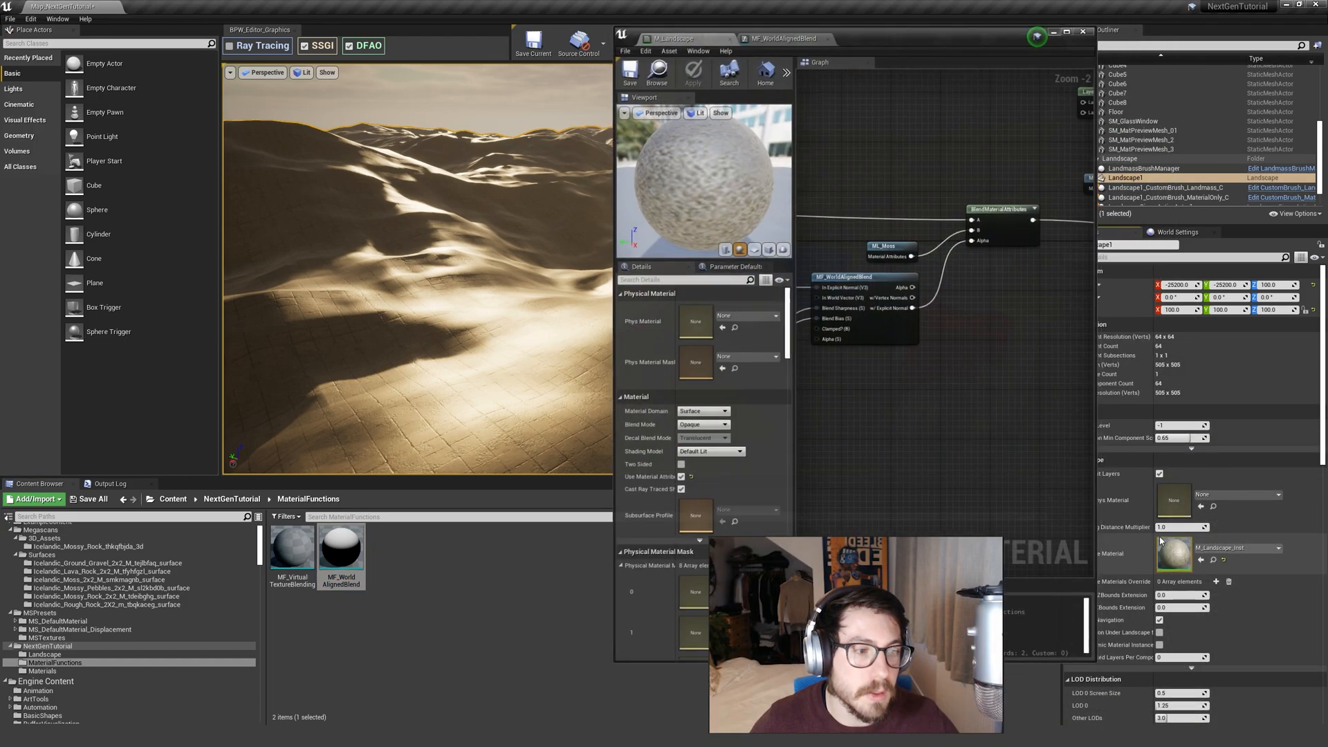
pyautogui.moveTo(977, 39); pyautogui.dragTo(1185, 50)
pyautogui.scroll(-3, 1141, 297)
pyautogui.scroll(-5, 1142, 301)
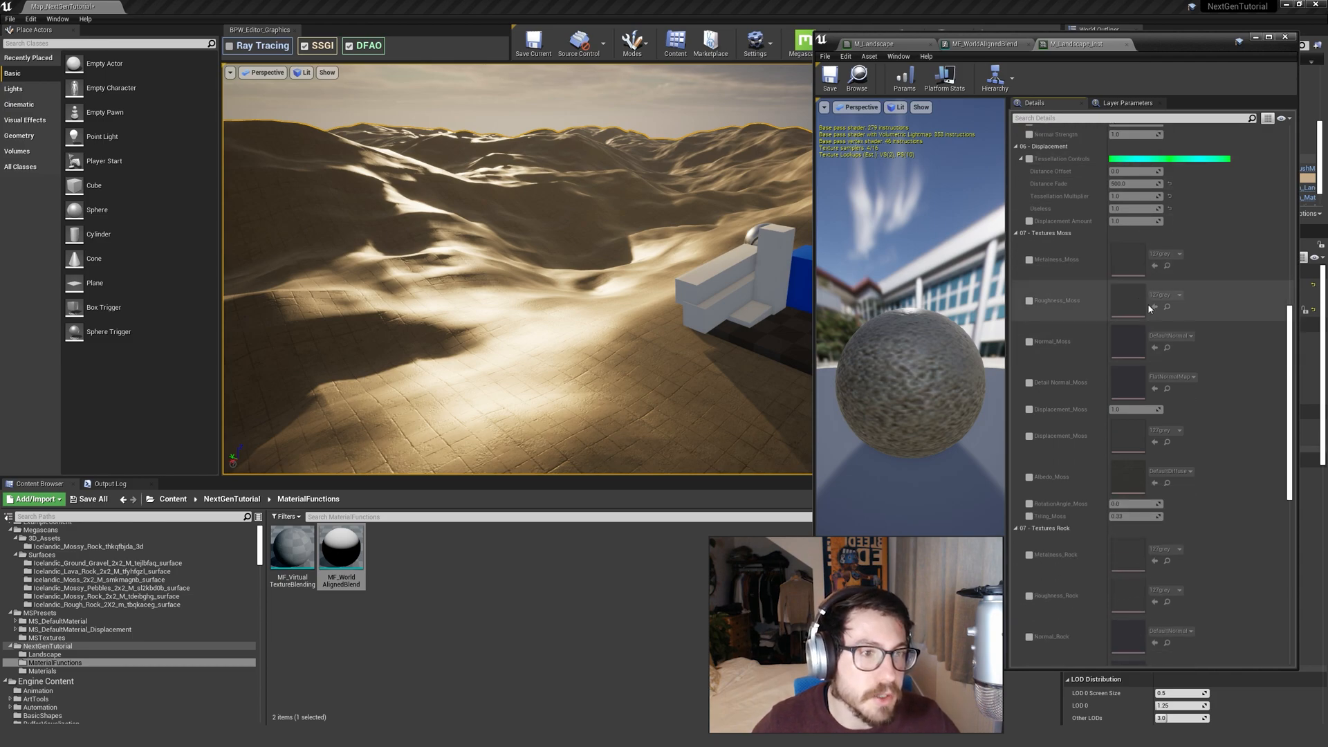
# Enable the Roughness_Moss, Normal_Moss, Displacement_Moss and Albedo_Moss texture overrides, leaving Metalness_Moss disabled.
pyautogui.click(1030, 260)
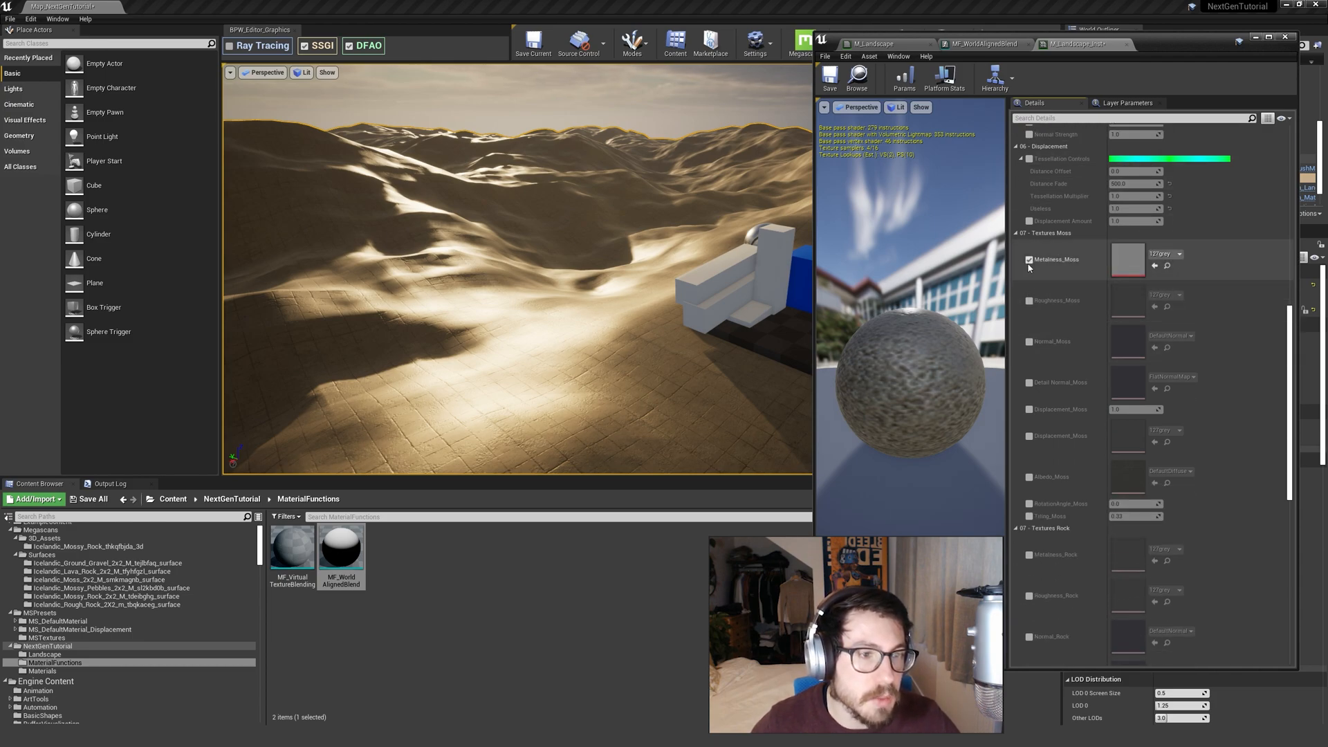
pyautogui.click(1029, 260)
pyautogui.scroll(-1, 1078, 310)
pyautogui.scroll(-1, 1076, 305)
pyautogui.click(1029, 275)
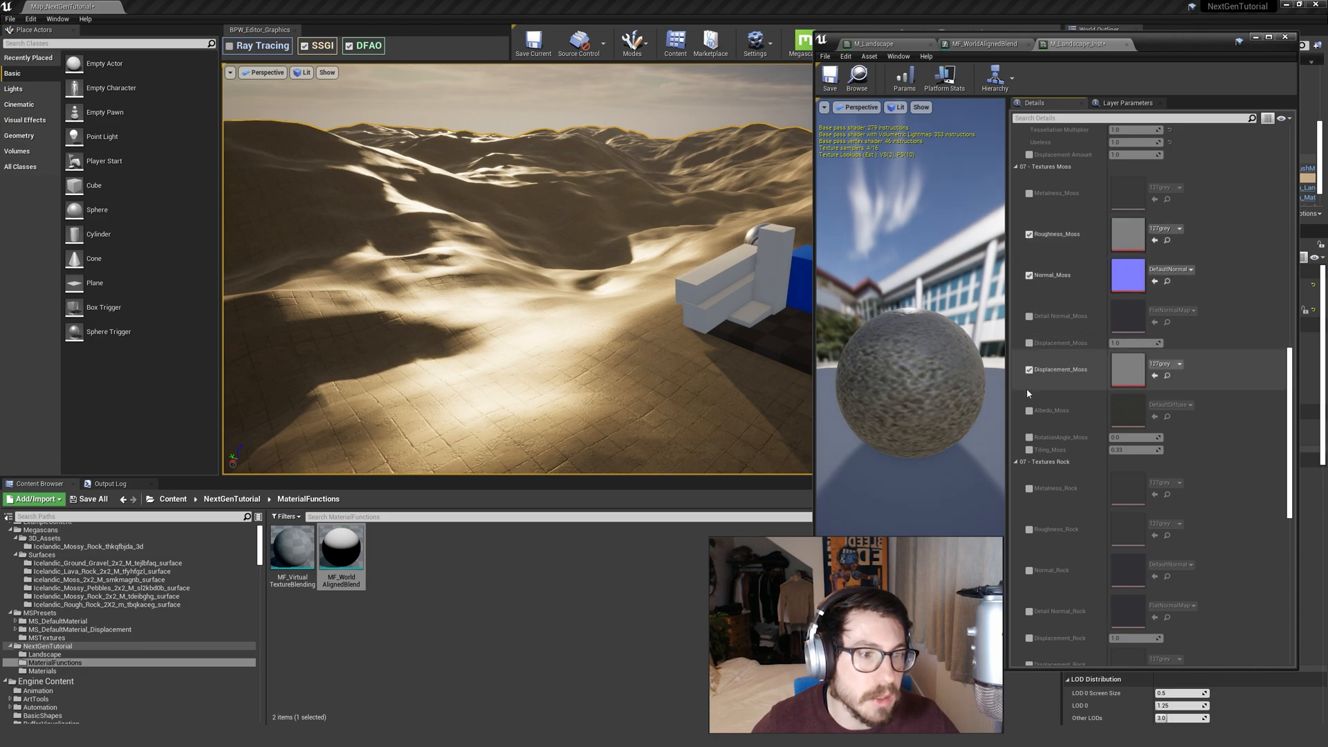
pyautogui.scroll(-1, 1143, 385)
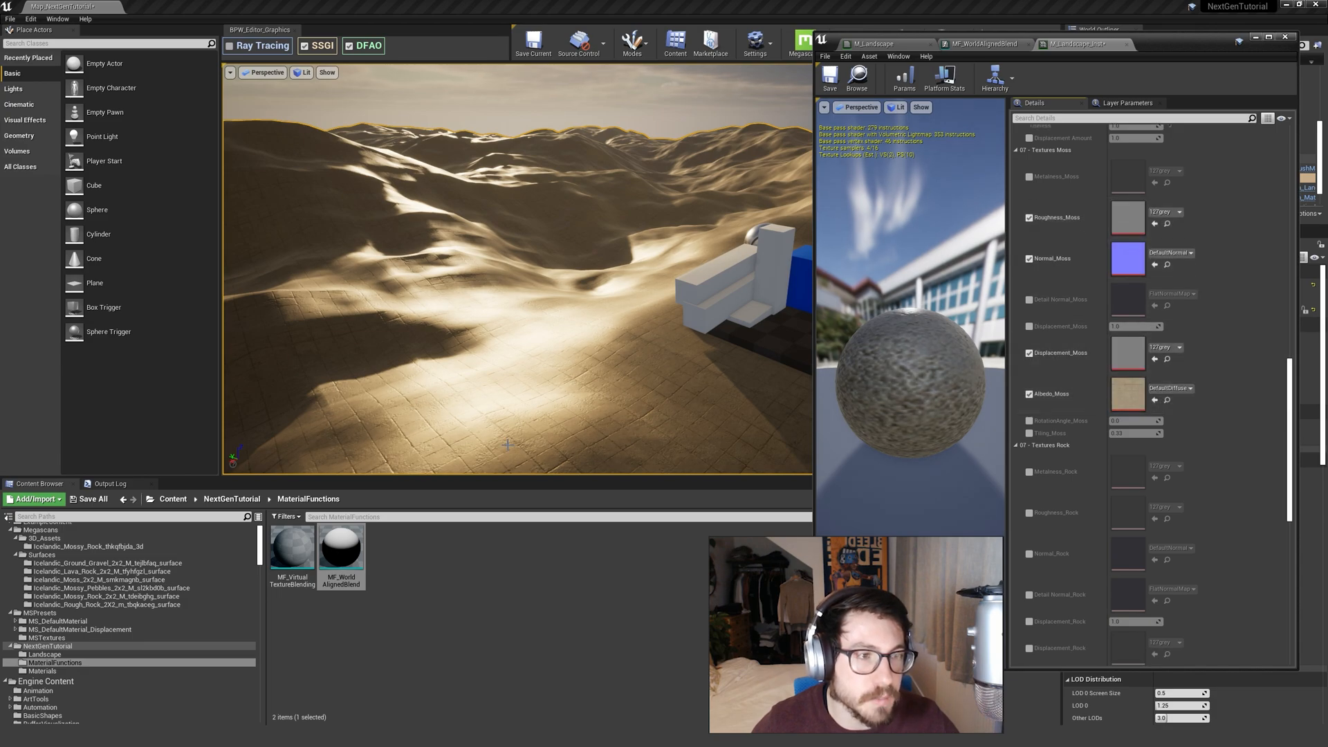
# Find the Icelandic_Moss_2x2_M_smkmagnb_surface textures and assign Albedo_4K_smkmagnb to Albedo_Moss.
pyautogui.click(121, 597)
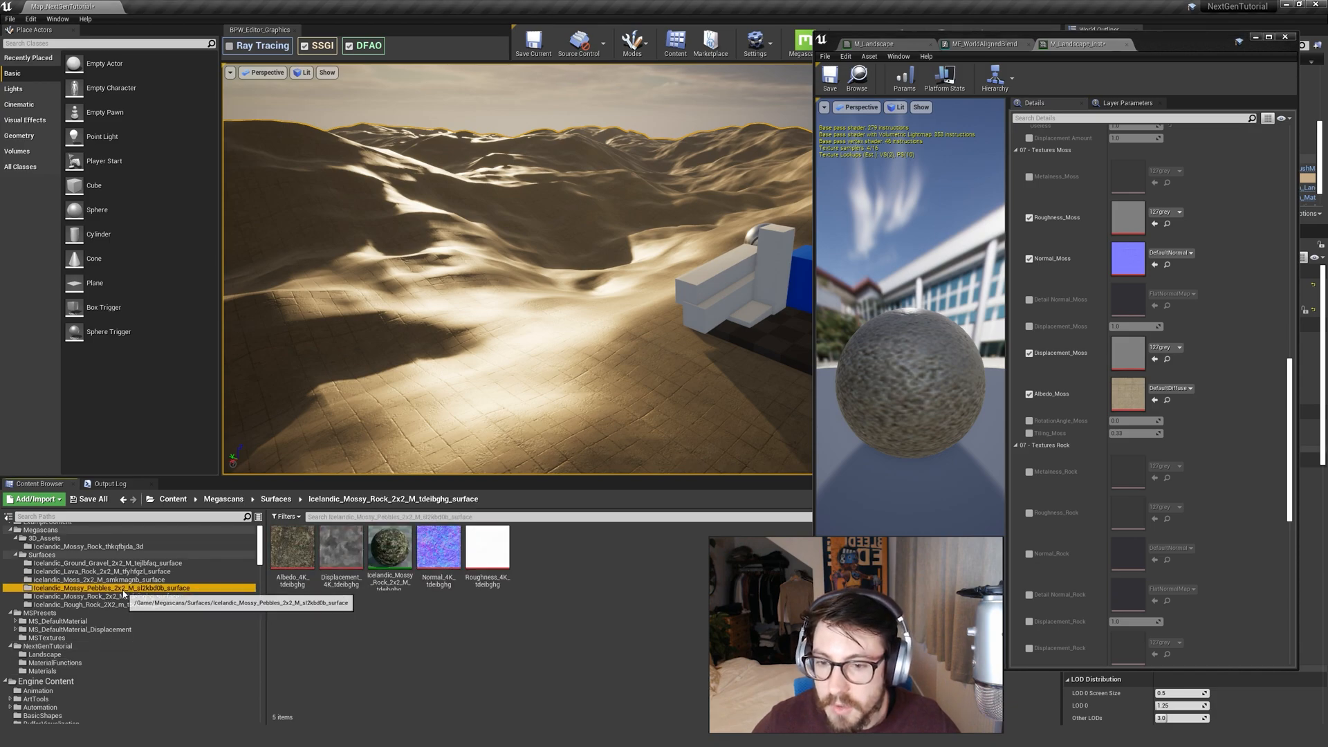
pyautogui.click(126, 606)
pyautogui.click(123, 580)
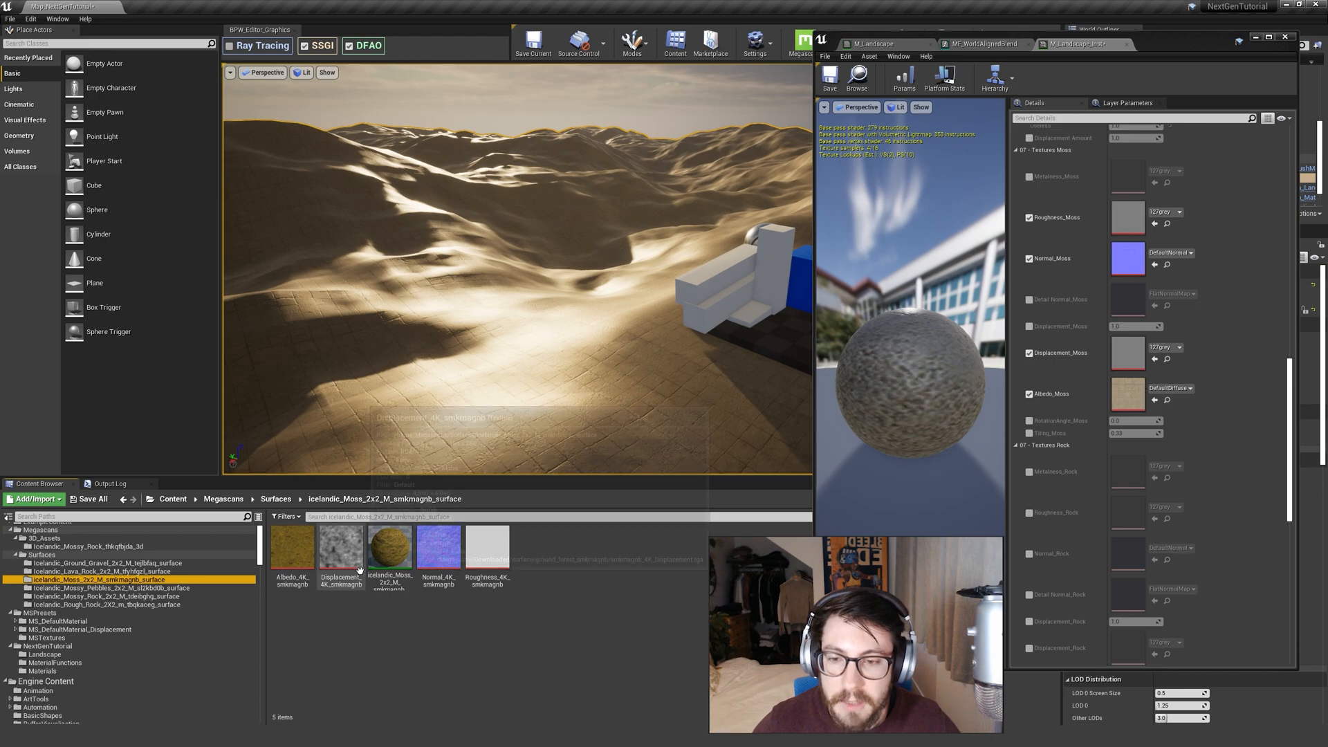
pyautogui.click(293, 554)
pyautogui.click(1154, 401)
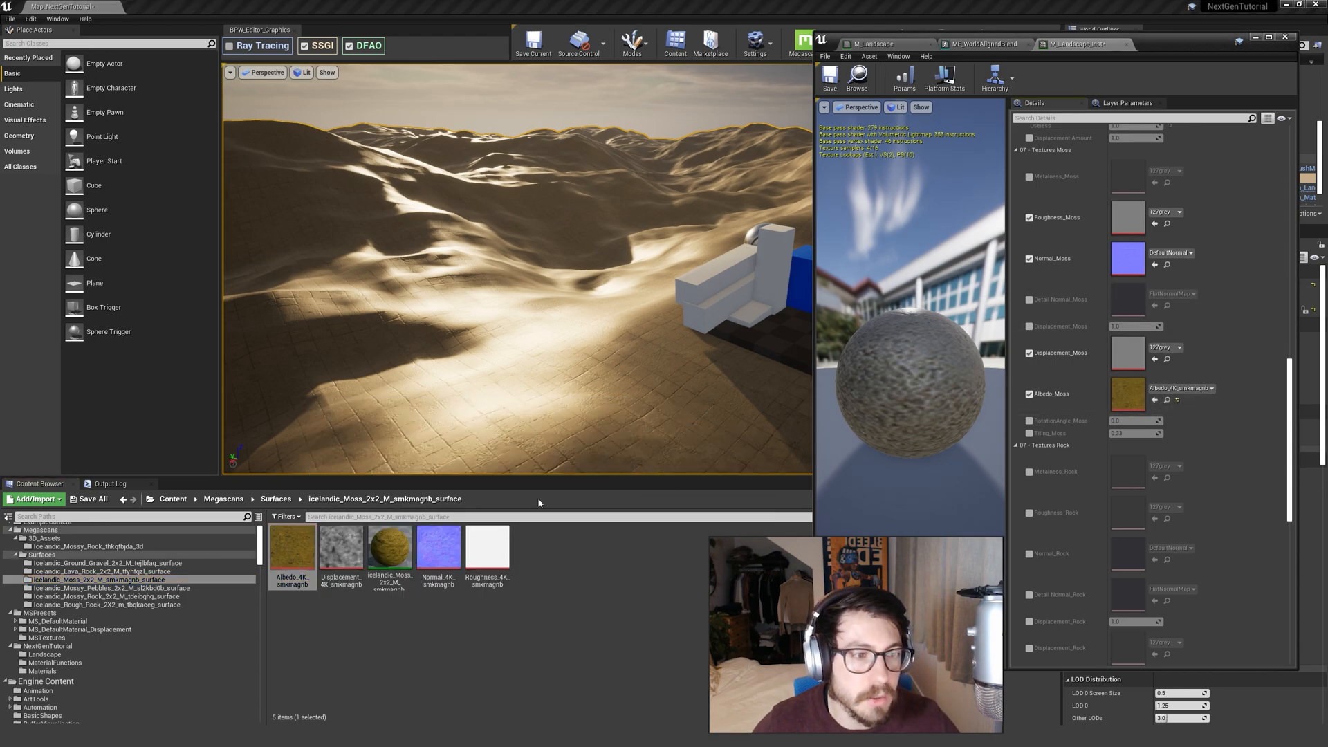
# Assign the smkmagnb displacement, normal and roughness textures to the matching moss parameters and save the material instance.
pyautogui.click(363, 565)
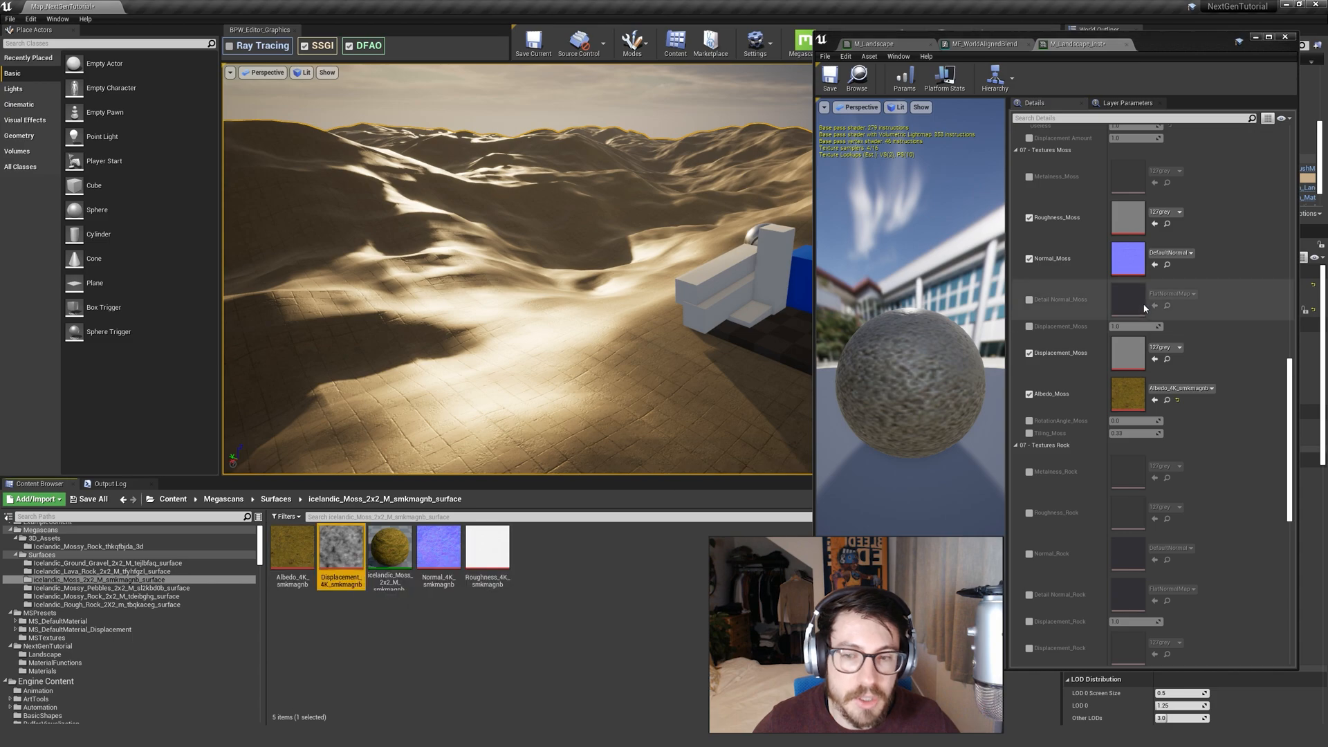
pyautogui.click(1155, 359)
pyautogui.click(439, 550)
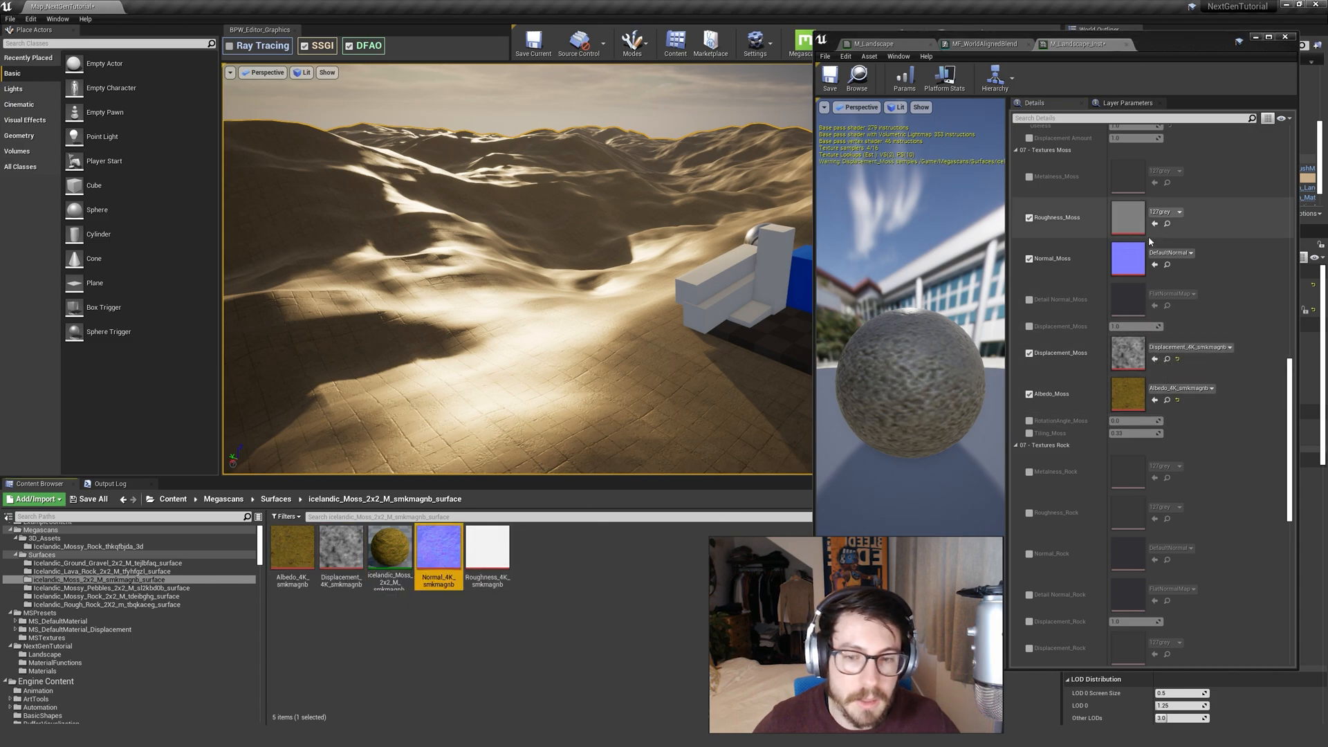
pyautogui.click(1155, 266)
pyautogui.click(487, 548)
pyautogui.click(1154, 223)
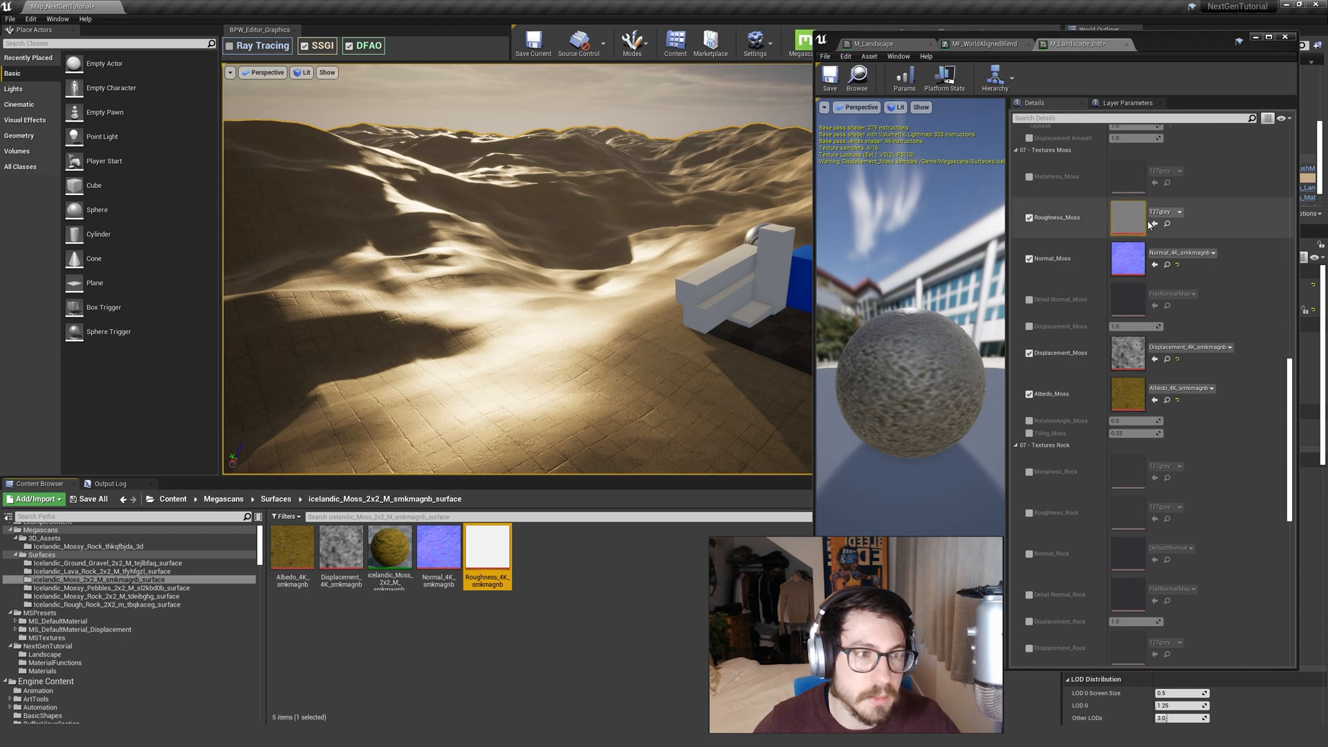
pyautogui.click(832, 83)
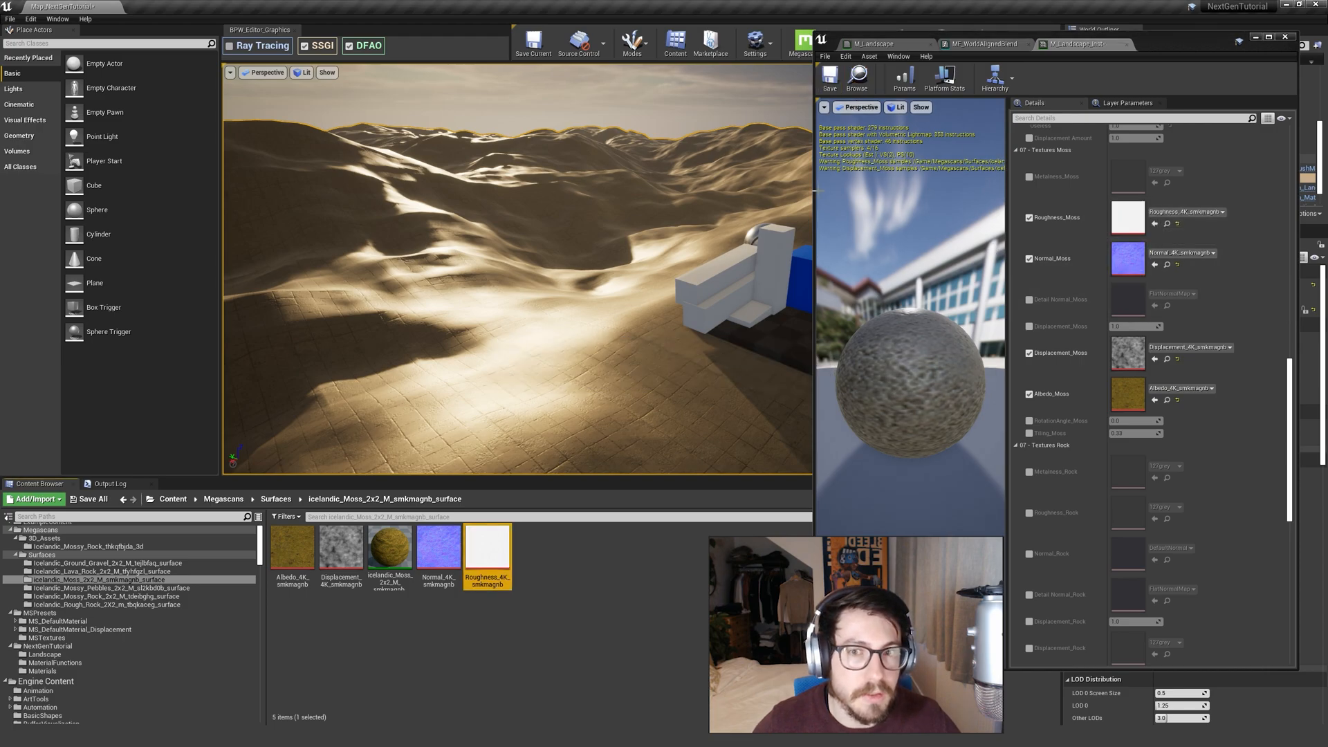
# Enable the Roughness_Rock, Normal_Rock, Displacement_Rock and Albedo_Rock texture overrides, leaving Metalness_Rock disabled.
pyautogui.scroll(-4, 1111, 429)
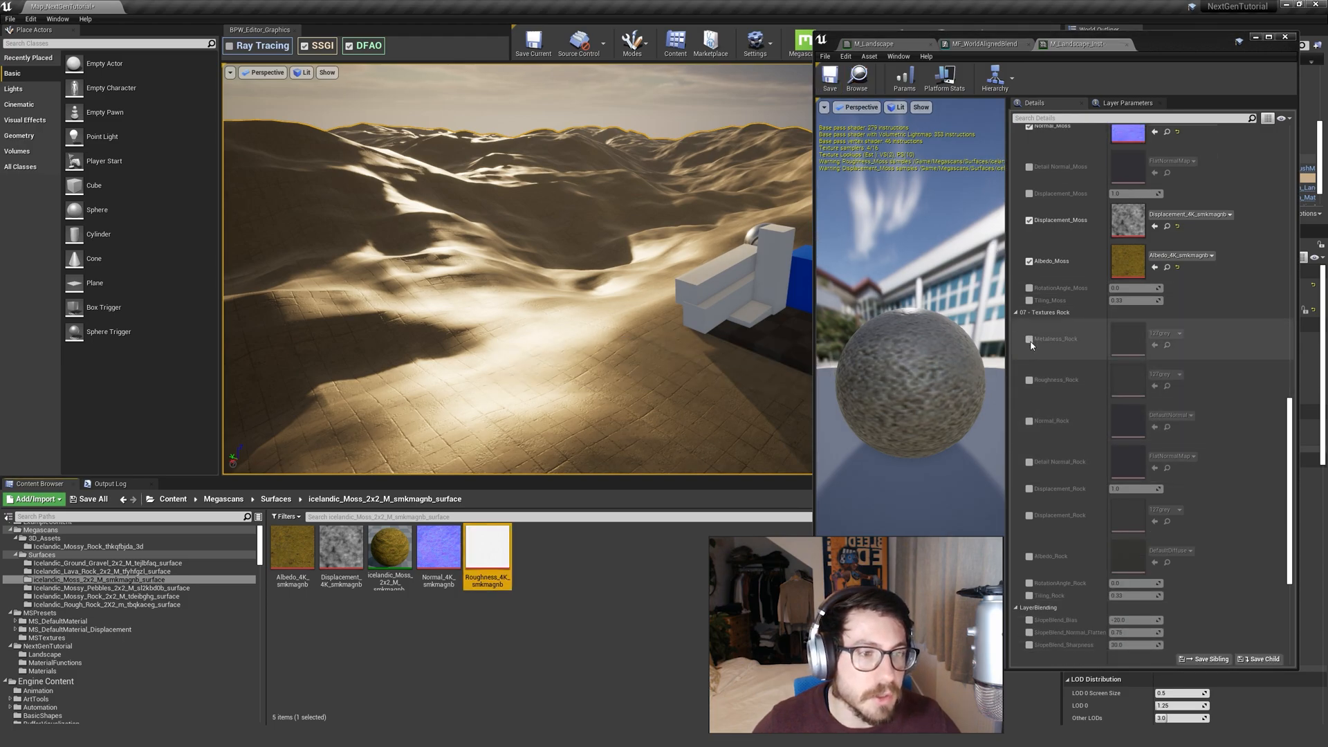
pyautogui.click(1030, 339)
pyautogui.click(1029, 380)
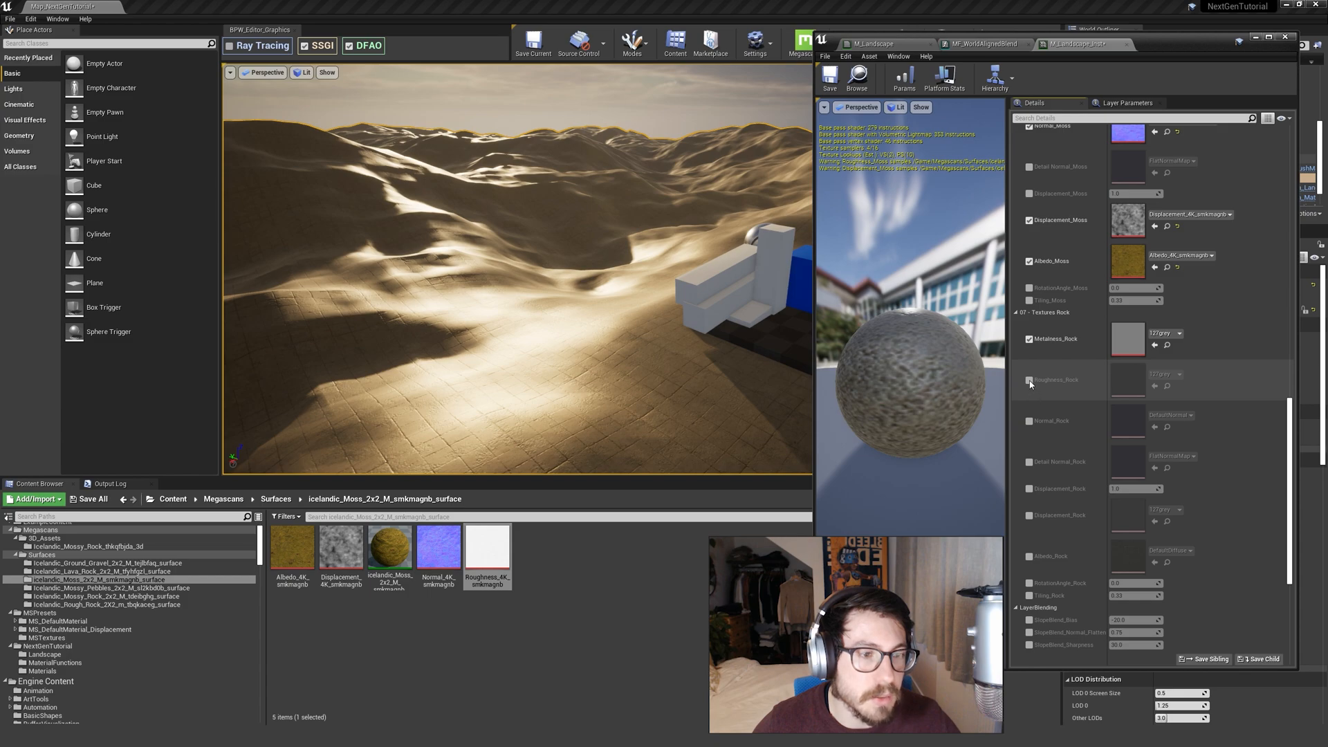
pyautogui.click(1030, 421)
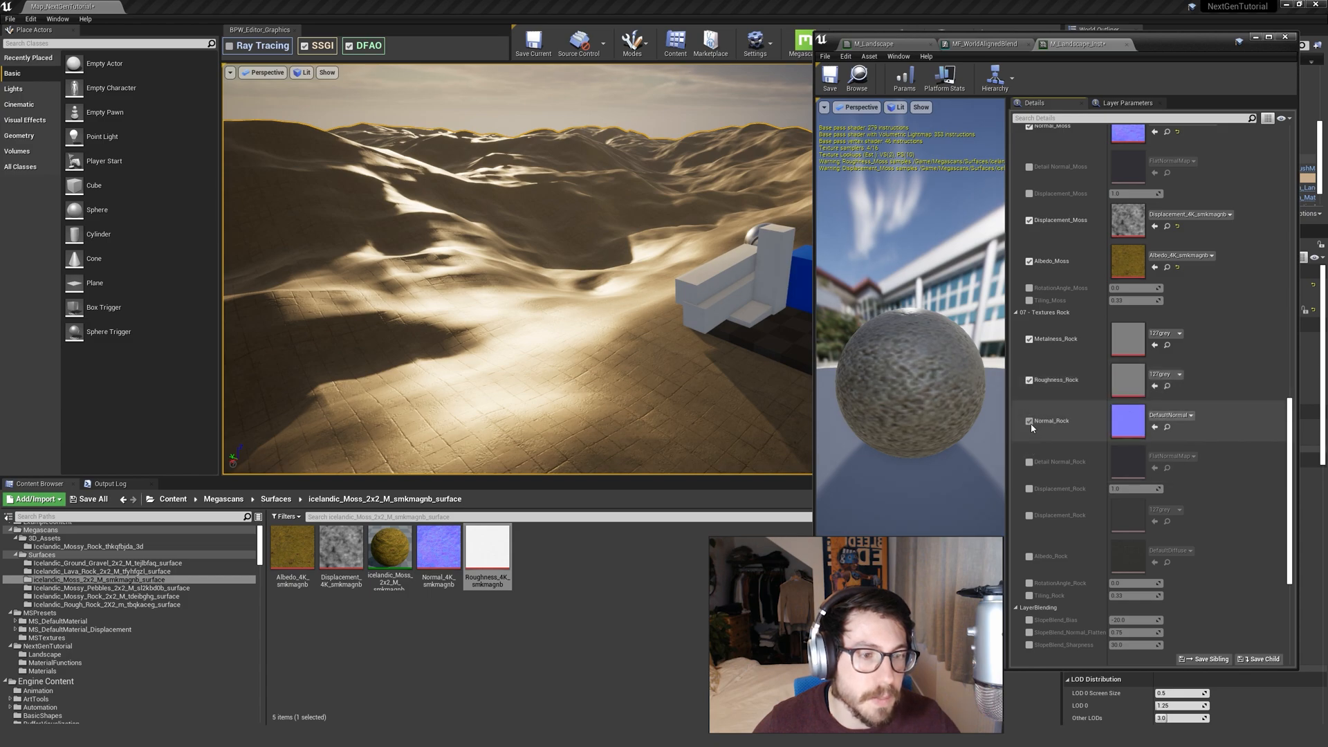
pyautogui.click(1029, 339)
pyautogui.scroll(-3, 1034, 415)
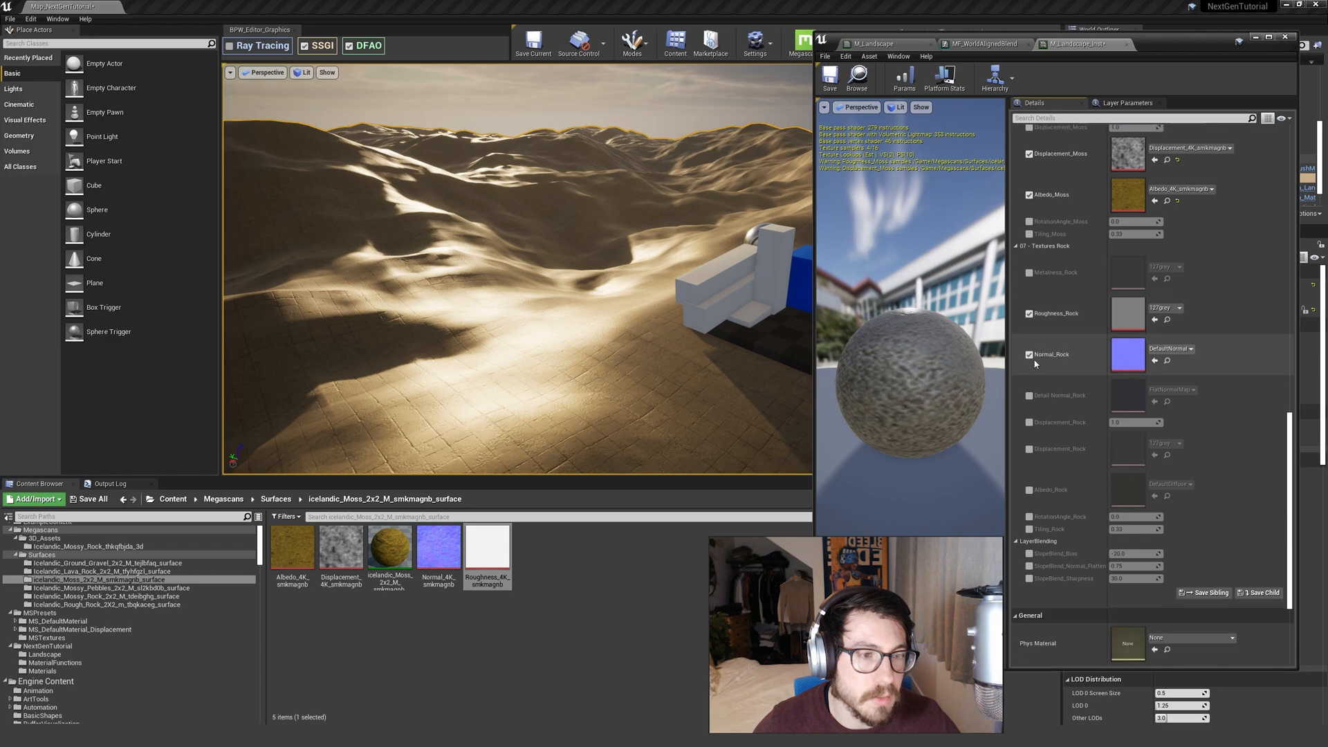
pyautogui.click(1029, 433)
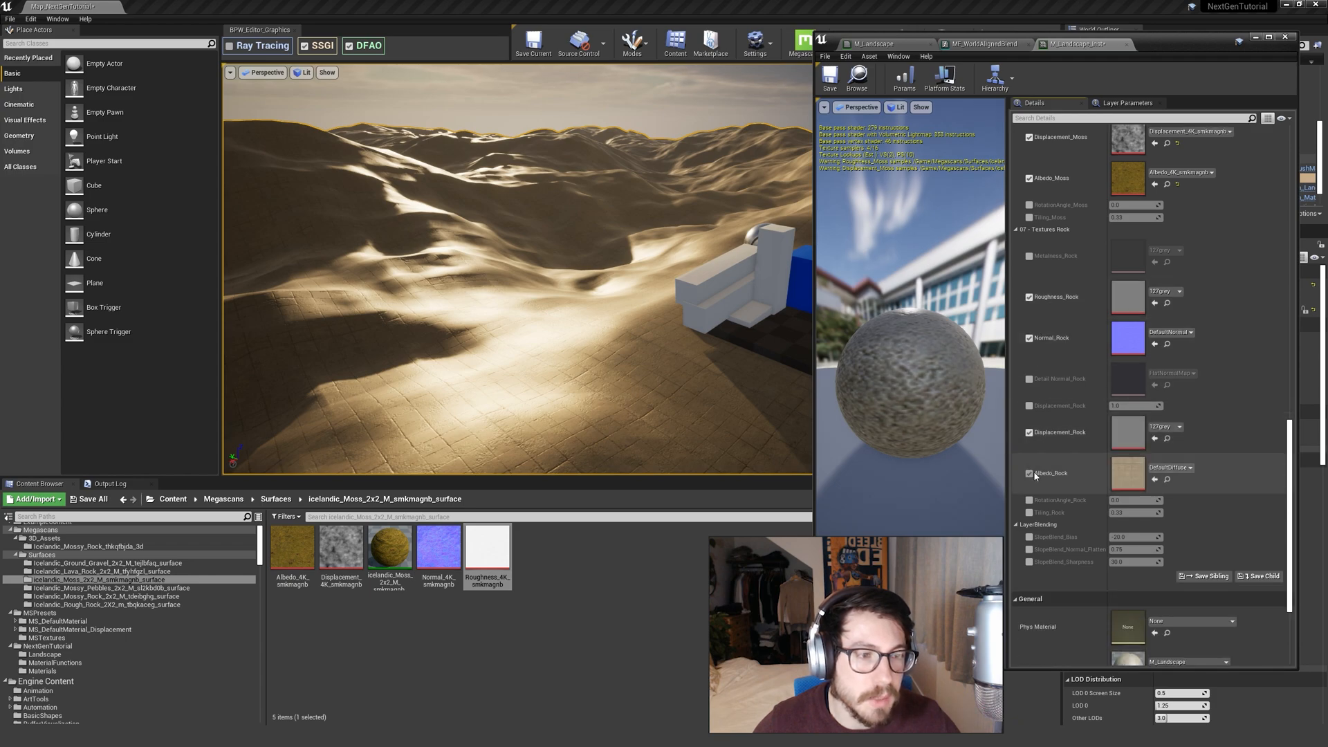
# Assign the albedo and normal textures from Icelandic_Lava_Rock_2x2_M_tfyhfgzl_surface to Albedo_Rock and Normal_Rock.
pyautogui.click(148, 573)
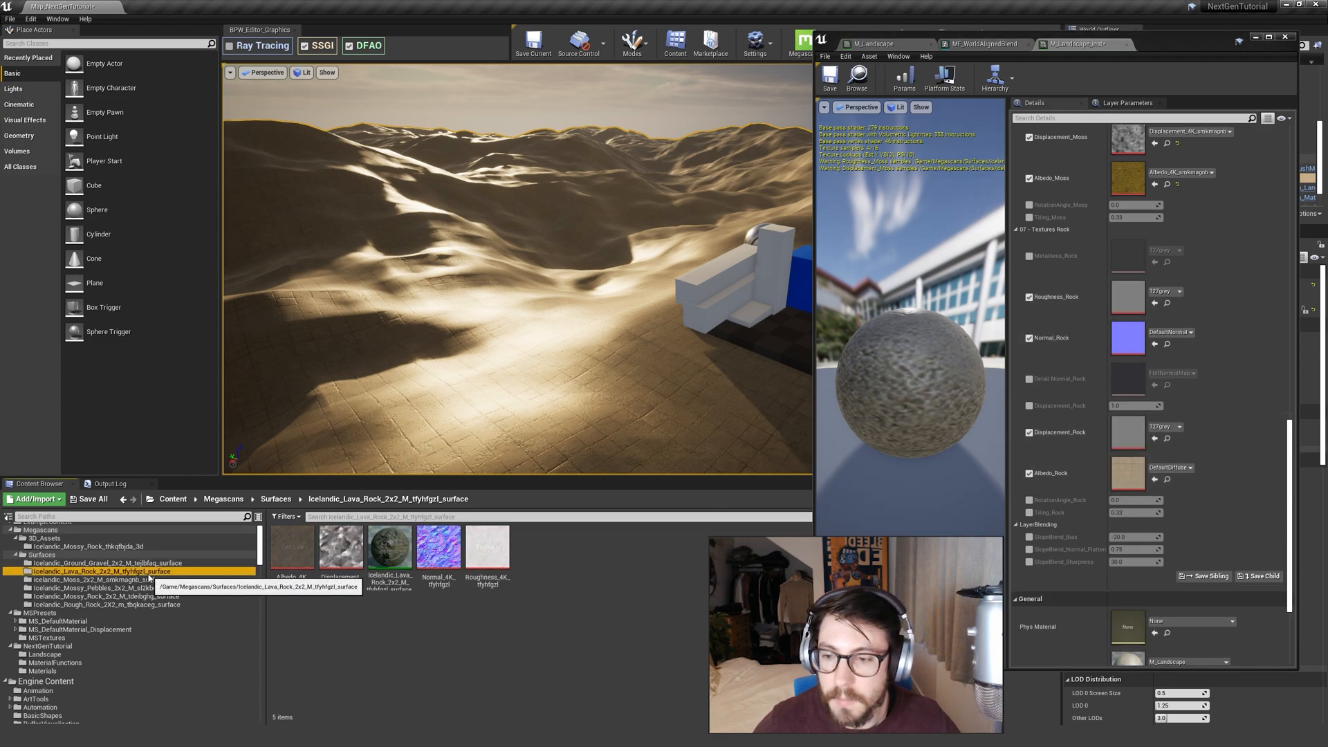
pyautogui.click(293, 550)
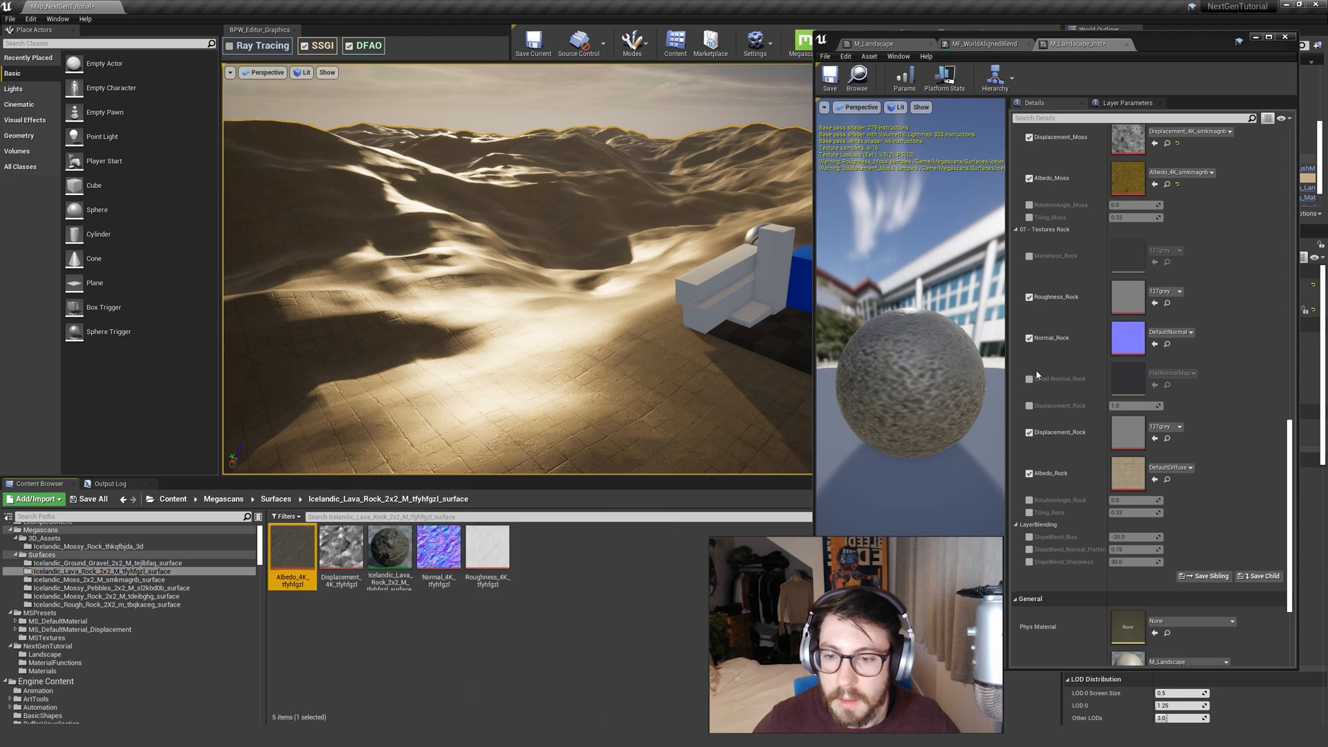
pyautogui.click(1155, 479)
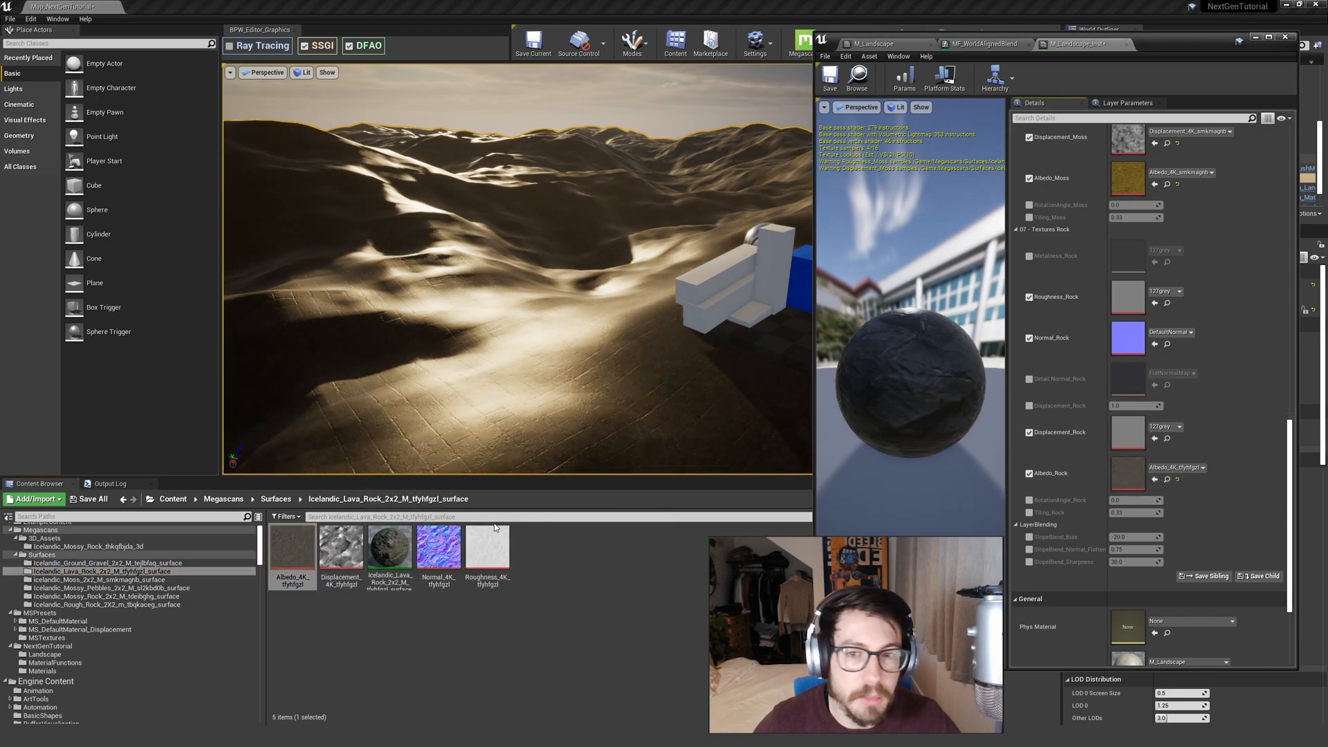
pyautogui.click(92, 574)
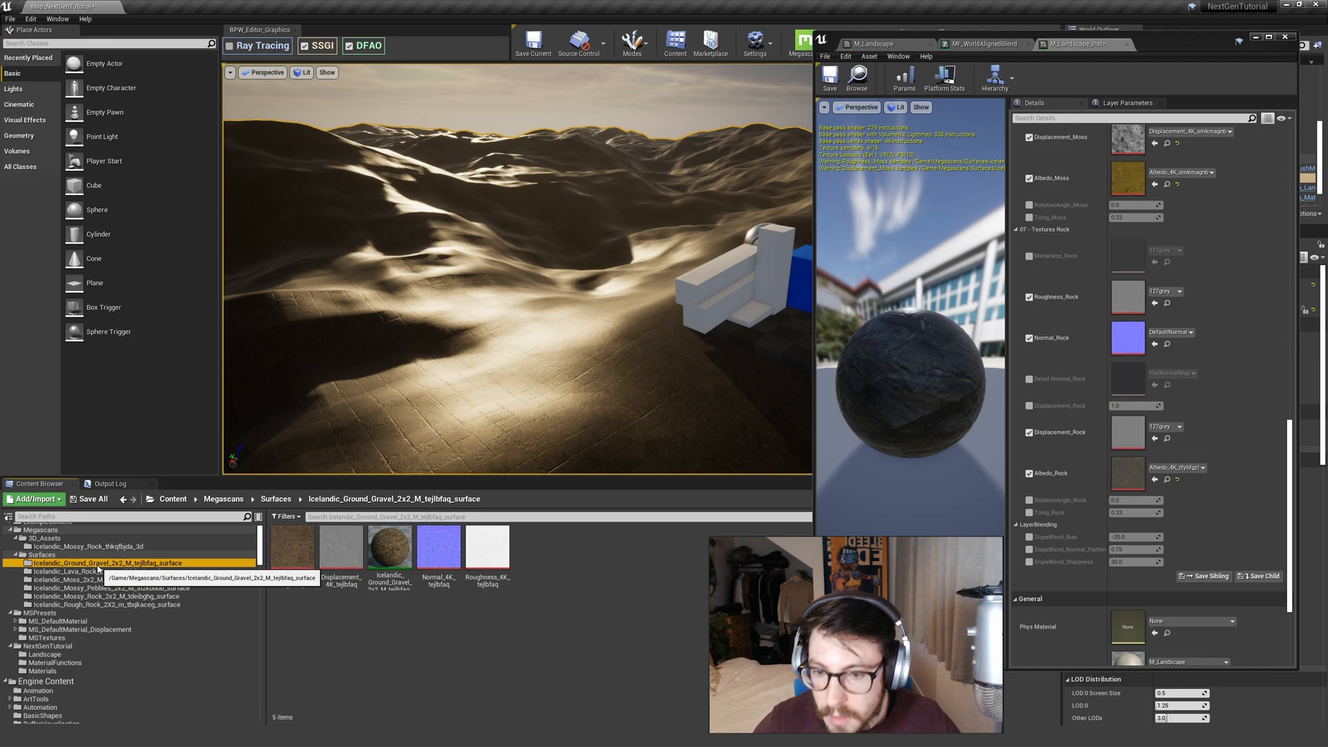
pyautogui.click(438, 547)
pyautogui.click(1154, 345)
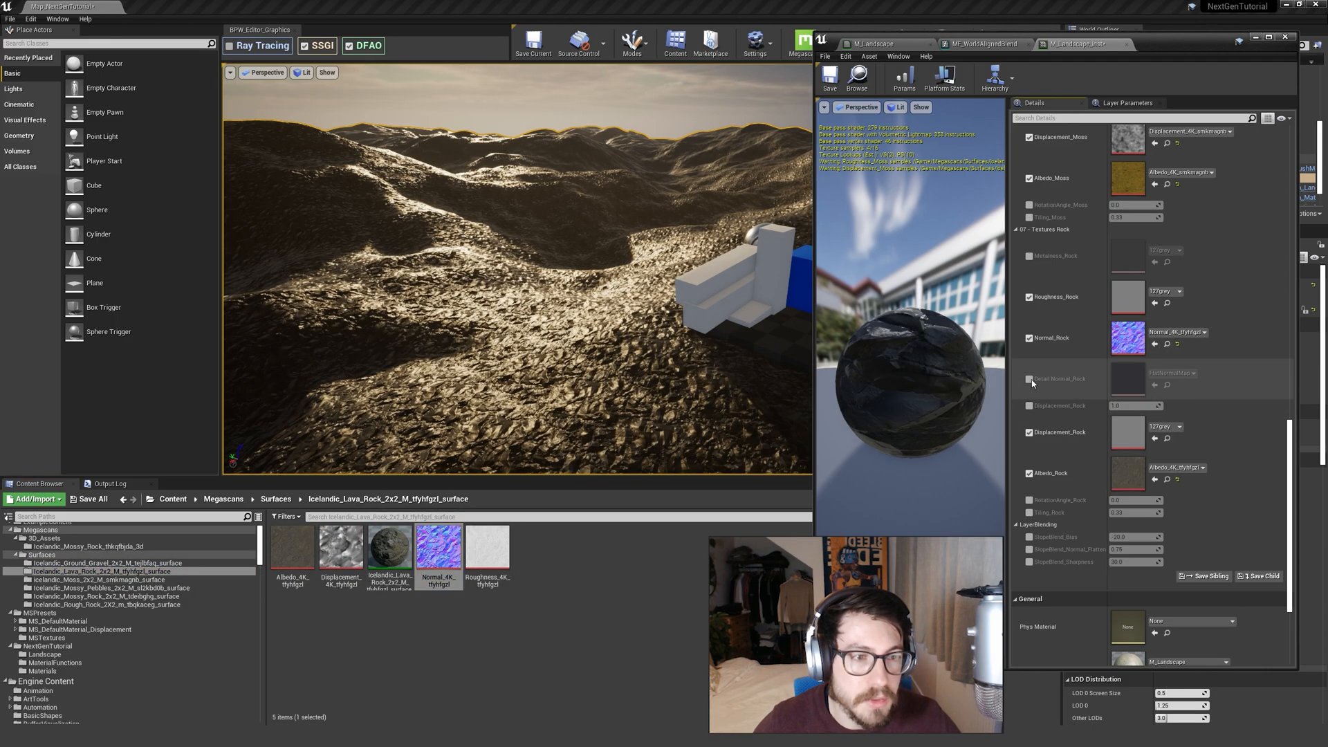
# Assign Roughness_4K_tfyhfgzl to Roughness_Rock and Displacement_4K_tfyhfgzl to Displacement_Rock.
pyautogui.click(488, 548)
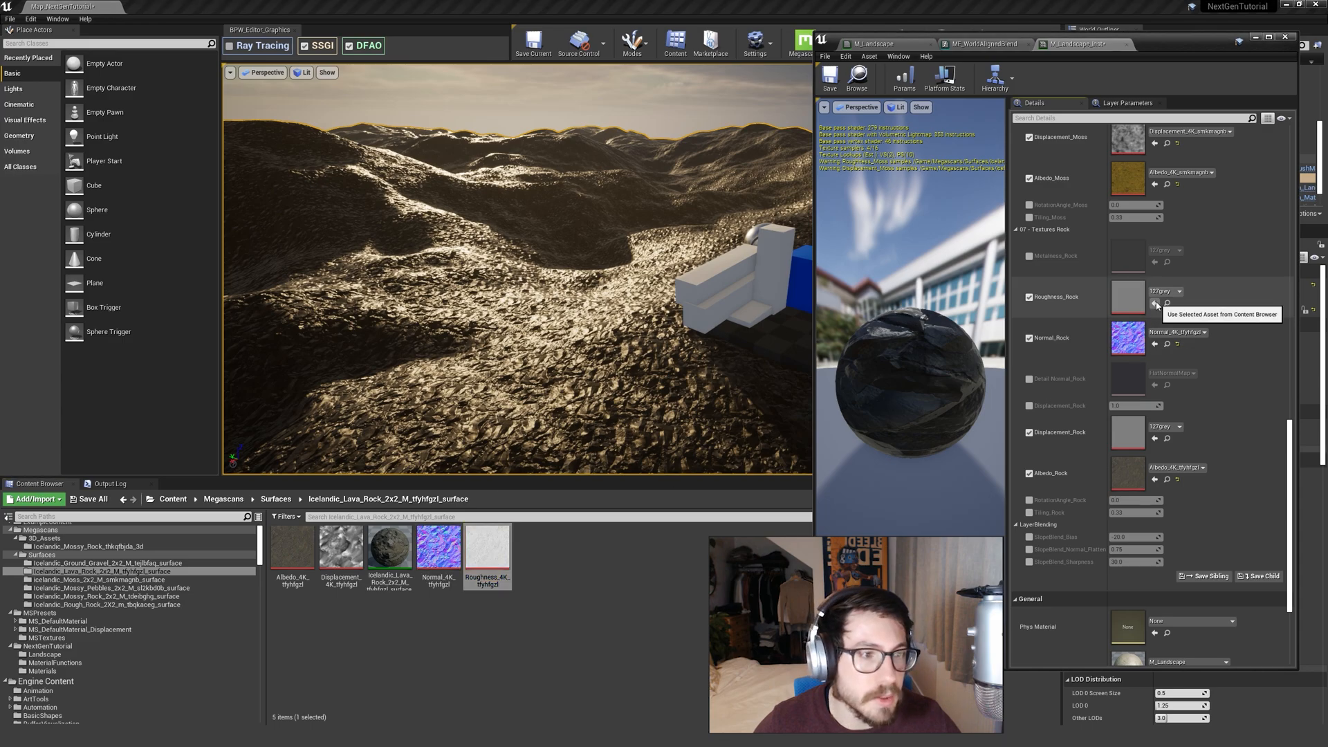
pyautogui.click(1155, 303)
pyautogui.click(304, 553)
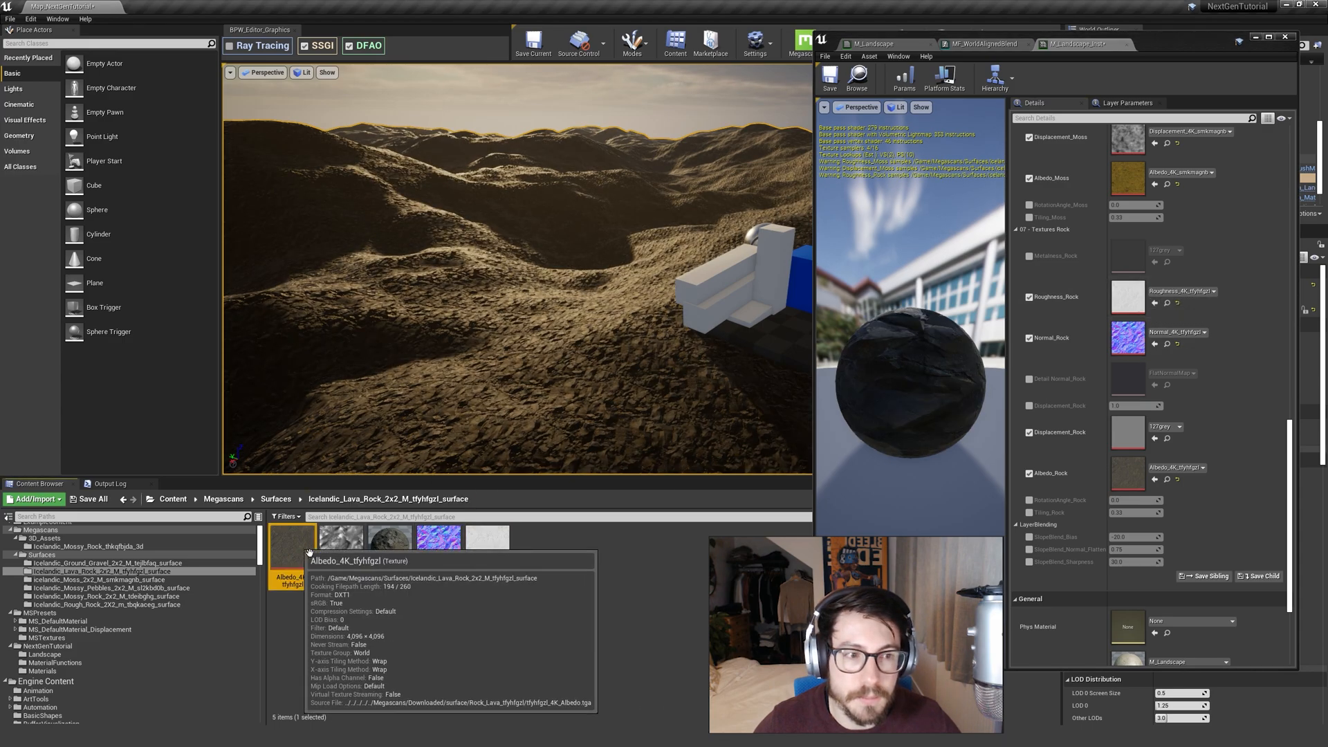
pyautogui.click(341, 546)
pyautogui.click(1154, 440)
pyautogui.moveTo(622, 242); pyautogui.dragTo(678, 294, button='right')
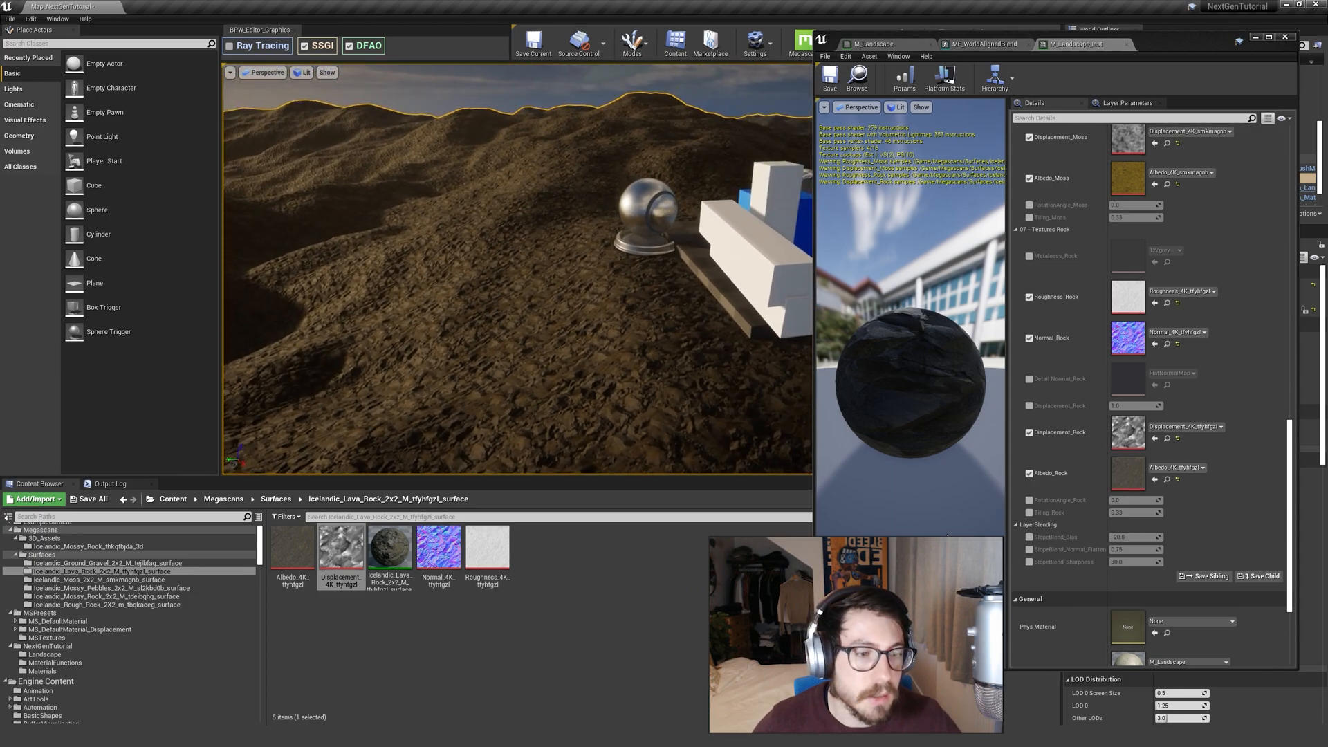
# Enable the overrides for the slope blend's sharpness, normal flatten and bias parameters in the LayerBlending group.
pyautogui.click(1029, 562)
pyautogui.click(1030, 550)
pyautogui.click(1030, 537)
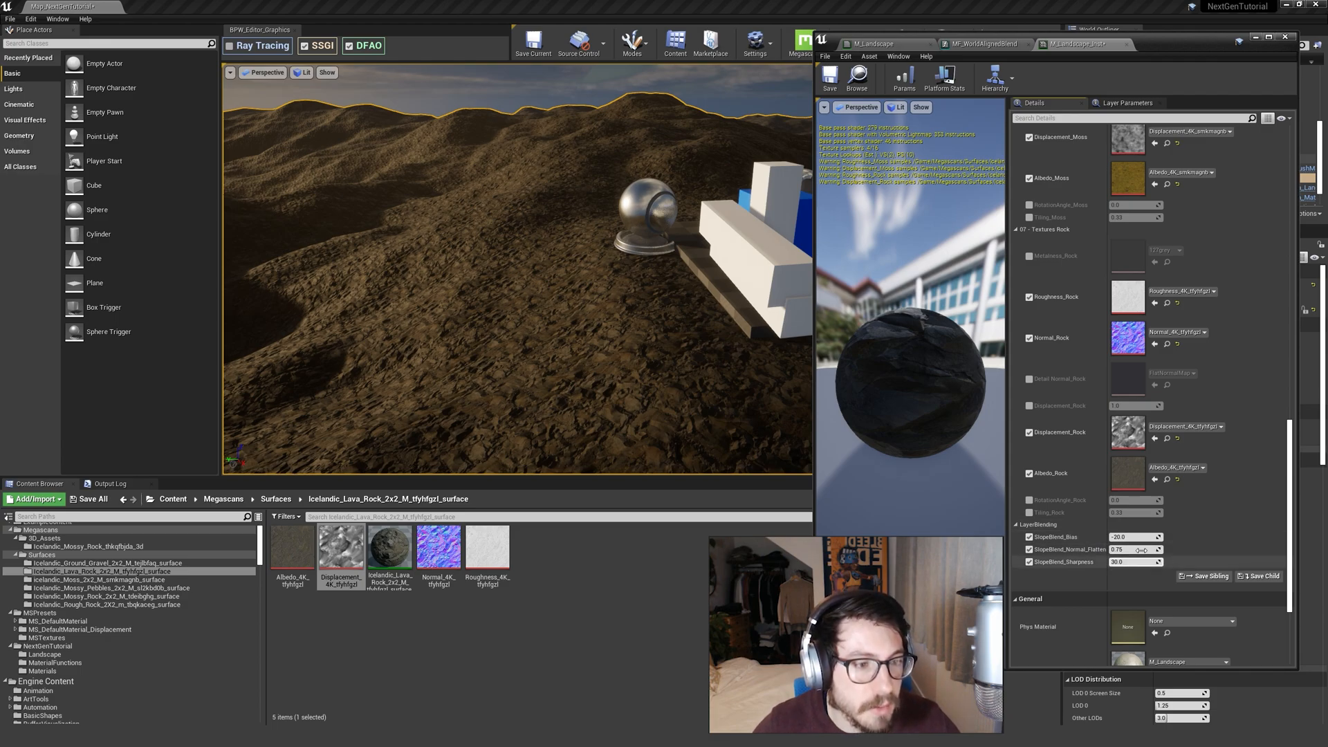
# Try a slope blend bias of about -54, normal flatten of about -0.53 and sharpness of about 140.
pyautogui.moveTo(1129, 540); pyautogui.dragTo(1150, 540)
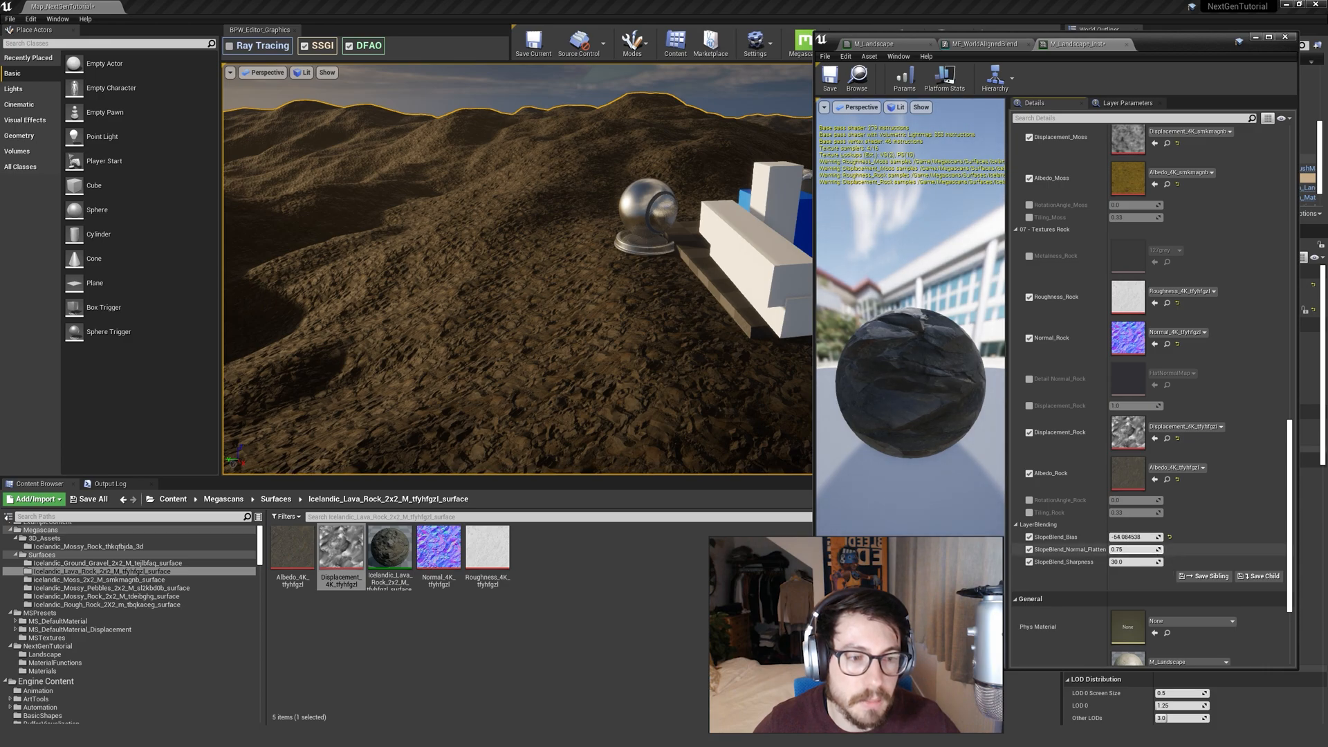
pyautogui.moveTo(1135, 549); pyautogui.dragTo(1147, 562)
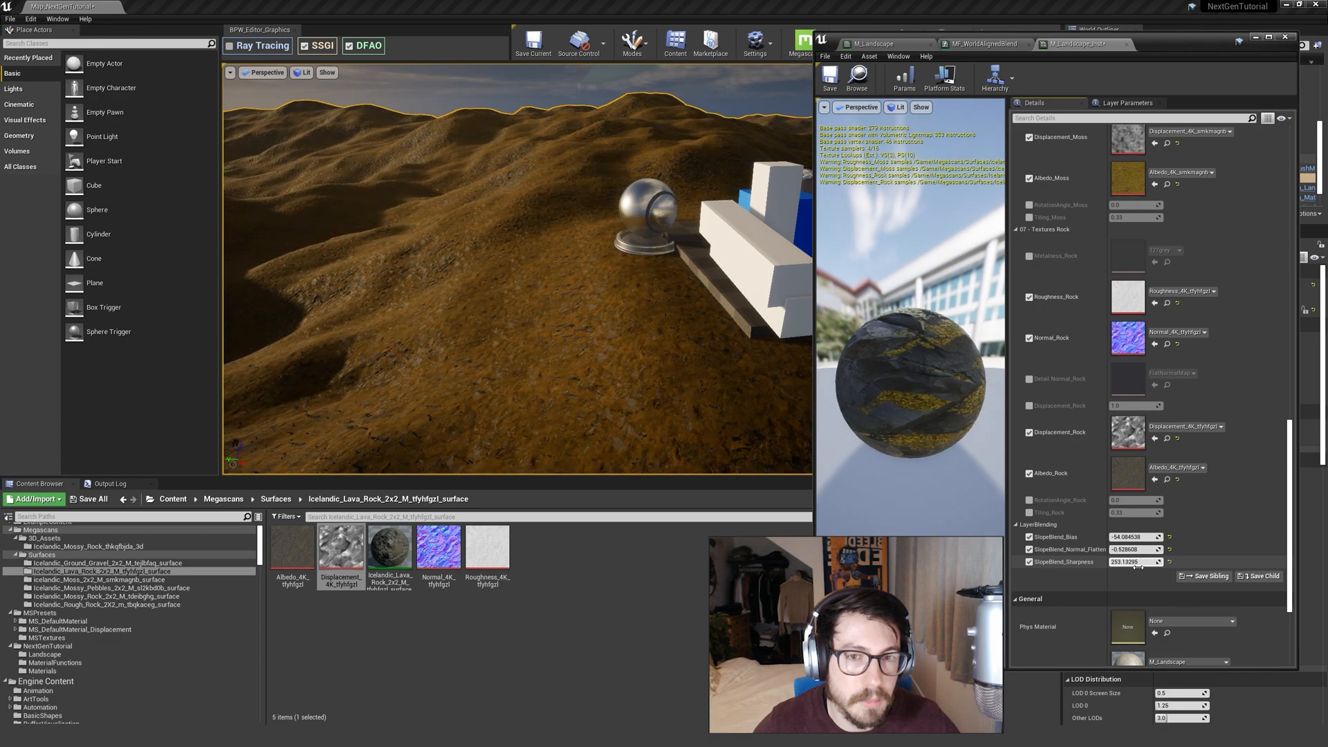
pyautogui.moveTo(1142, 562); pyautogui.dragTo(1154, 562)
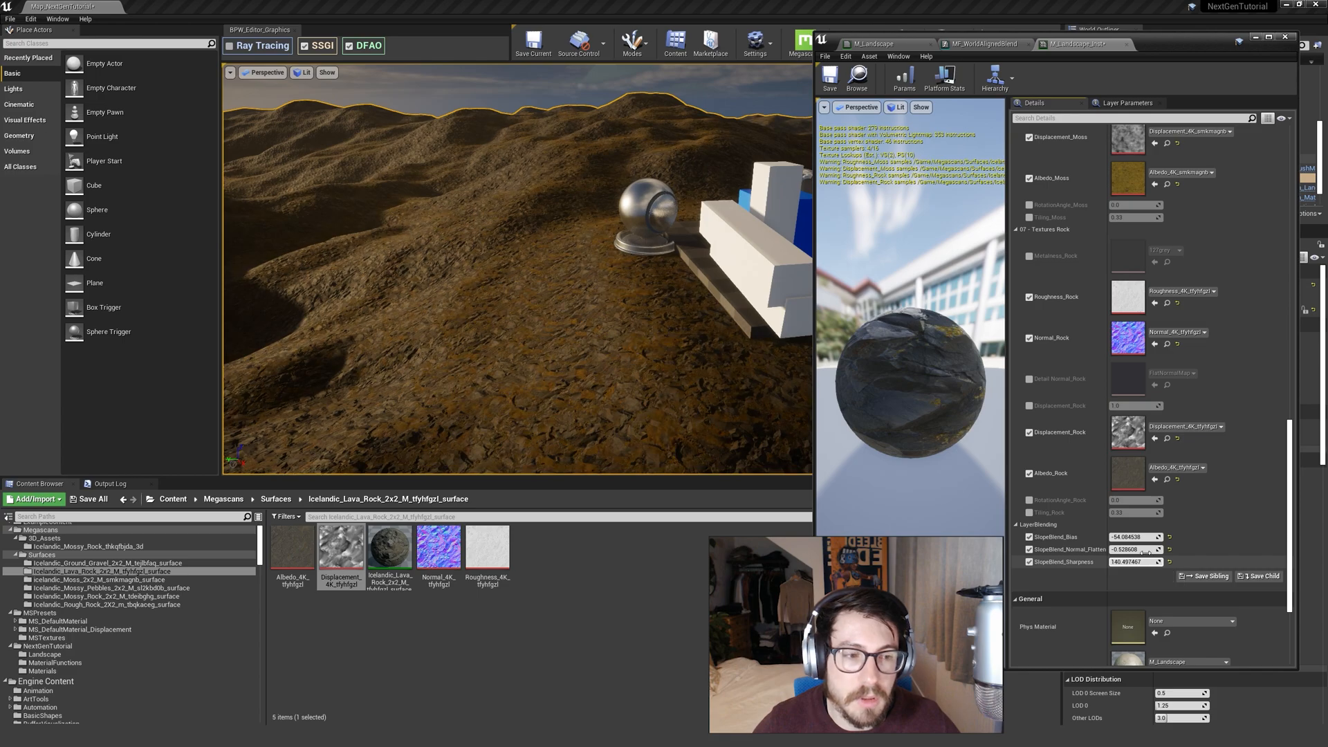
# Set SlopeBlend_Bias to -20, the slope blend's normal flatten to 0.75 and SlopeBlend_Sharpness to about 61.
pyautogui.click(1141, 543)
pyautogui.write('-20')
pyautogui.press('Return')
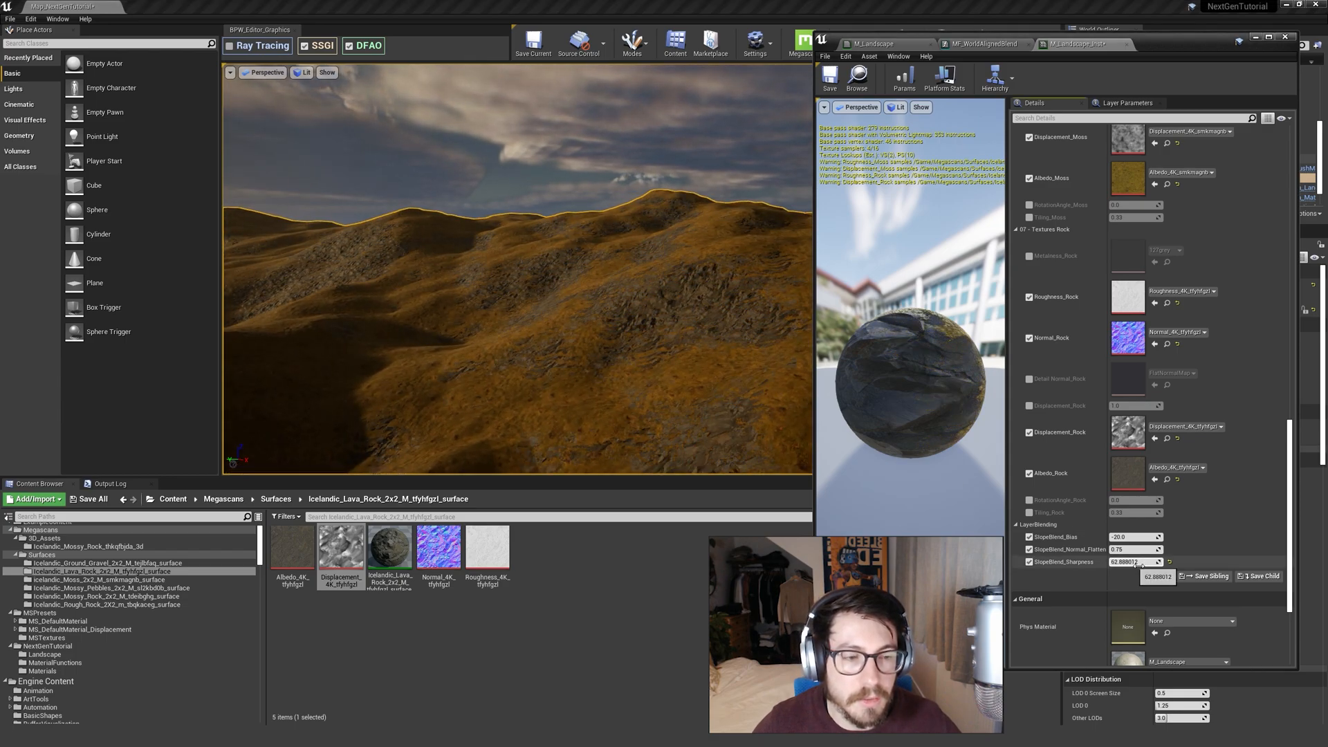
pyautogui.moveTo(1135, 562); pyautogui.dragTo(1130, 561)
# Fly over the landscape and examine the rock and moss blend on the slopes up close.
pyautogui.moveTo(678, 319); pyautogui.dragTo(717, 382, button='right')
pyautogui.press('w')
pyautogui.press('w')
pyautogui.press('w')
pyautogui.press('s')
pyautogui.press('w')
pyautogui.press('s')
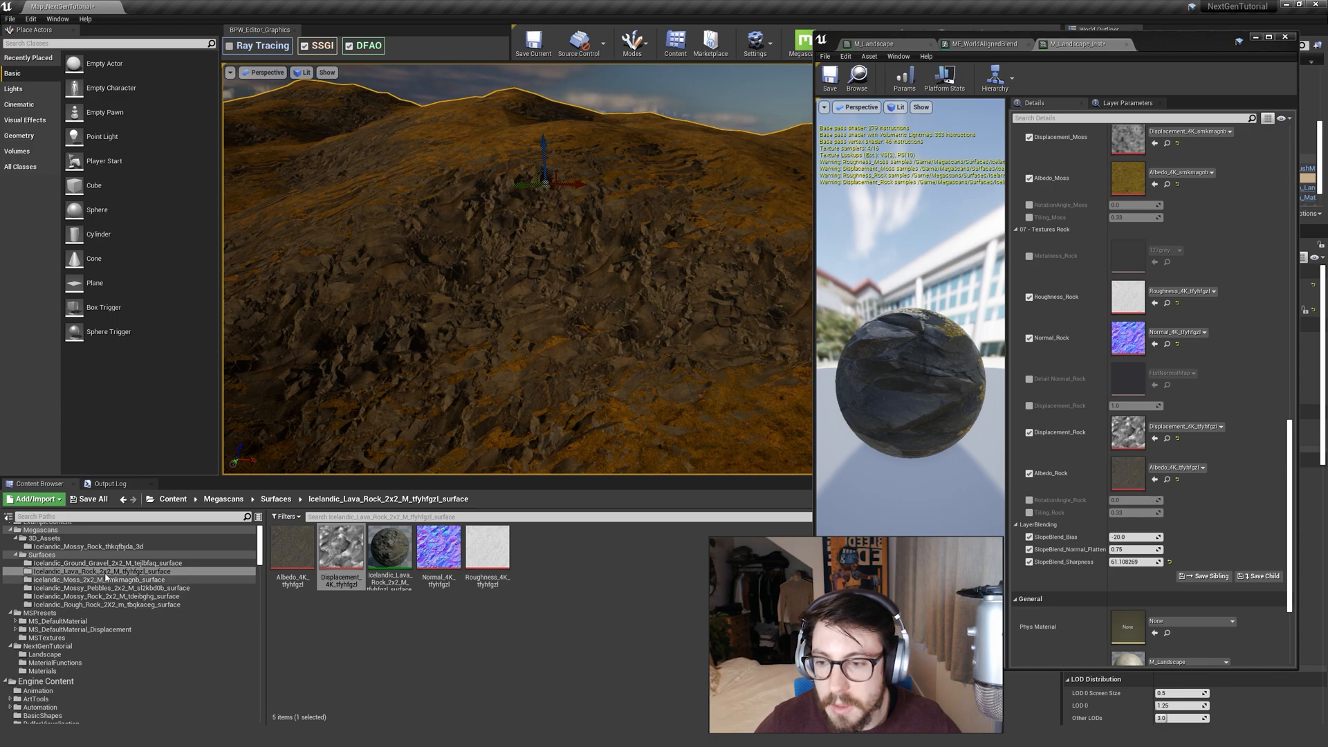
# Find the Icelandic_Rough_Rock_2X2 surface among the Megascans surfaces and assign its displacement texture to Displacement_Rock.
pyautogui.click(120, 563)
pyautogui.click(132, 588)
pyautogui.click(137, 597)
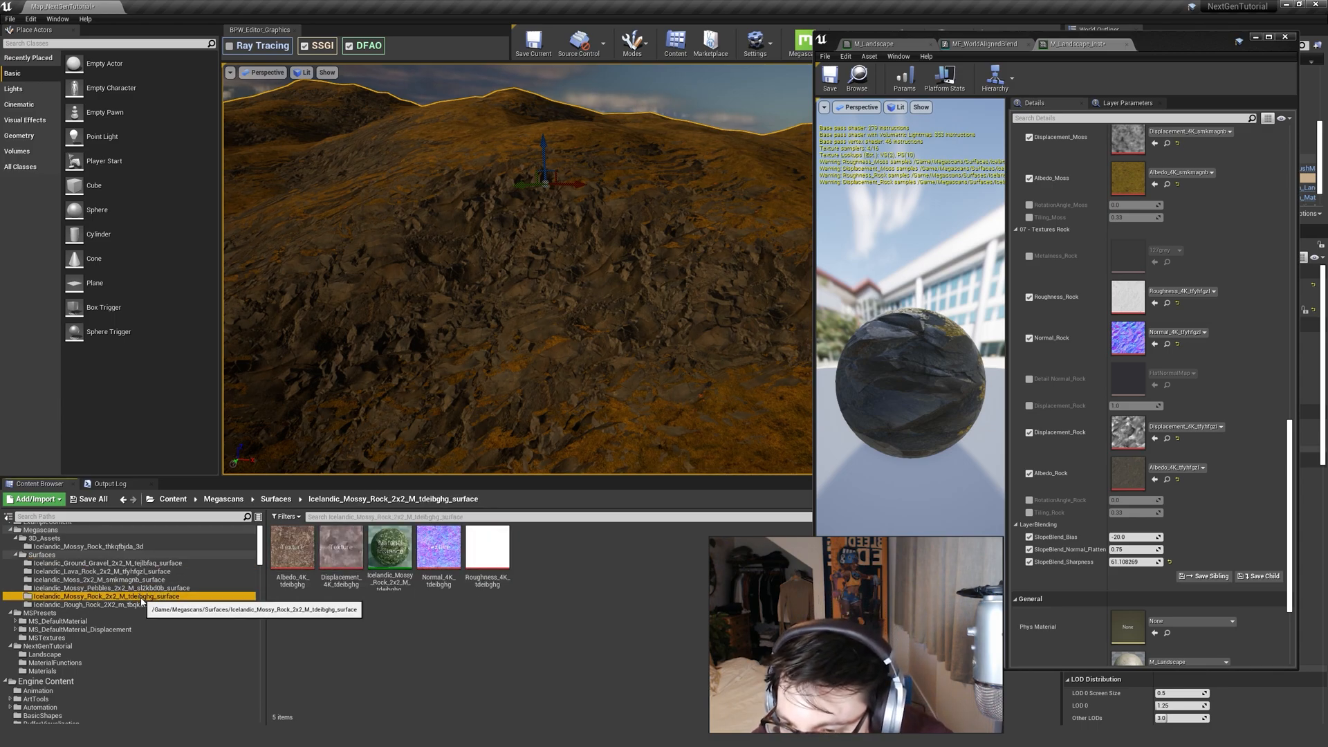
pyautogui.click(144, 604)
pyautogui.click(292, 550)
pyautogui.click(342, 550)
pyautogui.click(1154, 438)
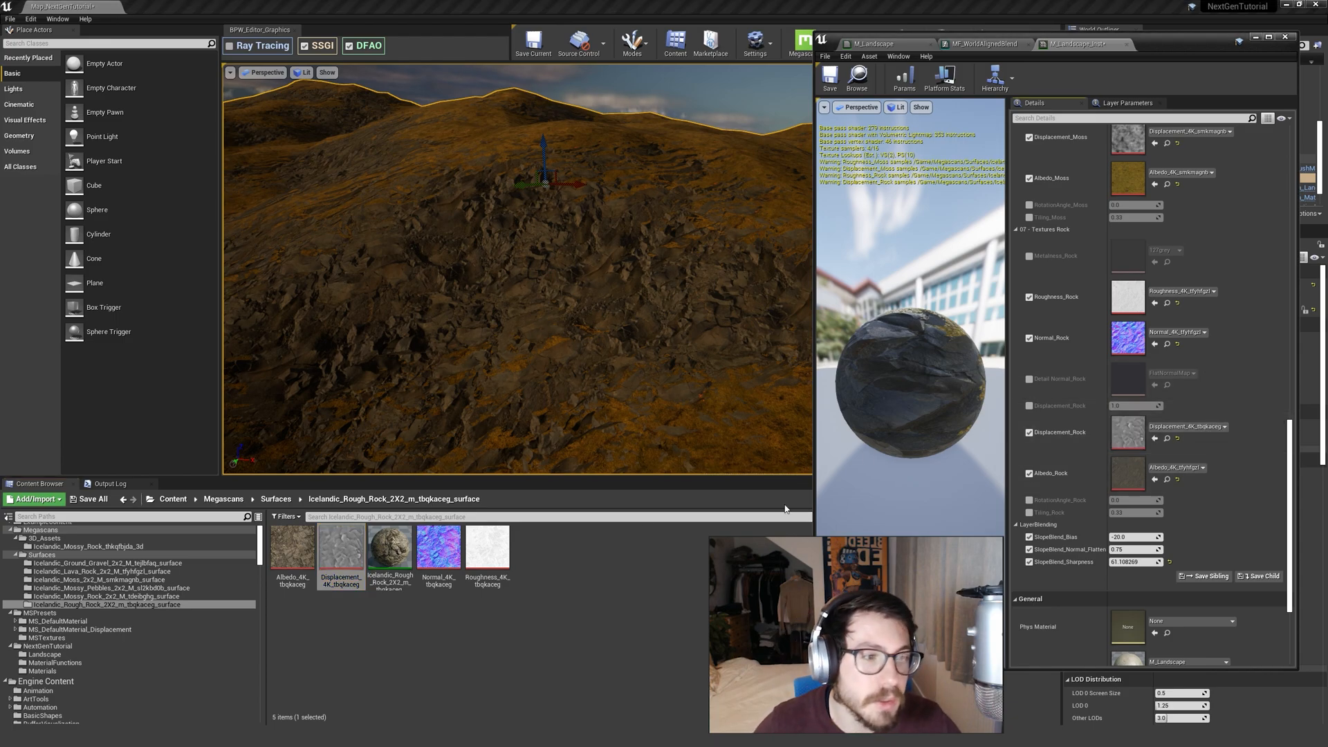
# Assign the Icelandic_Rough_Rock_2X2 normal, roughness and albedo textures to Normal_Rock, Roughness_Rock and Albedo_Rock.
pyautogui.click(438, 546)
pyautogui.click(1155, 344)
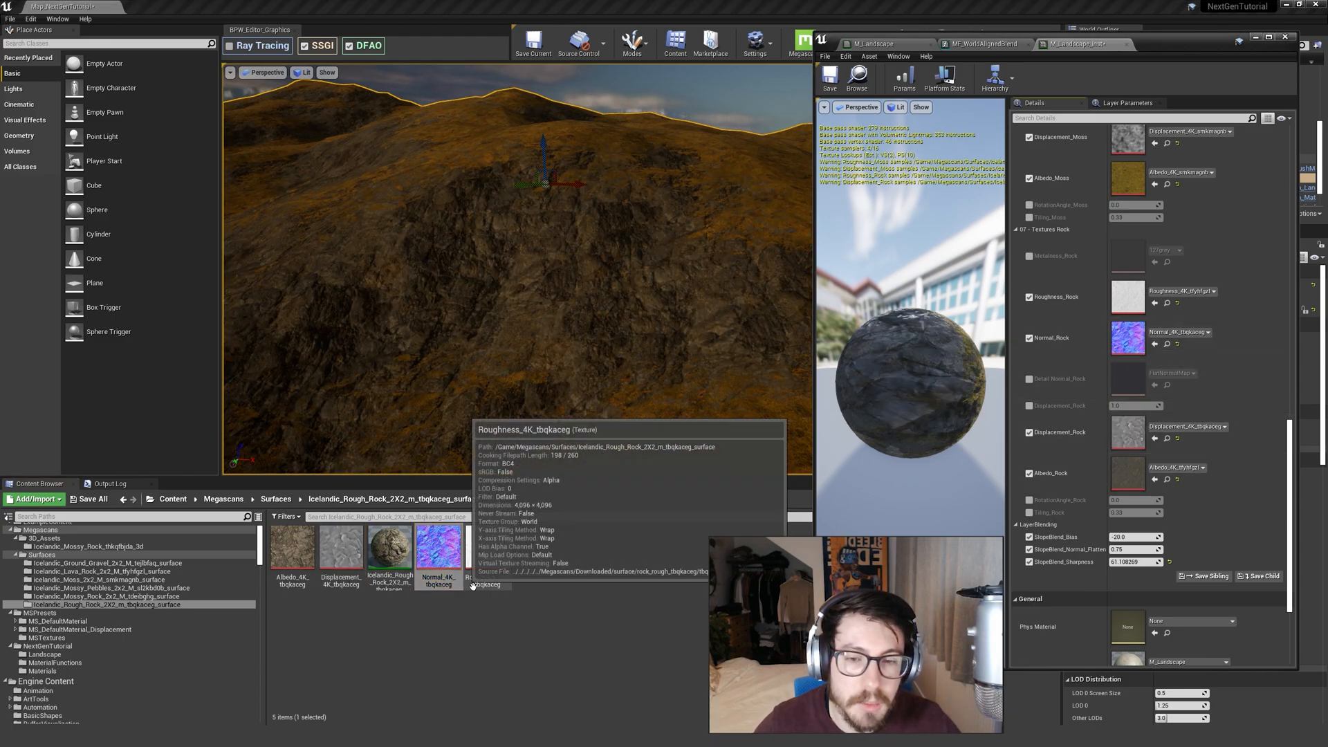
pyautogui.click(488, 547)
pyautogui.click(1155, 303)
pyautogui.click(292, 550)
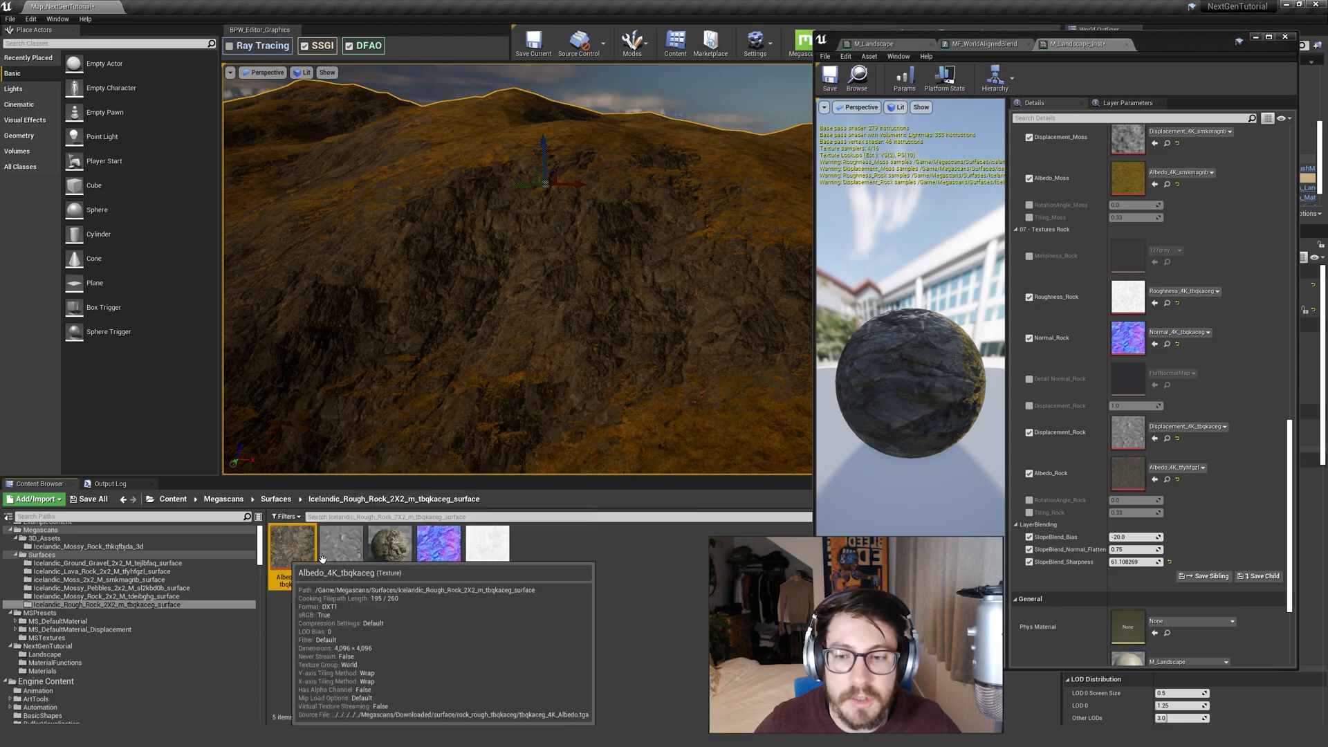
pyautogui.click(1154, 479)
# Enable the Tiling_Rock override and lower the rock tiling to about 0.225.
pyautogui.press('s')
pyautogui.moveTo(620, 386); pyautogui.dragTo(526, 388, button='right')
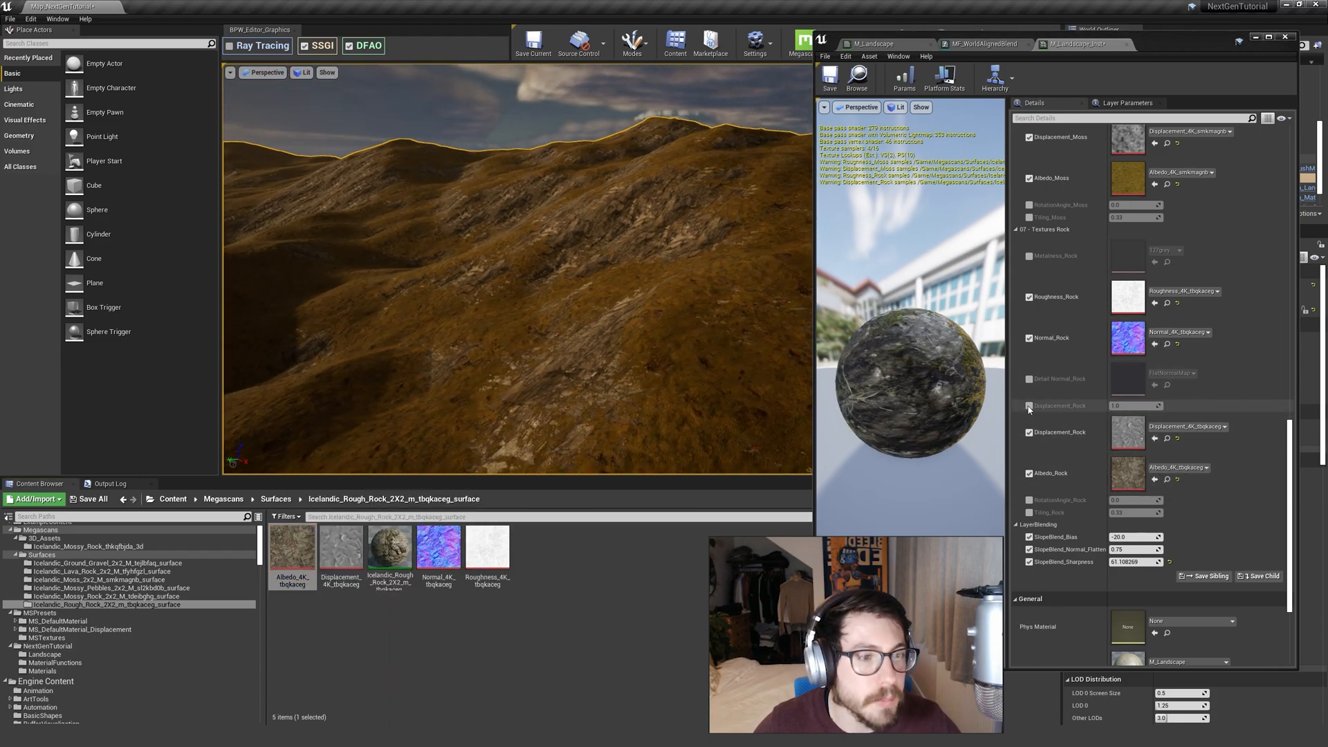
pyautogui.click(1030, 513)
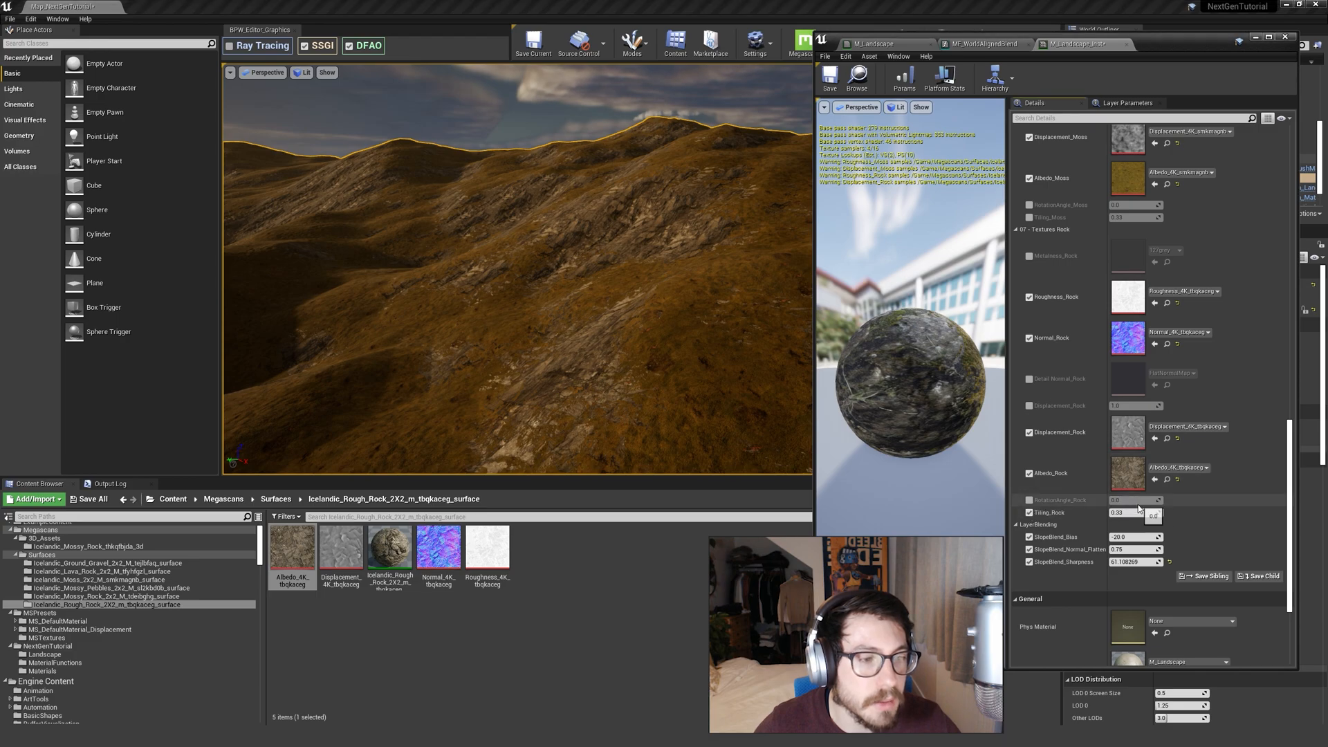
pyautogui.moveTo(1135, 514); pyautogui.dragTo(1134, 513)
pyautogui.press('w')
pyautogui.moveTo(692, 297); pyautogui.dragTo(623, 267, button='right')
pyautogui.press('a')
pyautogui.press('d')
pyautogui.press('a')
pyautogui.moveTo(519, 317); pyautogui.dragTo(623, 356, button='right')
# Enable the Tessellation Controls and Displacement Amount overrides and raise the displacement amount to about 7.7.
pyautogui.scroll(10, 1107, 439)
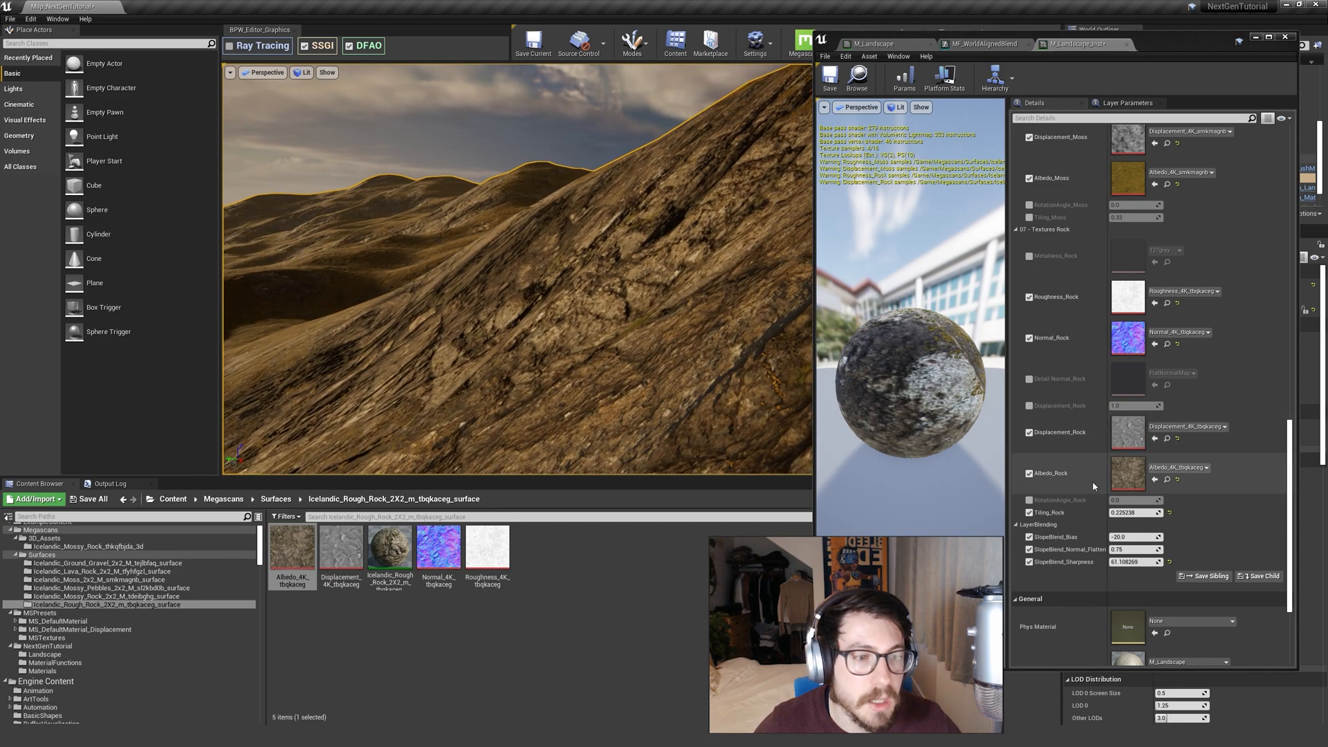
pyautogui.scroll(3, 1107, 500)
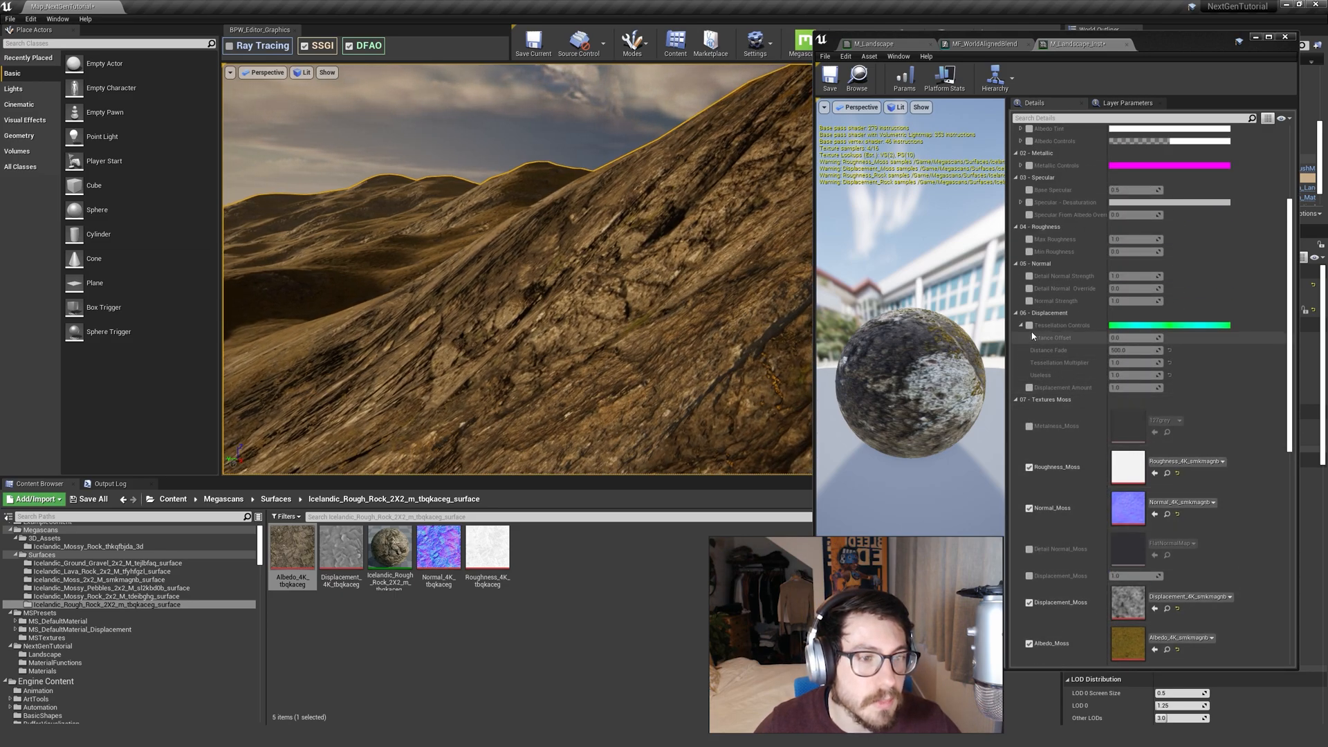
pyautogui.scroll(1, 1060, 364)
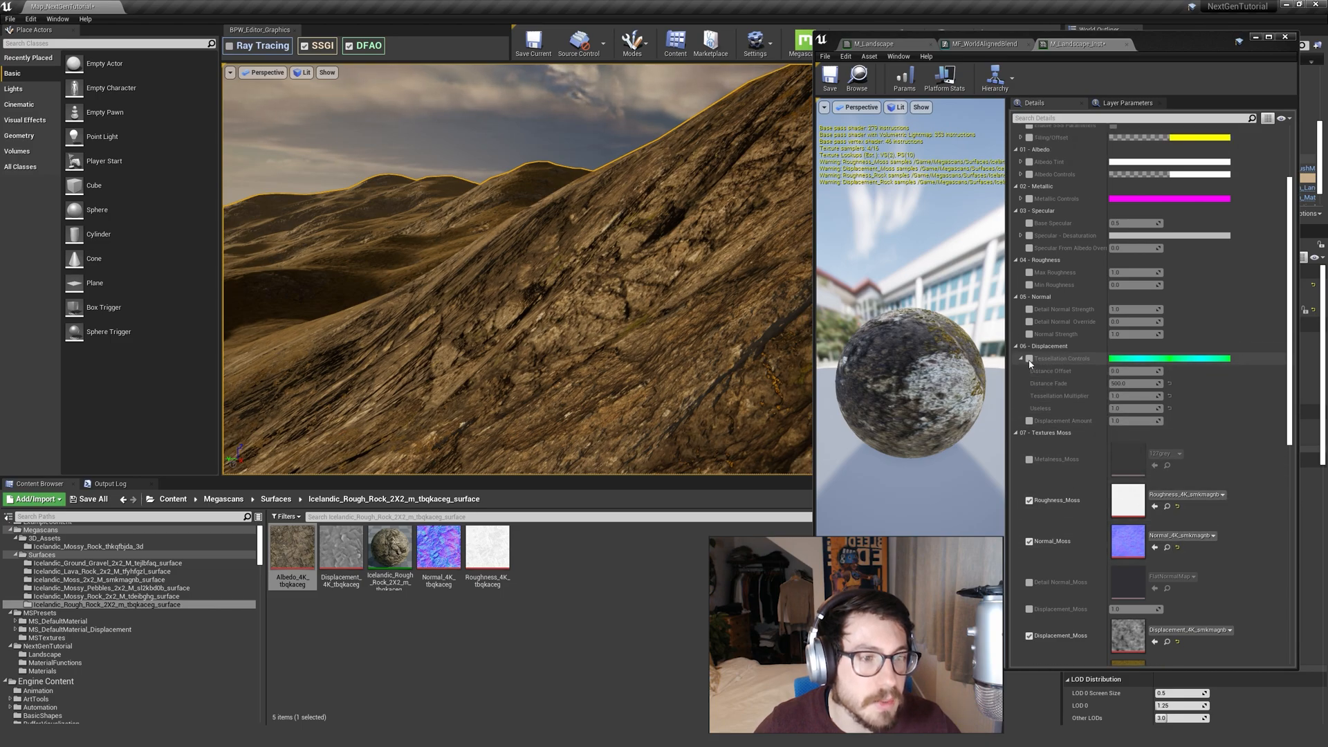
pyautogui.click(1030, 359)
pyautogui.click(1030, 421)
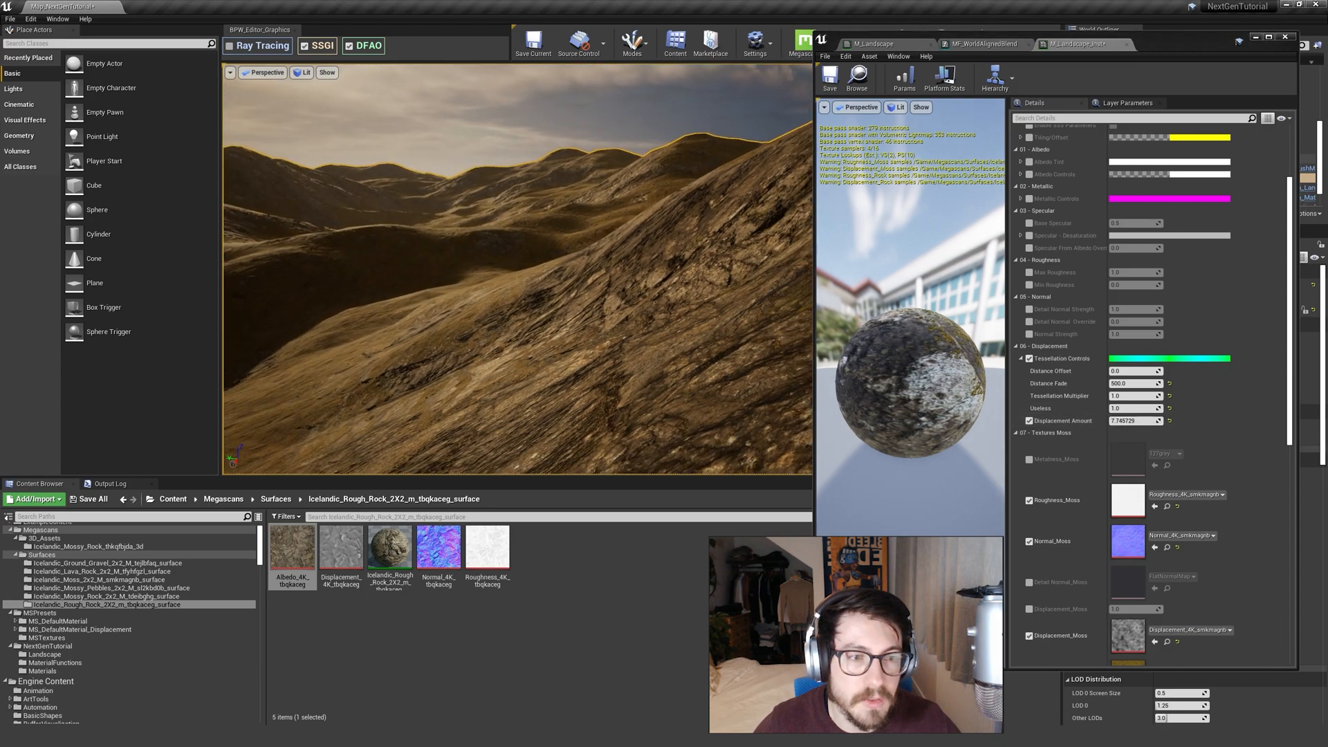
pyautogui.click(1124, 421)
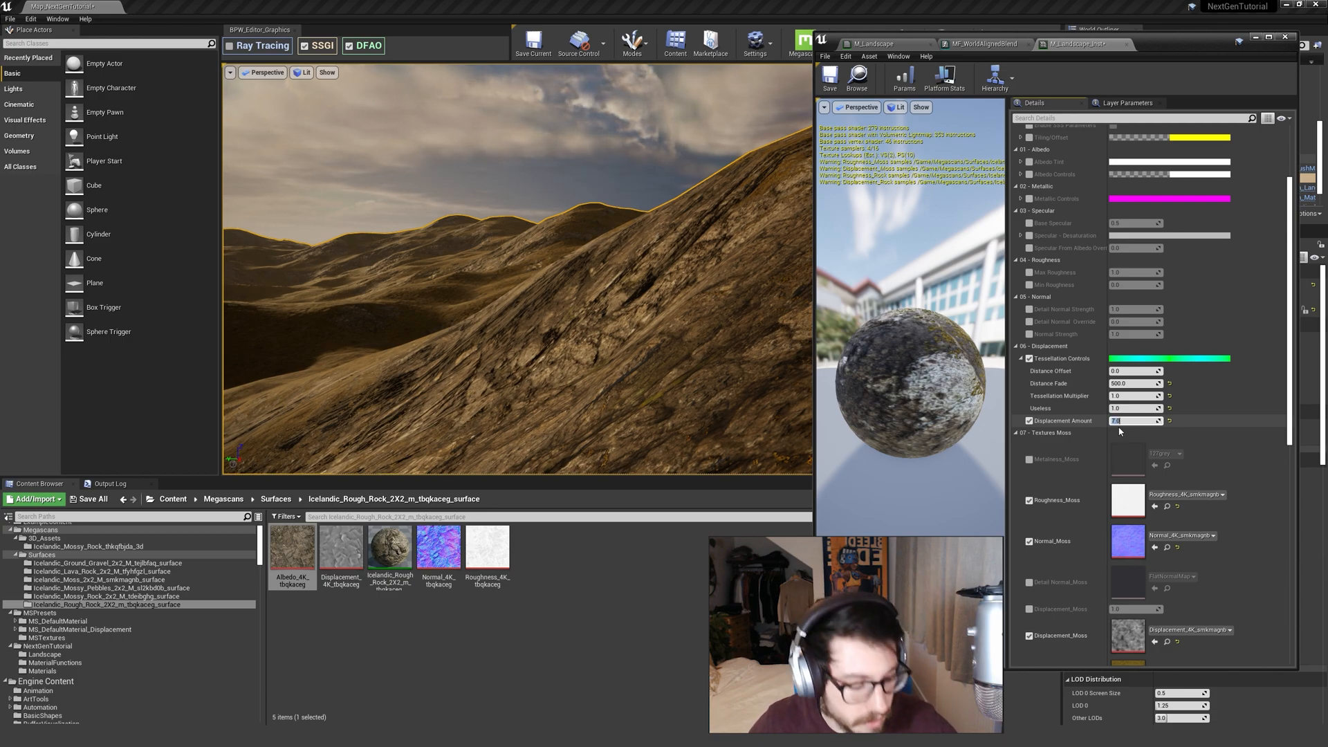
# Open the parent material M_Landscape and filter its details by "tess" to find the tessellation settings.
pyautogui.scroll(-15, 1125, 429)
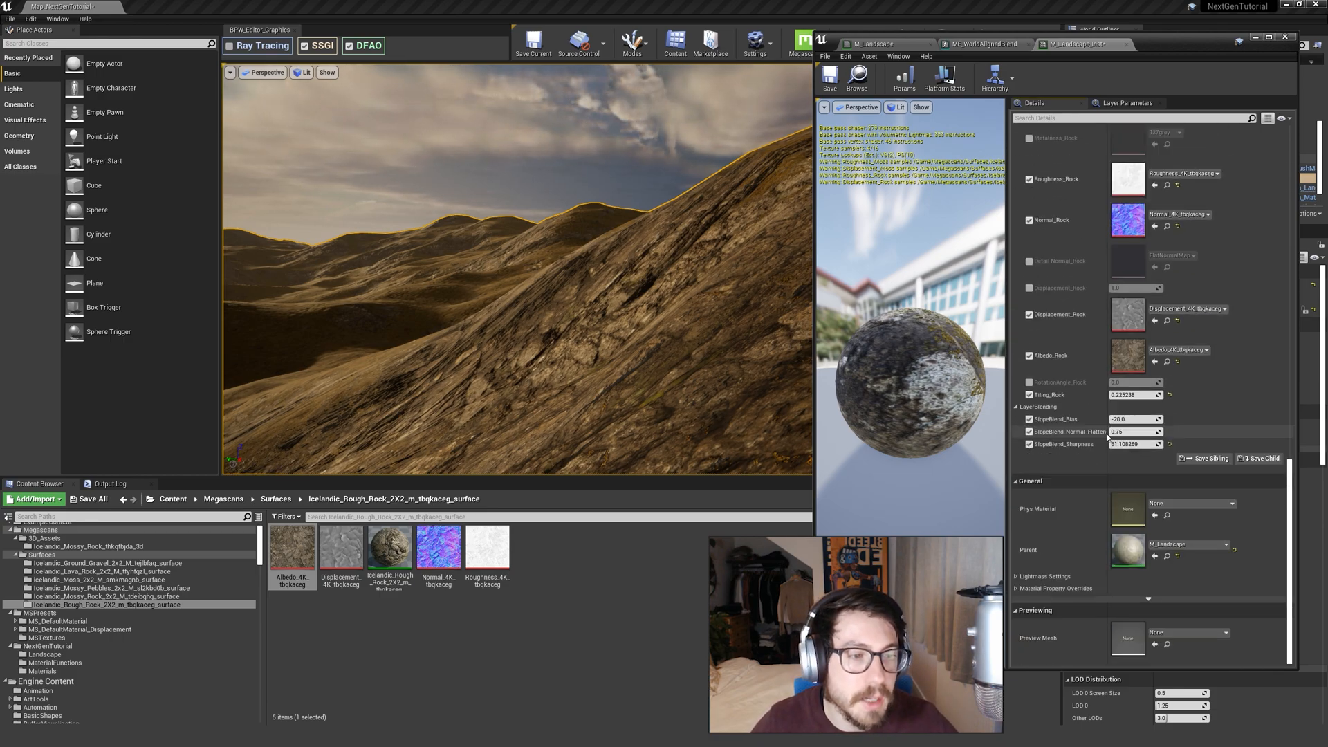
pyautogui.doubleClick(1130, 551)
pyautogui.scroll(-2, 1100, 493)
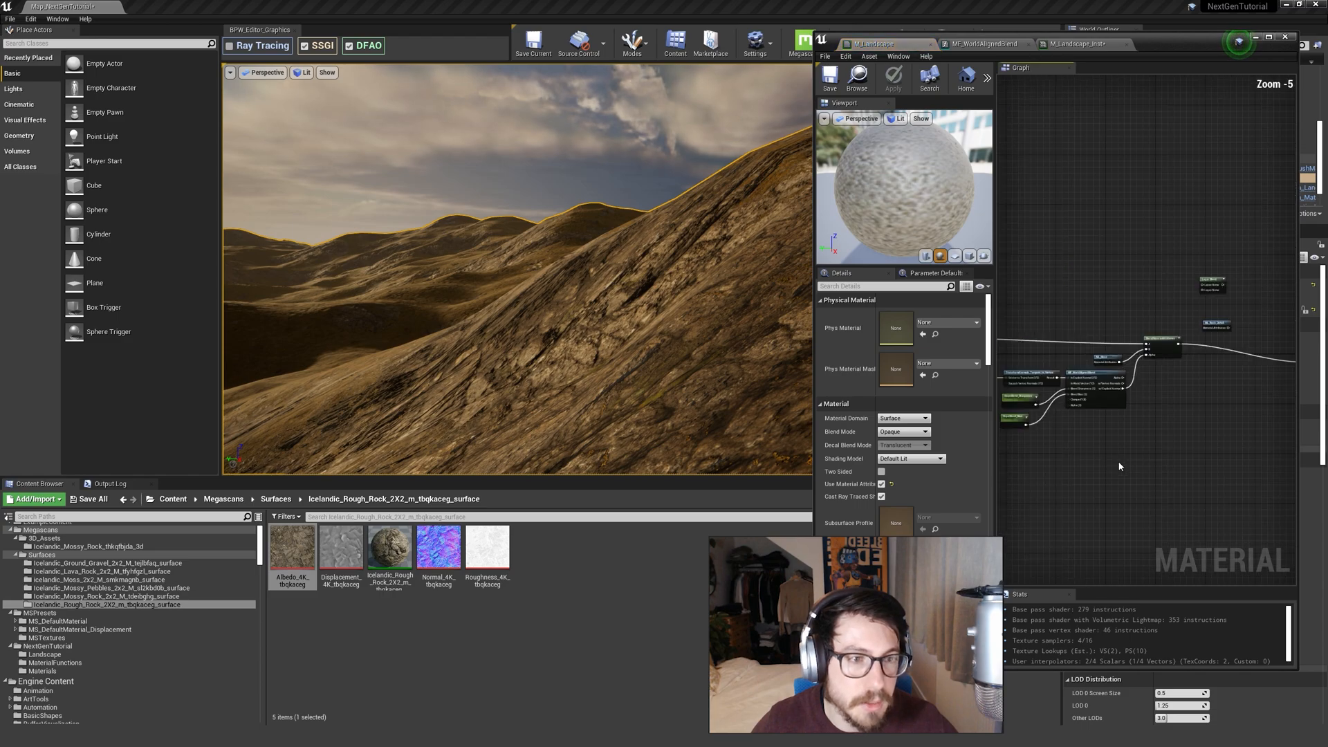
pyautogui.moveTo(1116, 464); pyautogui.dragTo(1055, 426, button='right')
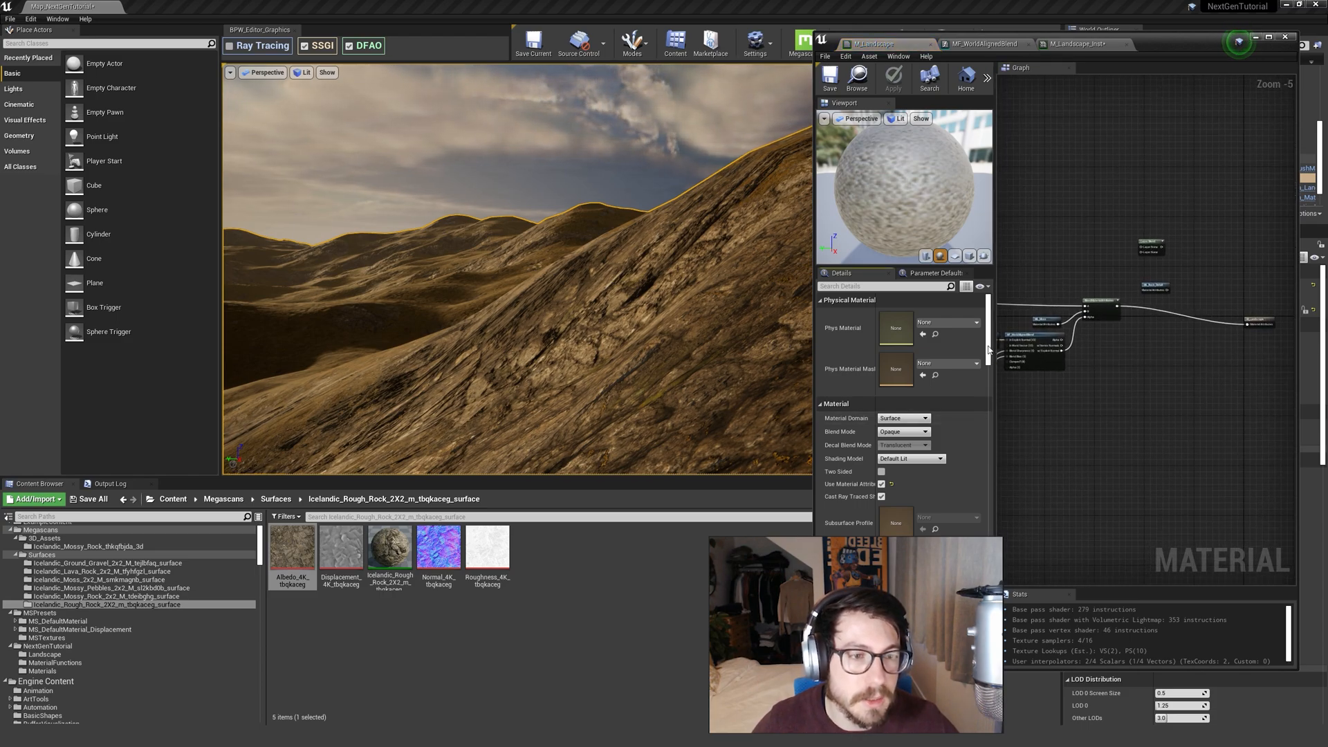
pyautogui.click(908, 293)
pyautogui.write('tess')
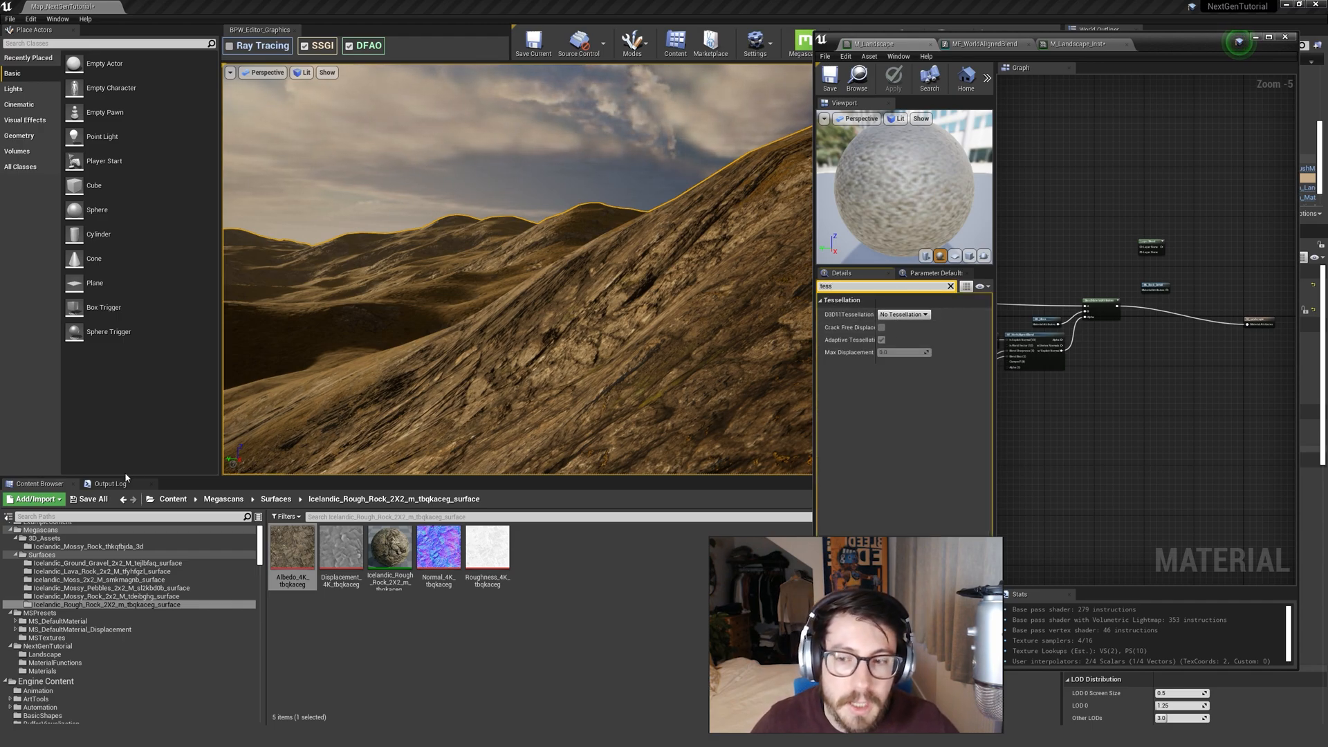
# Save all modified content, set M_Landscape's D3D11 tessellation mode to PN Triangles and apply the material.
pyautogui.click(90, 499)
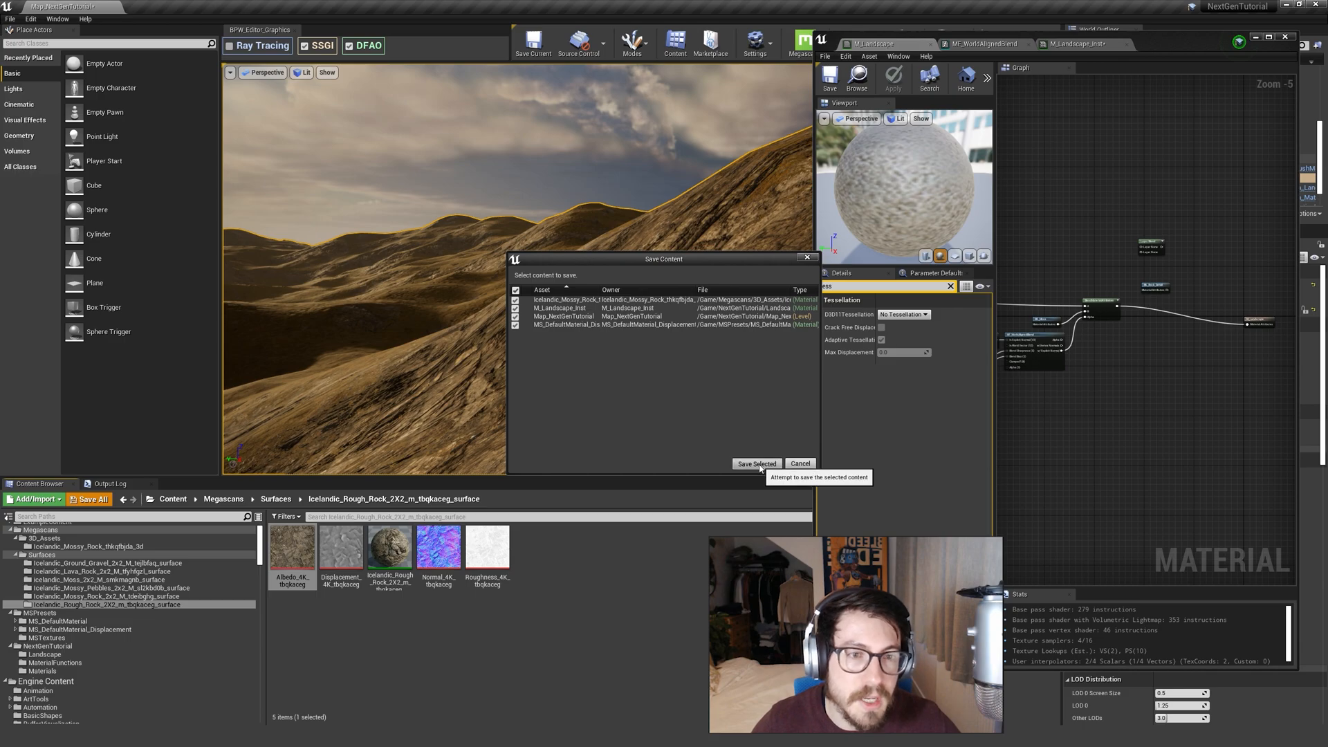
pyautogui.click(757, 464)
pyautogui.moveTo(663, 324); pyautogui.dragTo(668, 351, button='right')
pyautogui.click(920, 316)
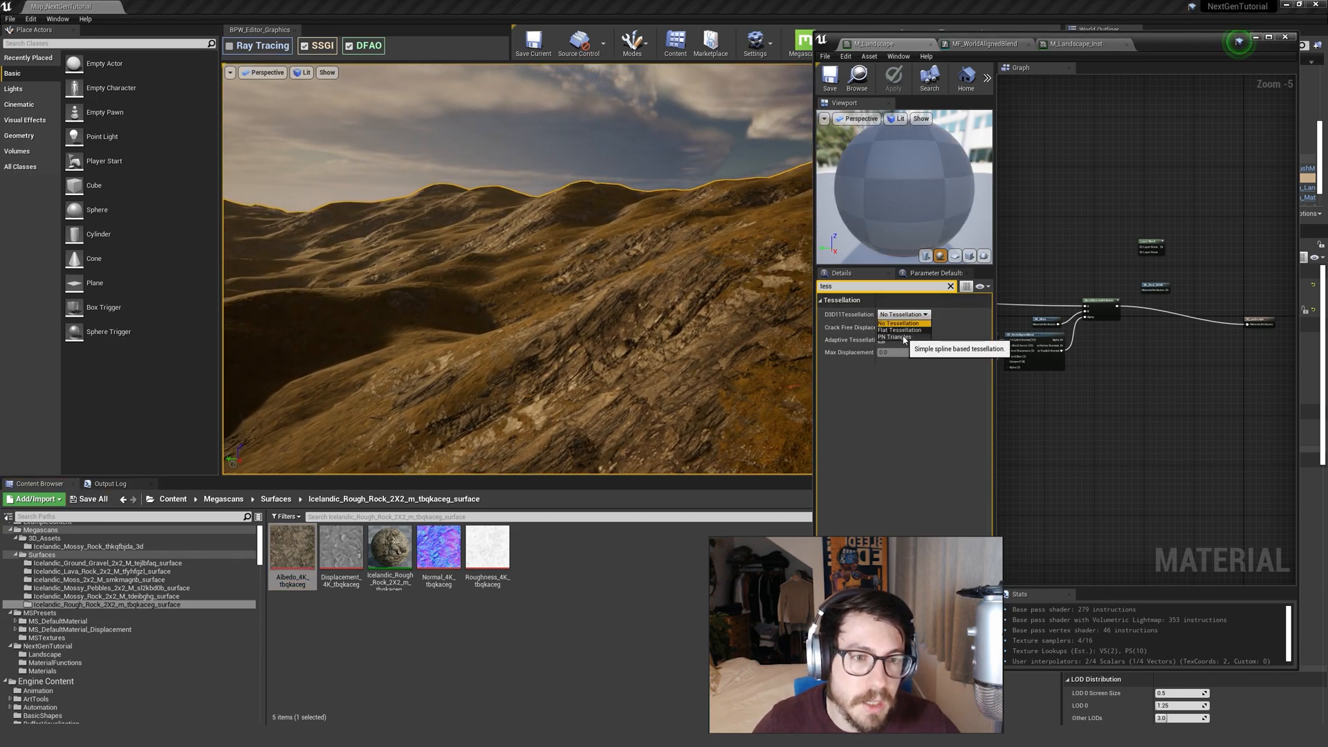
pyautogui.click(900, 336)
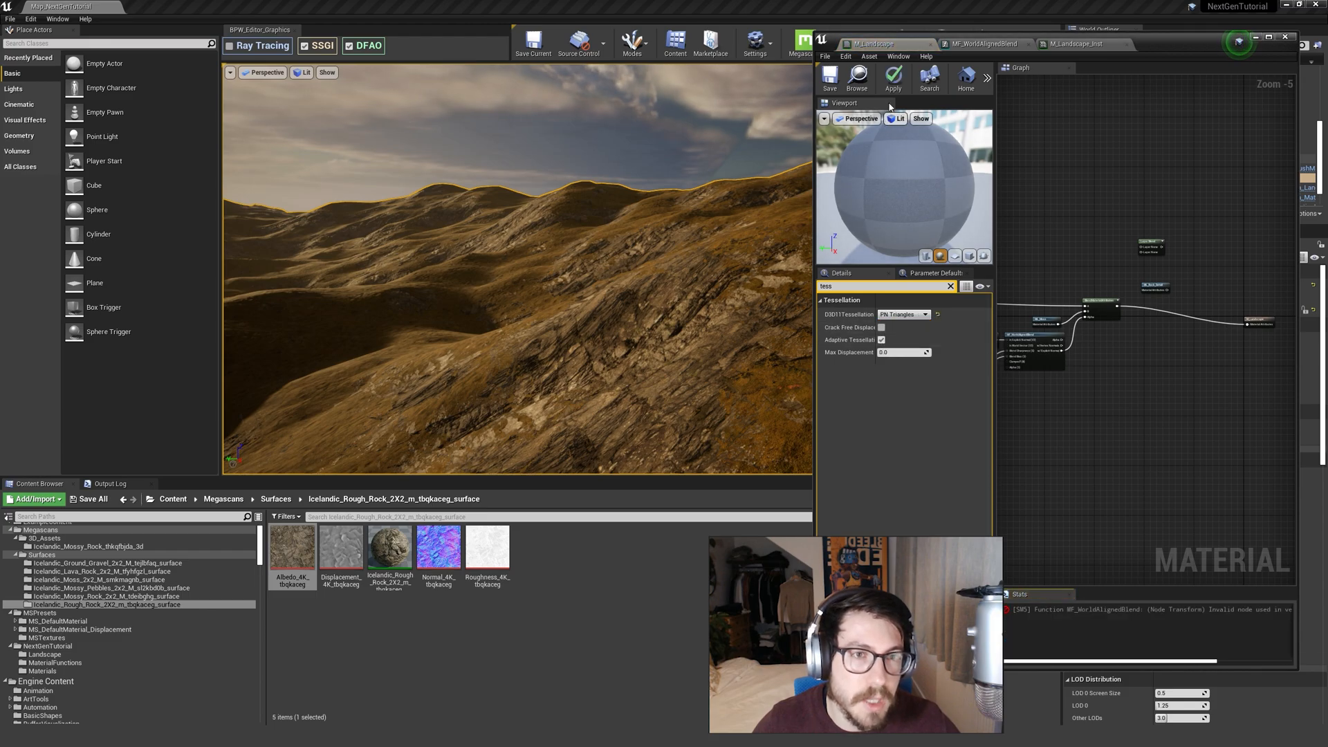
pyautogui.click(893, 77)
pyautogui.click(738, 395)
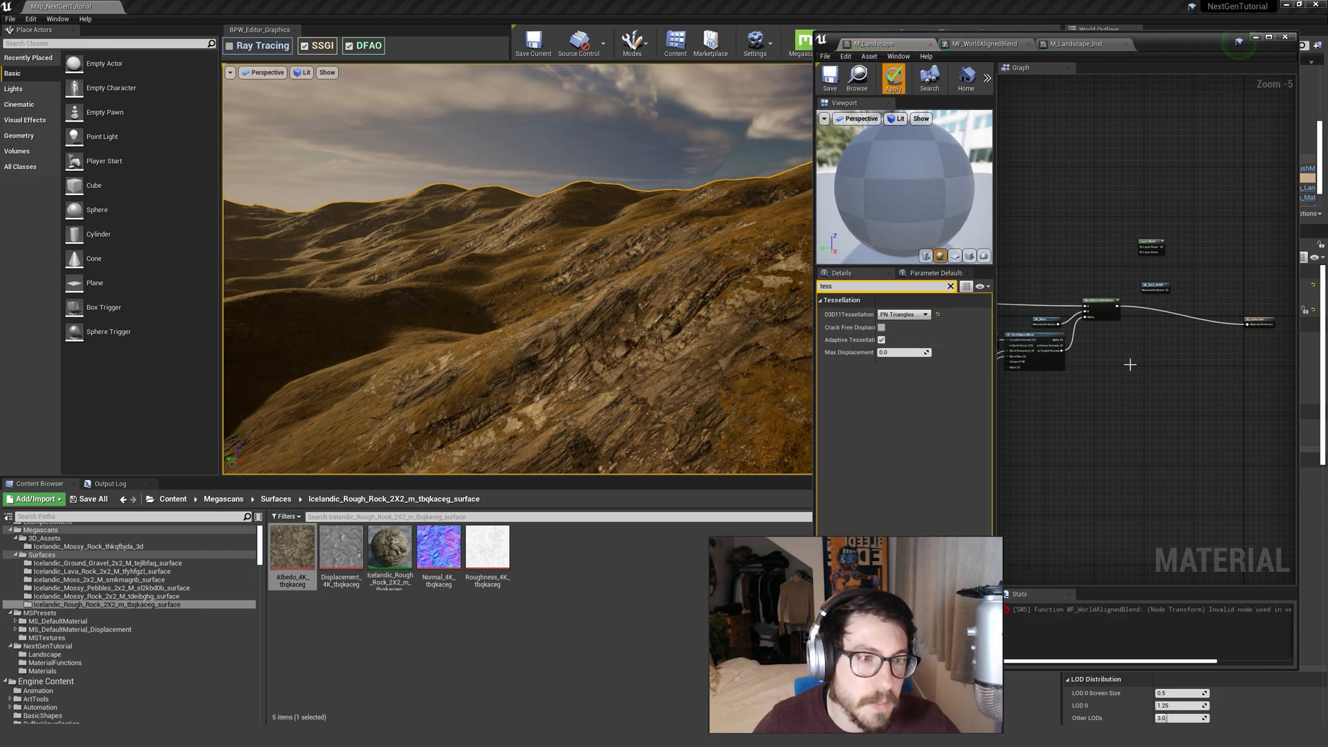
# Move the BlendMaterialAttributes Alpha connection from MF_WorldAlignedBlend's w/ Explicit Normal output to its w/Vertex Normals output.
pyautogui.moveTo(1044, 565); pyautogui.dragTo(1130, 564, button='right')
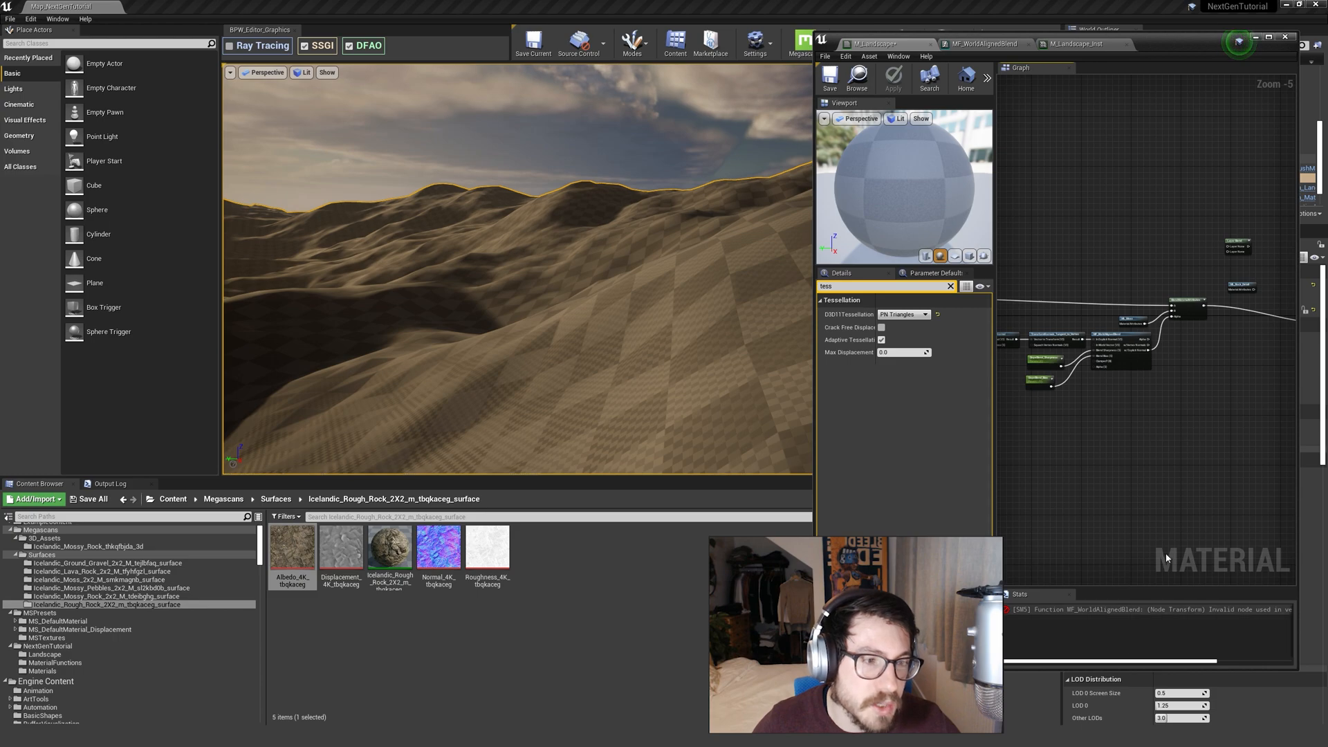
pyautogui.scroll(3, 1096, 469)
pyautogui.moveTo(1144, 666); pyautogui.dragTo(1189, 666)
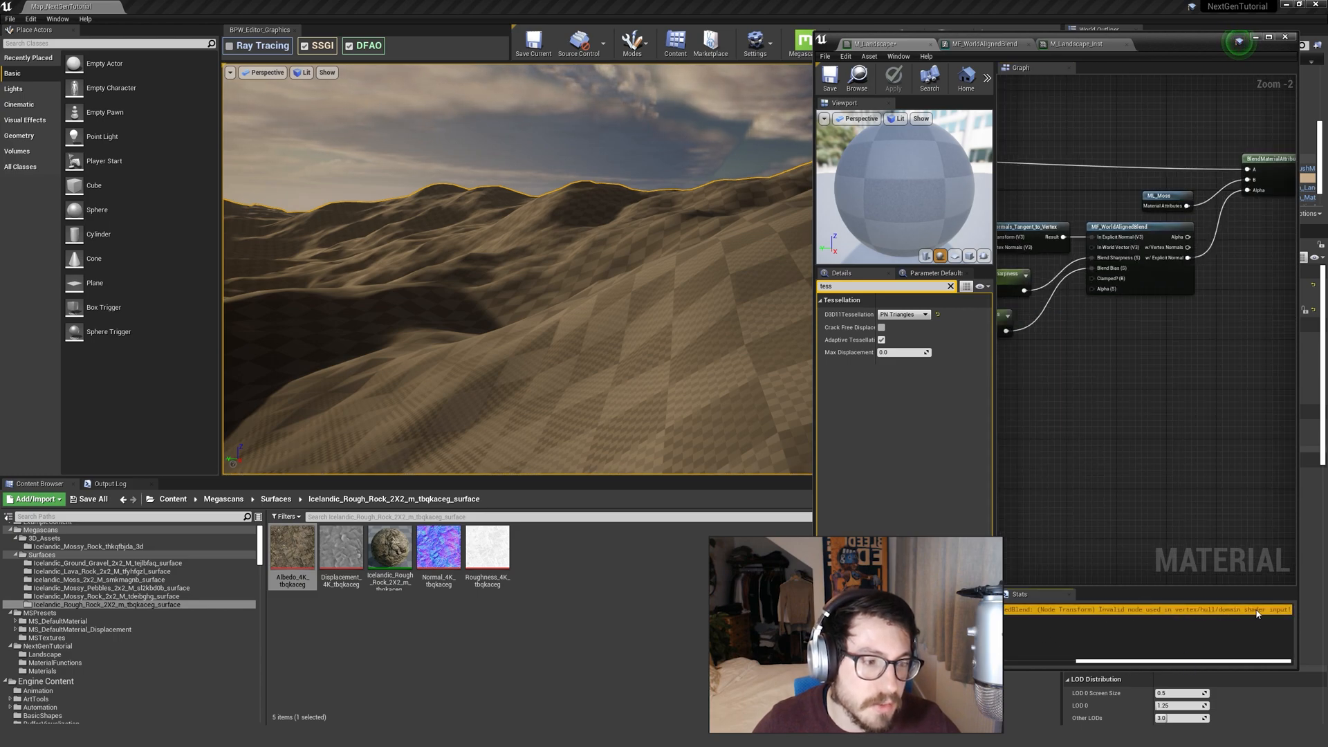
pyautogui.moveTo(1129, 413); pyautogui.dragTo(1155, 467, button='right')
pyautogui.scroll(2, 1187, 373)
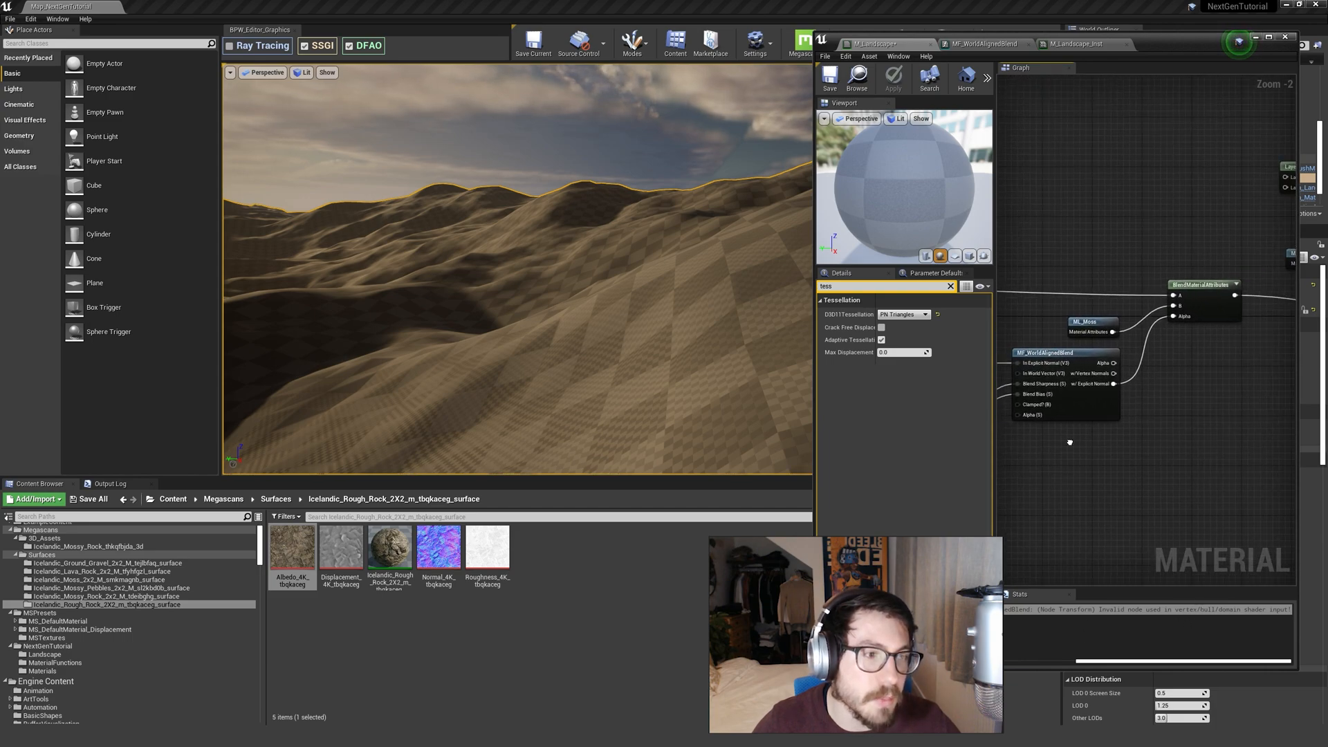
pyautogui.moveTo(1091, 372); pyautogui.dragTo(1151, 414, button='right')
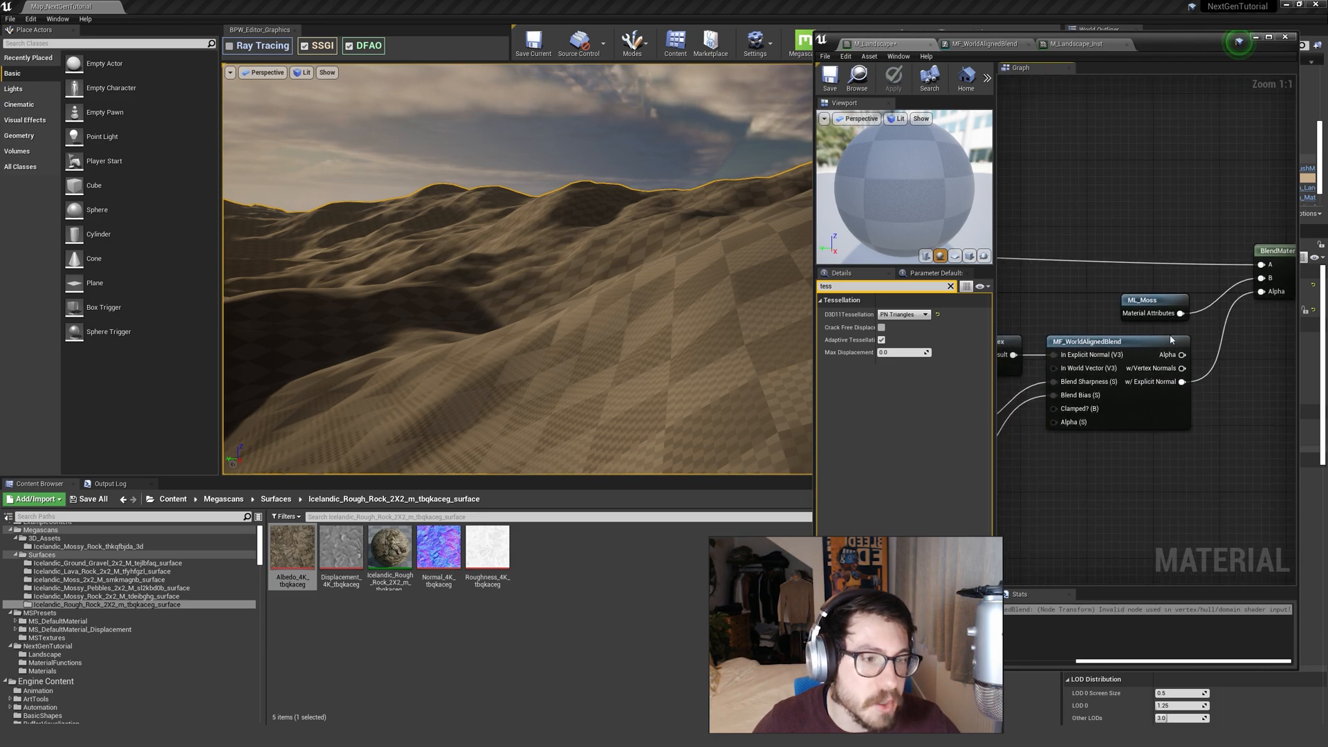
pyautogui.keyDown('ctrl'); pyautogui.moveTo(1183, 382); pyautogui.dragTo(1183, 369); pyautogui.keyUp('ctrl')
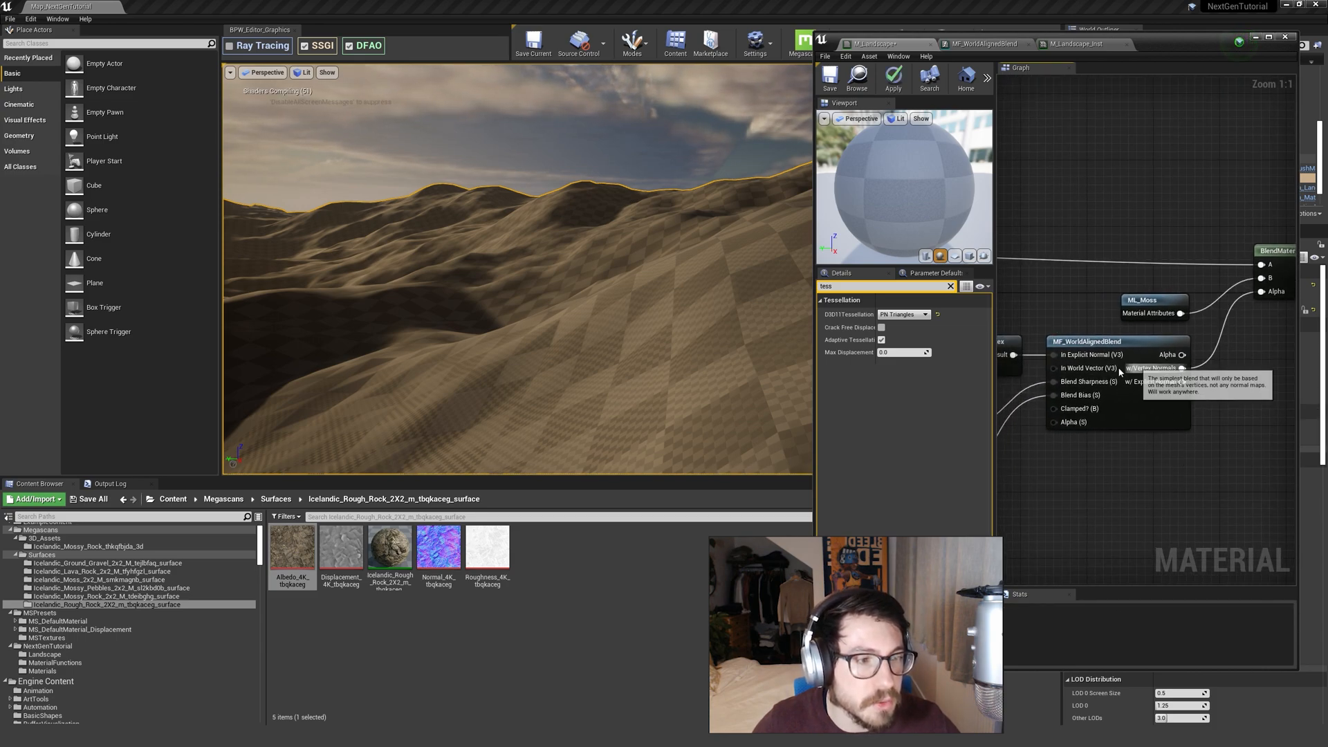
# Open the MF_WorldAlignedBlend function and examine how its Vertex section uses VertexNormalWS and BlendAngleCorrectedNormals.
pyautogui.doubleClick(1148, 422)
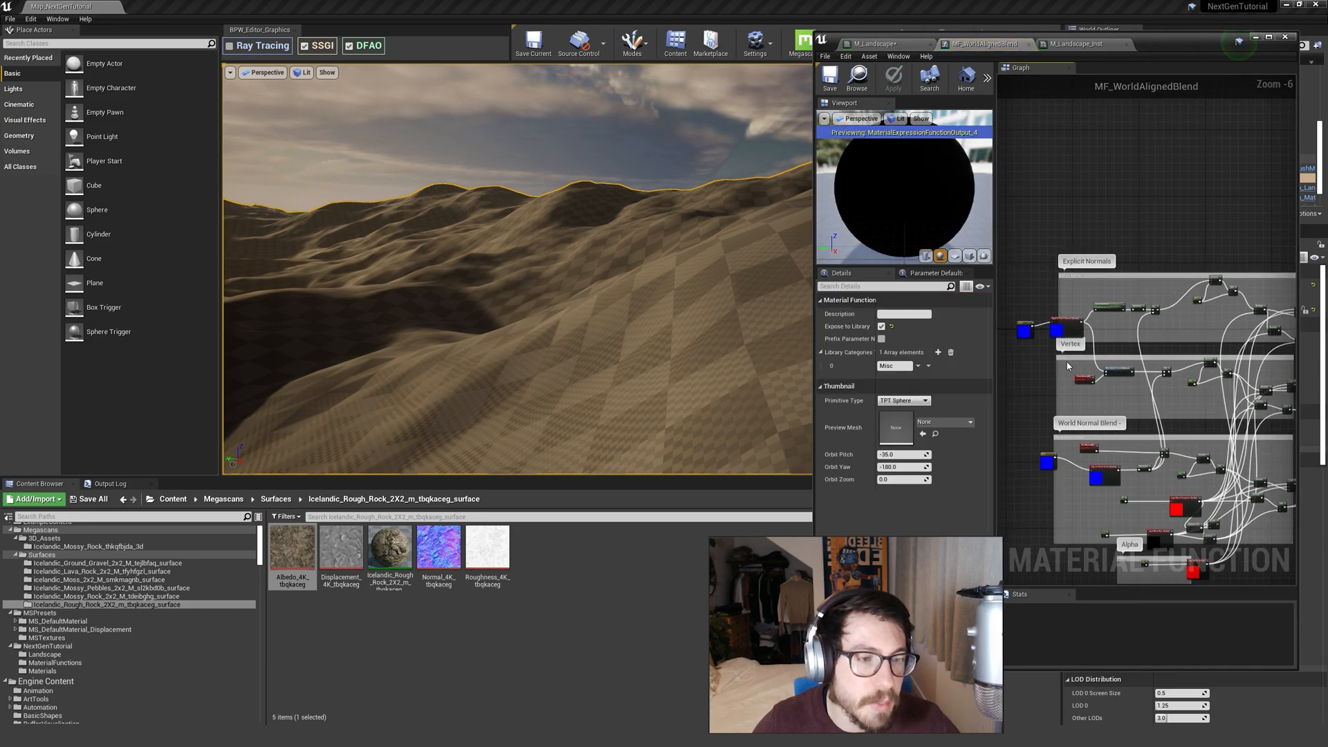
pyautogui.scroll(5, 1102, 378)
pyautogui.moveTo(1041, 366); pyautogui.dragTo(1202, 430)
pyautogui.scroll(-2, 1201, 430)
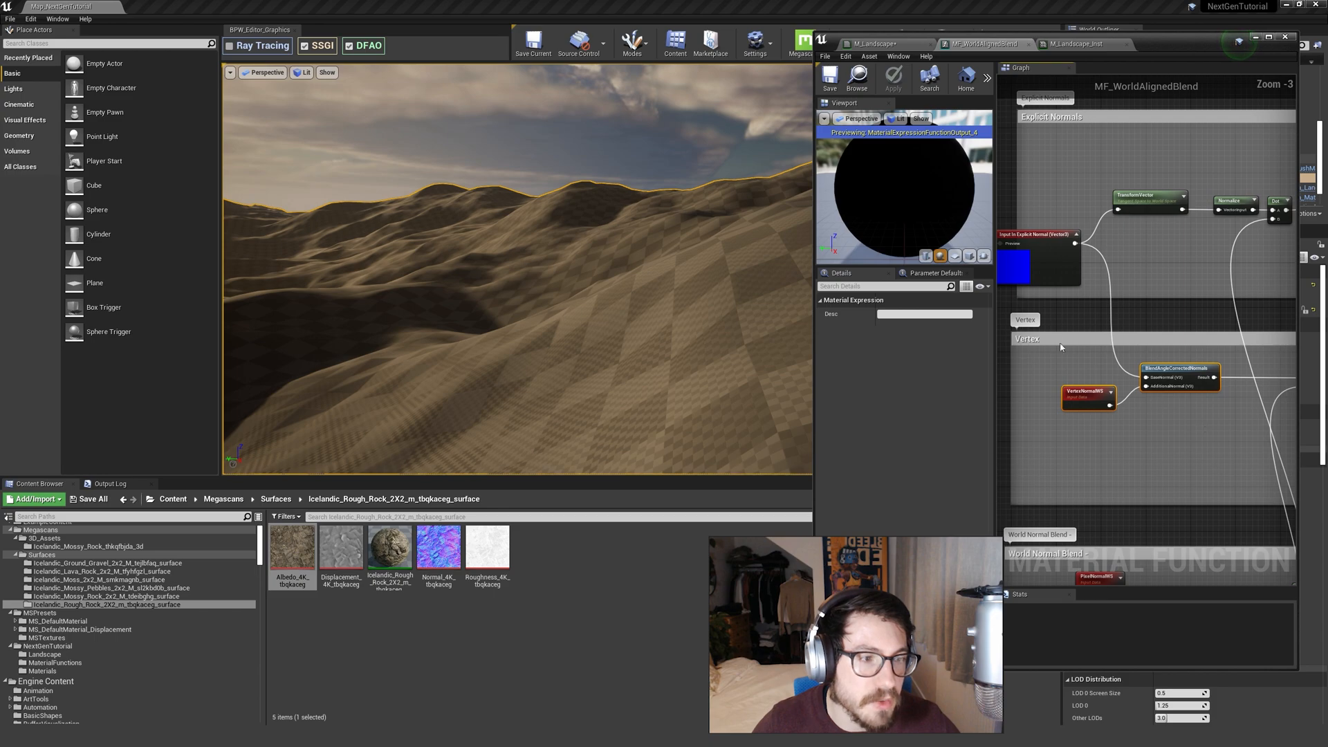
pyautogui.scroll(-2, 1166, 414)
pyautogui.moveTo(1175, 419); pyautogui.dragTo(1019, 367, button='right')
pyautogui.moveTo(1236, 415); pyautogui.dragTo(1296, 439, button='right')
# Return to M_Landscape and apply the material with the vertex-normal blend.
pyautogui.click(875, 44)
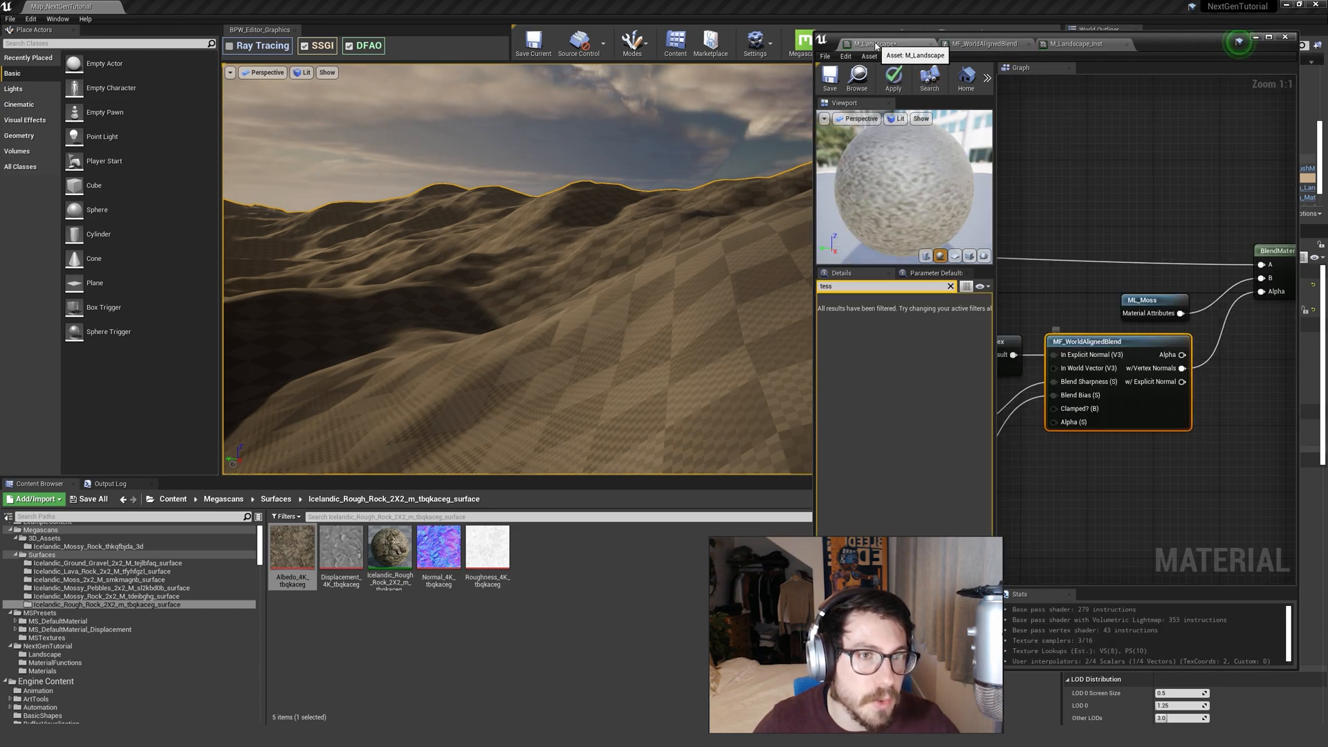
pyautogui.click(1100, 489)
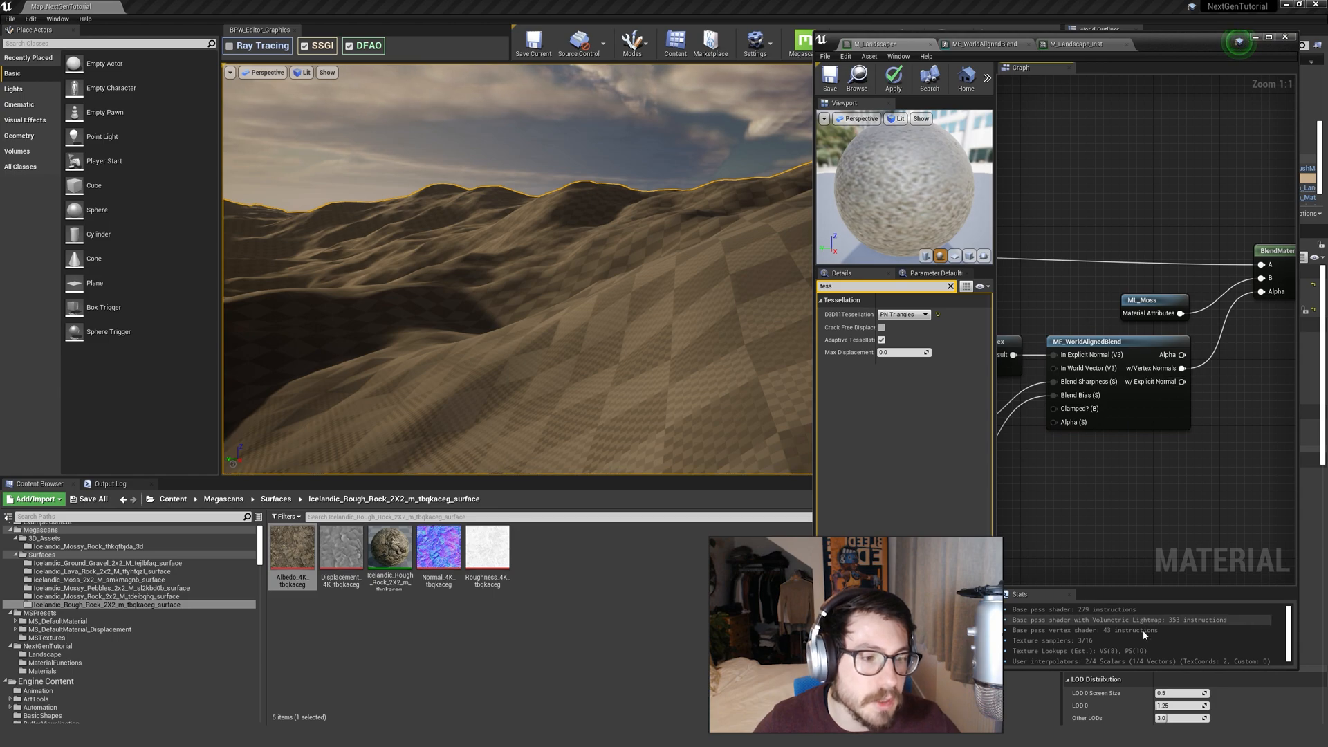
pyautogui.click(894, 78)
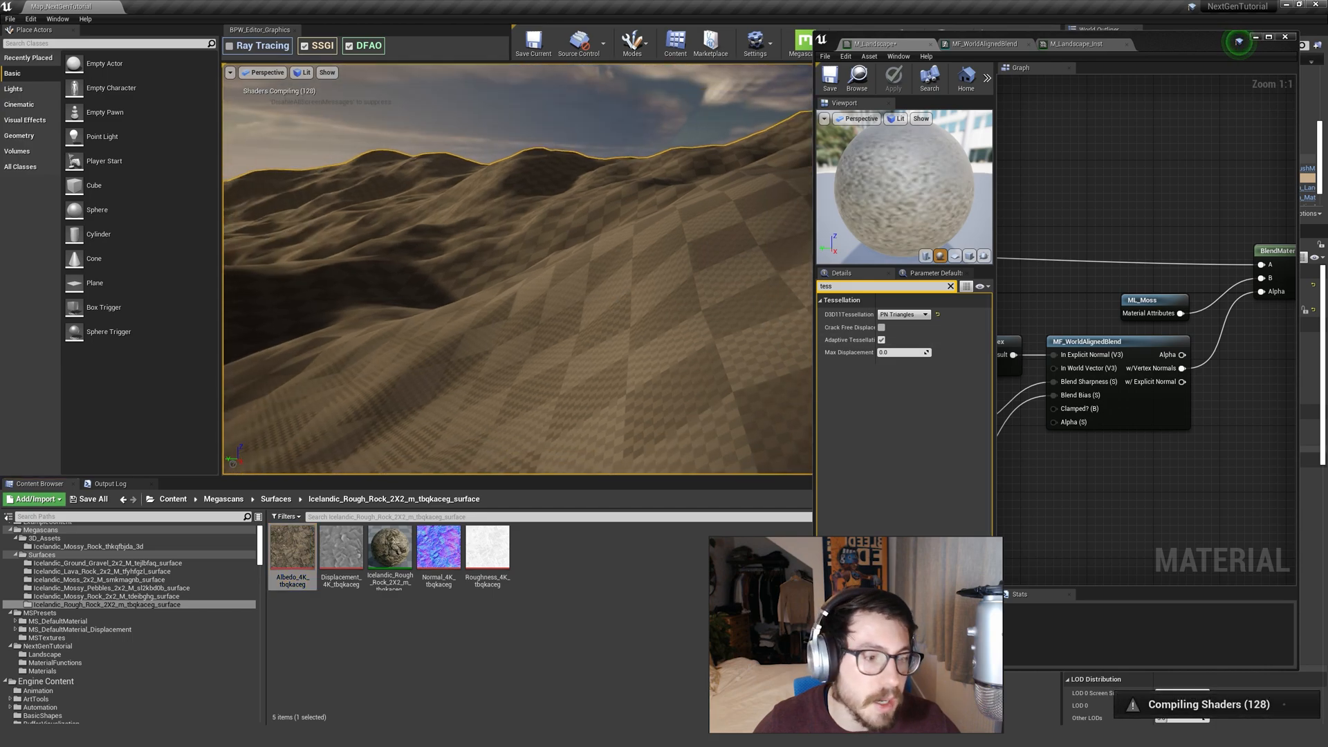
# Examine the rock and moss blend on the tessellated slopes up close and return to the M_Landscape_Inst parameters.
pyautogui.moveTo(658, 334); pyautogui.dragTo(649, 342, button='right')
pyautogui.press('w')
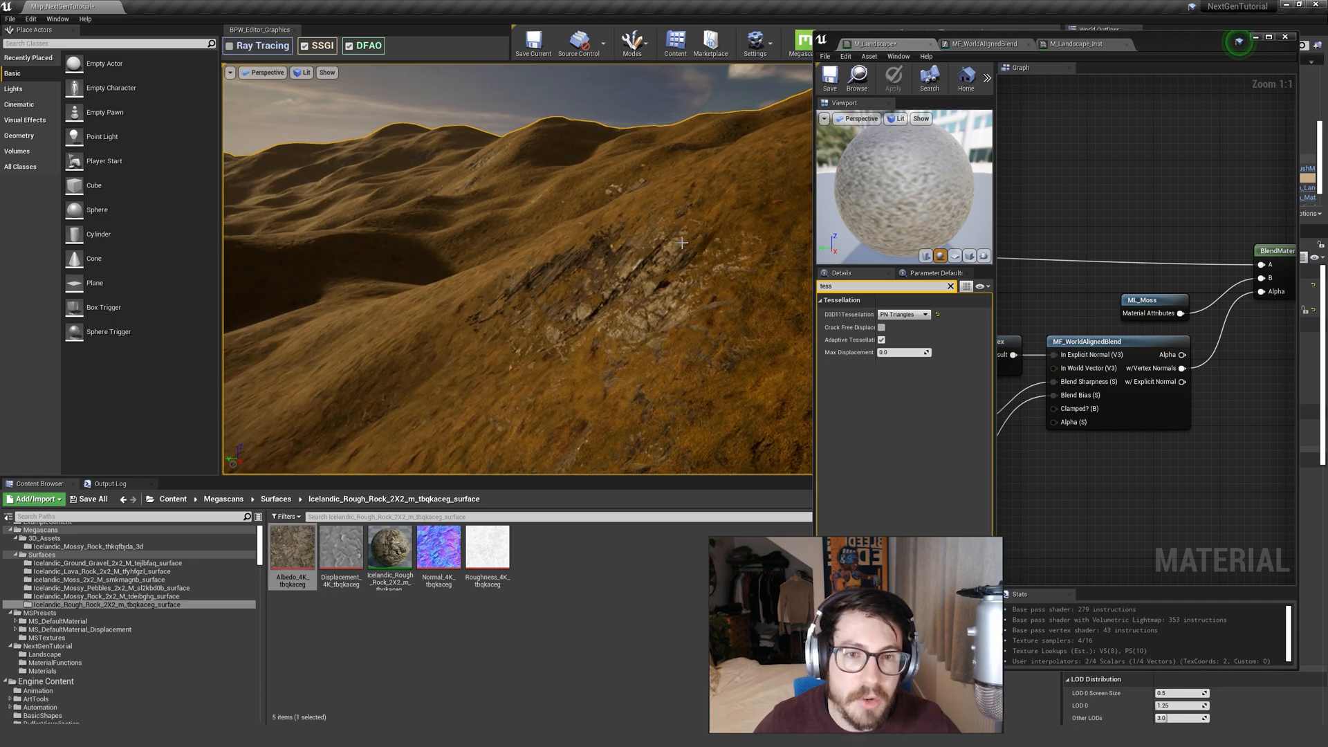
pyautogui.click(640, 57)
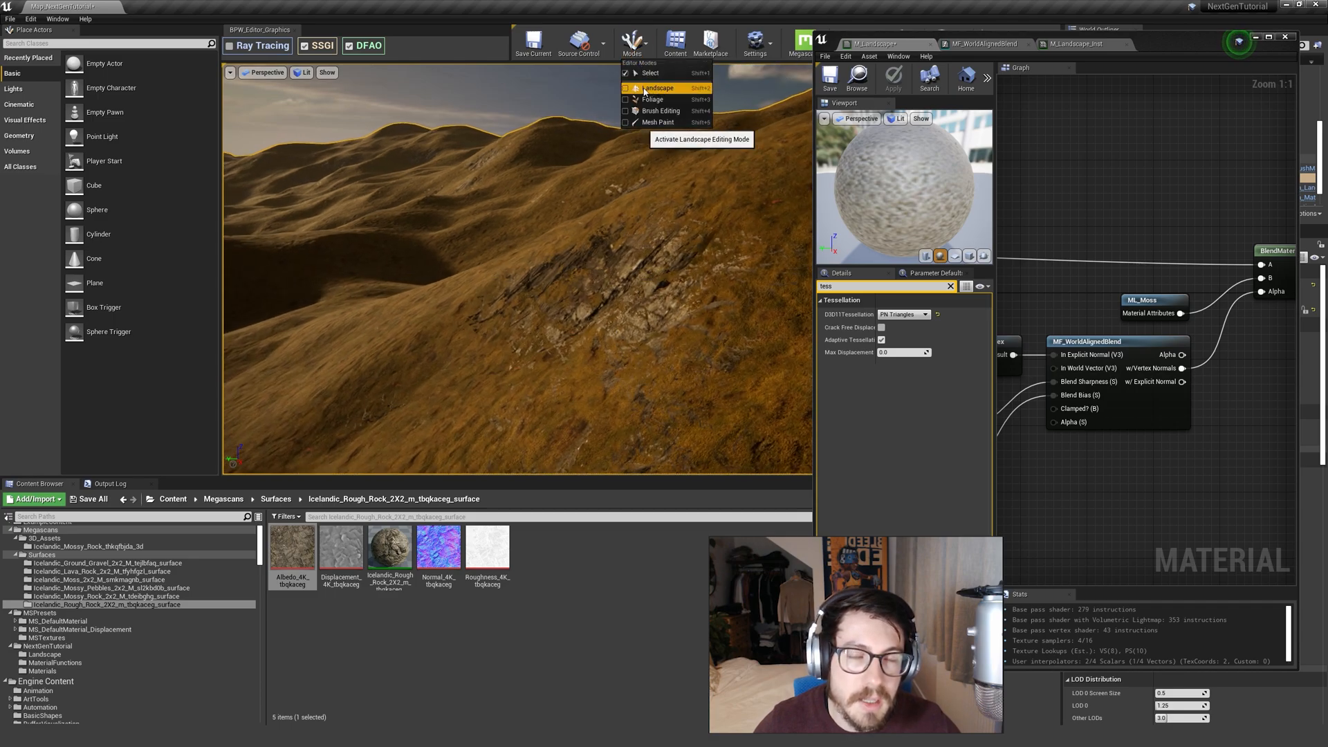
pyautogui.press('w')
pyautogui.moveTo(652, 288); pyautogui.dragTo(653, 288, button='right')
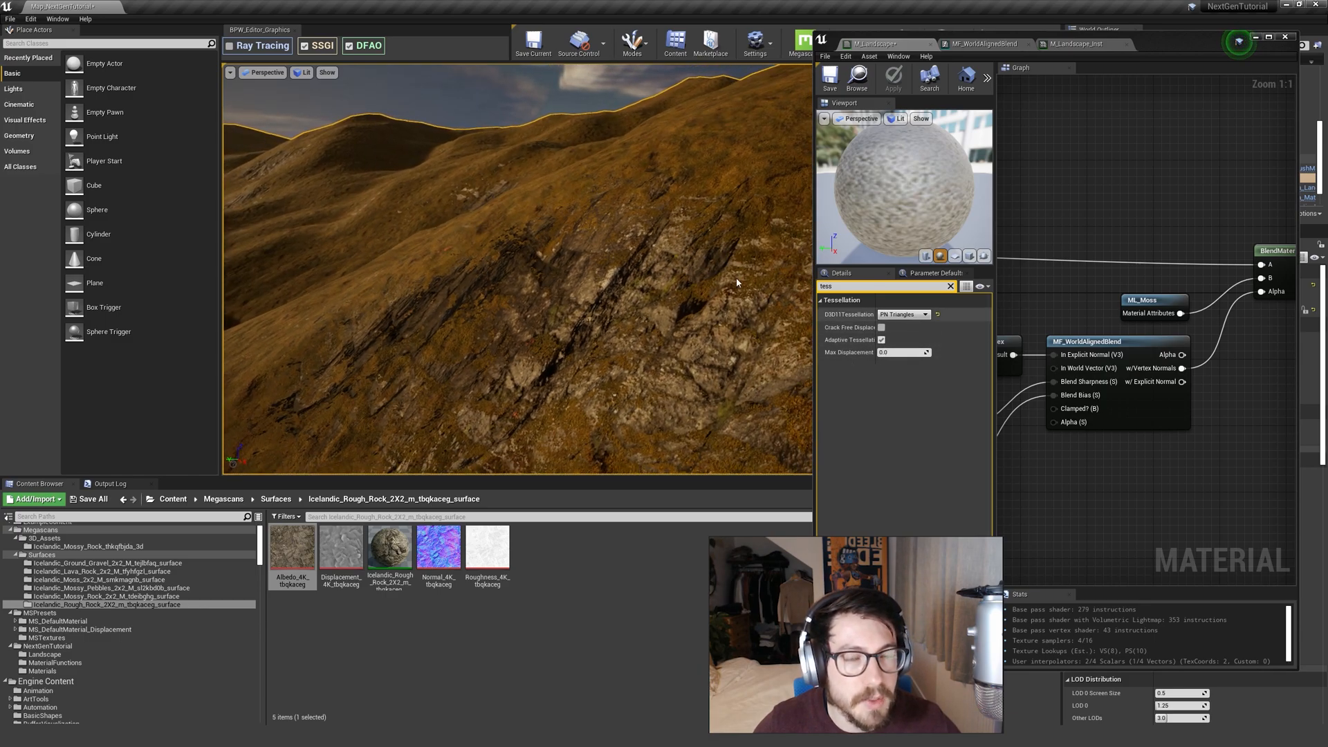
pyautogui.click(647, 44)
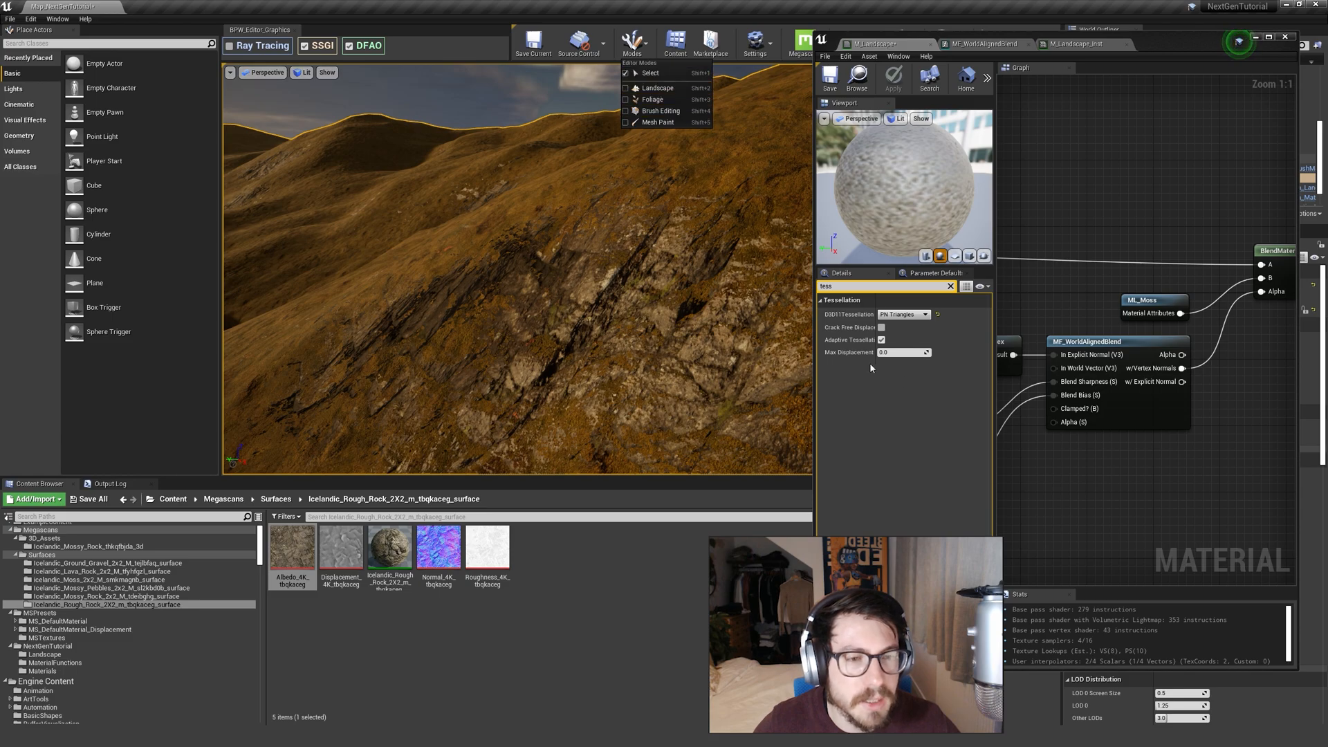
pyautogui.moveTo(619, 287); pyautogui.dragTo(543, 278, button='right')
pyautogui.press('w')
pyautogui.press('s')
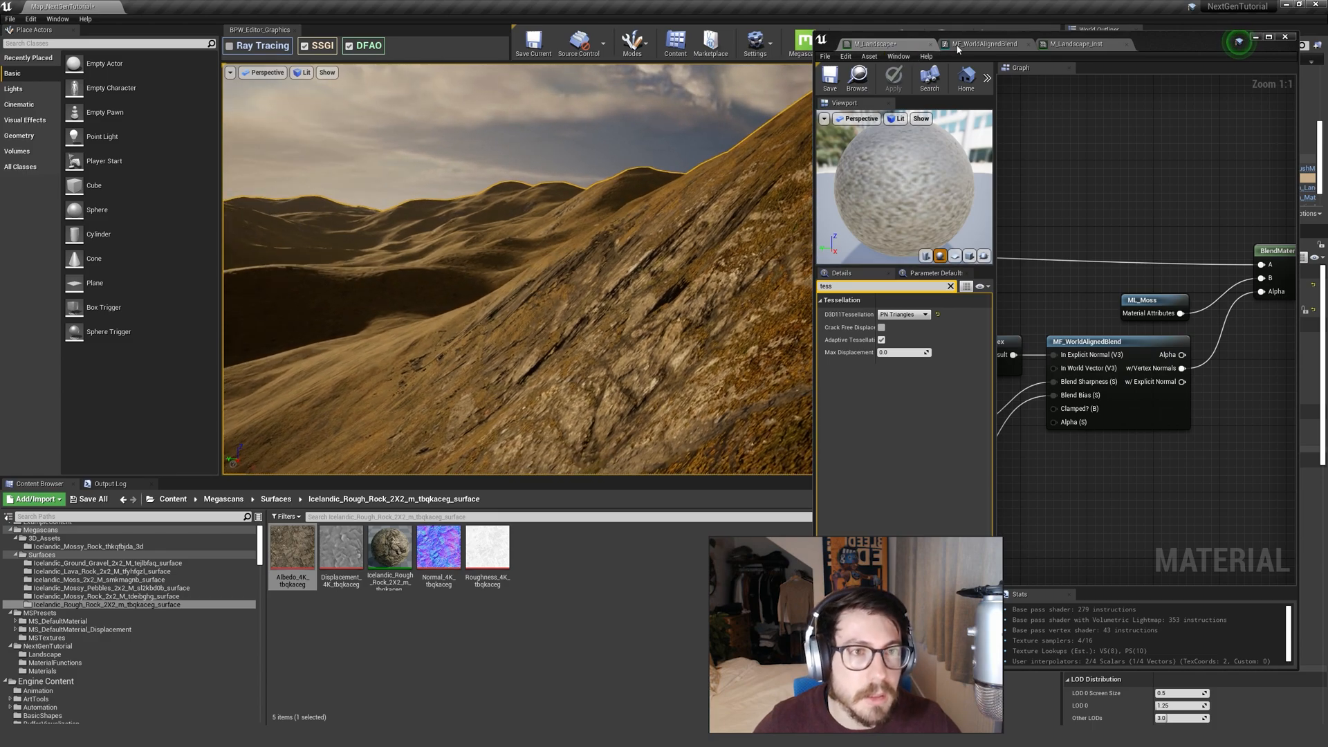
pyautogui.click(1073, 43)
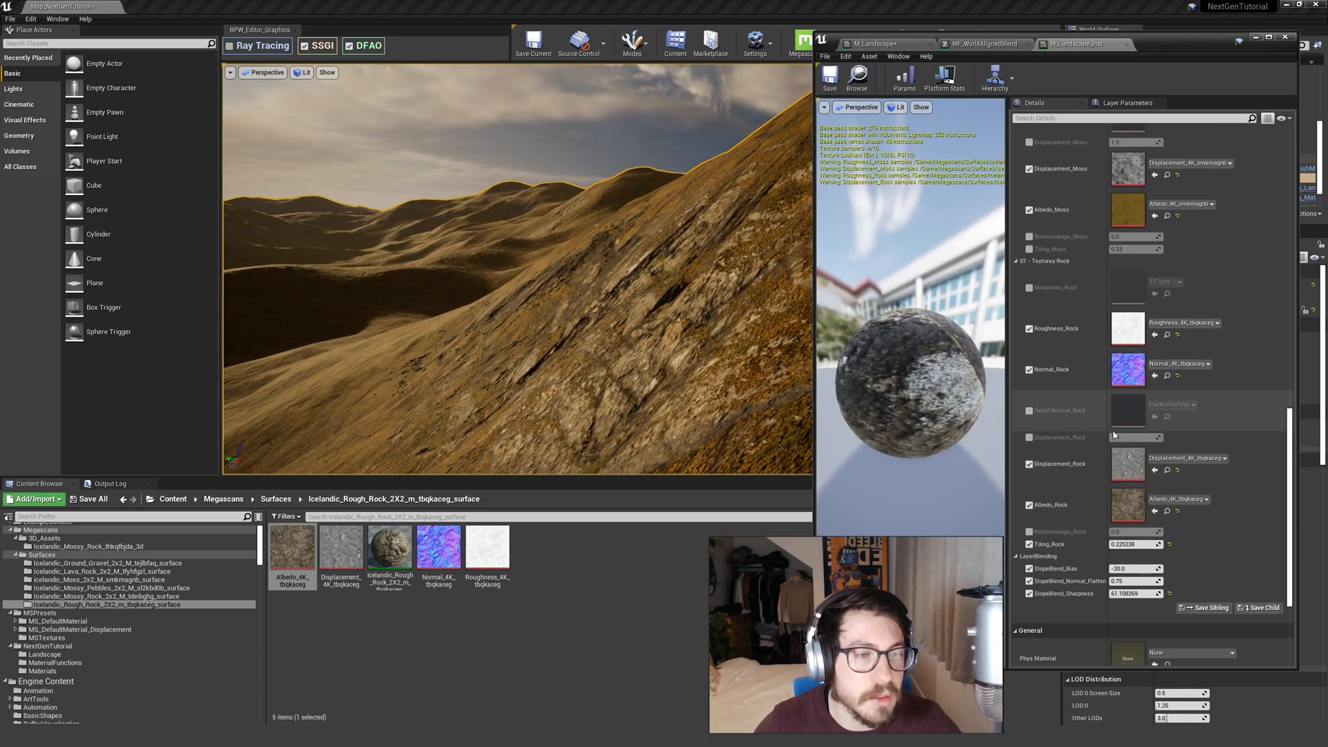
# Set the Distance Fade under Tessellation Controls of M_Landscape_Inst to 3000.
pyautogui.scroll(5, 1125, 414)
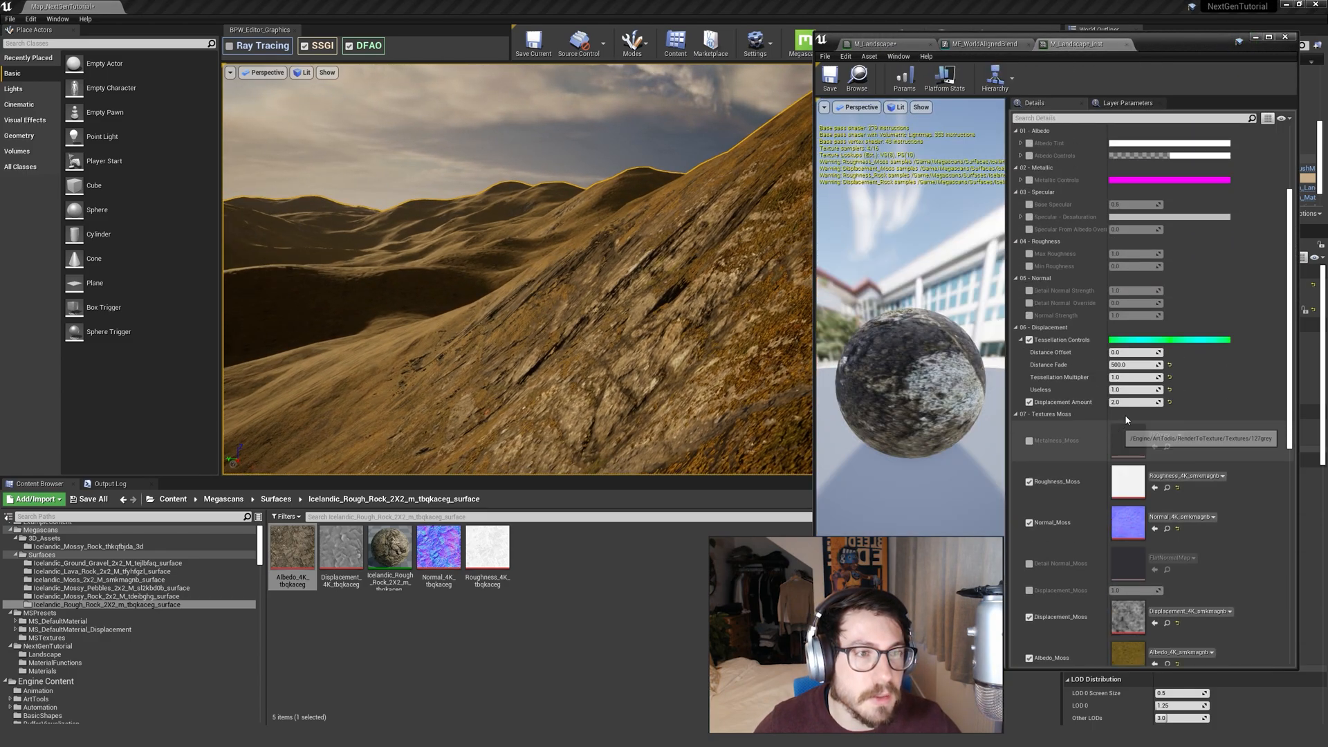
pyautogui.click(1124, 365)
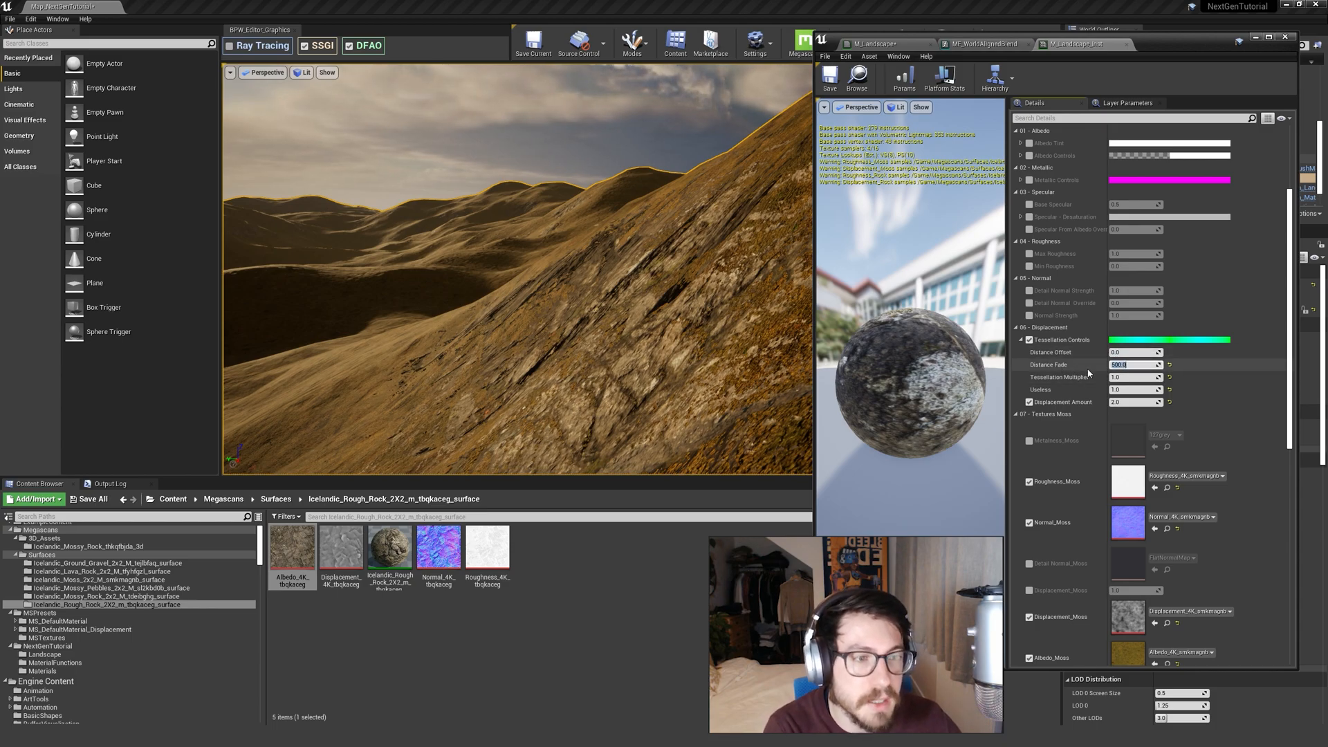
pyautogui.write('300')
pyautogui.press('Return')
pyautogui.moveTo(579, 285); pyautogui.dragTo(580, 310, button='right')
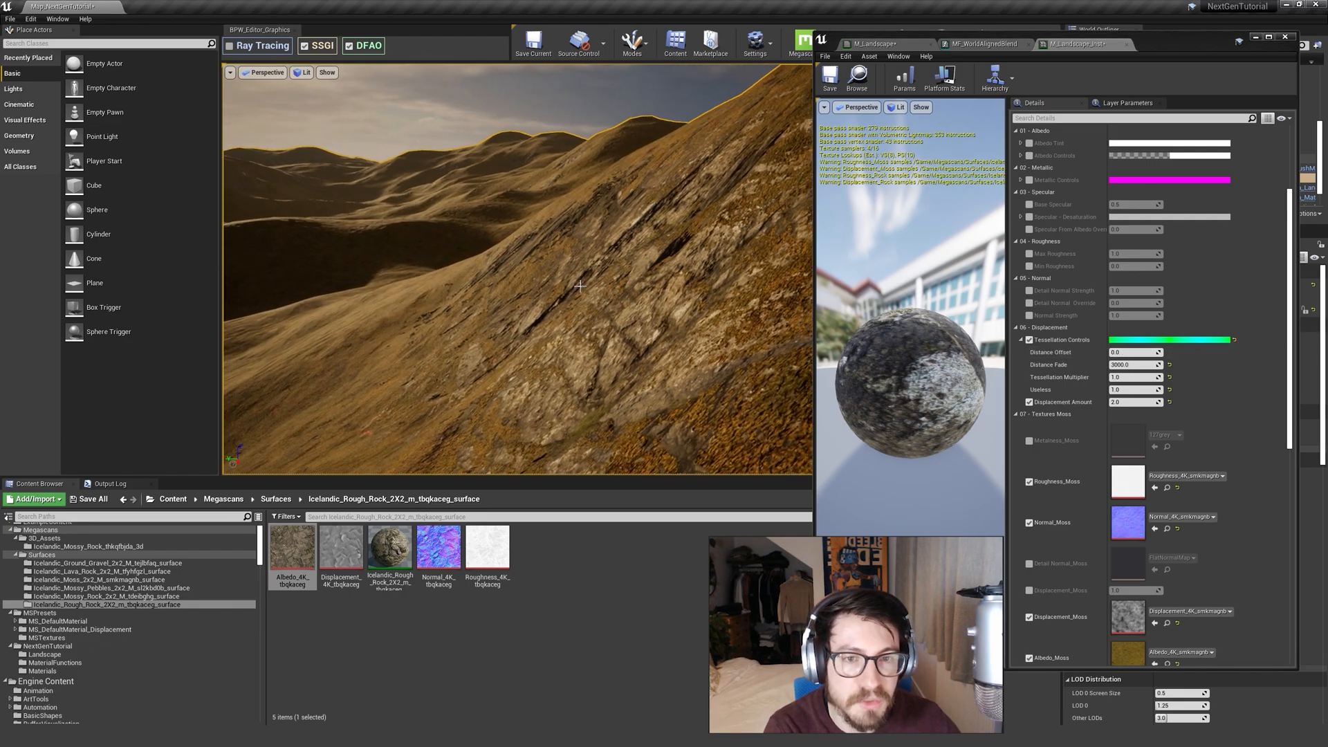
# Show the landscape in Brush Wireframe and look at the tessellation density across the slope.
pyautogui.click(303, 72)
pyautogui.click(328, 116)
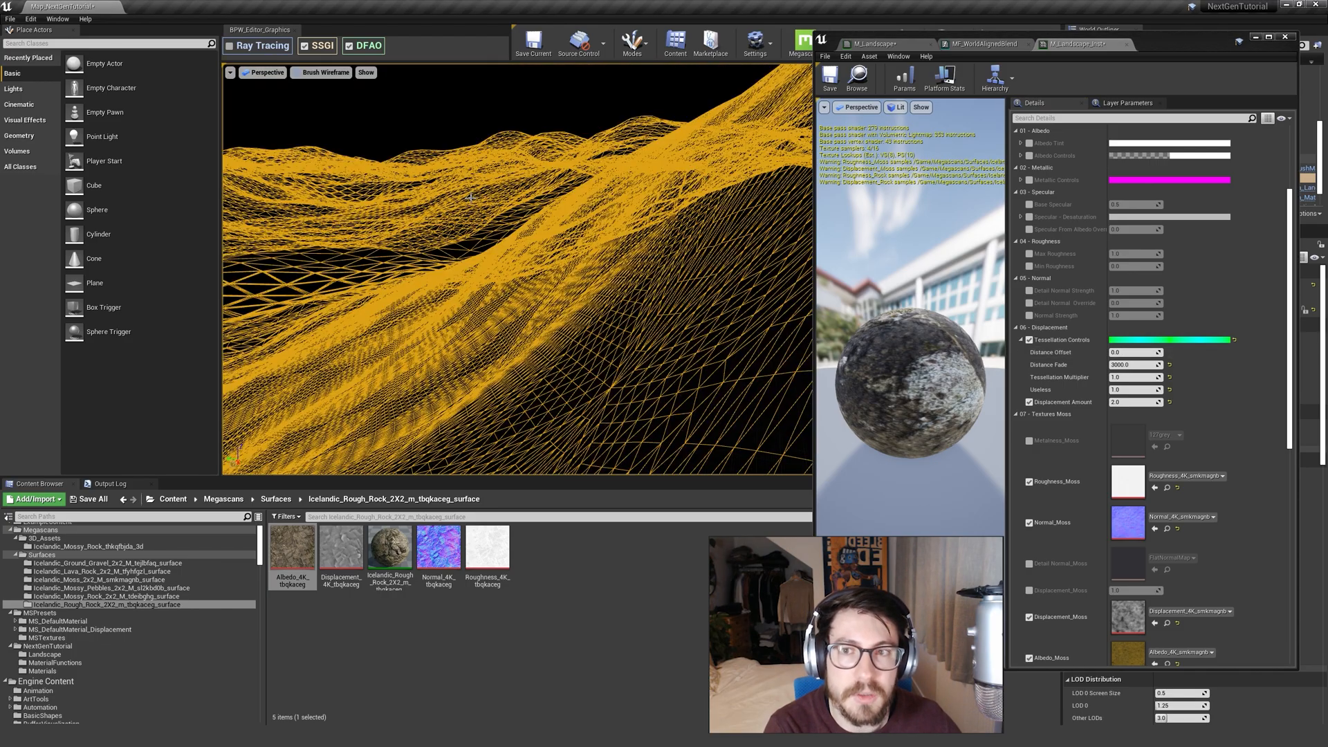
pyautogui.moveTo(517, 270); pyautogui.dragTo(487, 248, button='right')
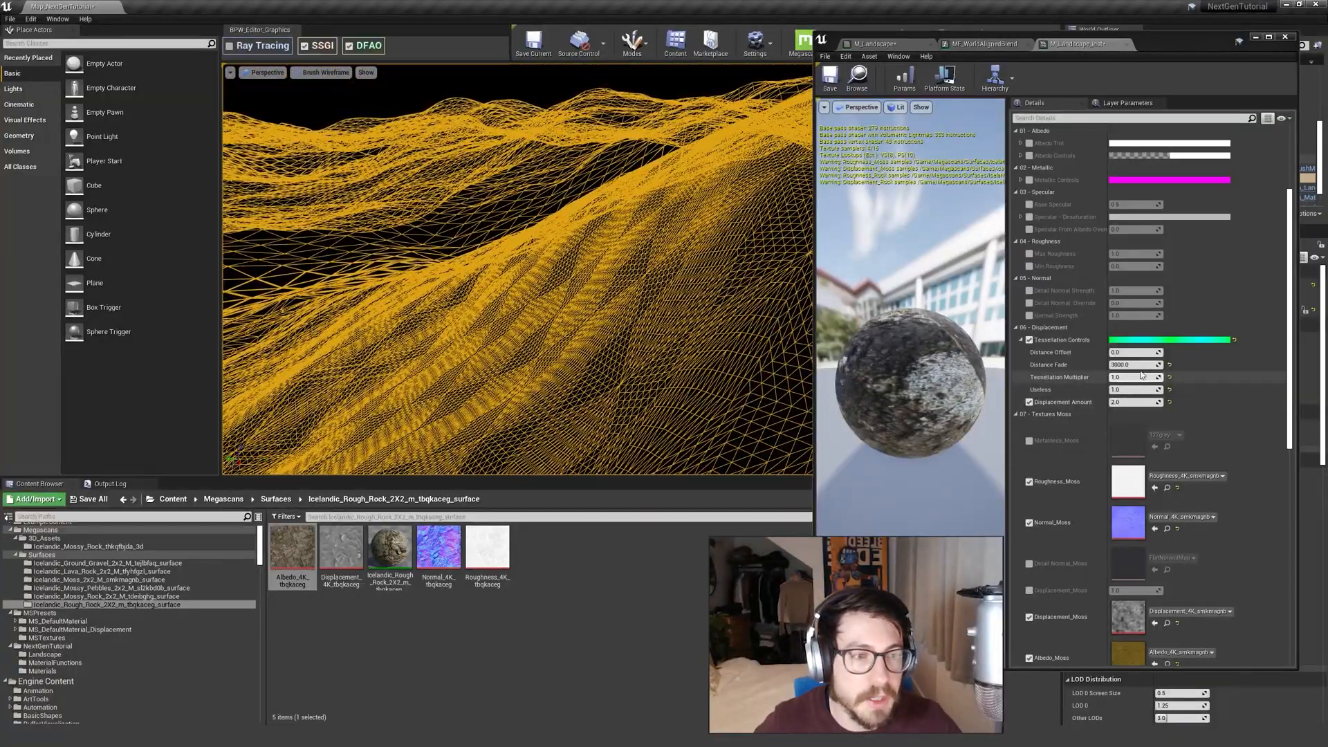
# Compare the tessellation at Distance Fade values of 0, 300 and about 1525, and set Distance Fade back to 3000.
pyautogui.write('0')
pyautogui.press('Return')
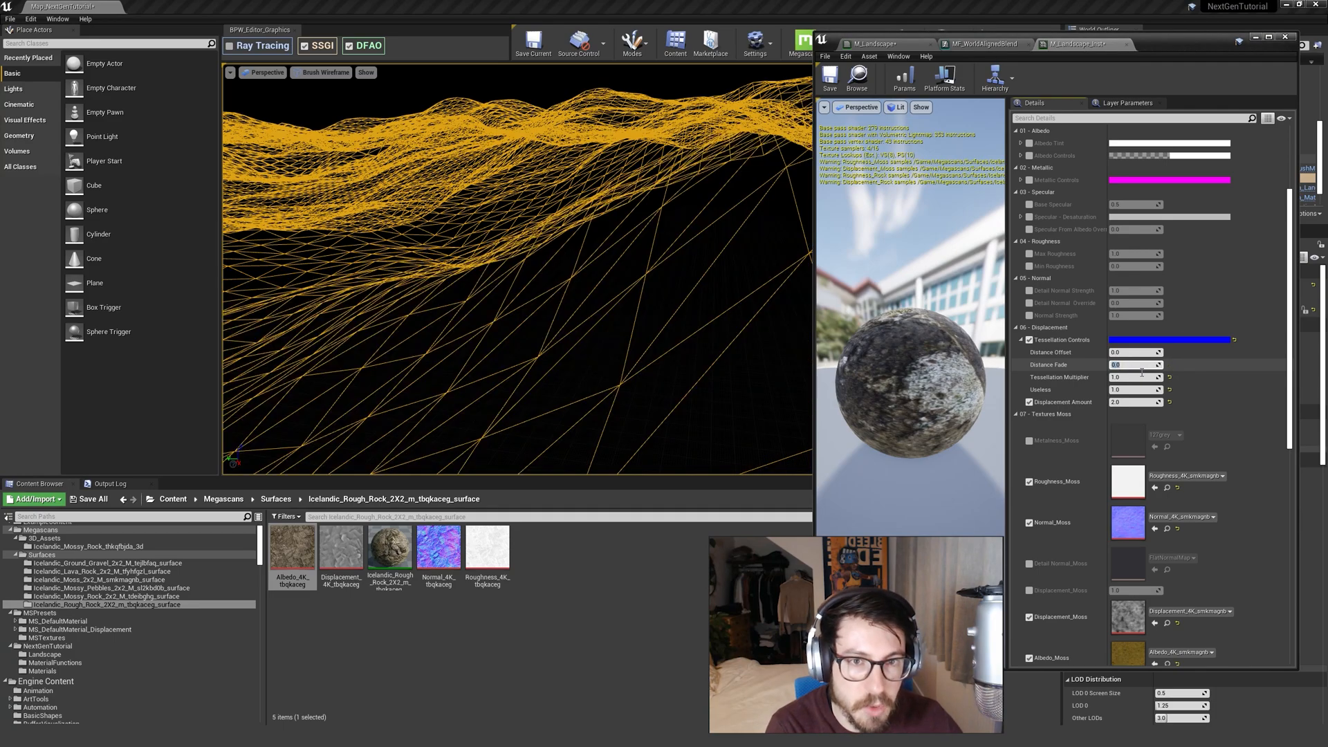
pyautogui.write('300')
pyautogui.press('Return')
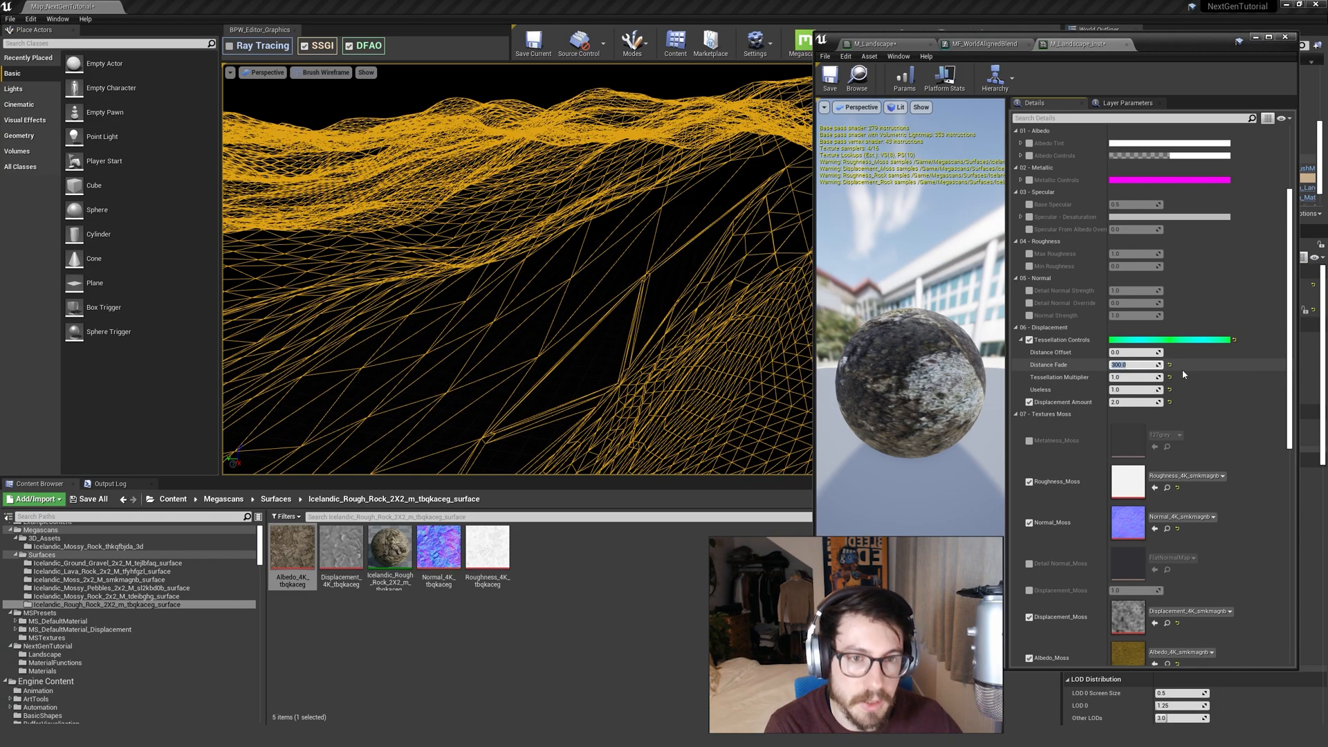
pyautogui.moveTo(1137, 372); pyautogui.dragTo(1207, 372)
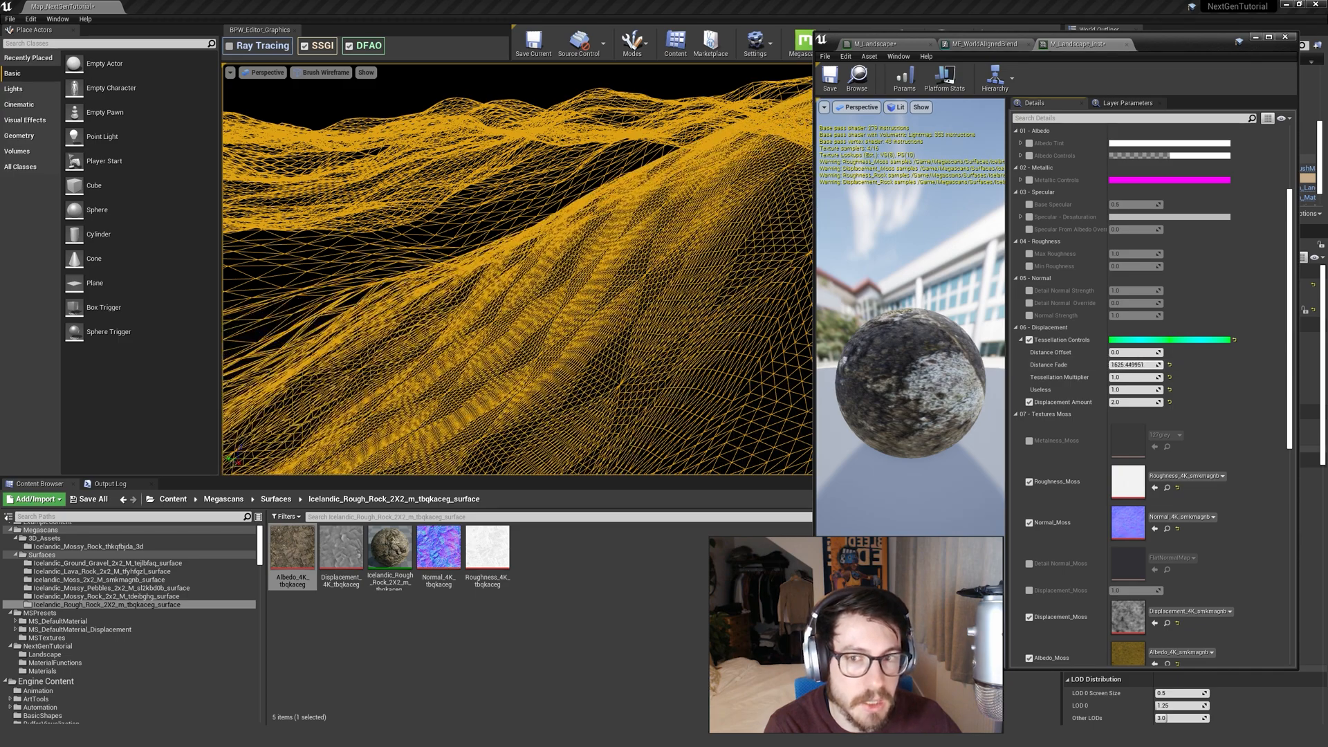
pyautogui.write('3000')
pyautogui.press('Return')
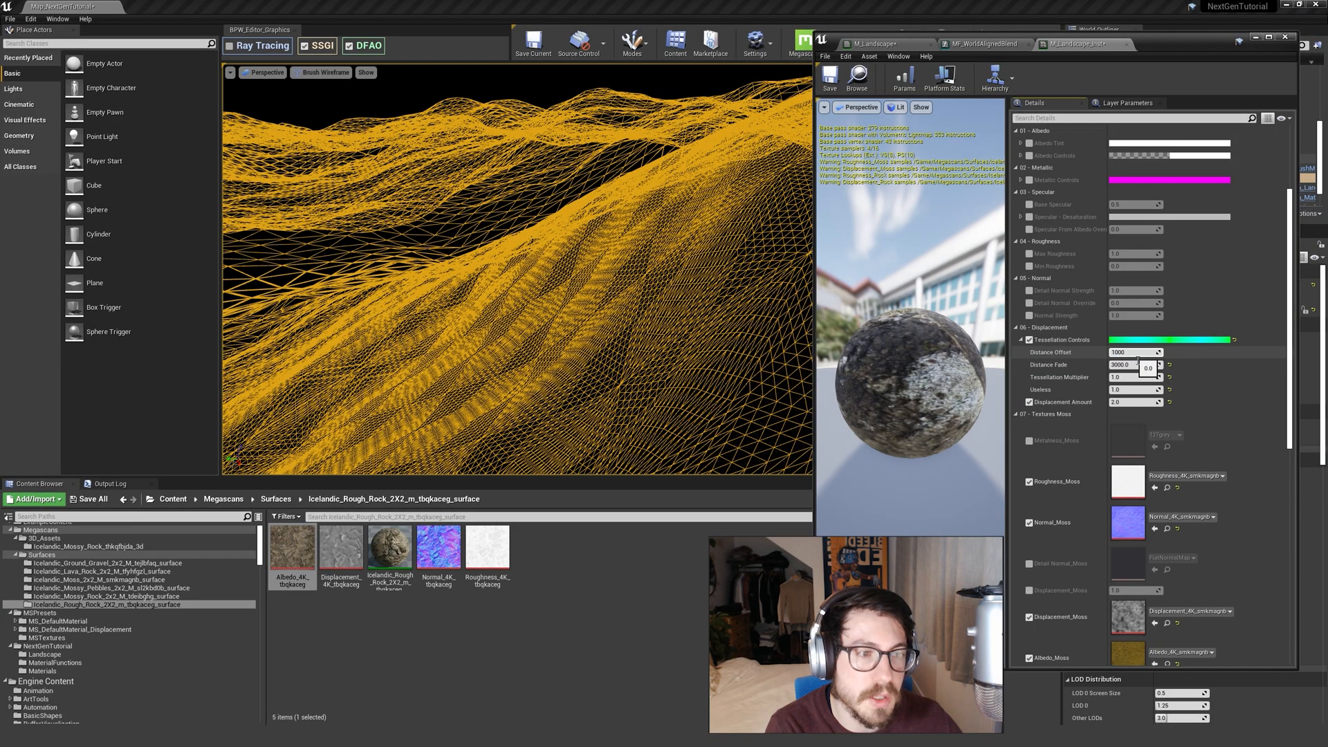
# Set the tessellation Distance Offset to 1000, check it on the wireframe slope, and return the viewport to Lit.
pyautogui.press('Return')
pyautogui.moveTo(609, 292); pyautogui.dragTo(457, 339, button='right')
pyautogui.moveTo(665, 264); pyautogui.dragTo(589, 228, button='right')
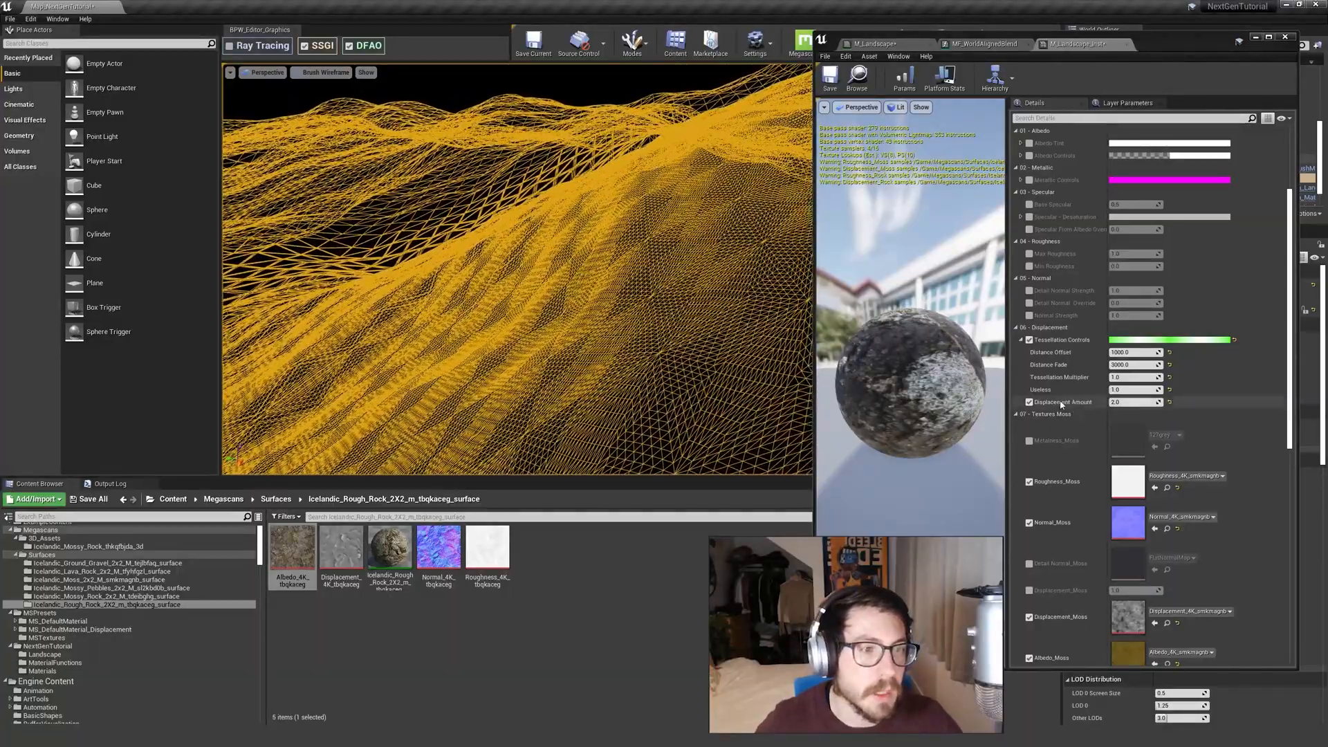
pyautogui.click(311, 72)
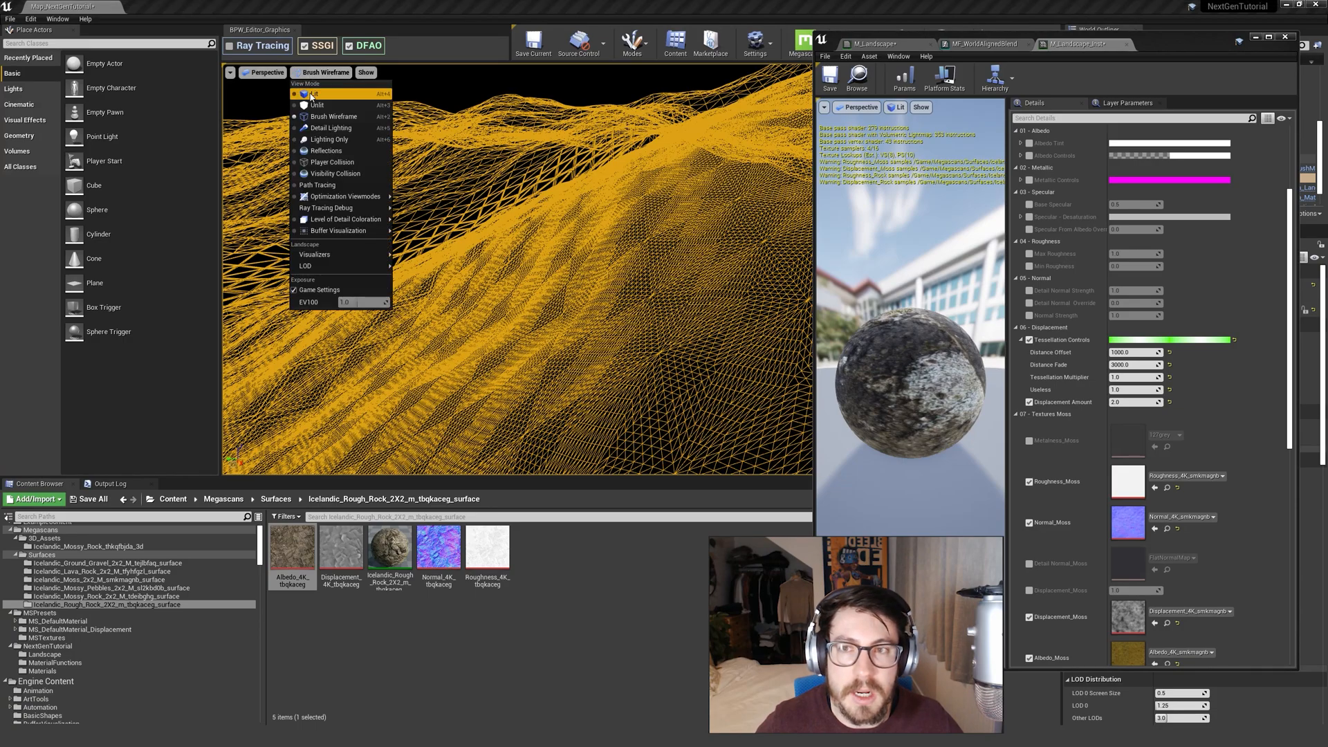
pyautogui.click(318, 94)
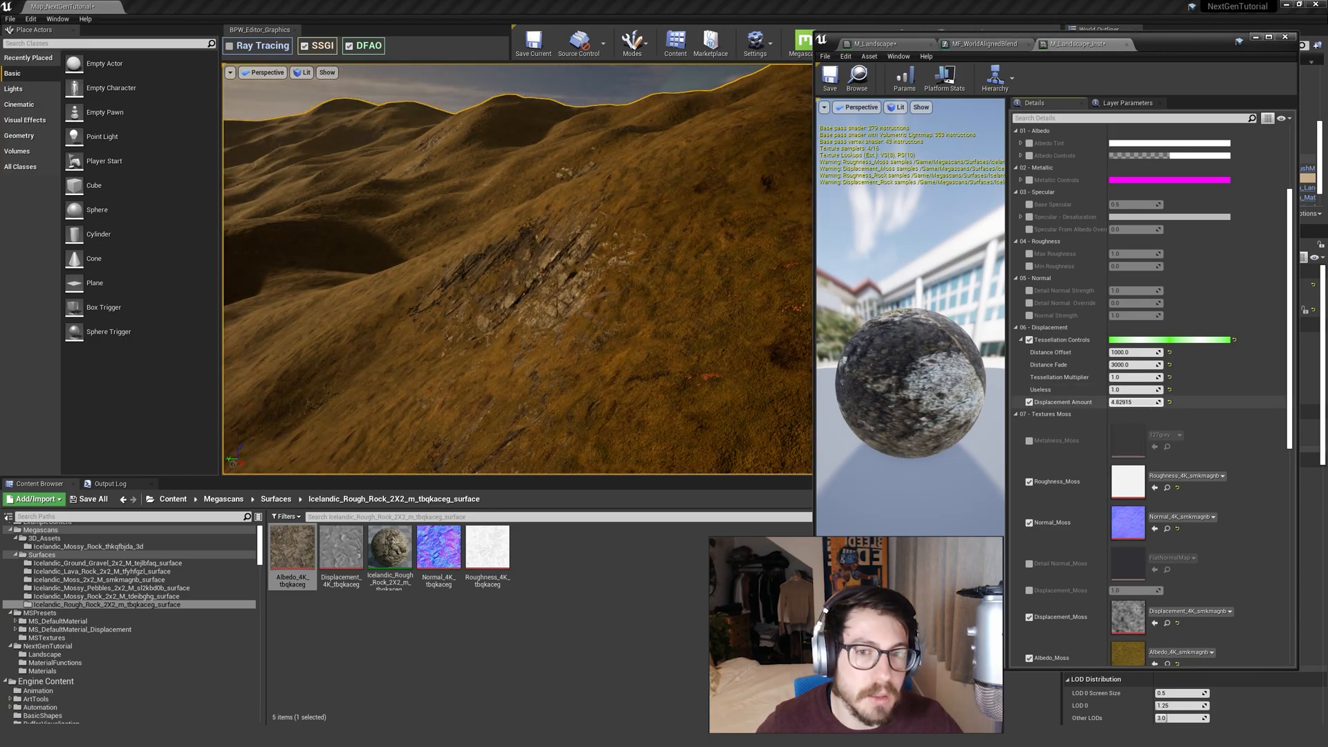
# Increase the Displacement Amount to about 4.8 and look at the displaced rock slope up close.
pyautogui.moveTo(1134, 405); pyautogui.dragTo(1138, 407)
pyautogui.moveTo(588, 263)
pyautogui.mouseDown(button='right')
pyautogui.moveTo(589, 287)
pyautogui.moveTo(633, 256)
pyautogui.moveTo(561, 275)
pyautogui.moveTo(576, 274)
pyautogui.mouseUp(button='right')
pyautogui.press('w')
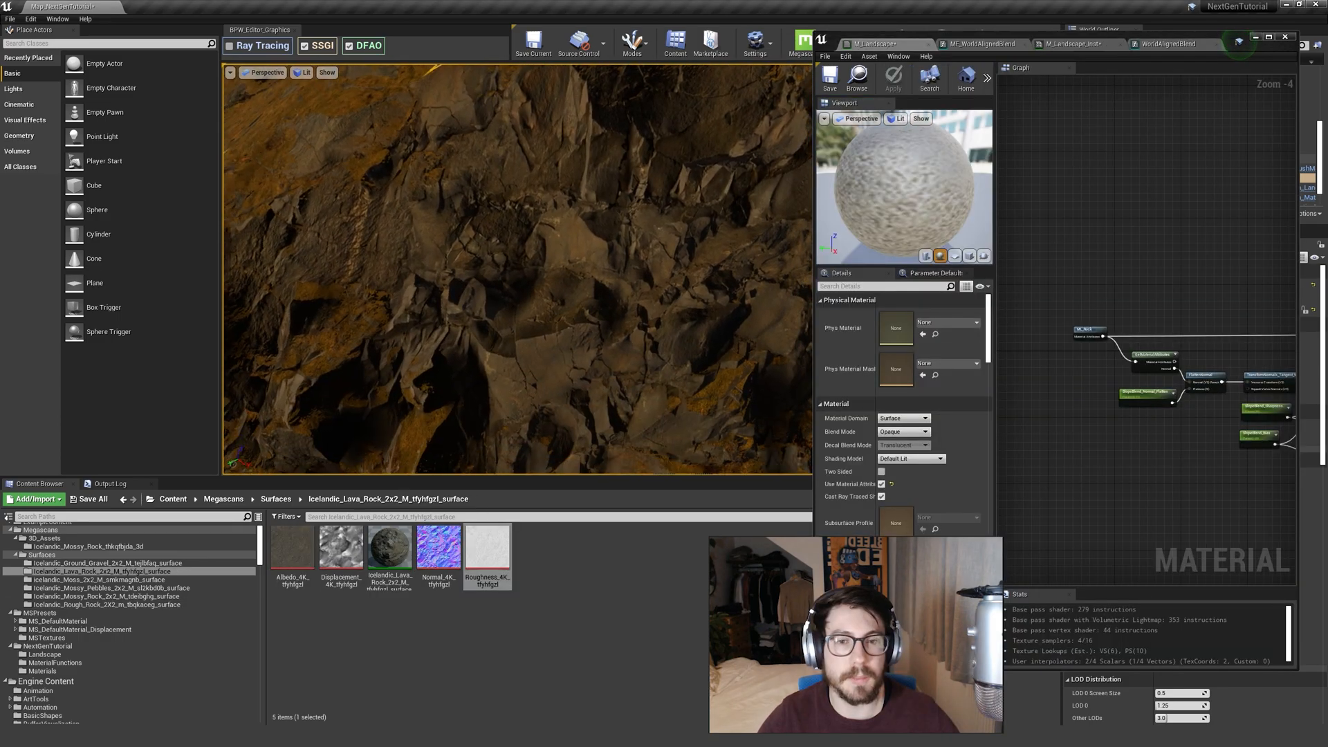
pyautogui.moveTo(720, 298); pyautogui.dragTo(768, 308, button='right')
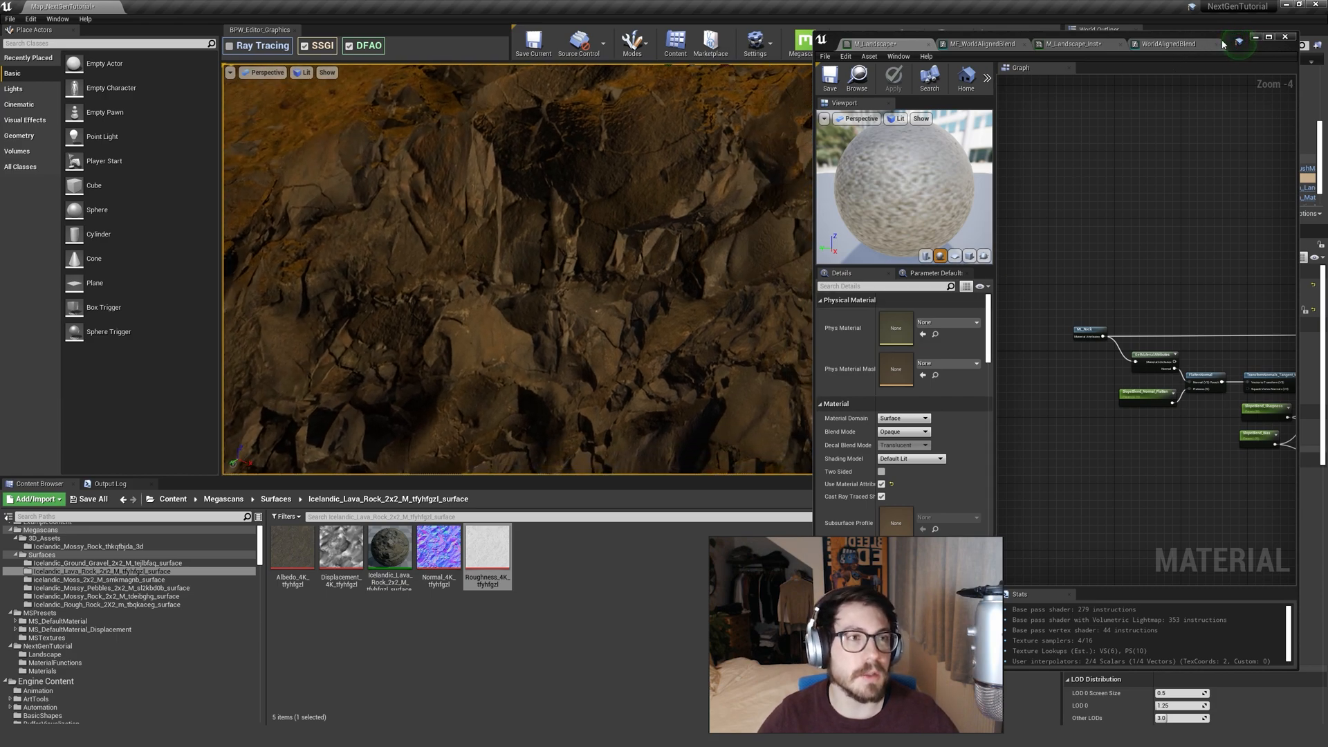
# Maximize the M_Landscape material editor and check which material function the lower WorldAlignedBlend node uses.
pyautogui.click(1269, 37)
pyautogui.scroll(1, 1014, 225)
pyautogui.scroll(3, 790, 407)
pyautogui.moveTo(745, 440); pyautogui.dragTo(680, 432, button='right')
pyautogui.moveTo(1001, 466); pyautogui.dragTo(997, 462)
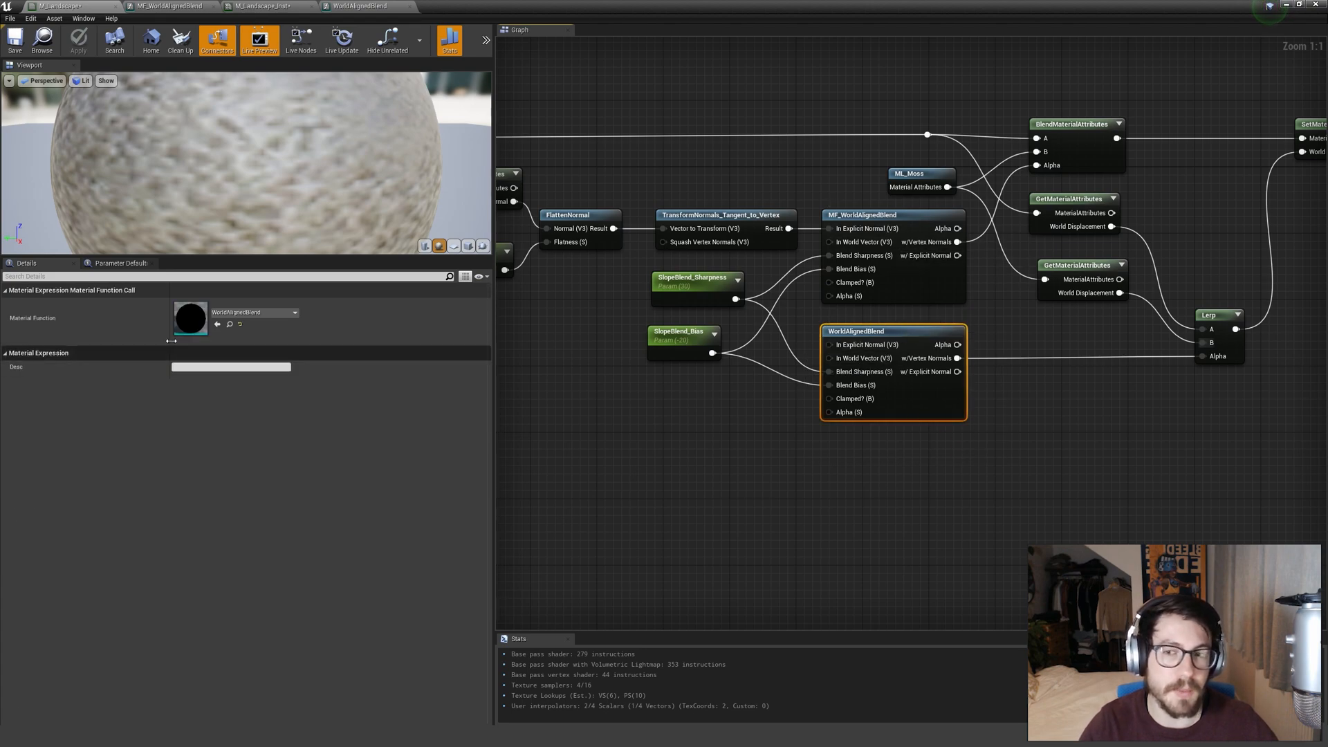
pyautogui.click(255, 312)
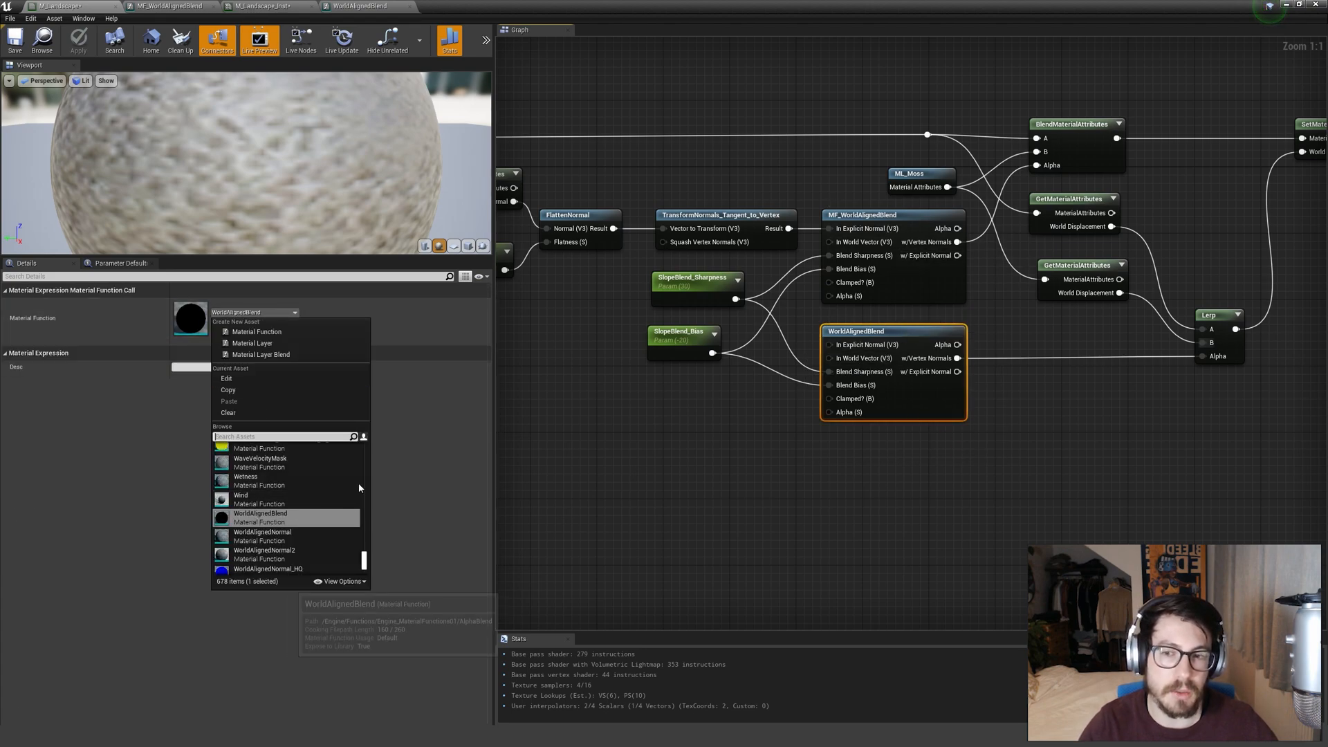
pyautogui.click(787, 442)
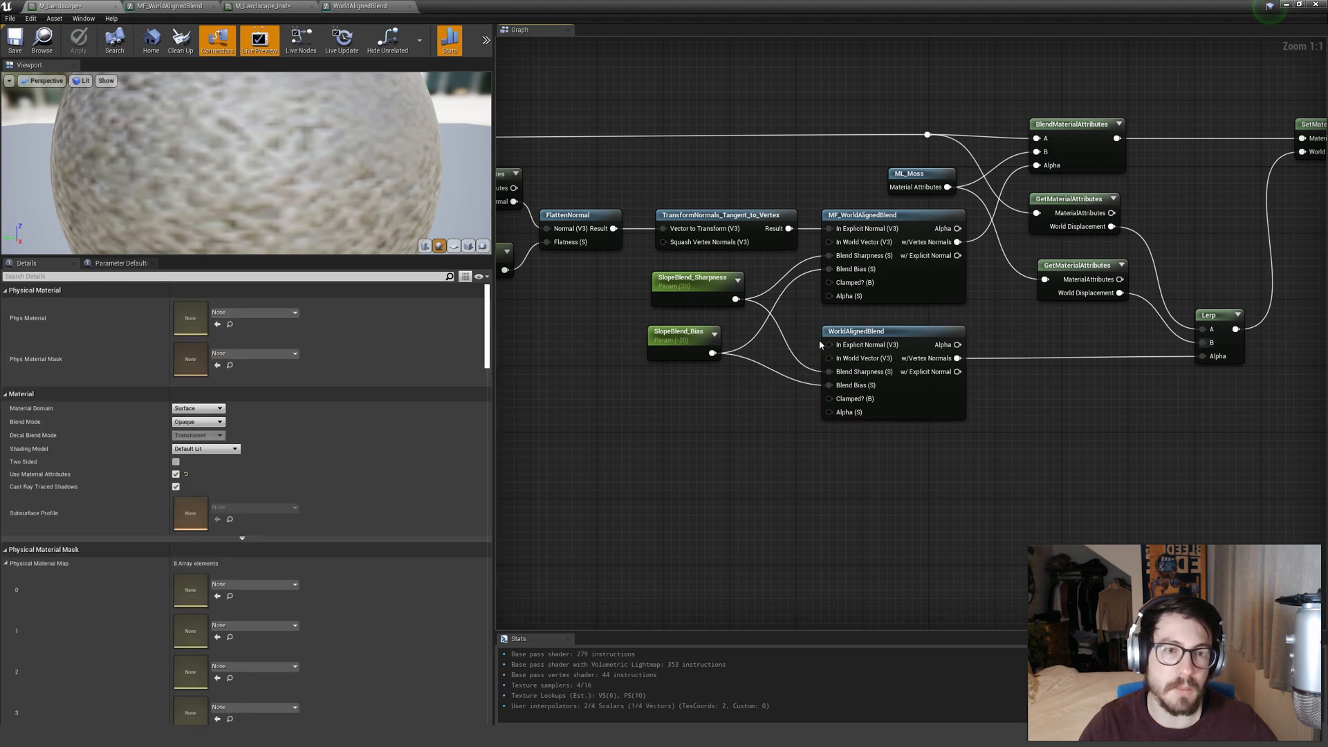
# Open the WorldAlignedBlend function from its node and examine how the Vertex section uses VertexNormalWS.
pyautogui.click(848, 345)
pyautogui.doubleClick(199, 312)
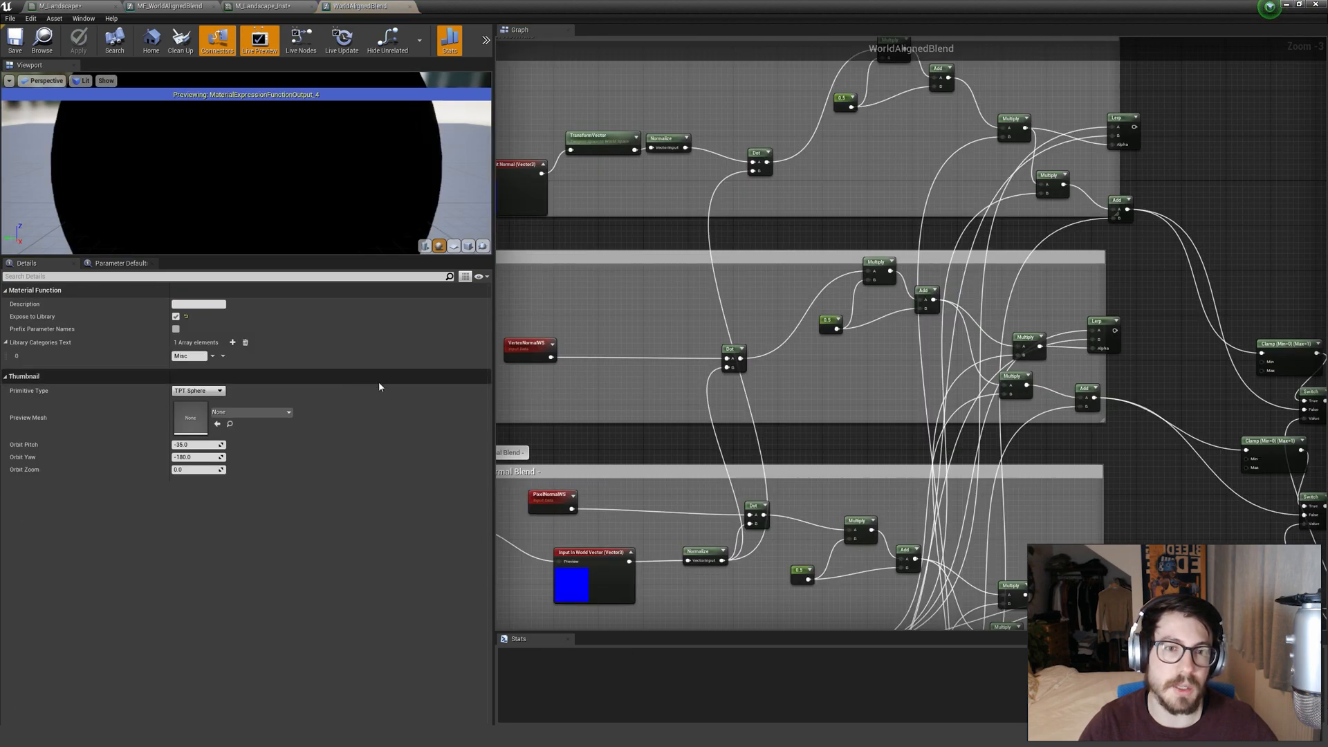
pyautogui.moveTo(960, 411); pyautogui.dragTo(961, 411)
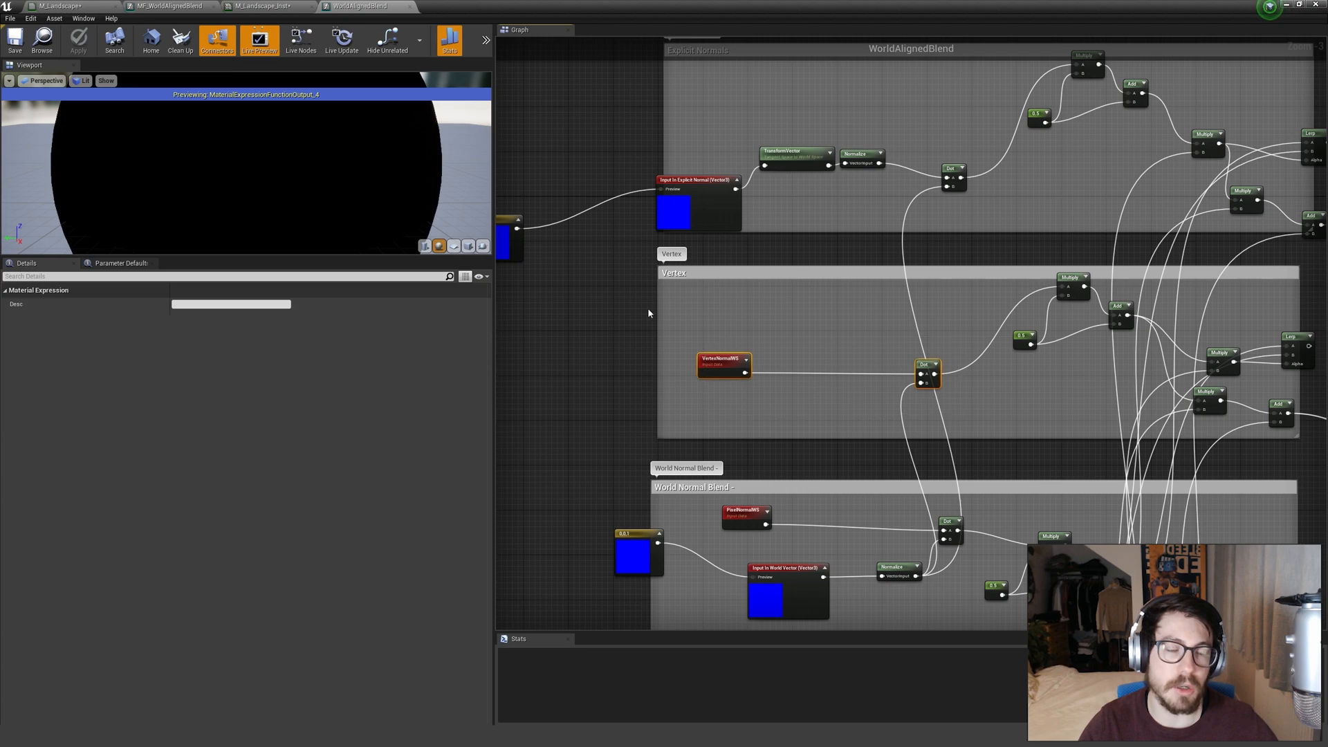
pyautogui.click(872, 305)
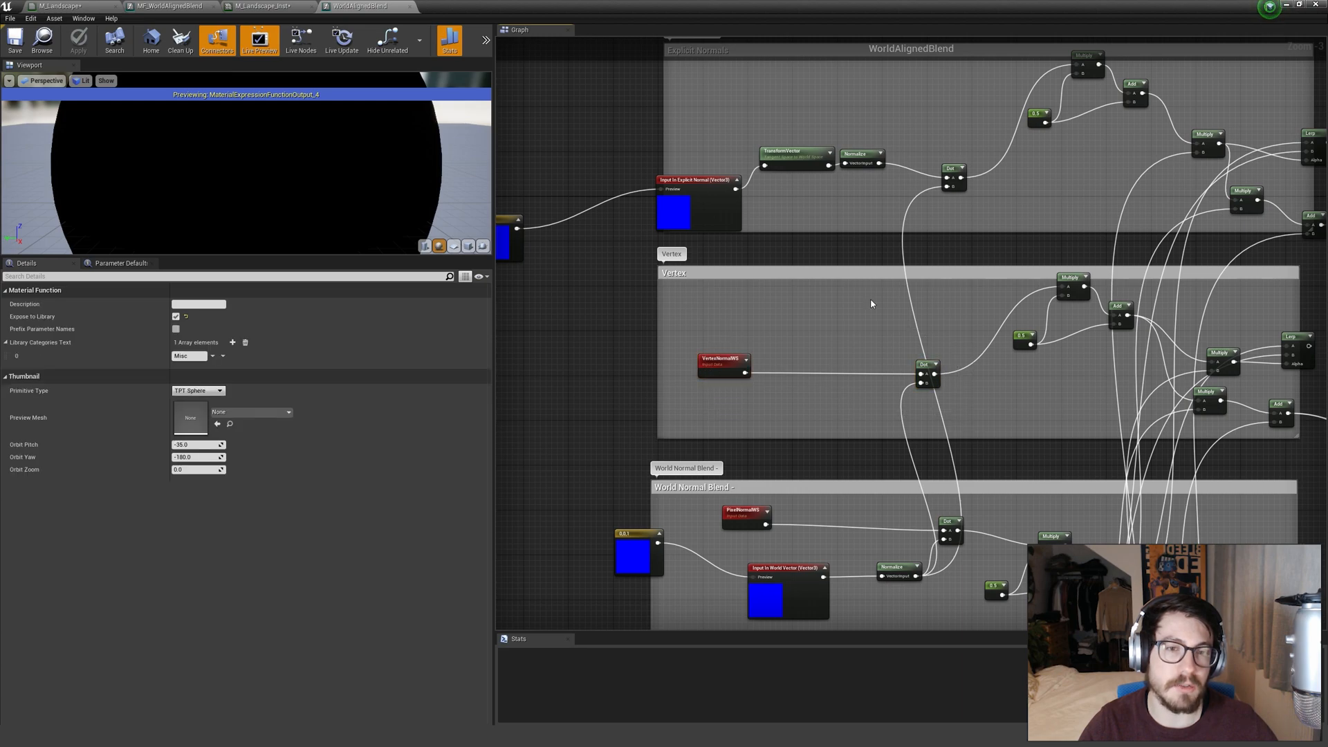
# Return to the M_Landscape graph by reopening it from the Parent of M_Landscape_Inst.
pyautogui.click(294, 7)
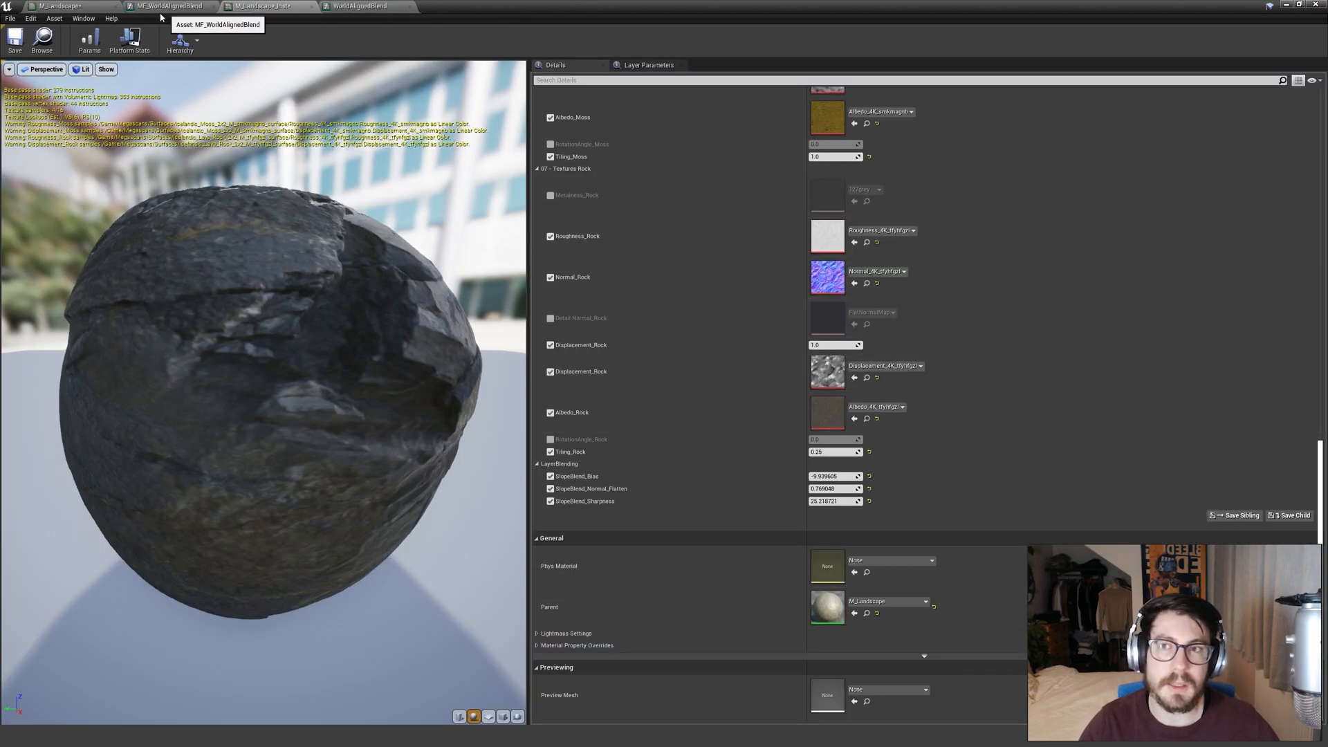
pyautogui.click(115, 6)
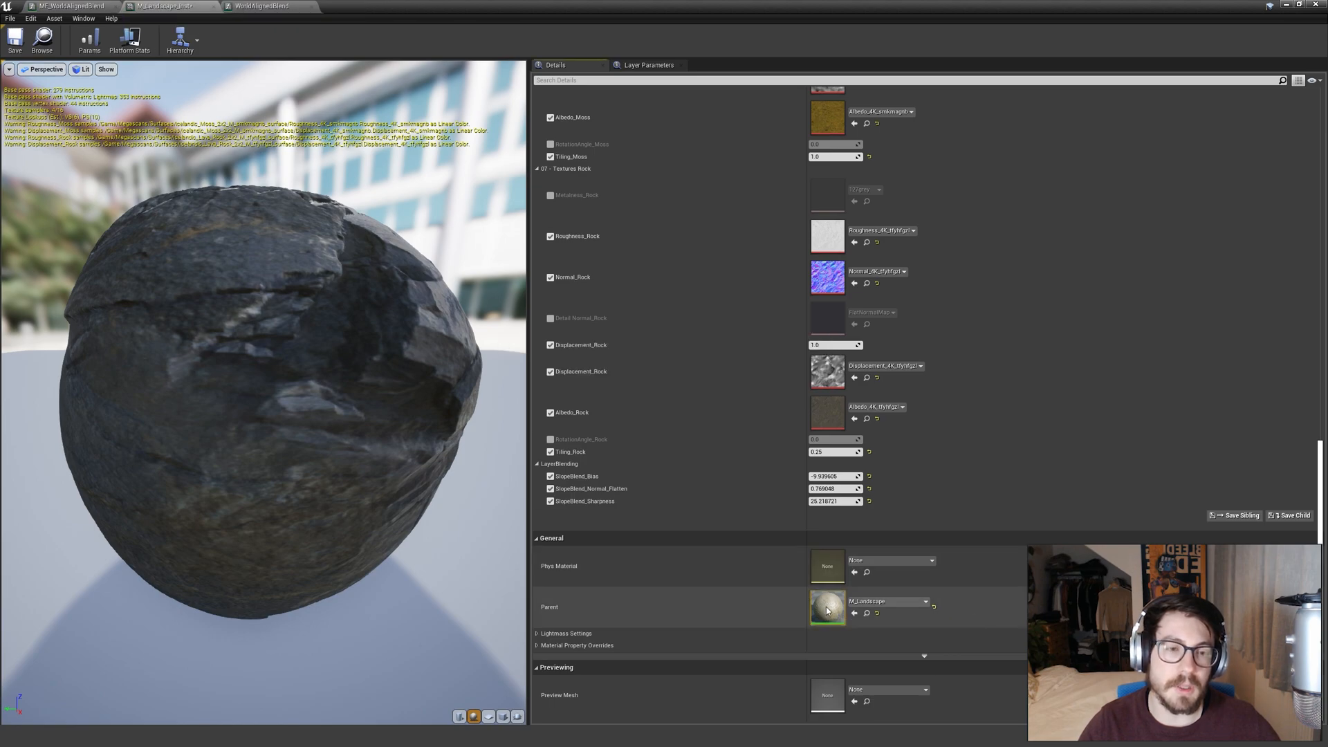
pyautogui.doubleClick(827, 609)
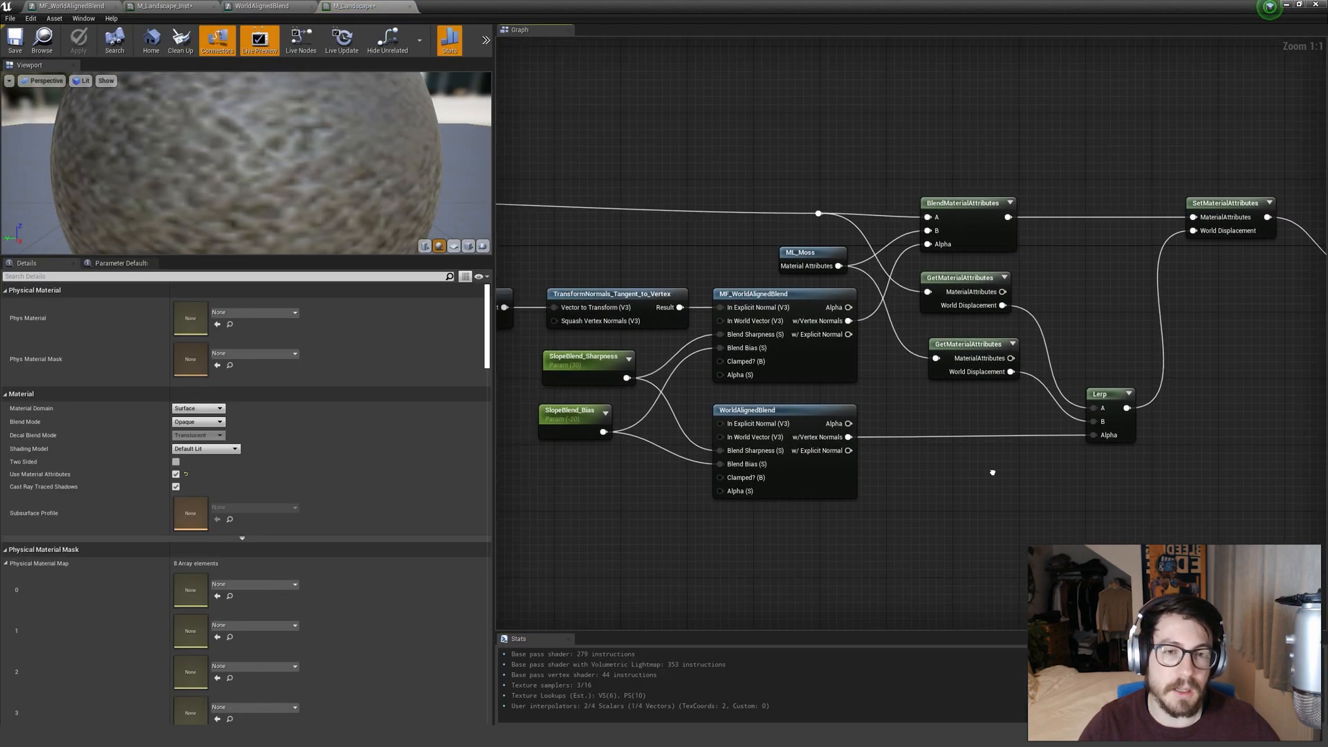
# Examine how the slope parameters feed both world-aligned blend nodes and which attribute the GetMaterialAttributes node extracts.
pyautogui.moveTo(934, 539); pyautogui.dragTo(613, 399)
pyautogui.click(689, 367)
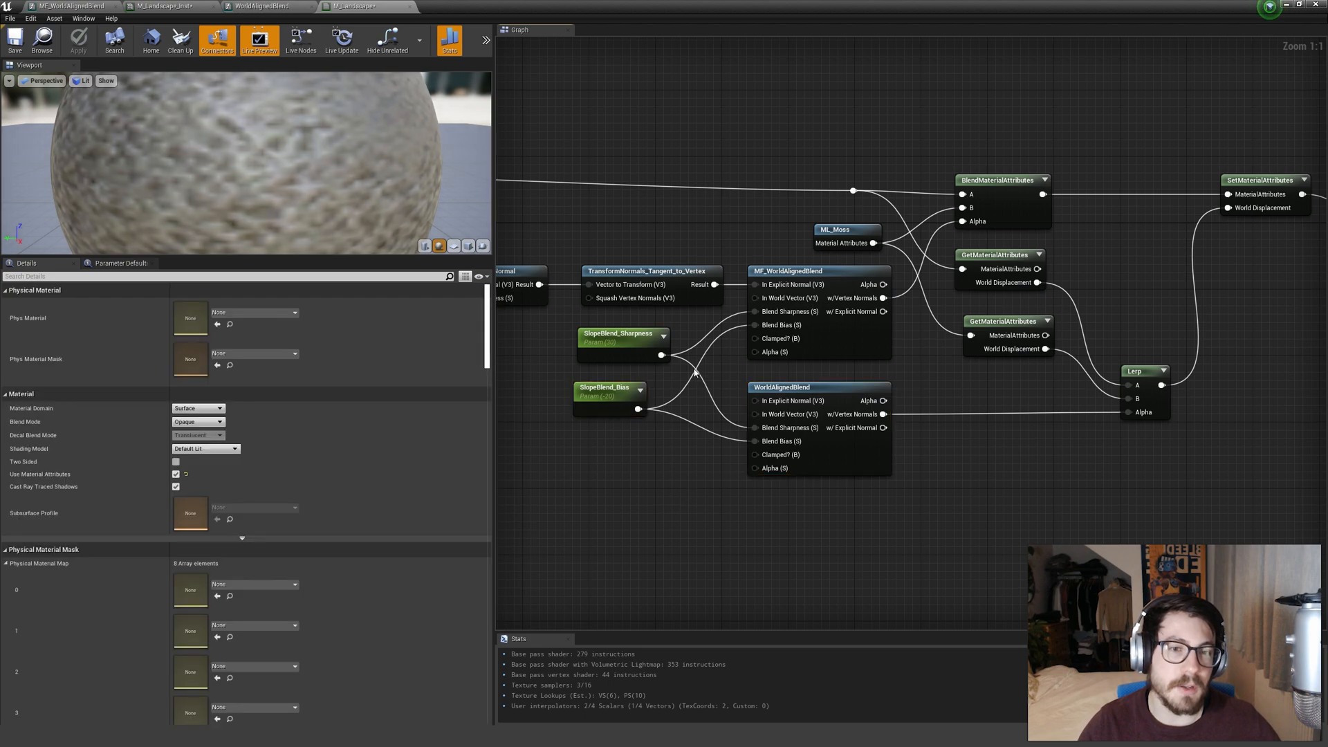
pyautogui.moveTo(943, 515); pyautogui.dragTo(953, 513)
pyautogui.moveTo(972, 494); pyautogui.dragTo(876, 510, button='right')
pyautogui.click(874, 508)
pyautogui.click(913, 298)
pyautogui.moveTo(999, 290); pyautogui.dragTo(937, 298, button='right')
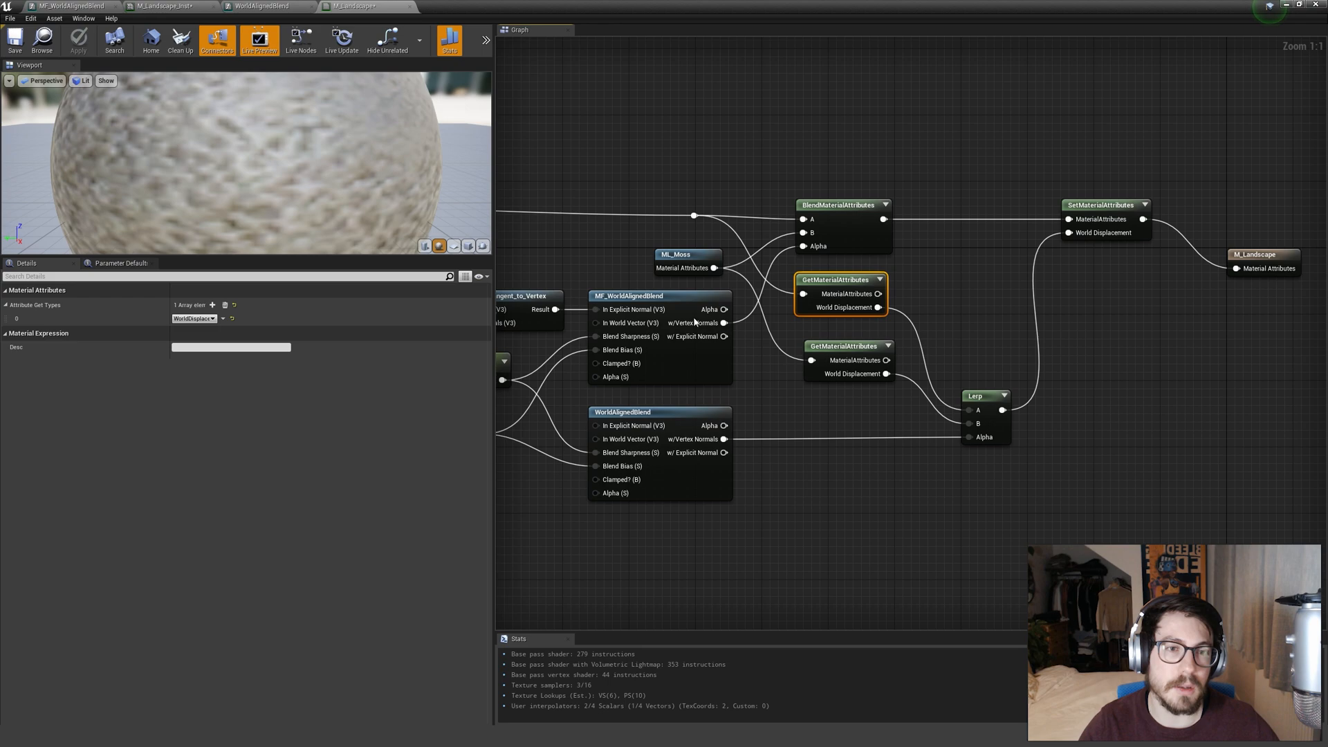
pyautogui.click(194, 319)
pyautogui.click(794, 413)
pyautogui.scroll(-2, 794, 414)
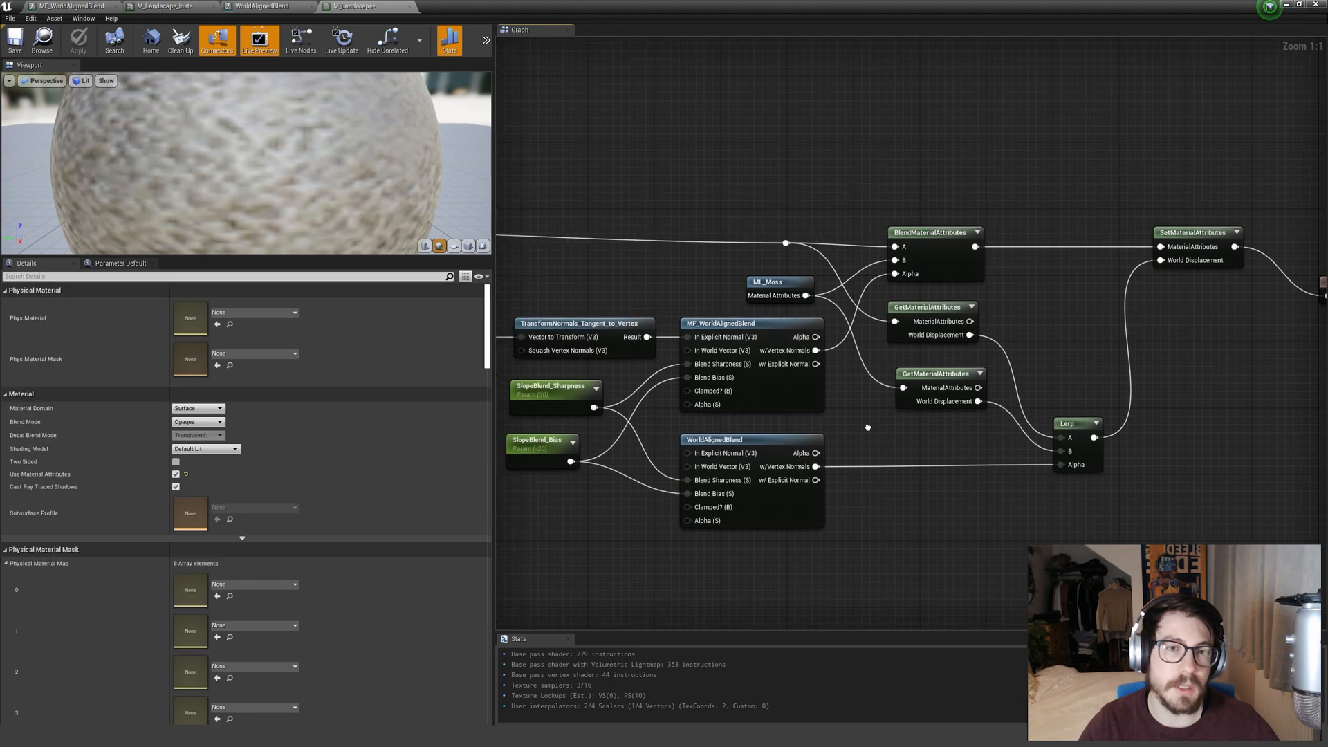
# Examine the Lerp between the two World Displacement outputs and its connection into SetMaterialAttributes.
pyautogui.moveTo(1122, 350); pyautogui.dragTo(856, 337, button='right')
pyautogui.scroll(2, 845, 408)
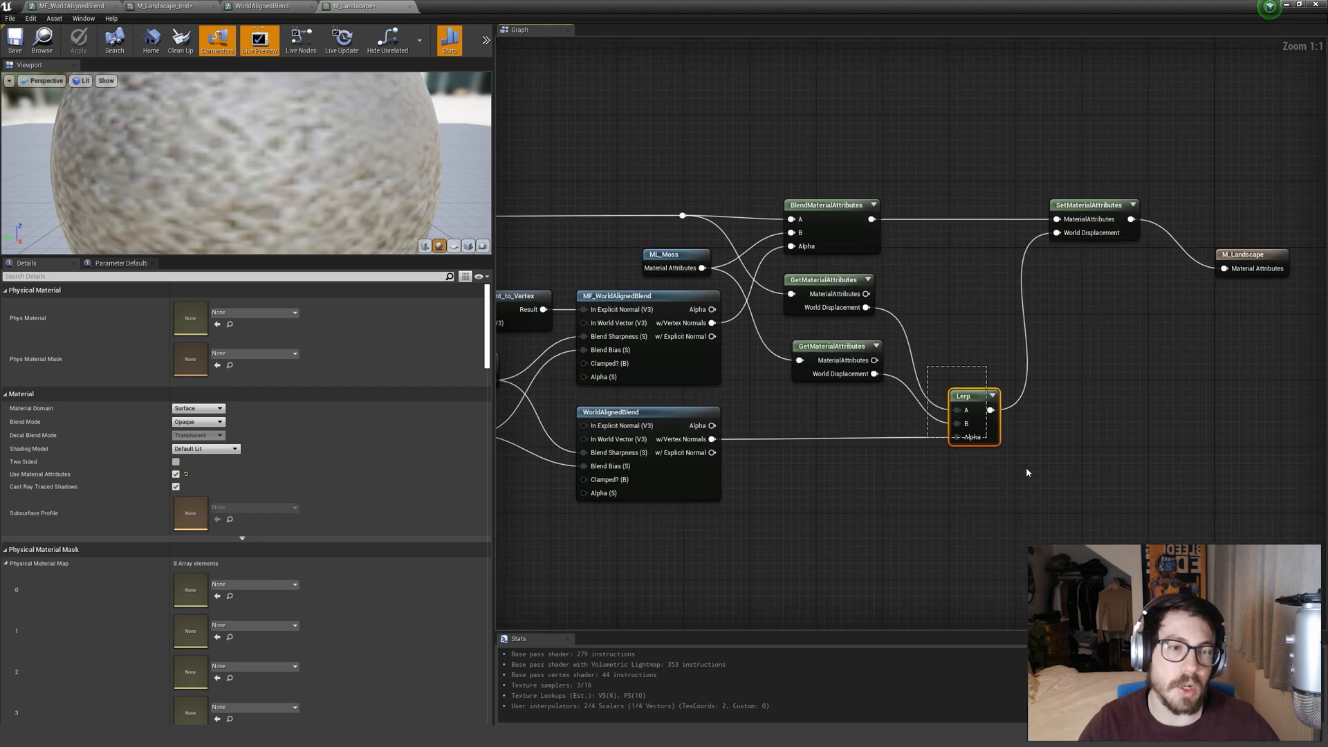
pyautogui.moveTo(1018, 462); pyautogui.dragTo(1021, 456)
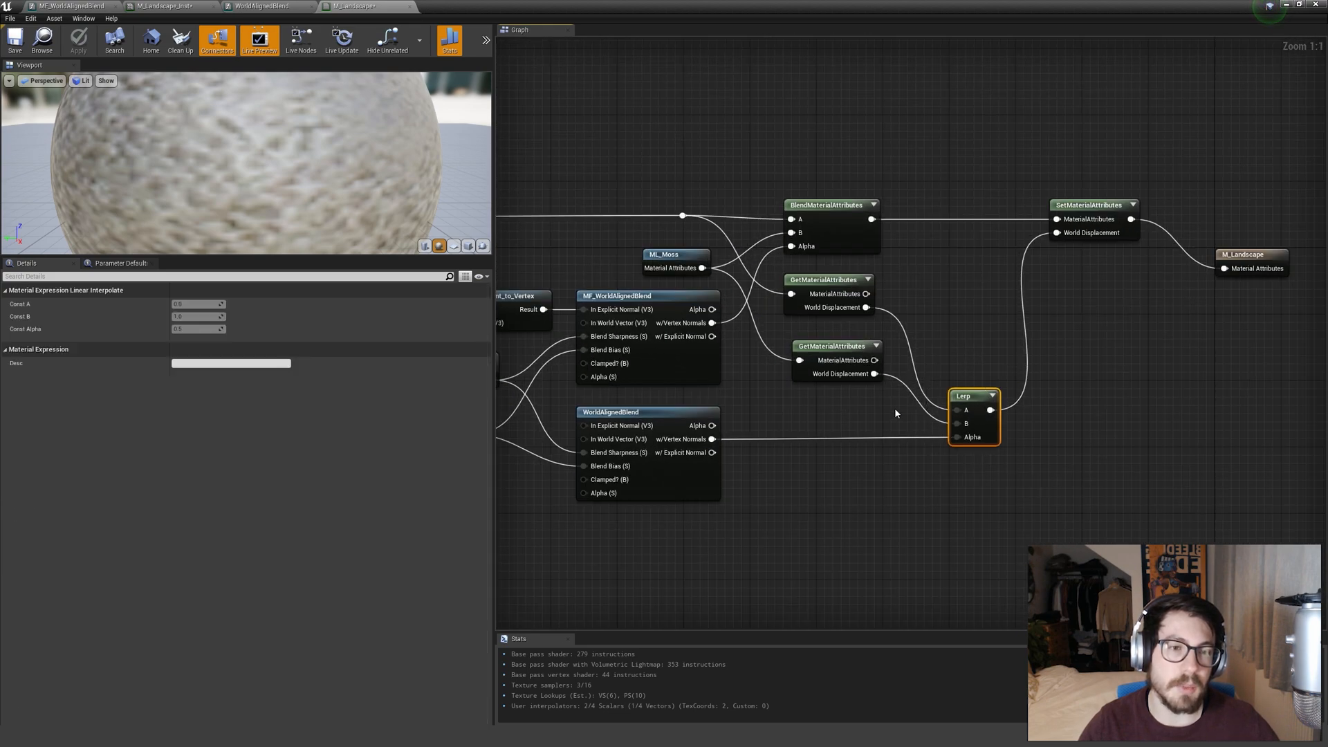
pyautogui.moveTo(961, 326); pyautogui.dragTo(893, 367, button='right')
pyautogui.click(894, 367)
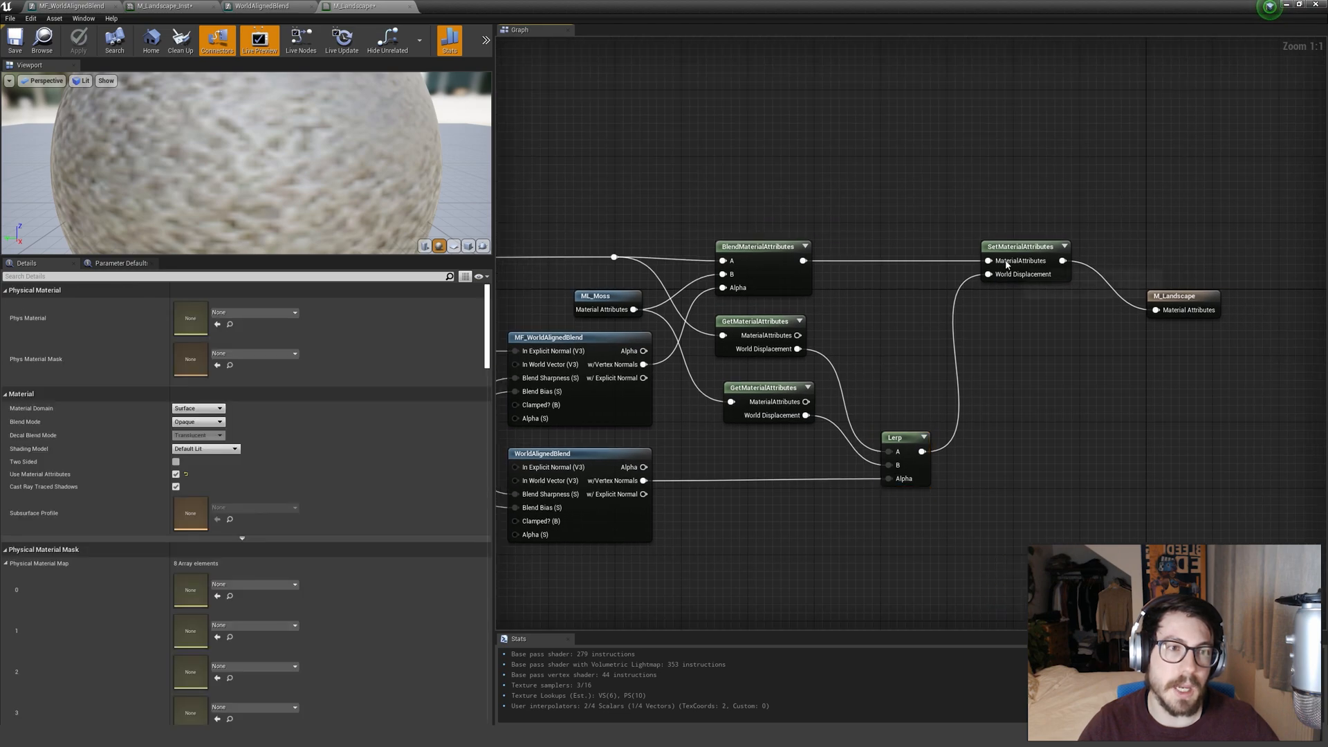
pyautogui.click(1009, 246)
pyautogui.moveTo(1001, 353); pyautogui.dragTo(923, 344, button='right')
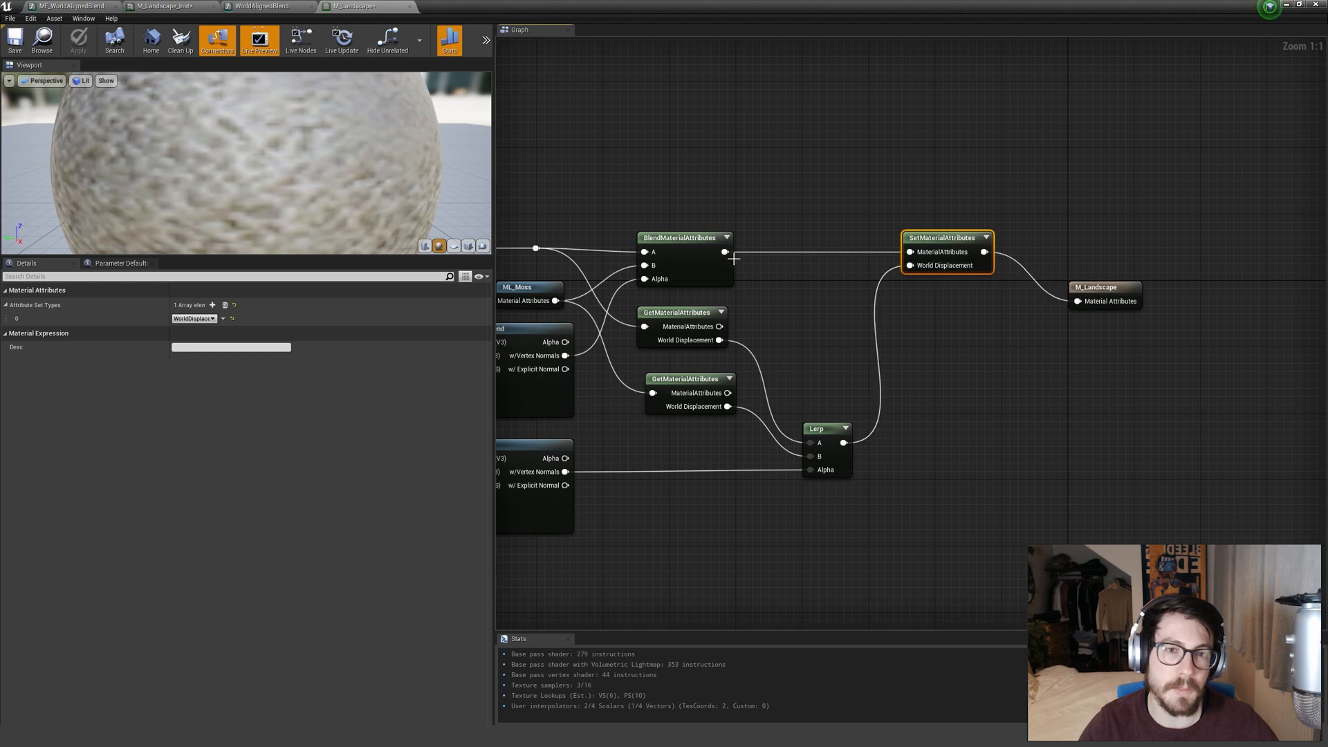
# Line up the M_Landscape result node with SetMaterialAttributes and review the BlendMaterialAttributes connections.
pyautogui.moveTo(1093, 293); pyautogui.dragTo(1076, 243)
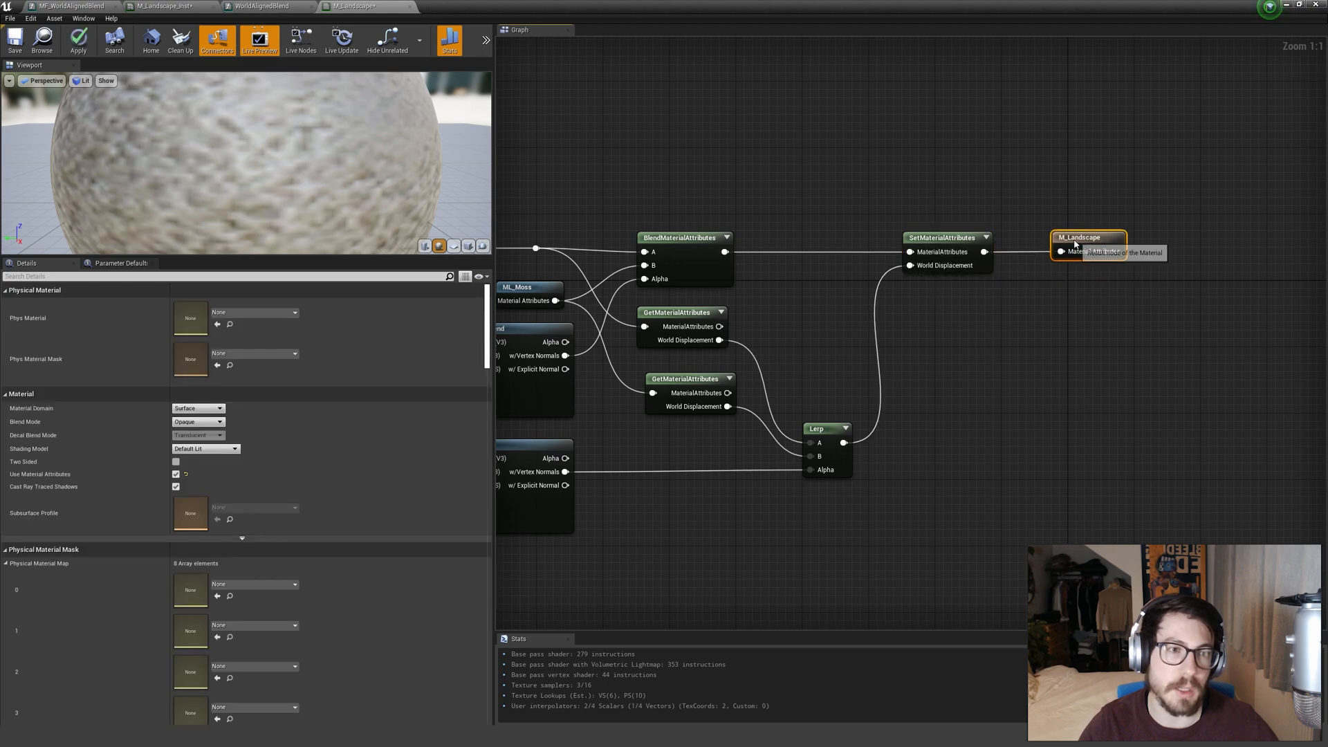
pyautogui.moveTo(841, 246); pyautogui.dragTo(996, 252, button='right')
pyautogui.click(980, 290)
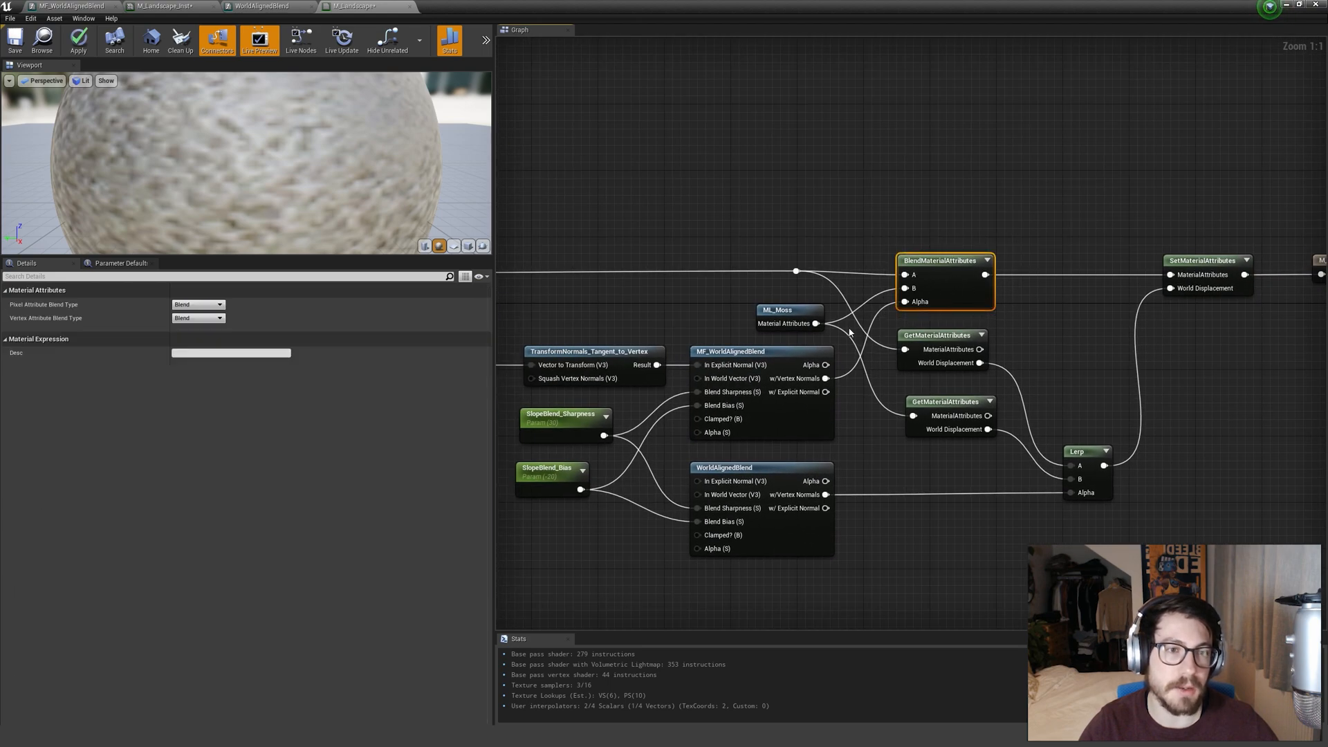
pyautogui.click(775, 358)
pyautogui.moveTo(659, 341); pyautogui.dragTo(781, 318, button='right')
pyautogui.moveTo(804, 316); pyautogui.dragTo(972, 424)
pyautogui.click(972, 424)
pyautogui.moveTo(973, 425); pyautogui.dragTo(730, 422, button='right')
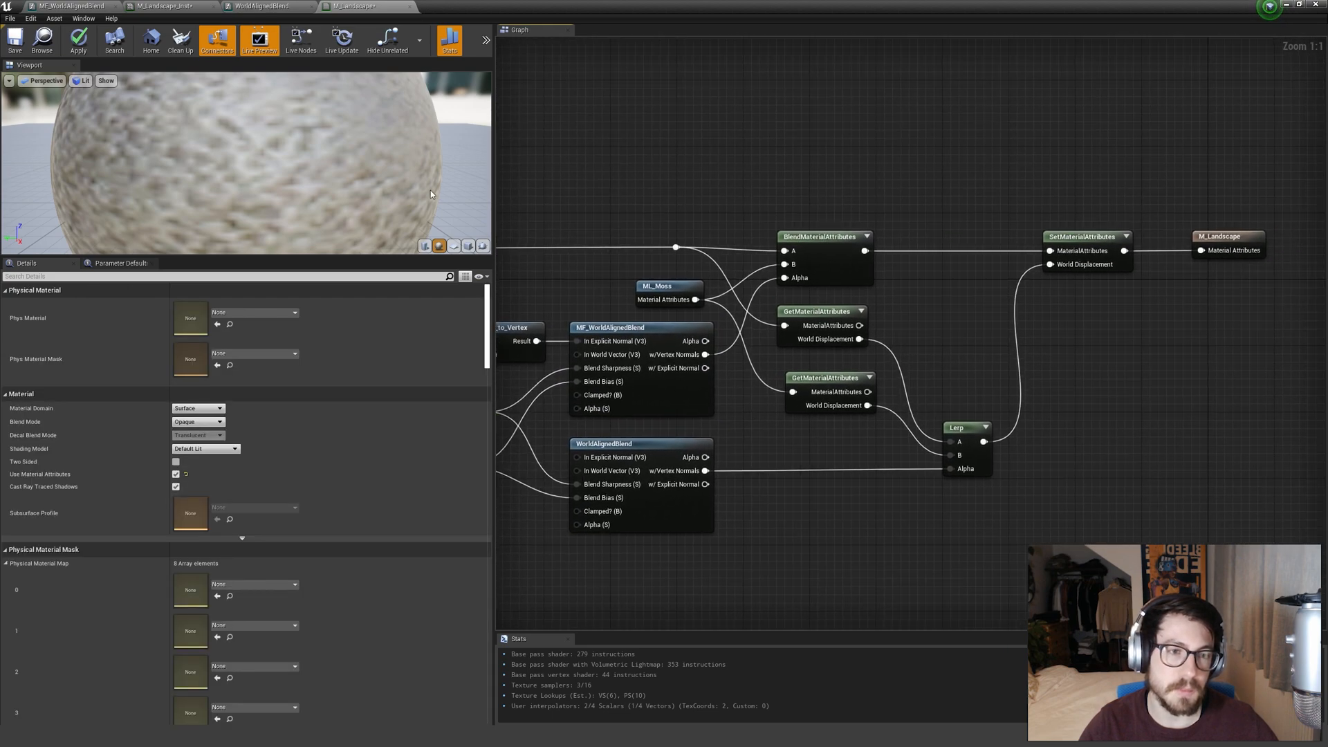
# Apply and save the M_Landscape material.
pyautogui.click(79, 41)
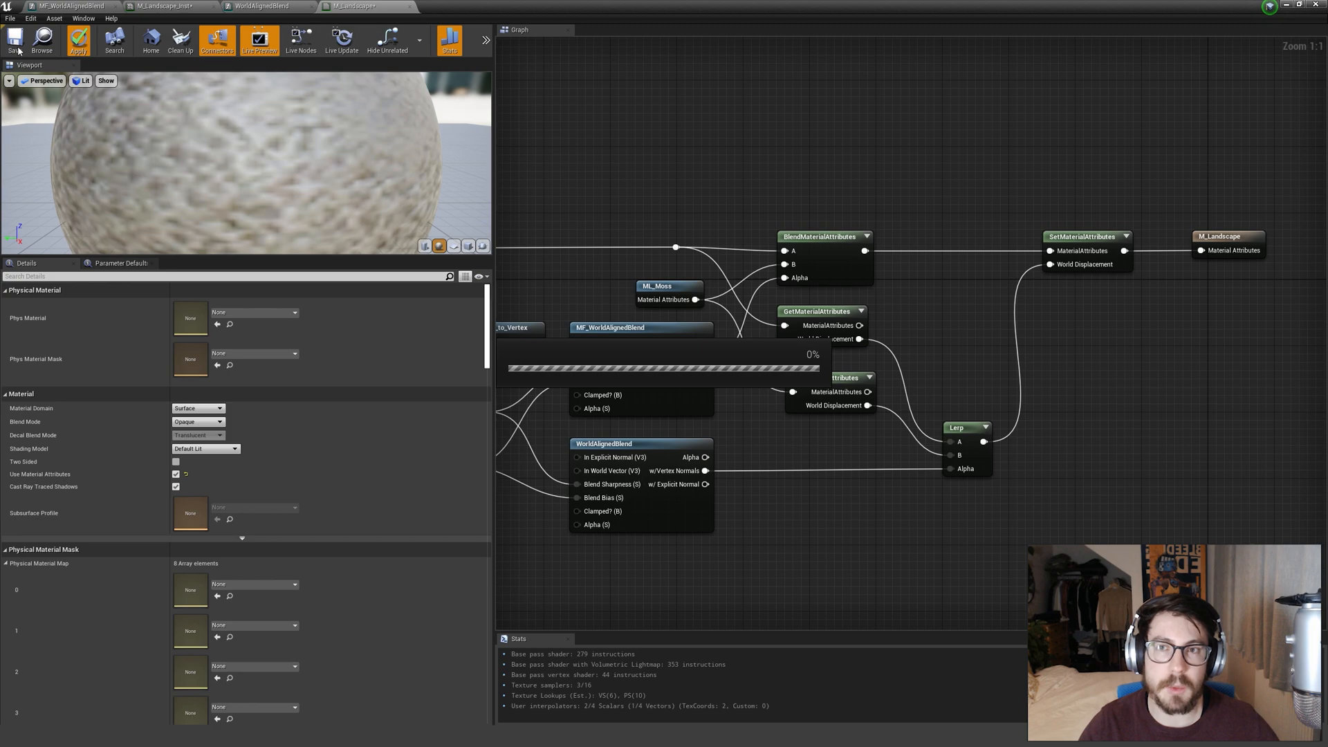
pyautogui.click(14, 39)
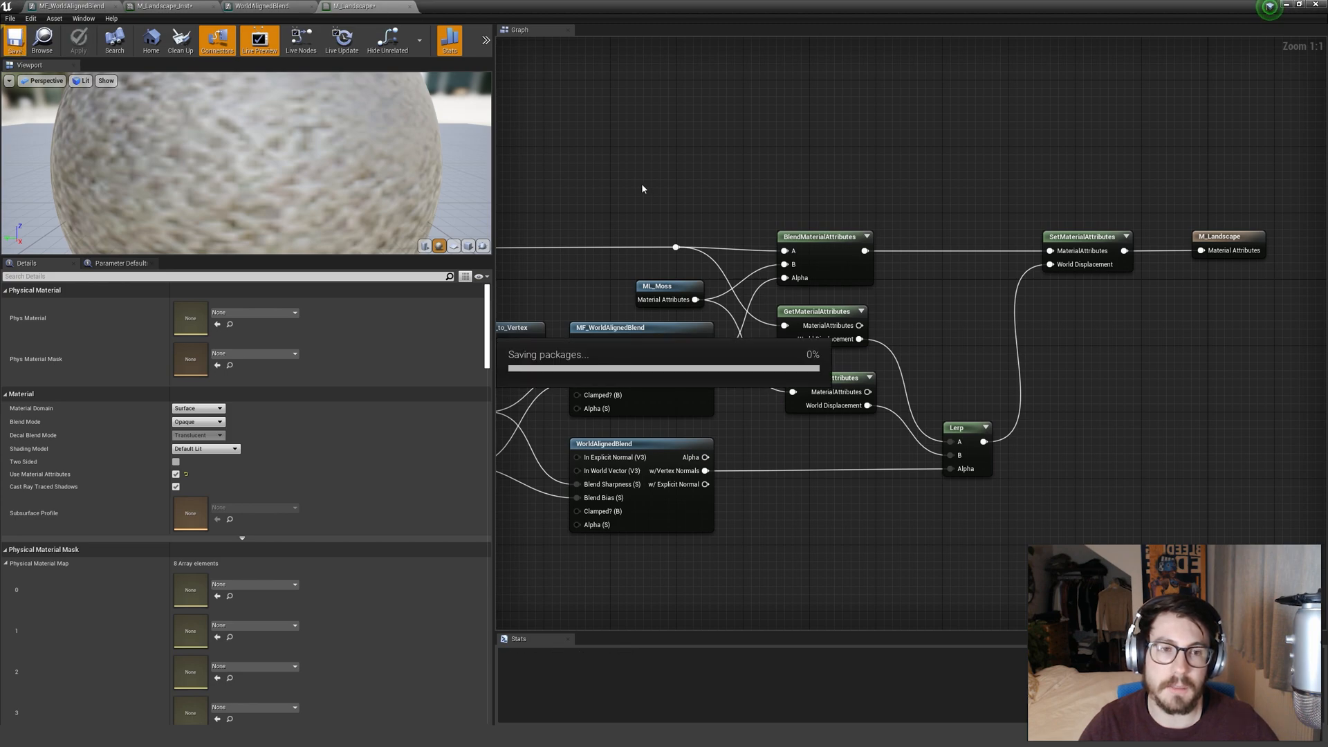
# Bring up M_Landscape_Inst beside the level view and inspect the rock and moss blending on the landscape's slopes.
pyautogui.moveTo(652, 177); pyautogui.dragTo(658, 149, button='right')
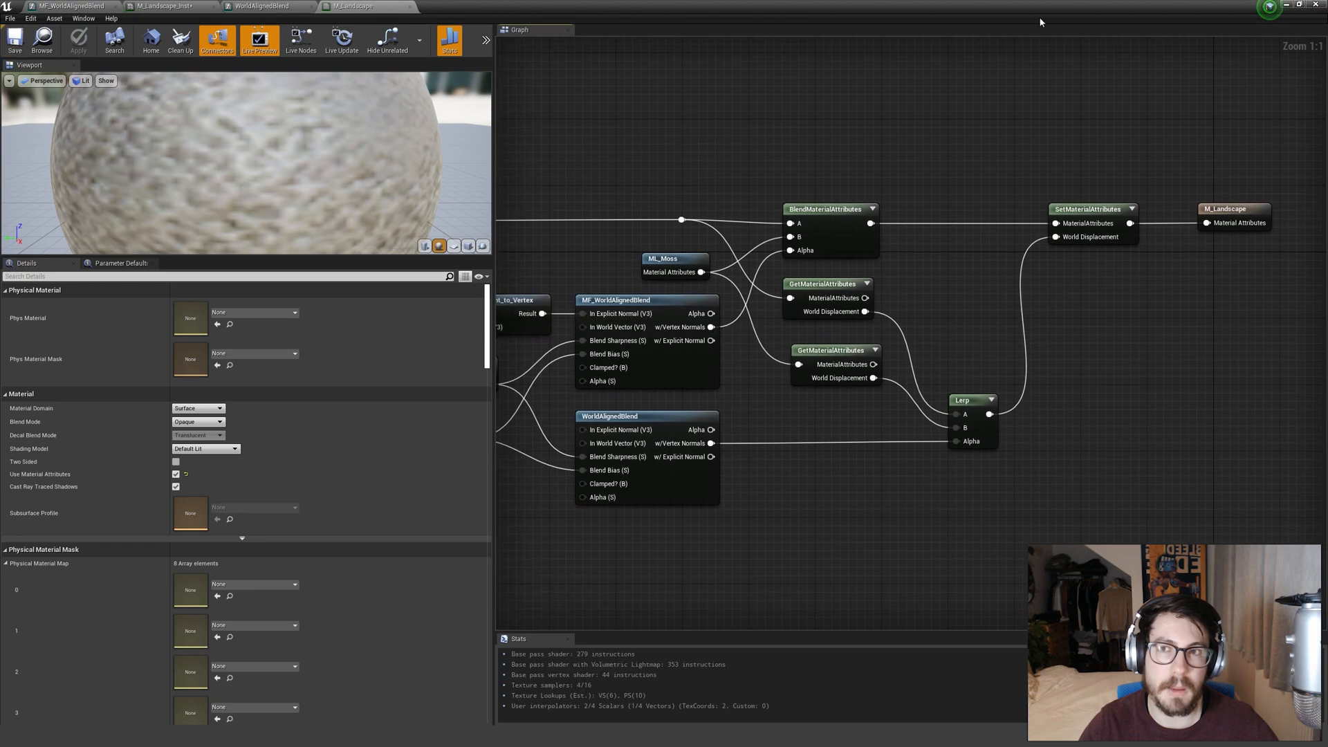
pyautogui.click(1300, 5)
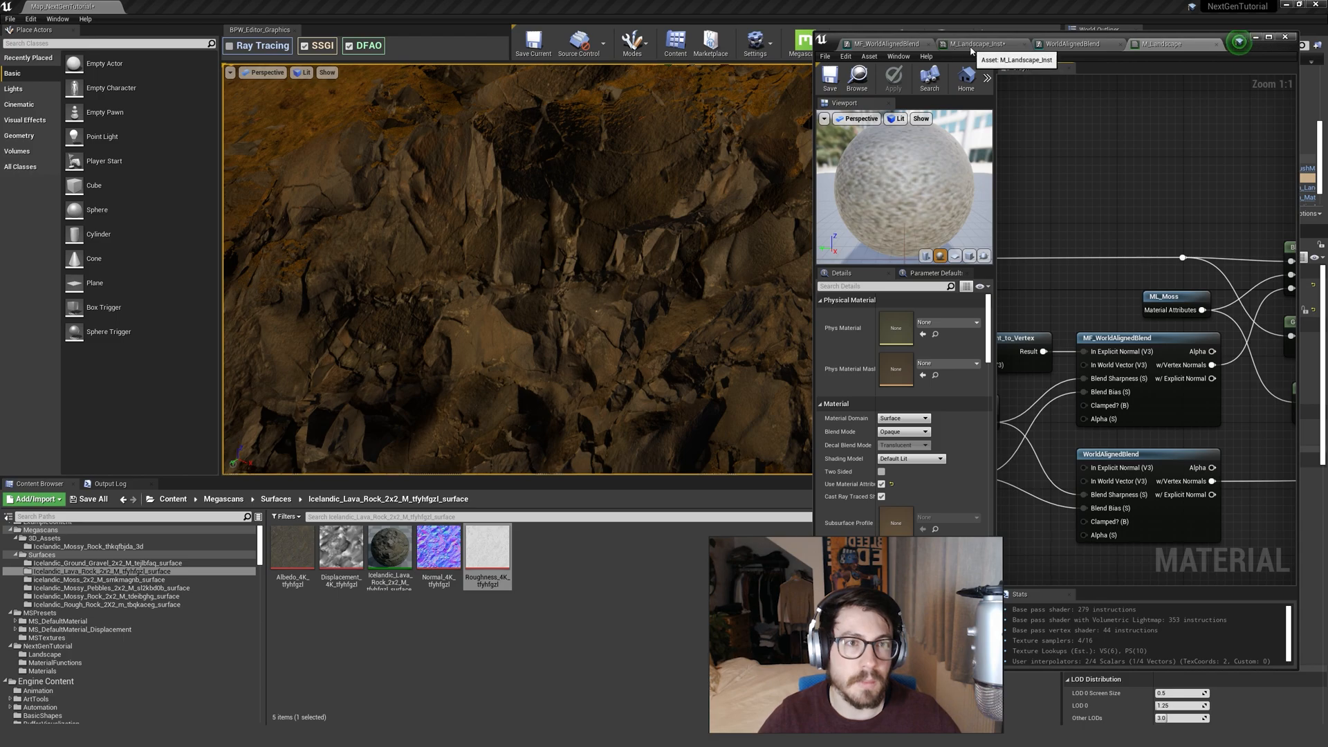
pyautogui.click(968, 44)
pyautogui.moveTo(573, 212); pyautogui.dragTo(516, 228, button='right')
pyautogui.press('s')
pyautogui.press('w')
pyautogui.moveTo(389, 184); pyautogui.dragTo(235, 143, button='right')
pyautogui.press('s')
pyautogui.press('d')
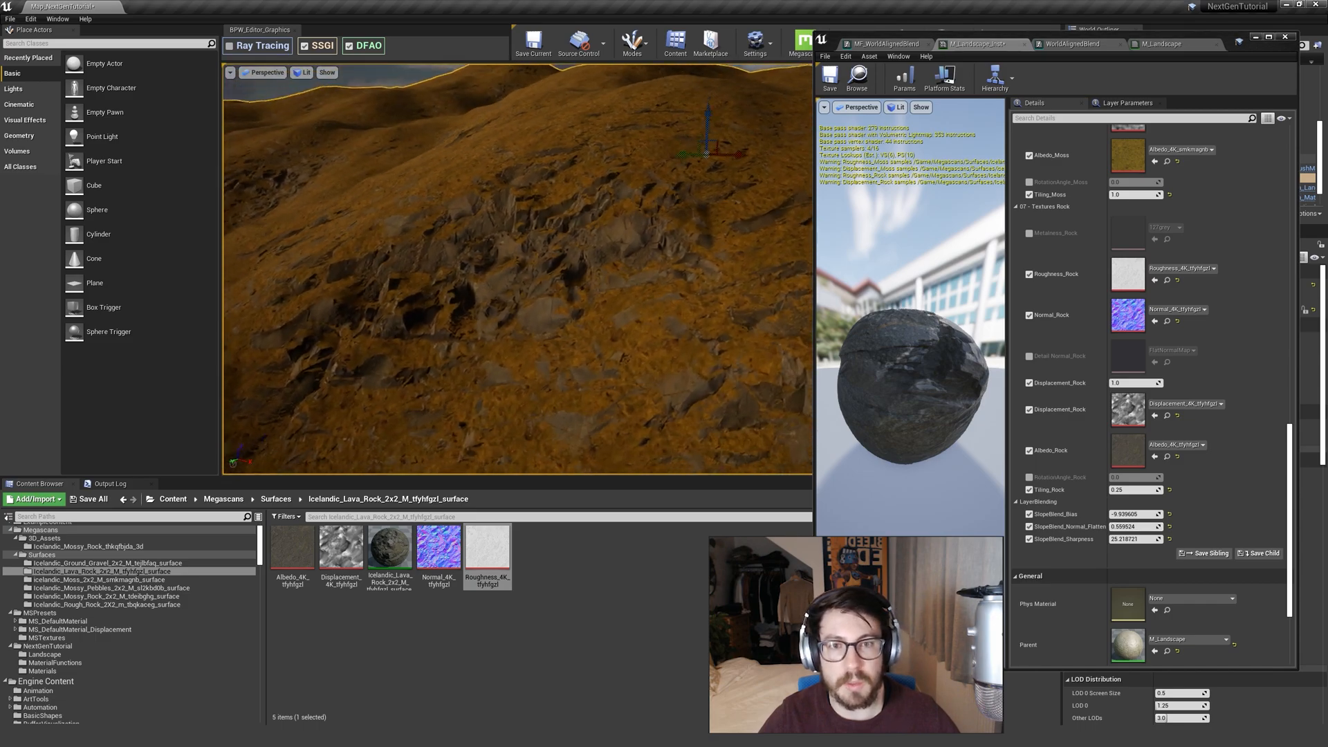
pyautogui.moveTo(554, 291); pyautogui.dragTo(567, 285, button='right')
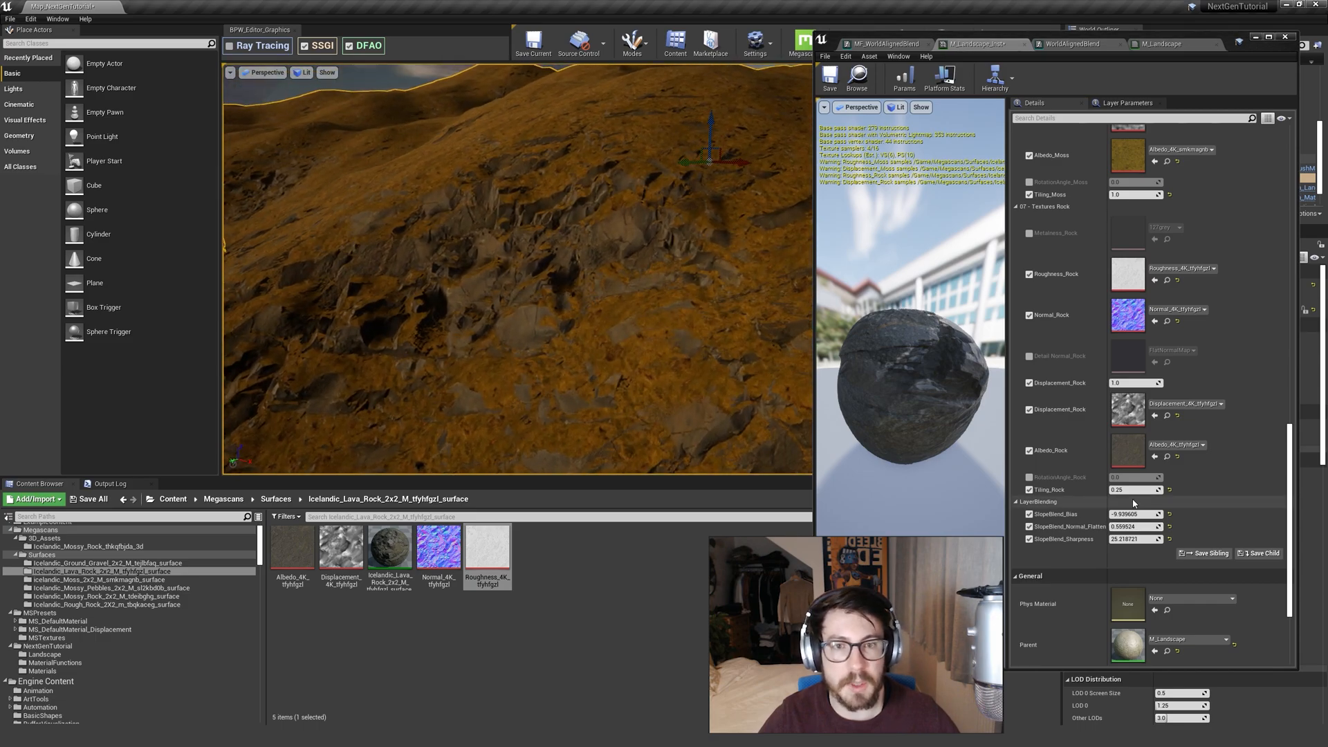
# Tune SlopeBlend_Bias in M_Landscape_Inst to about -19.69 and check the blend on the distant hills.
pyautogui.moveTo(1134, 515)
pyautogui.mouseDown()
pyautogui.moveTo(1107, 514)
pyautogui.moveTo(1132, 516)
pyautogui.mouseUp()
pyautogui.moveTo(549, 342); pyautogui.dragTo(554, 311, button='right')
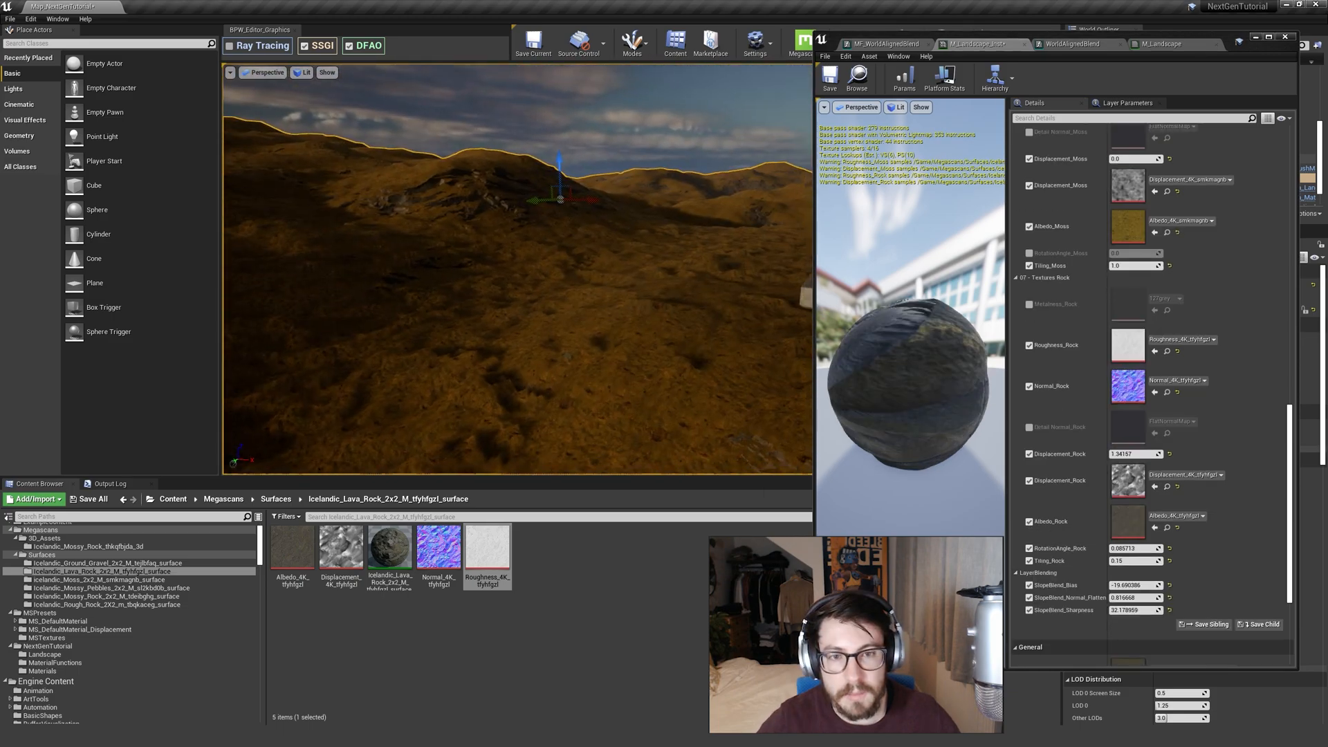
pyautogui.moveTo(553, 311); pyautogui.dragTo(533, 303, button='right')
# Duplicate the SlopeBlend_Bias parameter in the parent material M_Landscape and feed the copy into WorldAlignedBlend's Blend Bias input.
pyautogui.scroll(-7, 1089, 480)
pyautogui.doubleClick(1116, 552)
pyautogui.moveTo(1003, 515); pyautogui.dragTo(1109, 456, button='right')
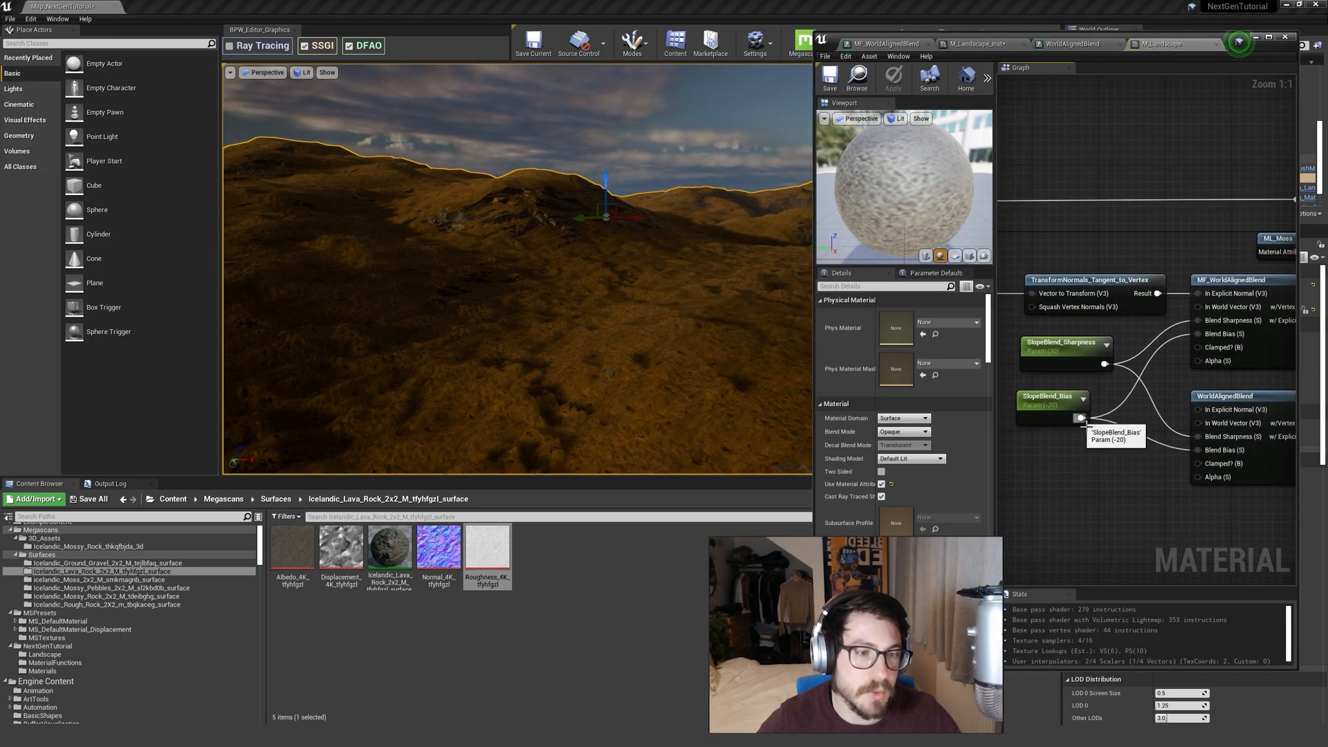
pyautogui.click(1059, 412)
pyautogui.hotkey('ctrl', 'w')
pyautogui.moveTo(1081, 468); pyautogui.dragTo(1203, 453)
# Rename the duplicated bias parameter SlopeBlend_BiasDisplacement and apply the M_Landscape changes.
pyautogui.click(1043, 448)
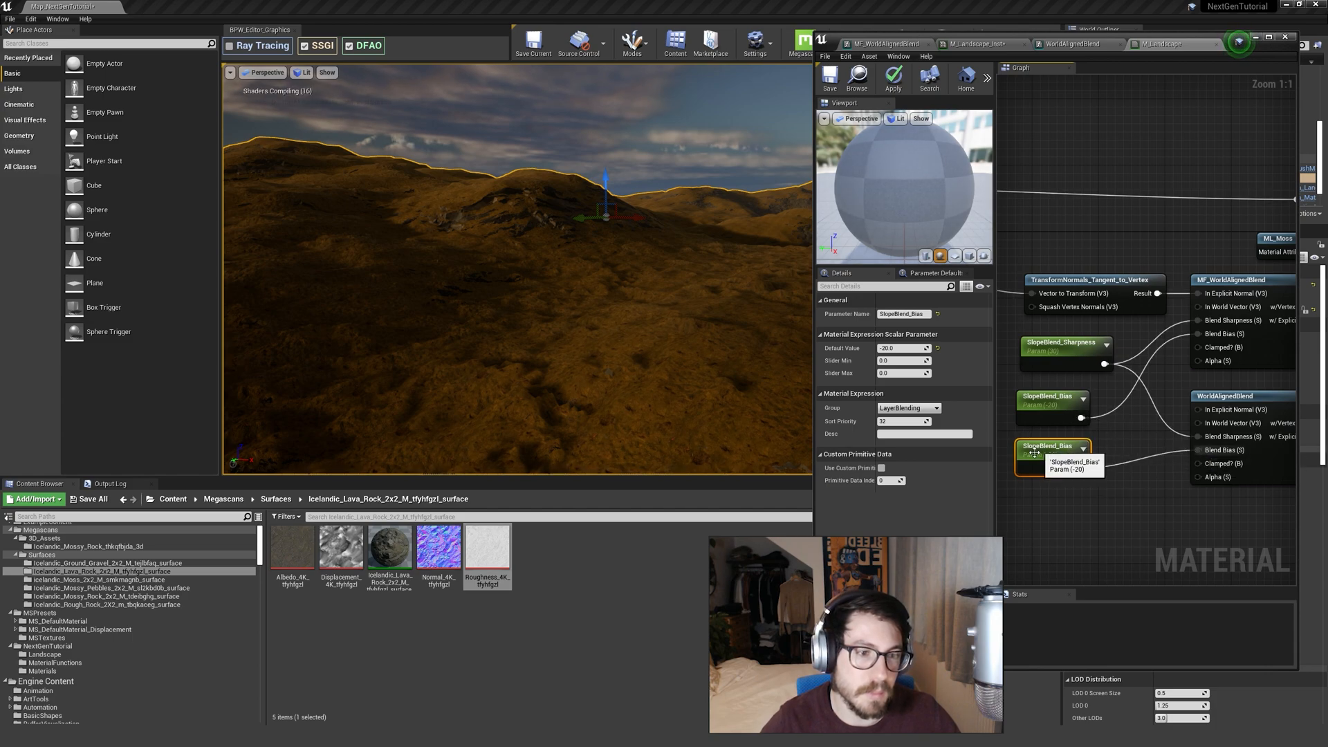
pyautogui.click(930, 318)
pyautogui.write('Displacement')
pyautogui.press('Return')
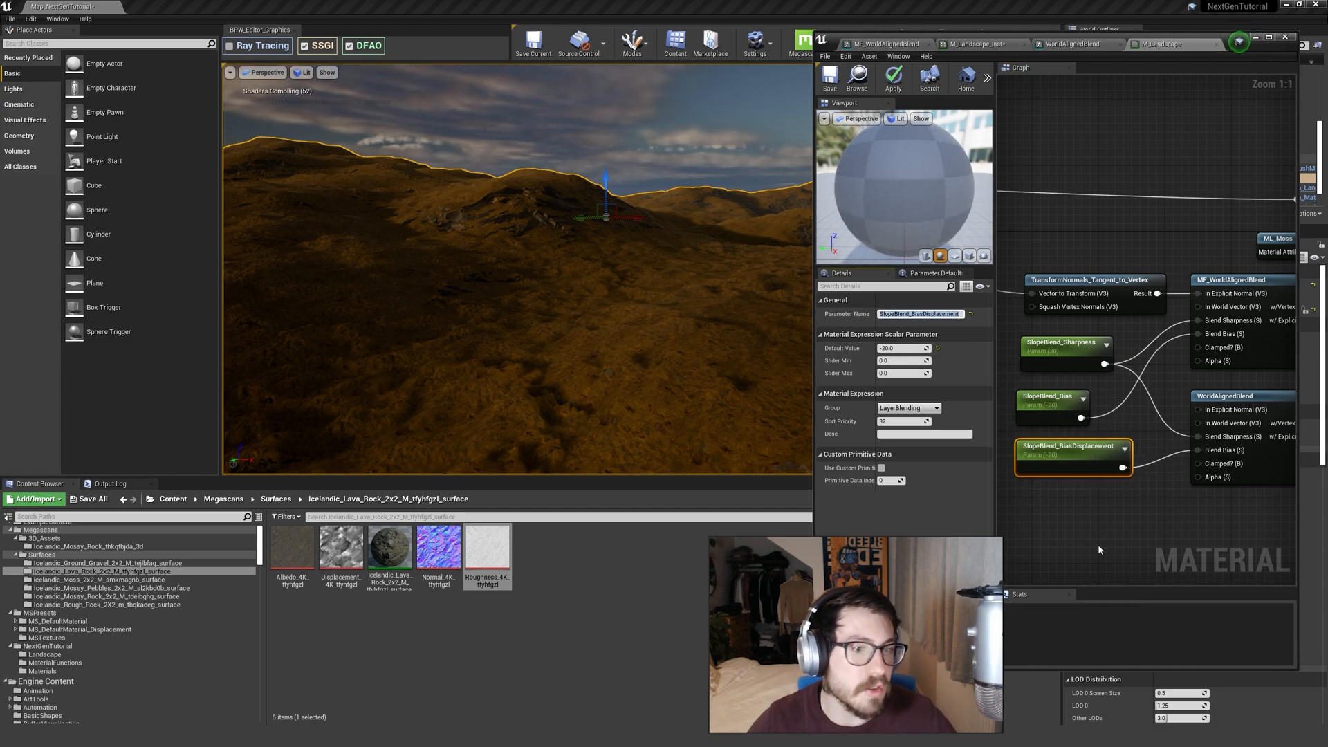
pyautogui.click(1099, 551)
pyautogui.moveTo(1069, 449); pyautogui.dragTo(1069, 457)
pyautogui.click(894, 79)
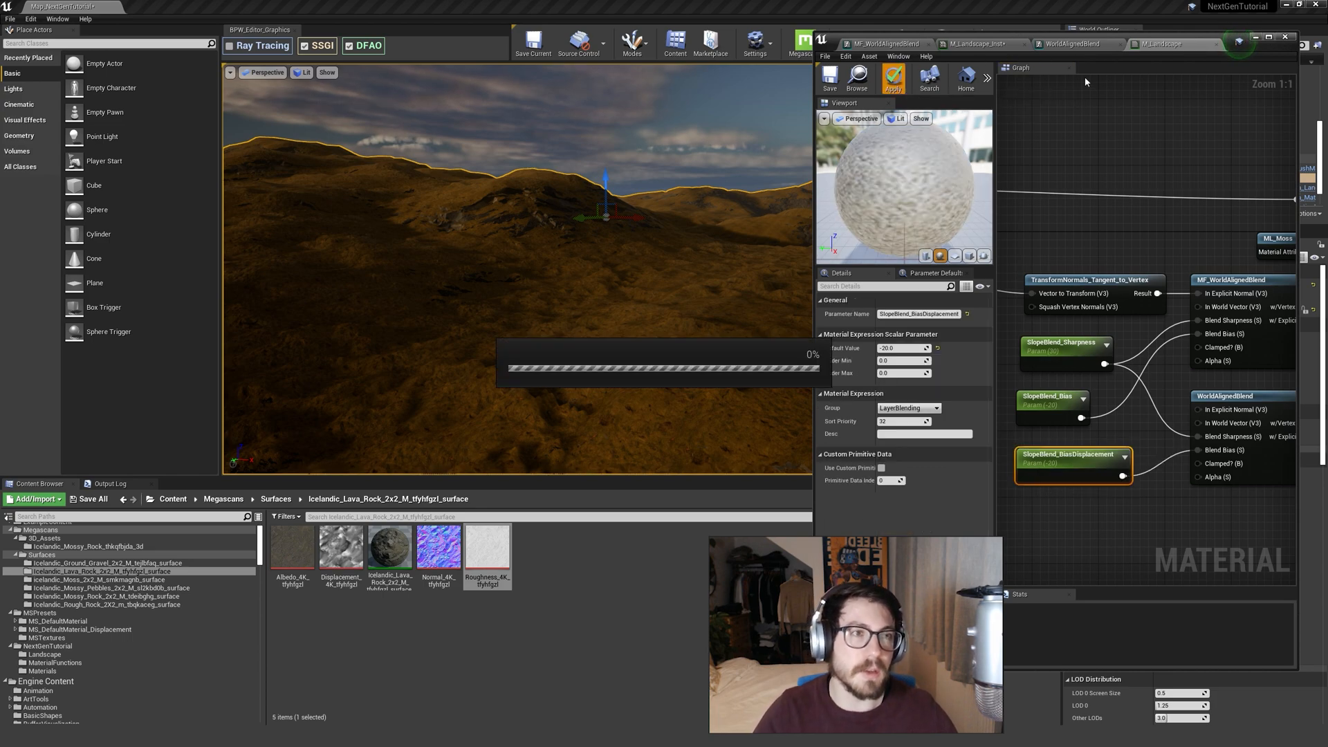
# Override SlopeBlend_BiasDisplacement in M_Landscape_Inst and tune it to about -13.81 while checking the rocky slopes.
pyautogui.click(1005, 47)
pyautogui.click(1030, 431)
pyautogui.moveTo(1134, 432)
pyautogui.mouseDown()
pyautogui.moveTo(1121, 432)
pyautogui.moveTo(1143, 432)
pyautogui.mouseUp()
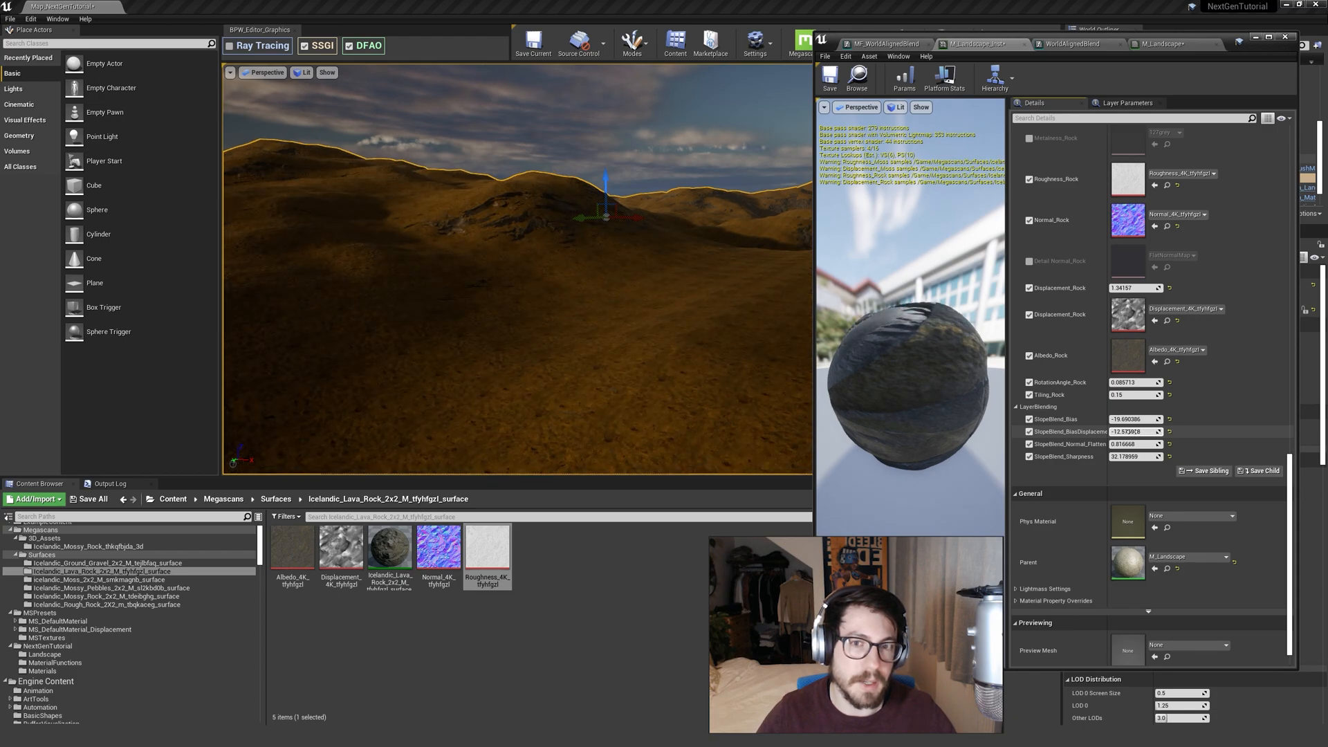
pyautogui.moveTo(1133, 432); pyautogui.dragTo(1132, 432)
pyautogui.press('w')
pyautogui.moveTo(783, 326); pyautogui.dragTo(739, 328, button='right')
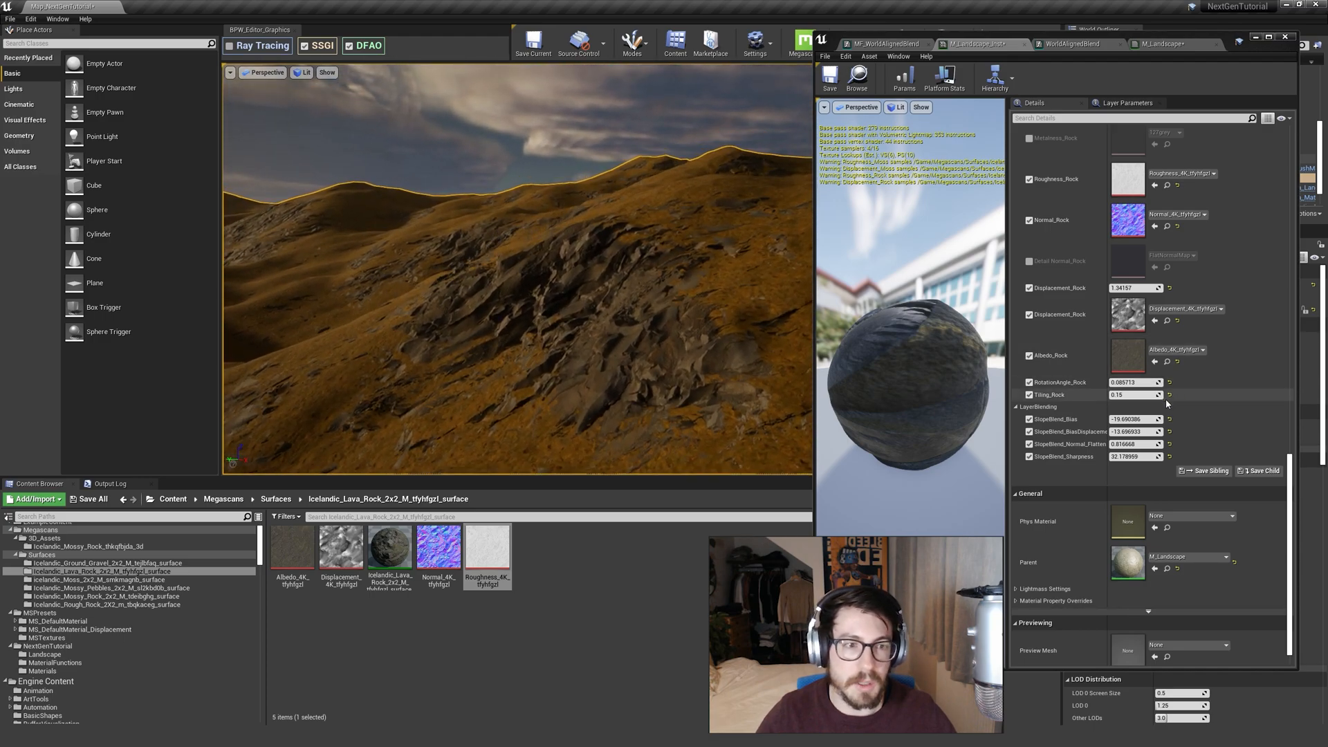
pyautogui.moveTo(1135, 432); pyautogui.dragTo(1137, 432)
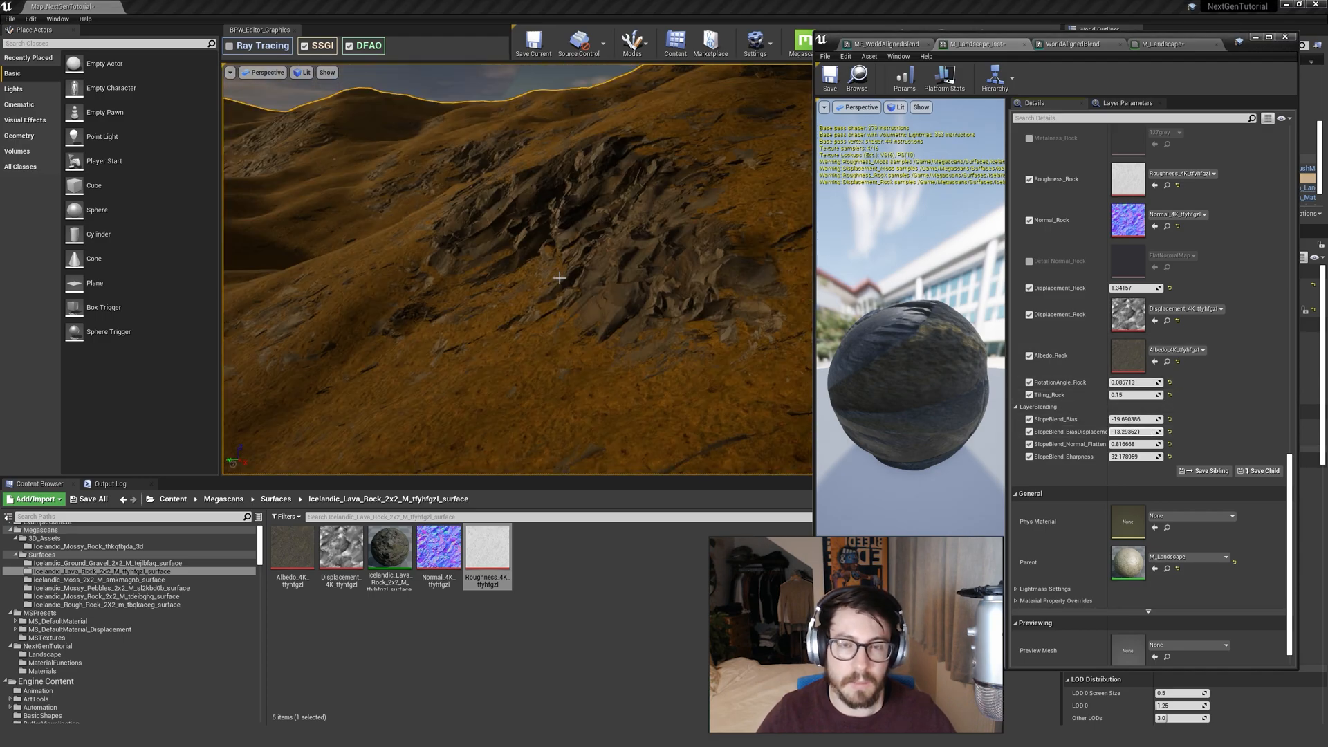
pyautogui.moveTo(558, 282)
pyautogui.mouseDown(button='right')
pyautogui.moveTo(524, 278)
pyautogui.moveTo(569, 242)
pyautogui.moveTo(546, 268)
pyautogui.mouseUp(button='right')
pyautogui.moveTo(1135, 431); pyautogui.dragTo(1135, 431)
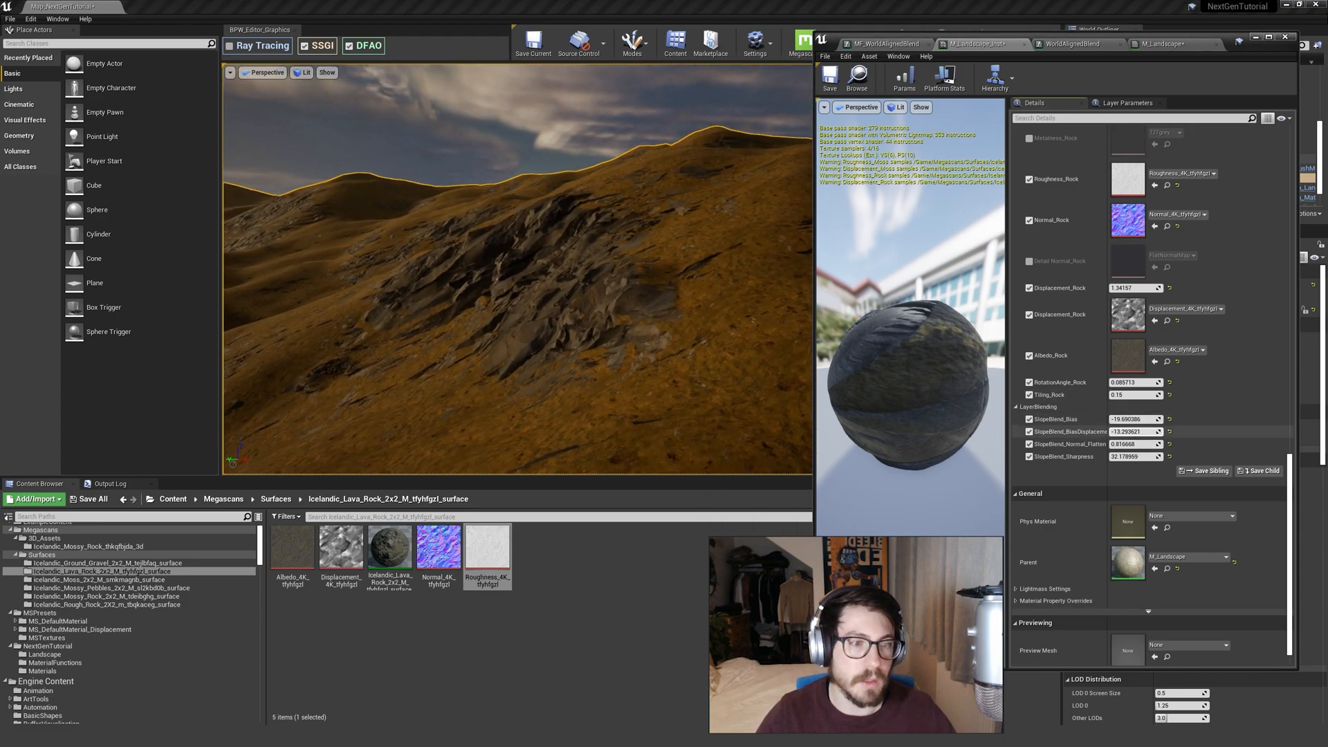
pyautogui.moveTo(526, 277); pyautogui.dragTo(623, 287, button='right')
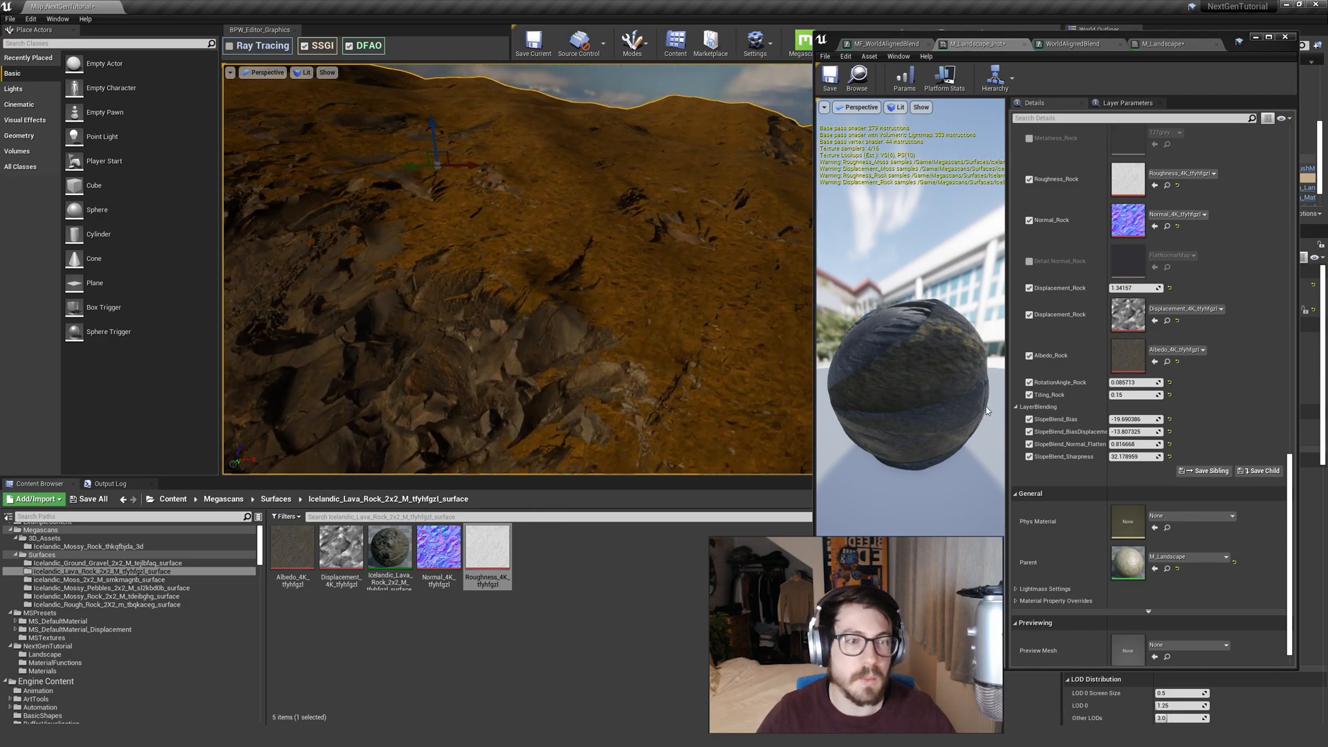
# Locate the ML_Moss asset's folder from the M_Landscape graph and add the ML_Rock_Detail material function above ML_Moss.
pyautogui.doubleClick(1126, 559)
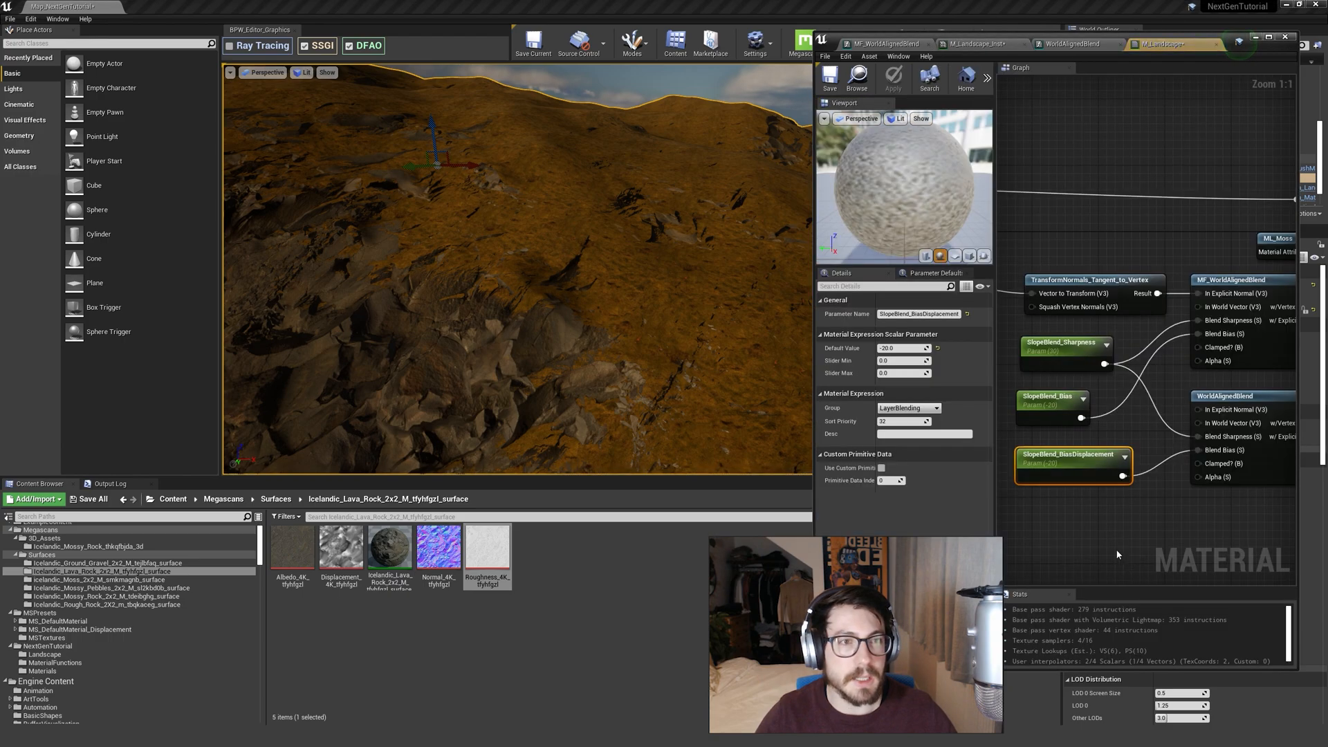
pyautogui.click(1088, 514)
pyautogui.scroll(-3, 1092, 517)
pyautogui.moveTo(1101, 524); pyautogui.dragTo(998, 501, button='right')
pyautogui.moveTo(1162, 398); pyautogui.dragTo(1106, 427, button='right')
pyautogui.moveTo(1003, 344); pyautogui.dragTo(1187, 340, button='right')
pyautogui.scroll(-2, 1186, 341)
pyautogui.scroll(3, 1134, 356)
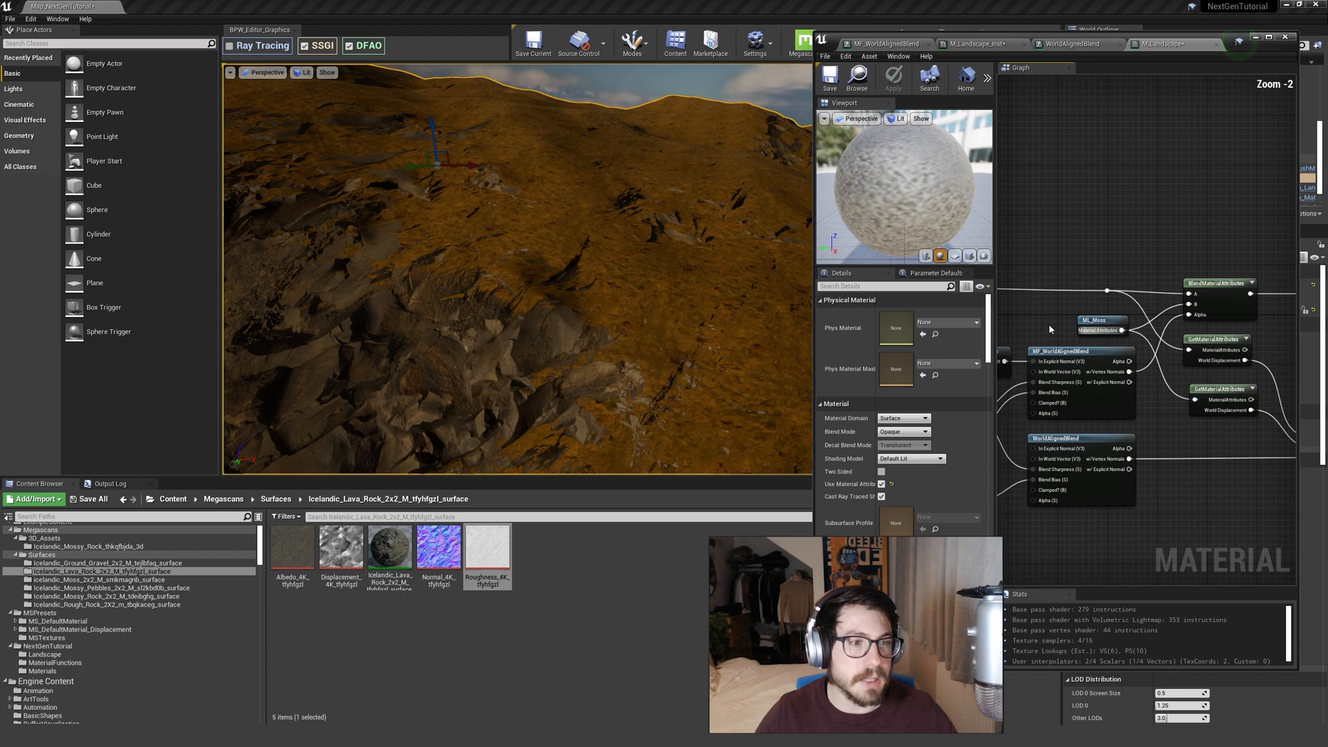
pyautogui.moveTo(1056, 326); pyautogui.dragTo(1065, 299, button='right')
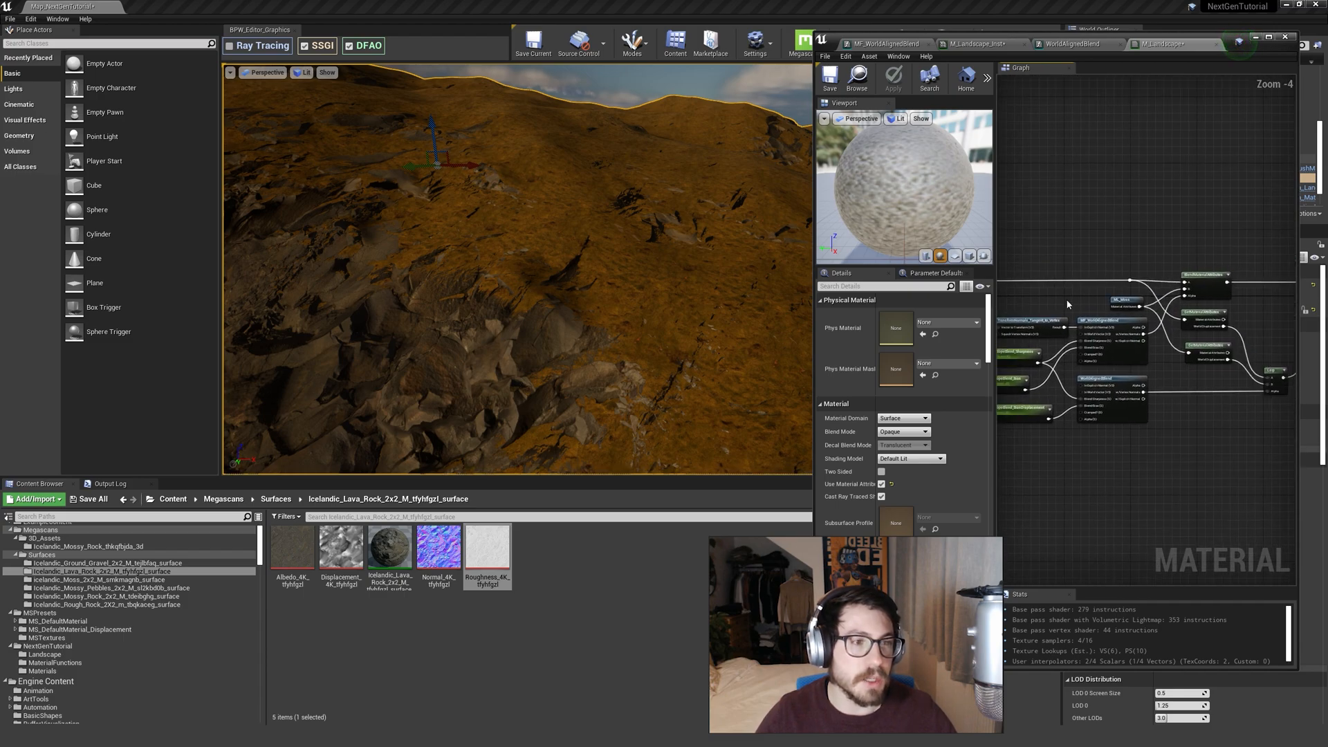
pyautogui.click(1146, 302)
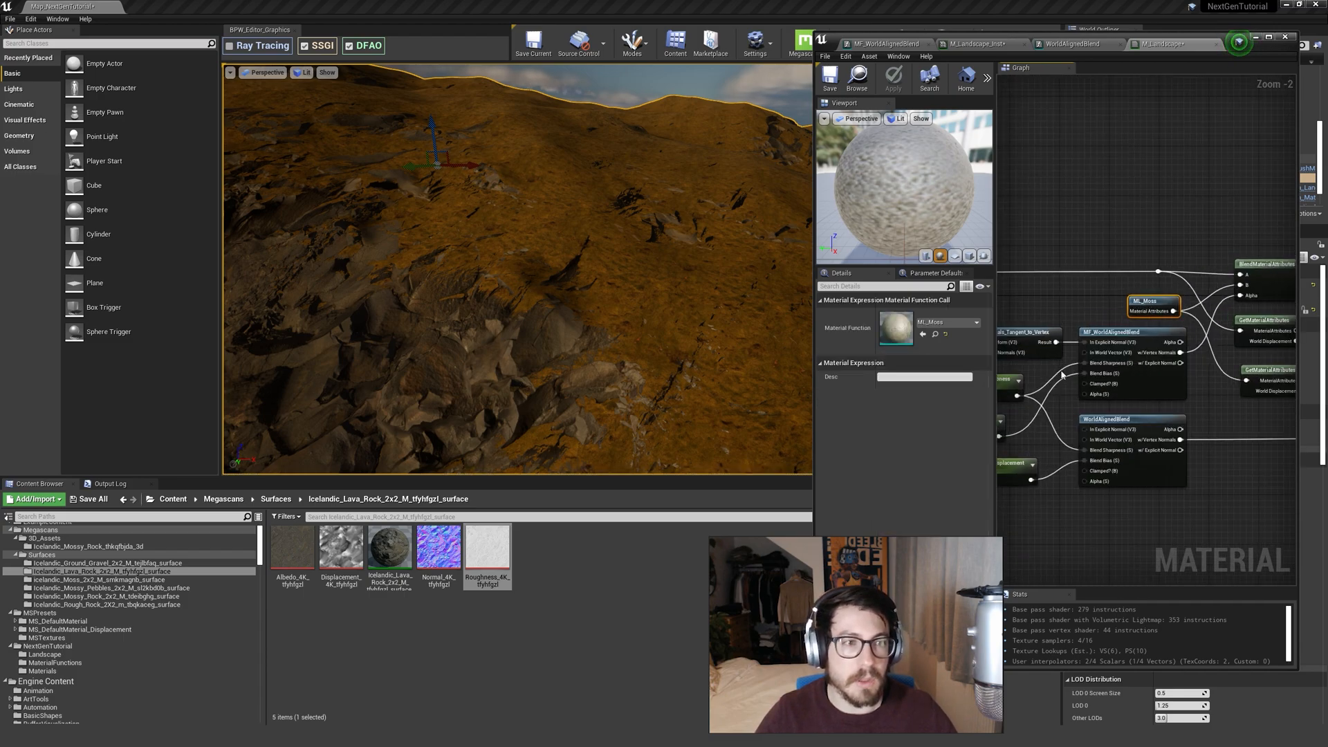
pyautogui.click(936, 334)
pyautogui.moveTo(488, 546); pyautogui.dragTo(1117, 206)
pyautogui.scroll(2, 1112, 238)
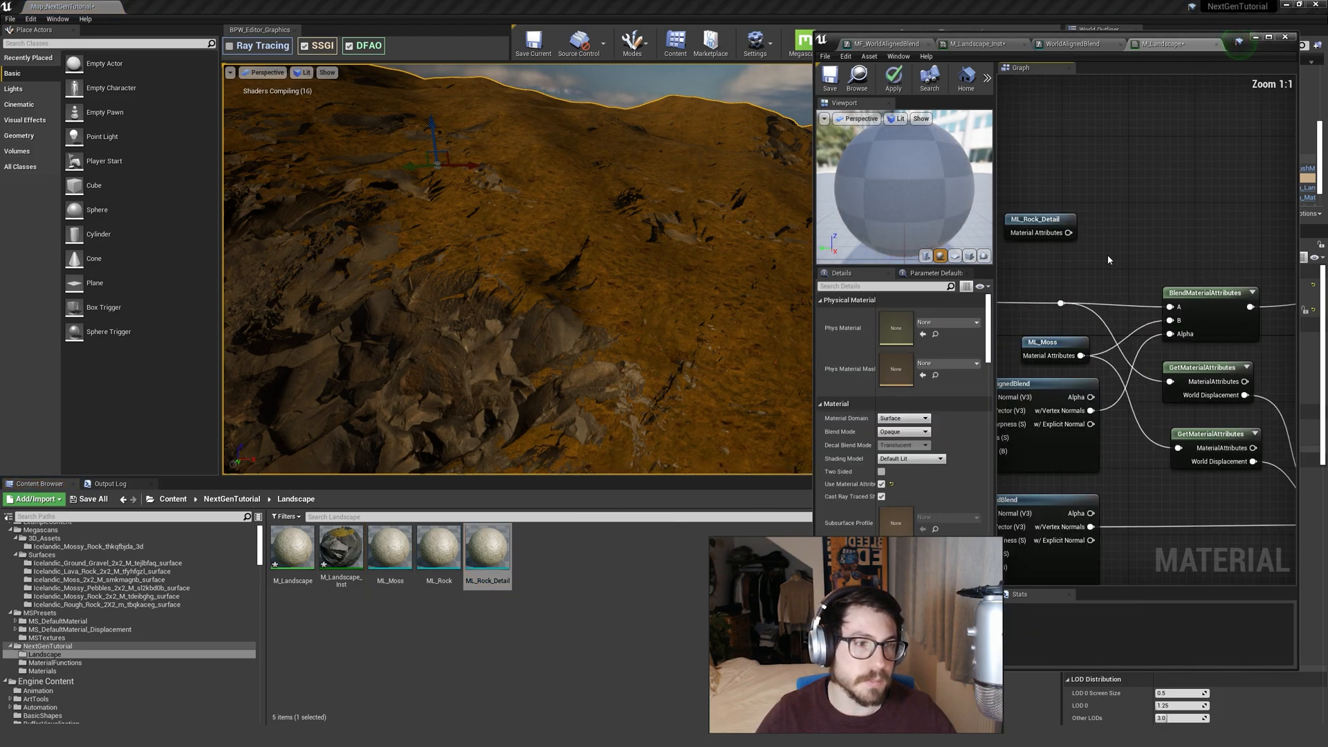
# Add a LandscapeLayerBlend node near ML_Rock_Detail and give it two layers.
pyautogui.scroll(-3, 1106, 248)
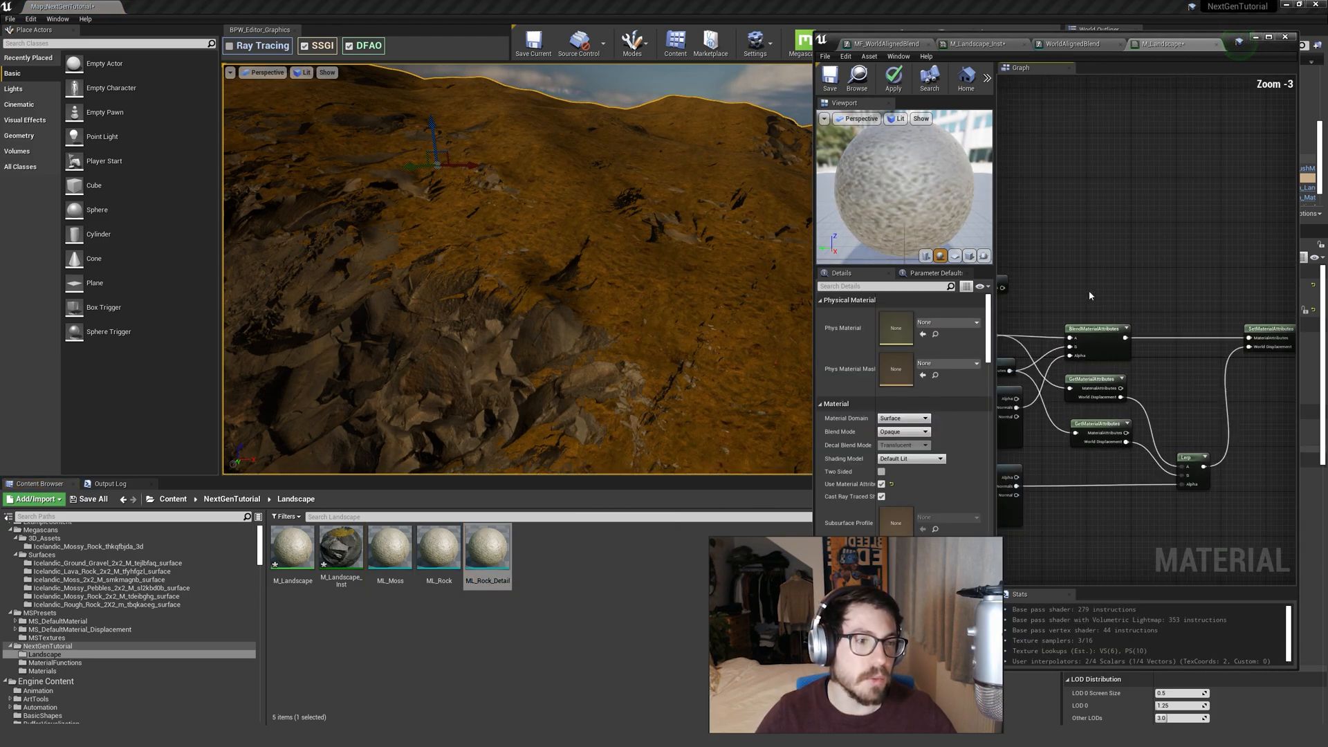
pyautogui.rightClick(1180, 249)
pyautogui.write('layer blend')
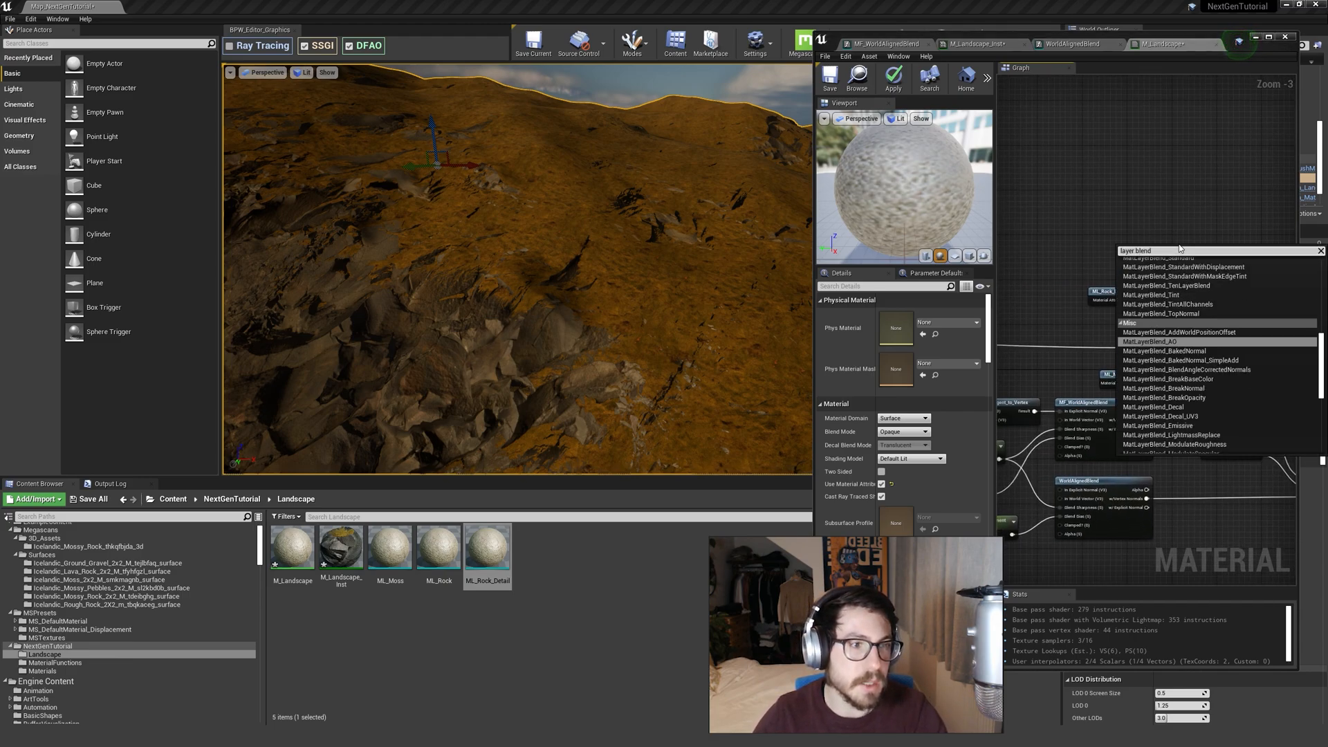
pyautogui.scroll(14, 1204, 405)
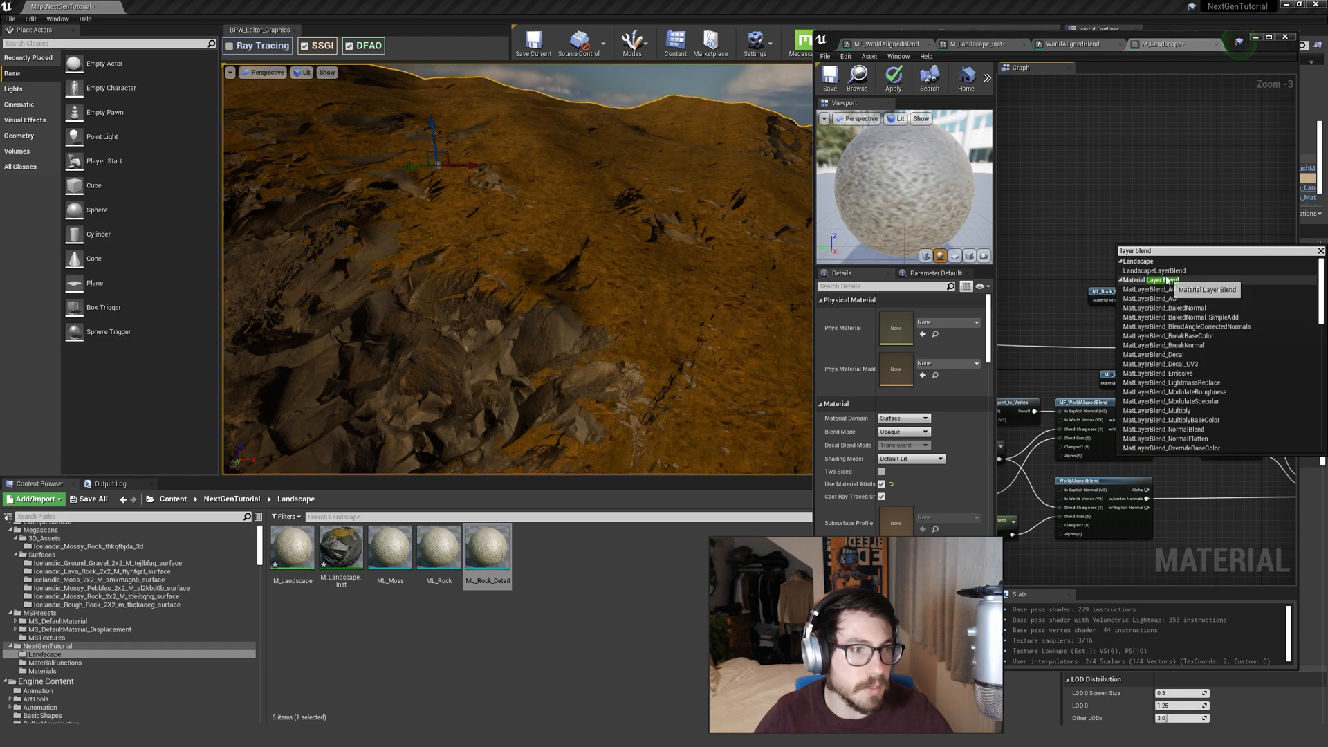
pyautogui.click(1168, 271)
pyautogui.scroll(2, 1176, 267)
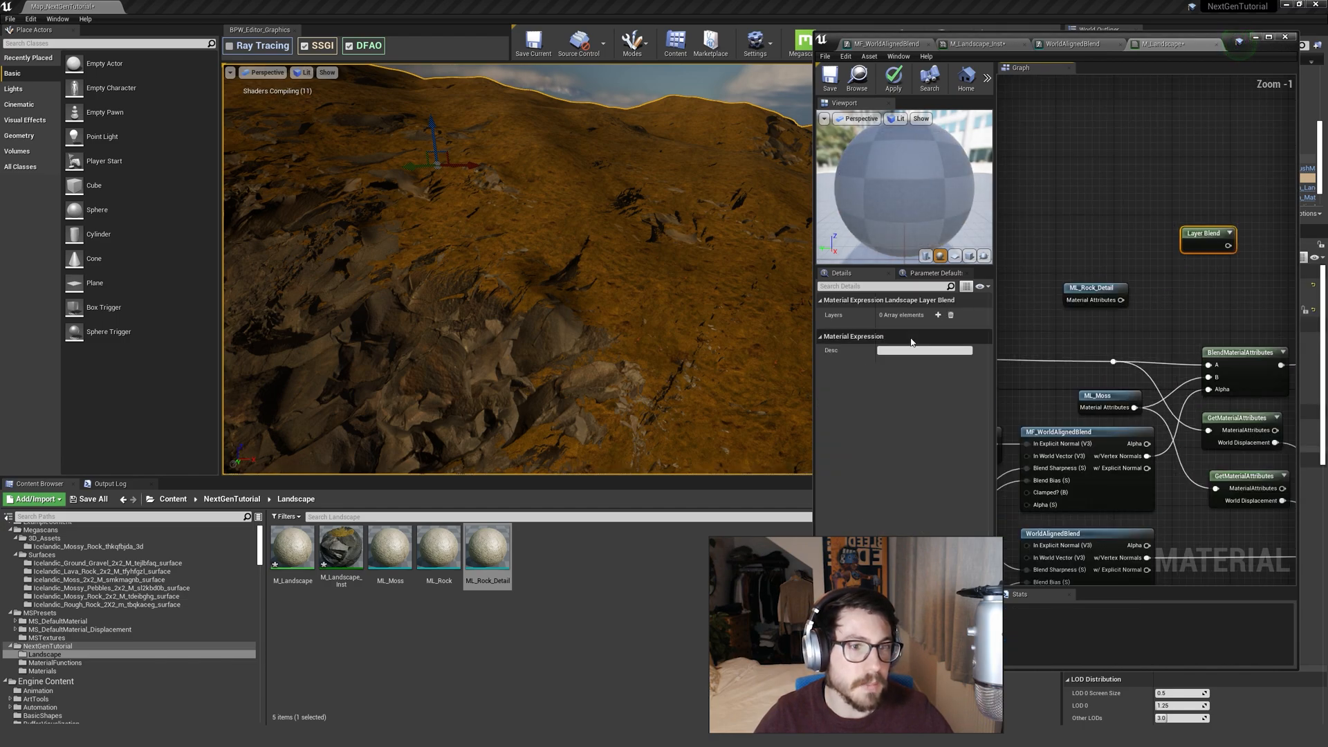
pyautogui.click(939, 315)
pyautogui.click(938, 315)
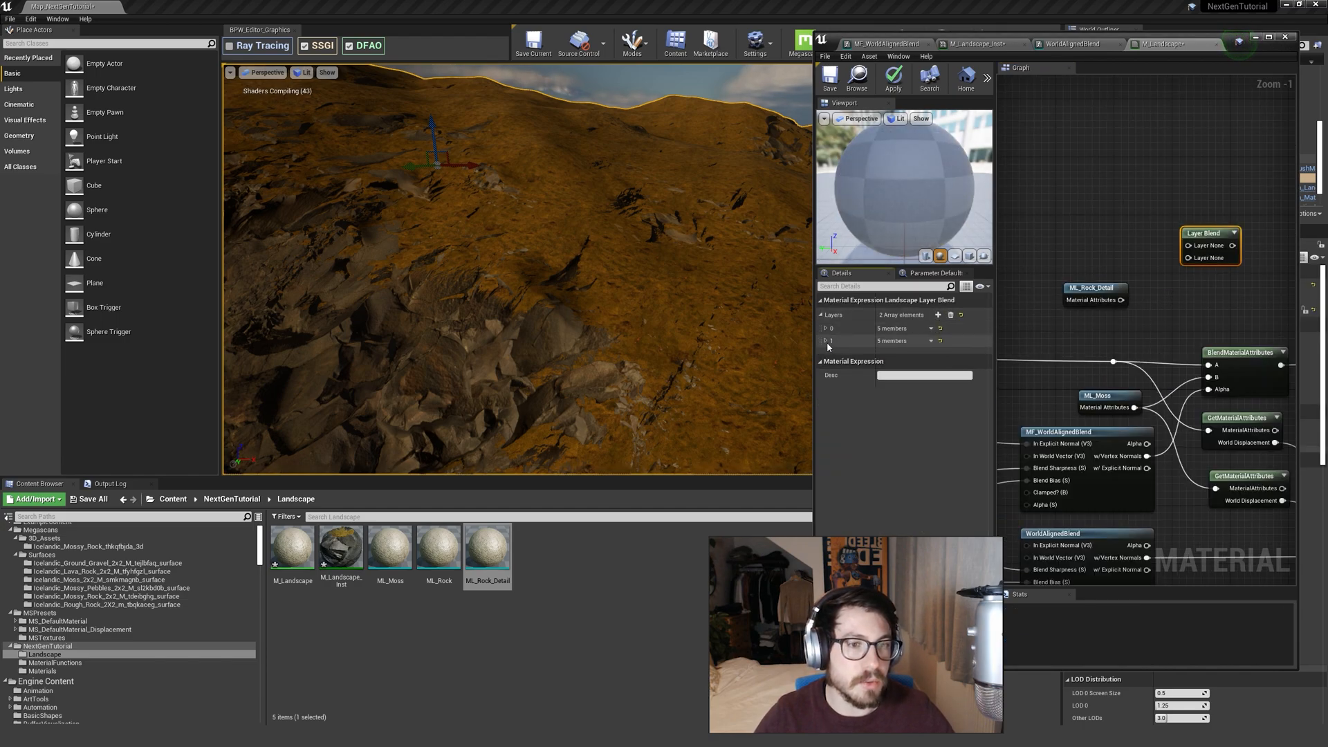
# Name the Layer Blend node's first layer RockDetail and its second layer Moss.
pyautogui.click(826, 341)
pyautogui.click(826, 328)
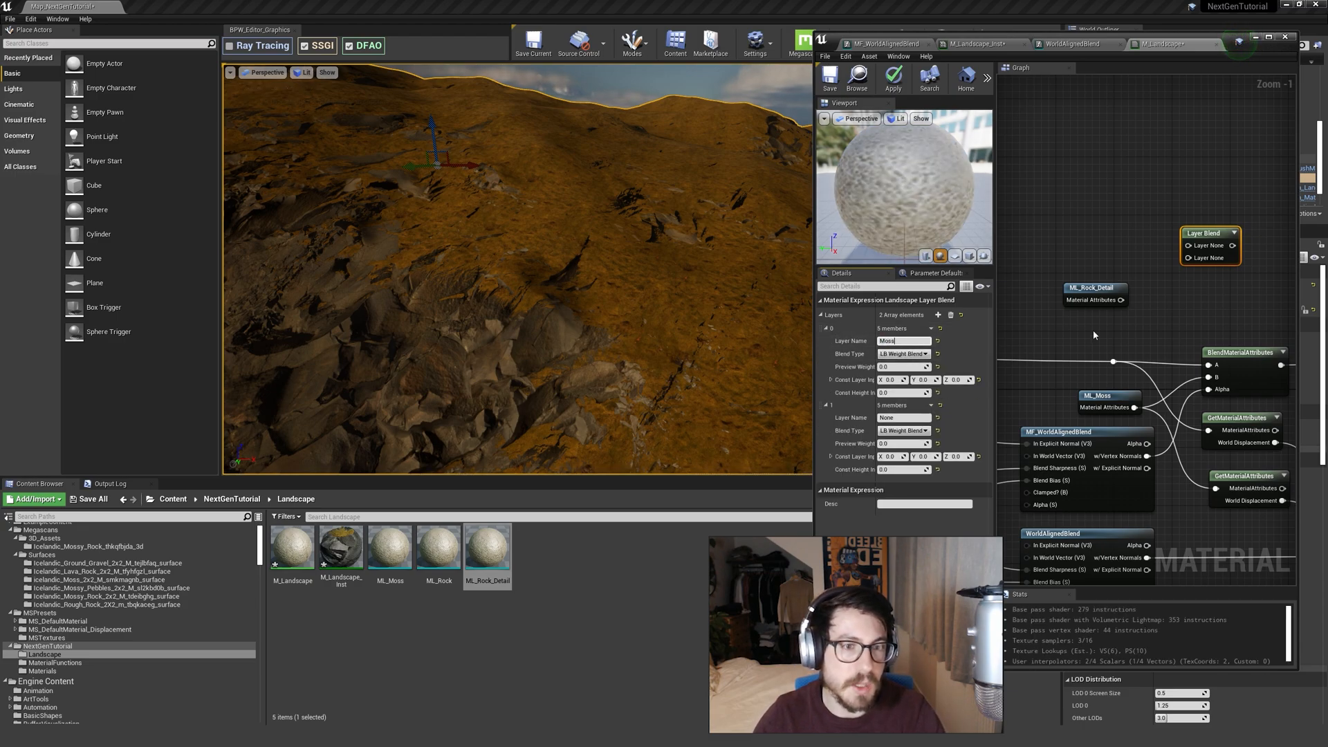
pyautogui.write('Moss')
pyautogui.press('Return')
pyautogui.moveTo(905, 418); pyautogui.dragTo(831, 421)
pyautogui.write('Moss')
pyautogui.press('Return')
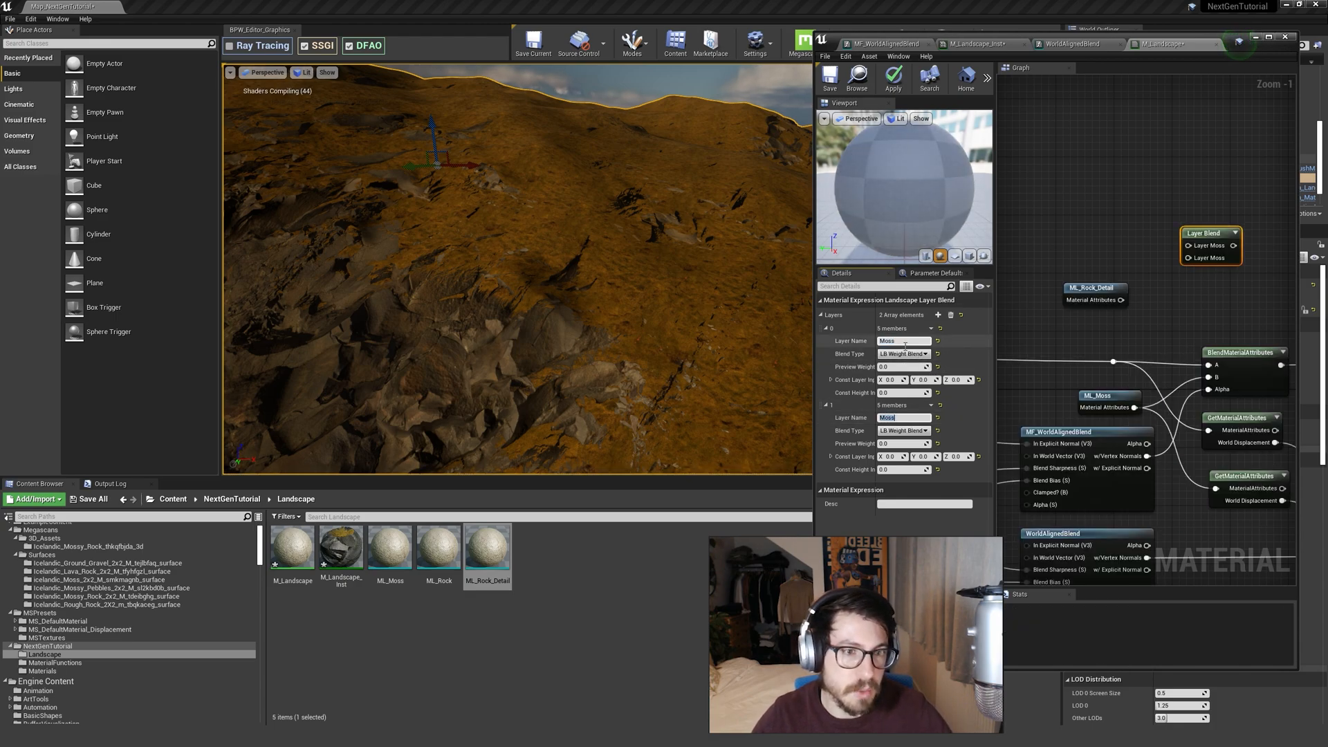
pyautogui.write('RockDetail')
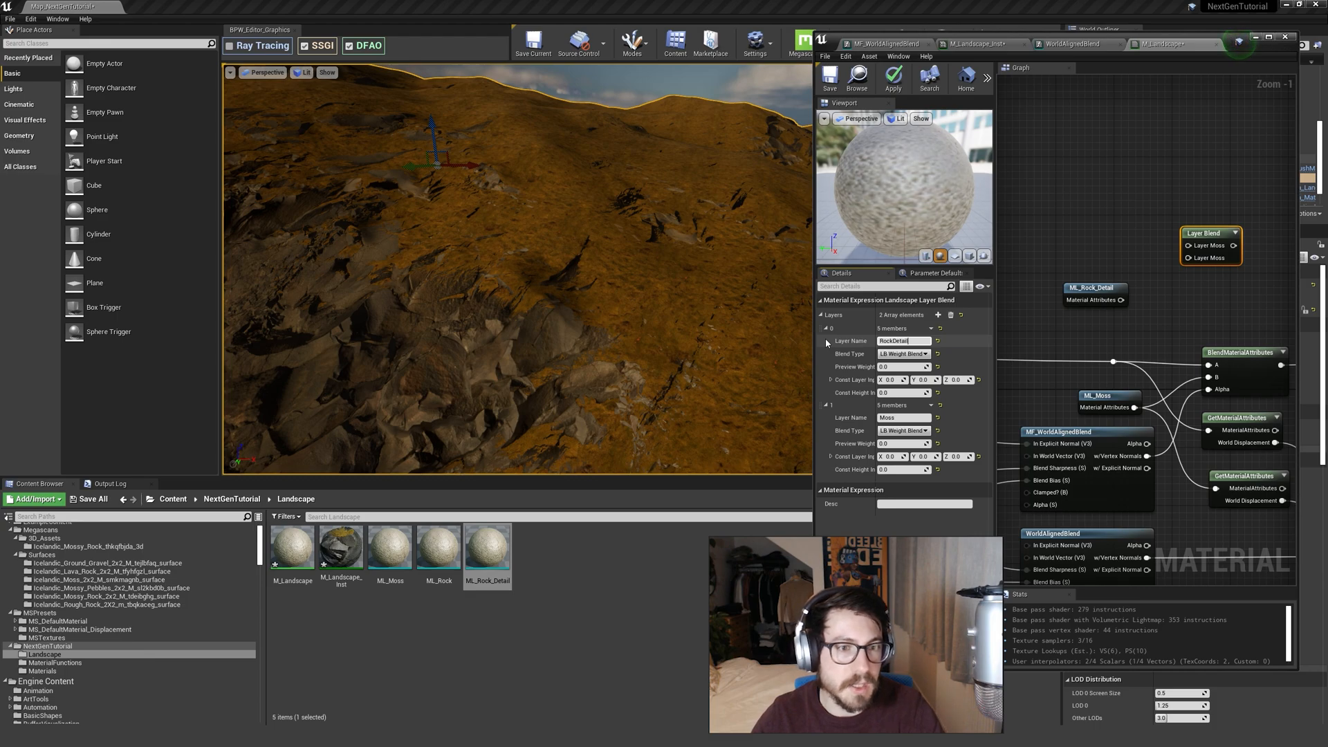
pyautogui.press('Return')
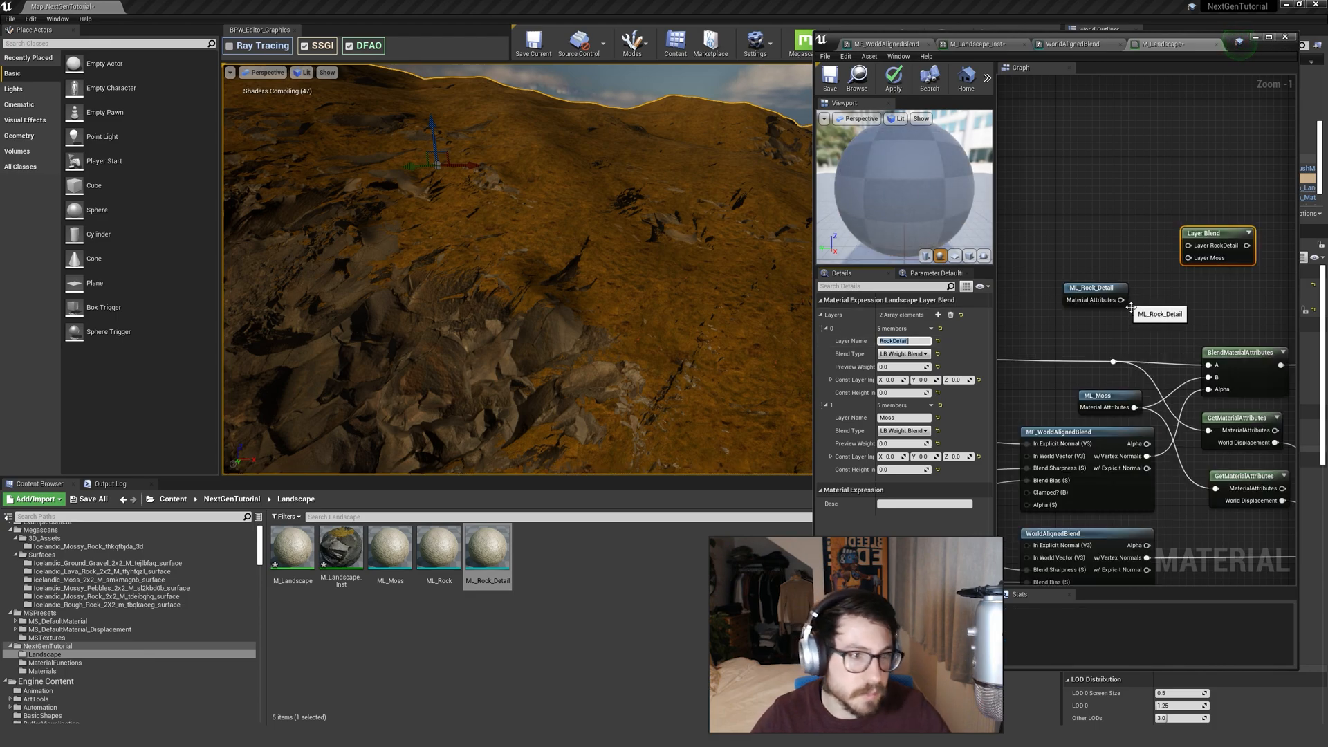
# Connect ML_Rock_Detail and ML_Moss to their matching Layer Blend inputs, and transfer ML_Moss's former outgoing connections to the Layer Blend output.
pyautogui.moveTo(1189, 245); pyautogui.dragTo(1086, 222)
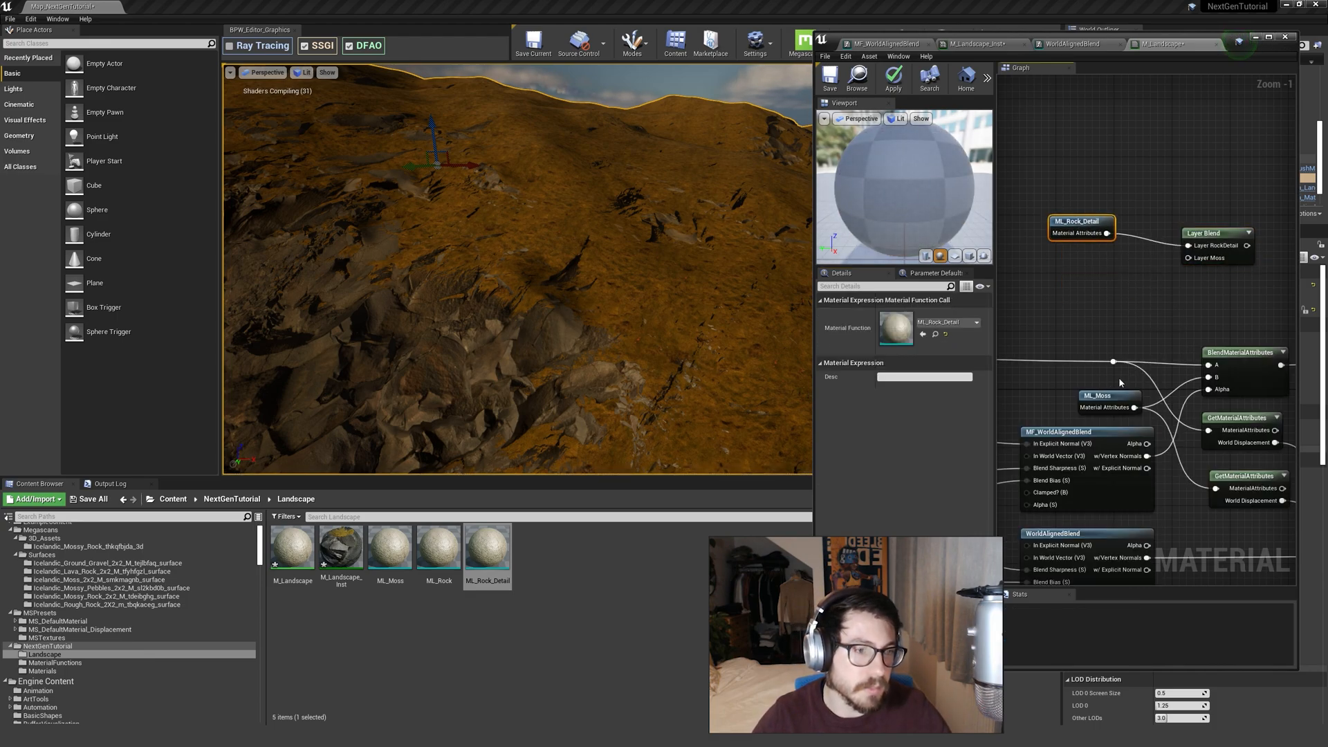
pyautogui.moveTo(1135, 409); pyautogui.dragTo(1189, 259)
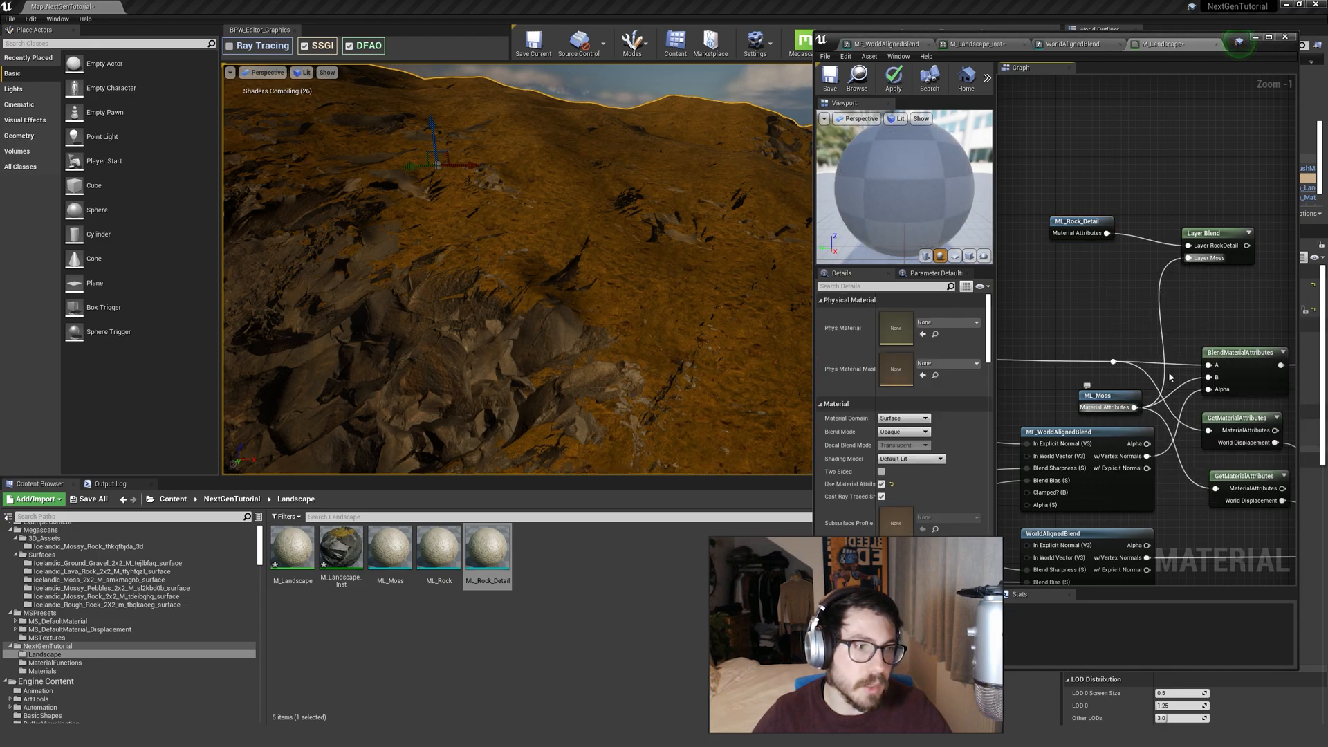
pyautogui.keyDown('ctrl'); pyautogui.moveTo(1135, 408); pyautogui.dragTo(1117, 274); pyautogui.keyUp('ctrl')
pyautogui.click(1132, 352)
pyautogui.moveTo(1134, 407); pyautogui.dragTo(1093, 298)
# Arrange ML_Rock_Detail, ML_Moss and the Layer Blend node into a compact group above the world-aligned blend nodes.
pyautogui.moveTo(1046, 331); pyautogui.dragTo(1139, 322, button='right')
pyautogui.moveTo(1178, 389); pyautogui.dragTo(1113, 316)
pyautogui.click(1129, 261)
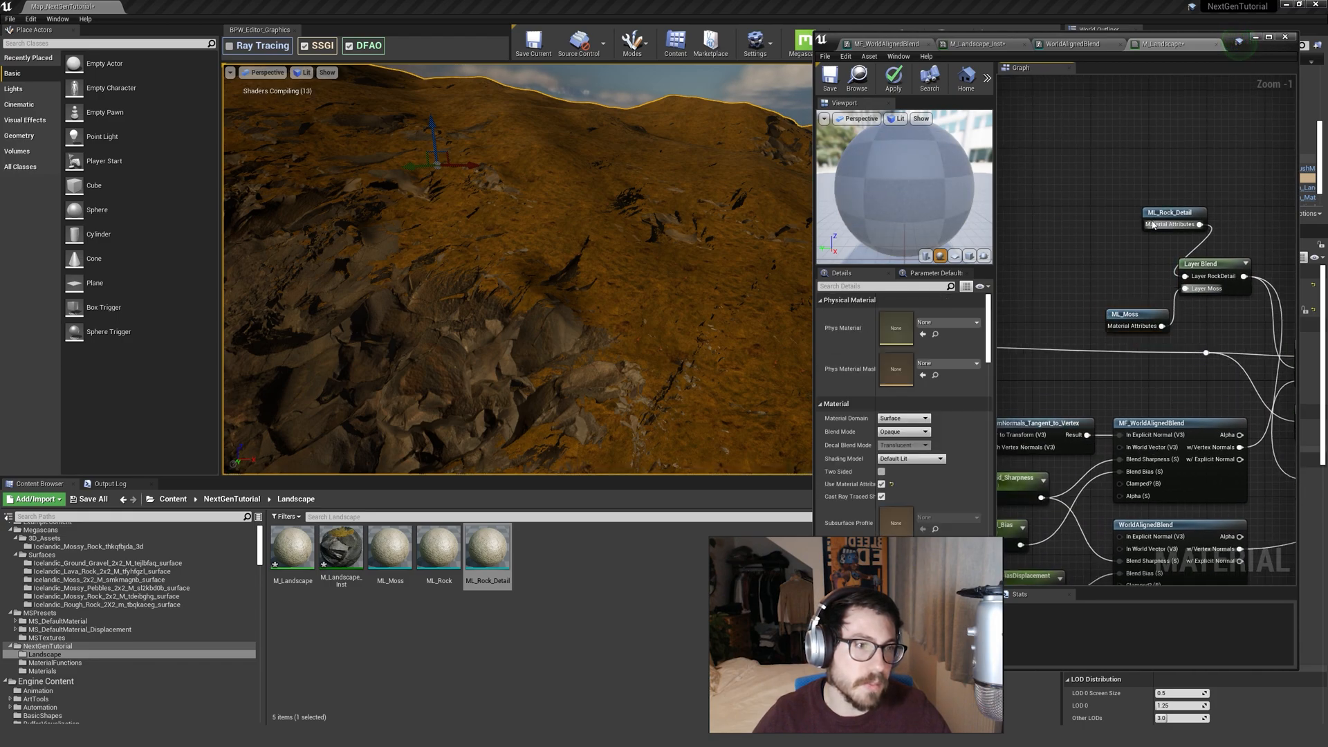
pyautogui.moveTo(1154, 224); pyautogui.dragTo(1110, 275)
pyautogui.click(1089, 286)
pyautogui.moveTo(1118, 321); pyautogui.dragTo(1111, 307)
pyautogui.moveTo(1087, 321); pyautogui.dragTo(1020, 326, button='right')
pyautogui.click(1066, 339)
pyautogui.scroll(-2, 1077, 338)
pyautogui.moveTo(1105, 333); pyautogui.dragTo(1119, 301, button='right')
pyautogui.moveTo(1121, 302); pyautogui.dragTo(1055, 246)
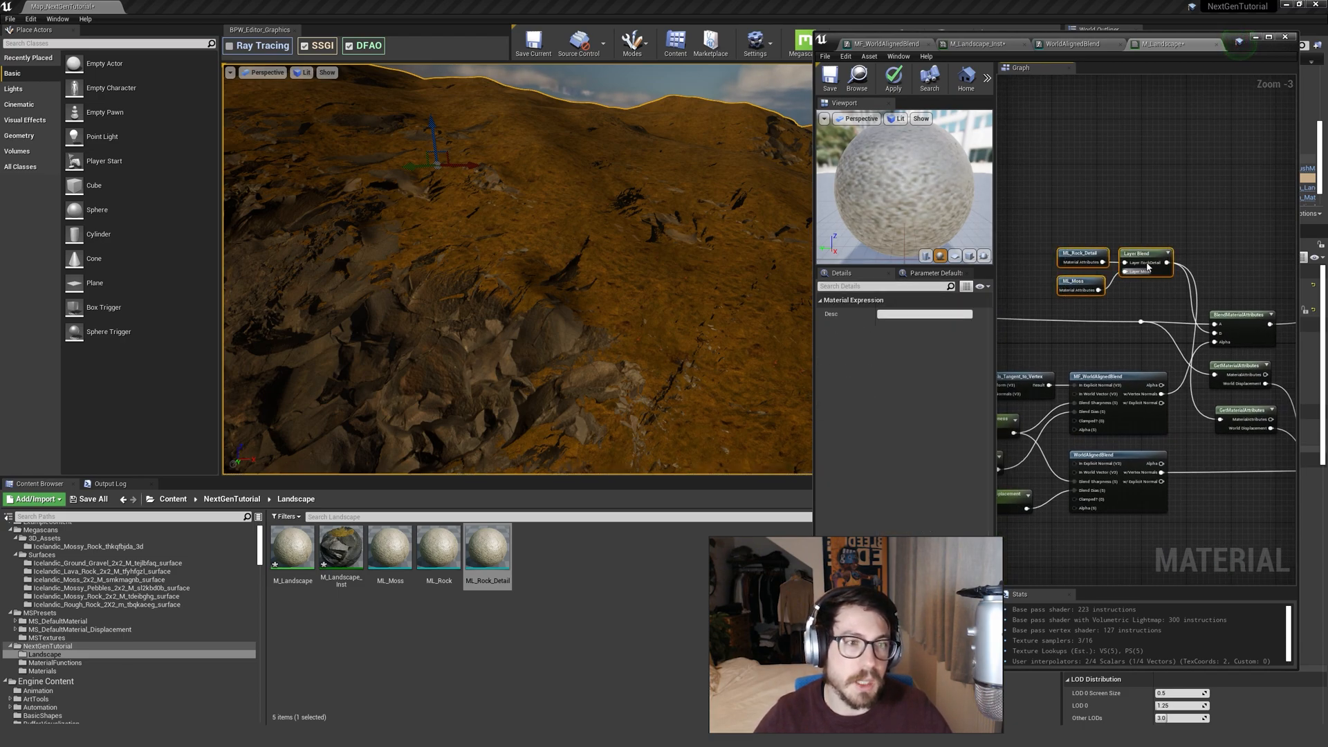
pyautogui.moveTo(1139, 259); pyautogui.dragTo(1105, 265)
pyautogui.click(1072, 240)
pyautogui.scroll(2, 1071, 239)
pyautogui.moveTo(1071, 238); pyautogui.dragTo(1143, 215, button='right')
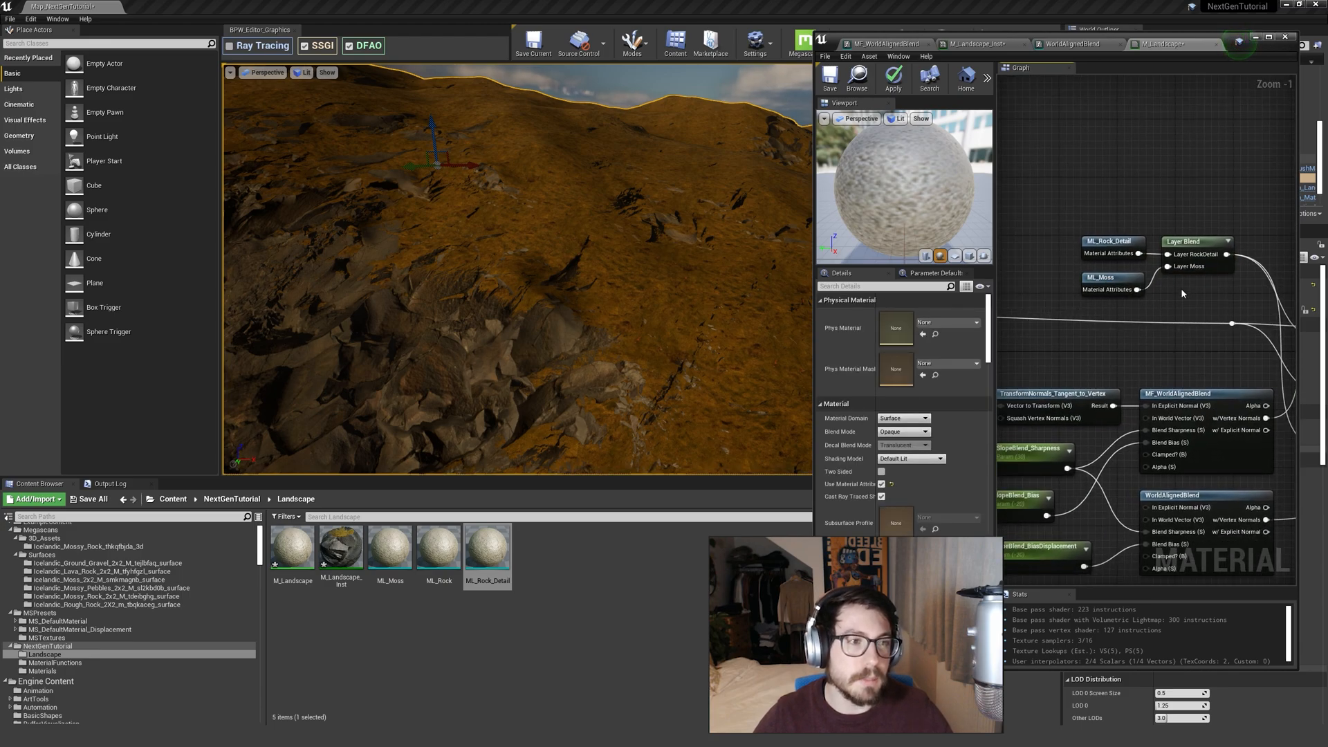
# Set the RockDetail layer's blend type to LB Height Blend.
pyautogui.click(1204, 249)
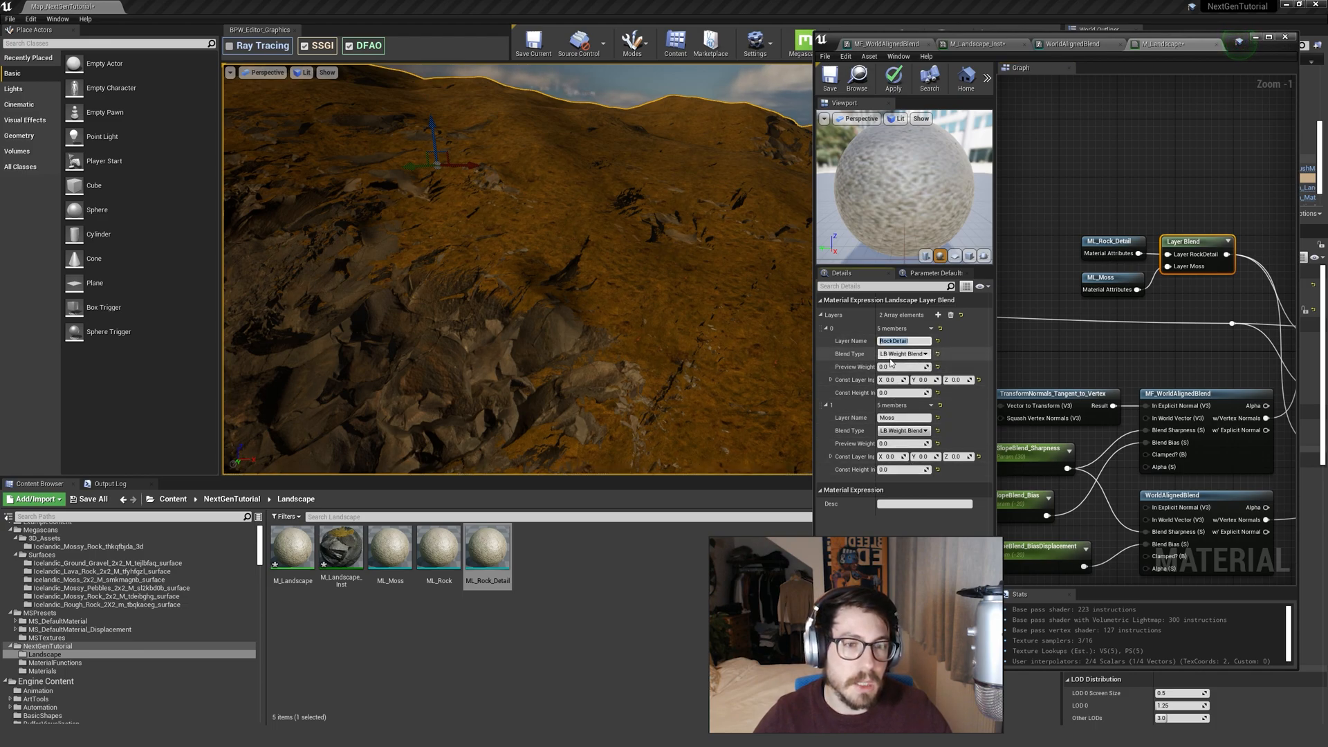
pyautogui.click(896, 354)
pyautogui.click(898, 376)
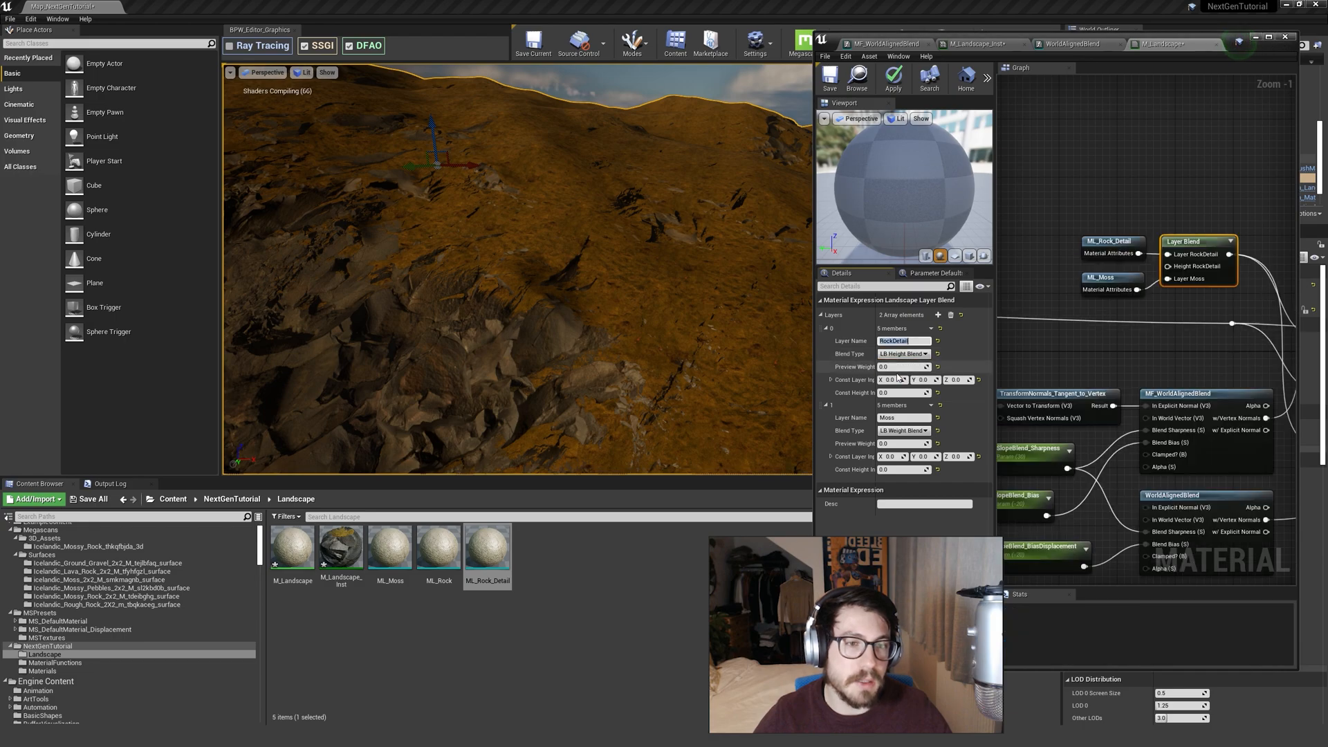
# Set the Moss layer's blend type to LB Height Blend.
pyautogui.click(890, 431)
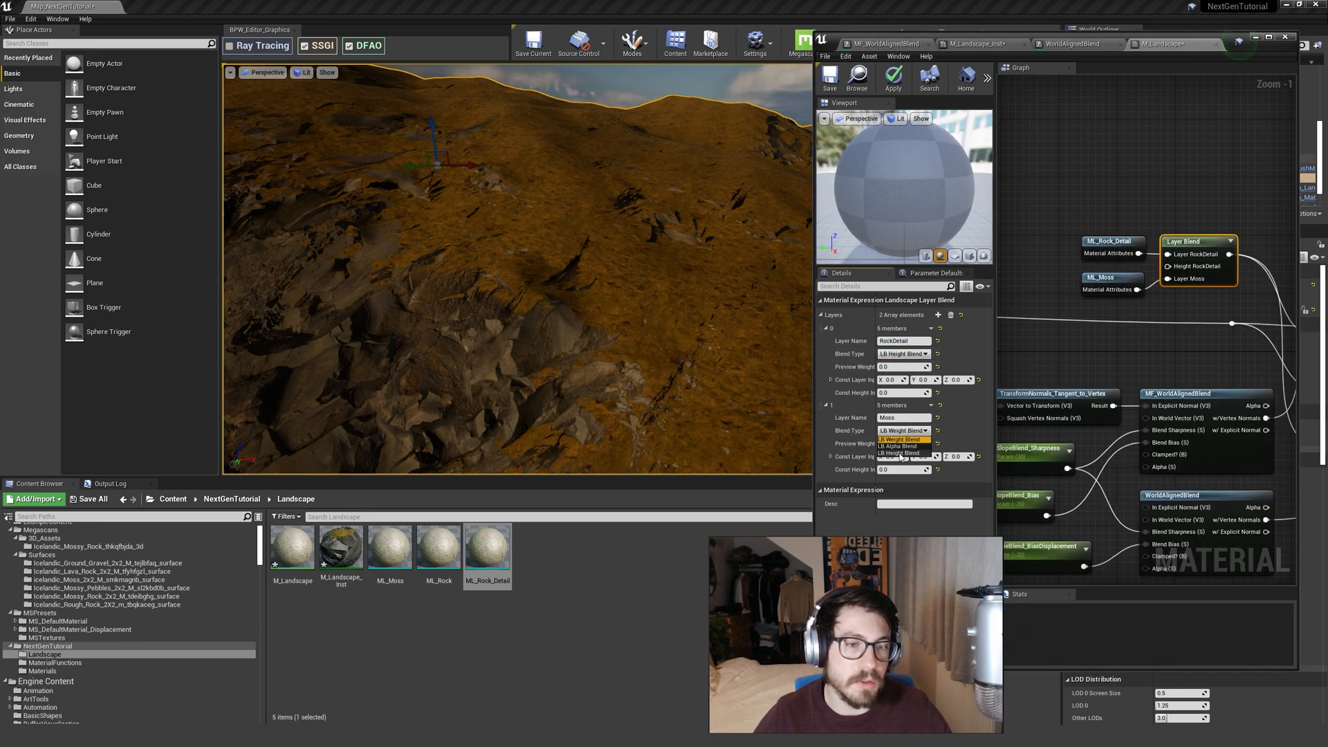
pyautogui.click(900, 453)
pyautogui.click(1139, 317)
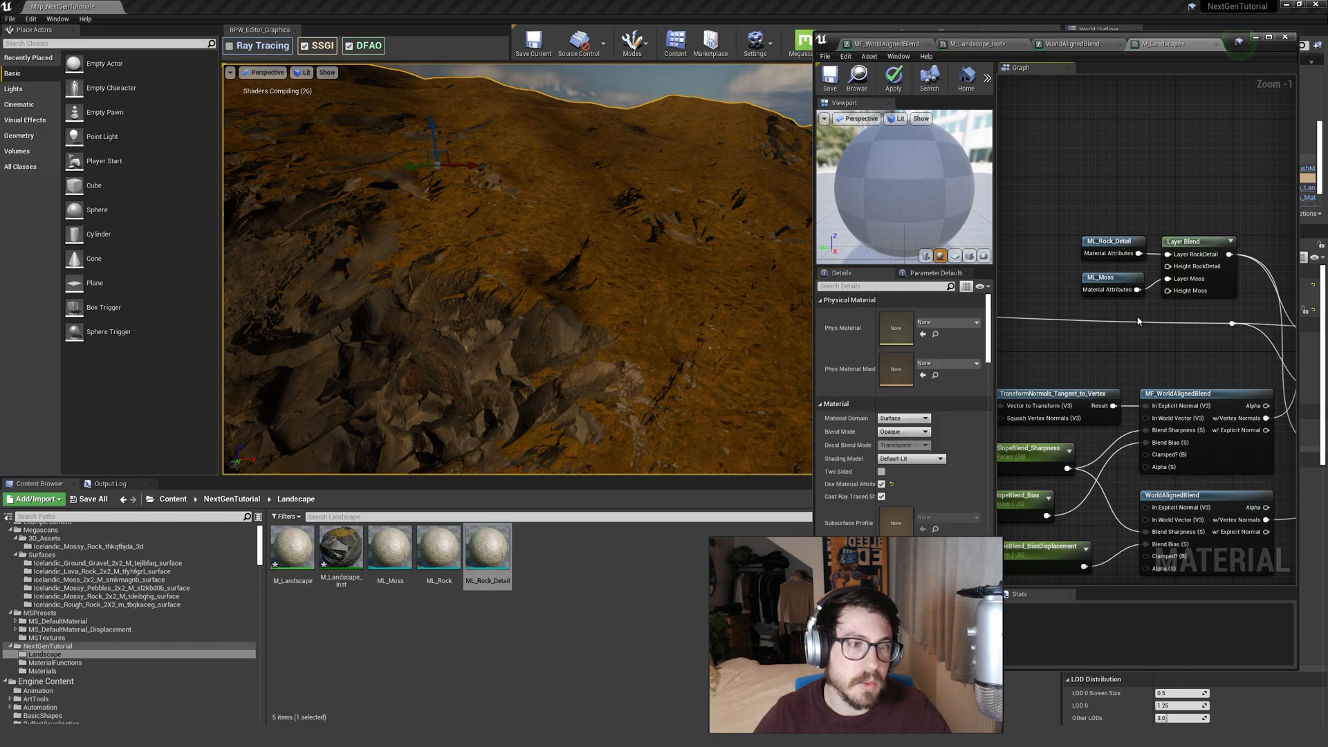
# Raise the ML_Rock_Detail, ML_Moss and Layer Blend group, and widen the gap between the two layer nodes and Layer Blend.
pyautogui.moveTo(1043, 218); pyautogui.dragTo(1196, 293)
pyautogui.moveTo(1188, 240); pyautogui.dragTo(1189, 183)
pyautogui.click(1098, 158)
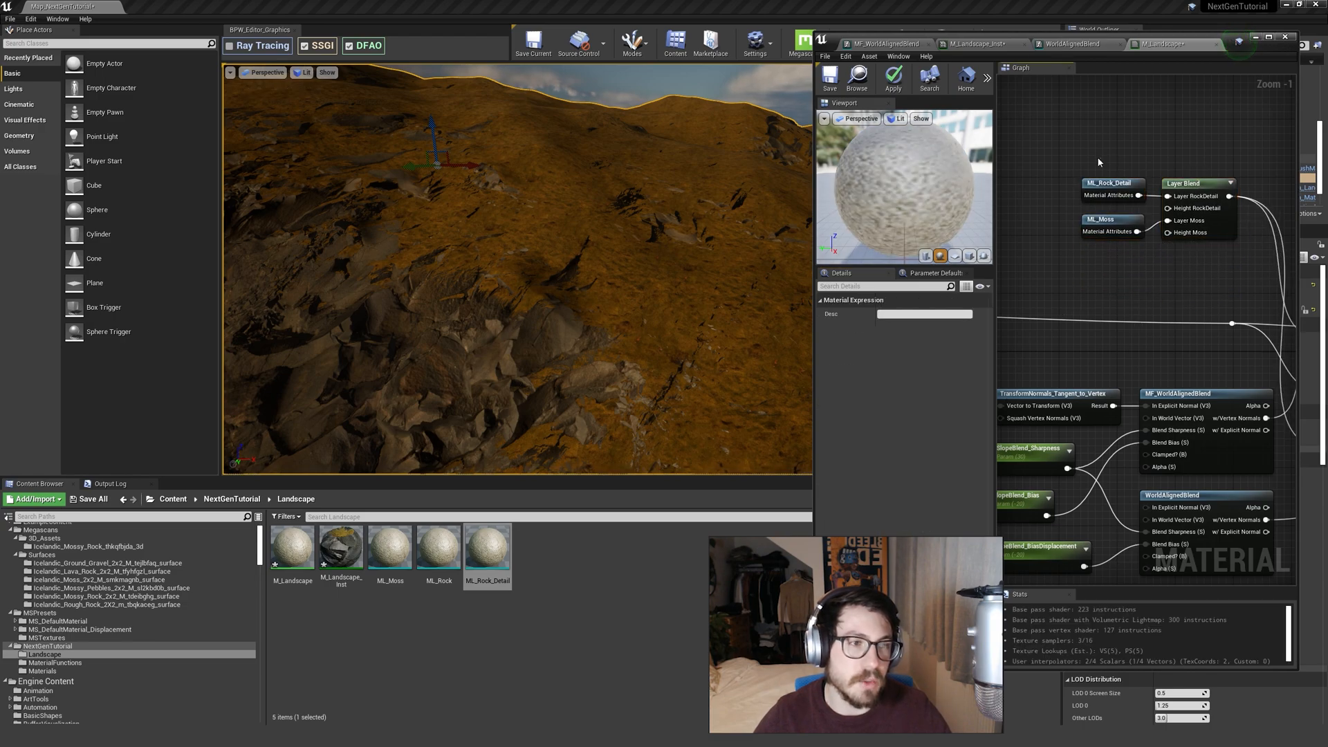
pyautogui.scroll(1, 1135, 253)
pyautogui.scroll(-5, 1169, 294)
pyautogui.moveTo(1190, 320); pyautogui.dragTo(1064, 288)
pyautogui.click(1128, 307)
# Copy the World Displacement GetMaterialAttributes node, place it between ML_Rock_Detail and Layer Blend, and feed ML_Rock_Detail into it.
pyautogui.scroll(3, 1072, 272)
pyautogui.moveTo(1152, 358); pyautogui.dragTo(902, 210, button='right')
pyautogui.scroll(-1, 1164, 325)
pyautogui.click(1197, 307)
pyautogui.moveTo(1085, 261); pyautogui.dragTo(1159, 323, button='right')
pyautogui.click(1269, 37)
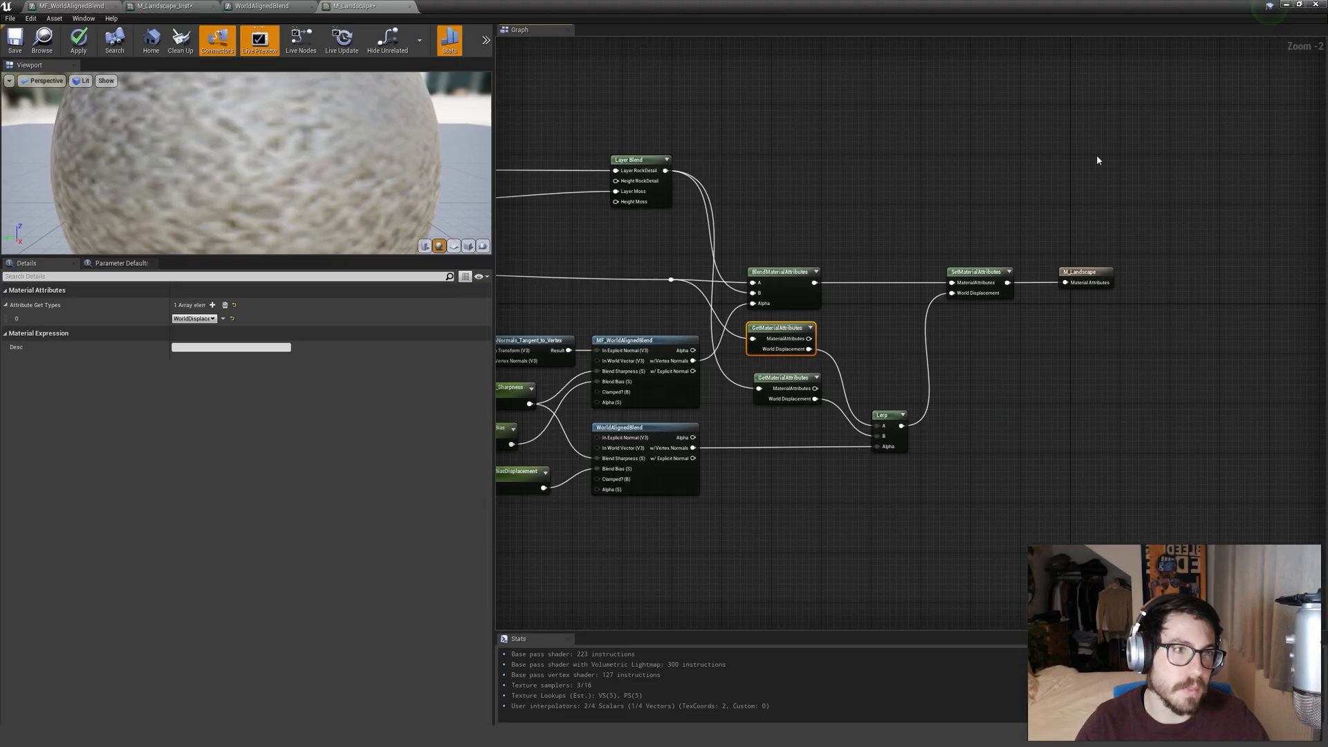
pyautogui.scroll(3, 795, 218)
pyautogui.hotkey('ctrl', 'v')
pyautogui.moveTo(730, 182); pyautogui.dragTo(811, 171)
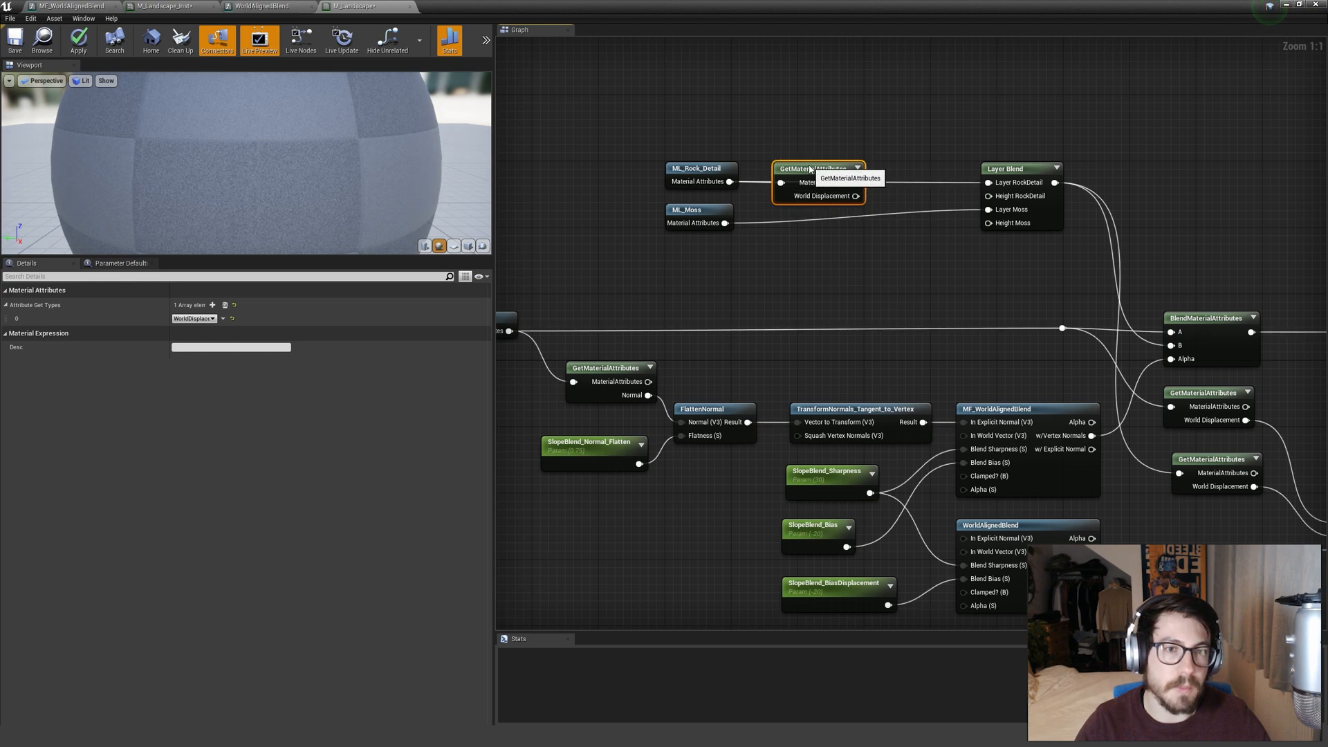
pyautogui.click(882, 195)
pyautogui.moveTo(968, 274); pyautogui.dragTo(876, 322, button='right')
pyautogui.moveTo(886, 206)
pyautogui.mouseDown()
pyautogui.moveTo(953, 293)
pyautogui.moveTo(864, 218)
pyautogui.mouseUp()
pyautogui.click(979, 293)
pyautogui.click(845, 275)
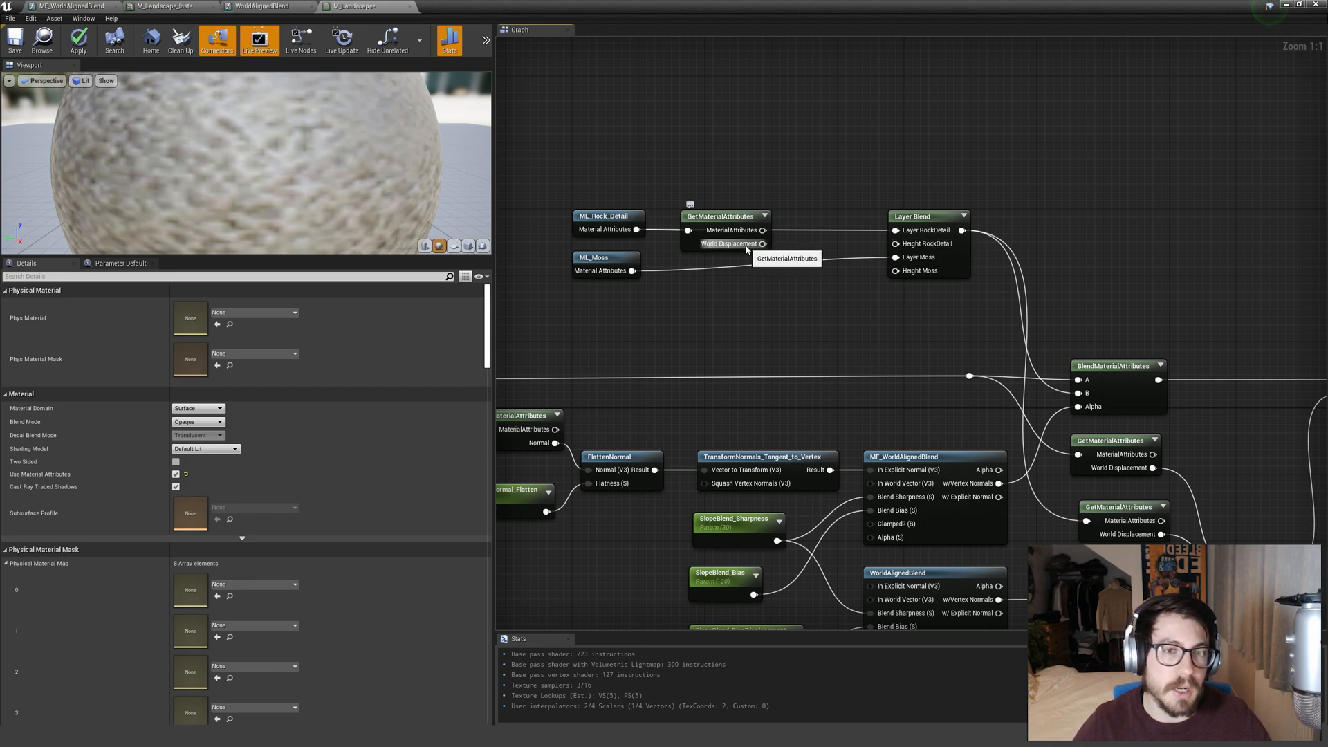
# Add an R-only component mask that feeds ML_Rock_Detail's World Displacement into Layer Blend's Height RockDetail input.
pyautogui.hotkey('shift', 'c')
pyautogui.keyDown('shift'); pyautogui.click(800, 258); pyautogui.keyUp('shift')
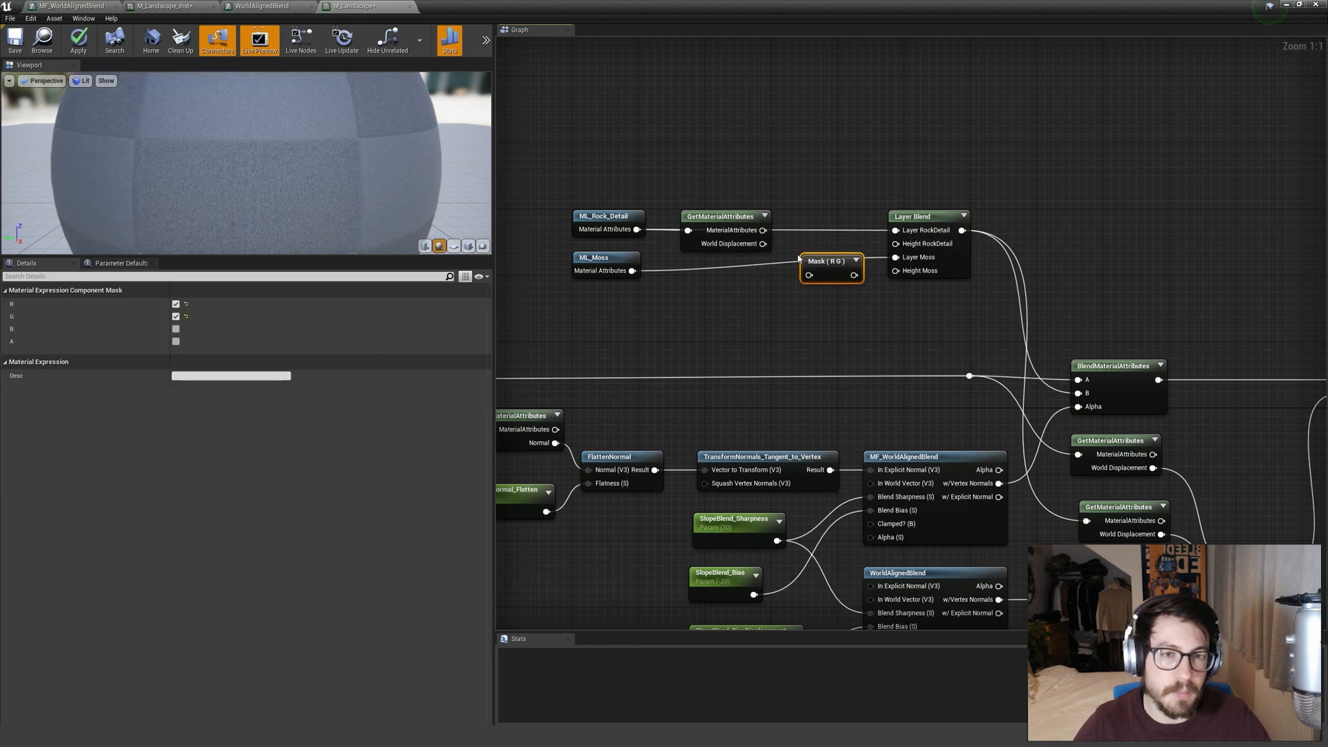
pyautogui.click(804, 326)
pyautogui.click(830, 274)
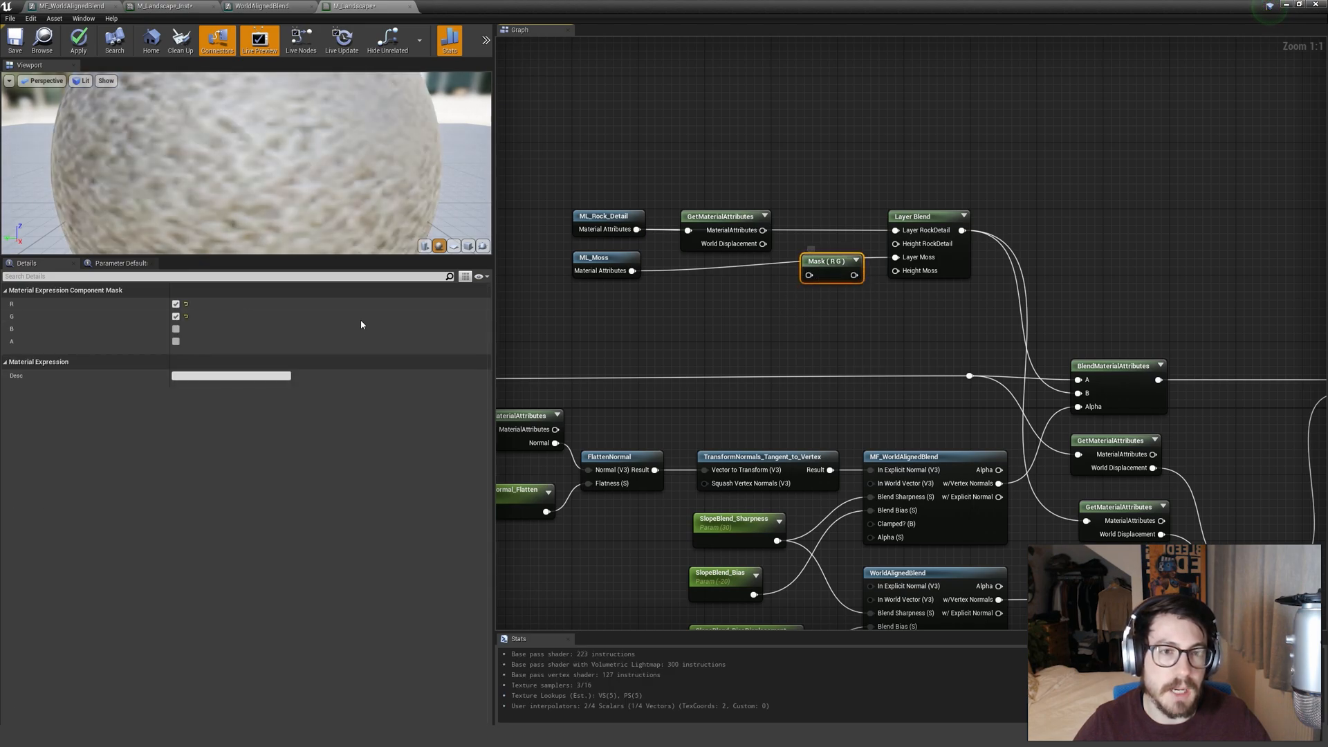
pyautogui.click(176, 317)
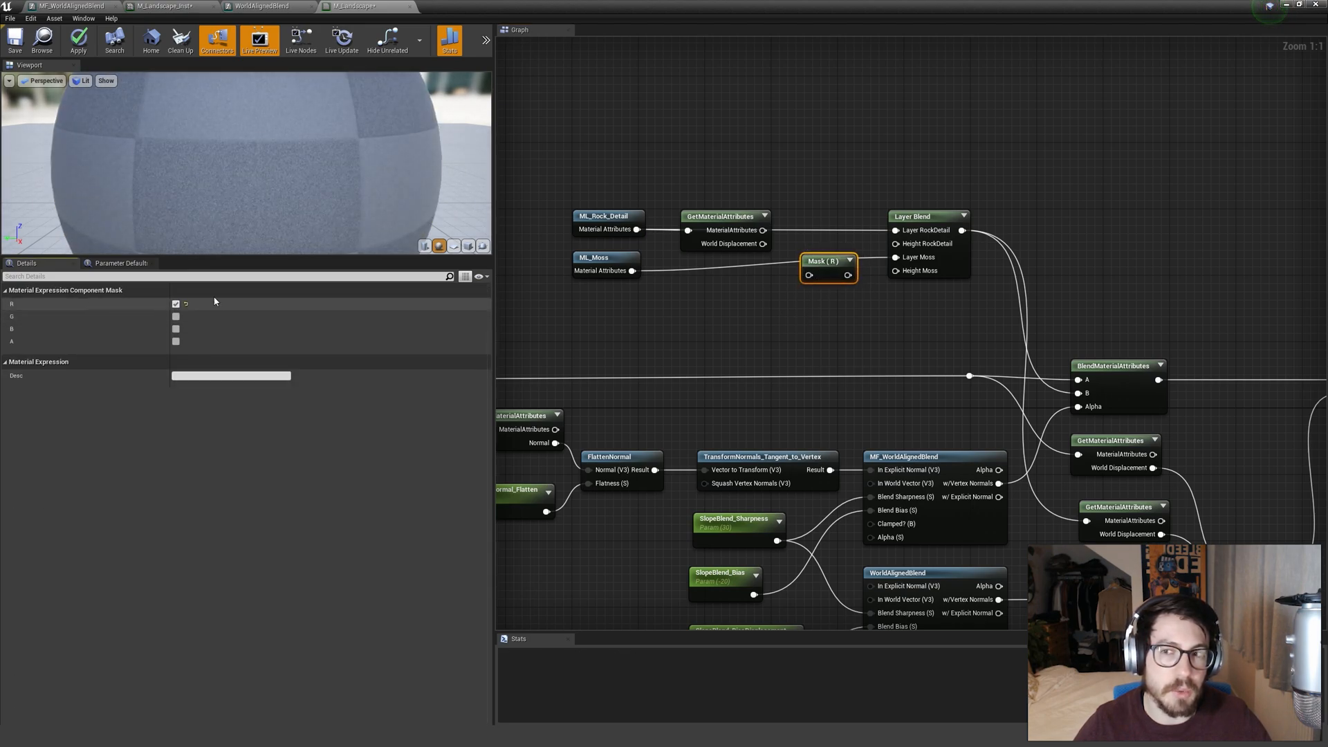
pyautogui.moveTo(846, 276); pyautogui.dragTo(896, 245)
pyautogui.moveTo(763, 245); pyautogui.dragTo(819, 256)
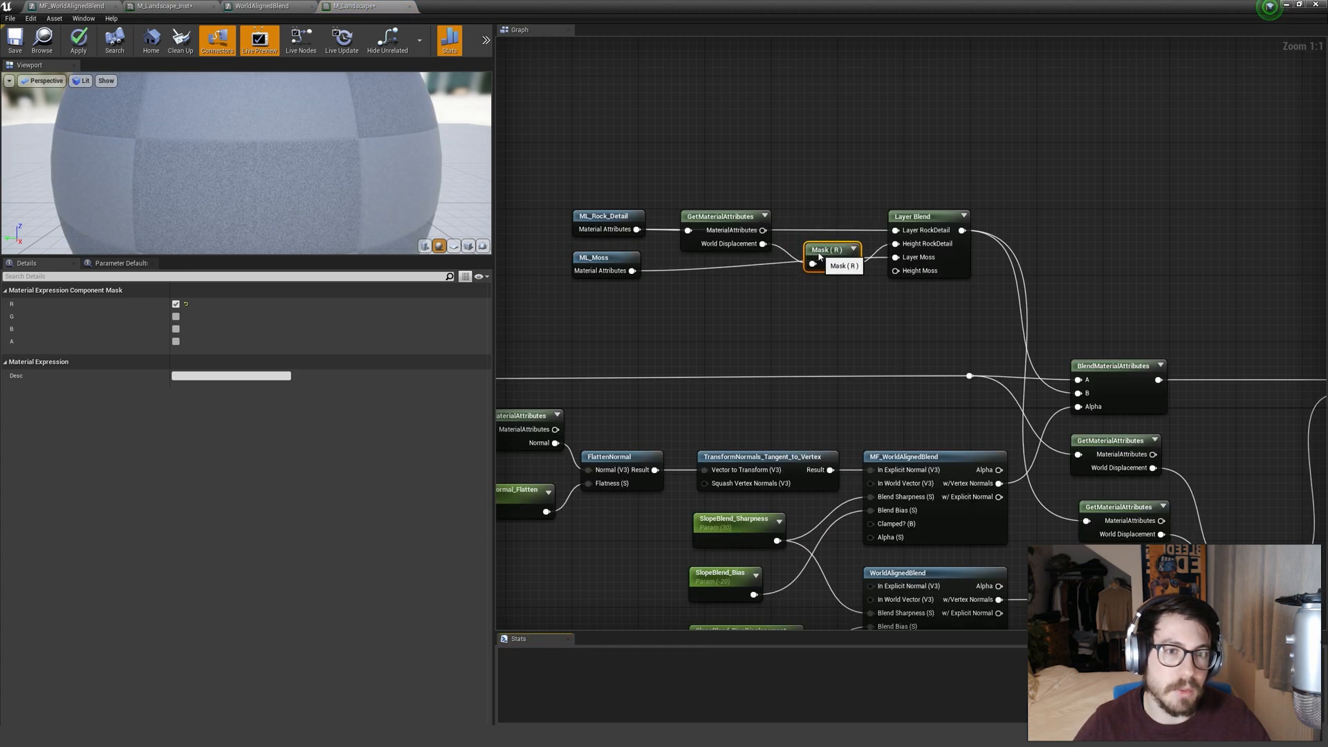
pyautogui.click(760, 293)
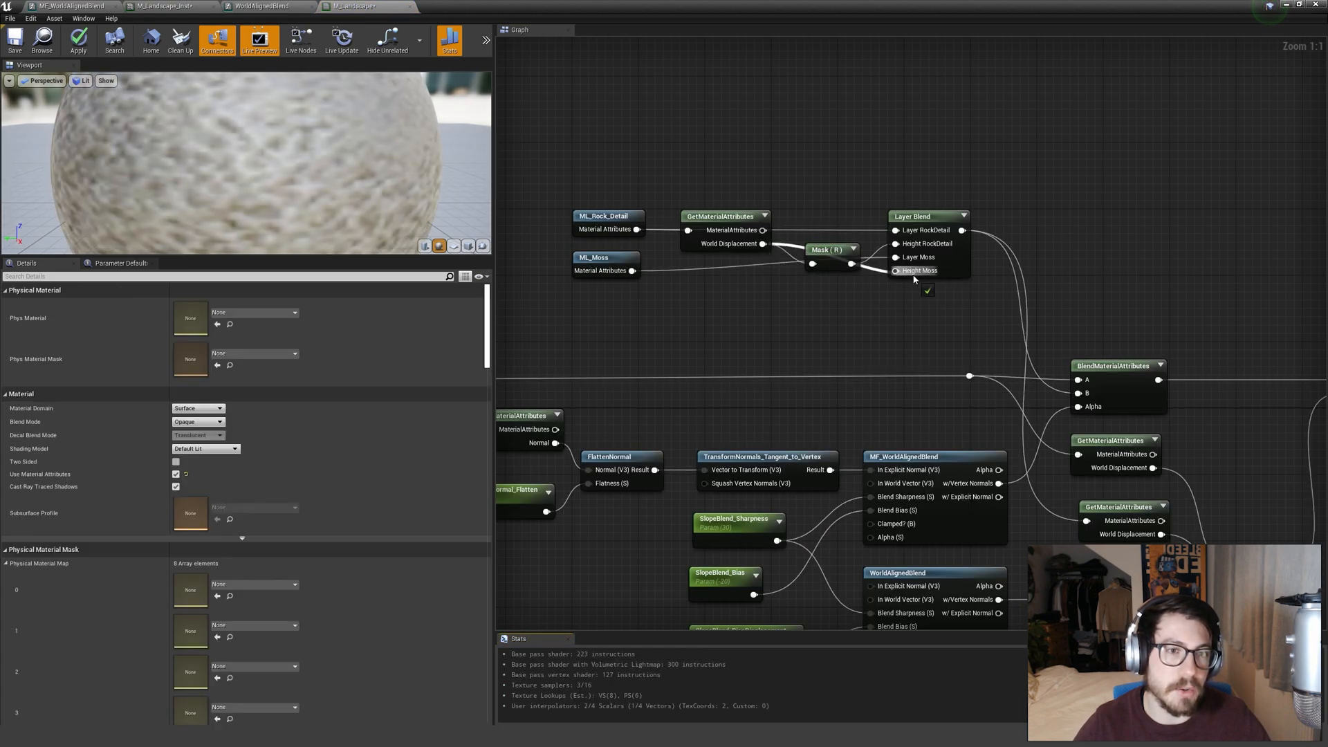
# Try the rock detail mask on the Height Moss input, disconnect it, and move ML_Moss lower to make room.
pyautogui.moveTo(852, 264); pyautogui.dragTo(896, 270)
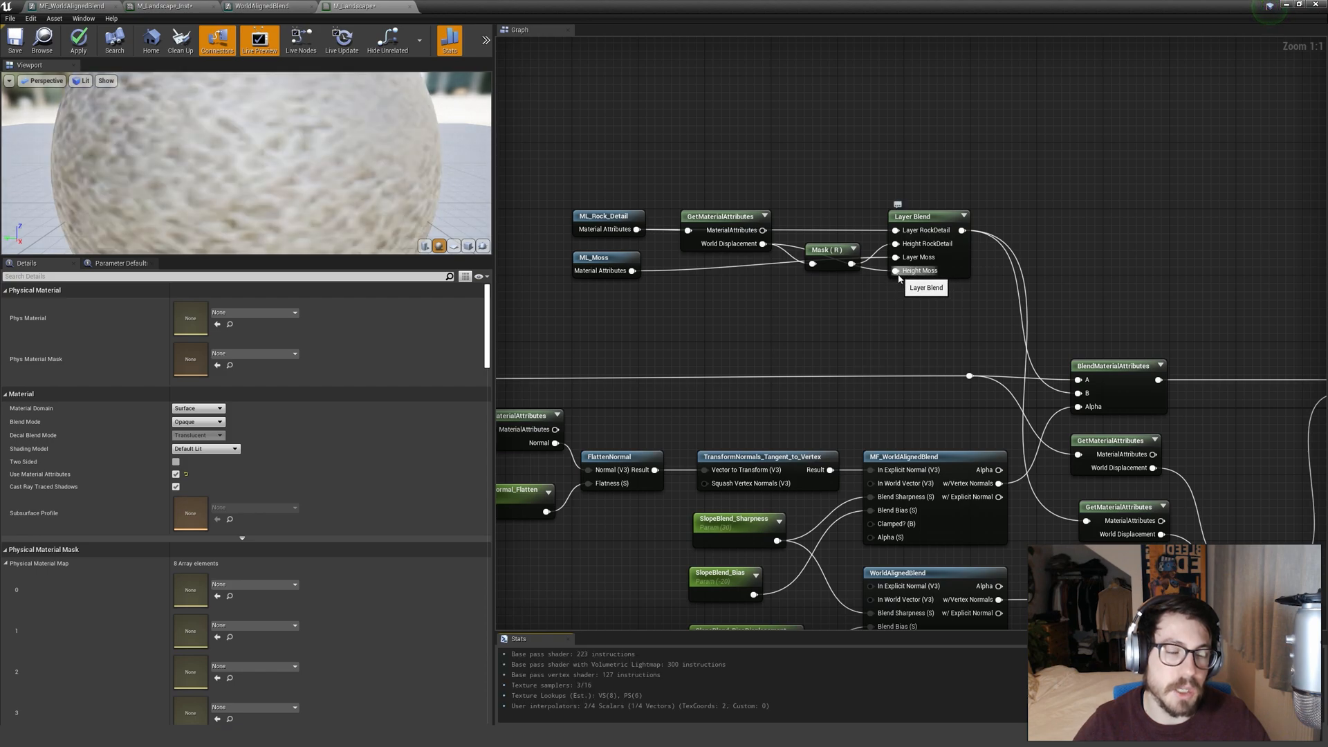
pyautogui.keyDown('alt'); pyautogui.click(896, 272); pyautogui.keyUp('alt')
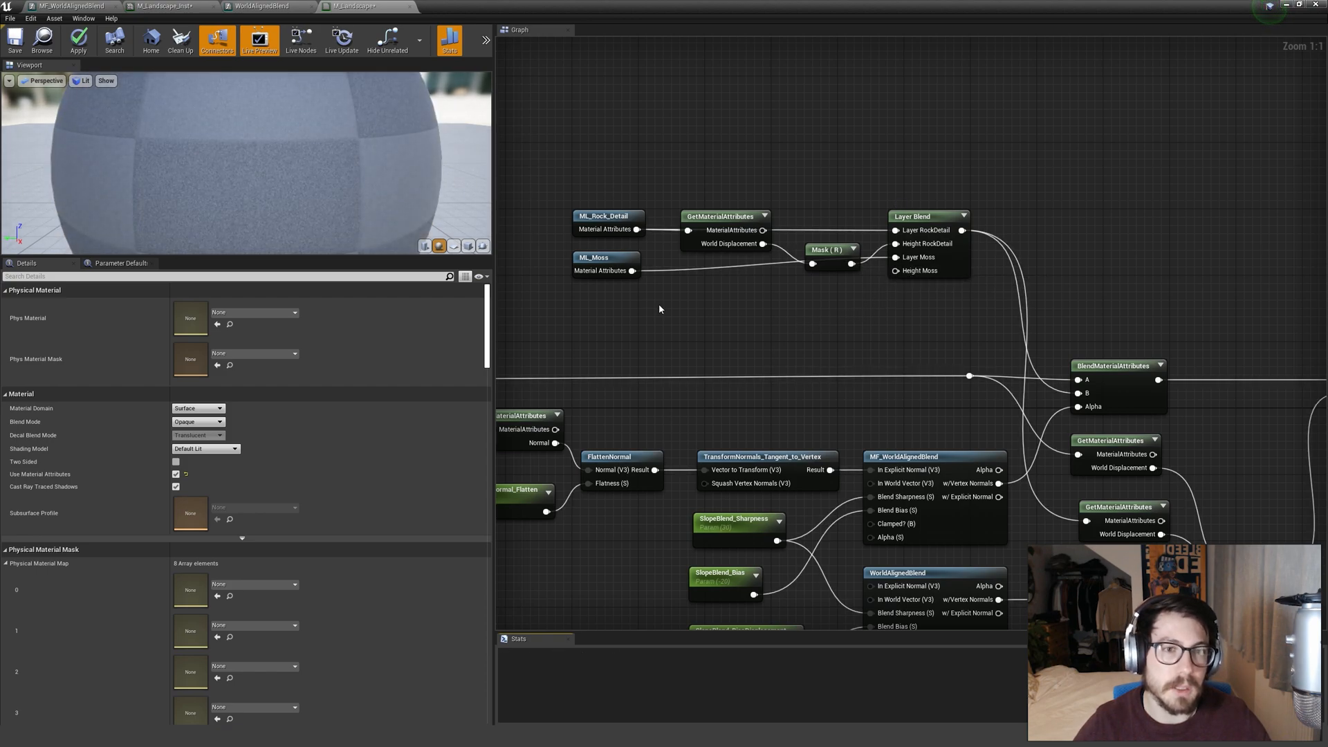
pyautogui.moveTo(608, 272); pyautogui.dragTo(608, 338)
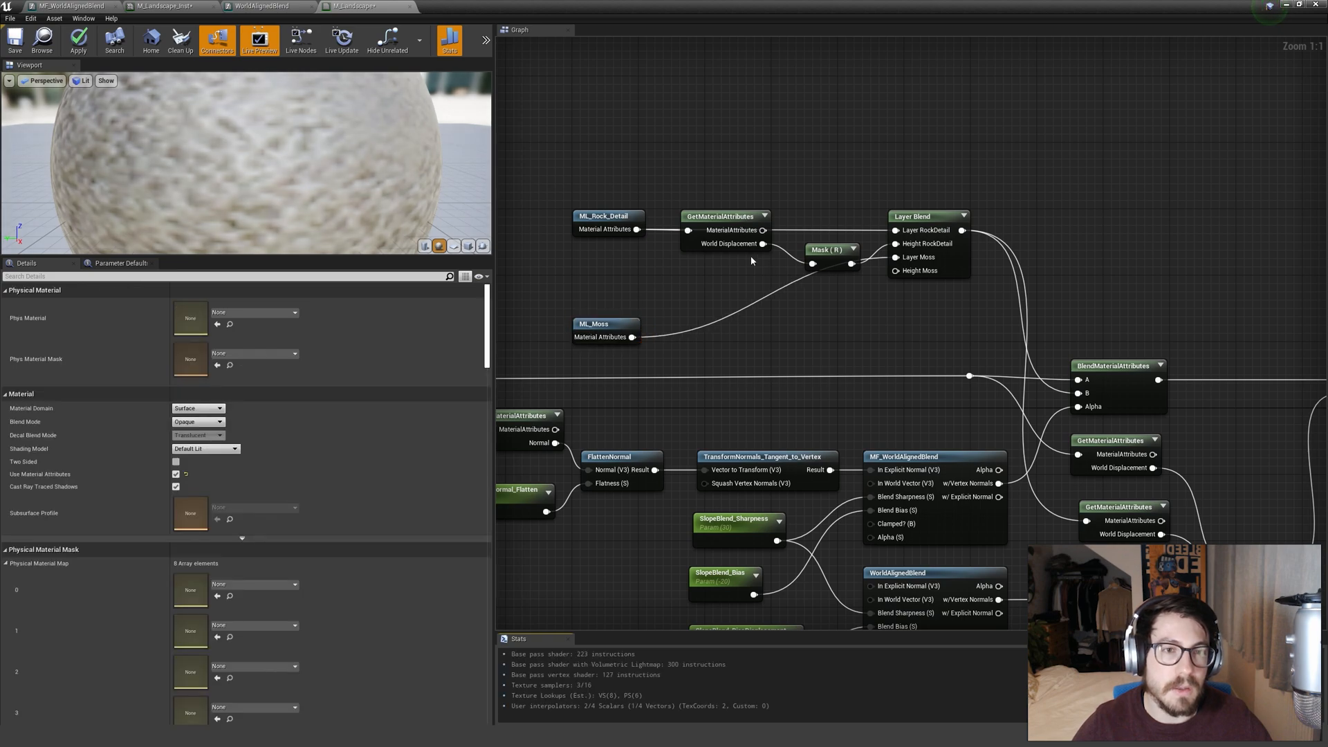
pyautogui.click(849, 261)
pyautogui.click(827, 312)
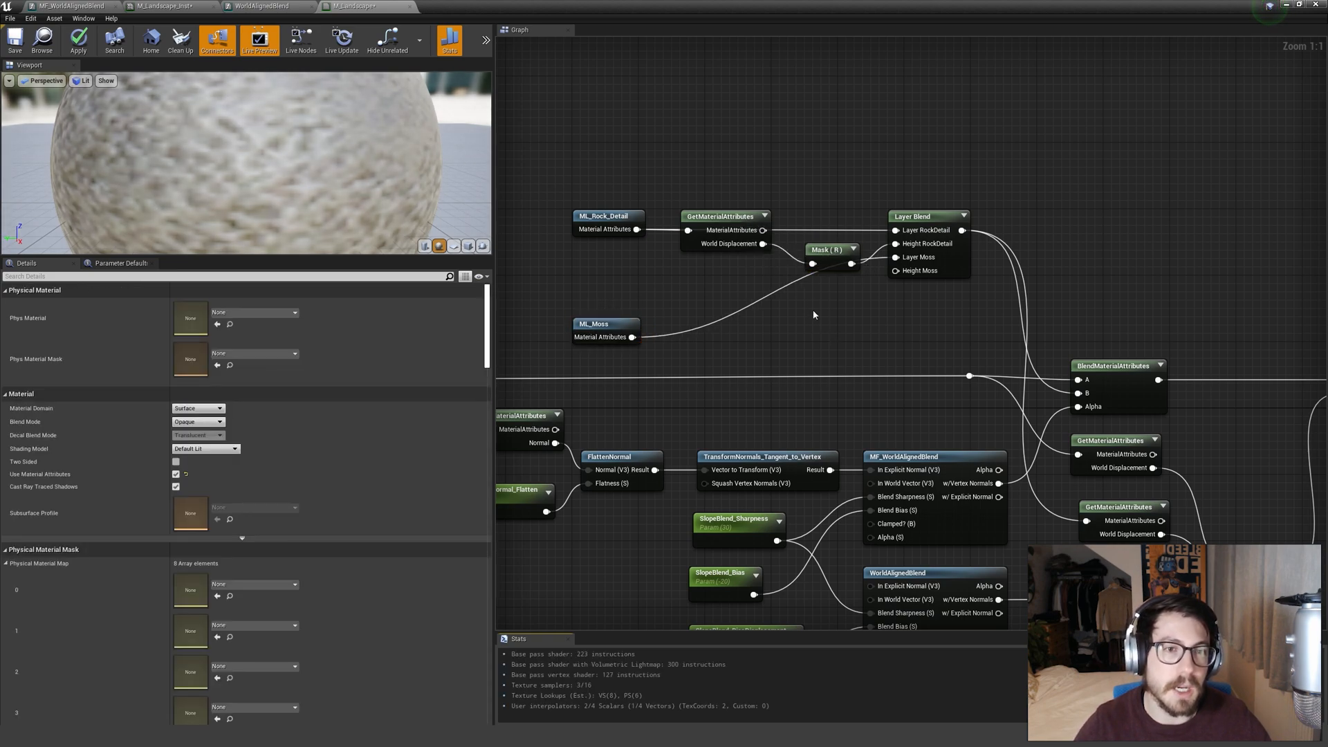
pyautogui.hotkey('ctrl', 'v')
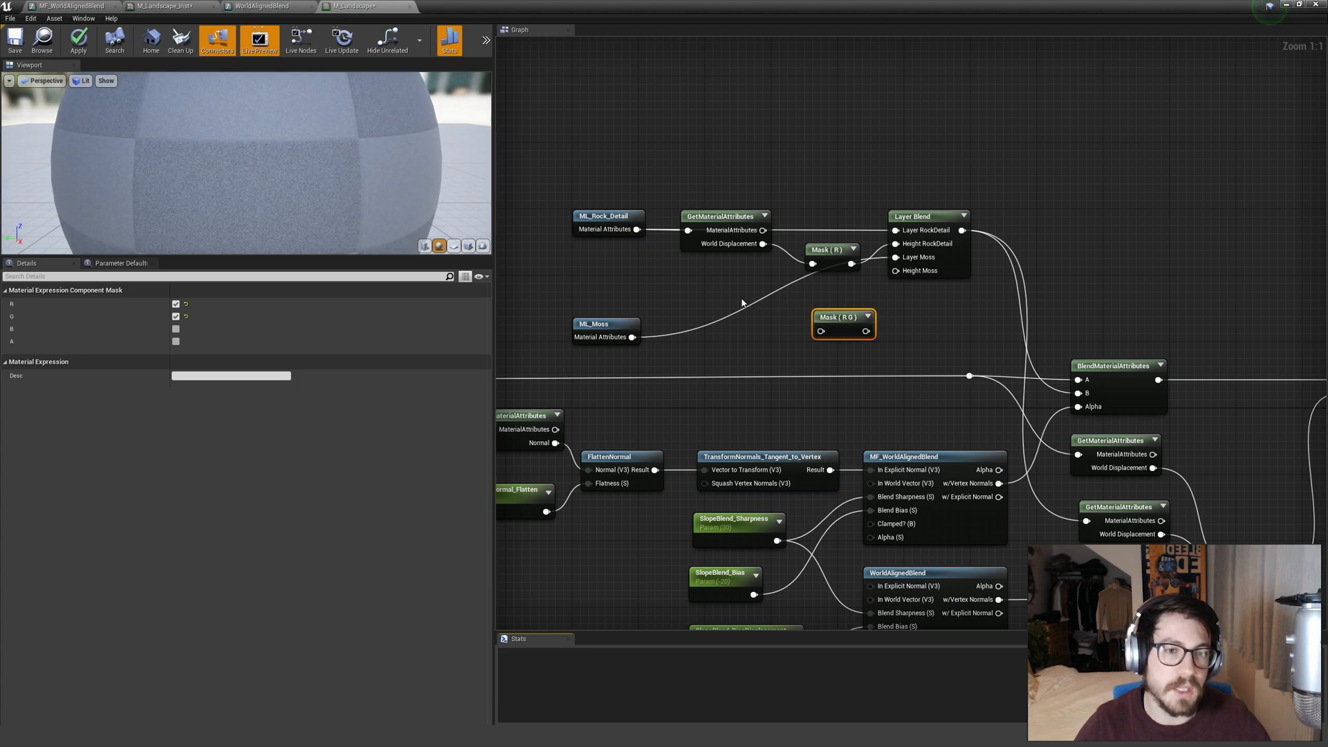
pyautogui.rightClick(747, 292)
pyautogui.click(707, 345)
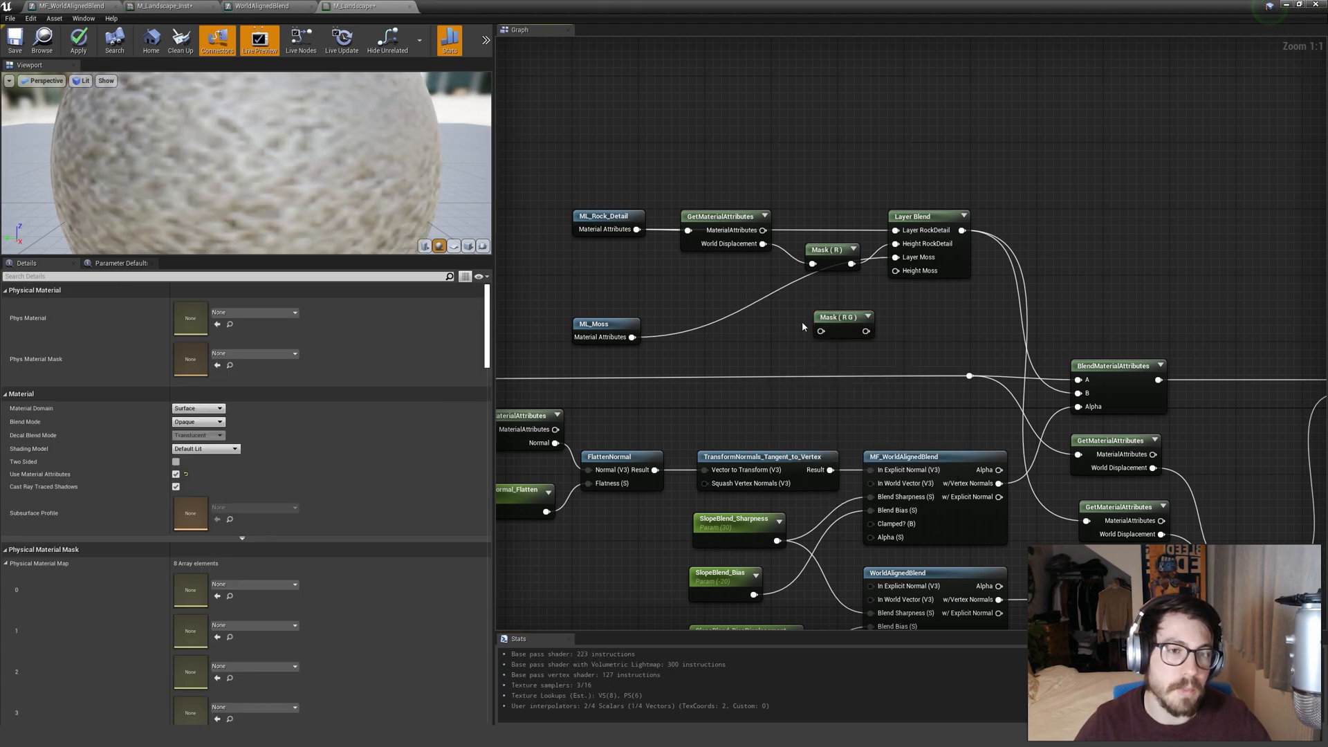
pyautogui.rightClick(753, 315)
pyautogui.rightClick(724, 307)
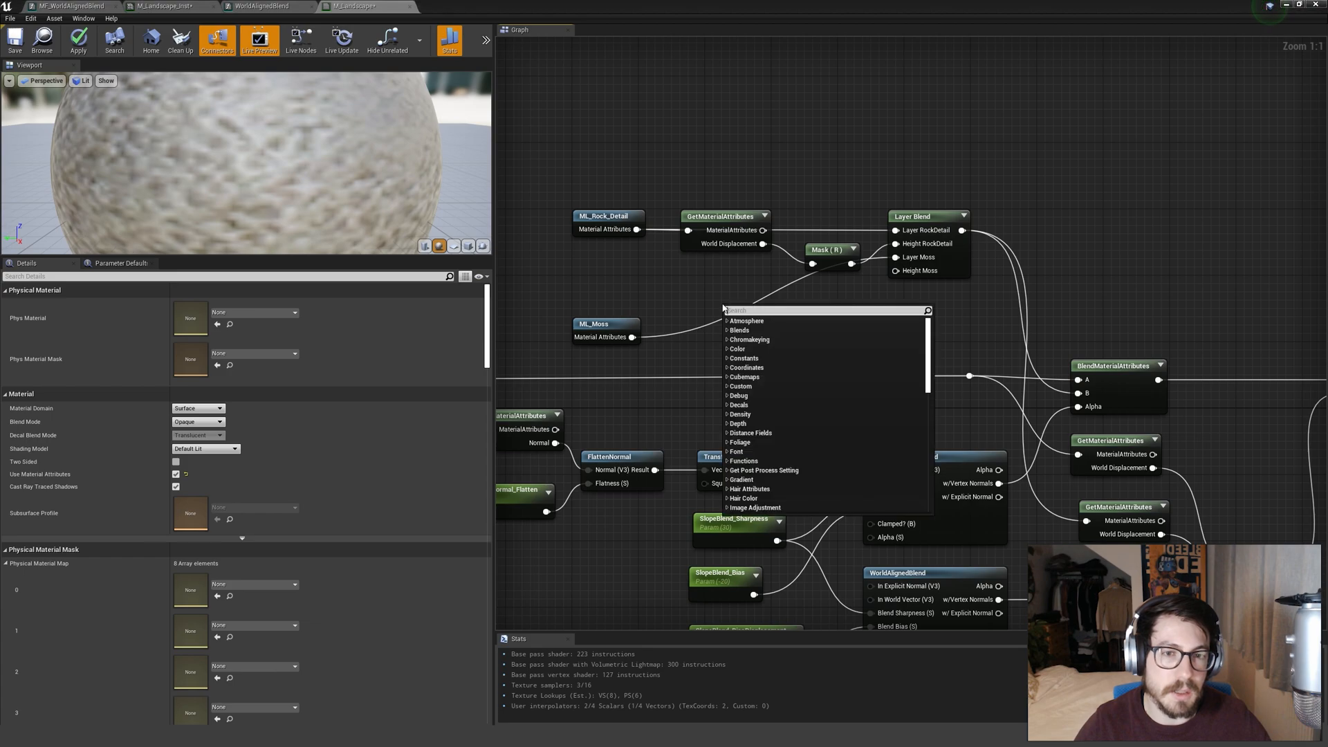
pyautogui.rightClick(704, 296)
pyautogui.write('component')
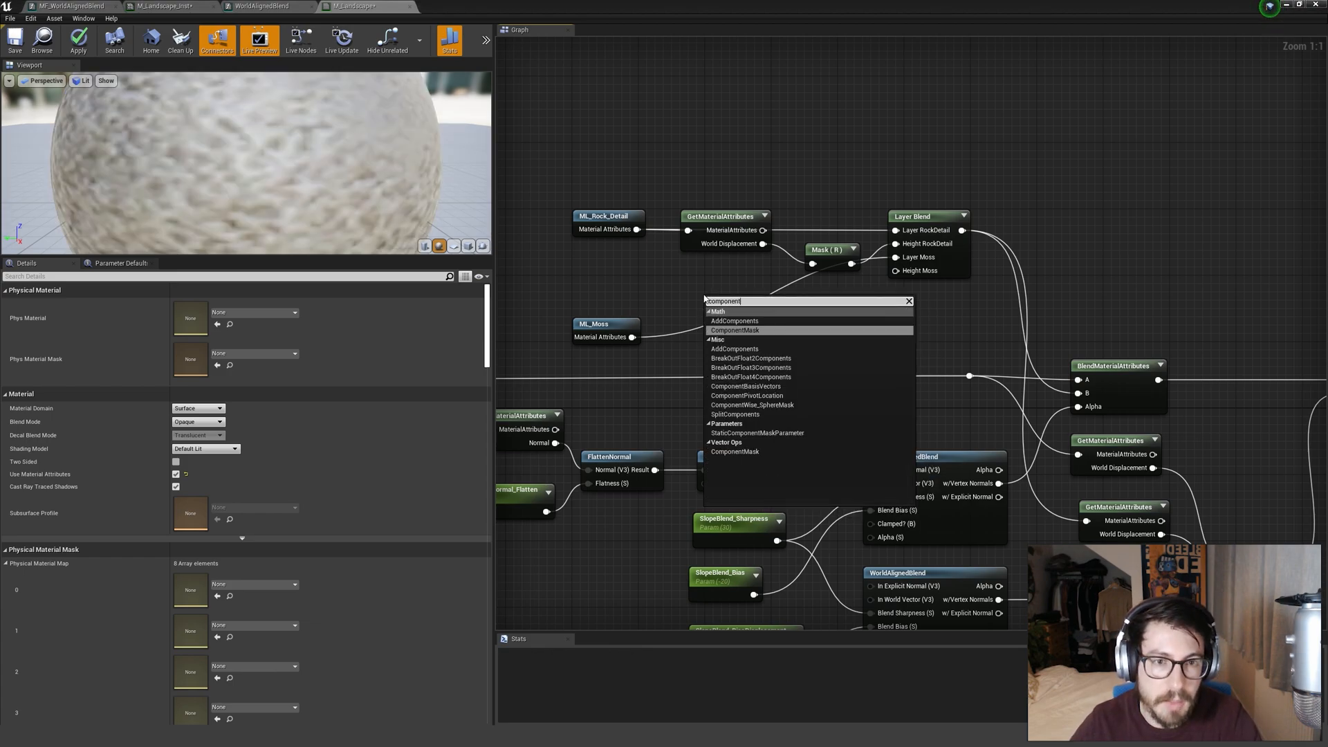
pyautogui.press('Return')
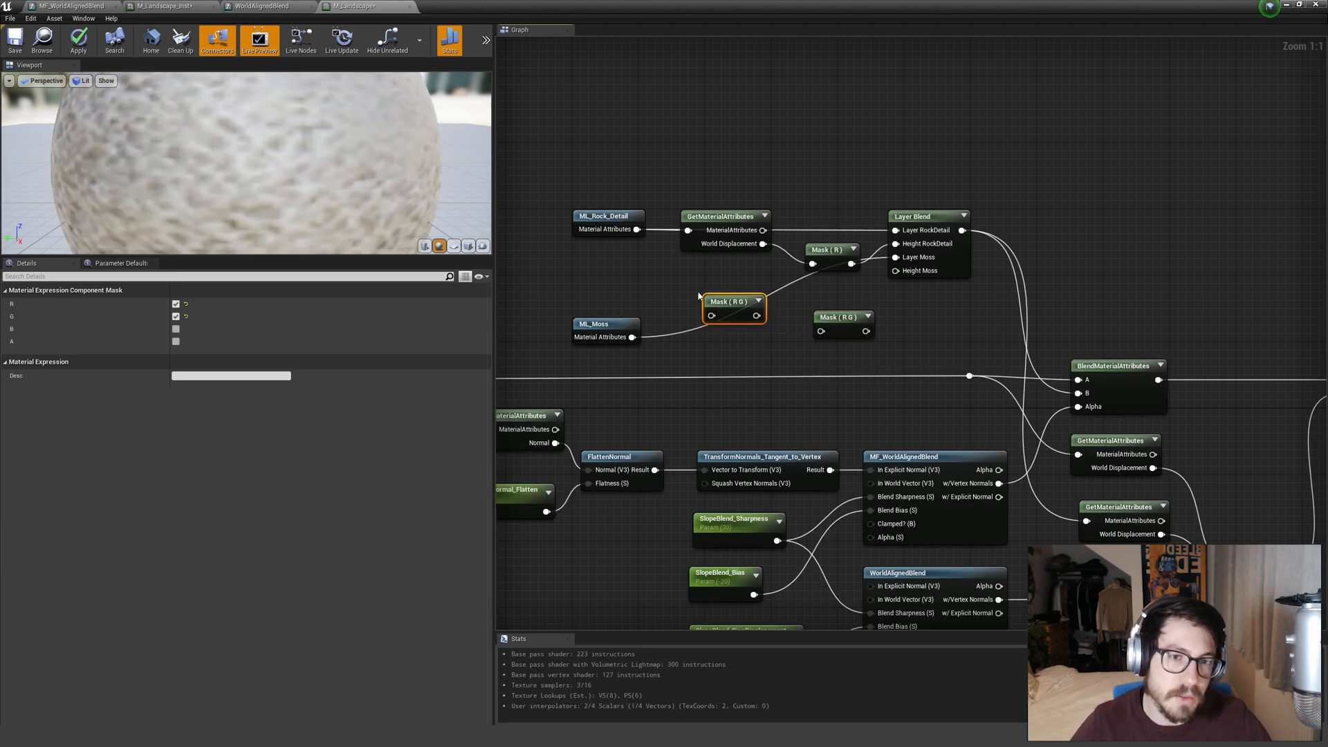
pyautogui.press('Delete')
pyautogui.hotkey('ctrl', 'z')
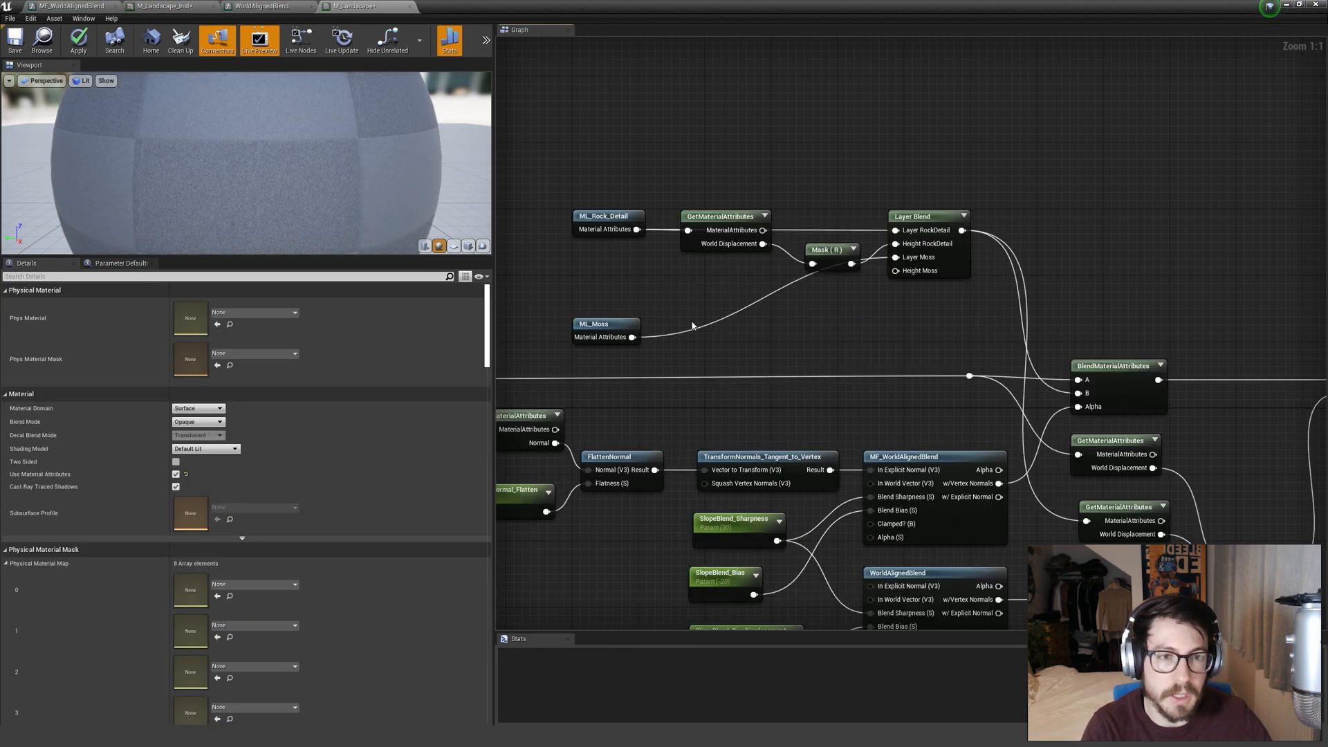
# Duplicate the R component mask below the original and connect the copy's output to Layer Blend's Height Moss input.
pyautogui.click(820, 252)
pyautogui.hotkey('ctrl', 'c')
pyautogui.hotkey('ctrl', 'v')
pyautogui.moveTo(626, 339); pyautogui.dragTo(896, 271)
pyautogui.click(759, 325)
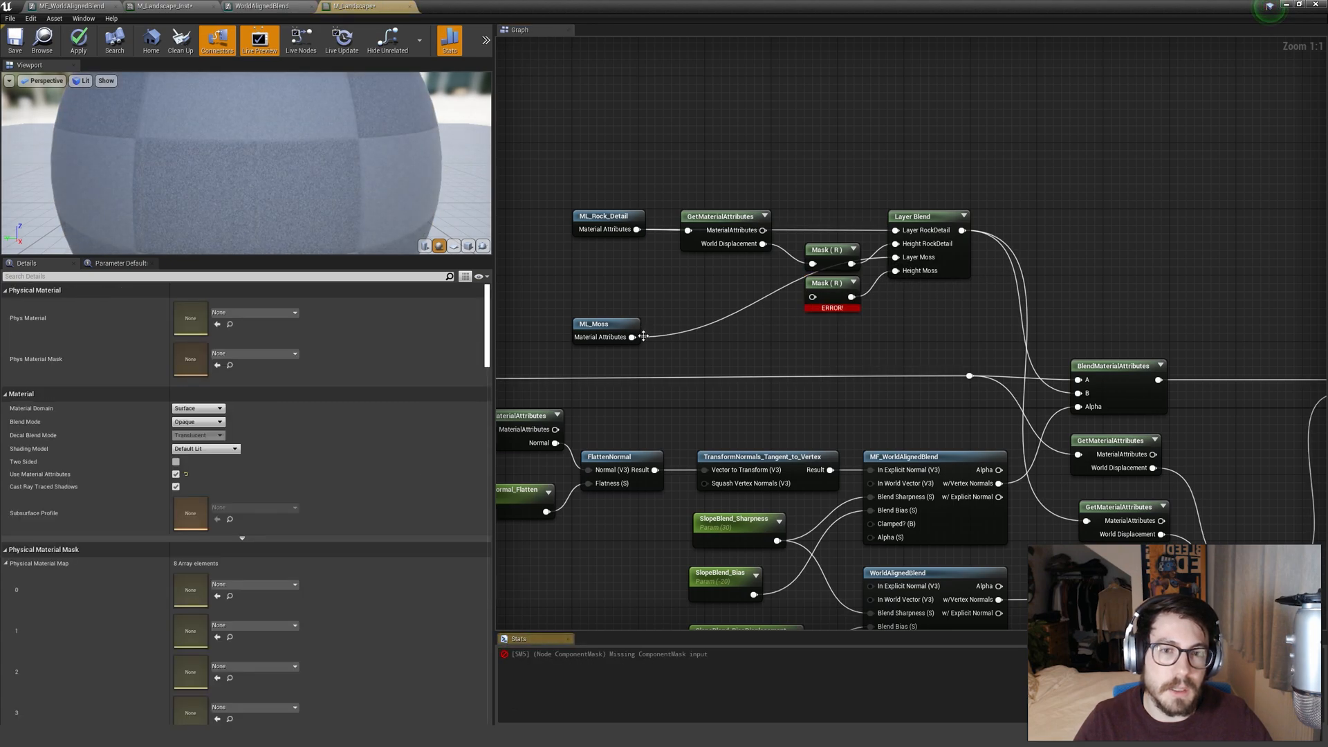
# Duplicate the GetMaterialAttributes node for ML_Moss and route its World Displacement into the second R mask.
pyautogui.click(728, 217)
pyautogui.hotkey('ctrl', 'c')
pyautogui.hotkey('ctrl', 'v')
pyautogui.moveTo(632, 337); pyautogui.dragTo(829, 316)
pyautogui.moveTo(704, 316); pyautogui.dragTo(721, 283)
pyautogui.click(785, 277)
# Tidy the layer nodes around Layer Blend, adding a reroute point on the moss attributes wire between the two masks.
pyautogui.moveTo(830, 250); pyautogui.dragTo(830, 241)
pyautogui.doubleClick(803, 286)
pyautogui.moveTo(826, 320); pyautogui.dragTo(826, 328)
pyautogui.moveTo(615, 323); pyautogui.dragTo(616, 290)
pyautogui.moveTo(554, 190); pyautogui.dragTo(958, 342)
pyautogui.moveTo(914, 216); pyautogui.dragTo(848, 208)
pyautogui.click(883, 313)
# Move the RockDetail and Moss blend nodes up together and enclose them in a comment named Base Layer.
pyautogui.scroll(-2, 884, 313)
pyautogui.moveTo(888, 311); pyautogui.dragTo(932, 301, button='right')
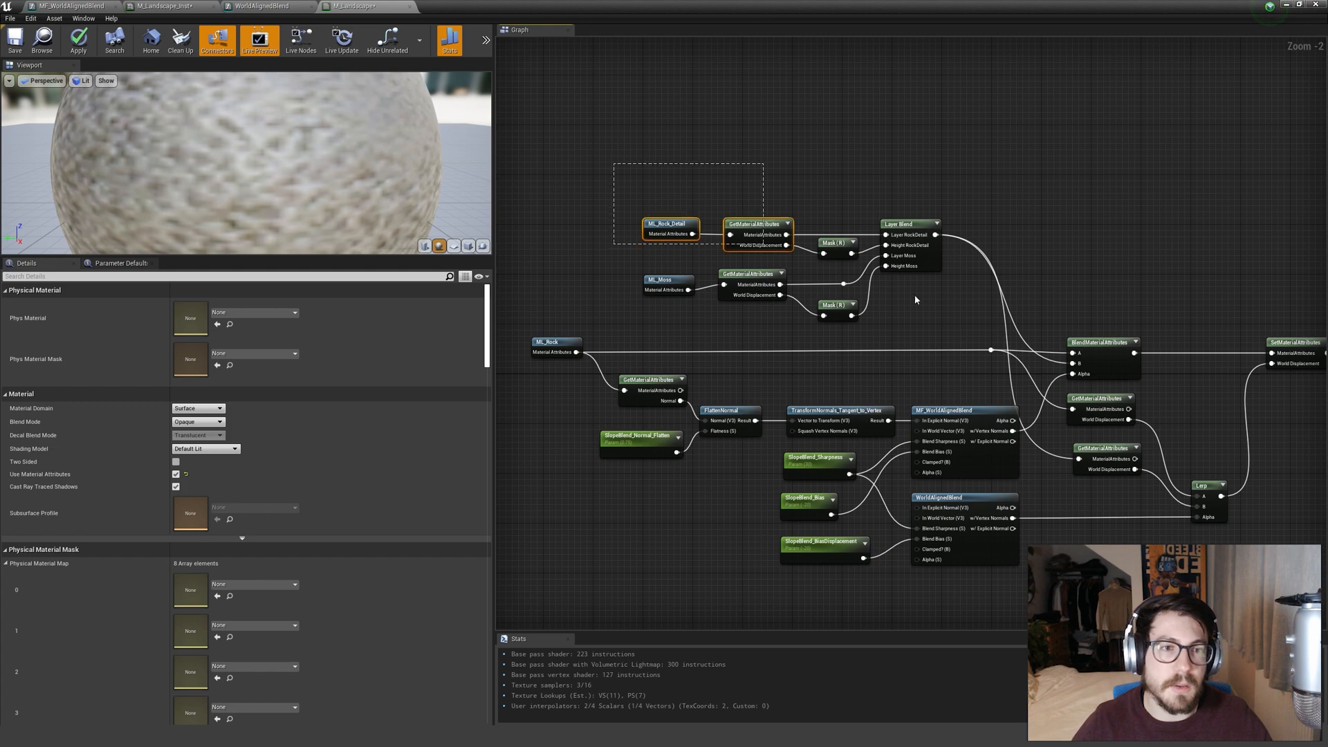
pyautogui.moveTo(891, 289); pyautogui.dragTo(951, 322)
pyautogui.moveTo(928, 261); pyautogui.dragTo(916, 218)
pyautogui.press('c')
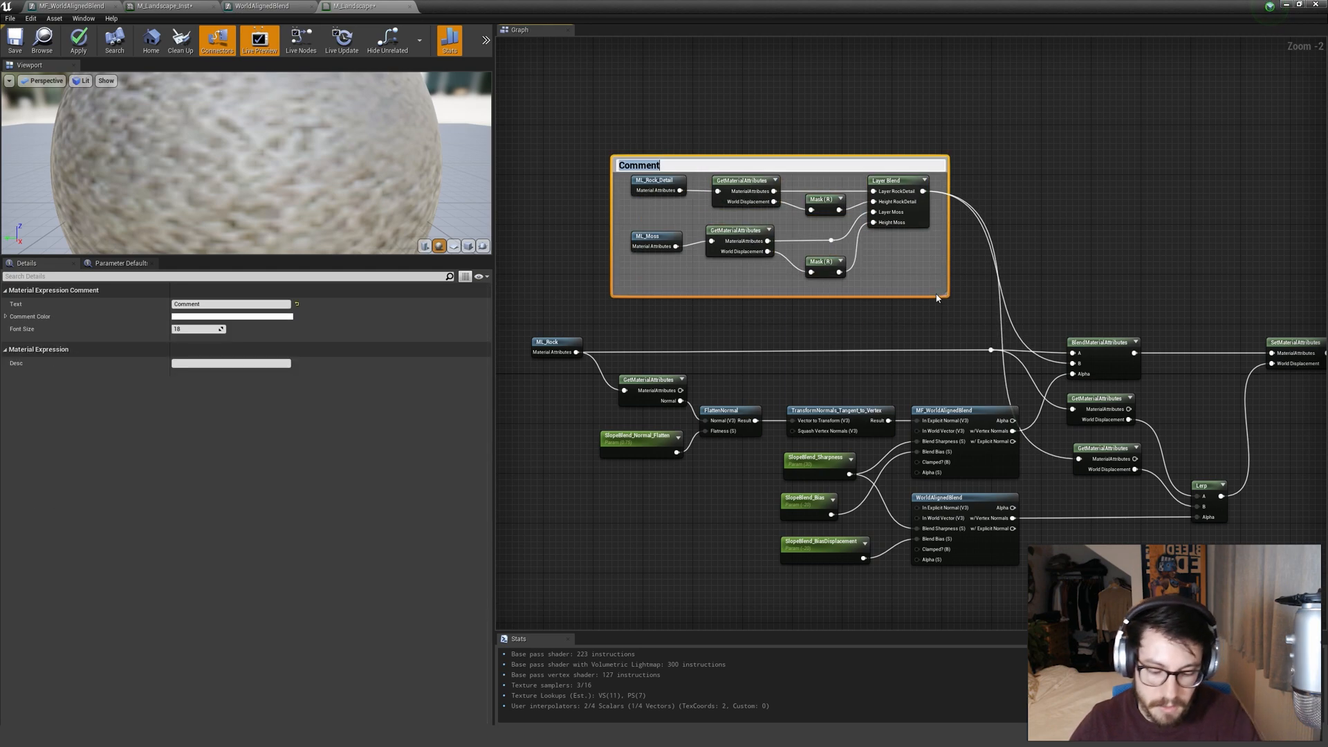
pyautogui.click(945, 306)
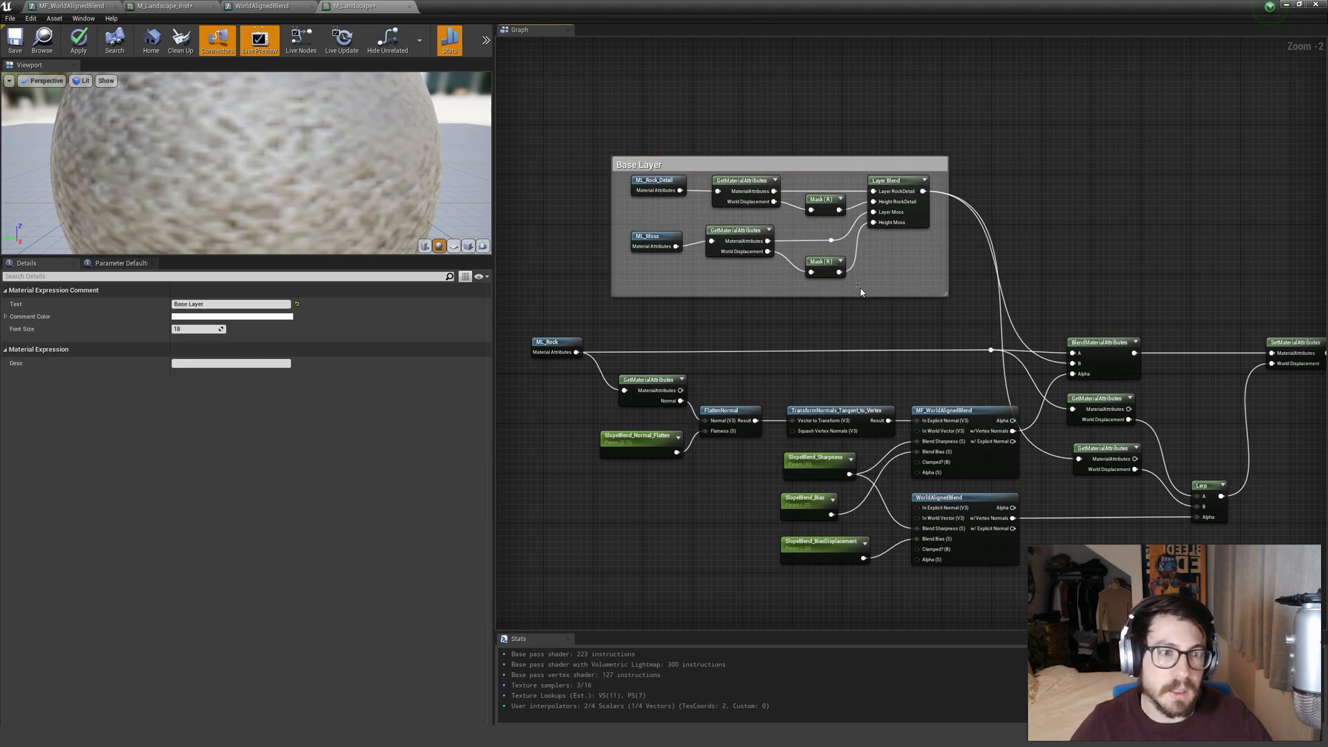
# Enclose ML_Rock, the slope parameters, the world-aligned blends and the Lerp in a comment named Slope Blend.
pyautogui.scroll(-2, 881, 309)
pyautogui.moveTo(616, 290); pyautogui.dragTo(1125, 540)
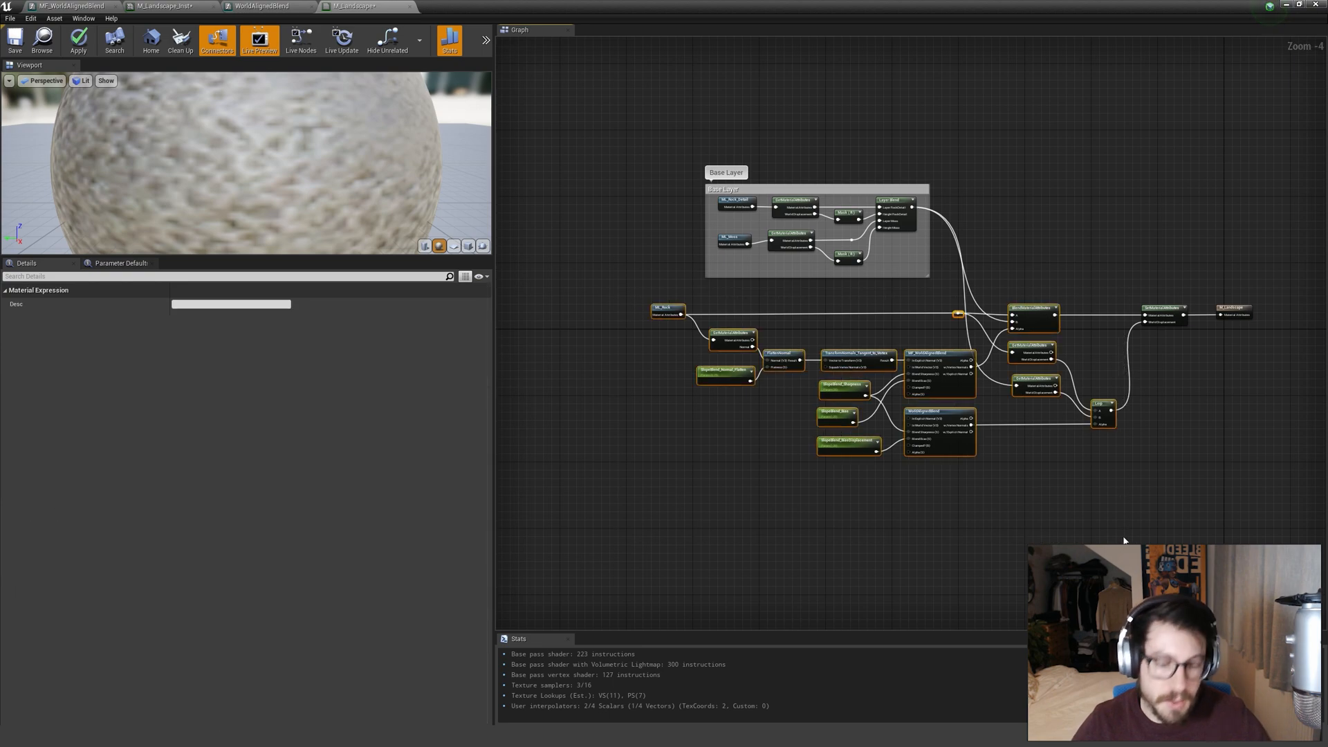
pyautogui.press('c')
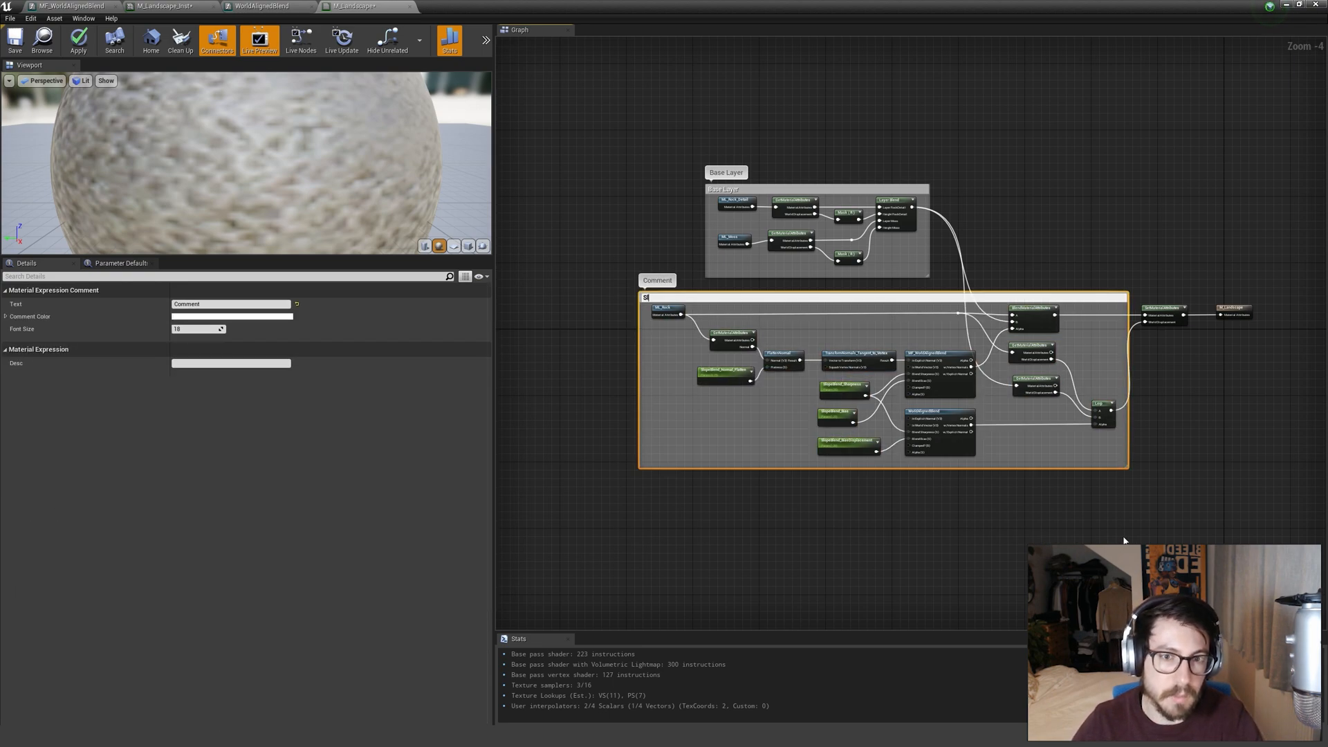
pyautogui.press('Return')
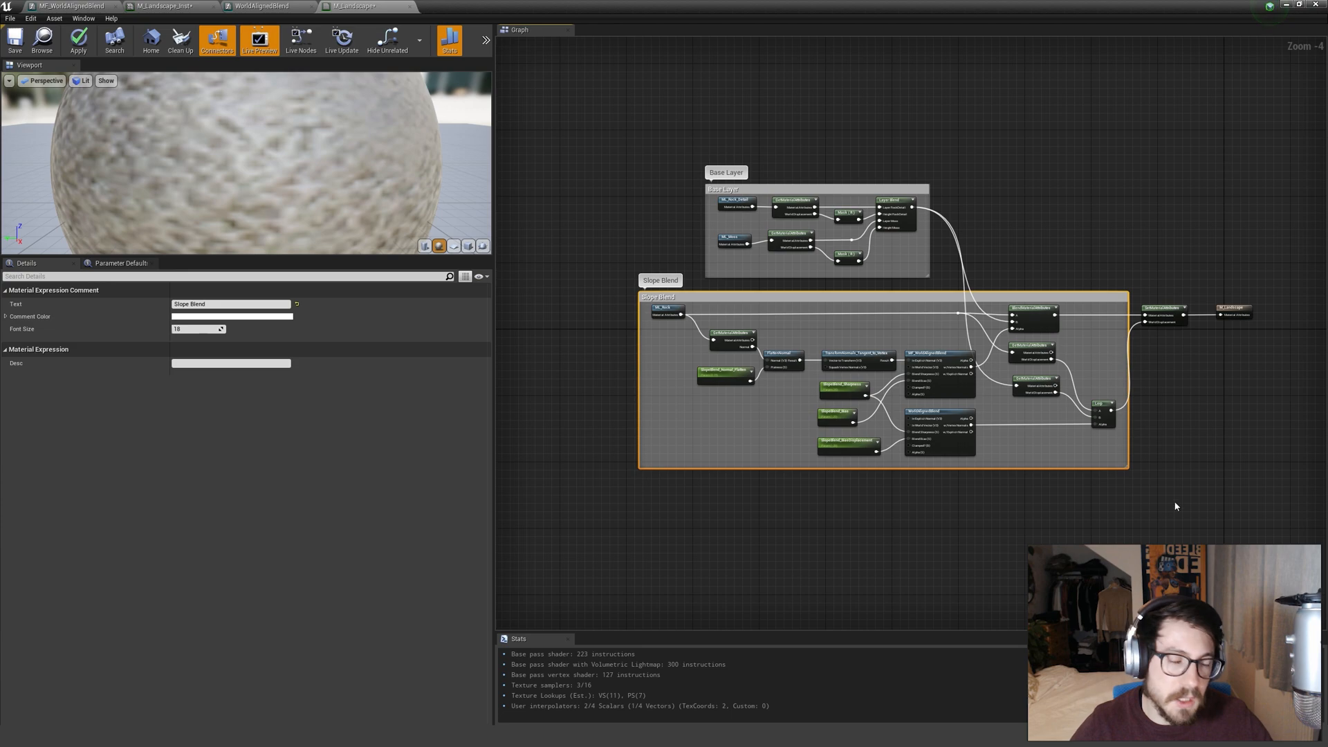
pyautogui.click(1180, 507)
pyautogui.scroll(1, 801, 235)
# Save M_Landscape, restore the material editor to a smaller window, and inspect the landscape in the level viewport.
pyautogui.hotkey('ctrl', 's')
pyautogui.doubleClick(1239, 7)
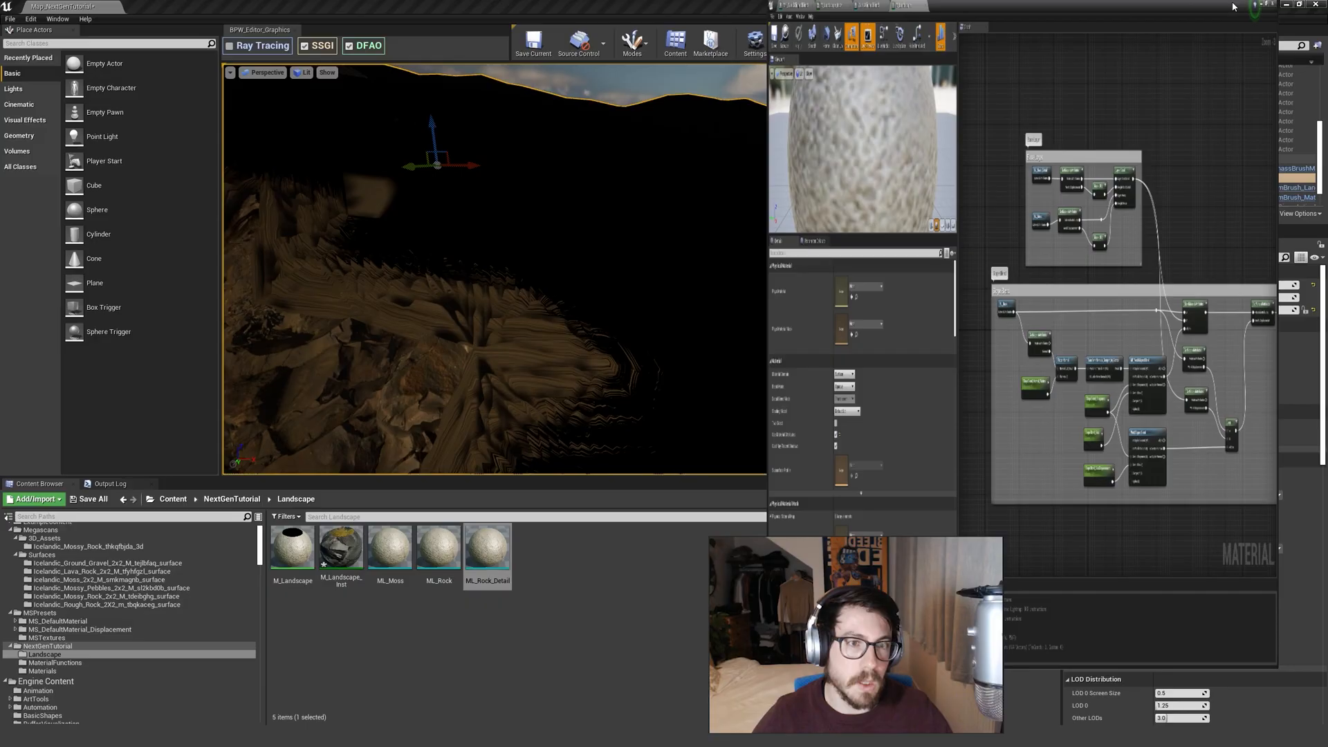
pyautogui.moveTo(647, 250); pyautogui.dragTo(751, 250, button='right')
pyautogui.moveTo(528, 244); pyautogui.dragTo(554, 254, button='right')
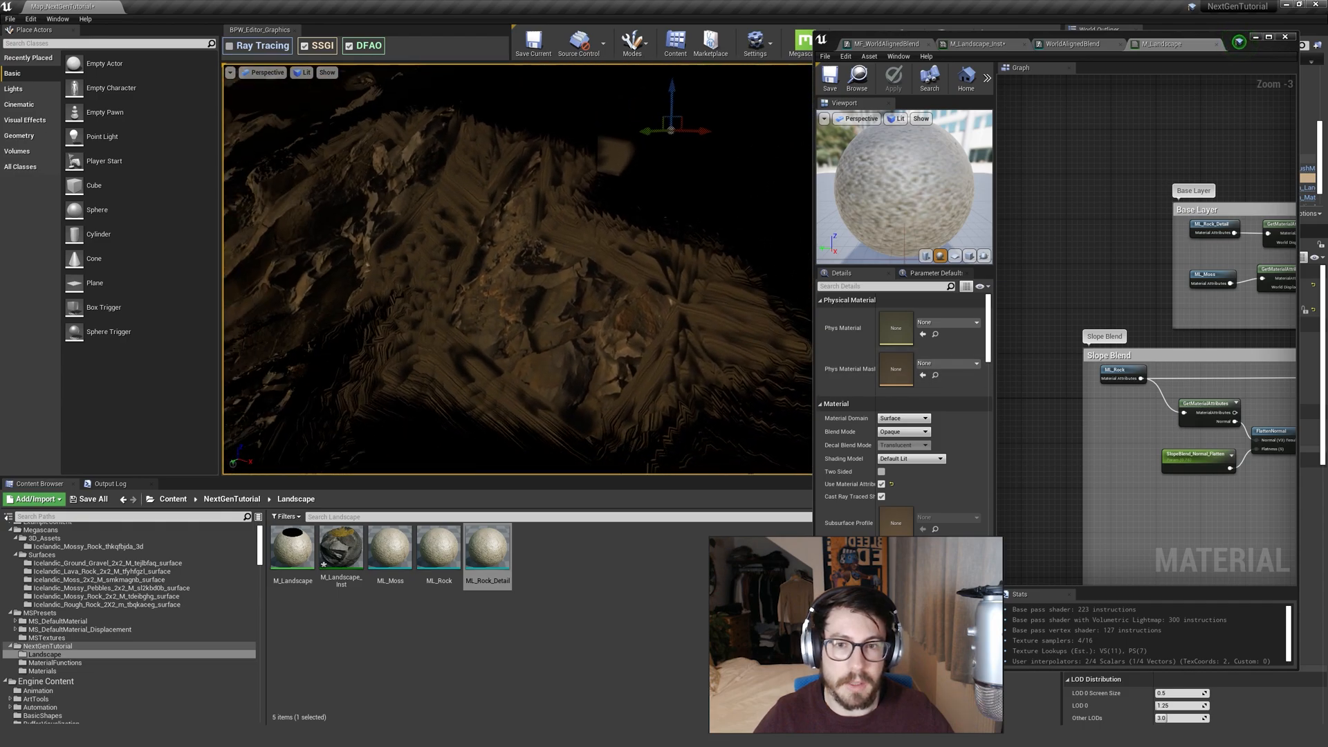
# In M_Landscape_Inst, enable the Roughness, Normal, Displacement and Albedo texture overrides for RockDetail.
pyautogui.click(1093, 44)
pyautogui.click(983, 44)
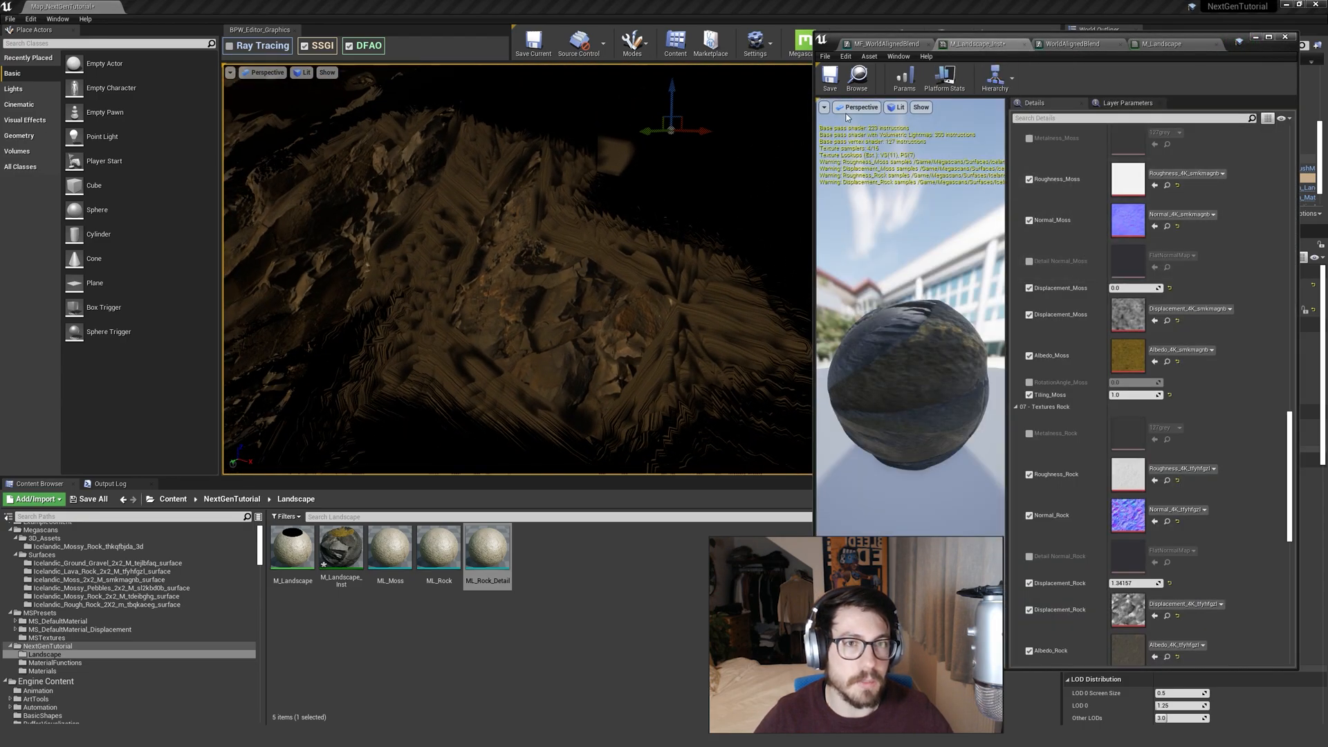
pyautogui.scroll(5, 1080, 379)
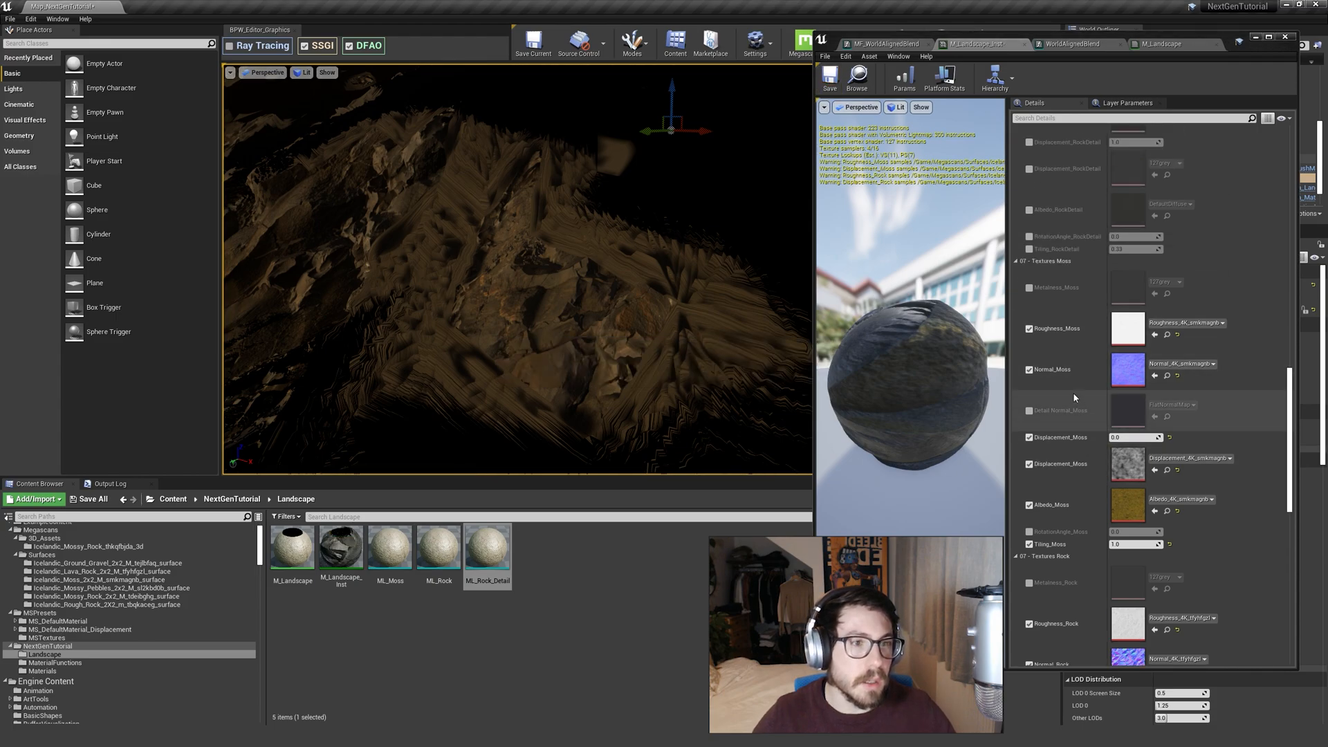
pyautogui.scroll(8, 1062, 284)
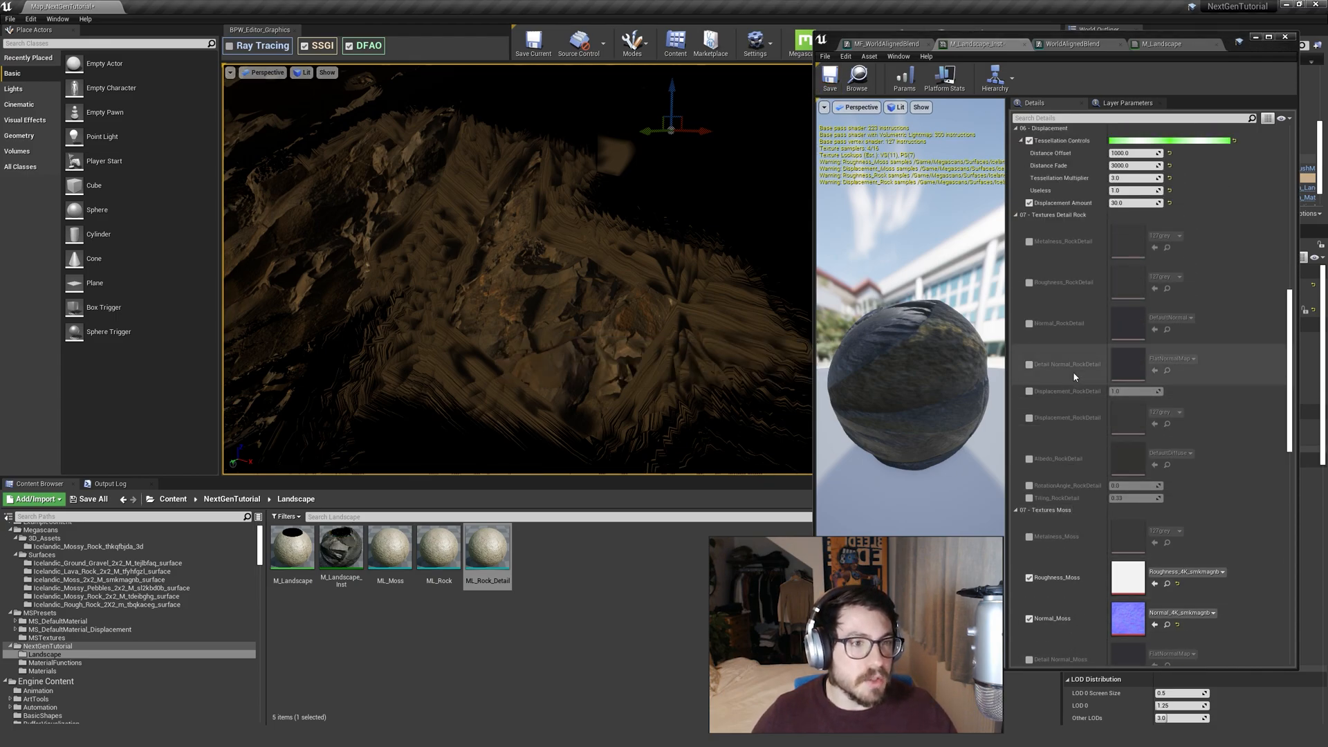
pyautogui.click(1029, 299)
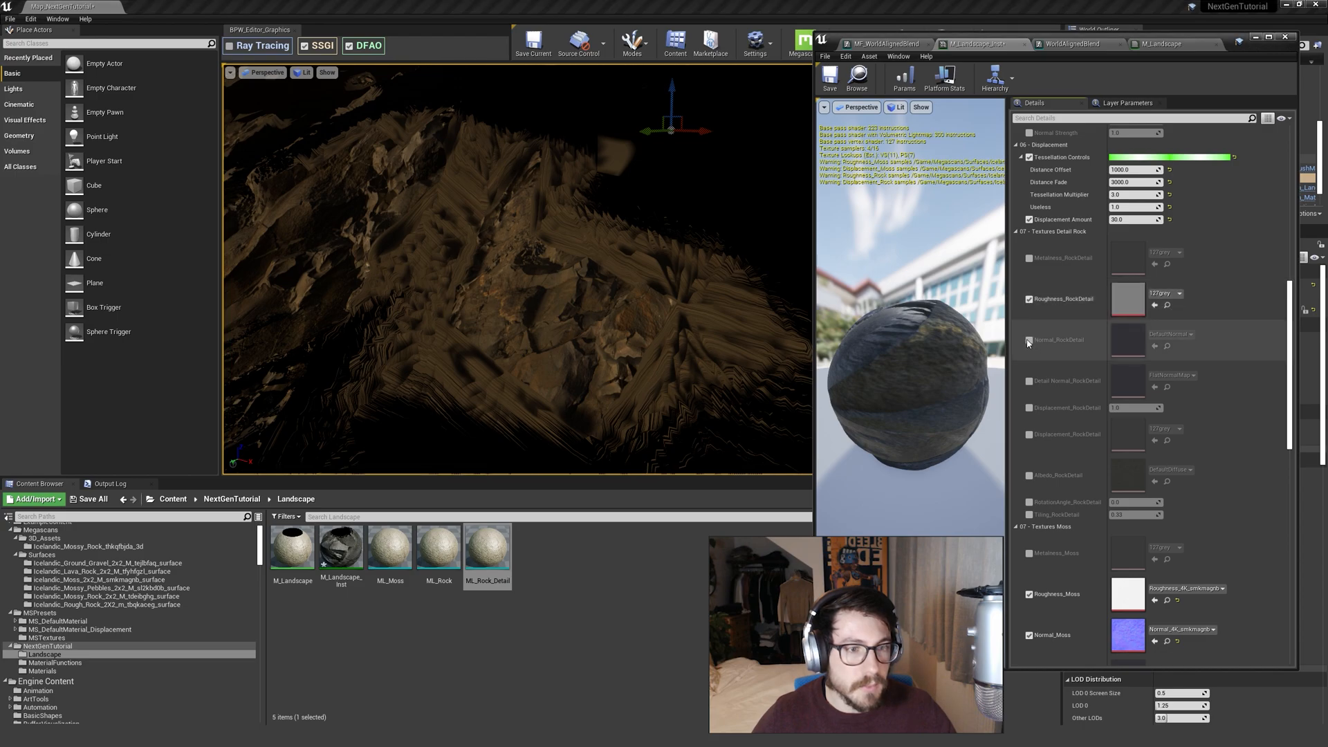
pyautogui.click(1030, 340)
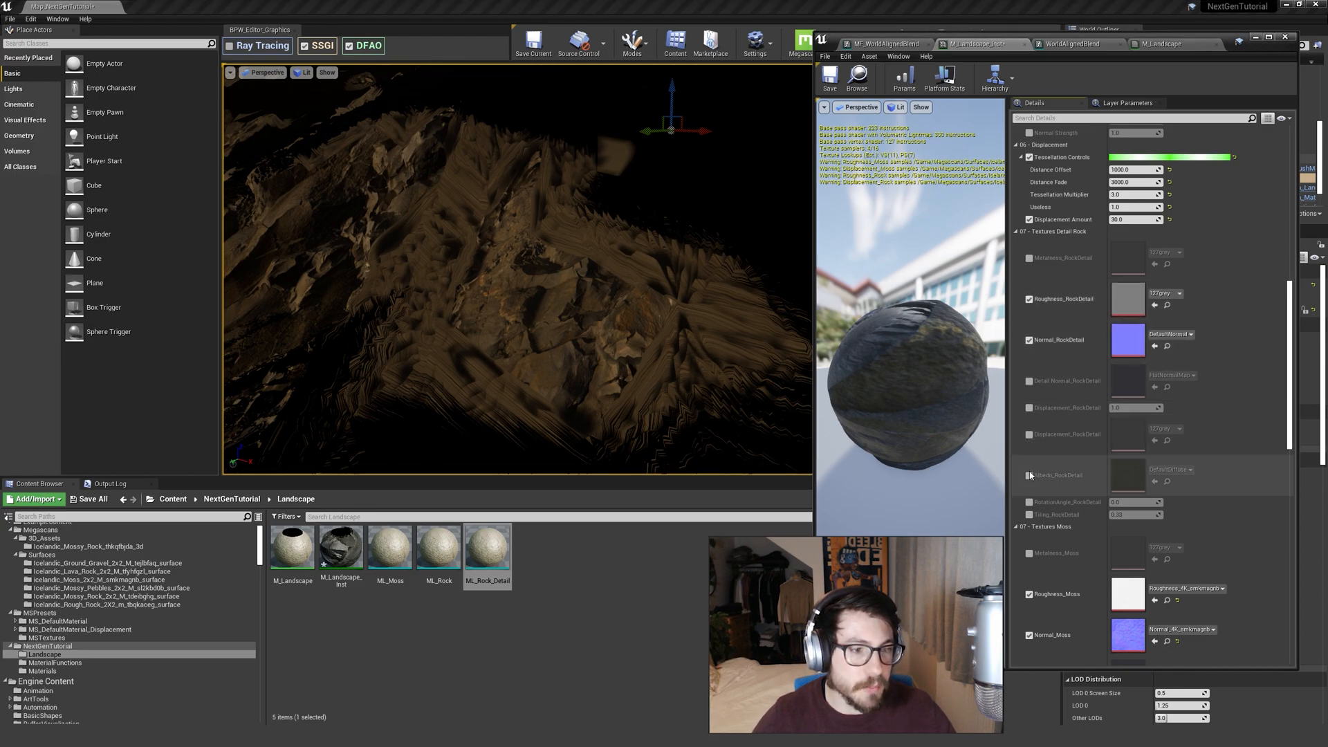
pyautogui.click(1029, 434)
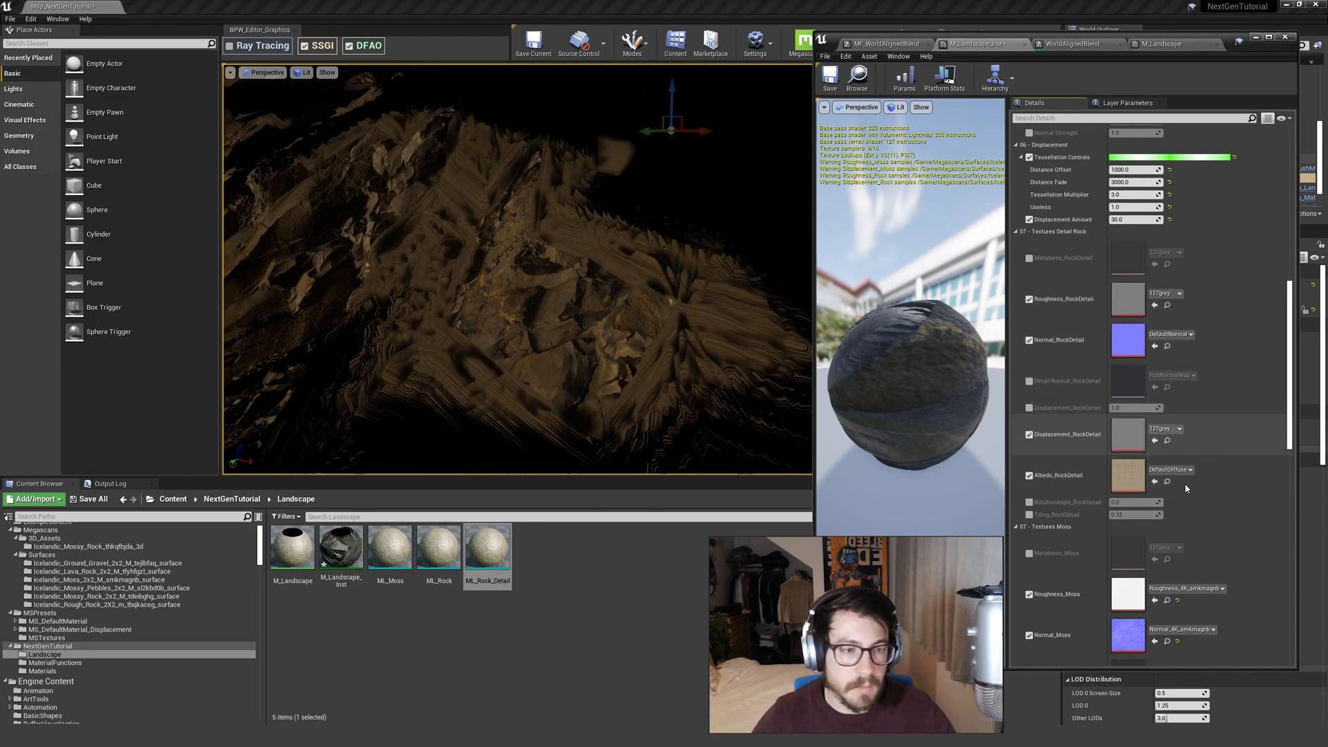
# Assign the Icelandic_Mossy_Rock_2x2_M_tdeibghg displacement, normal, roughness and albedo textures to the matching RockDetail slots.
pyautogui.scroll(-3, 1165, 557)
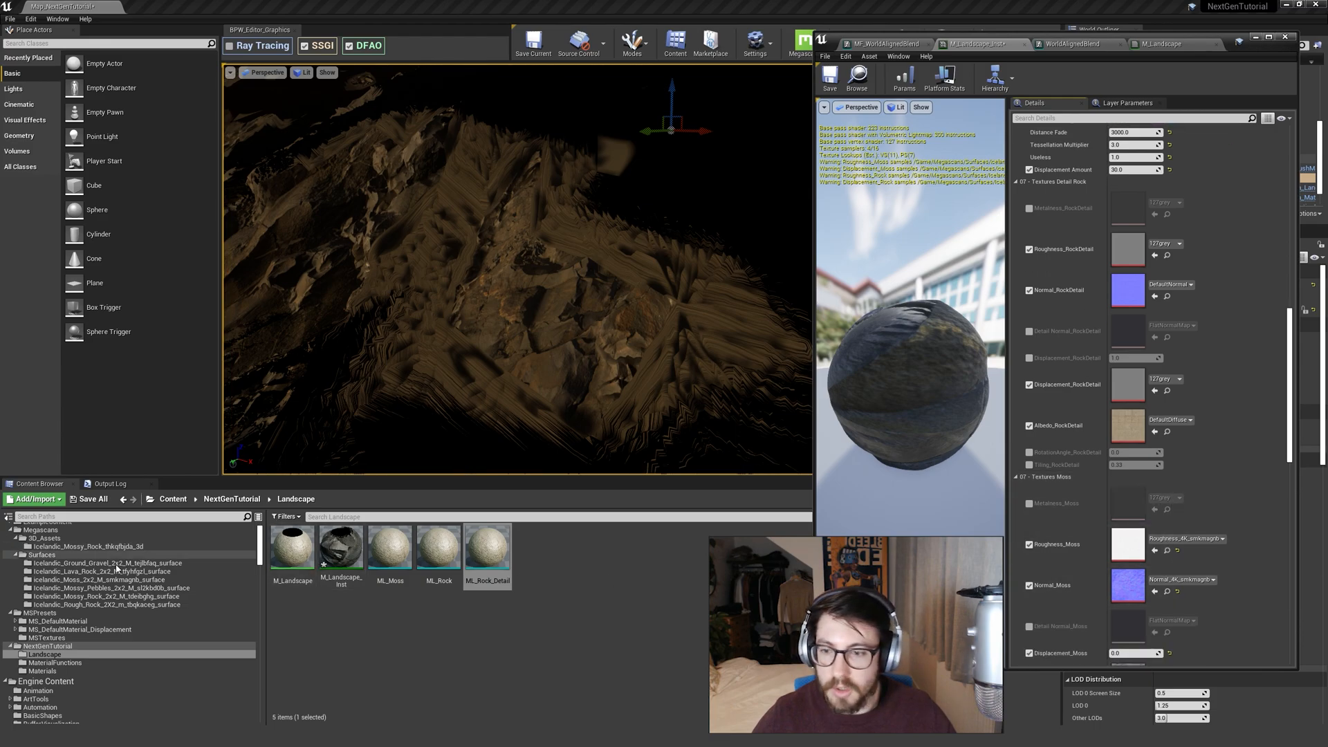
pyautogui.click(126, 606)
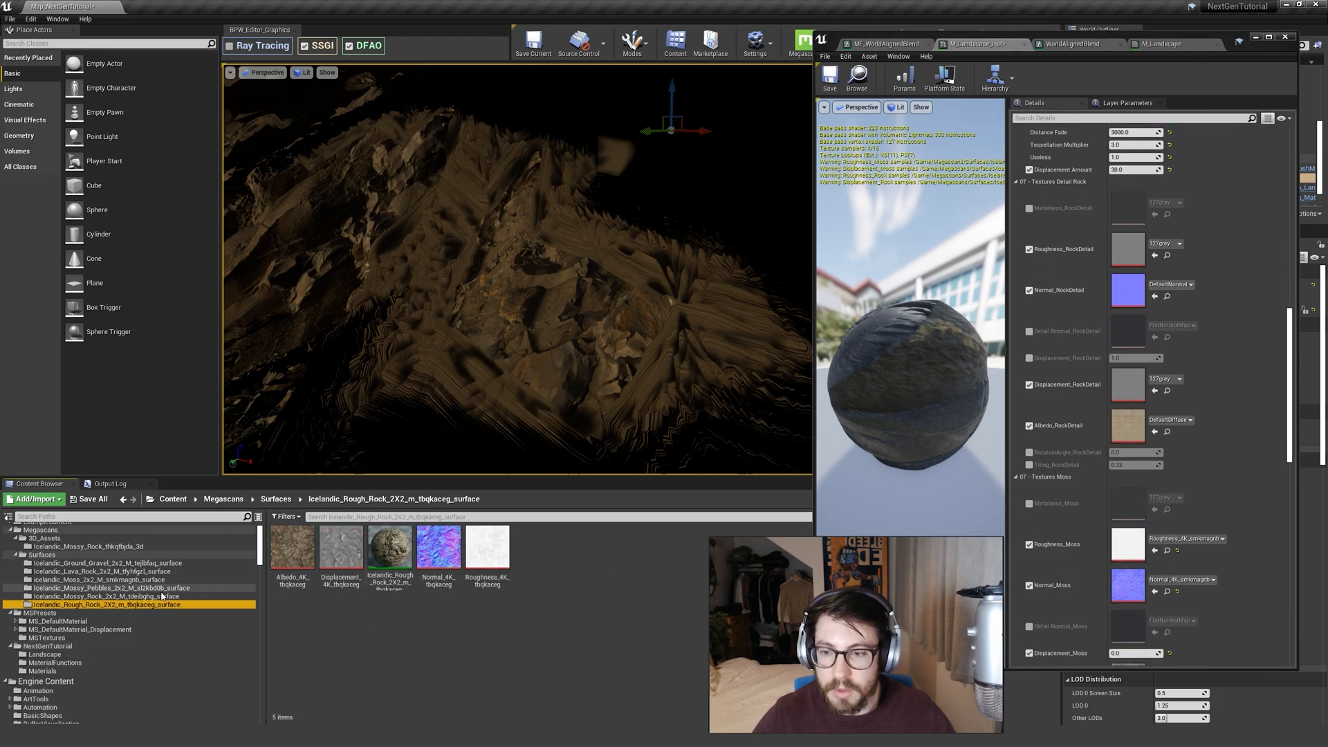
pyautogui.click(160, 599)
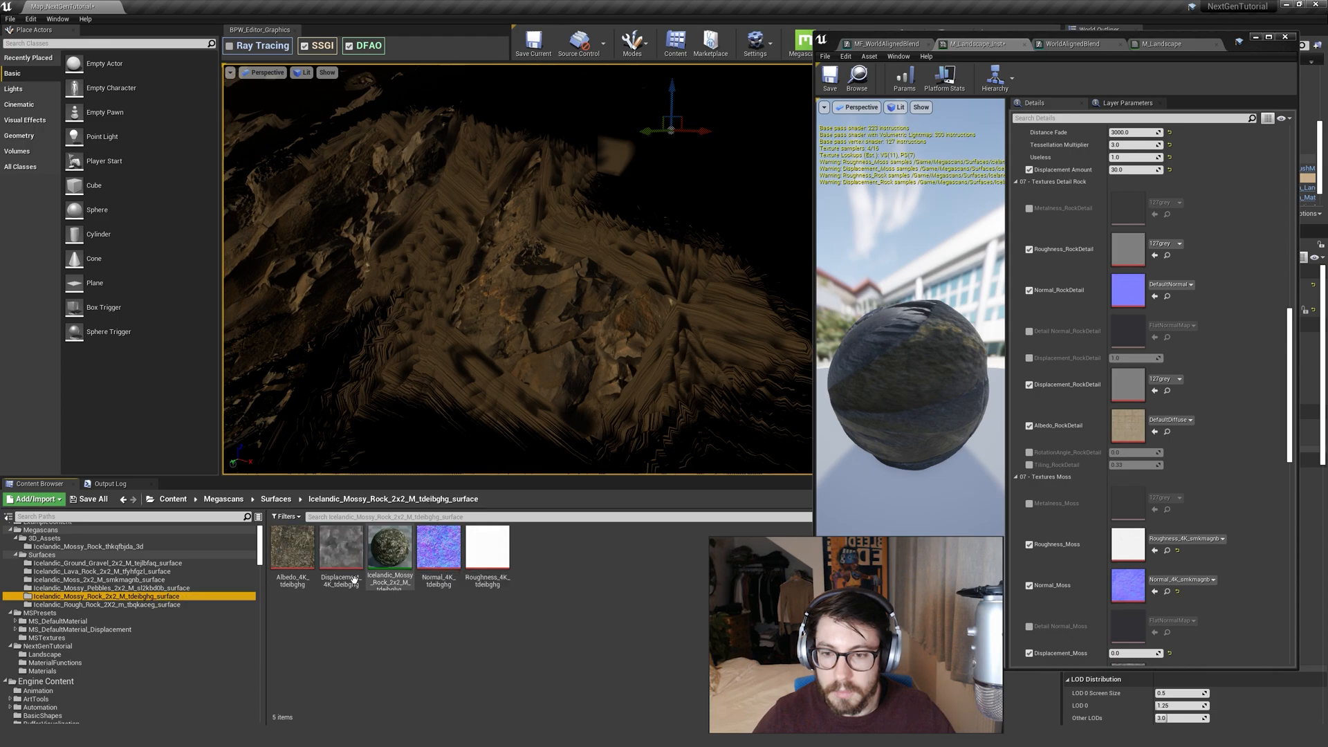
pyautogui.click(346, 553)
pyautogui.click(1155, 390)
pyautogui.click(446, 551)
pyautogui.click(1155, 296)
pyautogui.click(487, 547)
pyautogui.click(1155, 255)
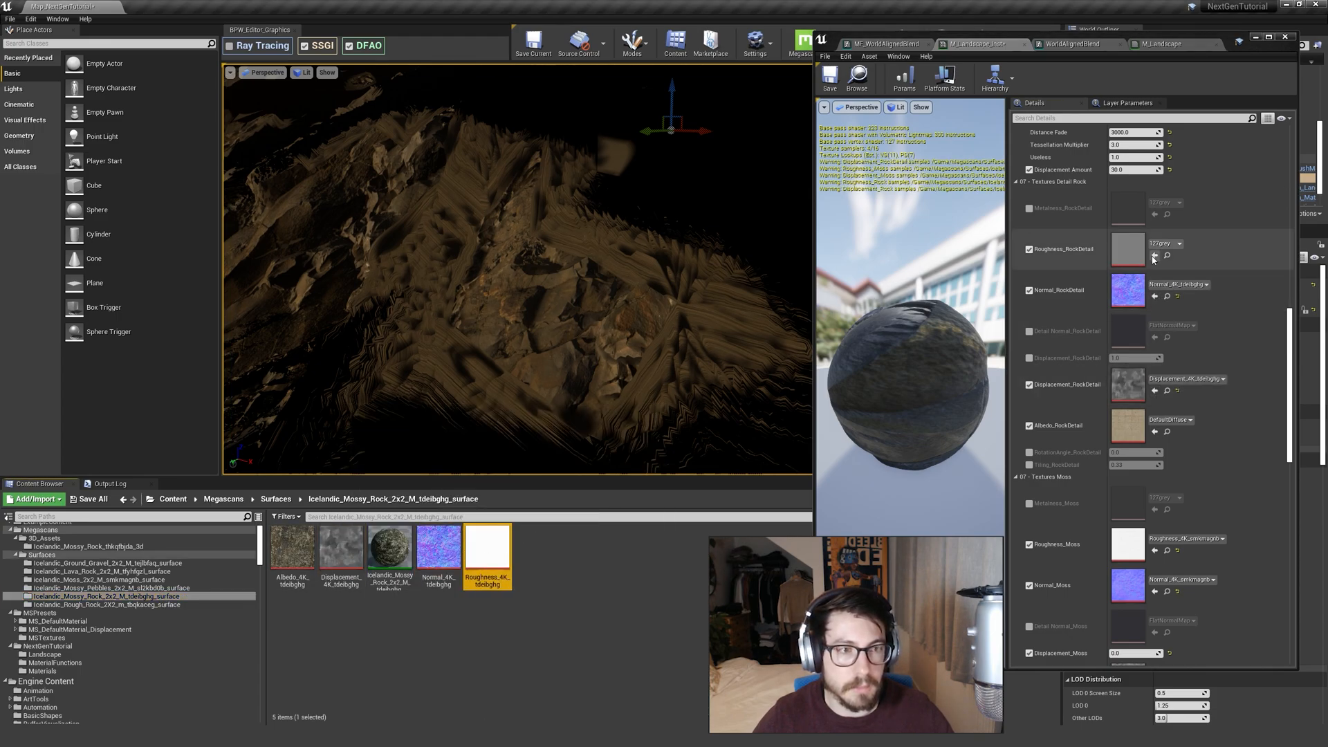
pyautogui.click(341, 546)
pyautogui.click(292, 546)
pyautogui.click(1155, 432)
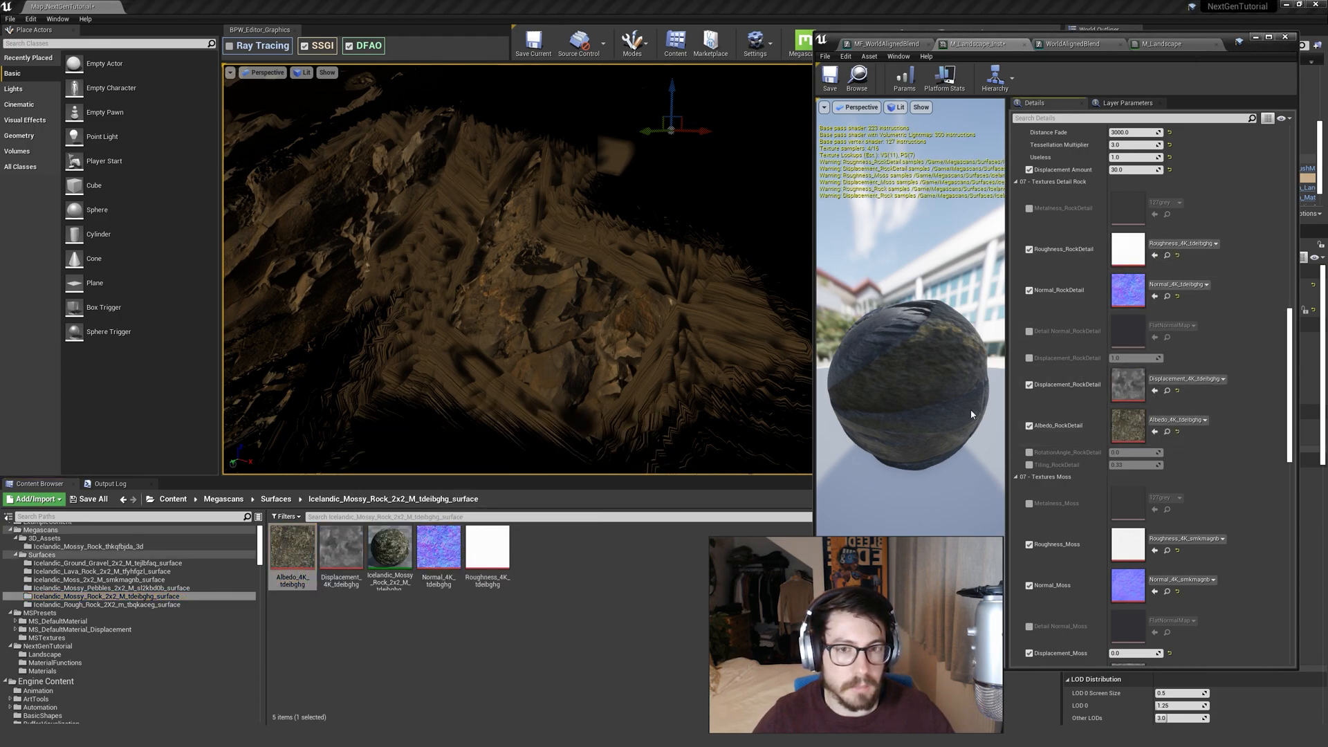
# Save all modified assets in the project.
pyautogui.scroll(-6, 702, 264)
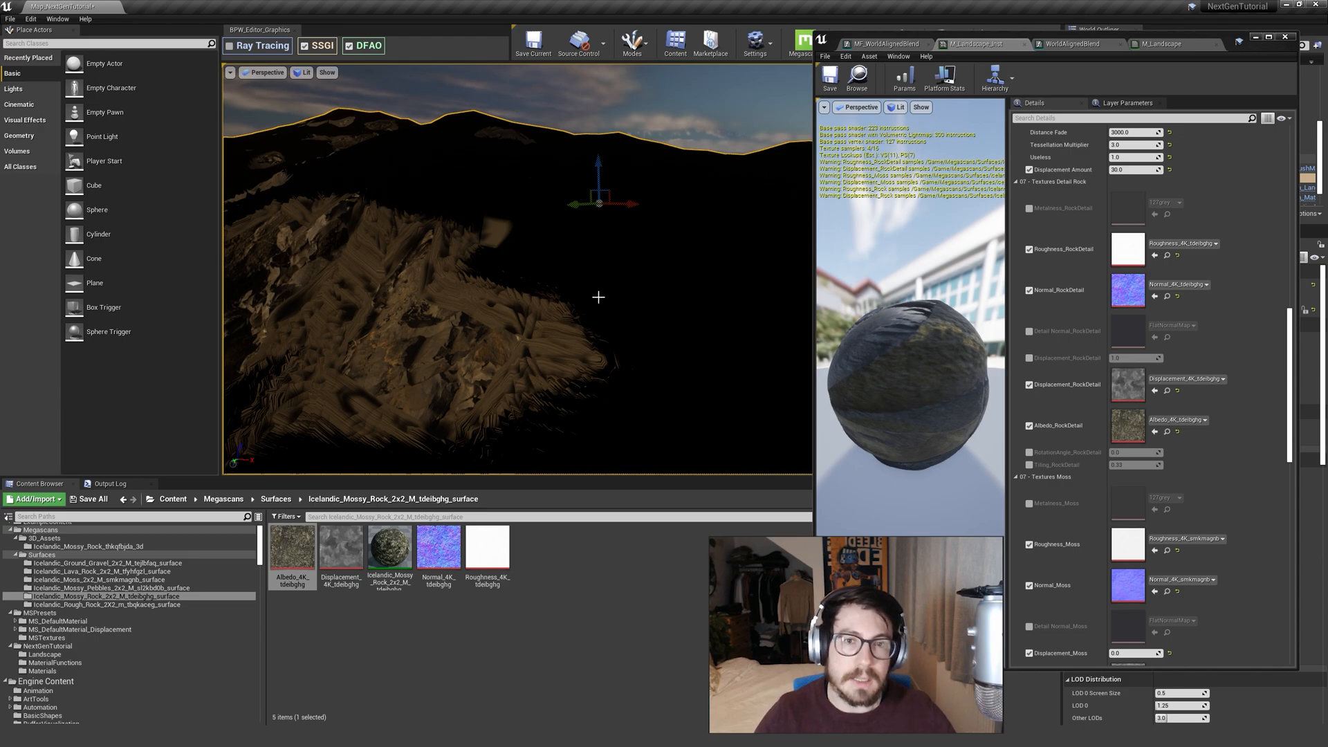
pyautogui.press('Escape')
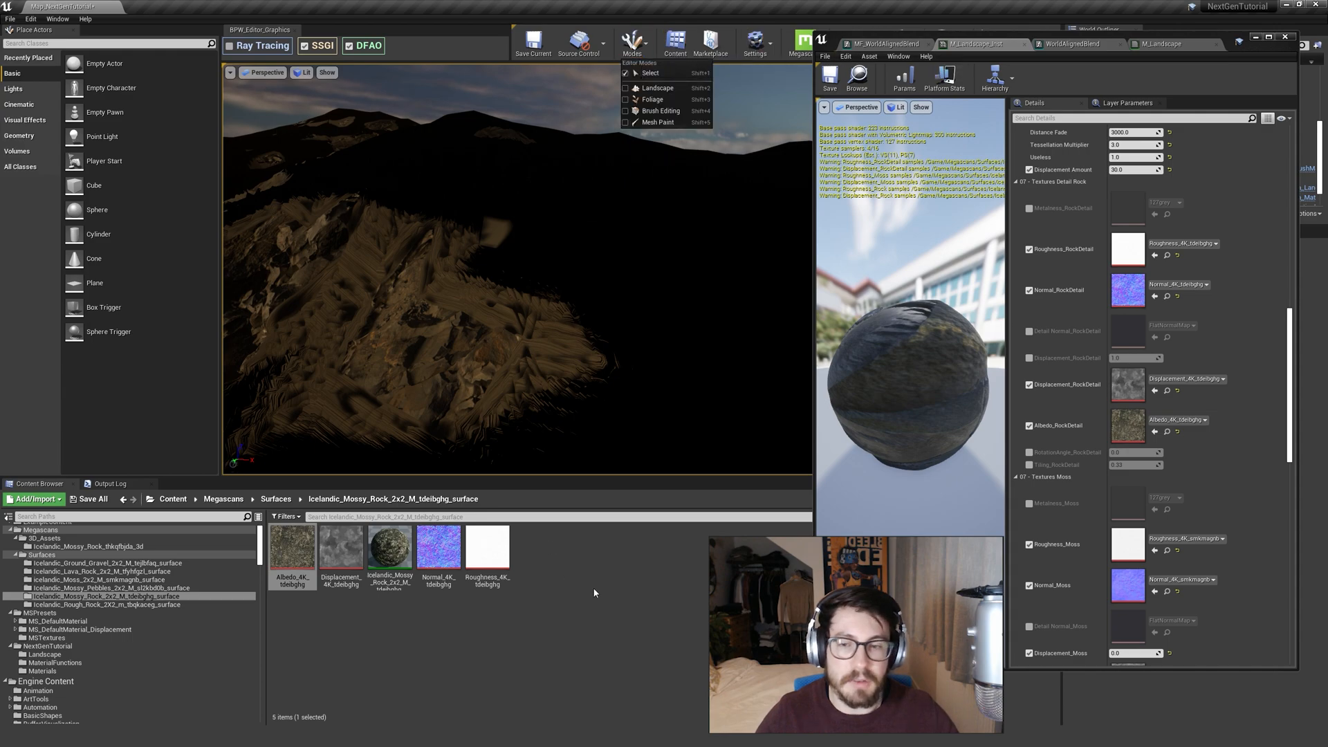
pyautogui.click(93, 499)
pyautogui.click(757, 462)
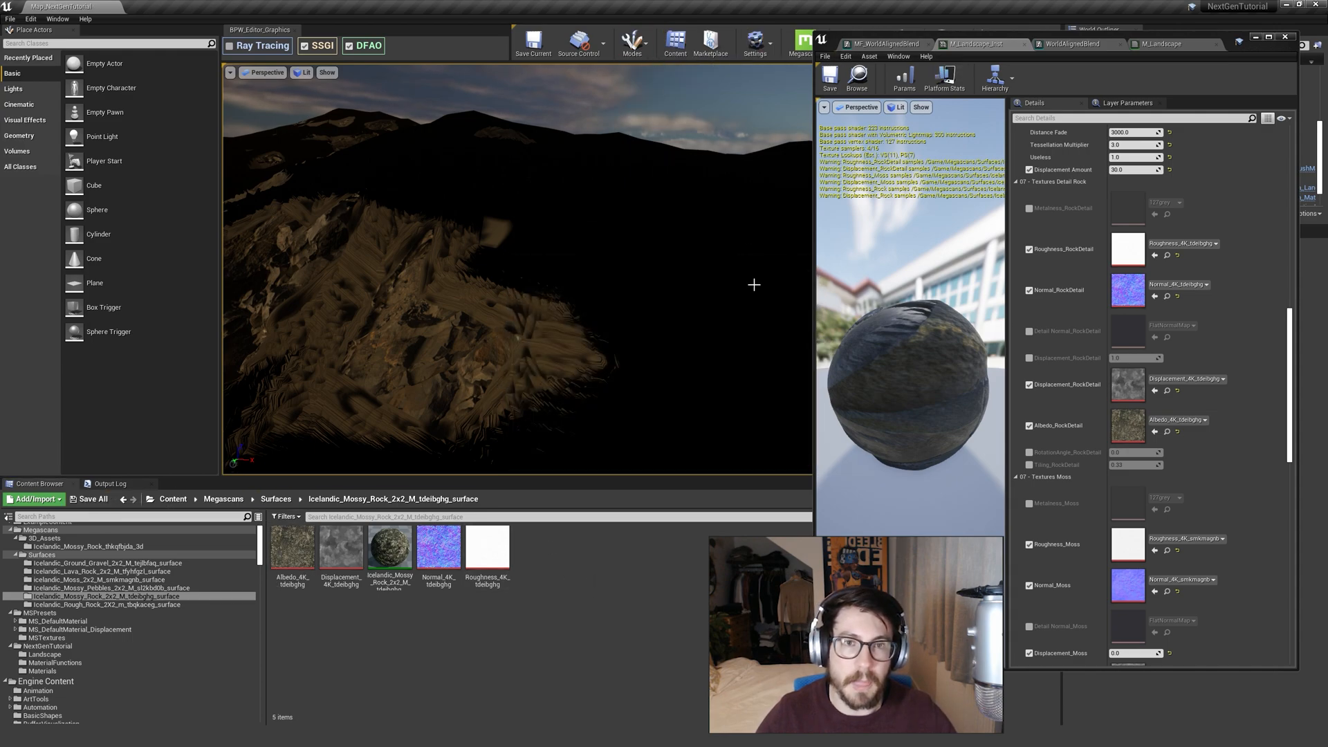
# Switch the level editor to Landscape mode with the Paint tool and view the unpainted landscape.
pyautogui.click(634, 43)
pyautogui.click(656, 88)
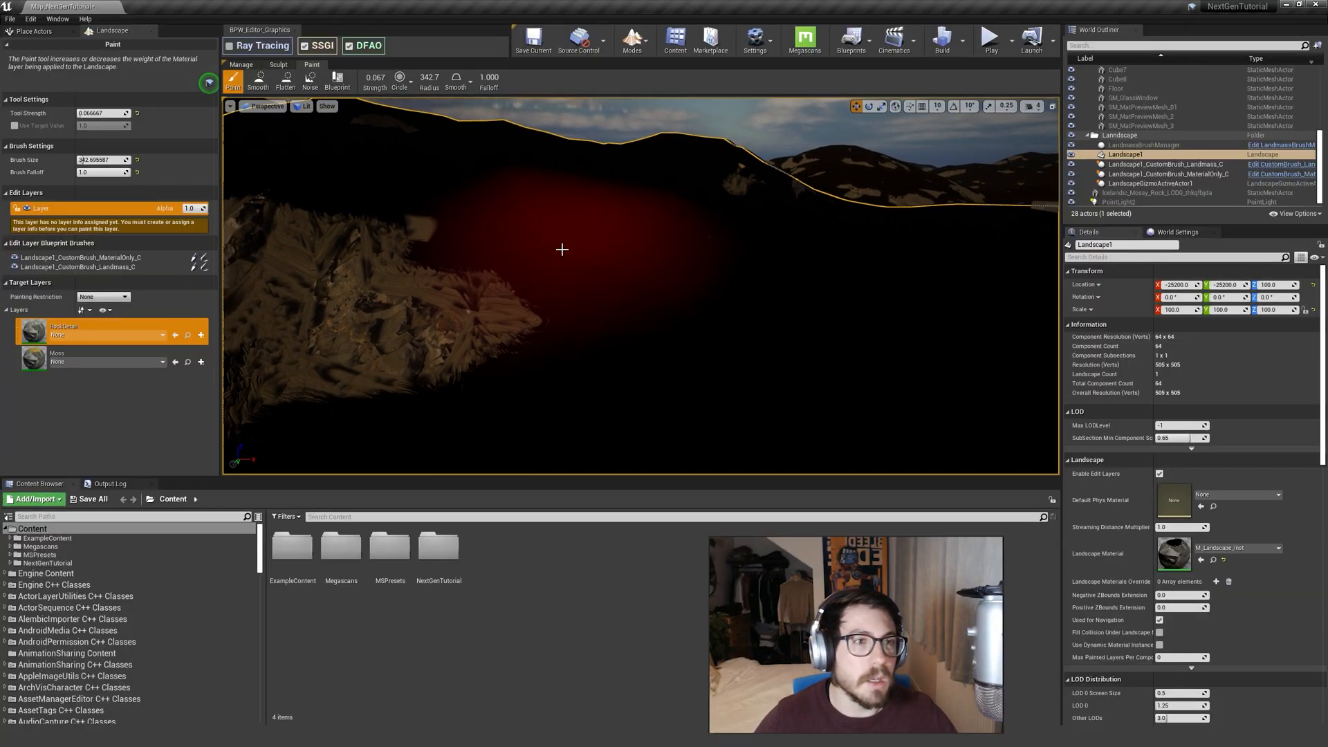
pyautogui.moveTo(610, 300); pyautogui.dragTo(684, 150, button='right')
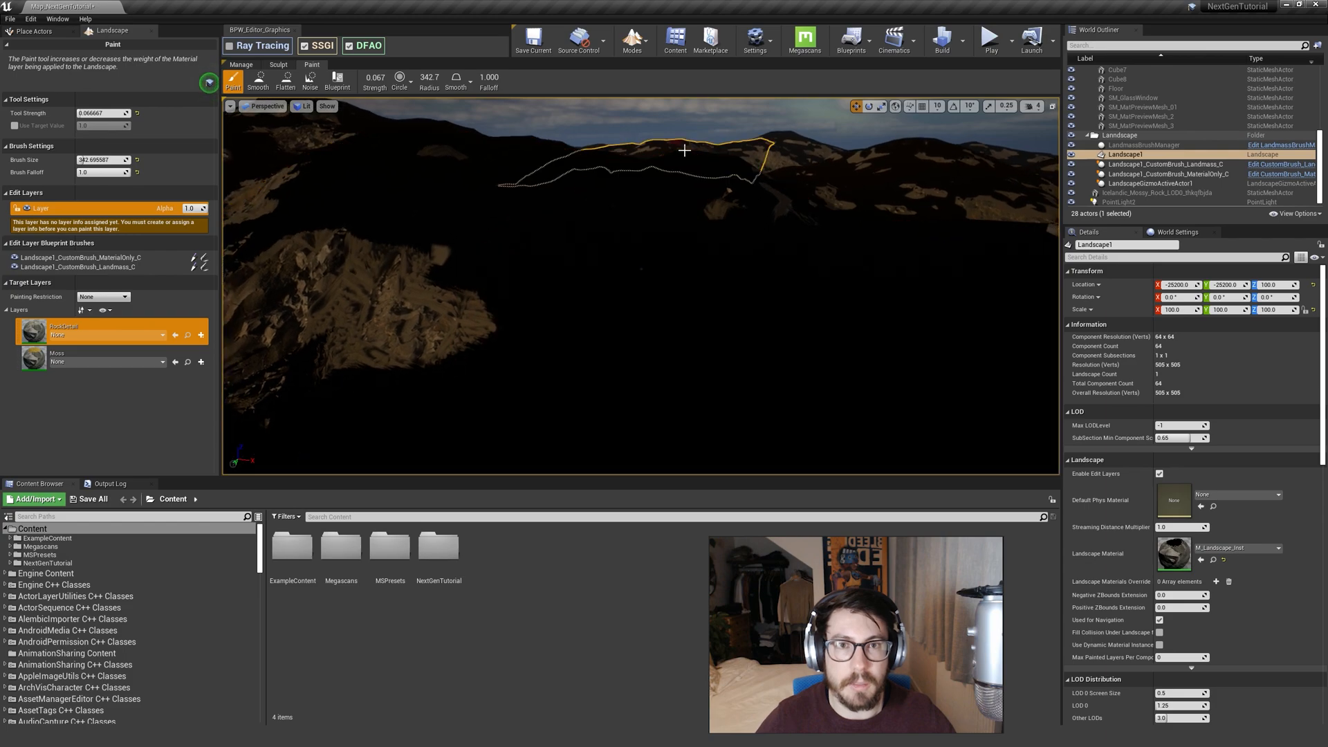
pyautogui.click(631, 38)
pyautogui.moveTo(510, 297); pyautogui.dragTo(484, 277, button='right')
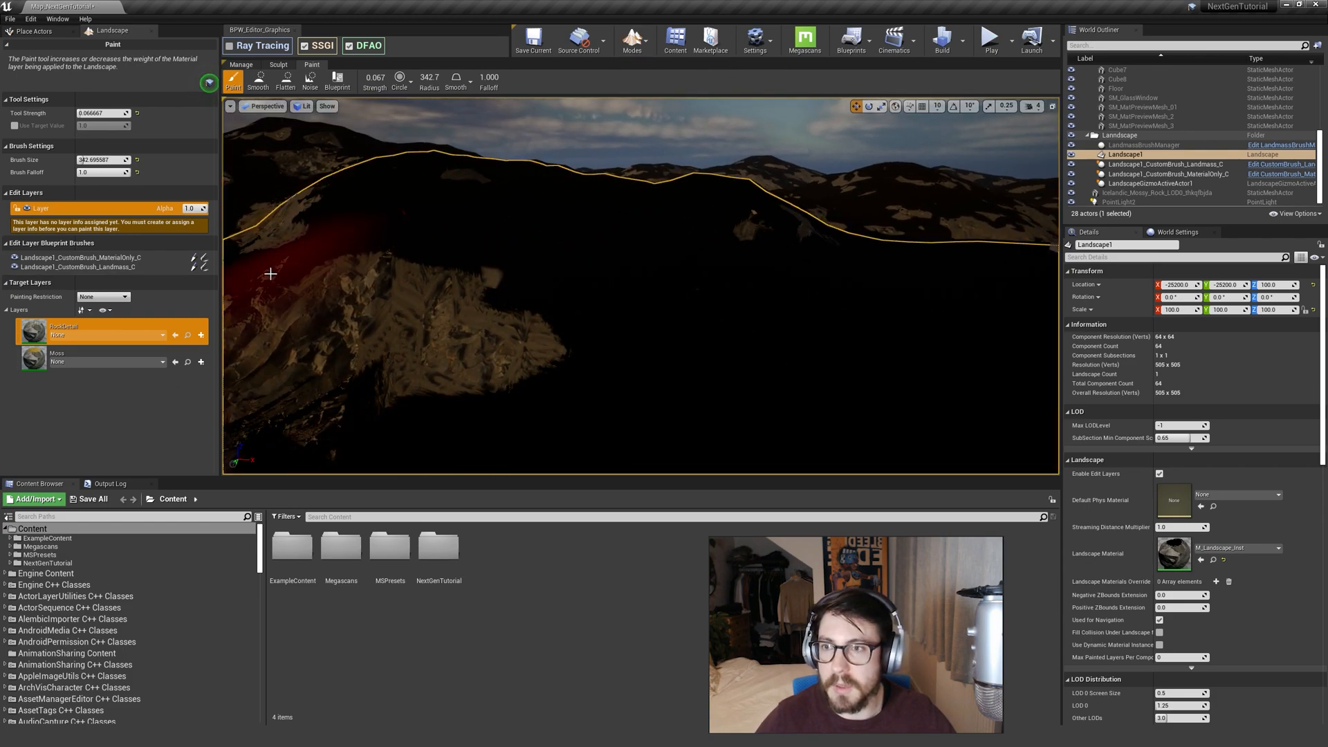
pyautogui.moveTo(442, 249); pyautogui.dragTo(435, 251, button='right')
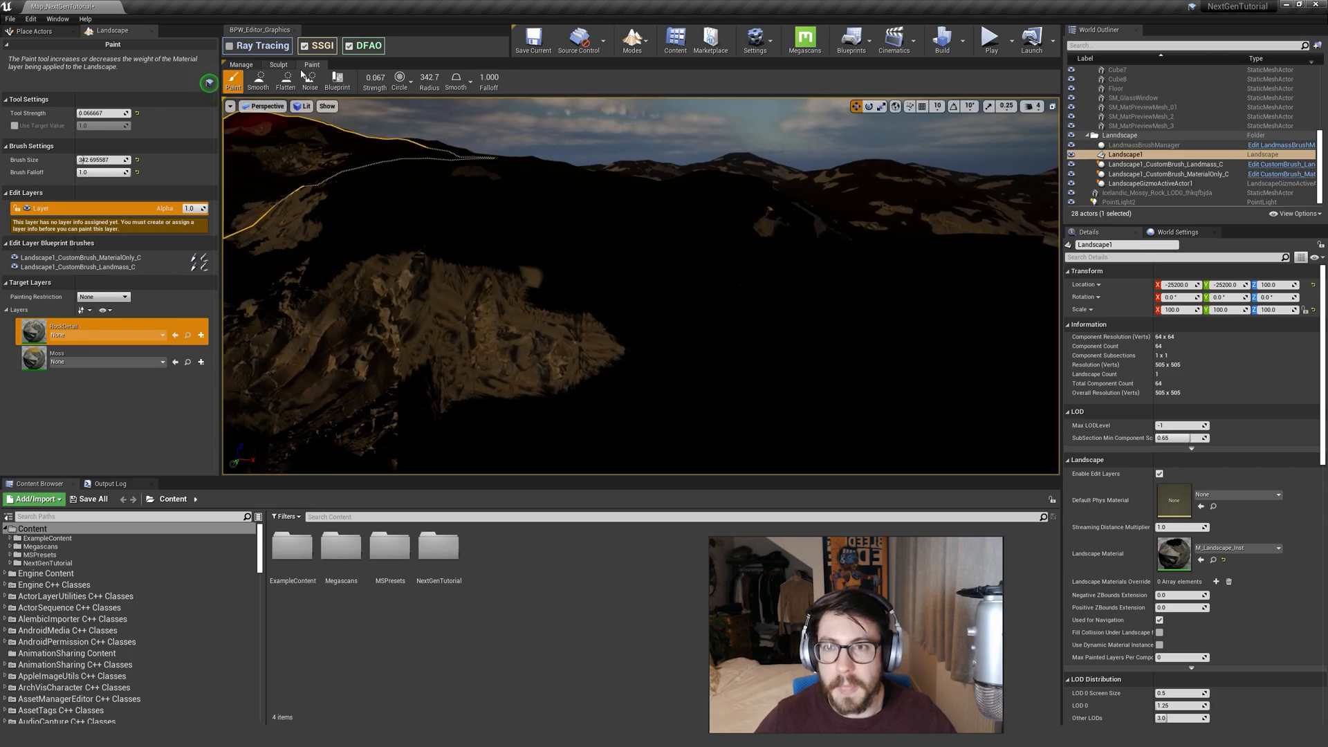
pyautogui.click(642, 51)
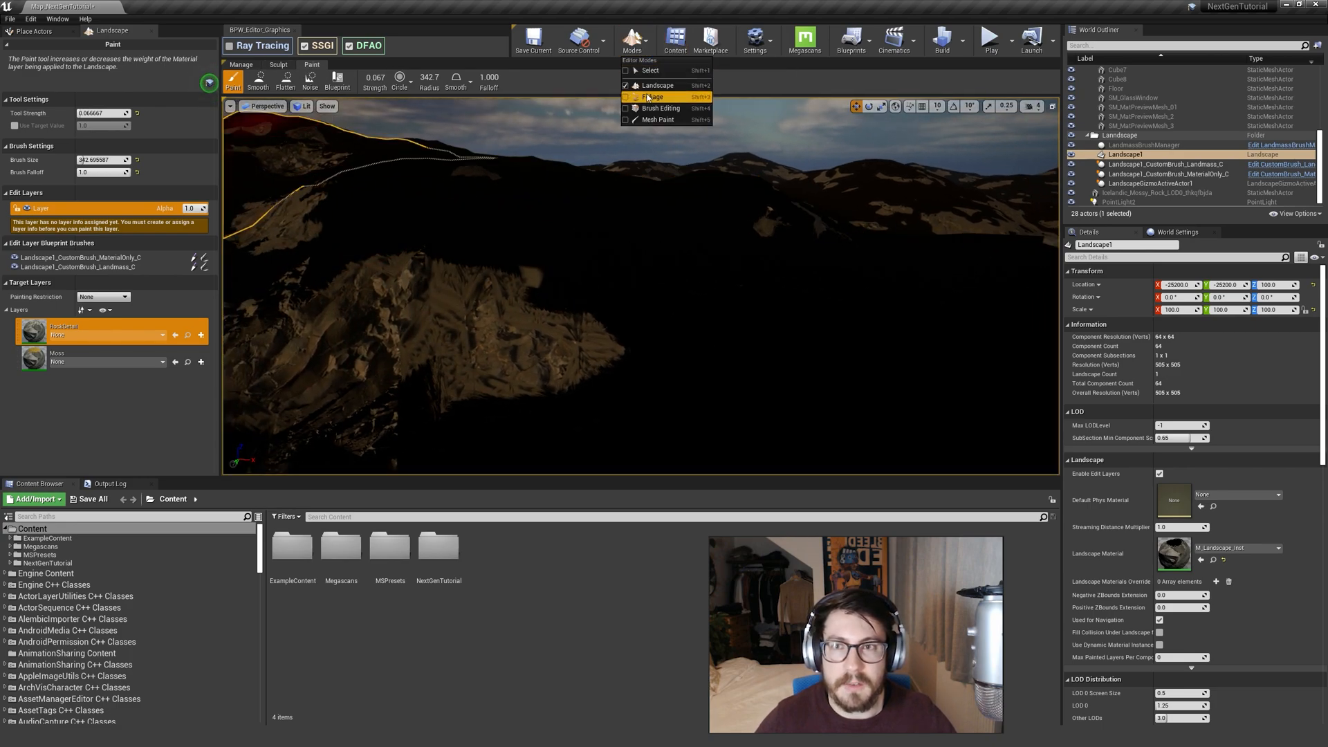
pyautogui.click(313, 65)
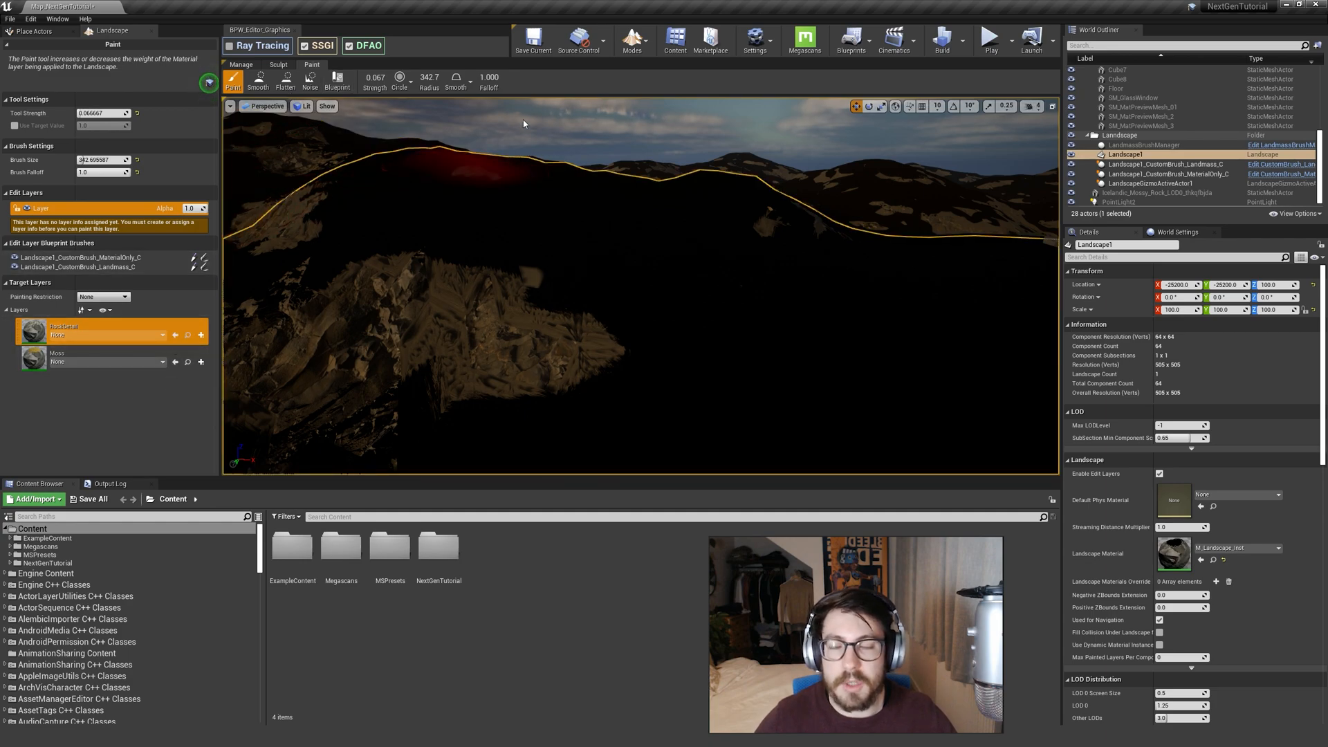
# Create a weight-blended layer info named RockDetail_LayerInfo for the RockDetail layer in the NextGenTutorial/Landscape folder.
pyautogui.click(77, 333)
pyautogui.click(43, 379)
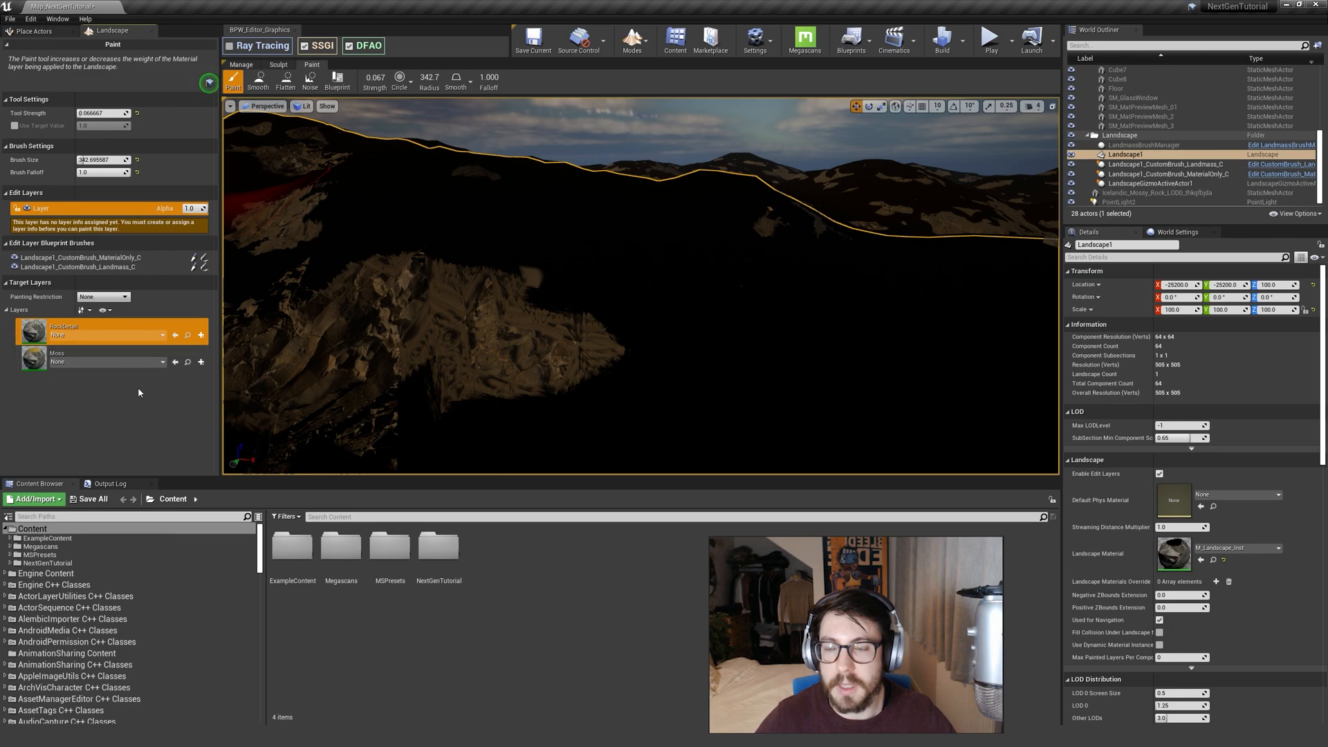
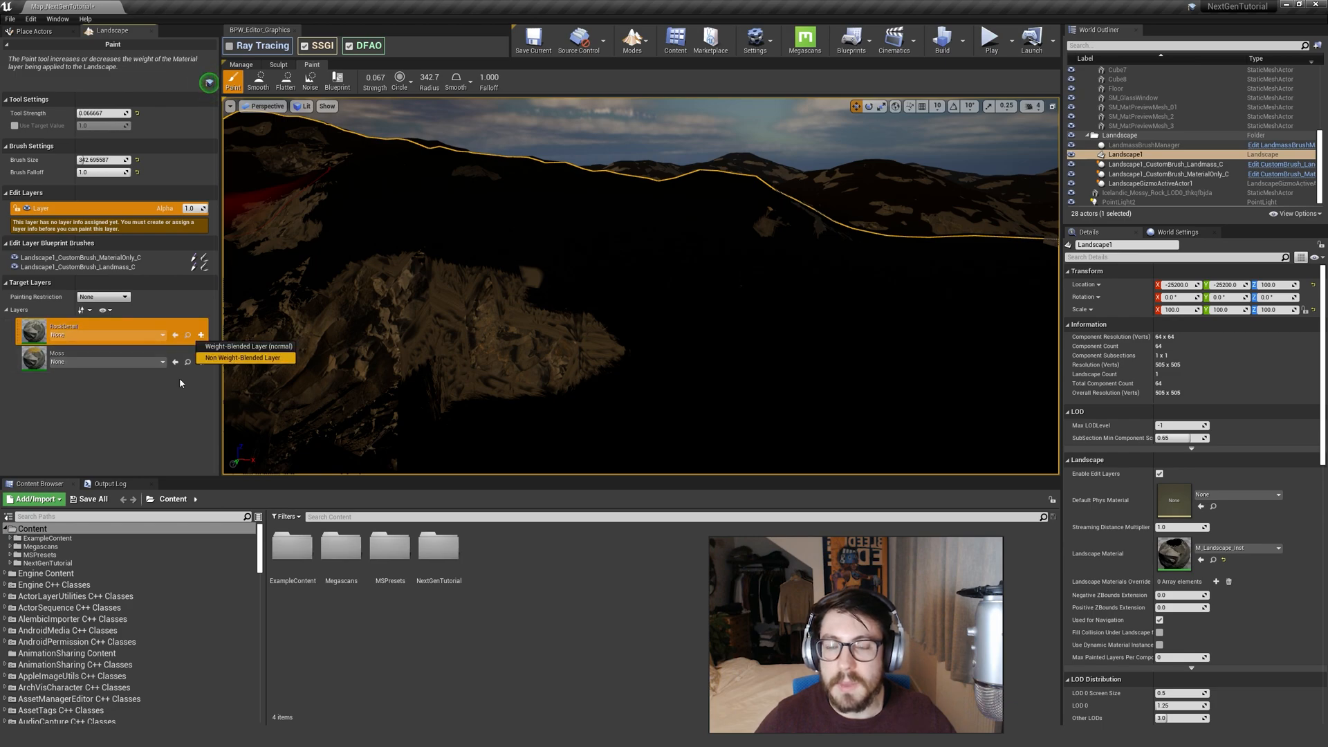
pyautogui.click(236, 347)
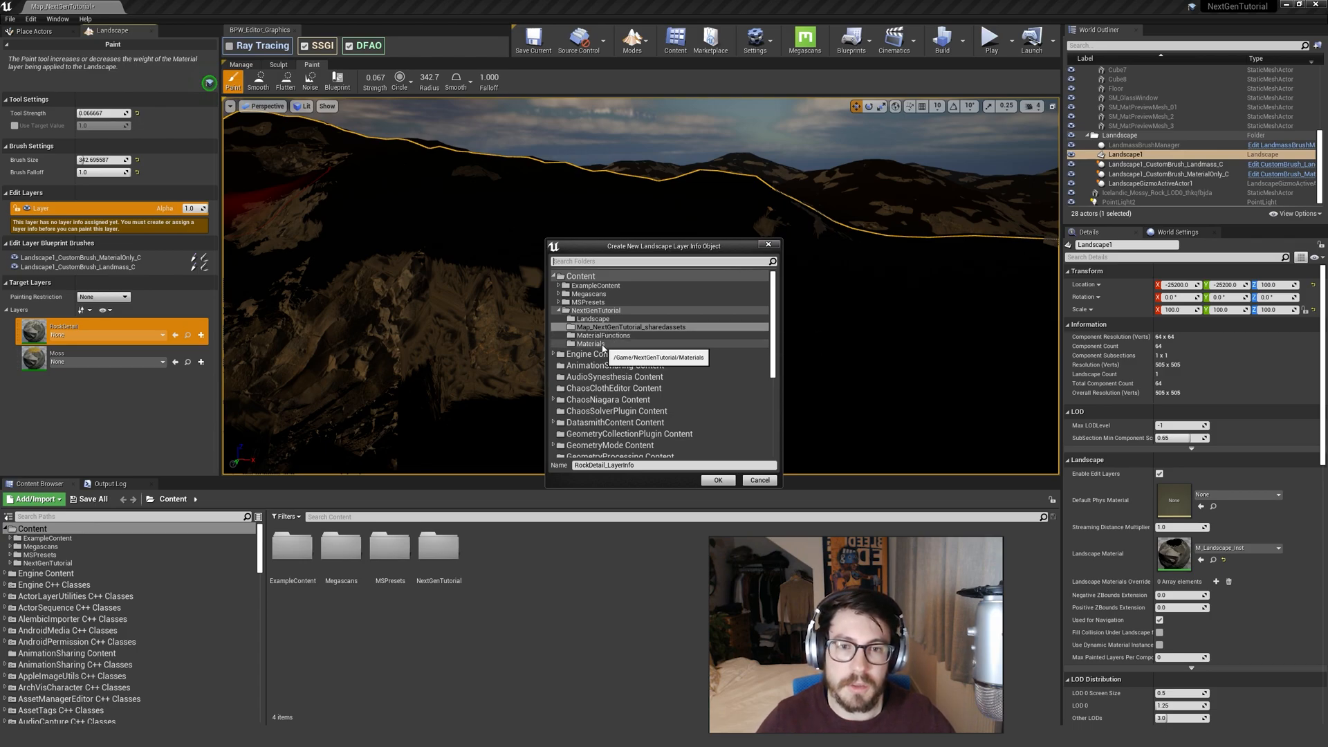
pyautogui.click(594, 319)
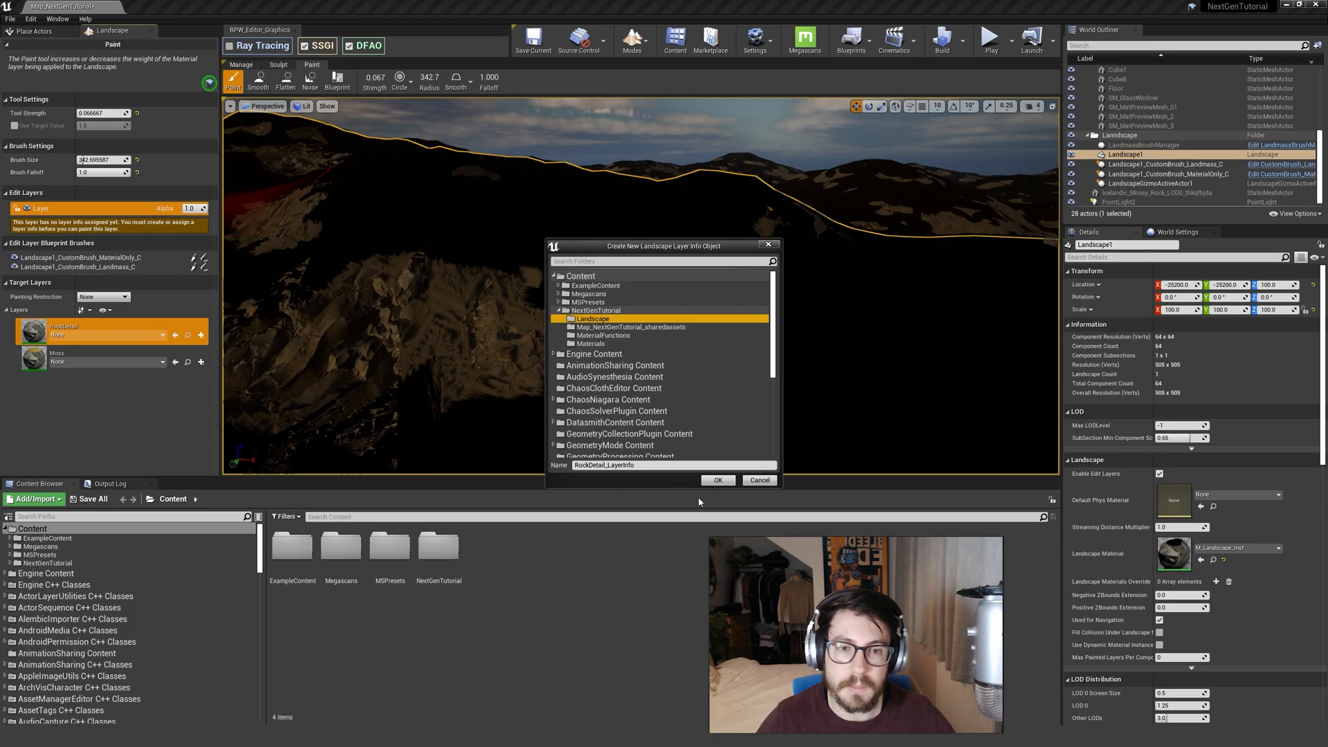
pyautogui.click(718, 481)
# Create a weight-blended layer info named Moss_LayerInfo for the Moss layer in the NextGenTutorial/Landscape folder.
pyautogui.click(200, 364)
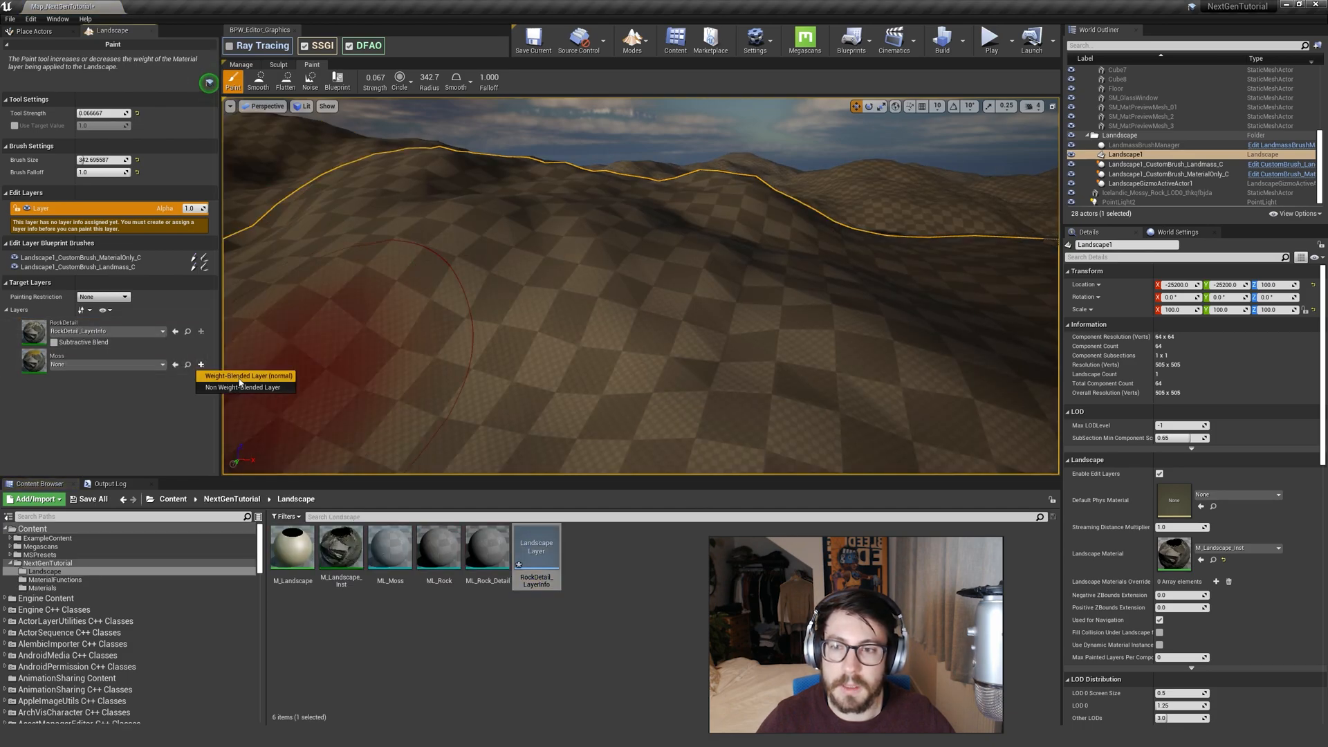
pyautogui.click(238, 377)
pyautogui.click(592, 321)
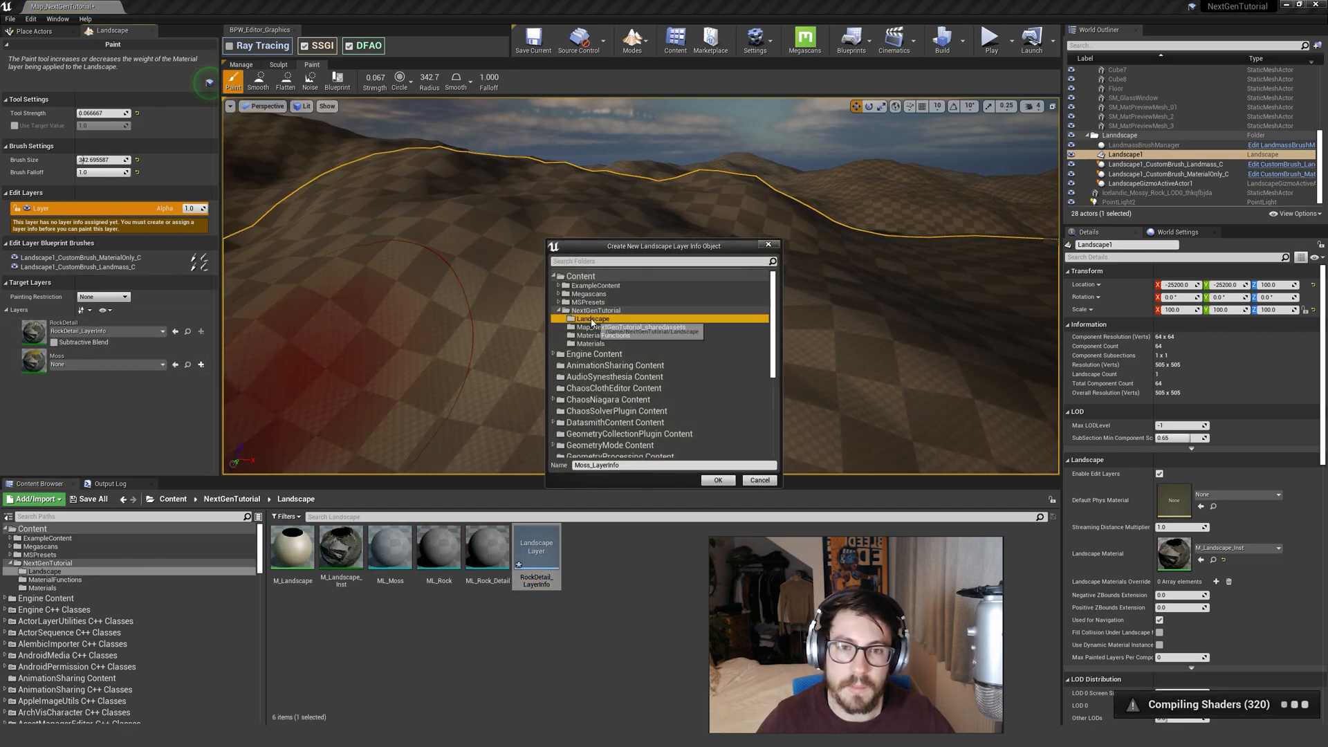
pyautogui.click(720, 481)
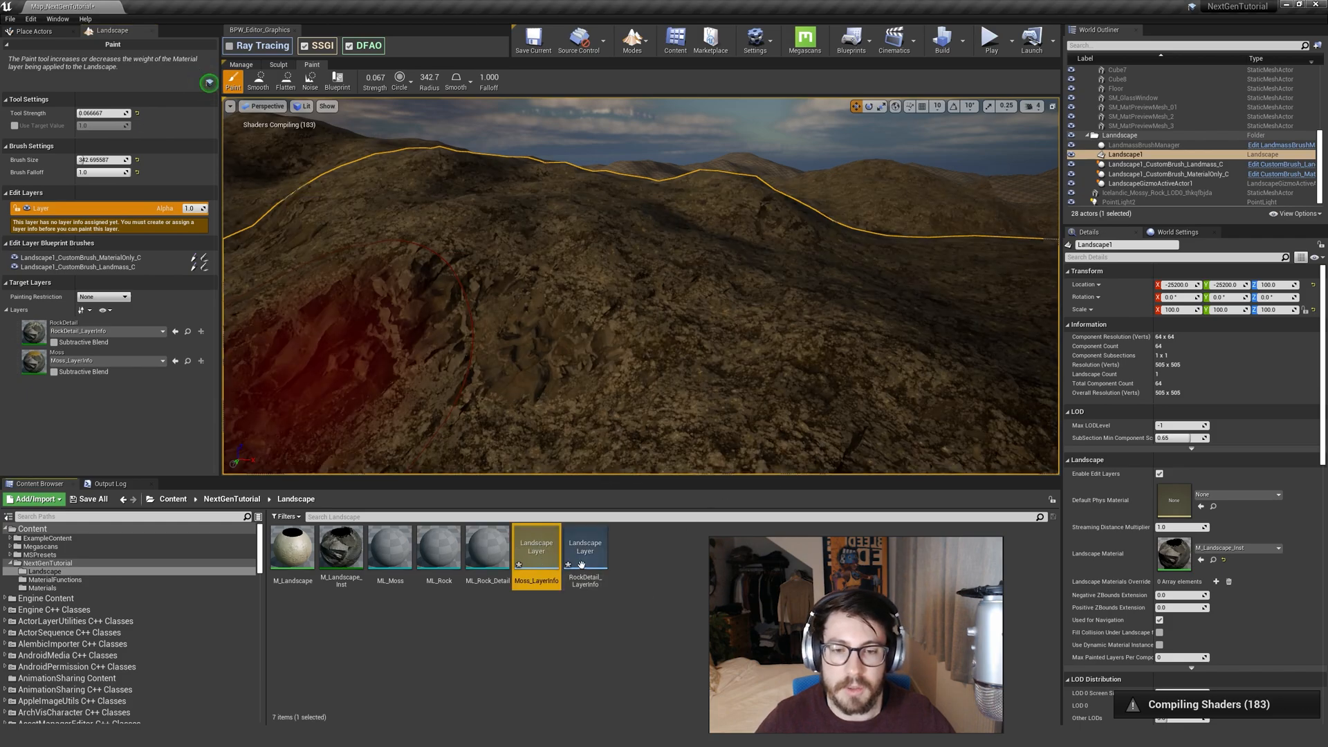
# Save all modified assets and make Moss the target layer for painting.
pyautogui.hotkey('ctrl', 'shift', 's')
pyautogui.click(755, 463)
pyautogui.moveTo(684, 270)
pyautogui.mouseDown(button='right')
pyautogui.moveTo(689, 310)
pyautogui.moveTo(770, 269)
pyautogui.moveTo(747, 262)
pyautogui.mouseUp(button='right')
pyautogui.moveTo(796, 287)
pyautogui.mouseDown()
pyautogui.moveTo(523, 280)
pyautogui.moveTo(786, 207)
pyautogui.mouseUp()
pyautogui.moveTo(786, 208)
pyautogui.mouseDown(button='right')
pyautogui.moveTo(775, 277)
pyautogui.moveTo(747, 269)
pyautogui.moveTo(740, 207)
pyautogui.moveTo(708, 220)
pyautogui.moveTo(699, 209)
pyautogui.mouseUp(button='right')
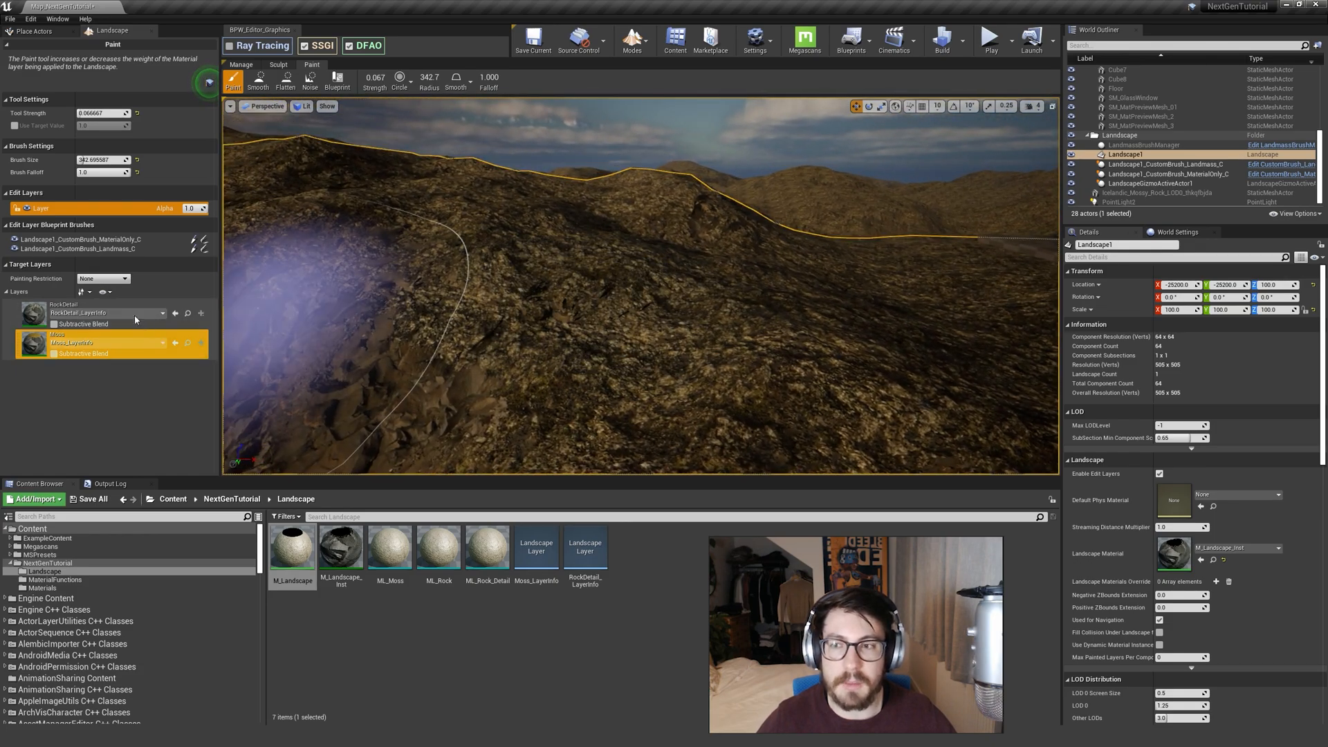
pyautogui.moveTo(668, 339); pyautogui.dragTo(637, 350, button='right')
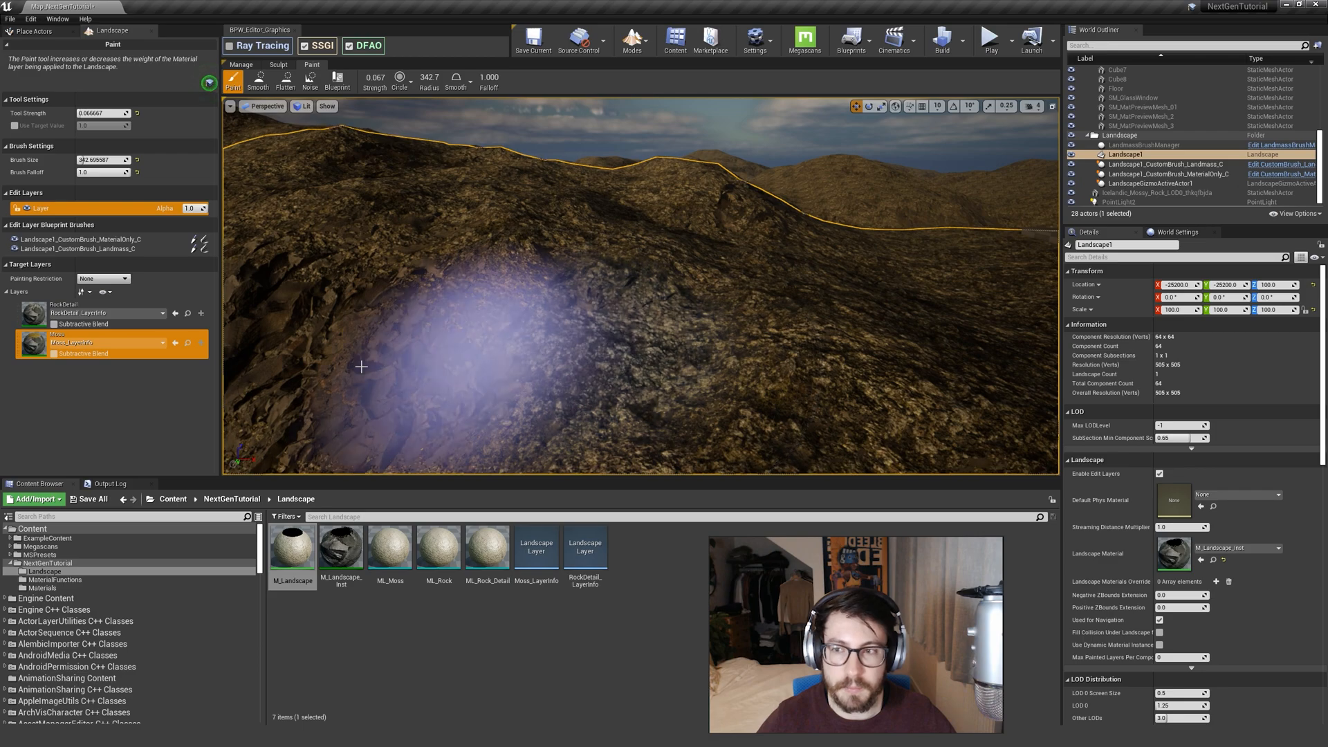
# Fill the whole landscape with the Moss layer and inspect the covered hills.
pyautogui.rightClick(101, 344)
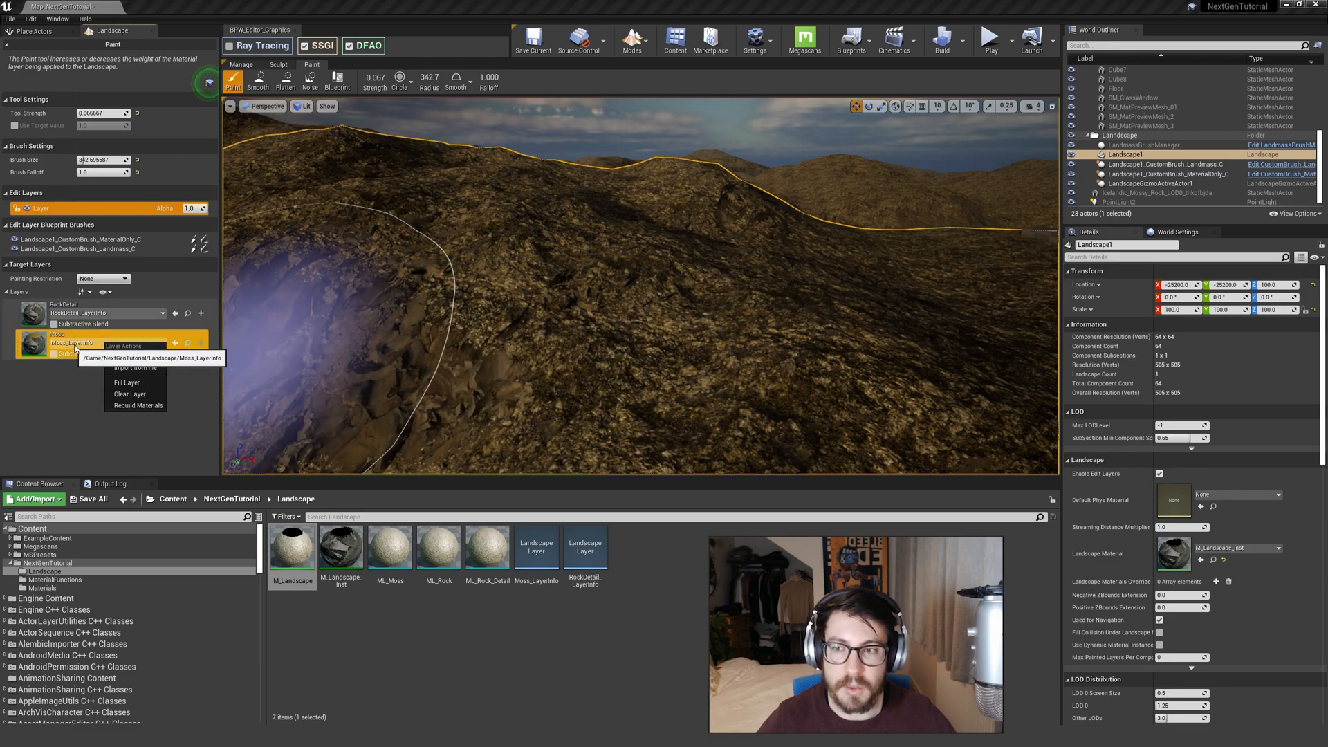
pyautogui.click(127, 383)
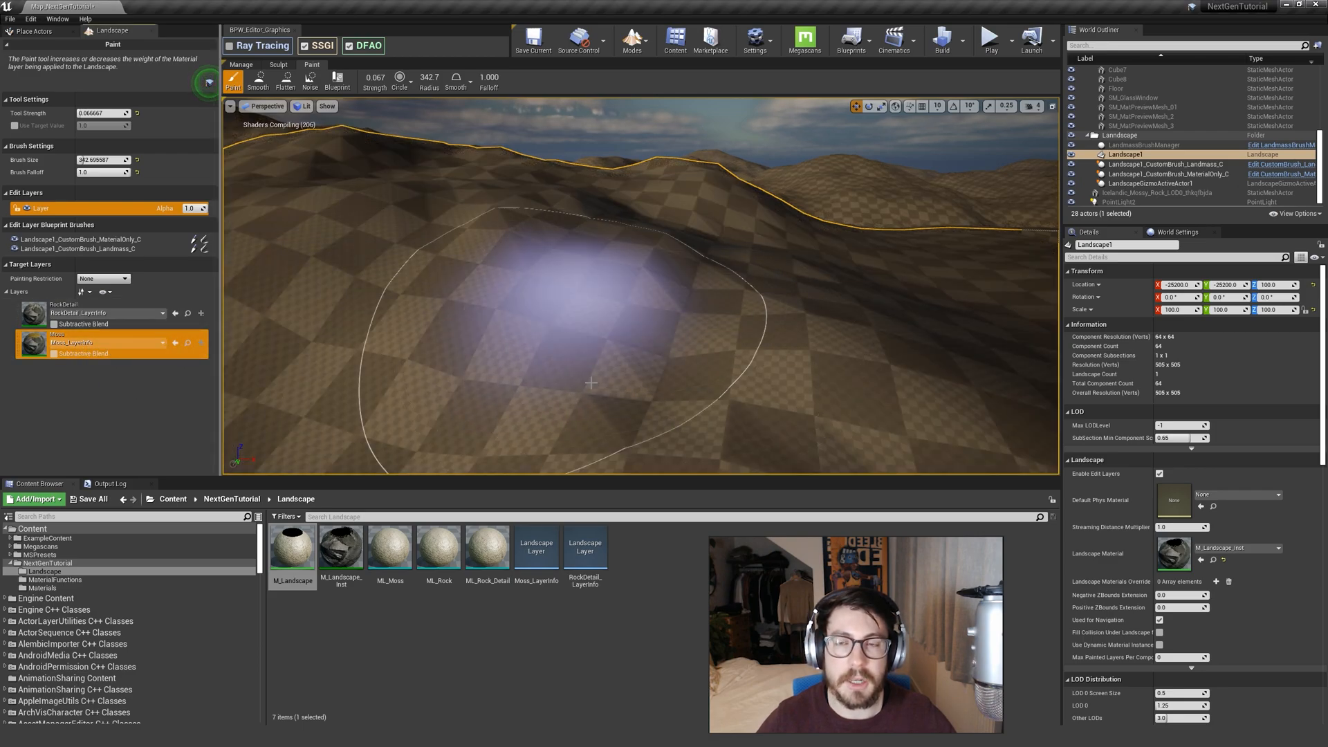
pyautogui.moveTo(610, 314)
pyautogui.mouseDown(button='right')
pyautogui.moveTo(682, 319)
pyautogui.moveTo(747, 301)
pyautogui.moveTo(588, 329)
pyautogui.mouseUp(button='right')
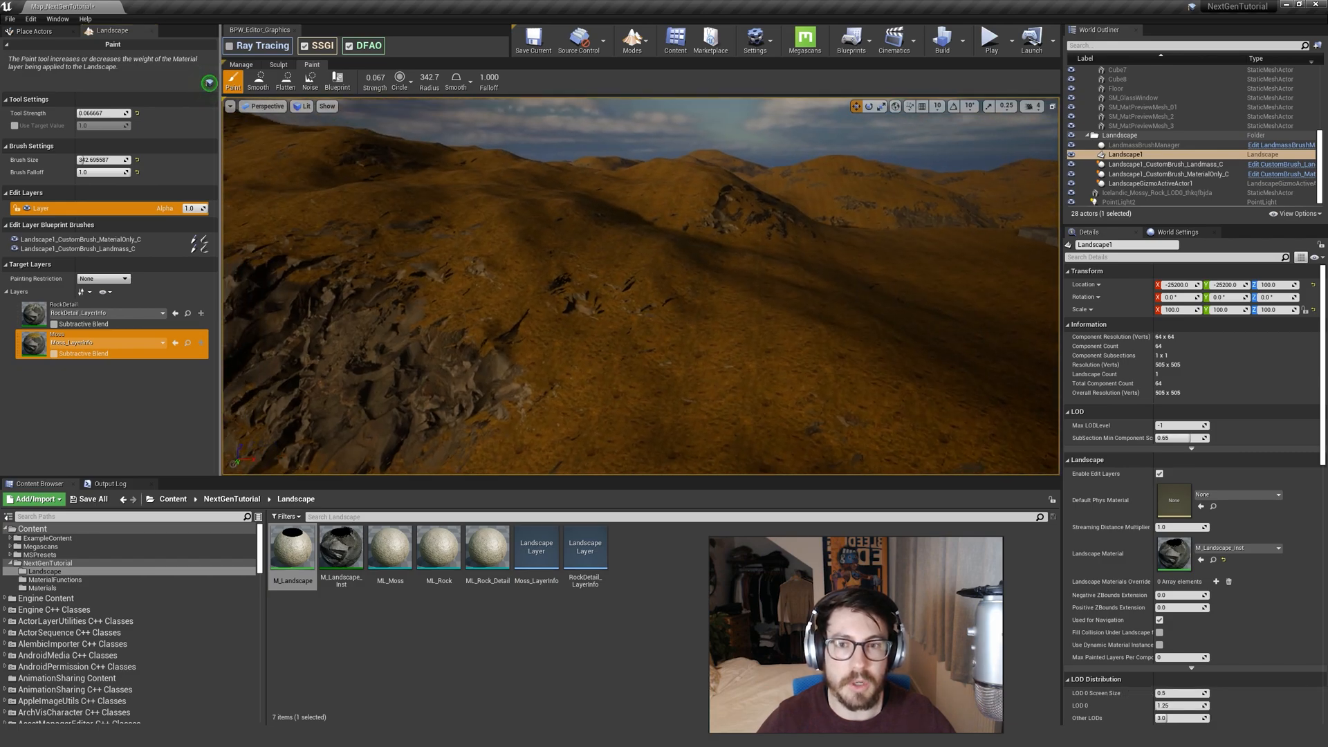
pyautogui.moveTo(641, 286)
pyautogui.mouseDown(button='right')
pyautogui.moveTo(647, 312)
pyautogui.moveTo(733, 321)
pyautogui.moveTo(709, 322)
pyautogui.moveTo(685, 359)
pyautogui.mouseUp(button='right')
# Paint RockDetail patches over the mossy slope with a brush size of about 140 and a tool strength of about 0.77.
pyautogui.click(168, 311)
pyautogui.moveTo(717, 317)
pyautogui.mouseDown()
pyautogui.moveTo(385, 311)
pyautogui.moveTo(703, 326)
pyautogui.moveTo(775, 243)
pyautogui.mouseUp()
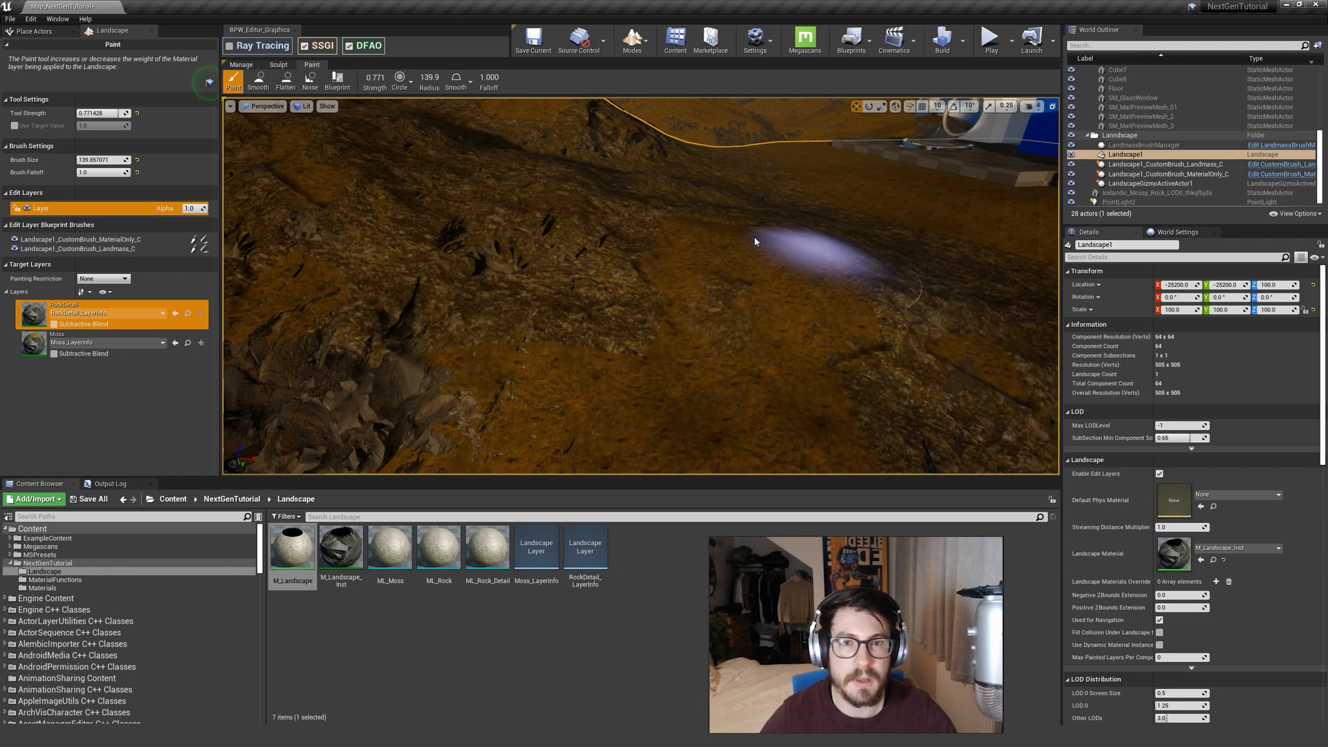
pyautogui.moveTo(533, 400)
pyautogui.mouseDown(button='right')
pyautogui.moveTo(567, 380)
pyautogui.moveTo(637, 402)
pyautogui.moveTo(692, 447)
pyautogui.mouseUp(button='right')
pyautogui.moveTo(864, 317)
pyautogui.mouseDown()
pyautogui.moveTo(765, 267)
pyautogui.moveTo(564, 252)
pyautogui.moveTo(667, 247)
pyautogui.moveTo(796, 298)
pyautogui.mouseUp()
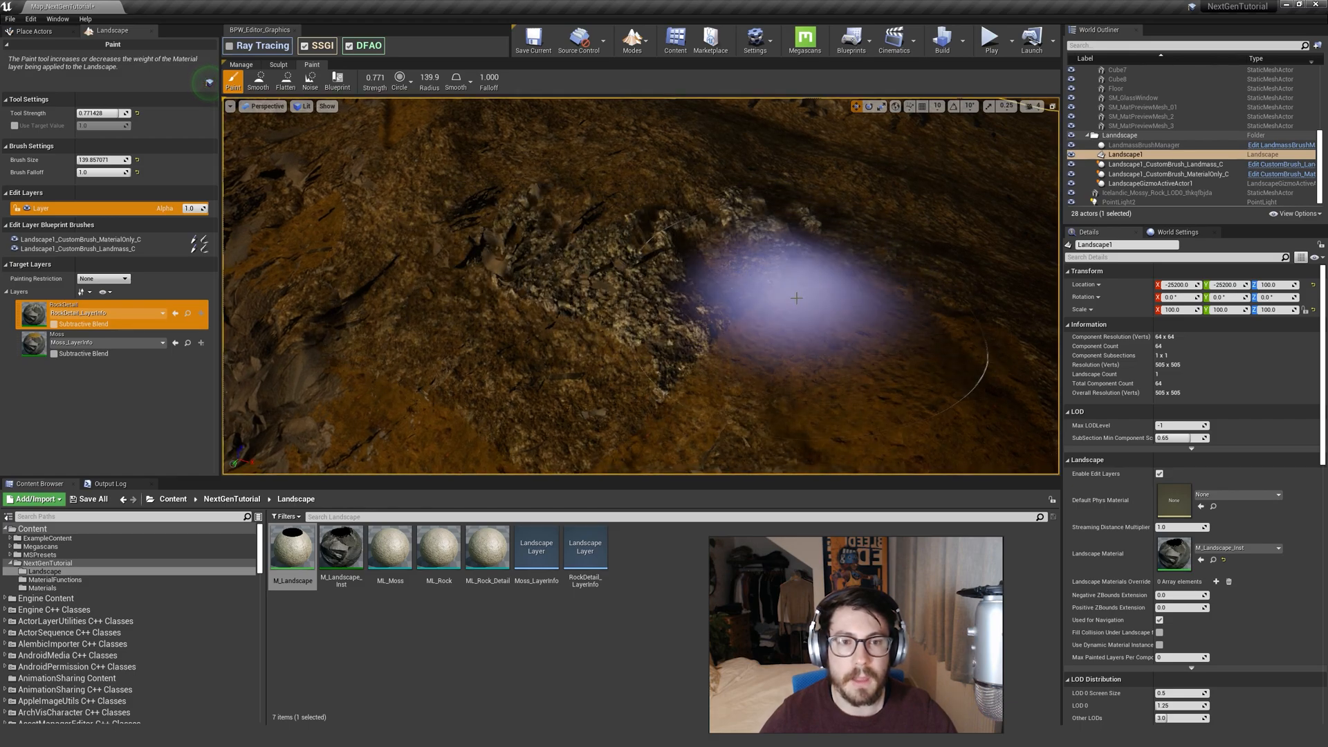
pyautogui.moveTo(622, 281)
pyautogui.mouseDown(button='right')
pyautogui.moveTo(600, 294)
pyautogui.moveTo(617, 295)
pyautogui.mouseUp(button='right')
# Open the landscape's material instance and open its parent material M_Landscape at the Base Layer group.
pyautogui.doubleClick(1176, 554)
pyautogui.scroll(-15, 1166, 501)
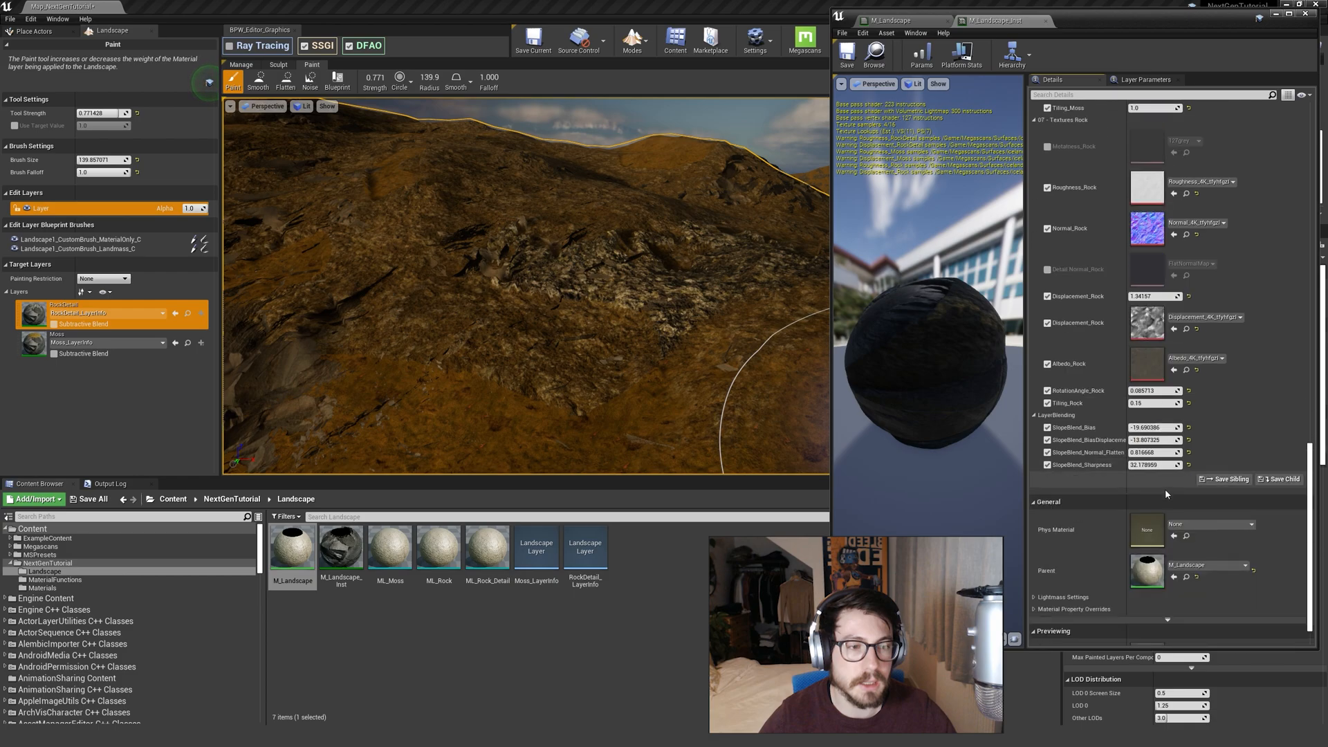
pyautogui.doubleClick(1148, 571)
pyautogui.scroll(-2, 1183, 367)
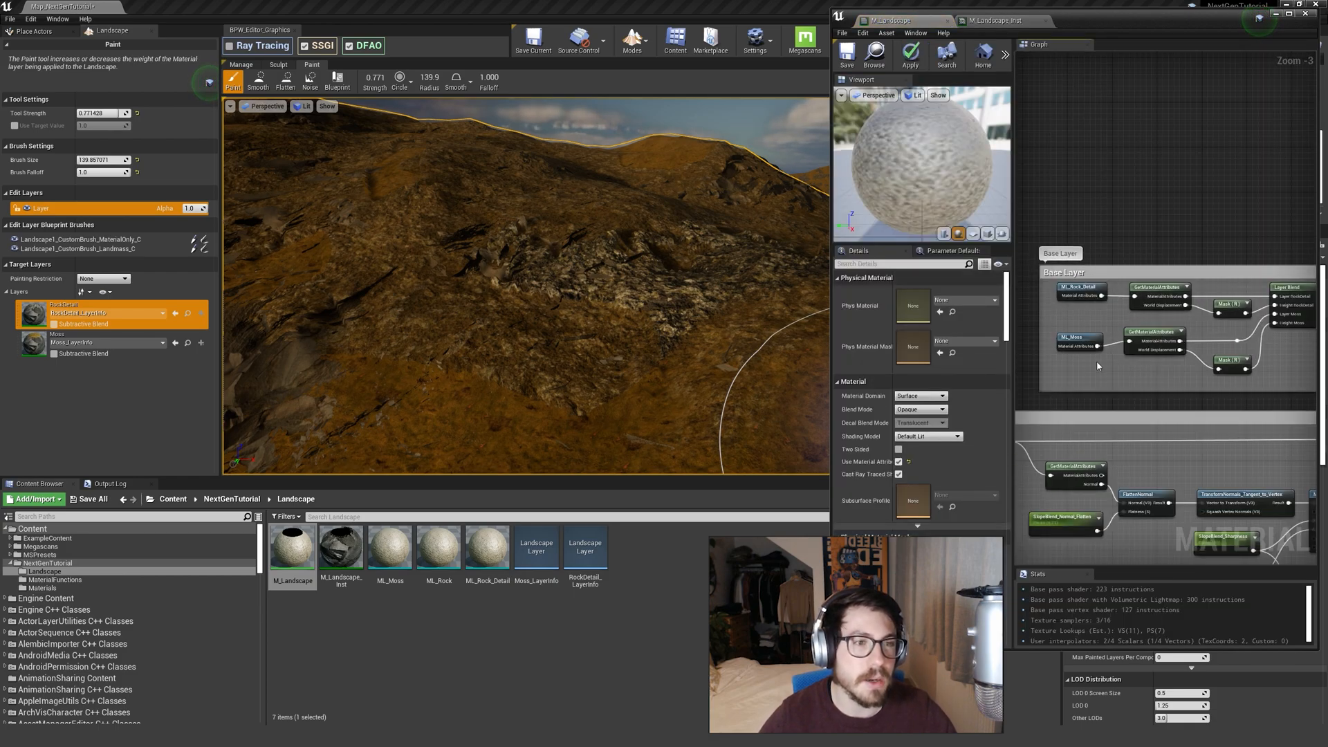
# Enlarge the Base Layer comment and shift the RockDetail and Moss nodes away from Layer Blend to free up space.
pyautogui.moveTo(1040, 308); pyautogui.dragTo(1010, 310)
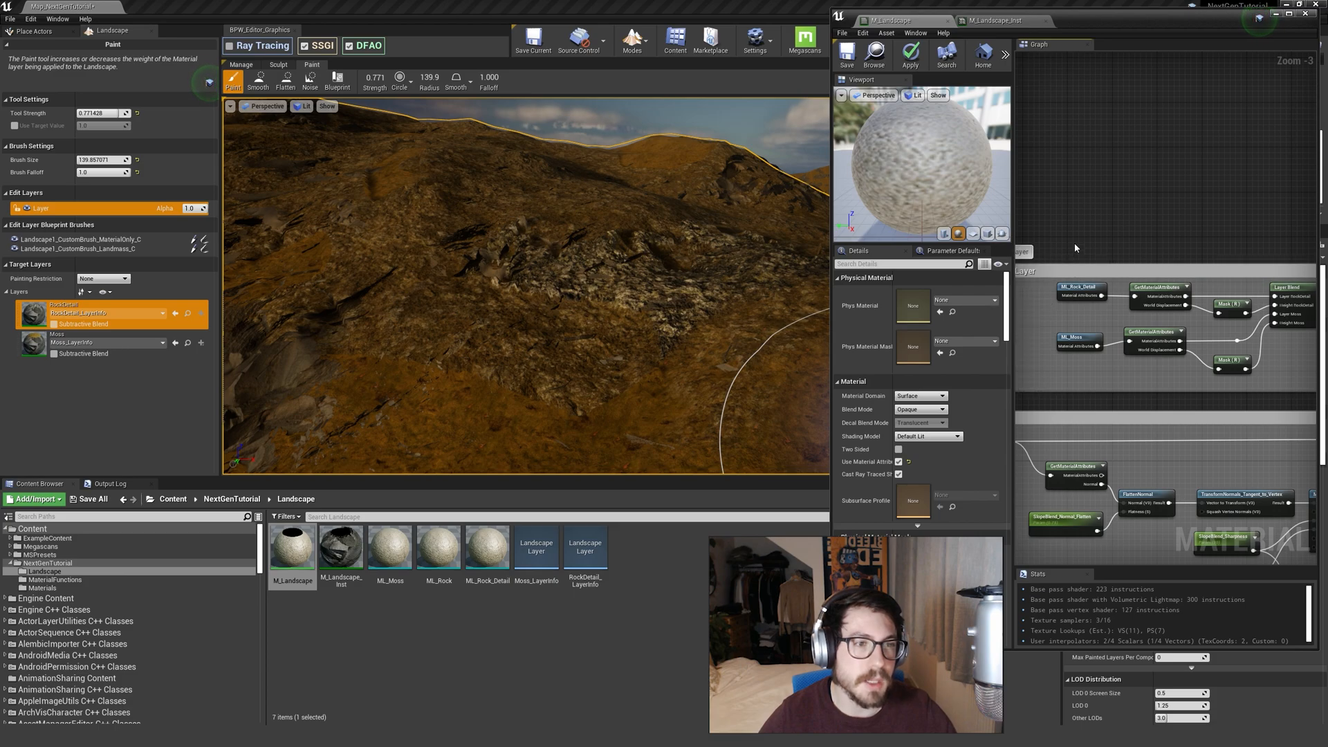
pyautogui.moveTo(1085, 271); pyautogui.dragTo(1085, 227)
pyautogui.moveTo(1056, 261); pyautogui.dragTo(1084, 236, button='right')
pyautogui.moveTo(1053, 239); pyautogui.dragTo(1270, 355)
pyautogui.moveTo(1187, 342); pyautogui.dragTo(1229, 338, button='right')
pyautogui.moveTo(1233, 312); pyautogui.dragTo(1174, 309)
pyautogui.click(1183, 349)
pyautogui.moveTo(1182, 348); pyautogui.dragTo(1054, 344, button='right')
pyautogui.moveTo(1126, 328); pyautogui.dragTo(1117, 336)
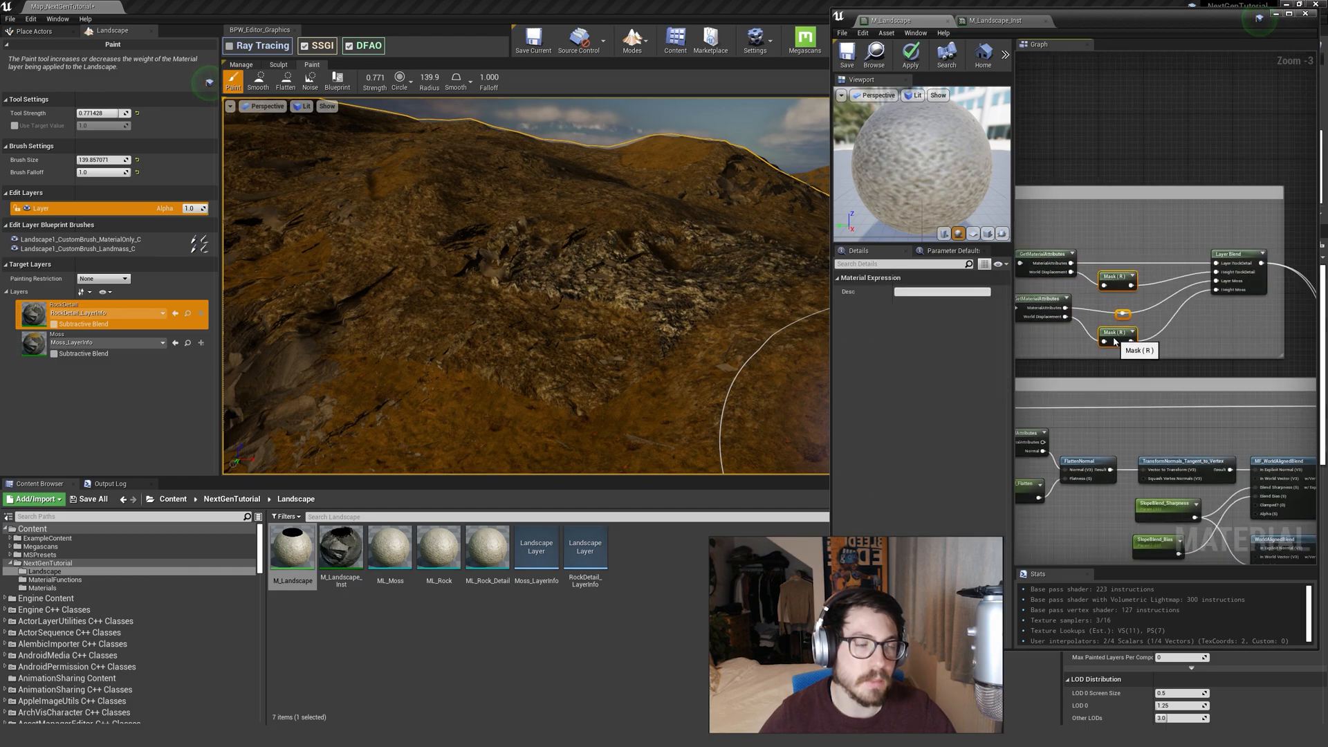
# Add a Multiply node fed by the RockDetail displacement mask.
pyautogui.click(1177, 328)
pyautogui.scroll(3, 1157, 291)
pyautogui.moveTo(1110, 283); pyautogui.dragTo(1171, 278)
pyautogui.write('mul')
pyautogui.press('Return')
# Widen the Base Layer comment and move the Layer Blend node farther from the Multiply node.
pyautogui.click(1239, 343)
pyautogui.moveTo(1239, 342); pyautogui.dragTo(1018, 349, button='right')
pyautogui.scroll(-3, 1072, 233)
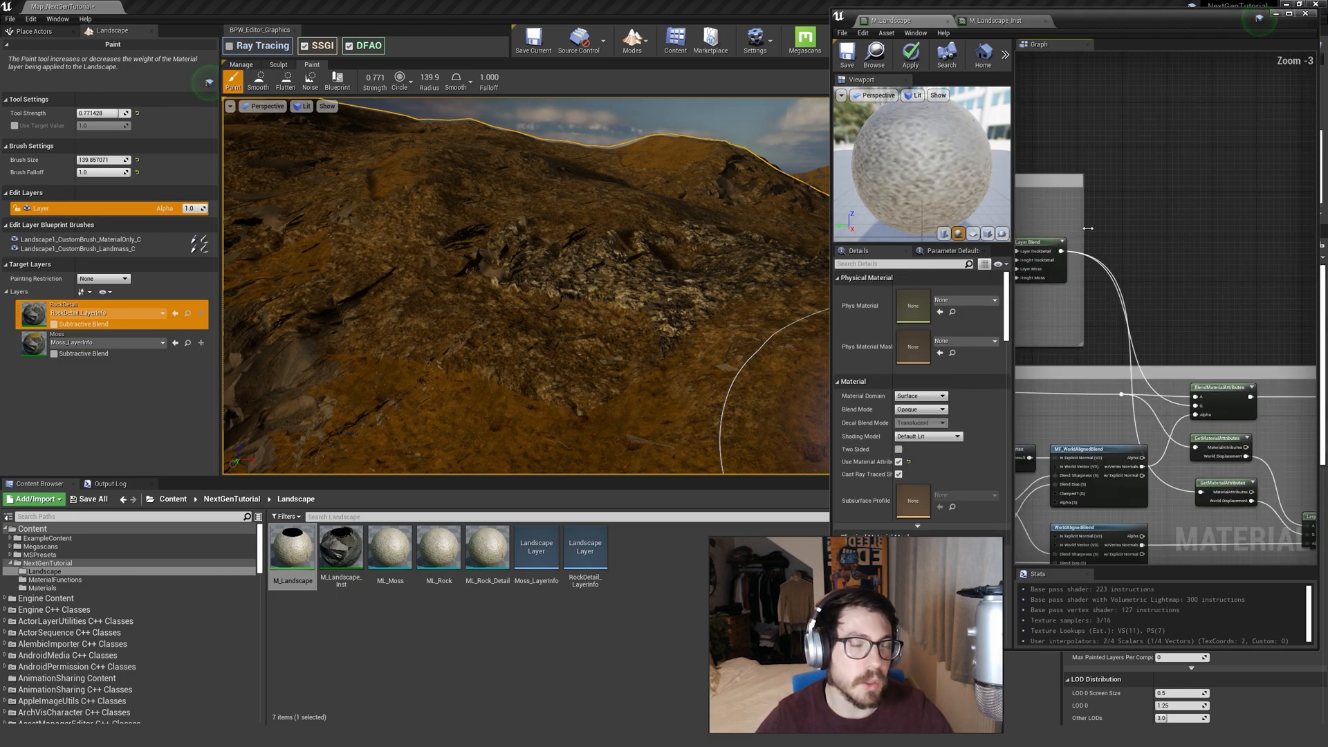
pyautogui.moveTo(1088, 228); pyautogui.dragTo(1282, 239)
pyautogui.scroll(-3, 1214, 248)
pyautogui.scroll(2, 1135, 247)
pyautogui.moveTo(1180, 258); pyautogui.dragTo(1290, 261)
pyautogui.scroll(3, 1117, 274)
pyautogui.click(1124, 280)
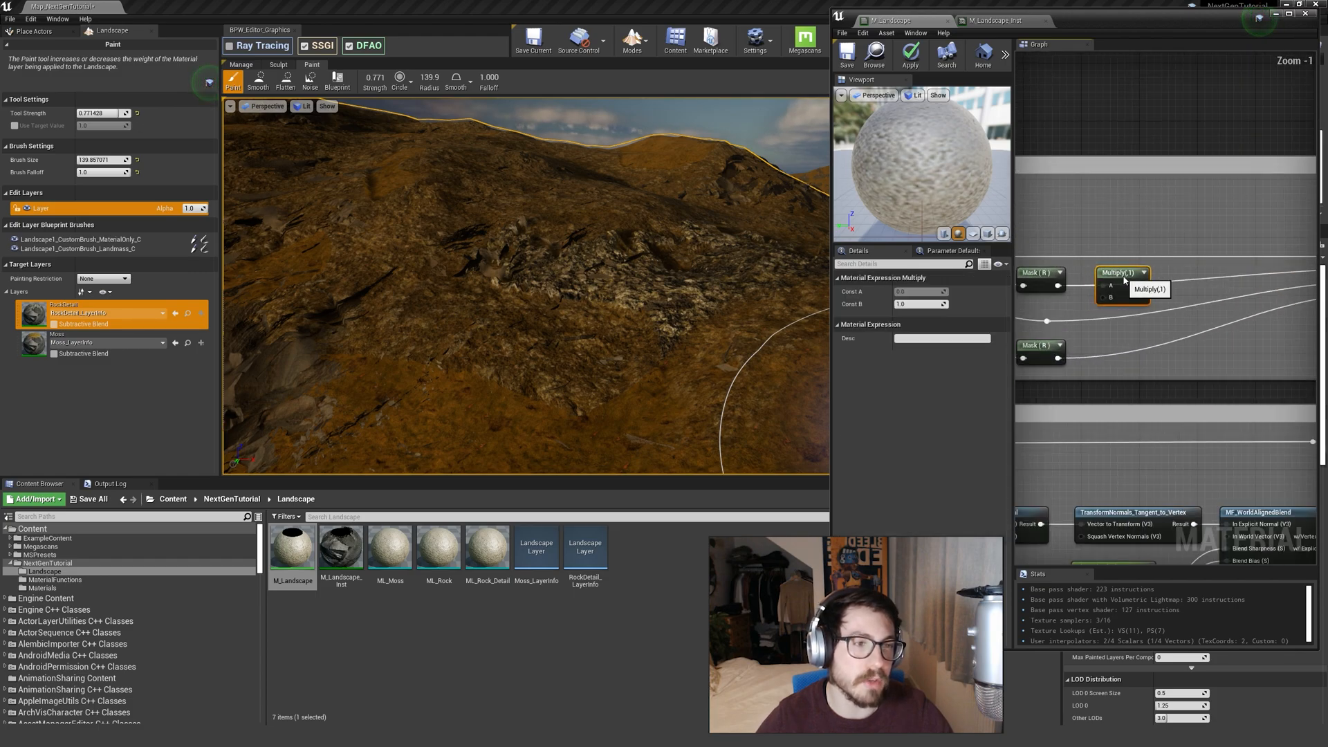
# Add a scalar parameter named LayerBlend_Moss_Strength above the Multiply node.
pyautogui.moveTo(1092, 220); pyautogui.dragTo(1195, 229, button='right')
pyautogui.click(1195, 229)
pyautogui.click(1113, 211)
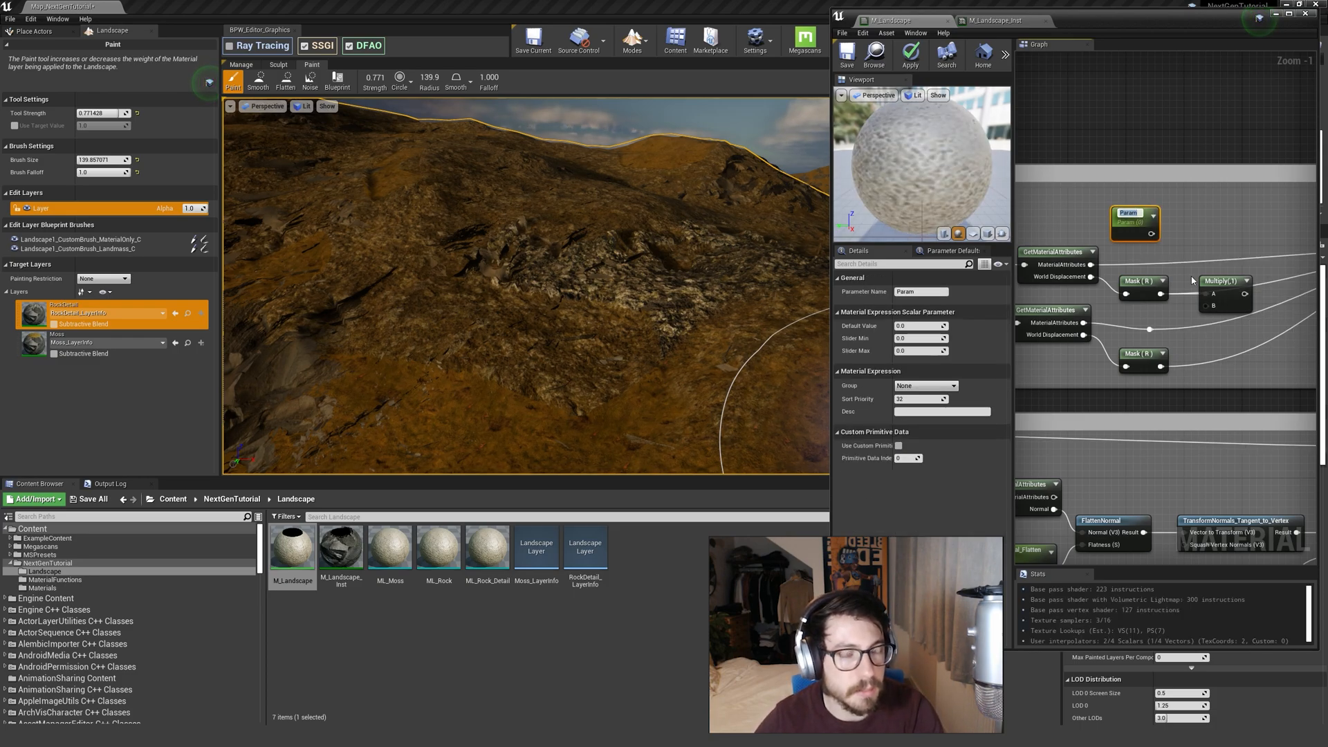
pyautogui.write('LayerBlend')
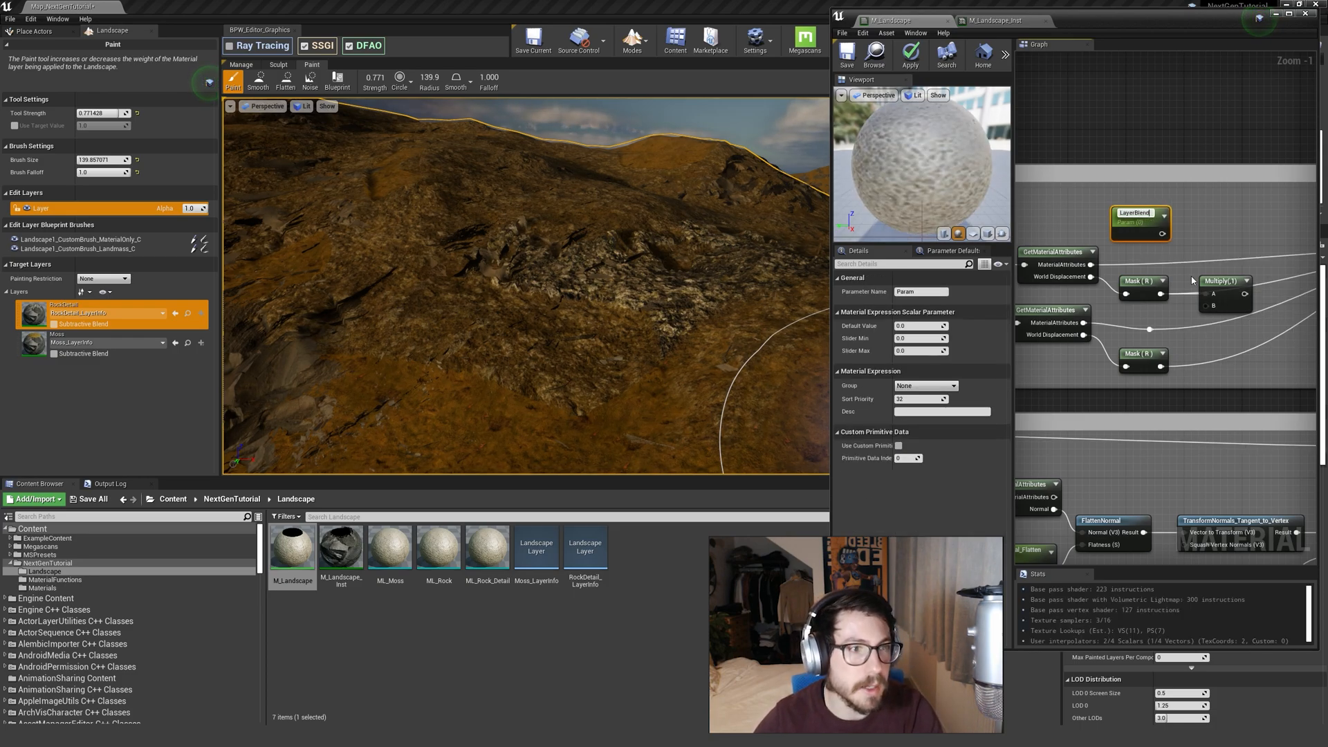
pyautogui.write('_')
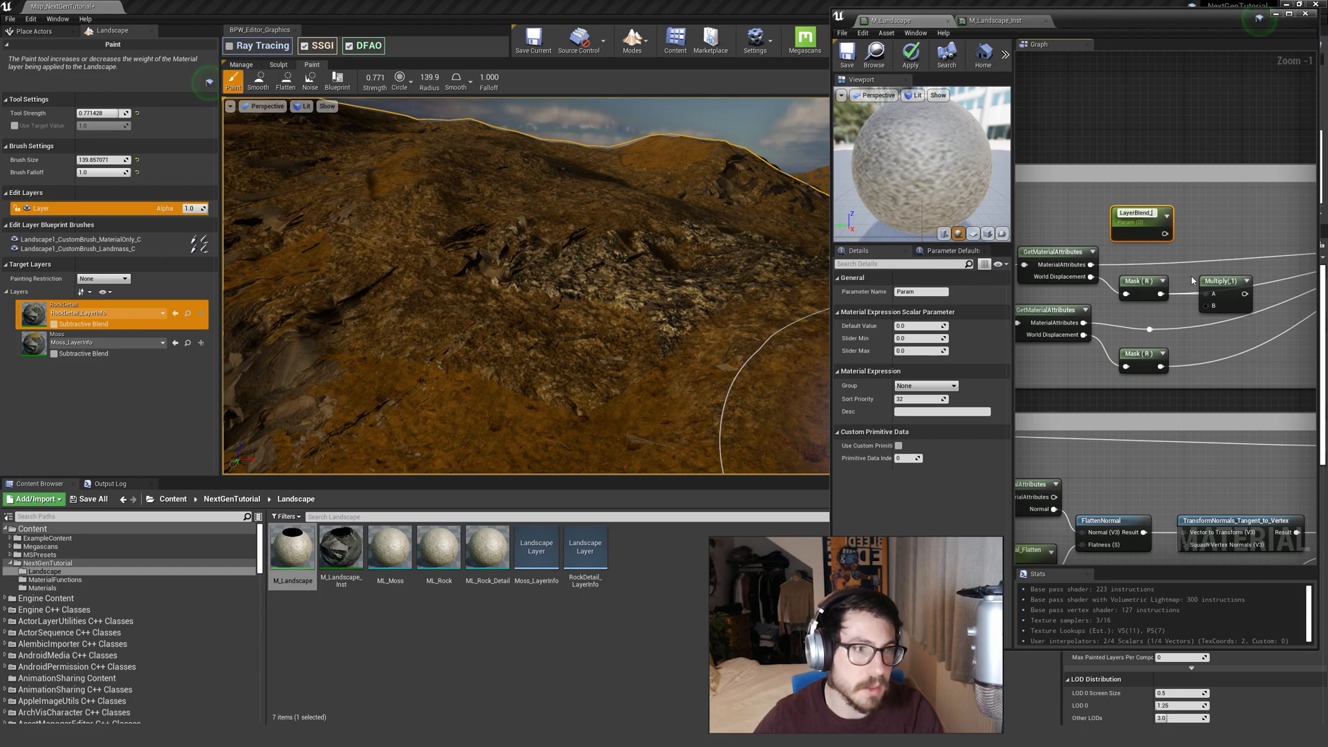
pyautogui.write('Mos')
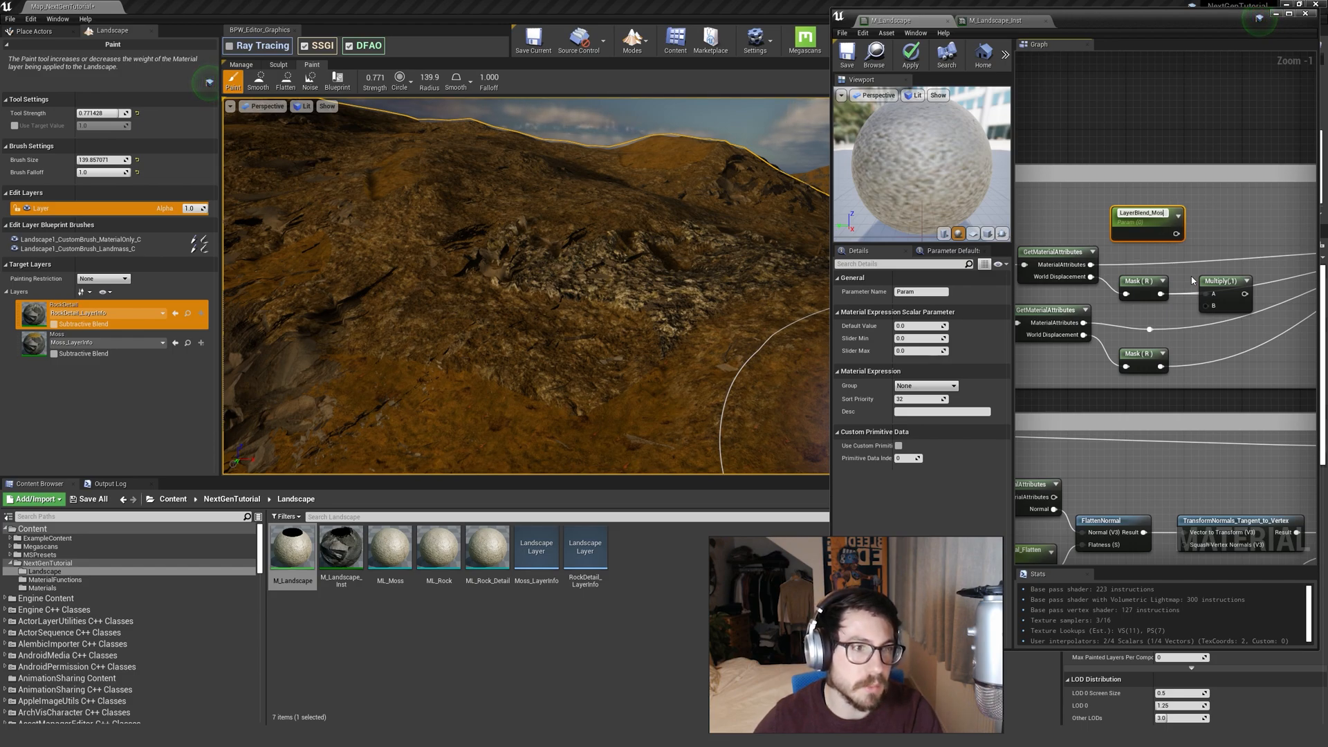
pyautogui.write('s_Strength')
pyautogui.press('Return')
# Duplicate the strength parameter beside the original and rename the copy LayerBlend_Moss_Contrast.
pyautogui.moveTo(1242, 220); pyautogui.dragTo(1100, 225, button='right')
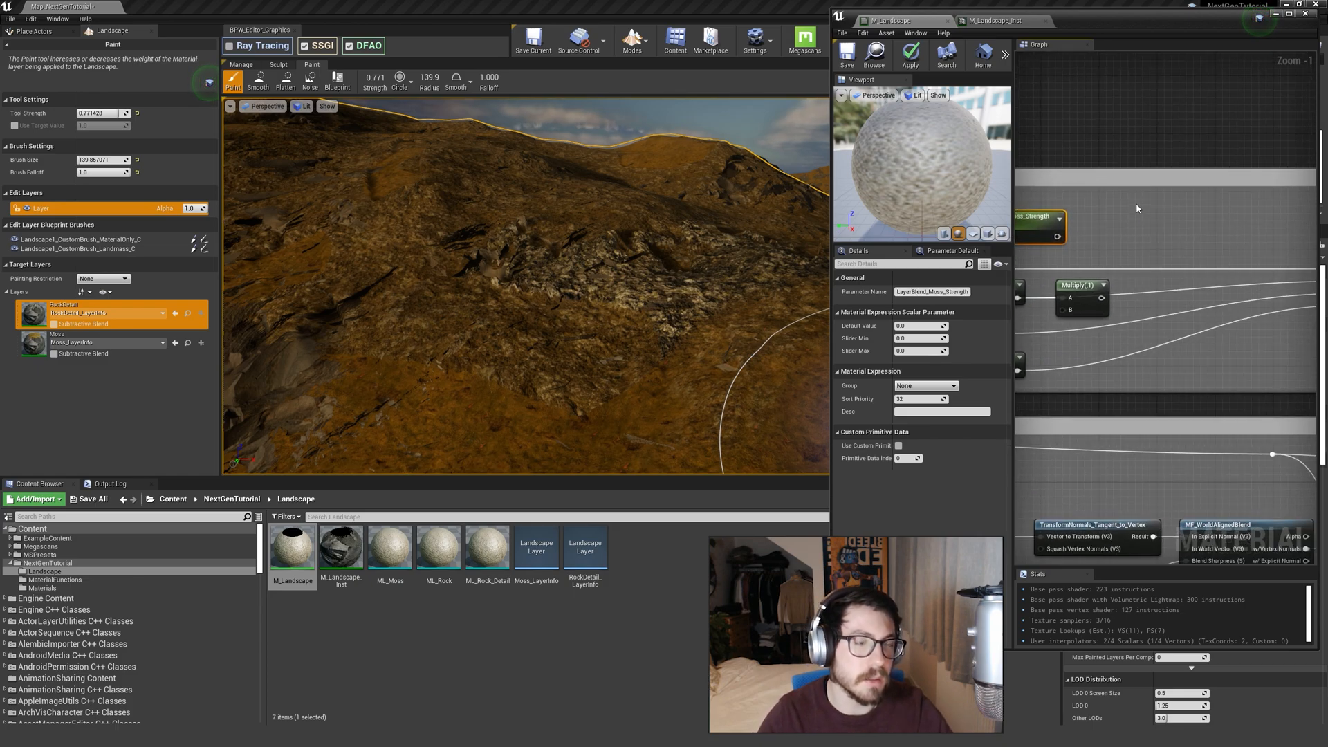
pyautogui.hotkey('ctrl', 'v')
pyautogui.moveTo(1154, 225); pyautogui.dragTo(1155, 234)
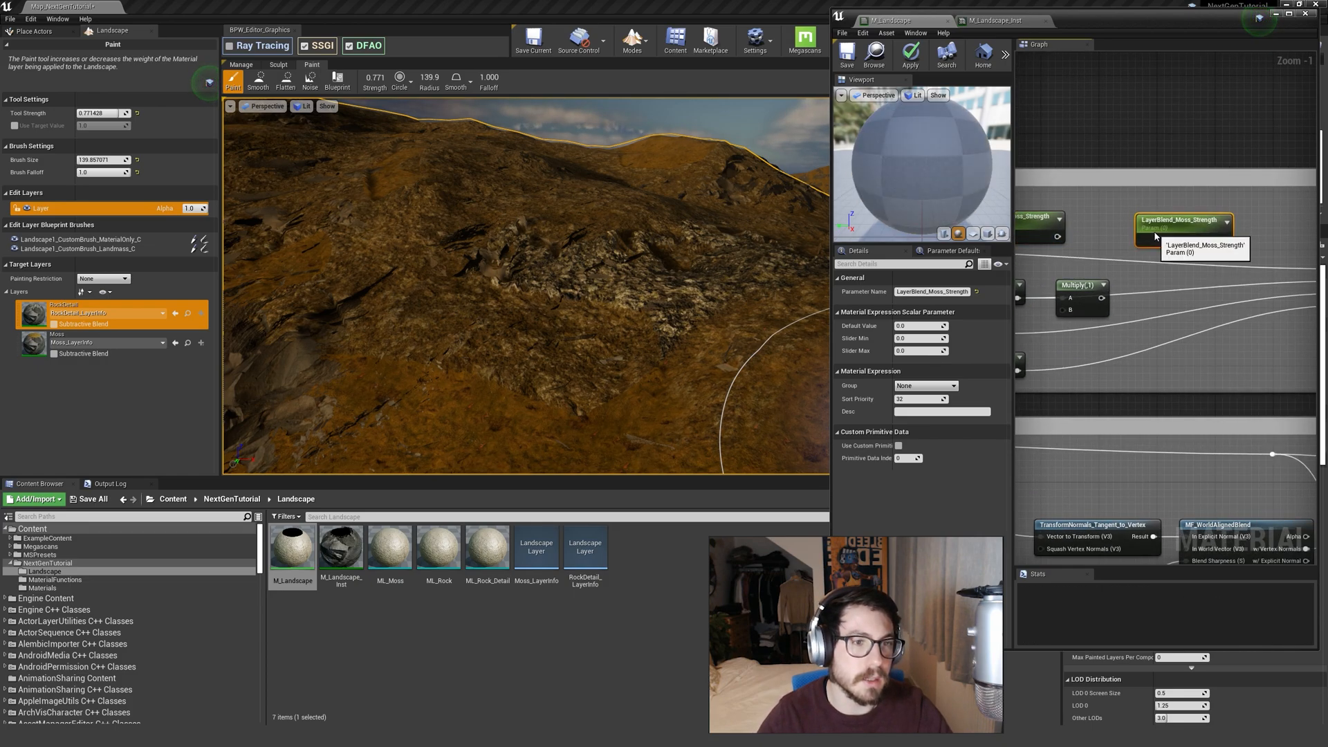
pyautogui.doubleClick(954, 294)
pyautogui.write('Contrast')
pyautogui.press('Return')
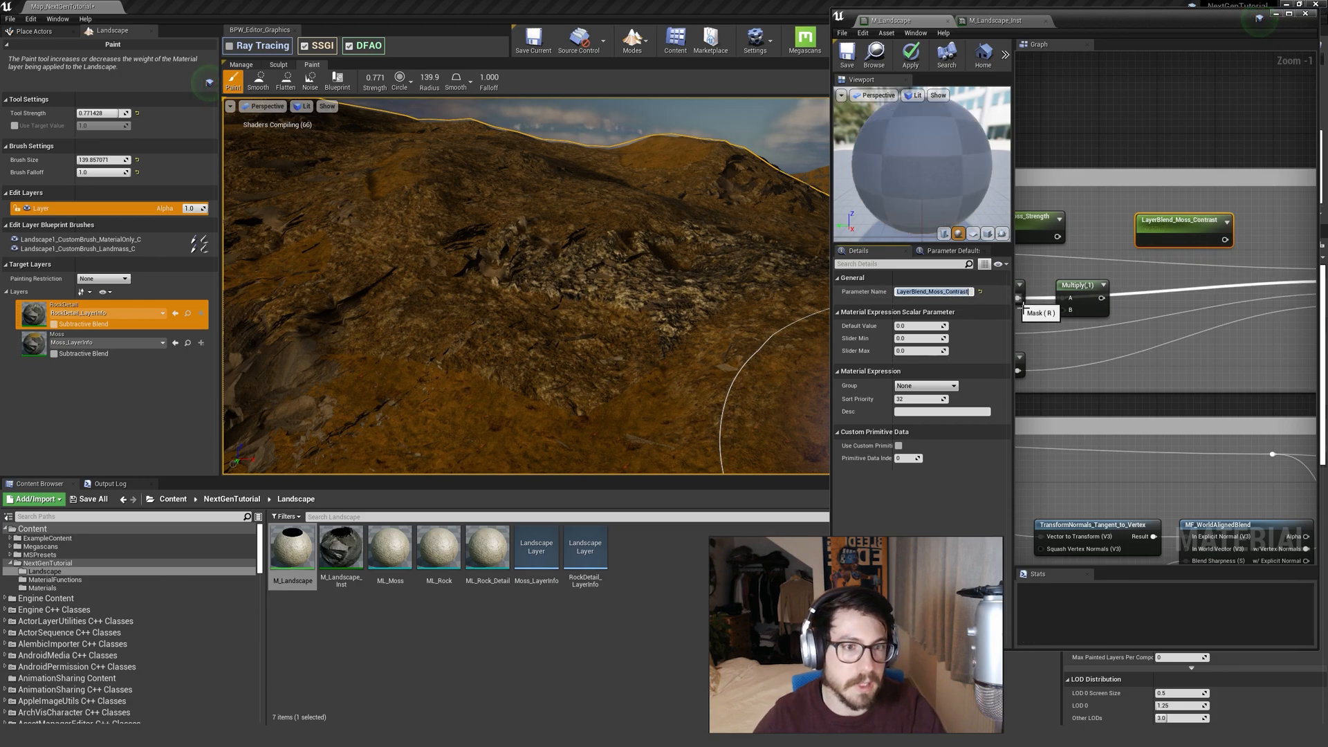
# Add a Power node after the Multiply and connect LayerBlend_Moss_Contrast to its exponent.
pyautogui.moveTo(1230, 257); pyautogui.dragTo(1217, 252, button='right')
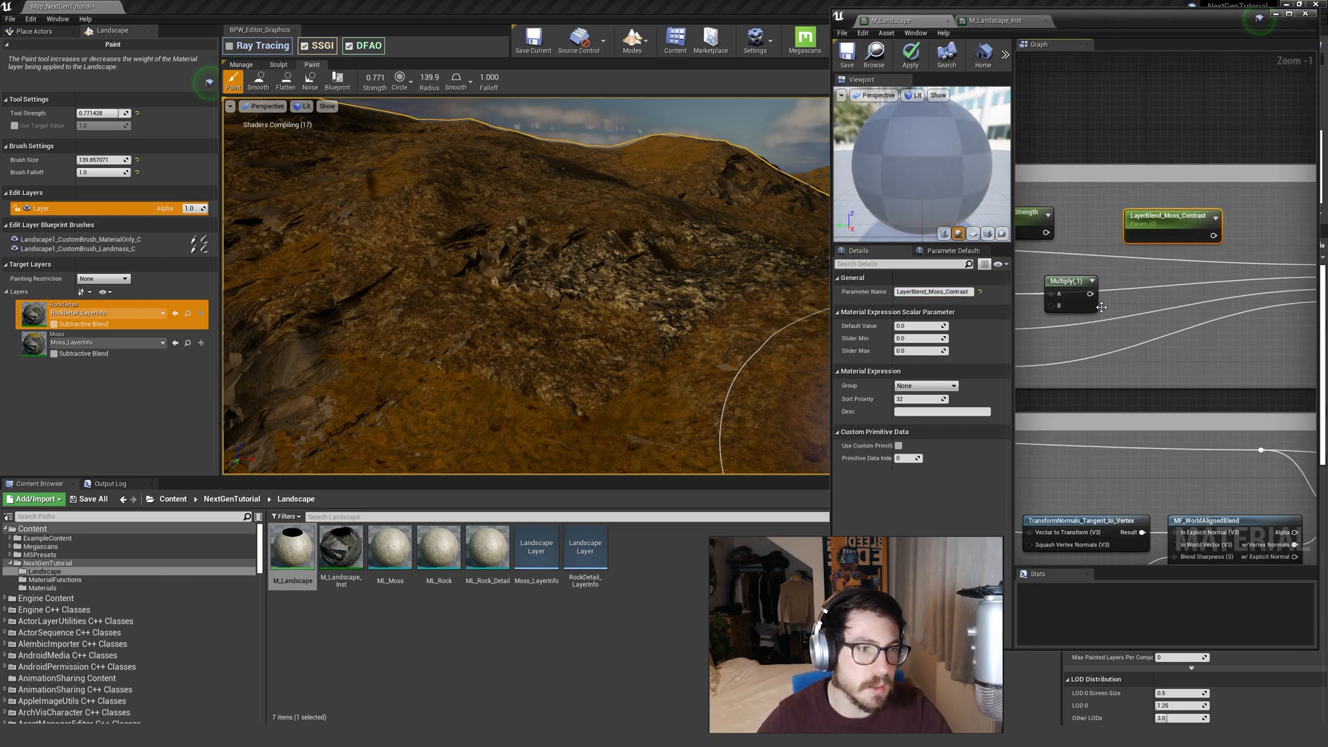
pyautogui.rightClick(1118, 289)
pyautogui.write('pow')
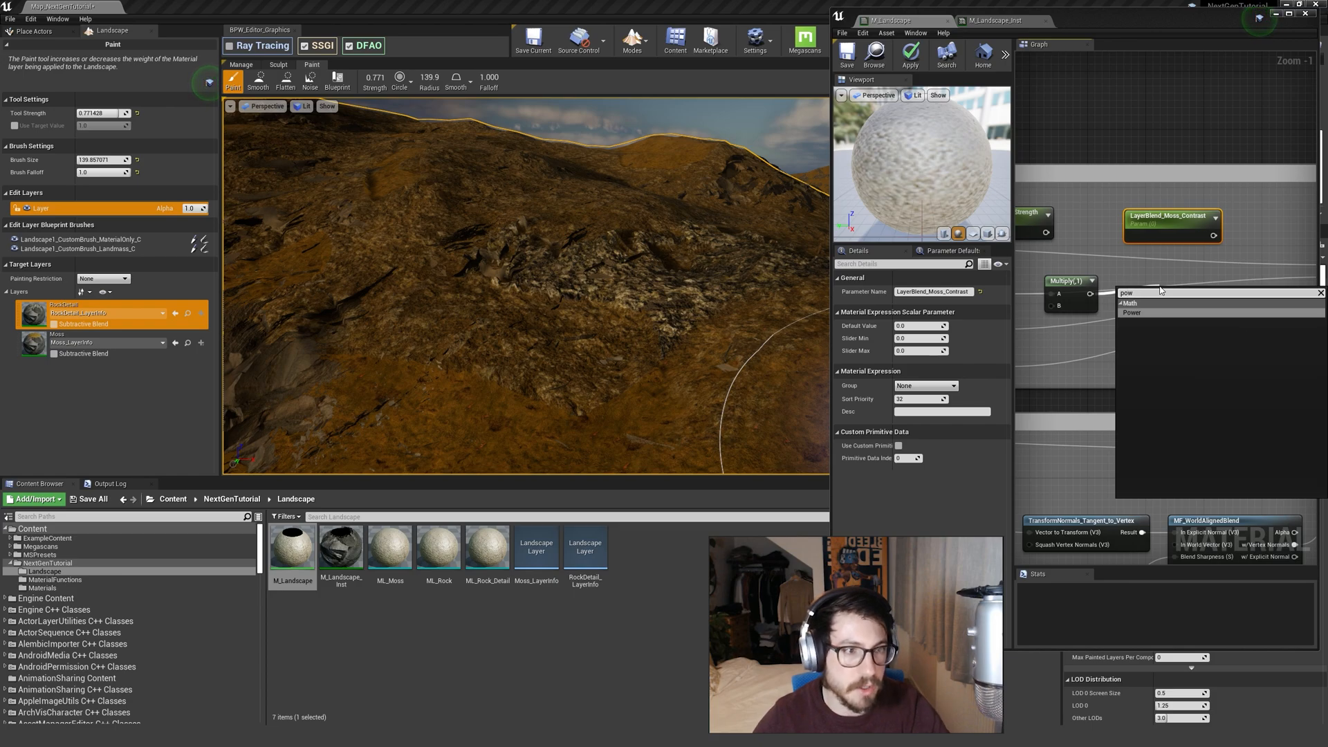
pyautogui.press('Return')
pyautogui.moveTo(1181, 297); pyautogui.dragTo(1194, 287)
pyautogui.moveTo(1214, 235); pyautogui.dragTo(1184, 305)
# Connect LayerBlend_Moss_Strength to the Multiply's B input and the Power output to Layer Blend's Height RockDetail.
pyautogui.moveTo(1084, 244); pyautogui.dragTo(1158, 248, button='right')
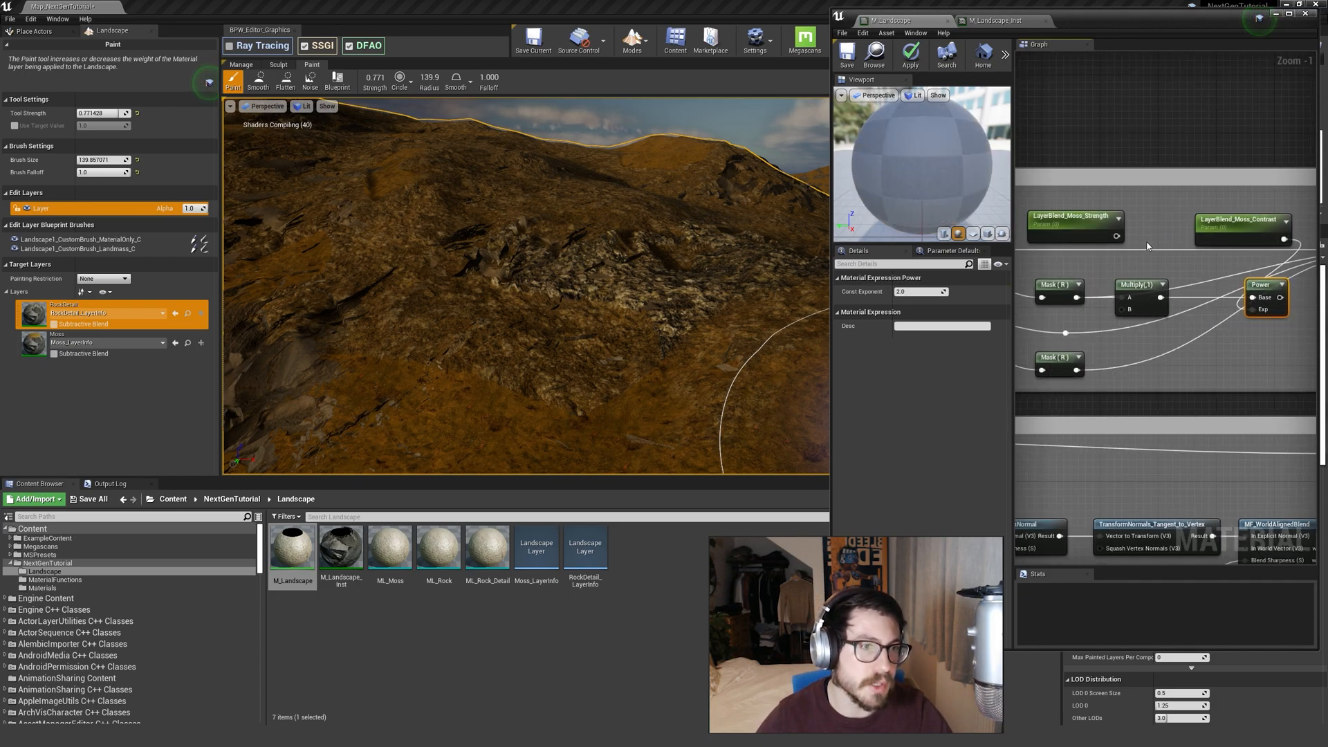
pyautogui.moveTo(1125, 311); pyautogui.dragTo(1124, 310)
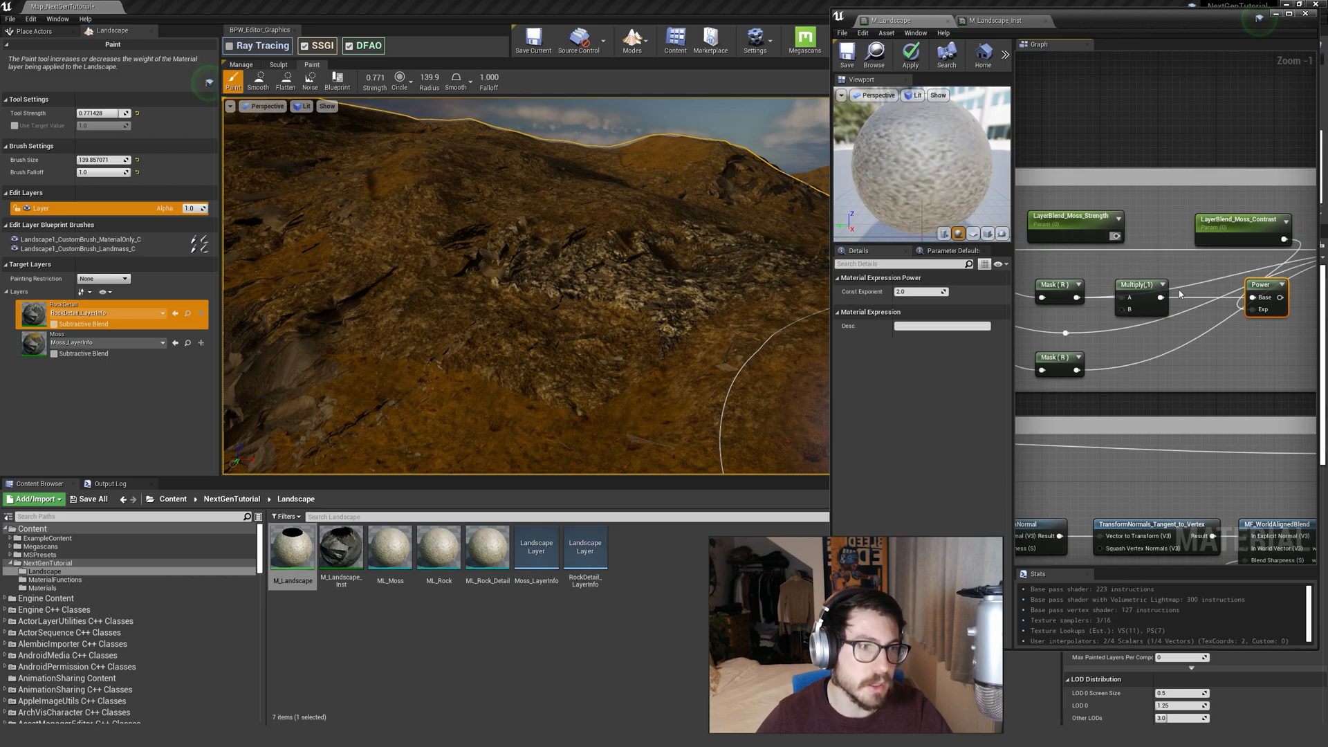
pyautogui.rightClick(1115, 285)
pyautogui.moveTo(1116, 236); pyautogui.dragTo(1123, 310)
pyautogui.moveTo(1213, 358); pyautogui.dragTo(1031, 383, button='right')
pyautogui.moveTo(1099, 319); pyautogui.dragTo(1225, 303)
# Duplicate the Multiply, Power, strength and contrast nodes for the Moss branch.
pyautogui.click(1152, 348)
pyautogui.moveTo(1136, 374); pyautogui.dragTo(1256, 319, button='right')
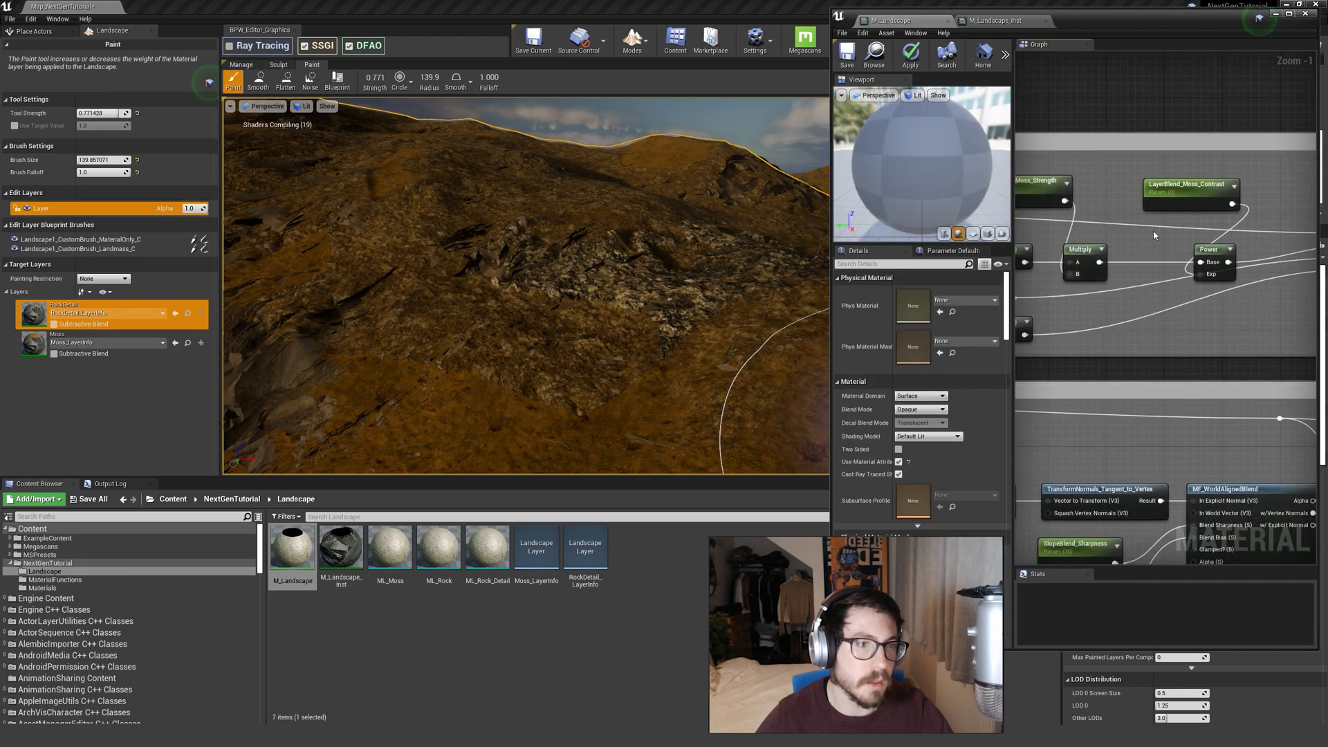
pyautogui.scroll(-2, 1158, 239)
pyautogui.moveTo(1237, 190); pyautogui.dragTo(1087, 262)
pyautogui.hotkey('ctrl', 'w')
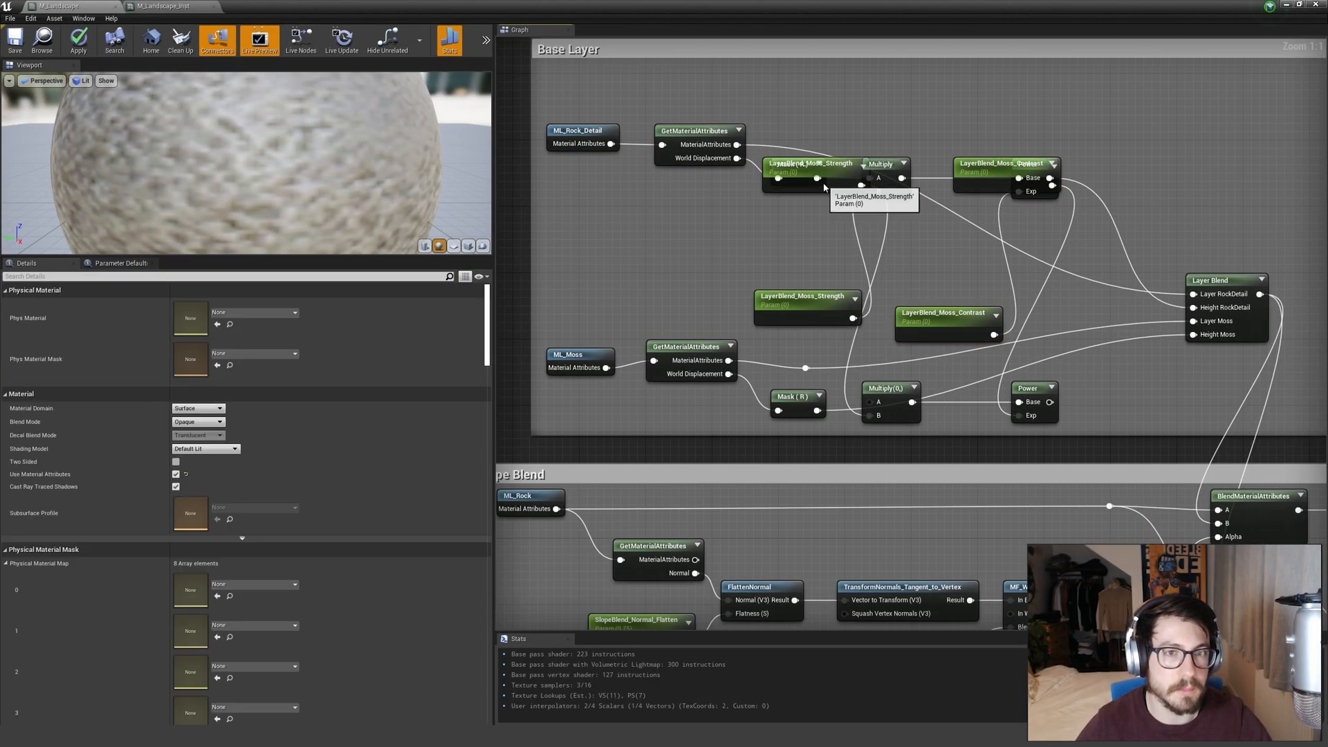
# Arrange both node chains and wire the duplicated Multiply and Power between the Moss mask and Layer Blend's Height Moss.
pyautogui.moveTo(839, 184); pyautogui.dragTo(994, 167)
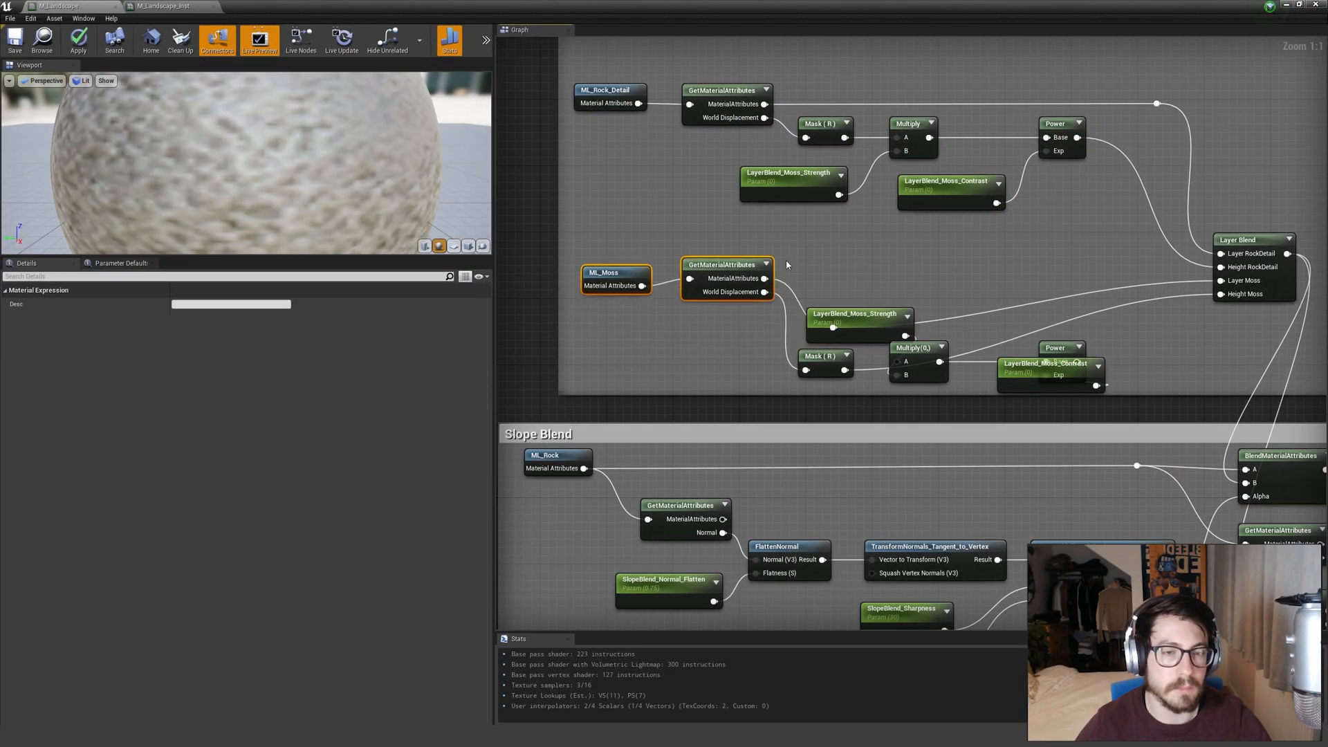
pyautogui.moveTo(845, 370); pyautogui.dragTo(889, 282)
pyautogui.moveTo(1057, 348); pyautogui.dragTo(1040, 290)
pyautogui.moveTo(1061, 303); pyautogui.dragTo(1231, 296)
pyautogui.moveTo(1041, 289); pyautogui.dragTo(1141, 306)
pyautogui.moveTo(907, 266); pyautogui.dragTo(981, 307)
pyautogui.click(824, 362)
pyautogui.moveTo(685, 356); pyautogui.dragTo(796, 353)
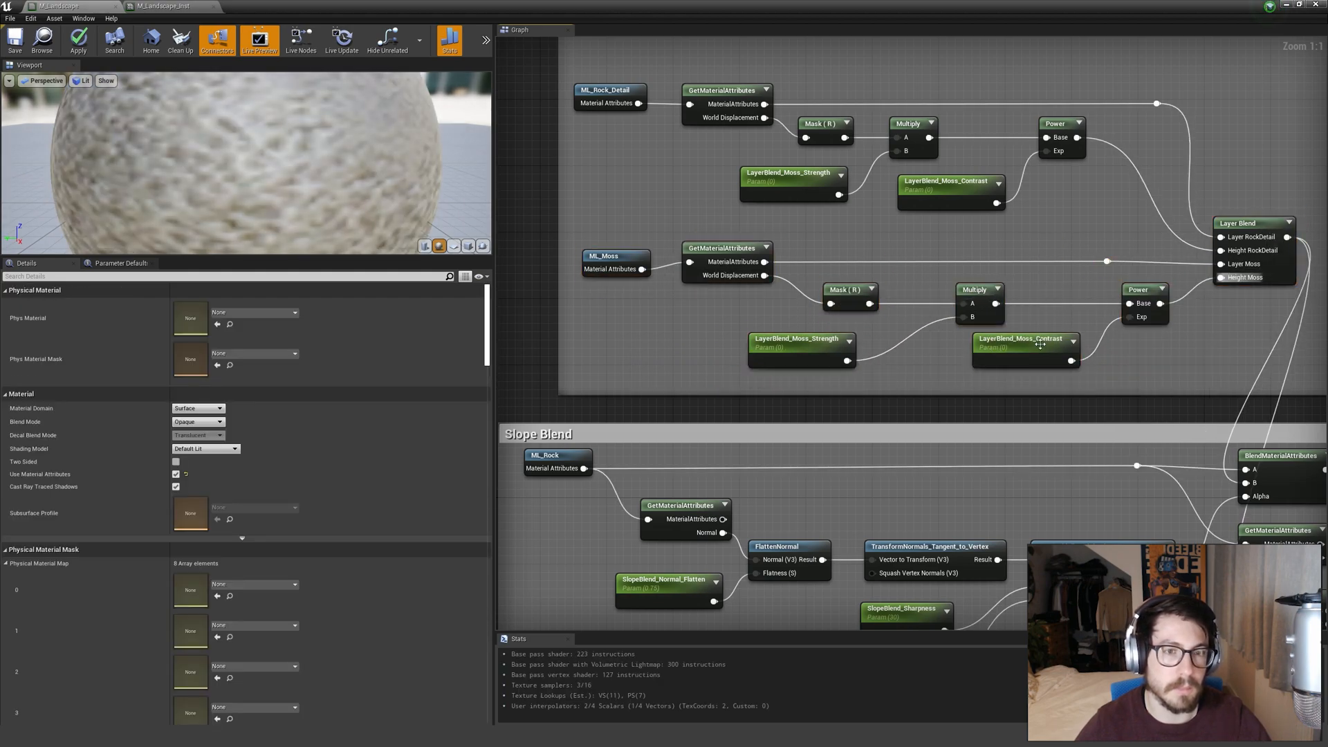
# Rename the duplicated parameters below the Moss mask to LayerBlend_RockDetail_Strength and LayerBlend_RockDetail_Contrast.
pyautogui.click(1041, 344)
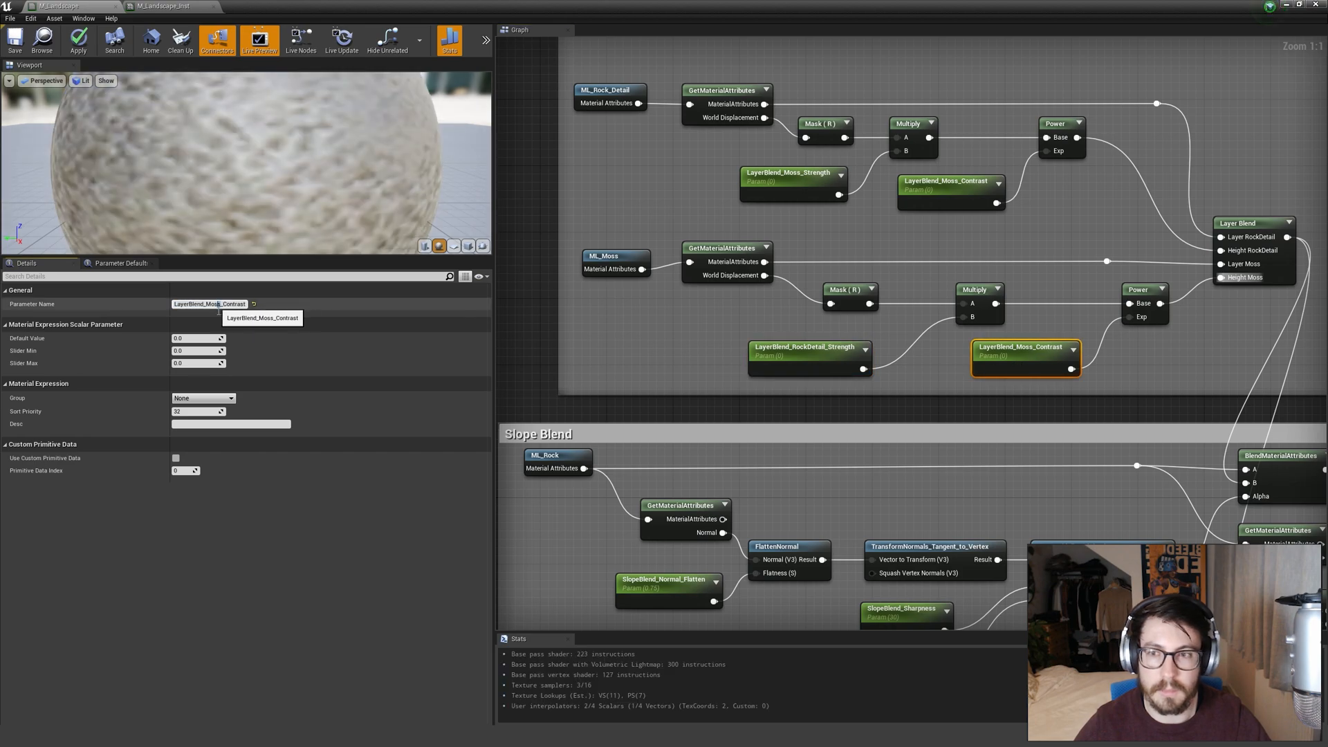
pyautogui.moveTo(218, 311); pyautogui.dragTo(206, 310)
pyautogui.write('RockDetail')
pyautogui.press('Return')
# Assign all four layer blend strength and contrast parameters to the LayerBlending group.
pyautogui.keyDown('shift'); pyautogui.click(789, 363); pyautogui.keyUp('shift')
pyautogui.keyDown('shift'); pyautogui.moveTo(696, 184); pyautogui.dragTo(960, 194); pyautogui.keyUp('shift')
pyautogui.click(986, 223)
pyautogui.moveTo(1063, 220); pyautogui.dragTo(1031, 243, button='right')
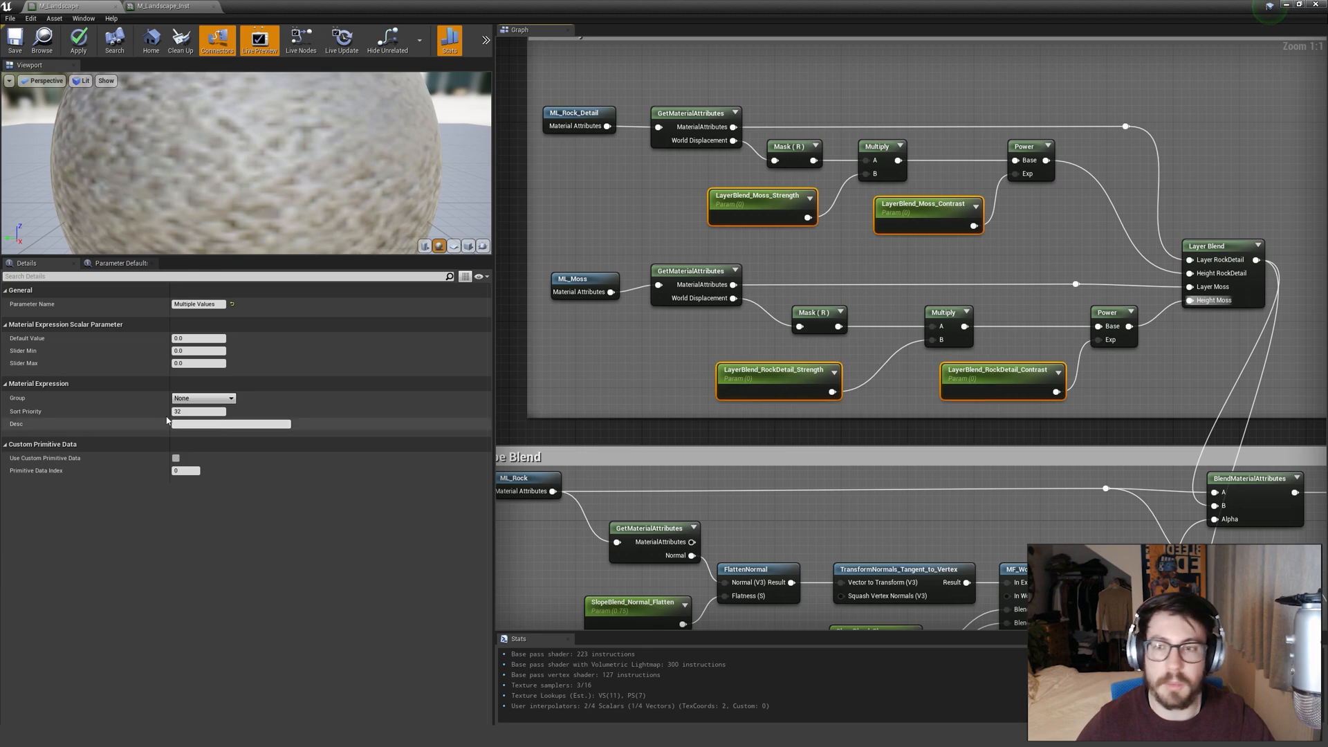
pyautogui.click(202, 399)
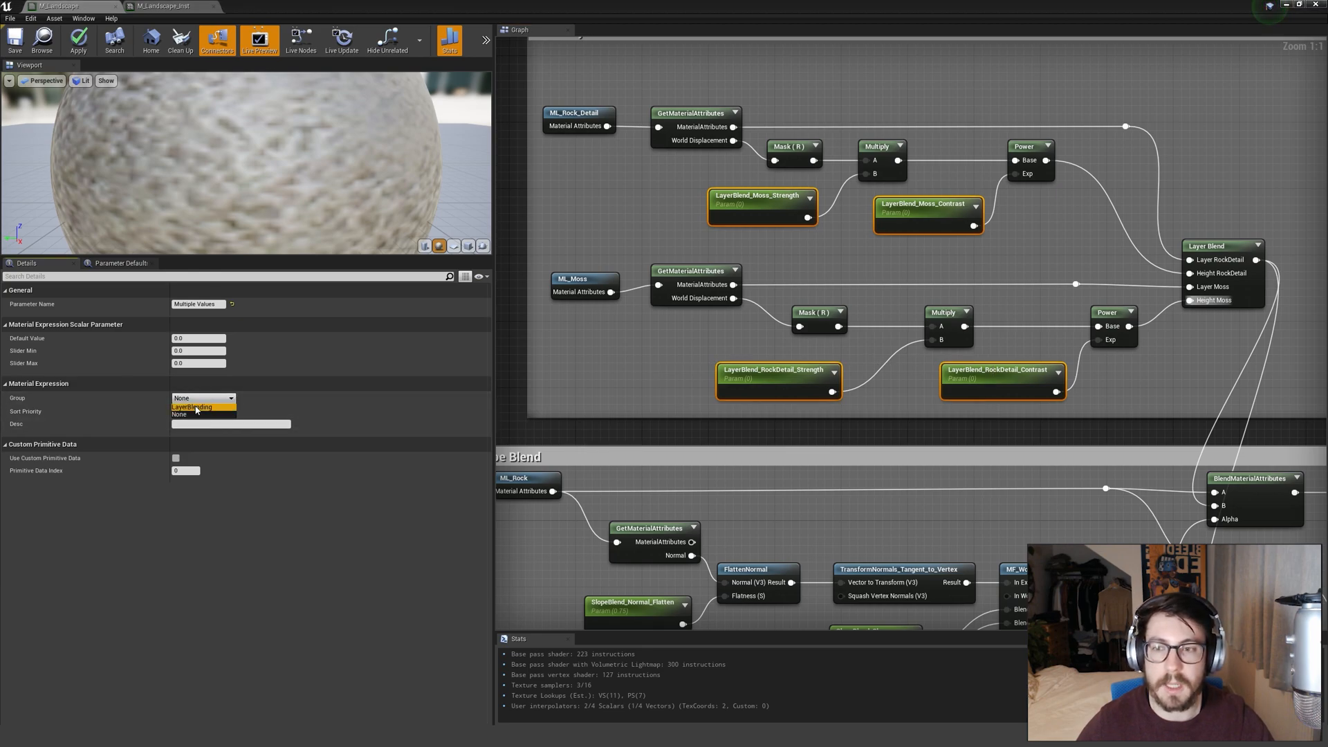
pyautogui.click(197, 407)
pyautogui.click(610, 309)
# Set the default value of both strength and both contrast parameters to 1 and apply the material.
pyautogui.scroll(-2, 610, 309)
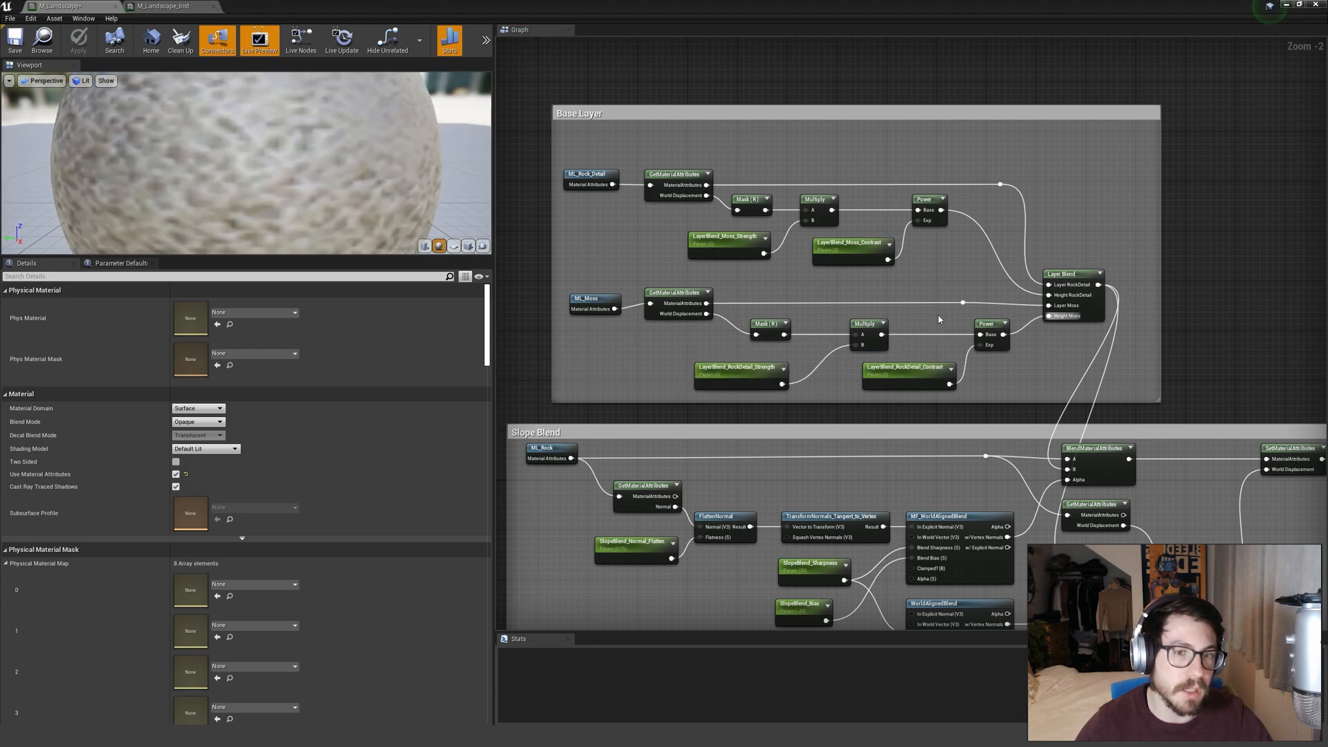
pyautogui.click(727, 251)
pyautogui.keyDown('shift'); pyautogui.moveTo(718, 386); pyautogui.dragTo(717, 385); pyautogui.keyUp('shift')
pyautogui.click(195, 339)
pyautogui.write('1')
pyautogui.click(614, 388)
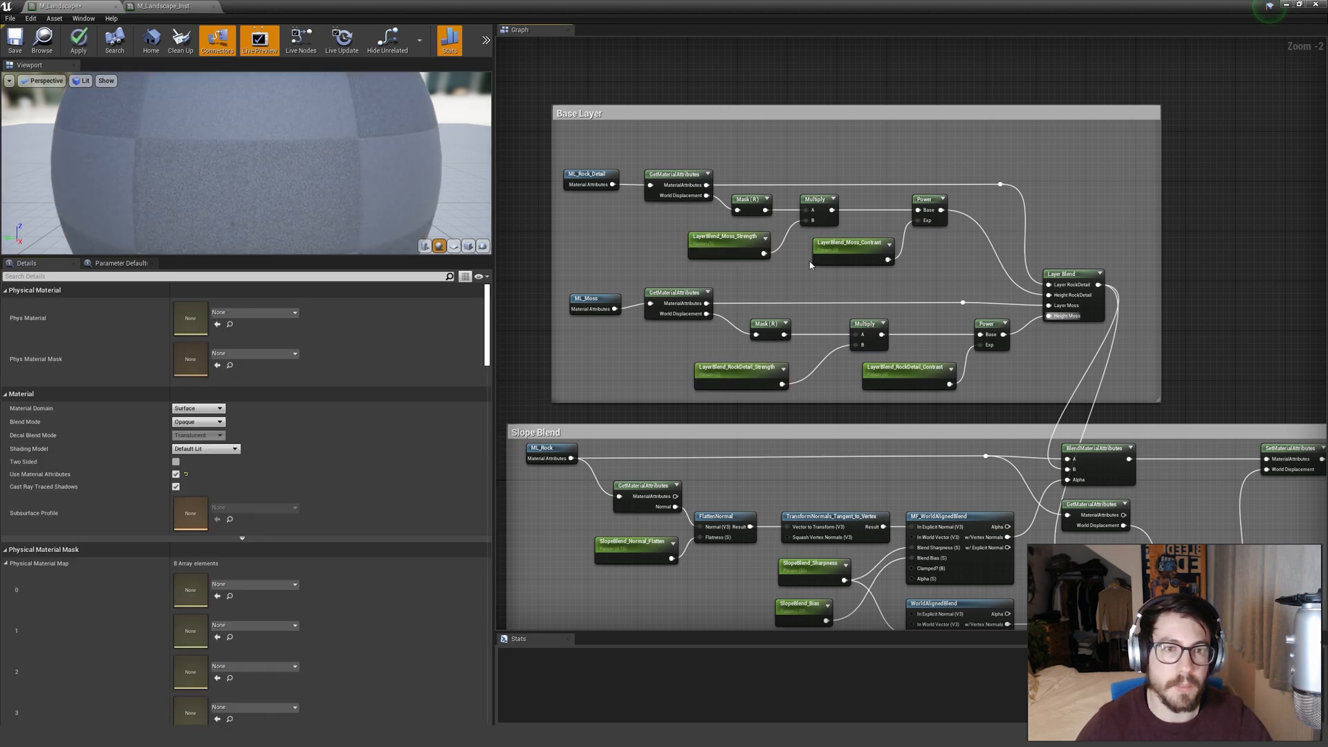
pyautogui.moveTo(835, 271); pyautogui.dragTo(837, 274)
pyautogui.click(198, 338)
pyautogui.write('1')
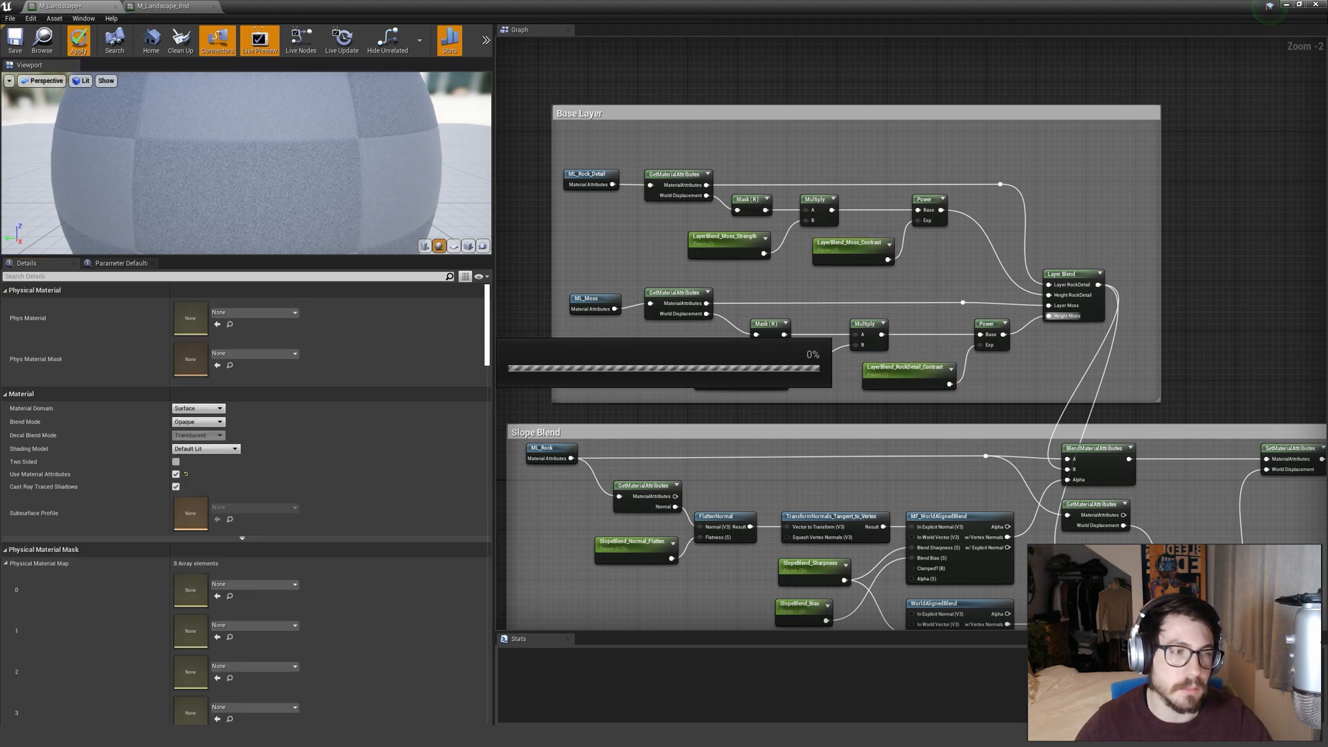
# Return to the level, open M_Landscape_Inst and widen the name column so the LayerBlending parameter names are readable.
pyautogui.click(1285, 7)
pyautogui.click(900, 609)
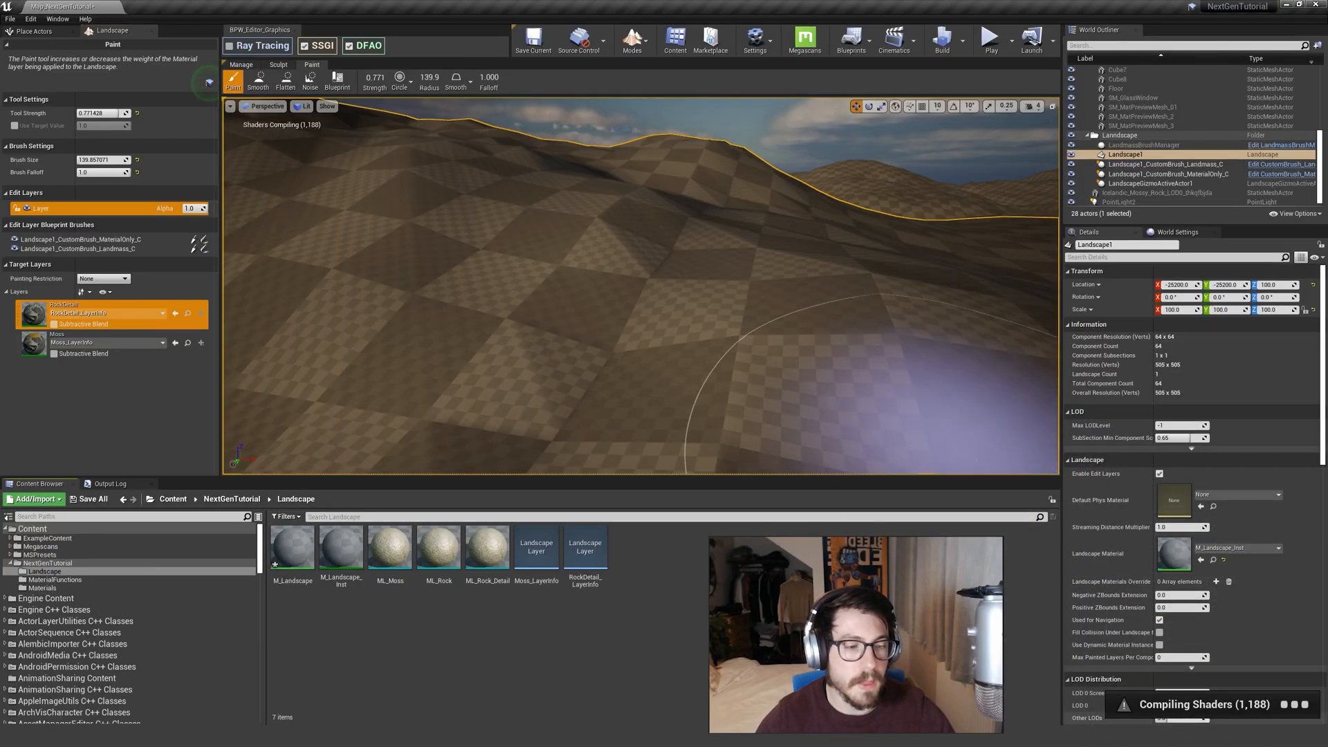
pyautogui.doubleClick(1168, 553)
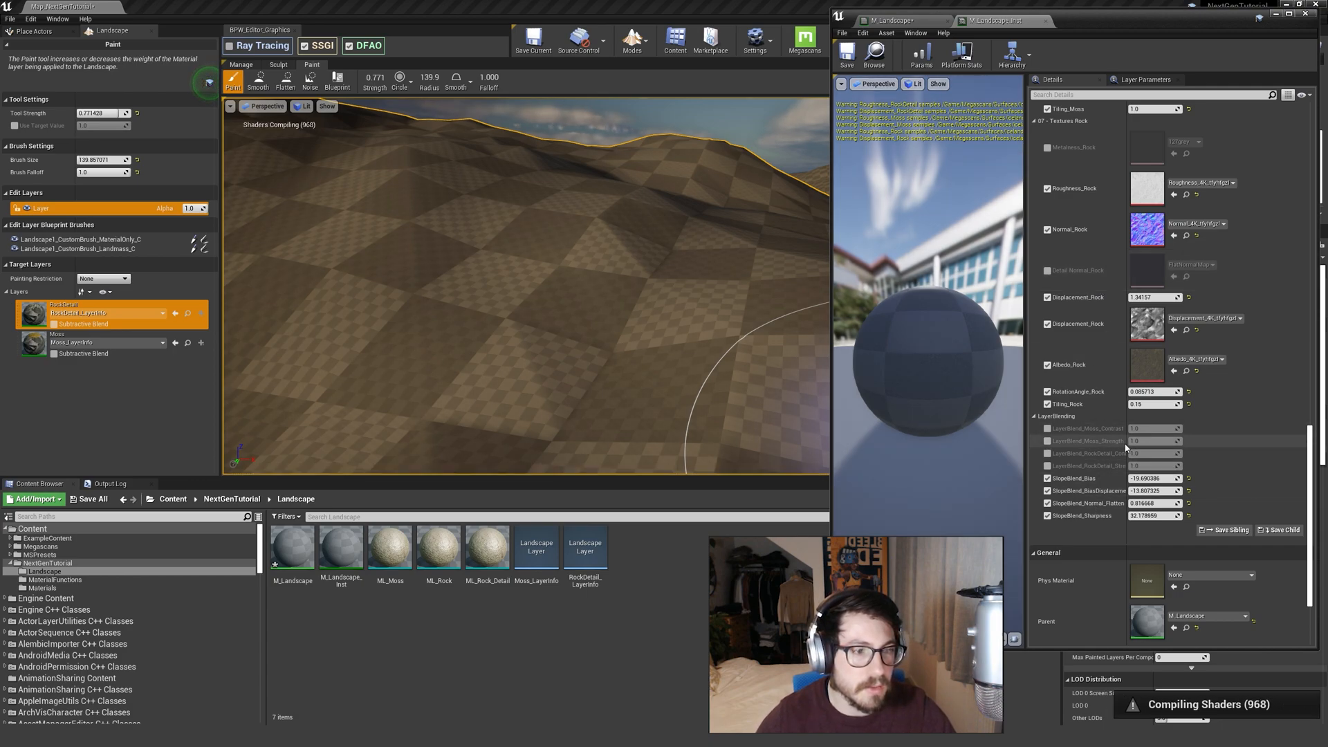
pyautogui.moveTo(1132, 446); pyautogui.dragTo(1160, 446)
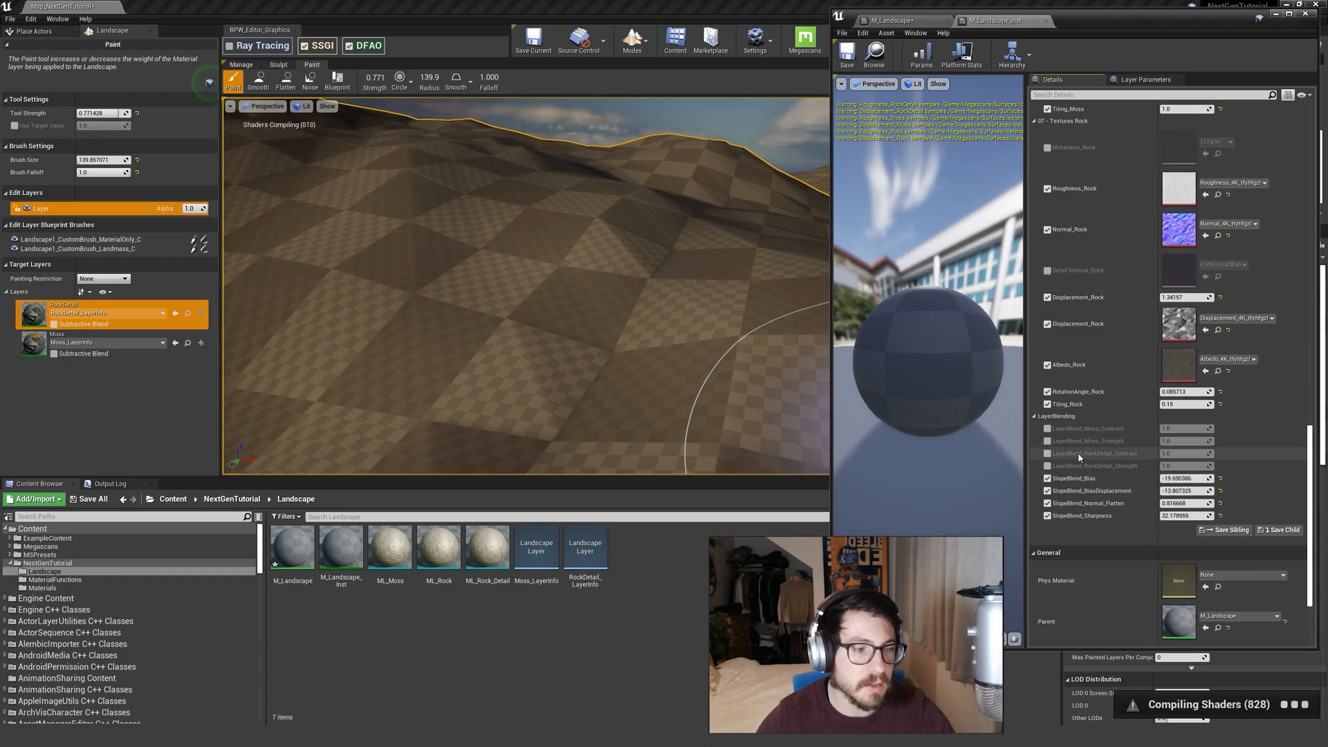
# Enable the overrides for all four LayerBlend strength and contrast parameters in the instance and save all modified assets.
pyautogui.click(1048, 429)
pyautogui.click(1048, 442)
pyautogui.click(1048, 454)
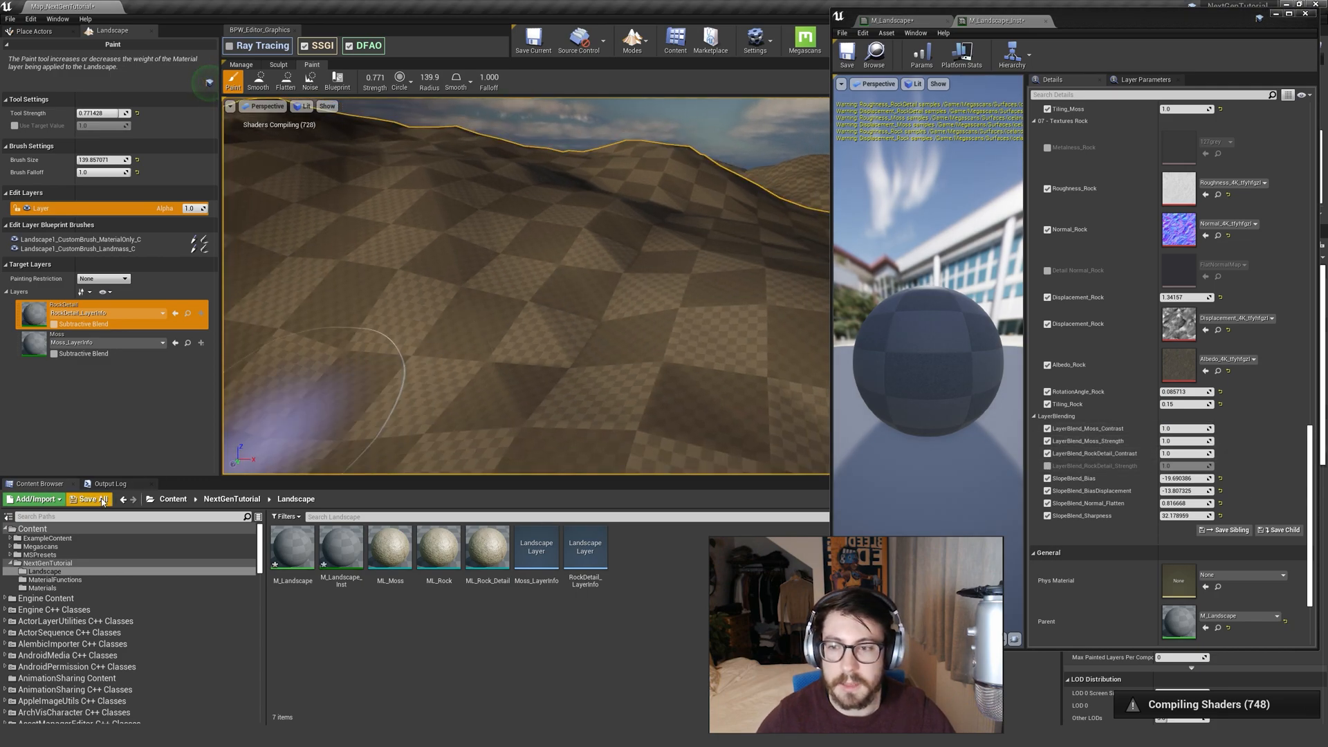
pyautogui.click(89, 499)
pyautogui.click(761, 467)
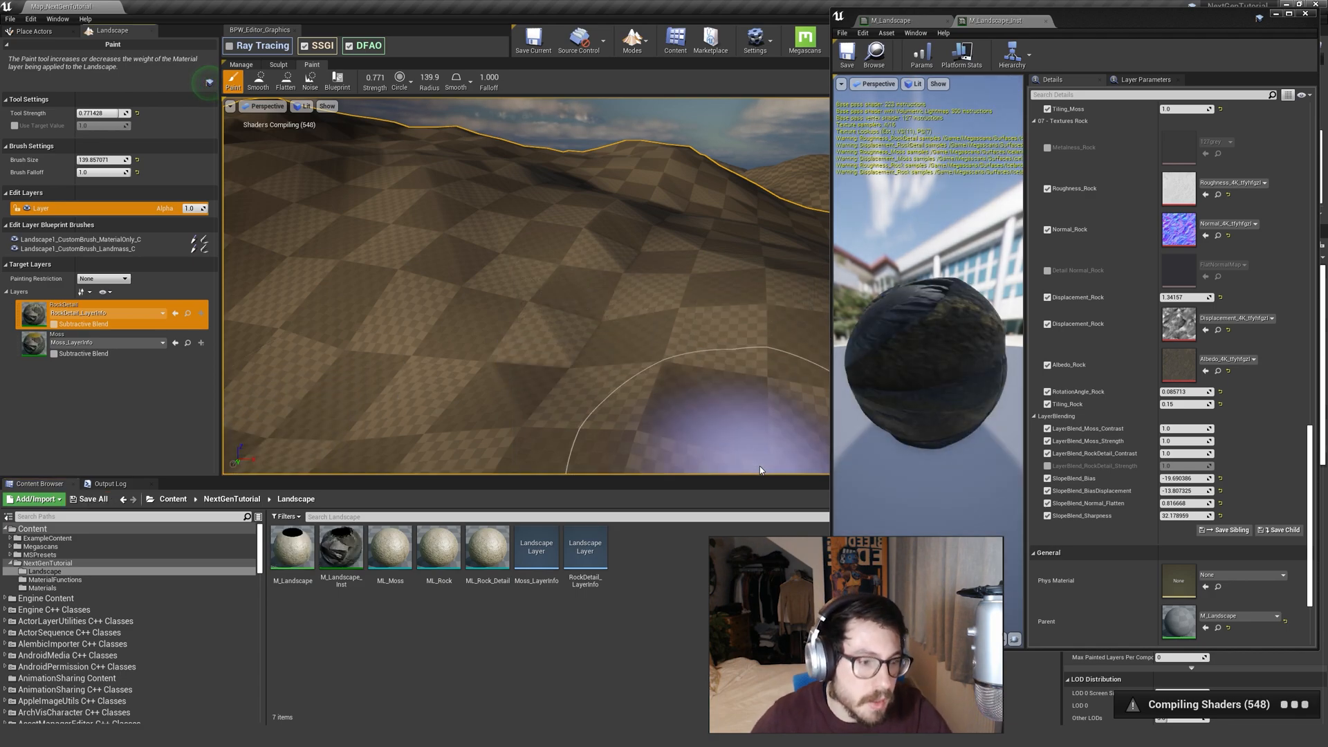
pyautogui.click(1047, 466)
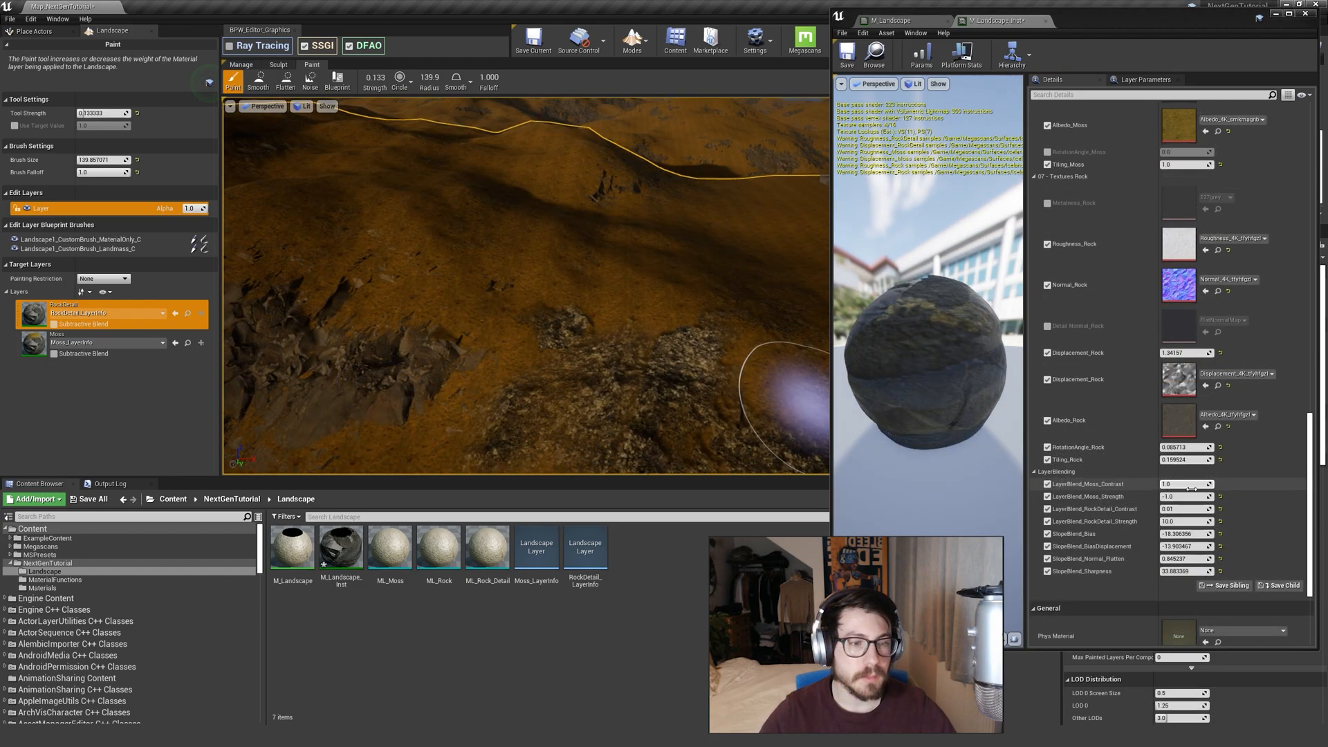
# Examine up close how the painted RockDetail patches blend into the moss with the LayerBlending settings.
pyautogui.scroll(-3, 1207, 482)
pyautogui.scroll(3, 1207, 482)
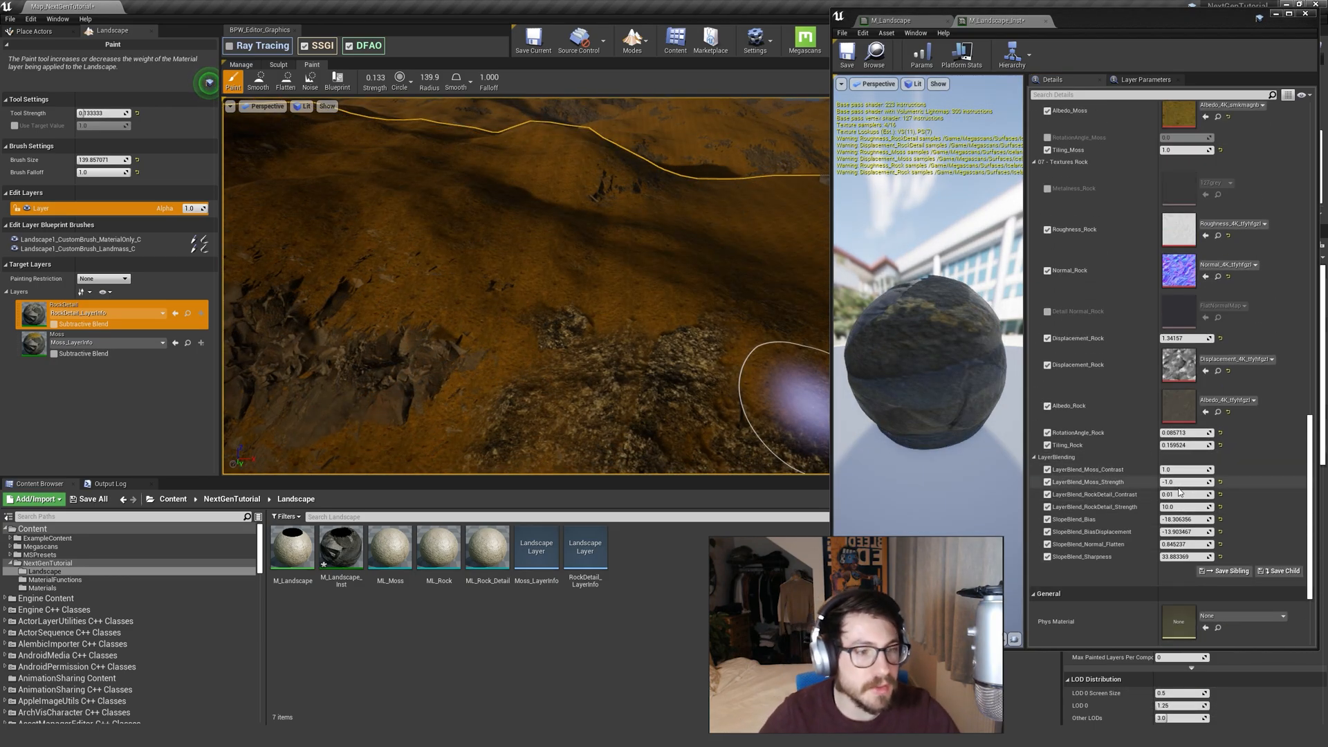
pyautogui.moveTo(718, 313)
pyautogui.mouseDown(button='right')
pyautogui.moveTo(720, 242)
pyautogui.moveTo(751, 312)
pyautogui.mouseUp(button='right')
pyautogui.press('w')
pyautogui.press('w')
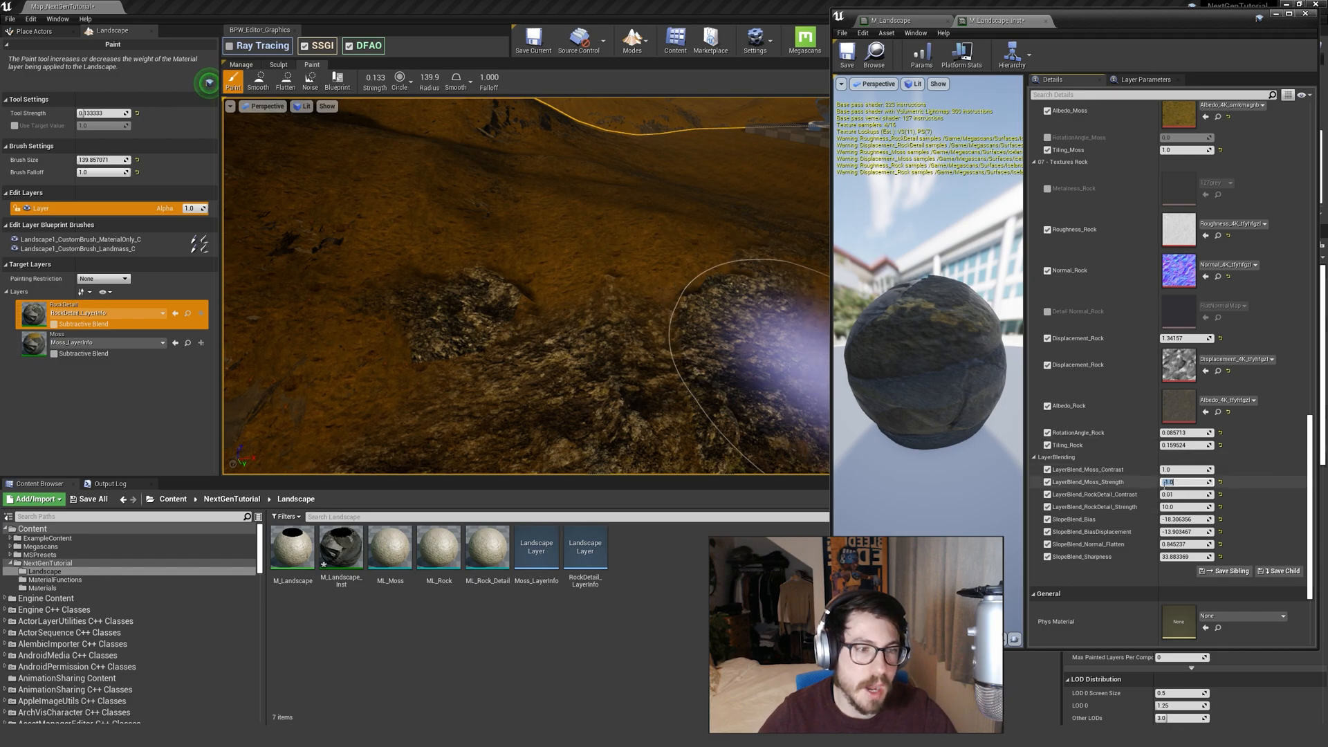
# Set LayerBlend_RockDetail_Strength to 1 and LayerBlend_RockDetail_Contrast to about 0.153 in the landscape instance.
pyautogui.moveTo(757, 360); pyautogui.dragTo(810, 388, button='middle')
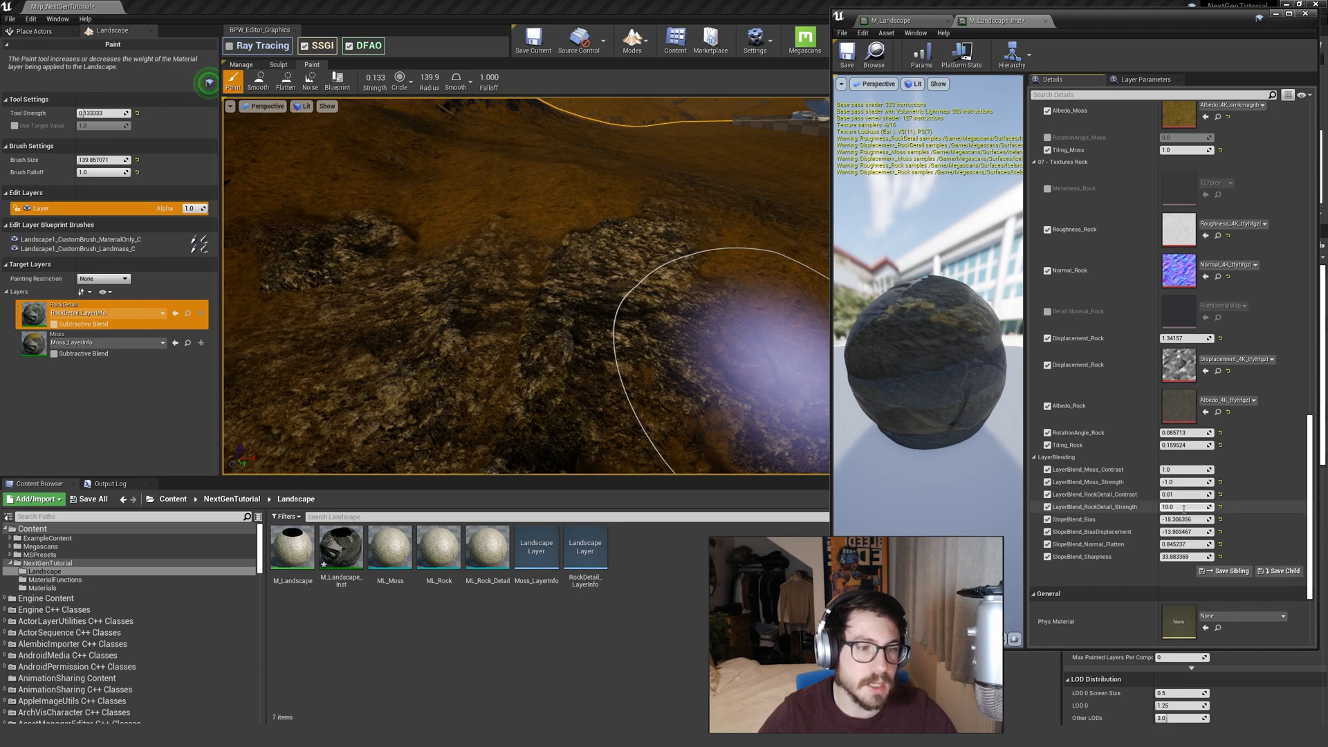
pyautogui.moveTo(806, 343)
pyautogui.mouseDown(button='right')
pyautogui.moveTo(803, 388)
pyautogui.moveTo(734, 356)
pyautogui.moveTo(730, 377)
pyautogui.mouseUp(button='right')
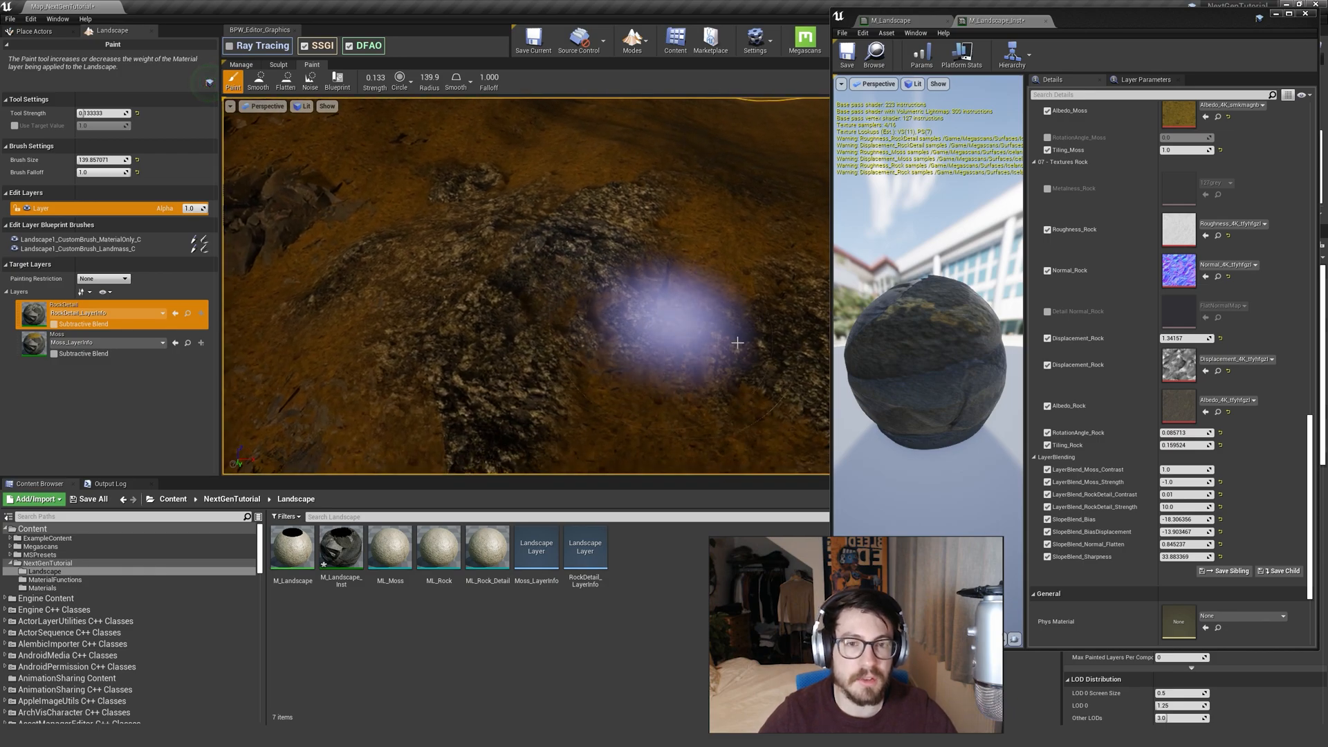
pyautogui.click(1180, 510)
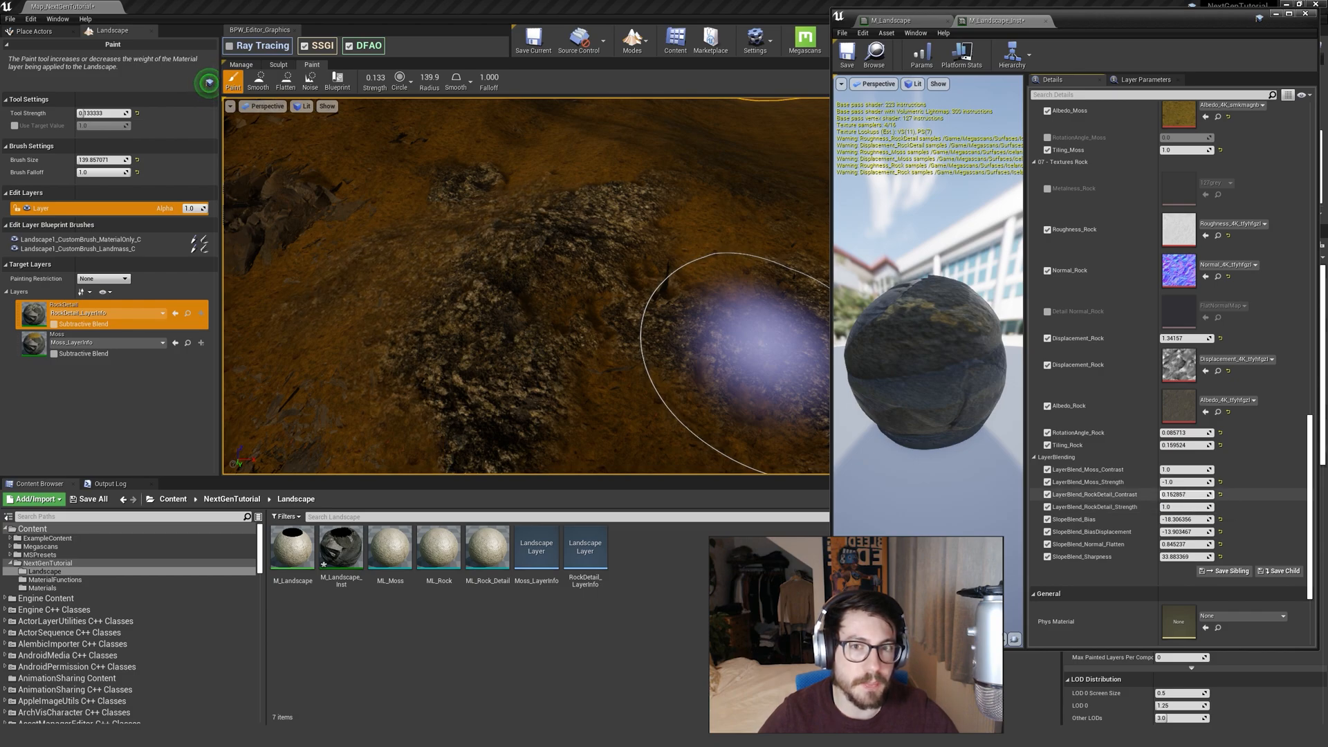
# Examine how the painted RockDetail patches blend into the moss and the slope rock from several viewpoints.
pyautogui.moveTo(611, 267)
pyautogui.mouseDown(button='right')
pyautogui.moveTo(622, 159)
pyautogui.moveTo(633, 169)
pyautogui.mouseUp(button='right')
pyautogui.moveTo(609, 261)
pyautogui.mouseDown(button='right')
pyautogui.moveTo(645, 268)
pyautogui.moveTo(643, 301)
pyautogui.moveTo(638, 246)
pyautogui.moveTo(633, 297)
pyautogui.moveTo(620, 254)
pyautogui.mouseUp(button='right')
pyautogui.moveTo(433, 236); pyautogui.dragTo(433, 271, button='right')
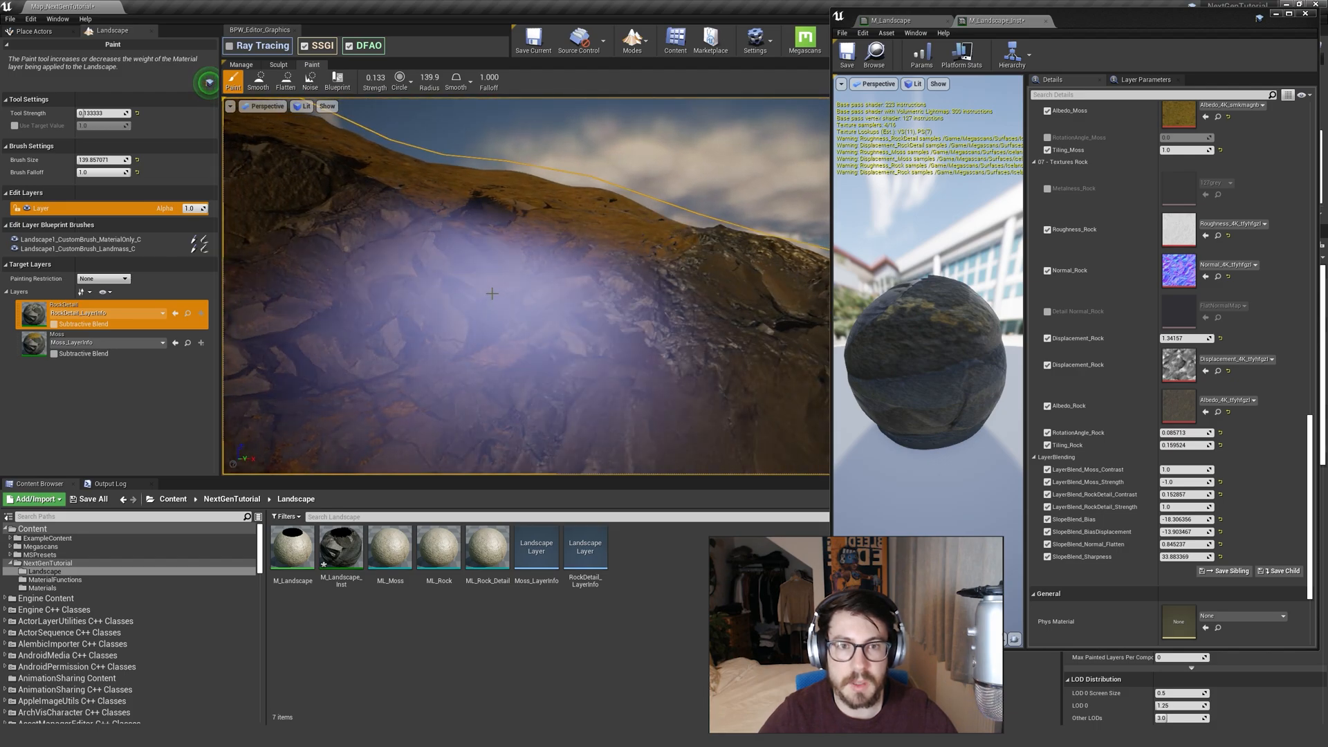
pyautogui.press('w')
pyautogui.moveTo(526, 286); pyautogui.dragTo(609, 367, button='right')
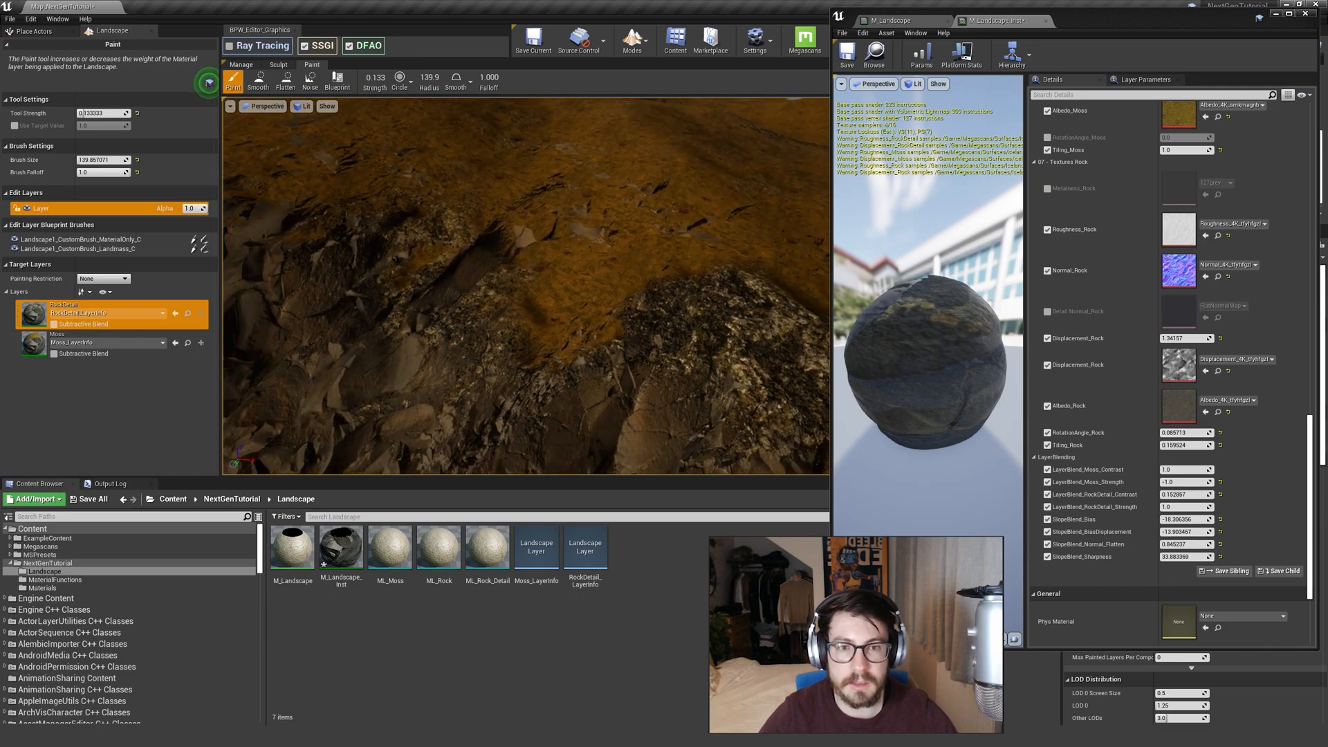
pyautogui.moveTo(684, 415)
pyautogui.mouseDown(button='right')
pyautogui.moveTo(668, 412)
pyautogui.moveTo(681, 415)
pyautogui.mouseUp(button='right')
pyautogui.press('d')
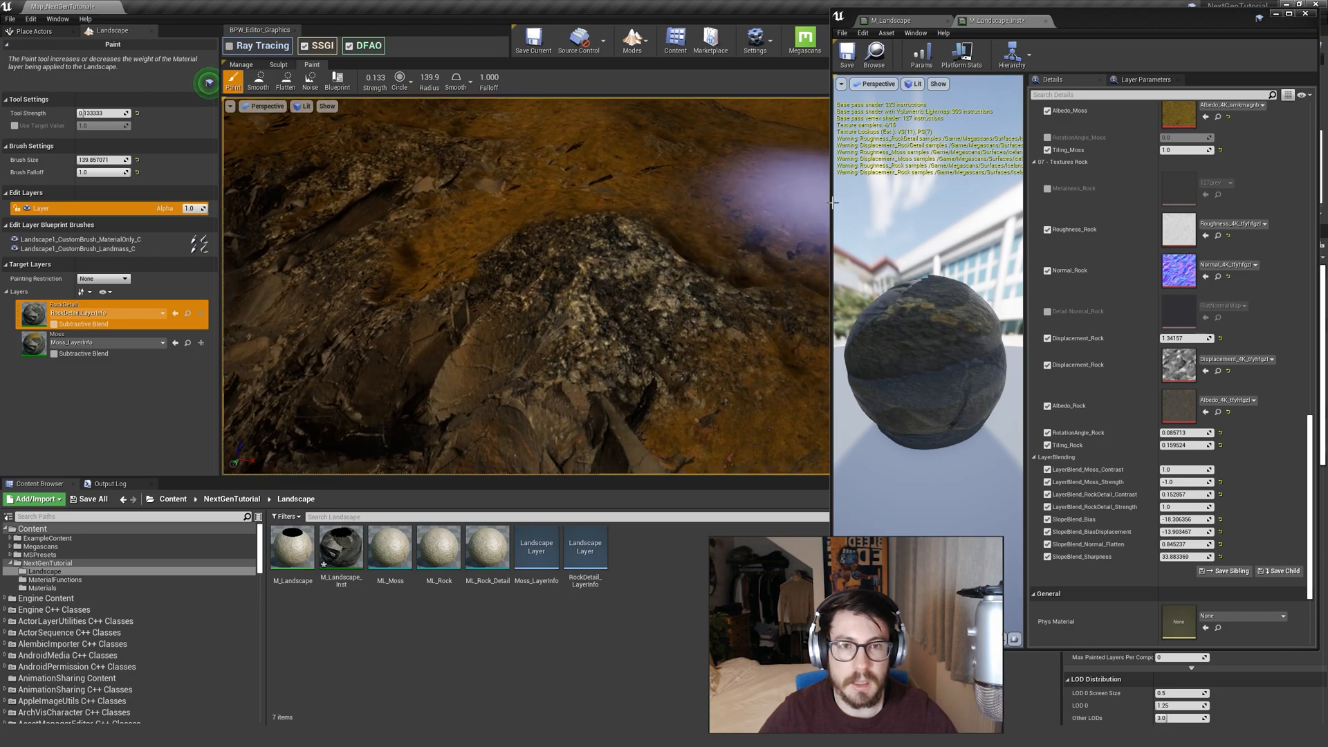
pyautogui.moveTo(751, 266)
pyautogui.mouseDown(button='right')
pyautogui.moveTo(778, 277)
pyautogui.moveTo(755, 298)
pyautogui.mouseUp(button='right')
pyautogui.press('a')
pyautogui.moveTo(633, 318)
pyautogui.mouseDown(button='right')
pyautogui.moveTo(646, 323)
pyautogui.moveTo(633, 318)
pyautogui.moveTo(682, 283)
pyautogui.mouseUp(button='right')
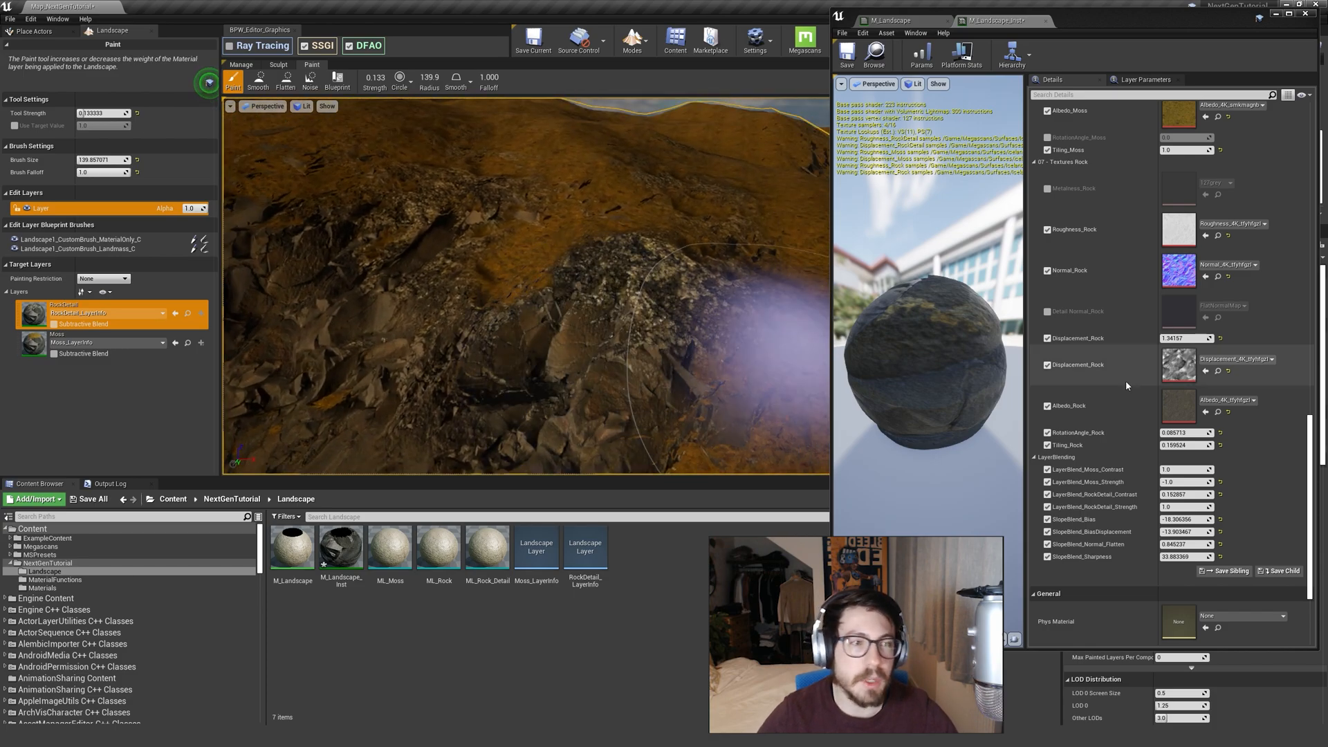
# Replace the Albedo_RockDetail texture with Albedo_4K_tbqkaceg from the Icelandic_Rough_Rock surface folder.
pyautogui.scroll(5, 1190, 470)
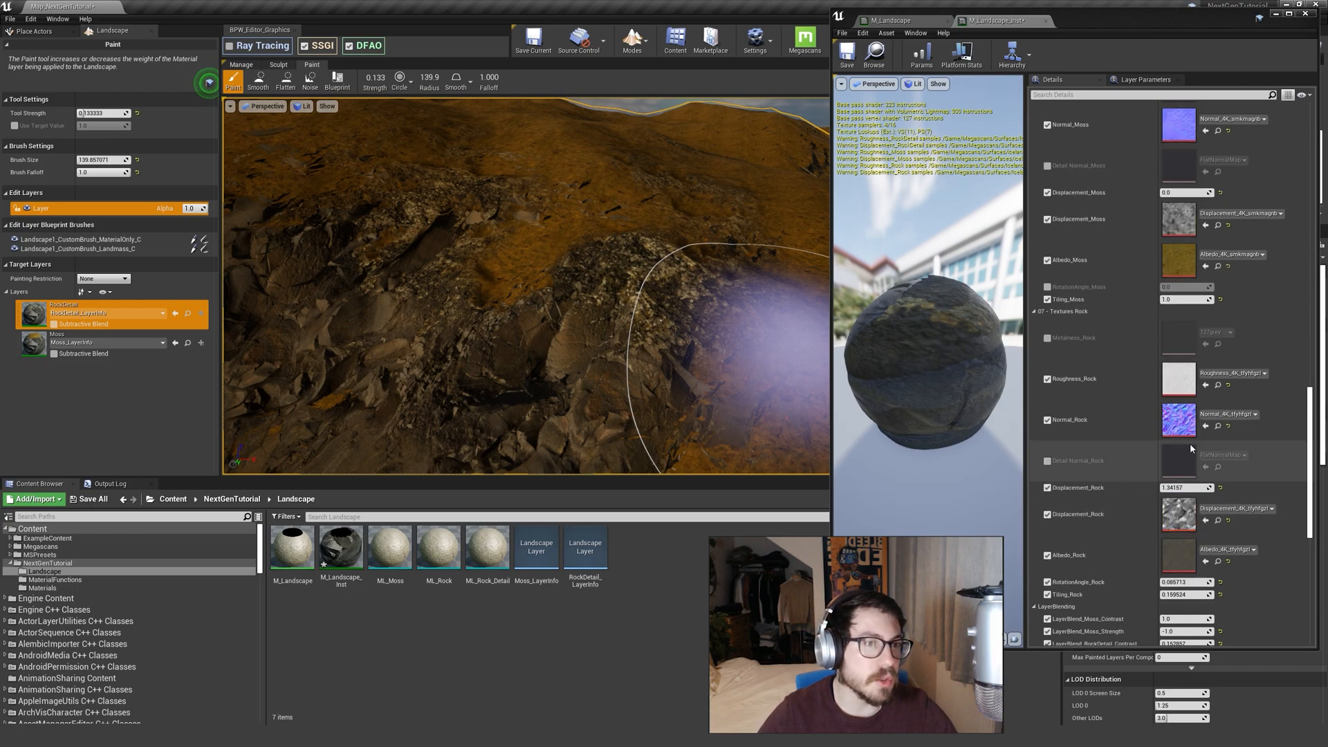
pyautogui.scroll(12, 1191, 450)
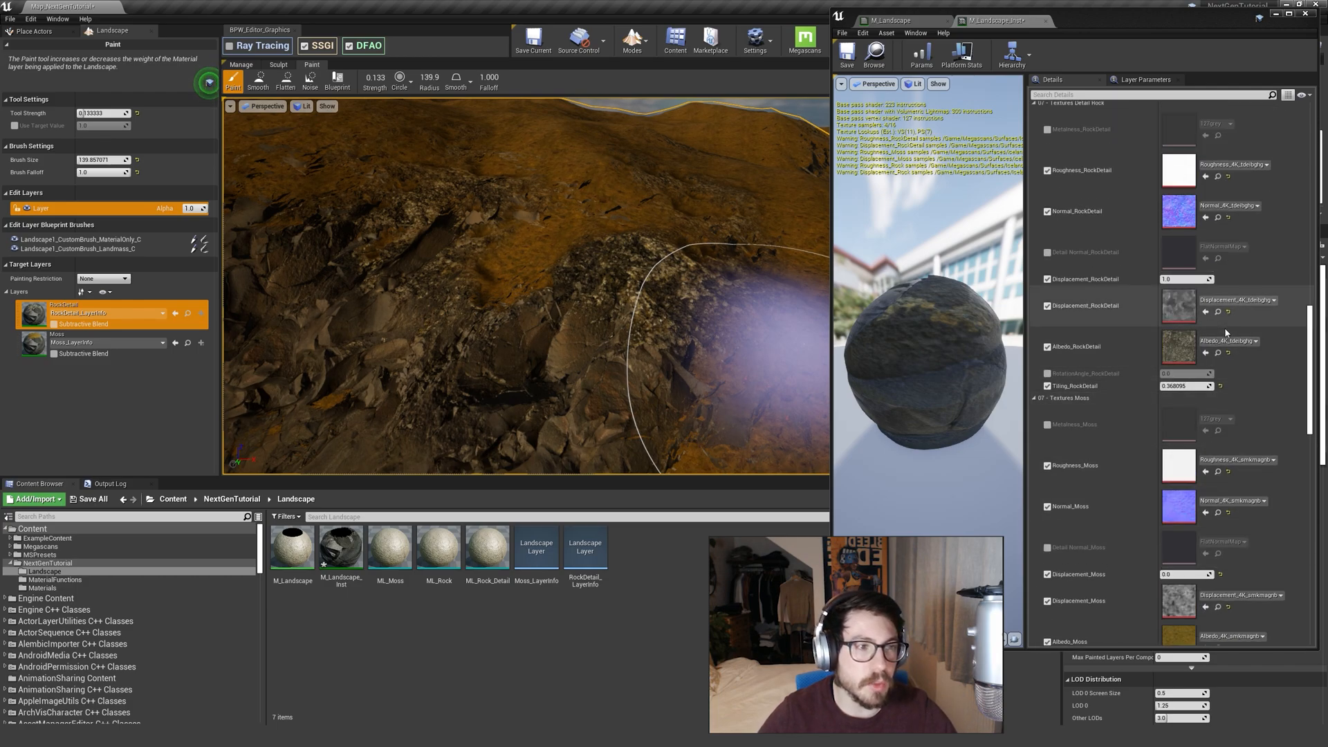
pyautogui.click(1218, 353)
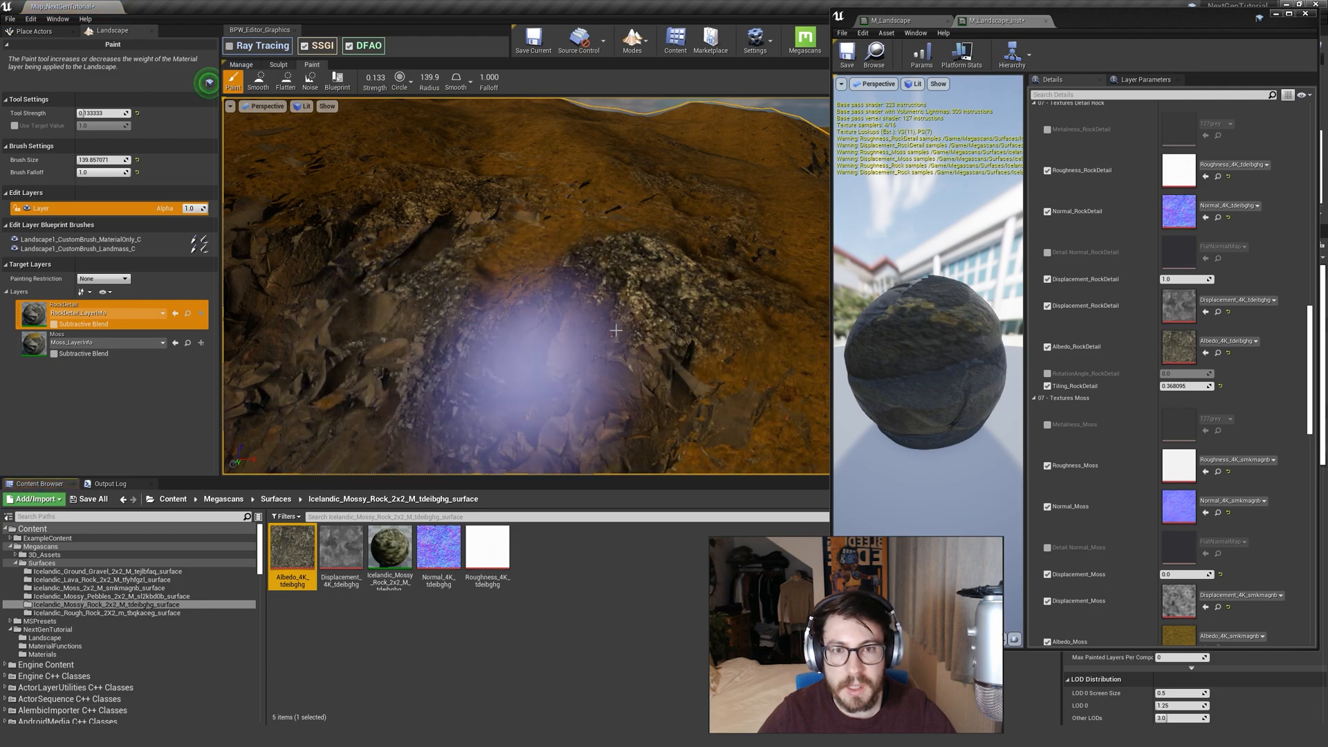
pyautogui.click(124, 613)
pyautogui.click(292, 547)
pyautogui.click(1206, 352)
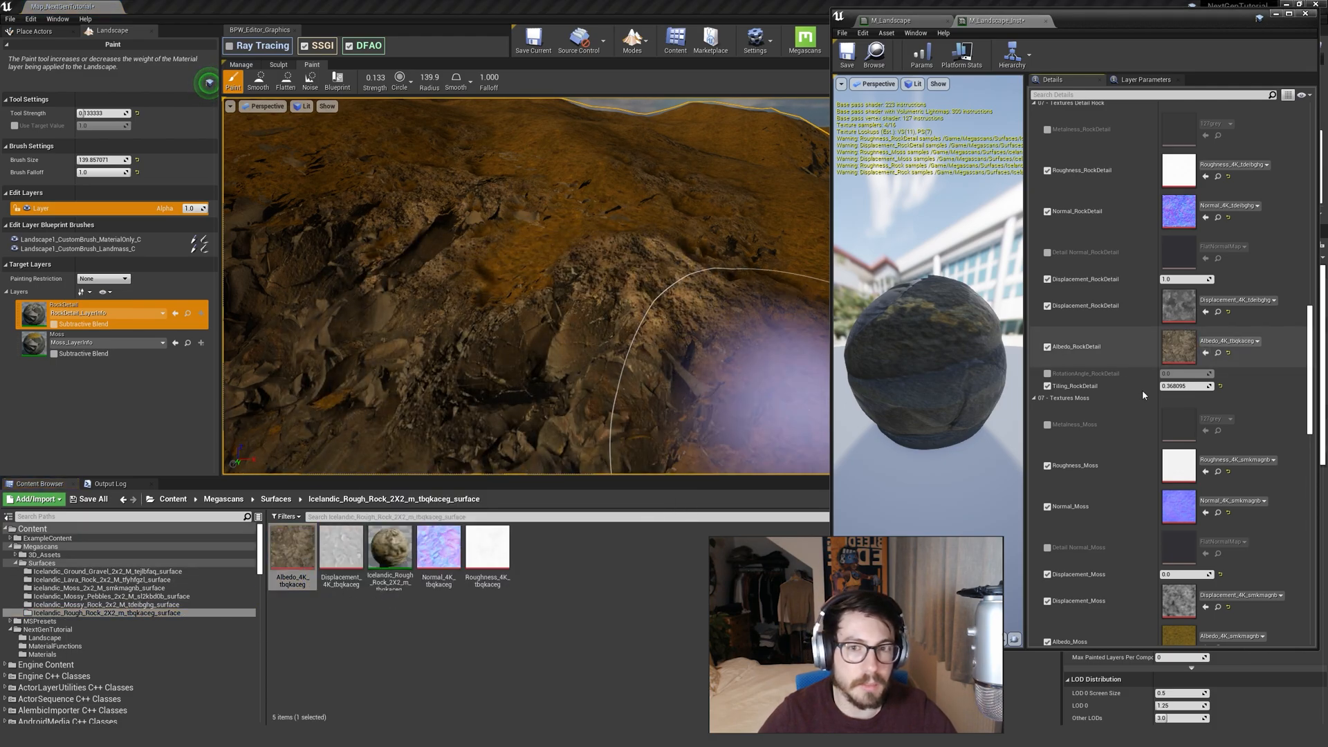
# Assign the Icelandic_Rough_Rock displacement, normal and roughness textures to the matching RockDetail parameters.
pyautogui.click(341, 547)
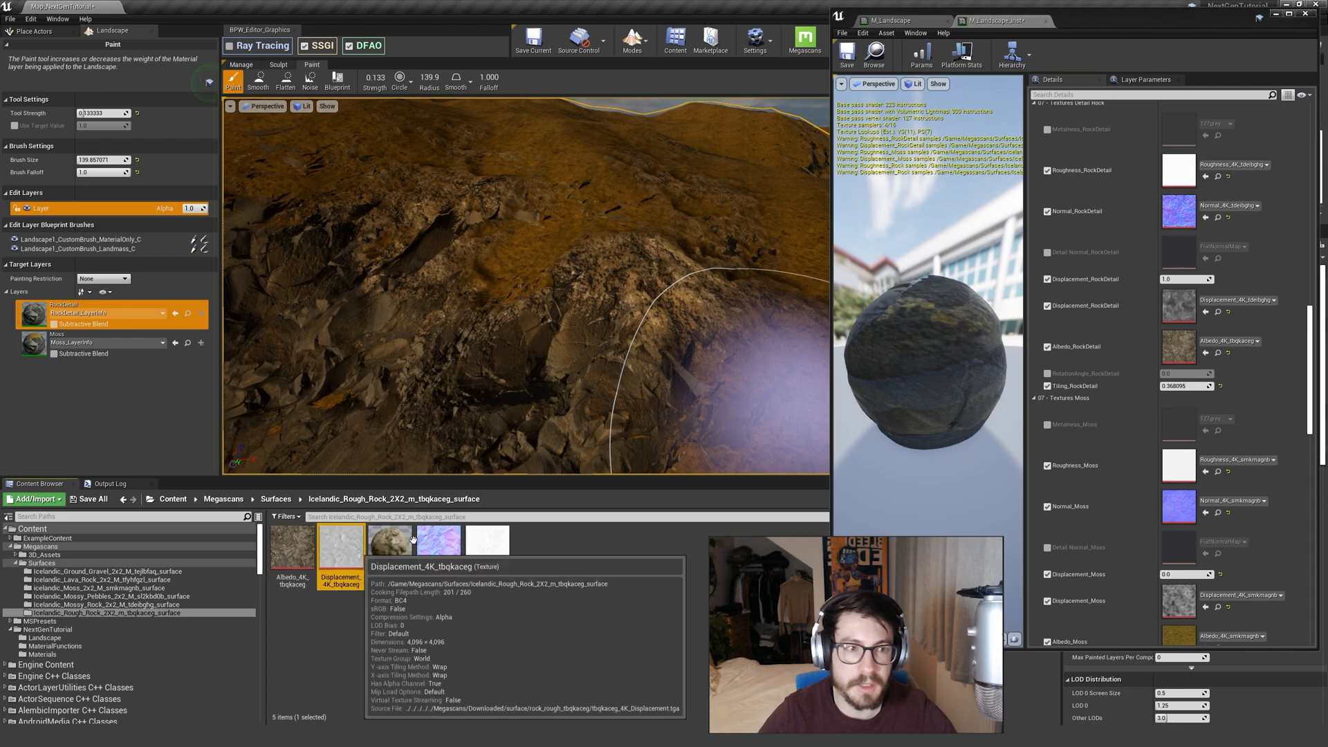
pyautogui.click(1205, 312)
pyautogui.click(439, 546)
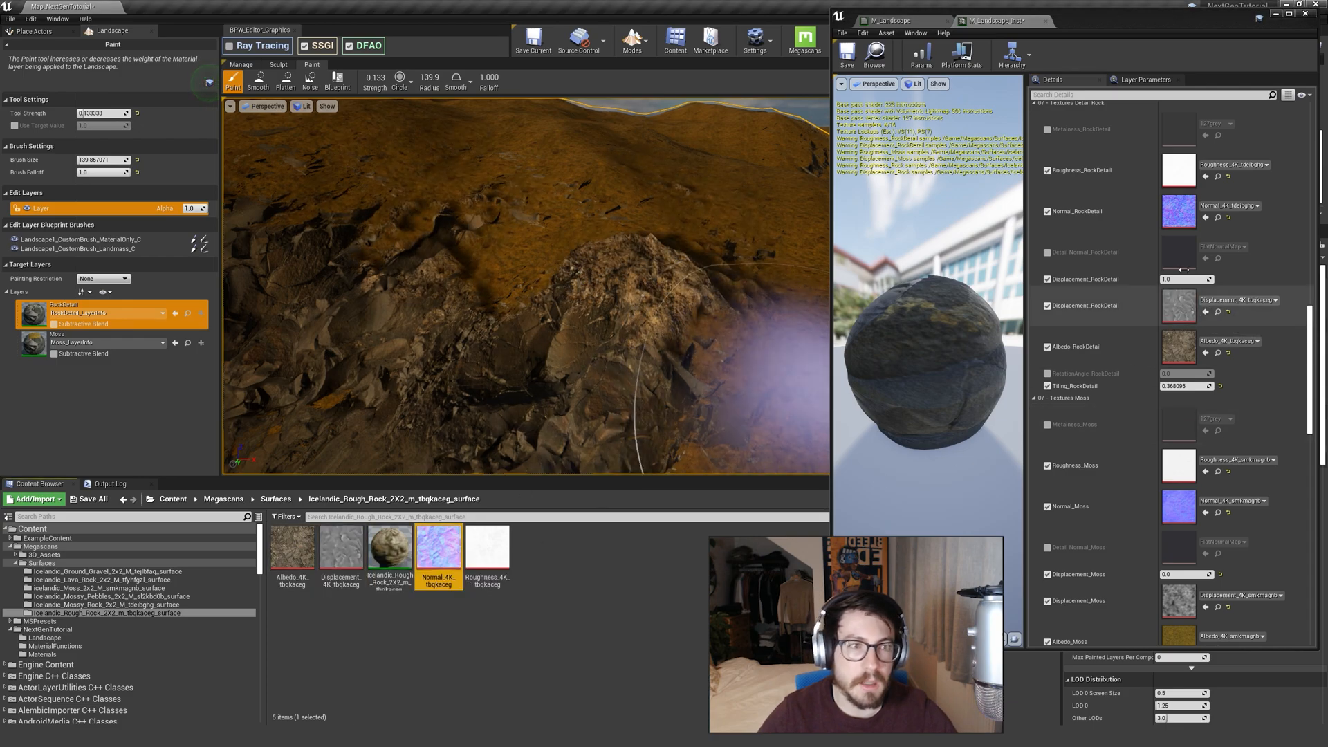
pyautogui.click(1206, 217)
pyautogui.click(493, 553)
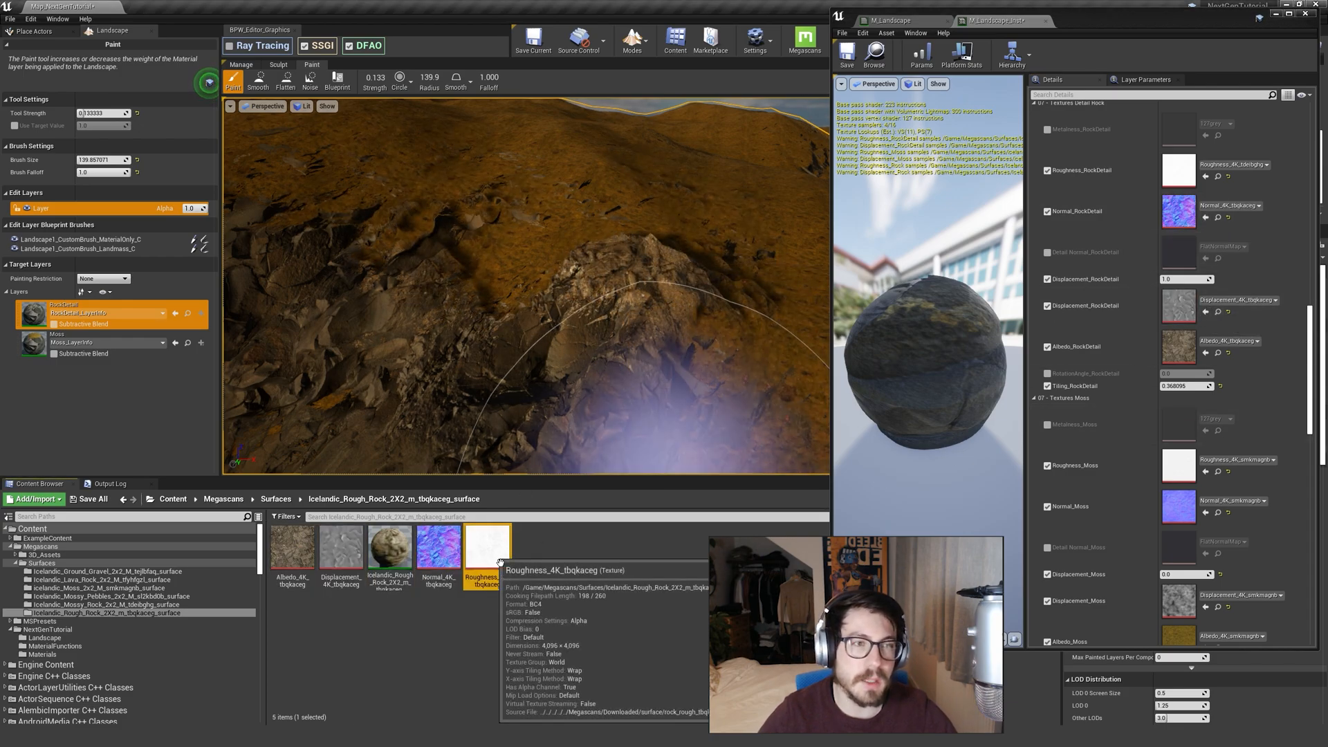
pyautogui.click(1206, 177)
# Inspect the new rough rock textures on the painted slope up close and from different angles.
pyautogui.moveTo(618, 203)
pyautogui.mouseDown(button='right')
pyautogui.moveTo(618, 242)
pyautogui.moveTo(618, 203)
pyautogui.mouseUp(button='right')
pyautogui.press('w')
pyautogui.press('s')
pyautogui.moveTo(617, 204)
pyautogui.mouseDown()
pyautogui.moveTo(561, 176)
pyautogui.moveTo(748, 346)
pyautogui.moveTo(387, 242)
pyautogui.moveTo(482, 415)
pyautogui.mouseUp()
pyautogui.press('d')
pyautogui.moveTo(720, 318)
pyautogui.mouseDown(button='right')
pyautogui.moveTo(643, 367)
pyautogui.moveTo(650, 346)
pyautogui.moveTo(629, 350)
pyautogui.moveTo(564, 405)
pyautogui.mouseUp(button='right')
pyautogui.press('w')
pyautogui.press('s')
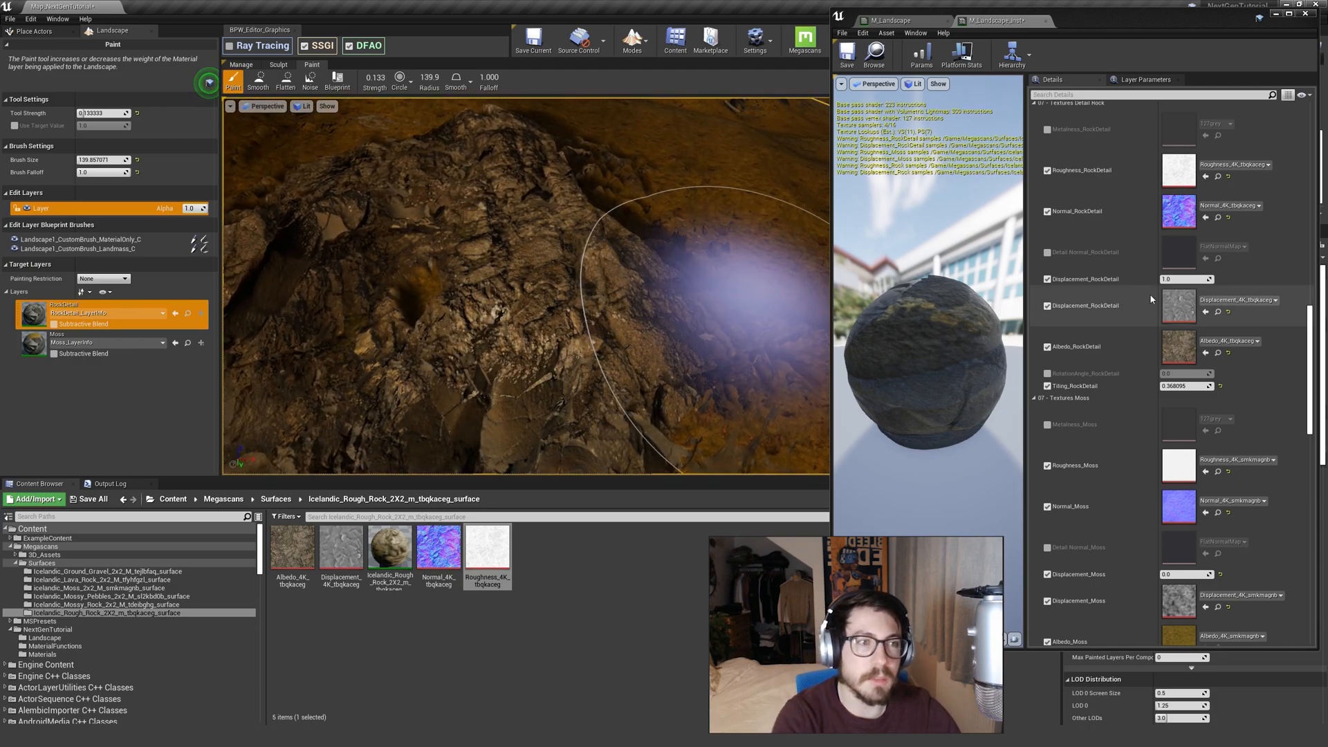
# Try Displacement_RockDetail at 0.5 and at about 0.748 while checking the rock on the slope.
pyautogui.click(1174, 279)
pyautogui.write('0.5')
pyautogui.press('w')
pyautogui.moveTo(503, 243)
pyautogui.mouseDown(button='right')
pyautogui.moveTo(519, 236)
pyautogui.moveTo(503, 243)
pyautogui.mouseUp(button='right')
pyautogui.moveTo(1169, 279); pyautogui.dragTo(1186, 281)
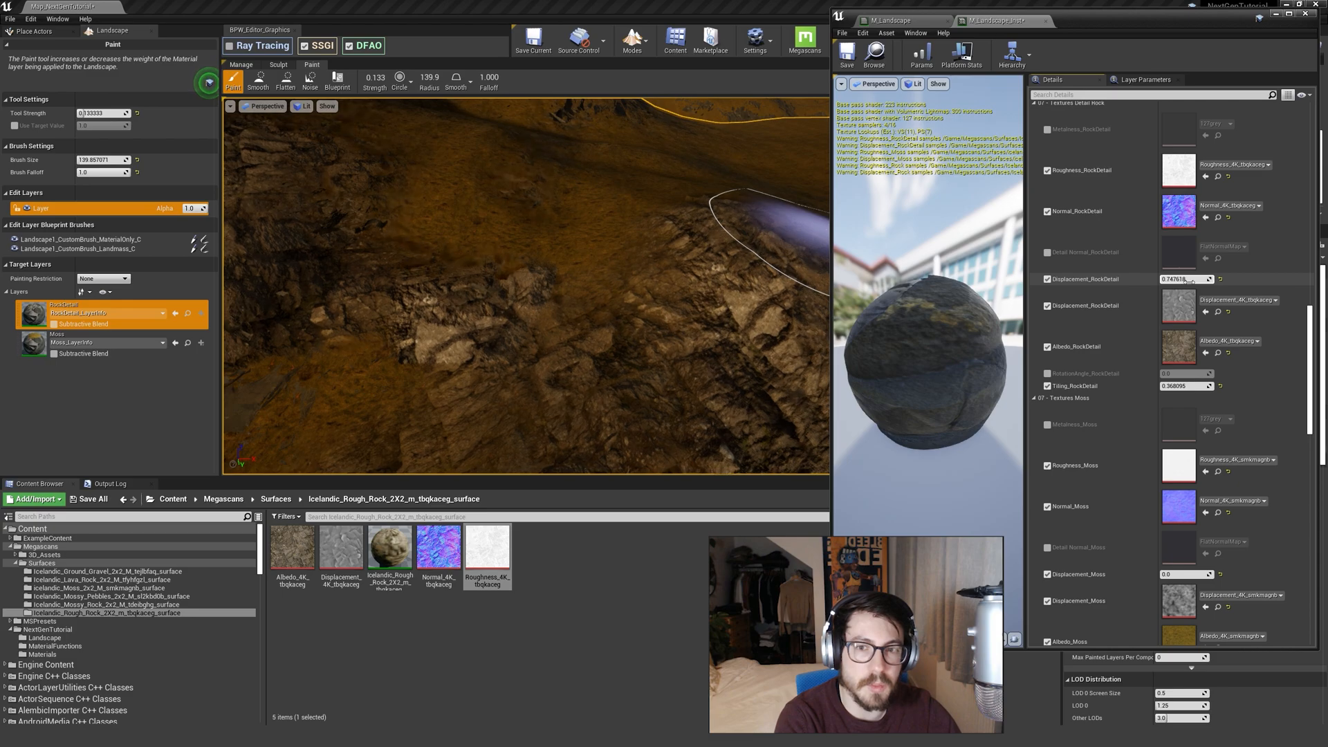
pyautogui.press('s')
pyautogui.moveTo(548, 289)
pyautogui.mouseDown(button='right')
pyautogui.moveTo(550, 267)
pyautogui.moveTo(581, 266)
pyautogui.mouseUp(button='right')
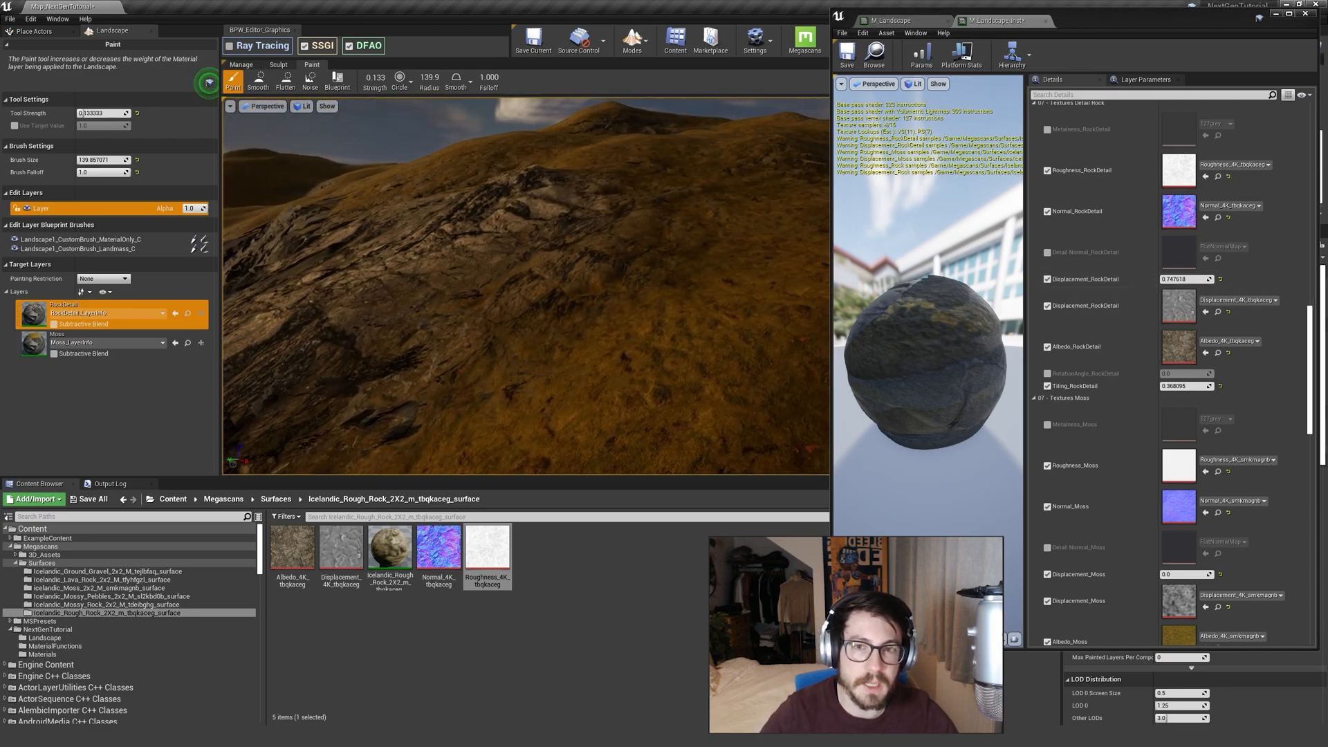
# Try a higher Displacement_RockDetail value of 0.9 and check the rock edges against the moss.
pyautogui.click(1184, 282)
pyautogui.write('.7')
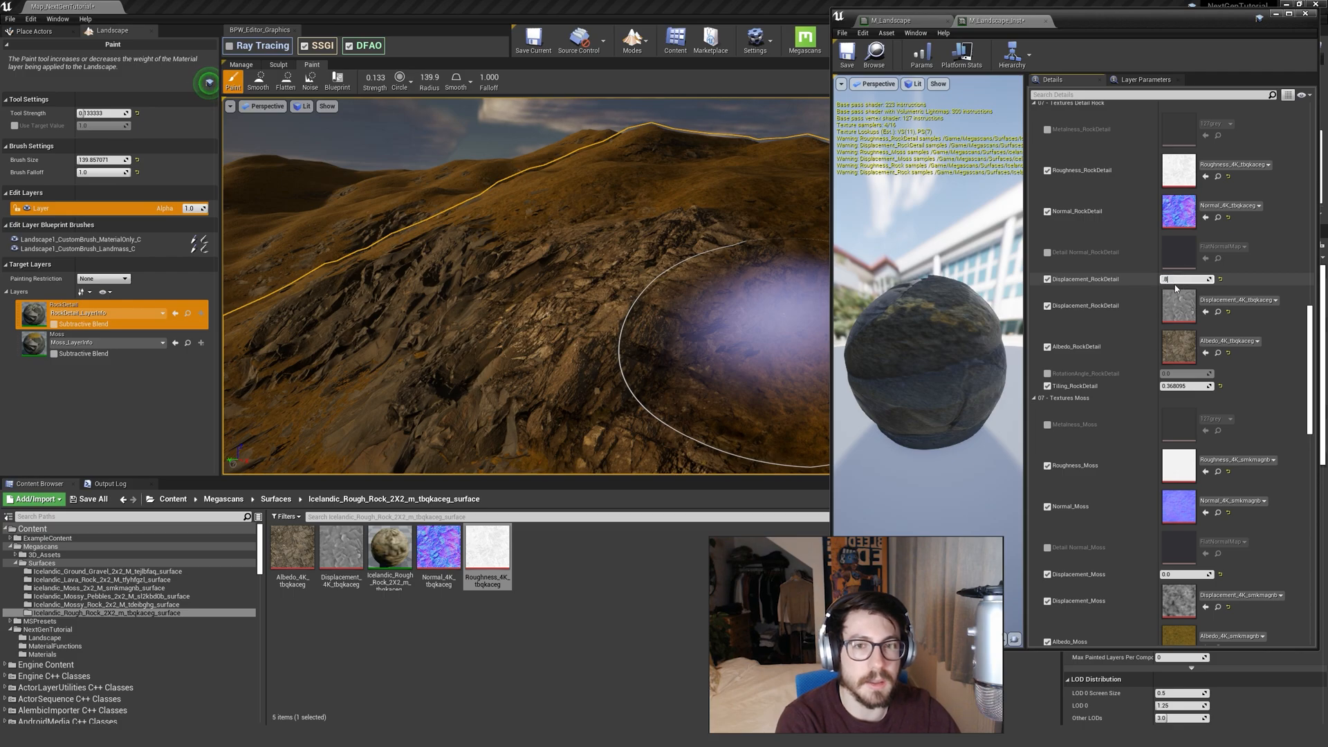
pyautogui.moveTo(719, 283)
pyautogui.mouseDown(button='right')
pyautogui.moveTo(754, 318)
pyautogui.moveTo(733, 315)
pyautogui.moveTo(692, 260)
pyautogui.moveTo(727, 283)
pyautogui.mouseUp(button='right')
pyautogui.press('w')
pyautogui.click(1179, 281)
pyautogui.write('.9')
pyautogui.press('Return')
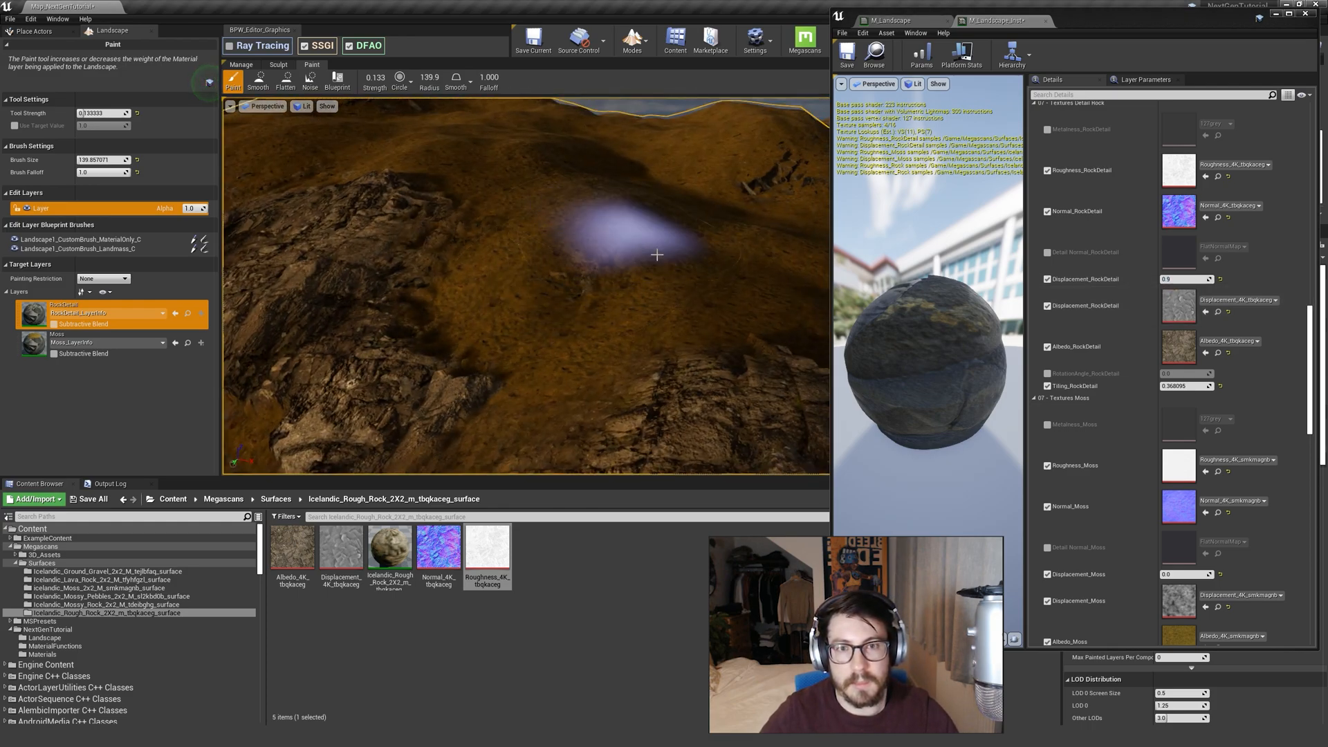
# Set Displacement_RockDetail to 0.8 and check the painted rock patch.
pyautogui.moveTo(651, 325)
pyautogui.mouseDown(button='right')
pyautogui.moveTo(629, 356)
pyautogui.moveTo(516, 361)
pyautogui.moveTo(574, 311)
pyautogui.moveTo(609, 315)
pyautogui.moveTo(588, 277)
pyautogui.moveTo(537, 259)
pyautogui.moveTo(508, 322)
pyautogui.moveTo(563, 222)
pyautogui.mouseUp(button='right')
pyautogui.press('w')
pyautogui.press('s')
pyautogui.click(1179, 280)
pyautogui.write('.8')
pyautogui.press('Return')
pyautogui.press('w')
pyautogui.press('s')
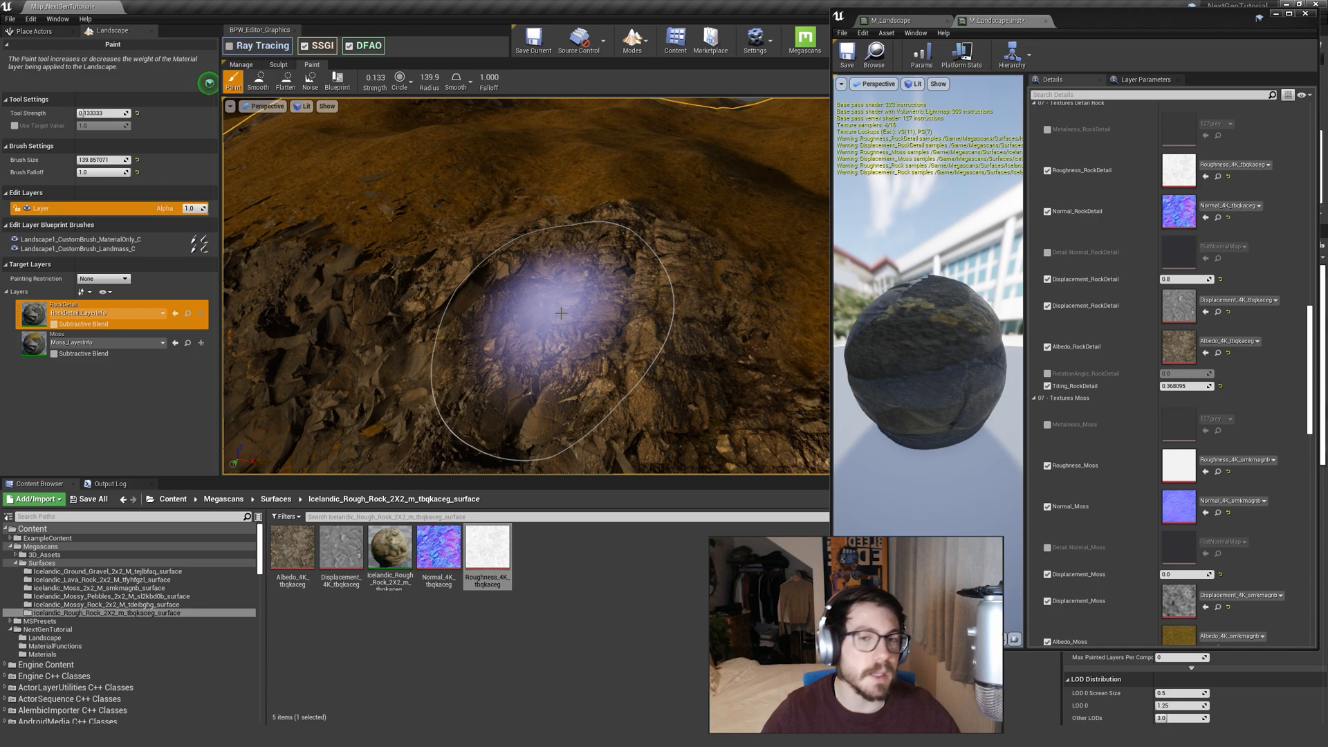
# Open the RockDetail albedo texture and widen its details area so the adjustment names are readable.
pyautogui.doubleClick(1178, 346)
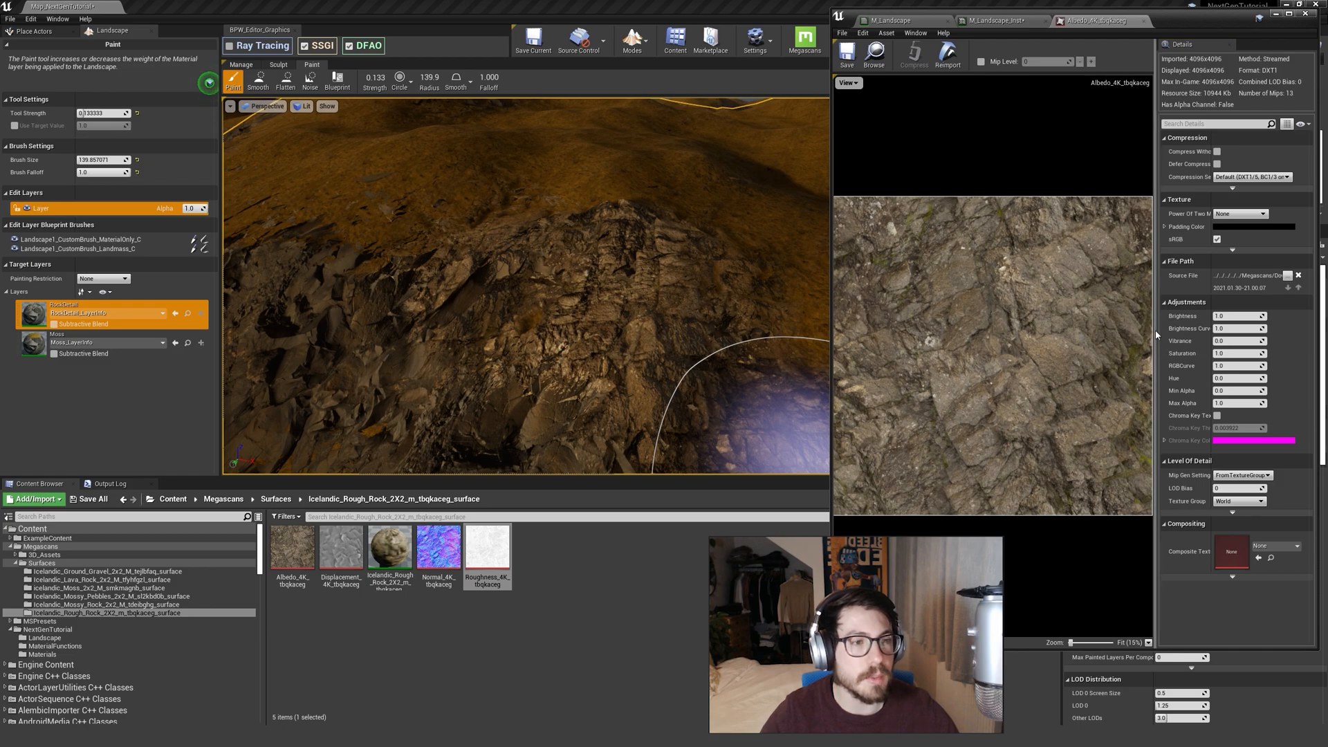
pyautogui.moveTo(1160, 332); pyautogui.dragTo(1096, 337)
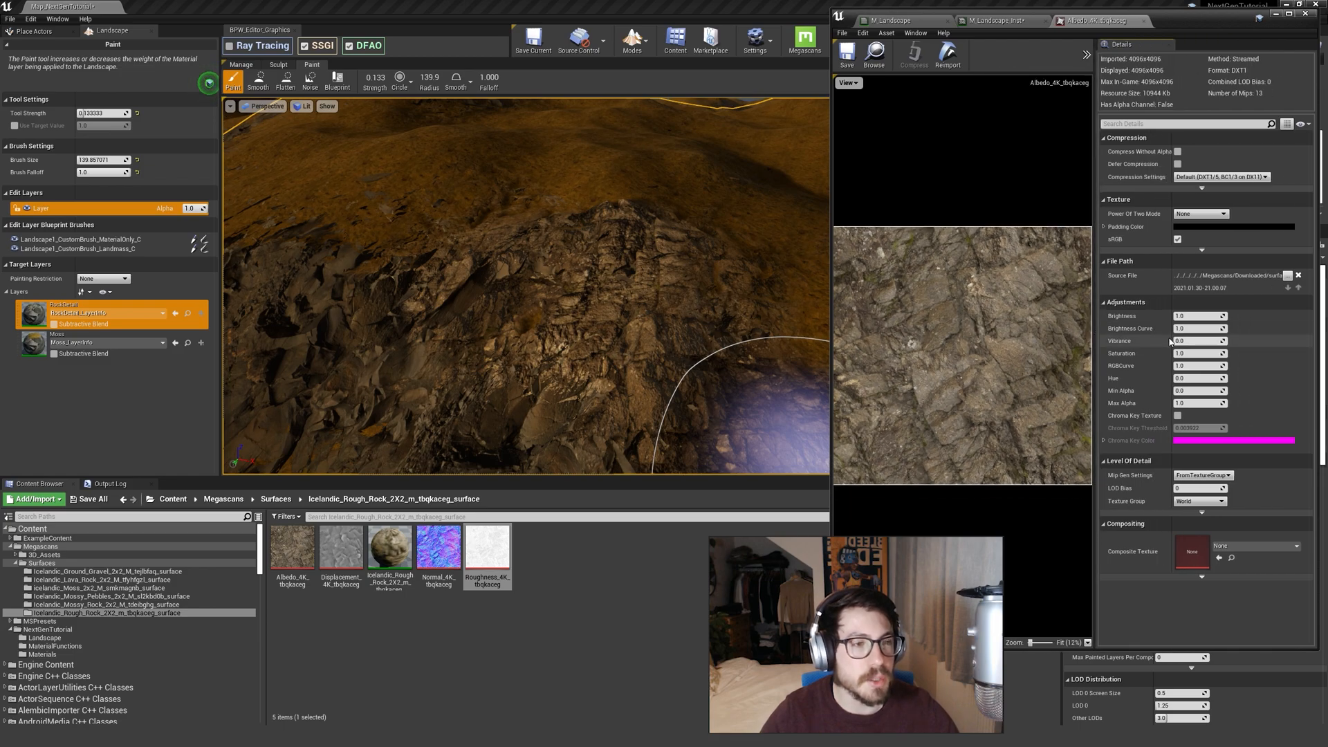
pyautogui.moveTo(1178, 342); pyautogui.dragTo(1185, 341)
pyautogui.moveTo(511, 244)
pyautogui.mouseDown(button='right')
pyautogui.moveTo(510, 311)
pyautogui.moveTo(511, 244)
pyautogui.mouseUp(button='right')
pyautogui.moveTo(734, 242)
pyautogui.mouseDown(button='right')
pyautogui.moveTo(720, 215)
pyautogui.moveTo(567, 237)
pyautogui.mouseUp(button='right')
# Set the rough rock albedo texture's Brightness to 0.8 after trying 0.7, and save the texture.
pyautogui.click(1200, 317)
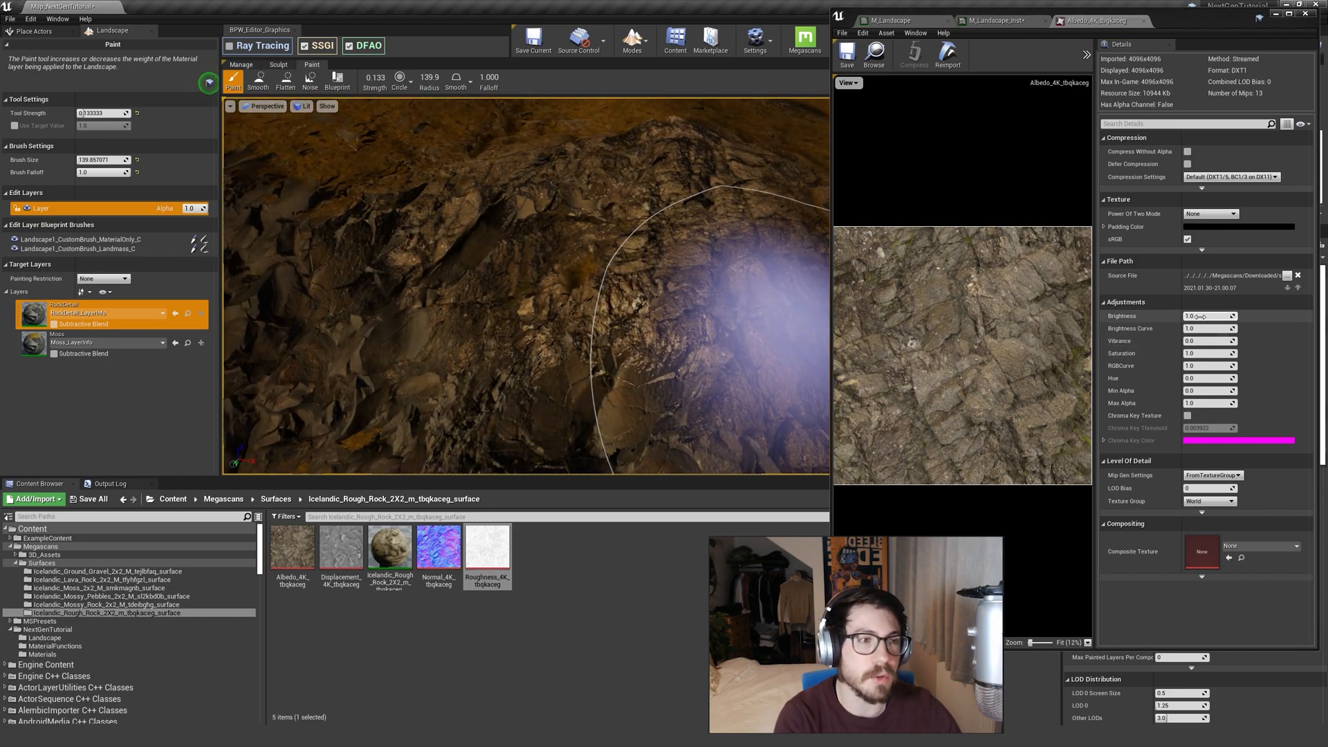
pyautogui.write('8')
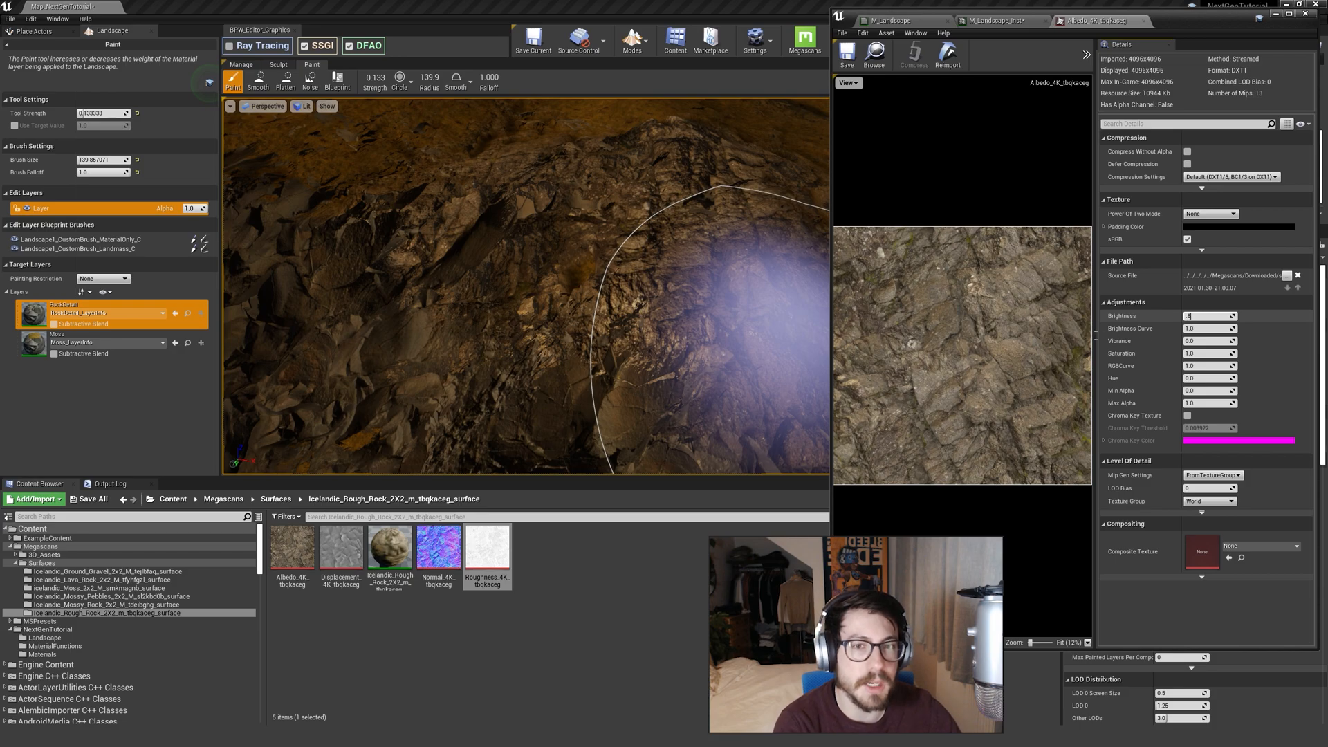
pyautogui.press('Return')
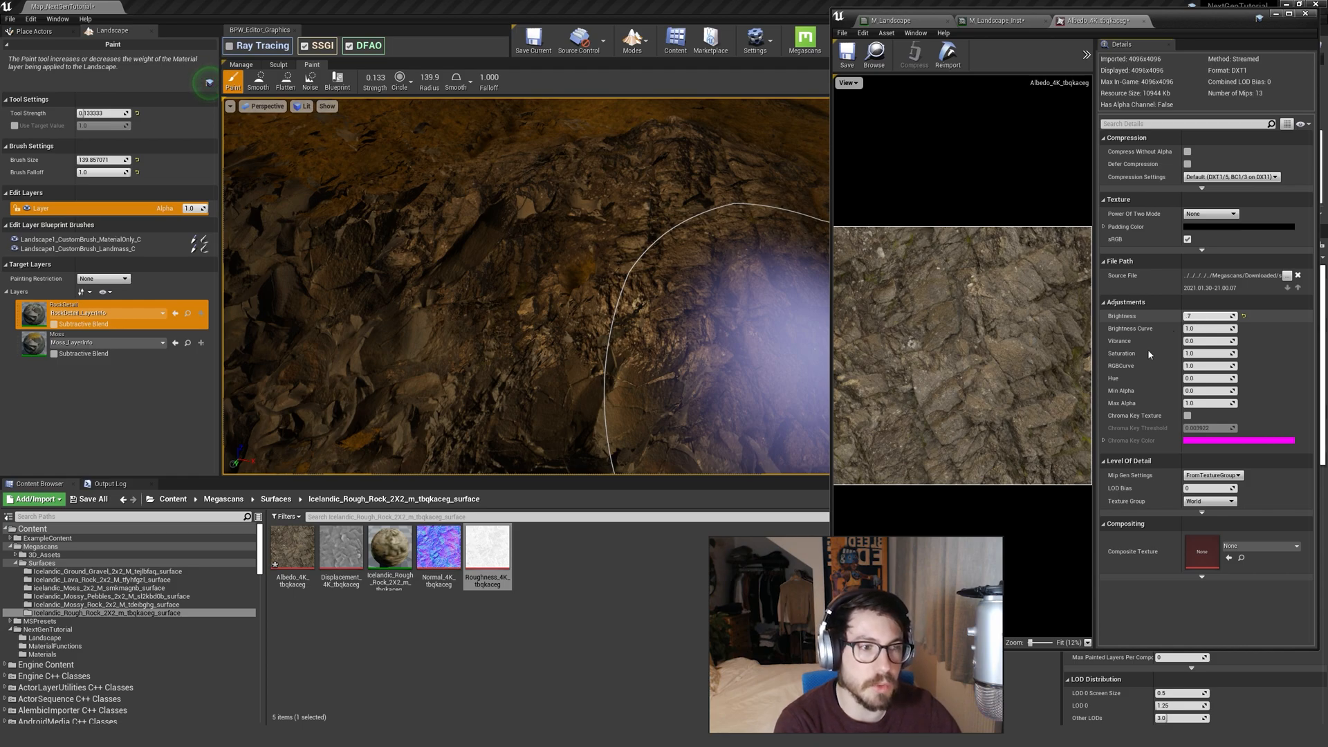
pyautogui.press('Return')
pyautogui.moveTo(637, 312)
pyautogui.mouseDown(button='right')
pyautogui.moveTo(689, 301)
pyautogui.moveTo(675, 319)
pyautogui.moveTo(682, 305)
pyautogui.mouseUp(button='right')
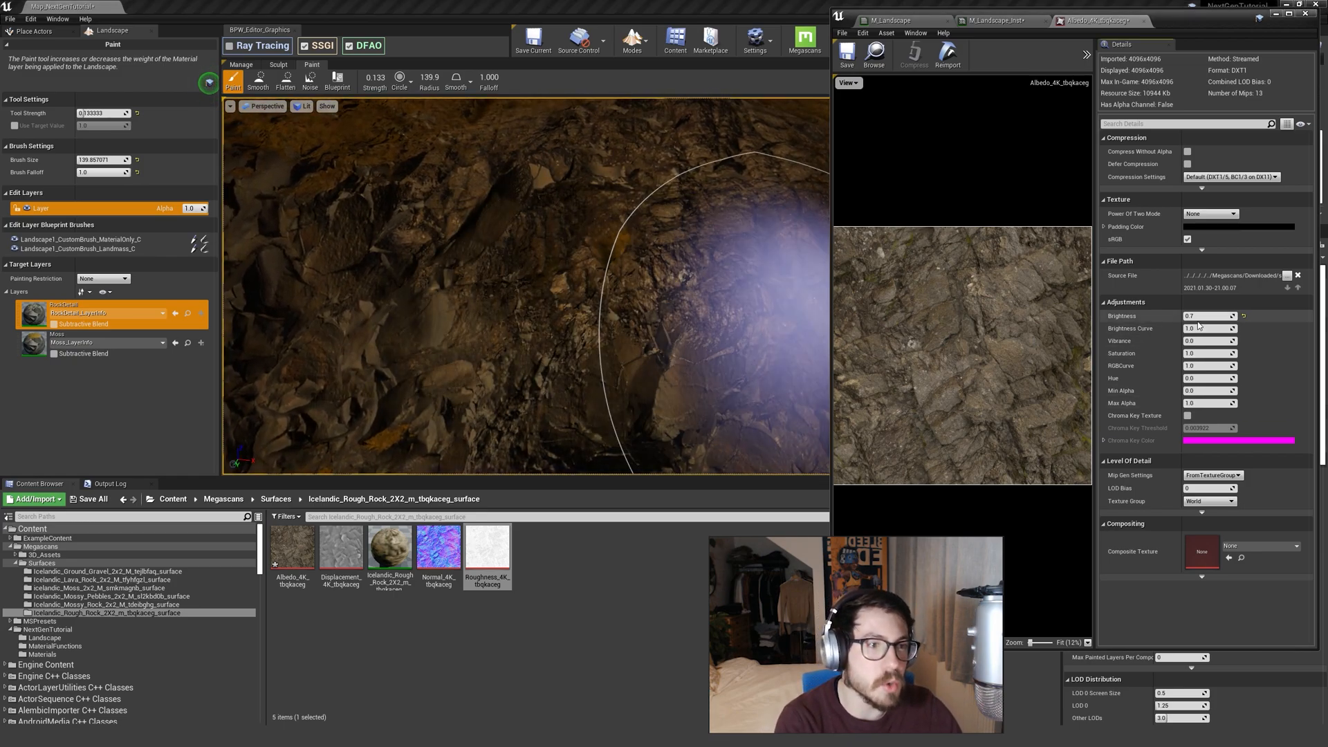
pyautogui.click(848, 63)
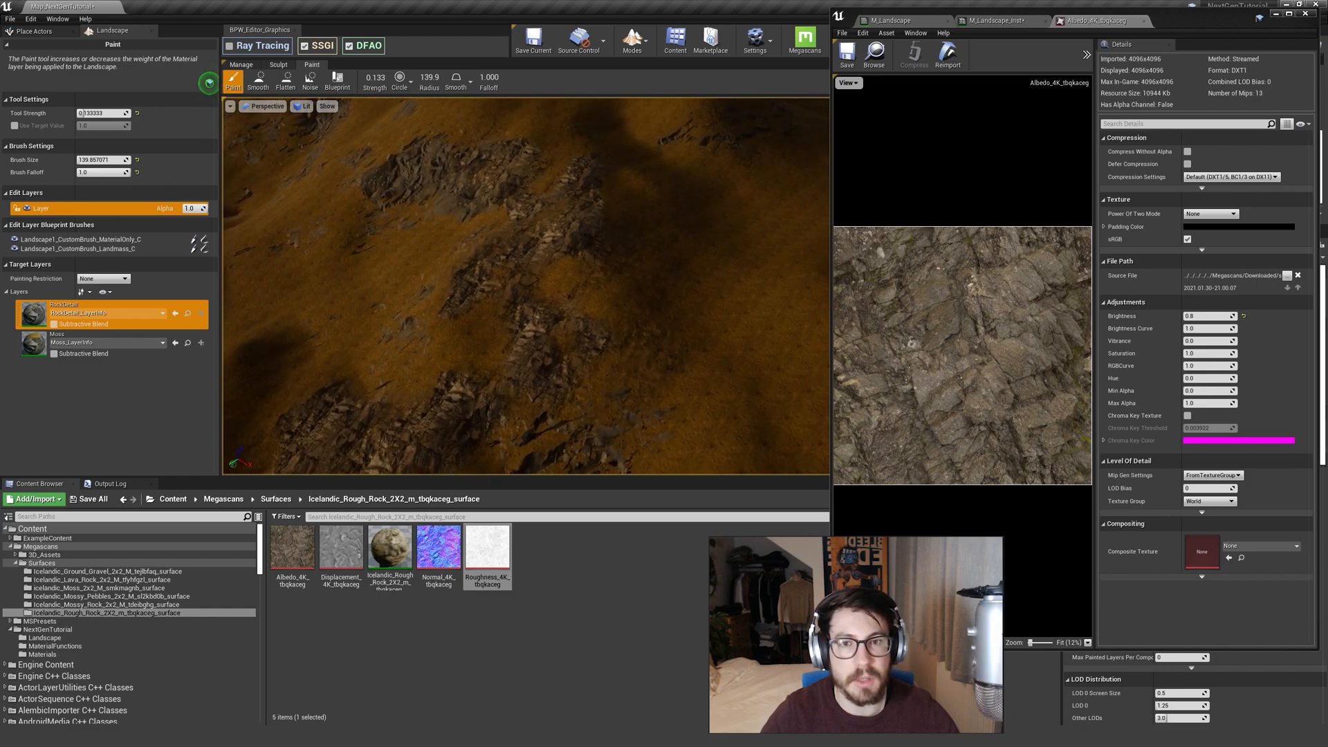
# Return to M_Landscape_Inst and set Tiling_Moss to about 0.076, checking the moss across the landscape.
pyautogui.moveTo(526, 286)
pyautogui.mouseDown(button='right')
pyautogui.moveTo(514, 269)
pyautogui.moveTo(546, 272)
pyautogui.mouseUp(button='right')
pyautogui.moveTo(652, 315)
pyautogui.mouseDown(button='right')
pyautogui.moveTo(640, 332)
pyautogui.moveTo(626, 315)
pyautogui.moveTo(764, 289)
pyautogui.moveTo(570, 285)
pyautogui.mouseUp(button='right')
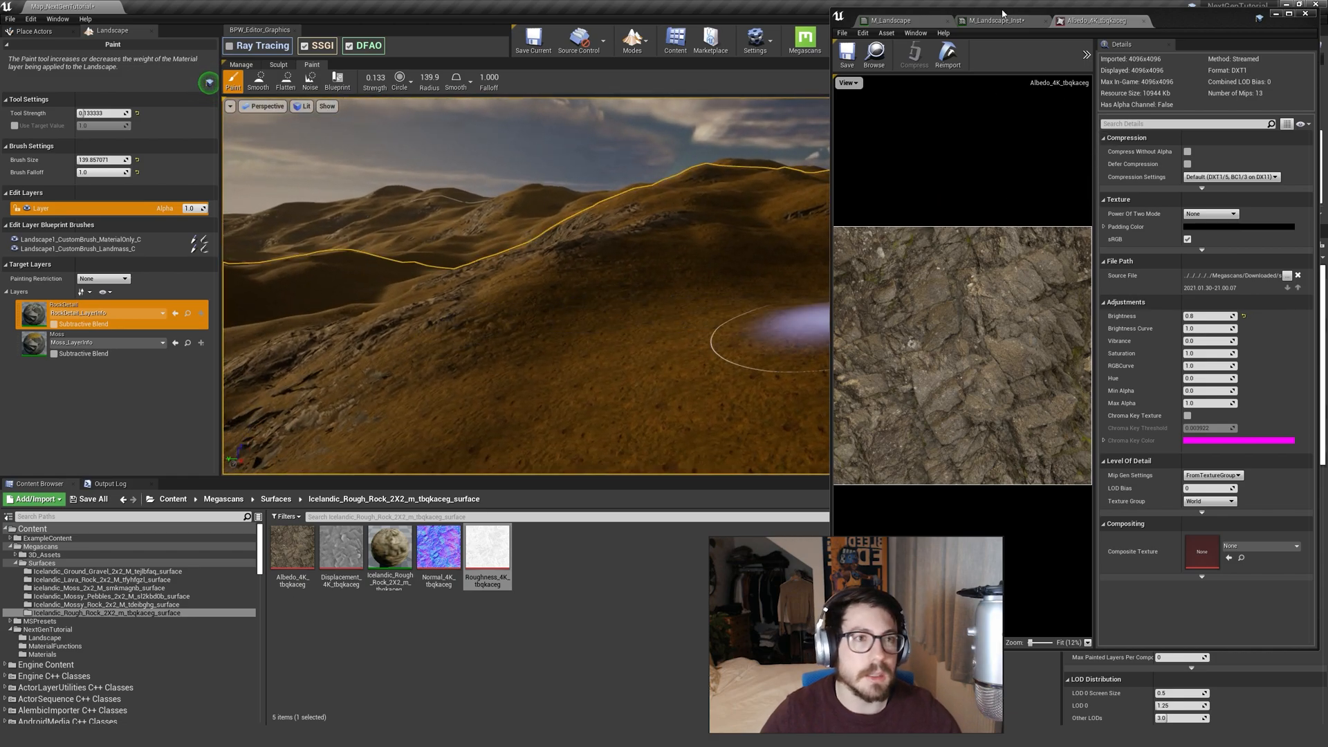
pyautogui.click(1001, 19)
pyautogui.scroll(-6, 1180, 534)
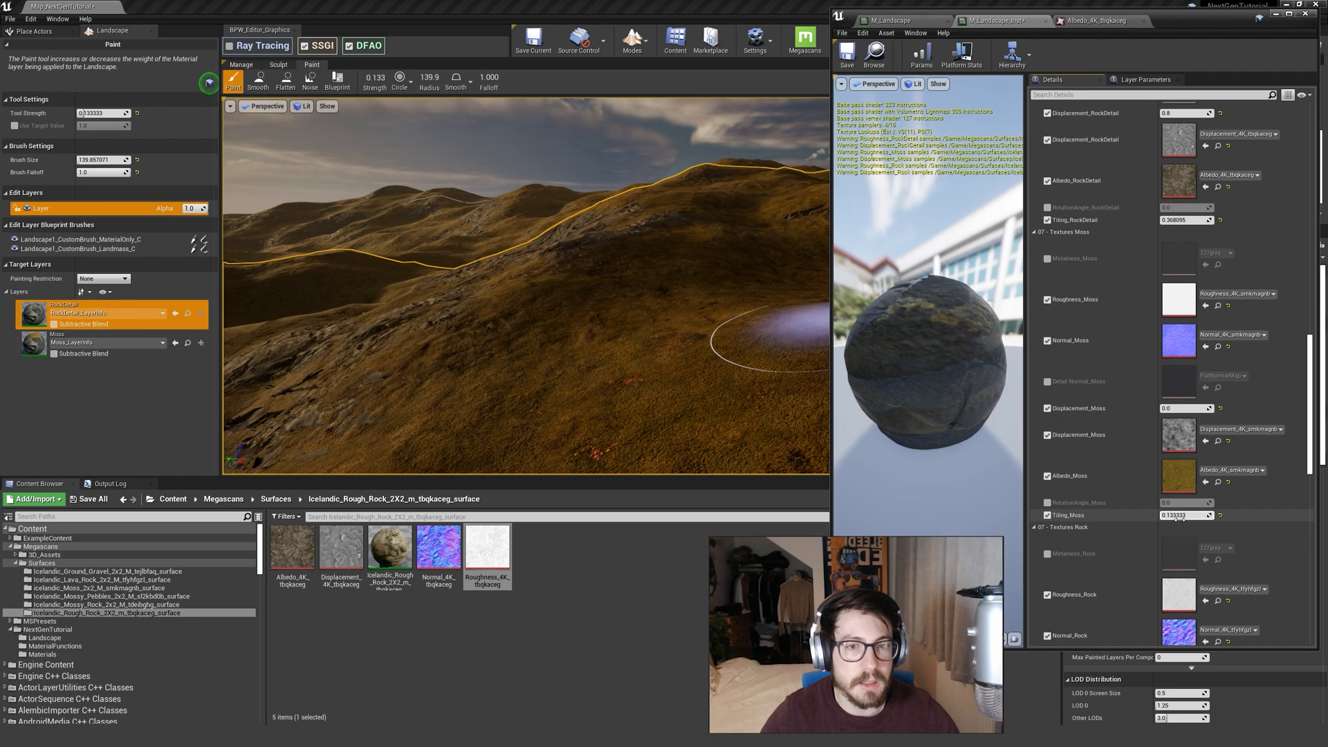
pyautogui.moveTo(1179, 518); pyautogui.dragTo(1183, 517)
pyautogui.moveTo(676, 395)
pyautogui.mouseDown(button='right')
pyautogui.moveTo(754, 400)
pyautogui.moveTo(727, 463)
pyautogui.moveTo(754, 415)
pyautogui.moveTo(823, 395)
pyautogui.moveTo(768, 397)
pyautogui.moveTo(789, 395)
pyautogui.mouseUp(button='right')
pyautogui.moveTo(599, 397)
pyautogui.mouseDown(button='right')
pyautogui.moveTo(643, 443)
pyautogui.moveTo(584, 408)
pyautogui.mouseUp(button='right')
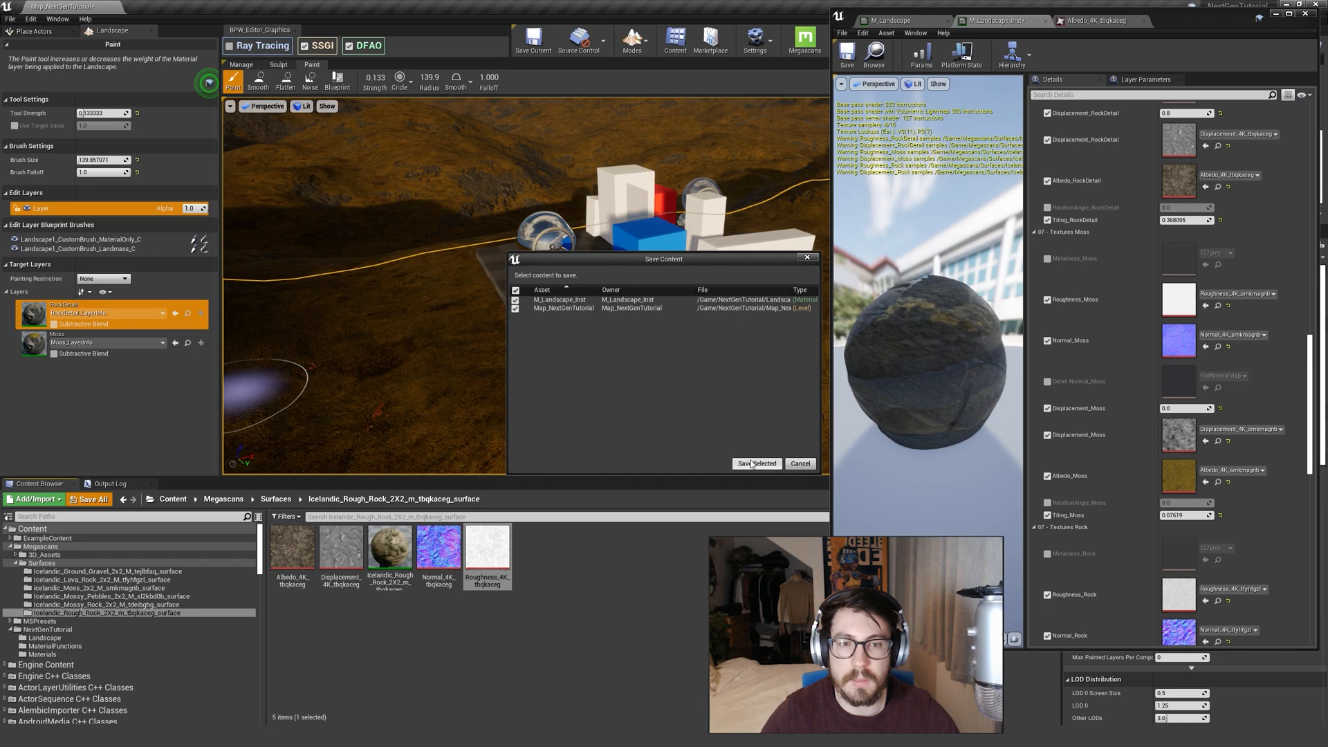
# Save the modified instance and map, leave landscape mode for Select mode, and minimize the material editor window.
pyautogui.click(633, 41)
pyautogui.click(642, 76)
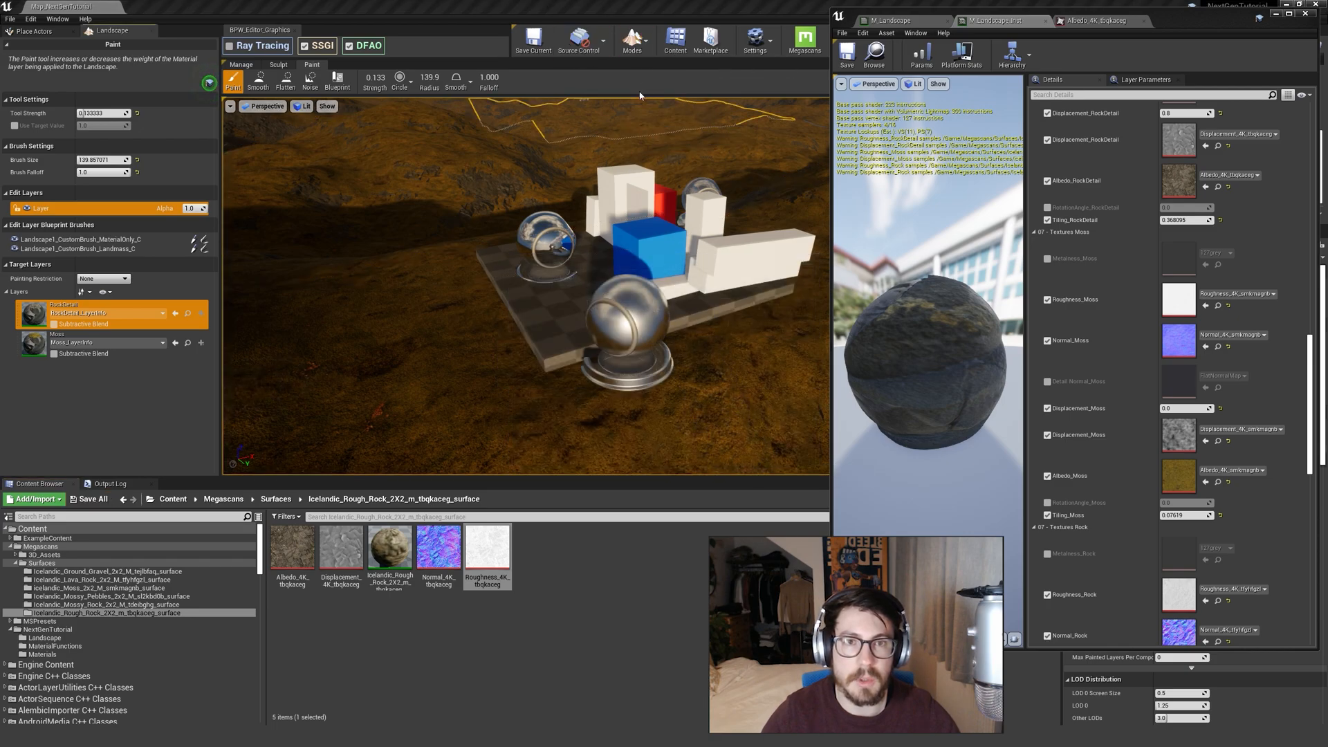
pyautogui.moveTo(534, 247); pyautogui.dragTo(500, 247, button='right')
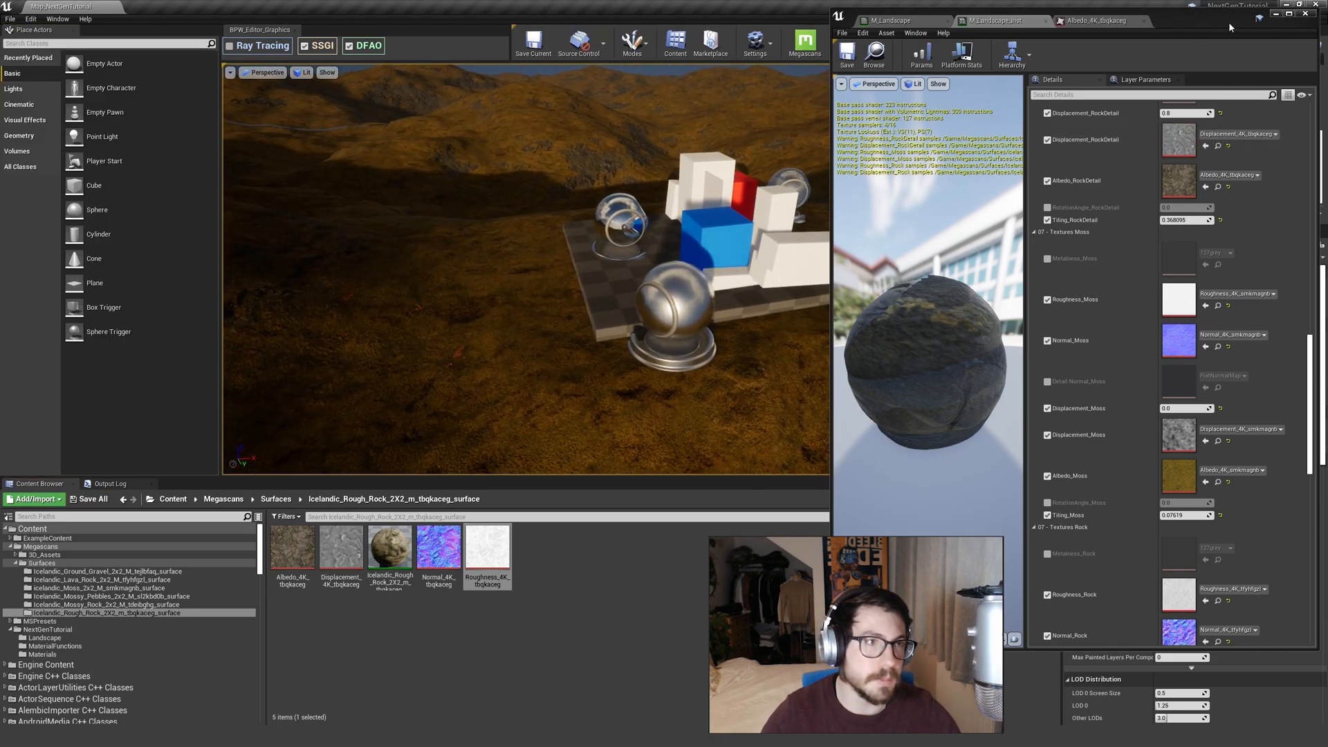
pyautogui.click(1276, 13)
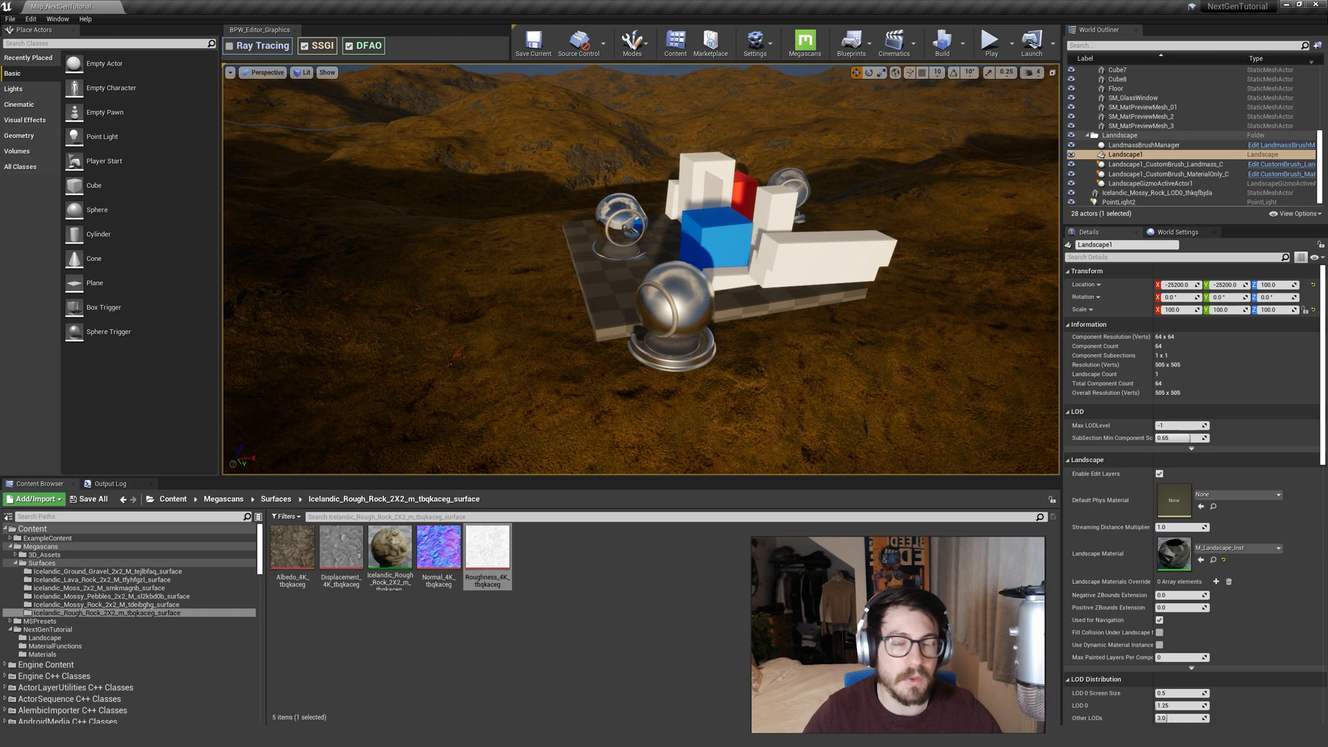
# Select the reflective preview ball SM_MatPreviewMesh_01 on the checkered platform and view it up close.
pyautogui.moveTo(641, 270); pyautogui.dragTo(713, 256, button='right')
pyautogui.moveTo(892, 291); pyautogui.dragTo(775, 255, button='right')
pyautogui.click(672, 286)
pyautogui.moveTo(672, 285); pyautogui.dragTo(751, 301, button='right')
pyautogui.moveTo(456, 198); pyautogui.dragTo(461, 197, button='right')
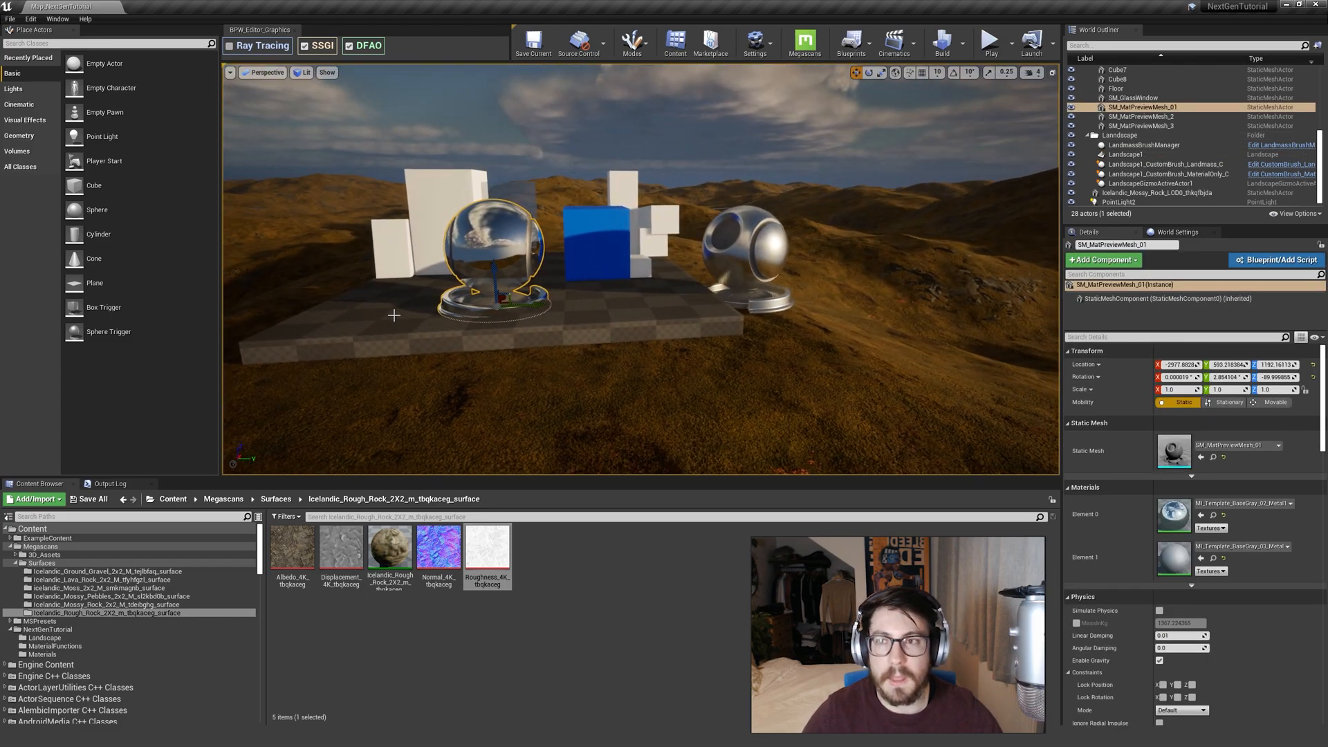
# Place a Sphere Reflection Capture on the checkered platform and raise it beside the blue cube.
pyautogui.click(28, 58)
pyautogui.moveTo(637, 281); pyautogui.dragTo(519, 315, button='right')
pyautogui.moveTo(579, 178); pyautogui.dragTo(602, 177, button='right')
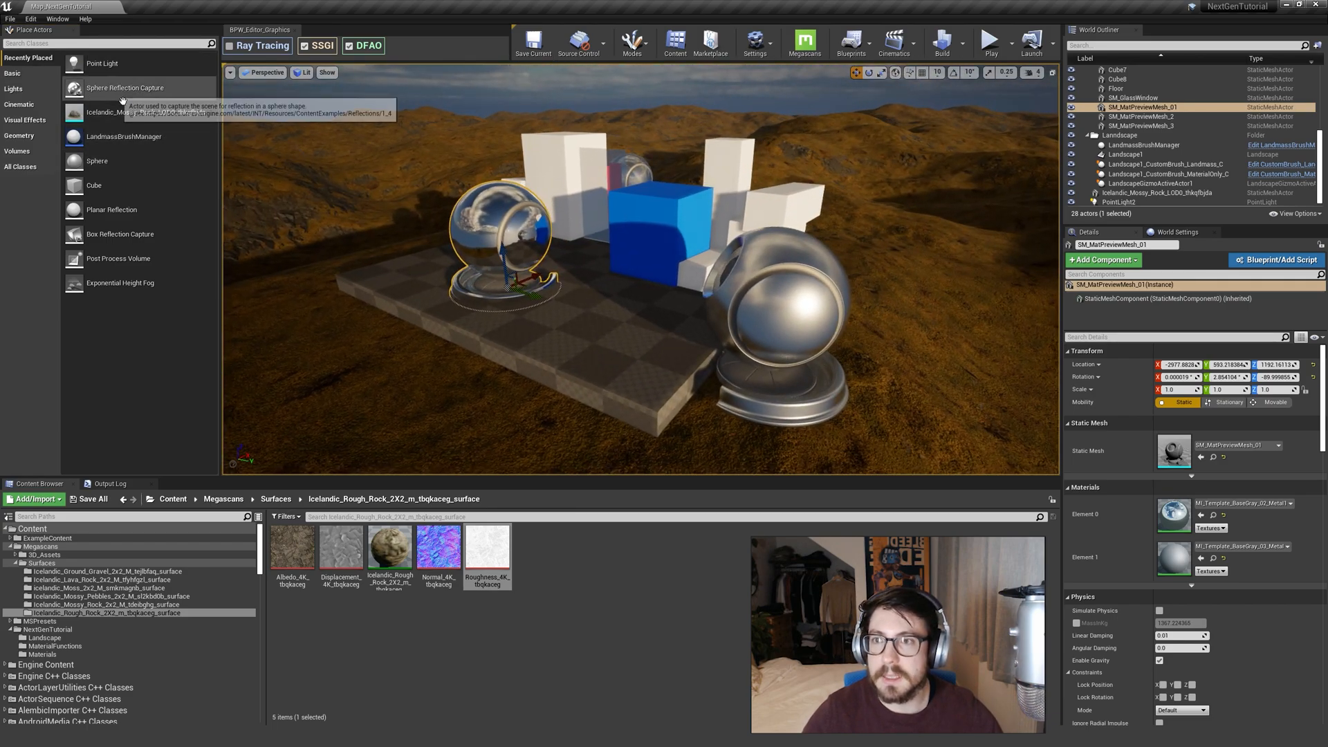
pyautogui.moveTo(443, 228); pyautogui.dragTo(456, 240, button='right')
pyautogui.moveTo(122, 90); pyautogui.dragTo(590, 315)
pyautogui.moveTo(581, 270); pyautogui.dragTo(578, 183)
pyautogui.moveTo(437, 205); pyautogui.dragTo(517, 190, button='right')
pyautogui.moveTo(669, 303)
pyautogui.mouseDown(button='right')
pyautogui.moveTo(635, 303)
pyautogui.moveTo(668, 315)
pyautogui.moveTo(669, 303)
pyautogui.mouseUp(button='right')
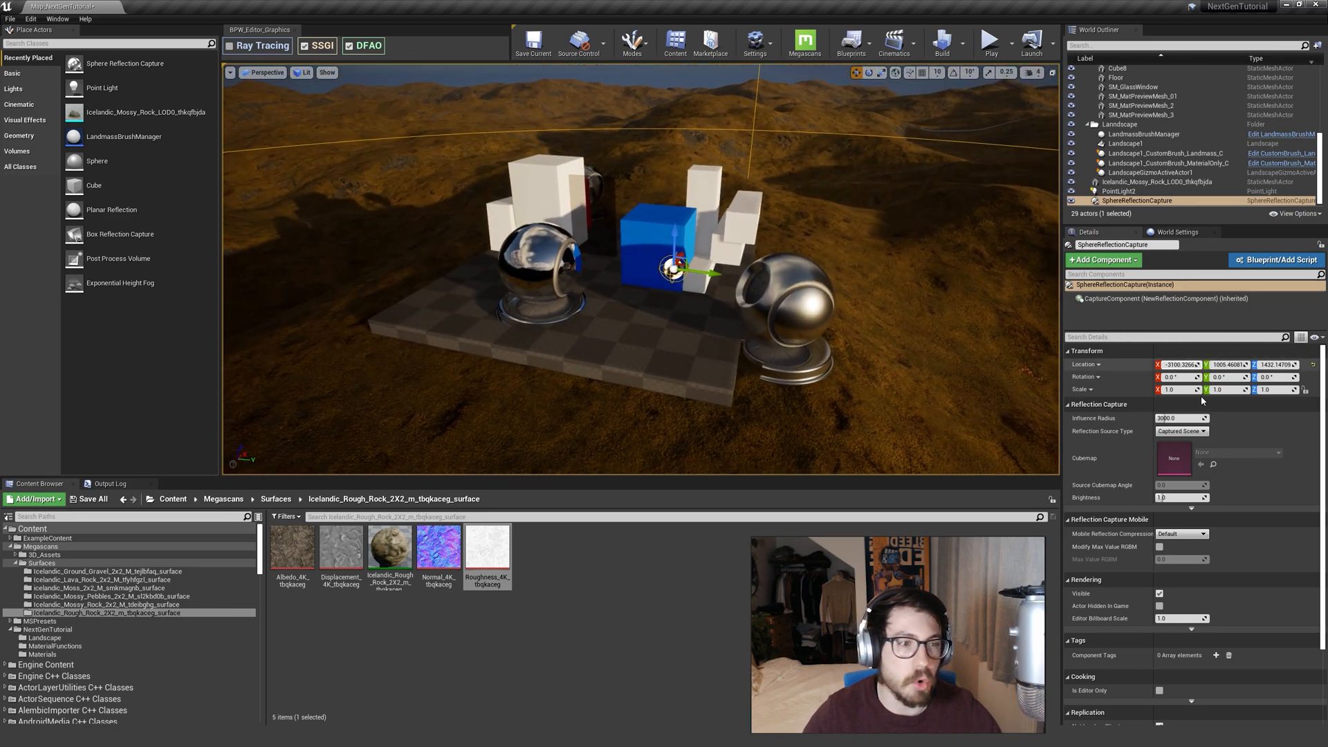
# Set the reflection capture's Influence Radius to 16384 and try it at a different height above the platform.
pyautogui.moveTo(1173, 418); pyautogui.dragTo(1174, 418)
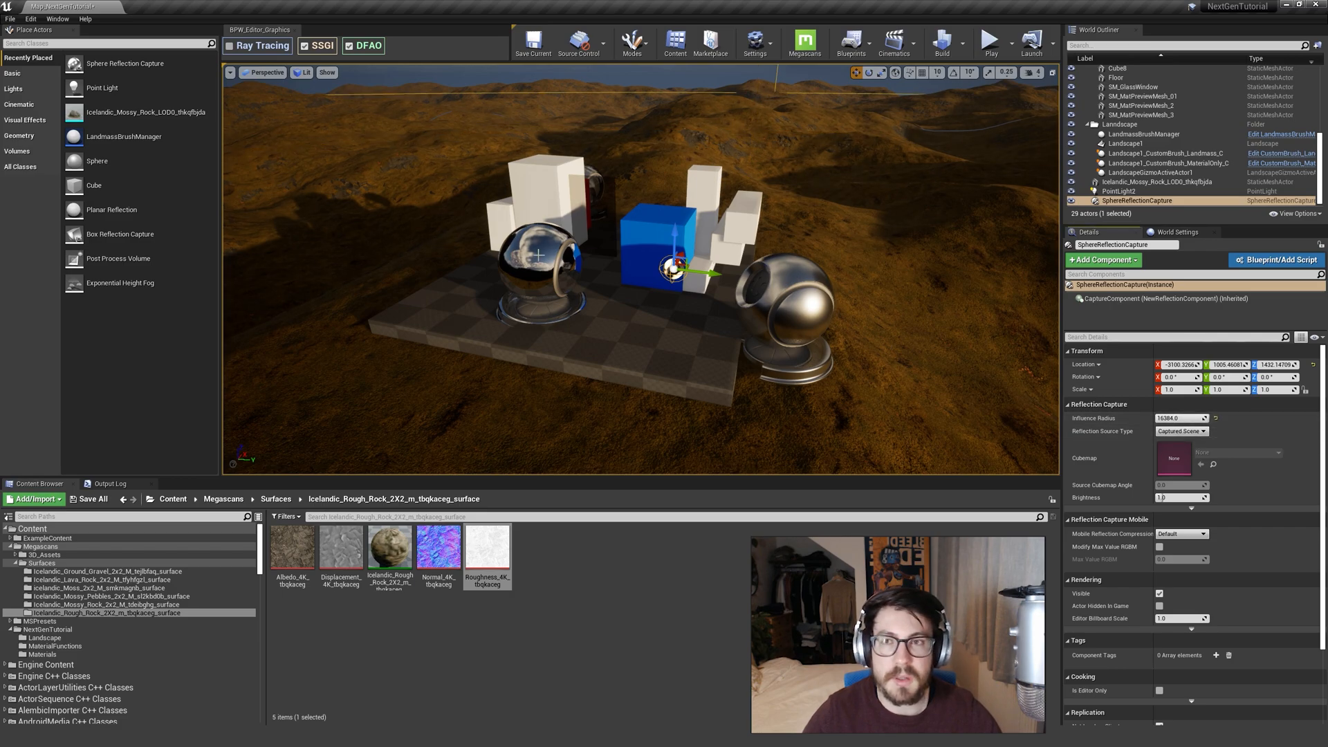
pyautogui.moveTo(881, 297); pyautogui.dragTo(796, 278, button='right')
pyautogui.moveTo(796, 278); pyautogui.dragTo(698, 284, button='right')
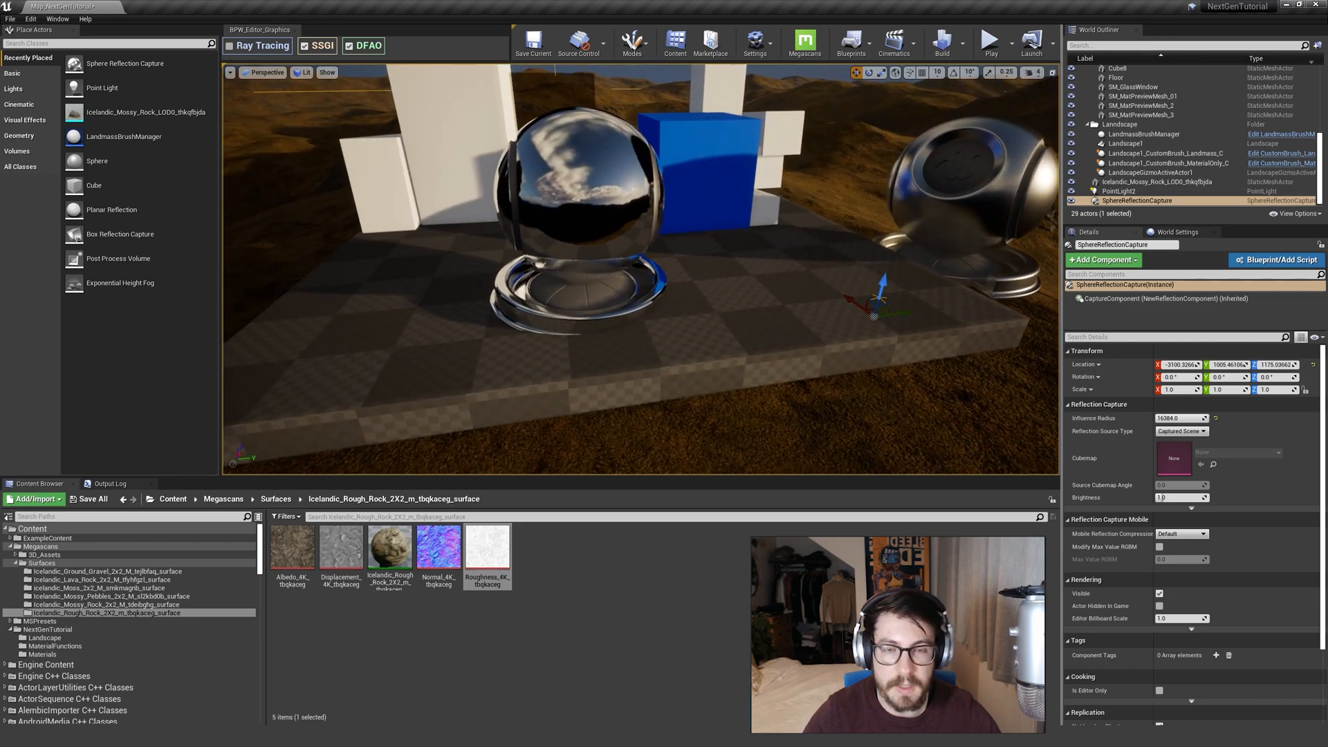
pyautogui.moveTo(674, 268); pyautogui.dragTo(663, 193)
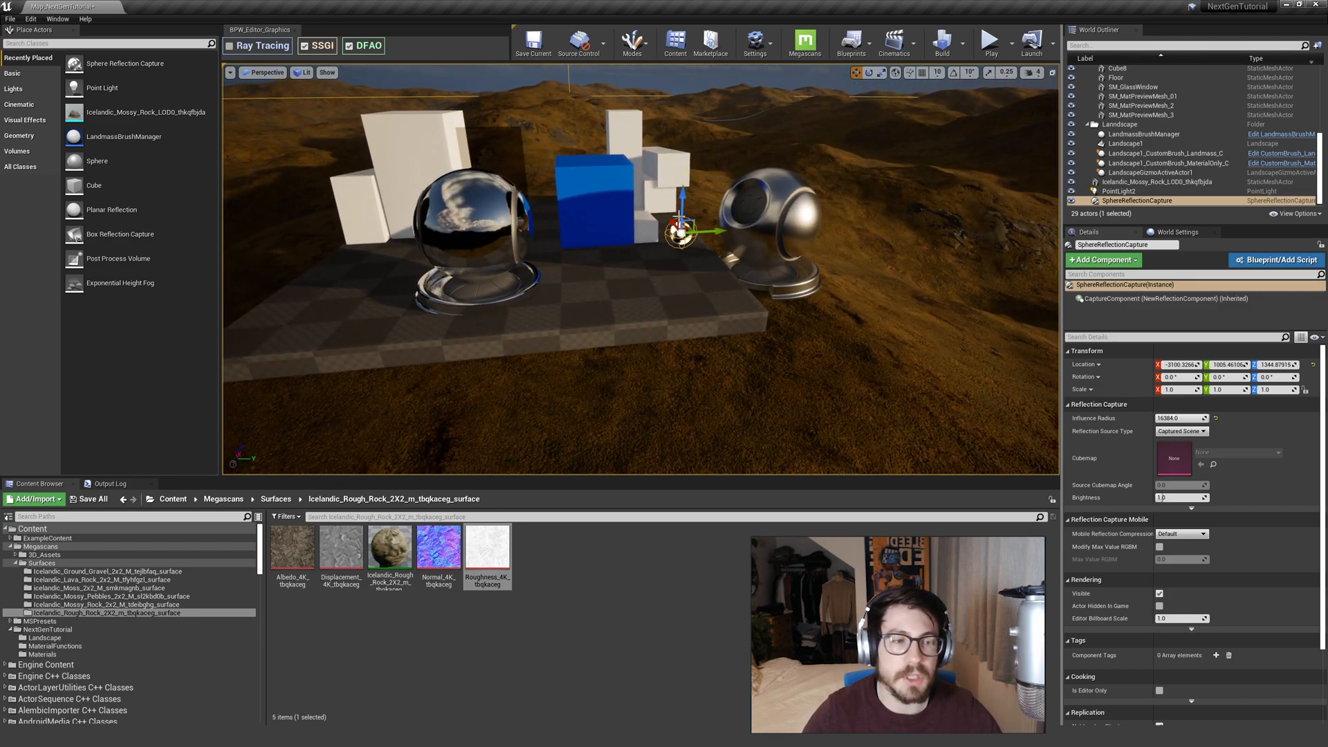
# Raise the reflection capture above the cubes and preview balls to a Z location of about 1594.
pyautogui.moveTo(623, 294)
pyautogui.mouseDown(button='right')
pyautogui.moveTo(572, 269)
pyautogui.moveTo(795, 279)
pyautogui.moveTo(691, 270)
pyautogui.moveTo(615, 283)
pyautogui.moveTo(626, 278)
pyautogui.mouseUp(button='right')
pyautogui.press('w')
pyautogui.press('s')
pyautogui.press('s')
pyautogui.press('a')
pyautogui.press('d')
pyautogui.press('w')
pyautogui.press('d')
pyautogui.press('s')
pyautogui.moveTo(778, 239); pyautogui.dragTo(783, 240, button='right')
pyautogui.press('s')
pyautogui.press('a')
pyautogui.moveTo(759, 224); pyautogui.dragTo(775, 68)
pyautogui.moveTo(768, 139); pyautogui.dragTo(775, 77, button='right')
pyautogui.press('s')
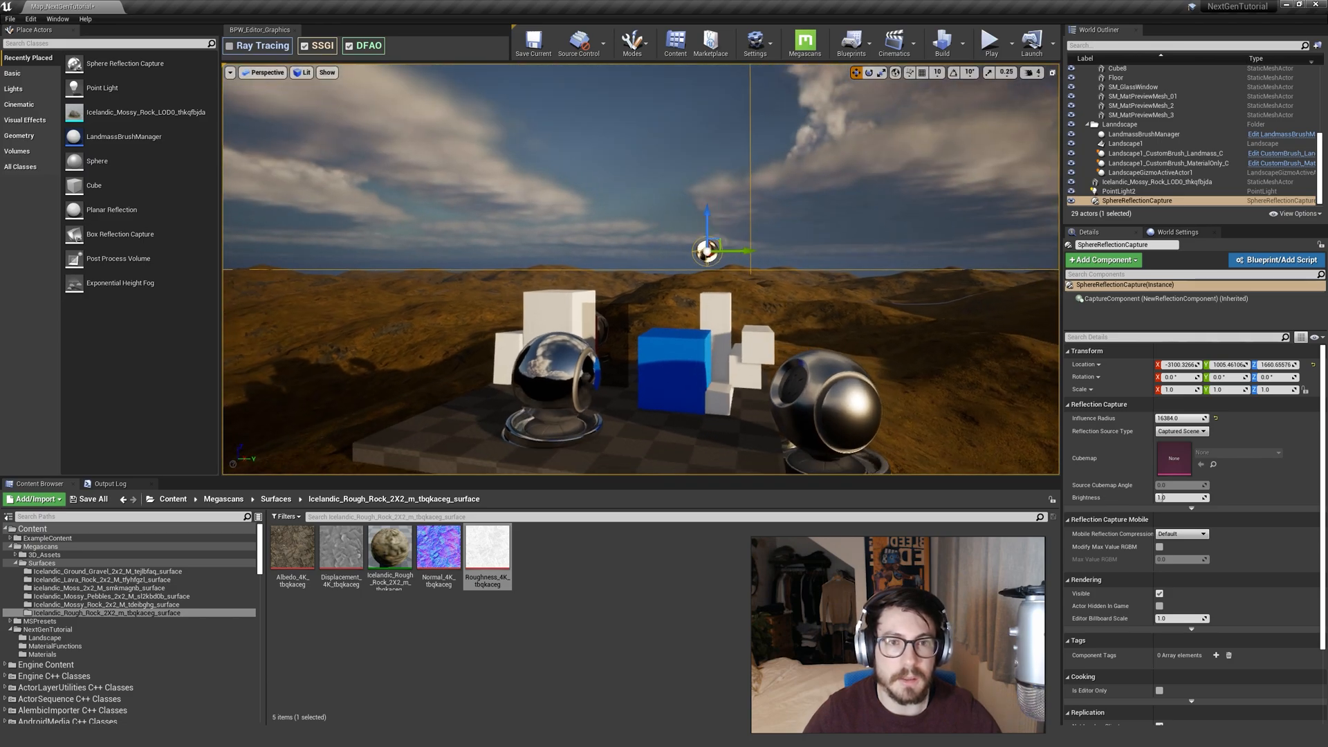
pyautogui.moveTo(647, 230); pyautogui.dragTo(647, 231, button='right')
pyautogui.moveTo(700, 213); pyautogui.dragTo(708, 254)
# Build the reflection captures for the level.
pyautogui.moveTo(505, 242); pyautogui.dragTo(514, 271, button='right')
pyautogui.press('w')
pyautogui.click(962, 44)
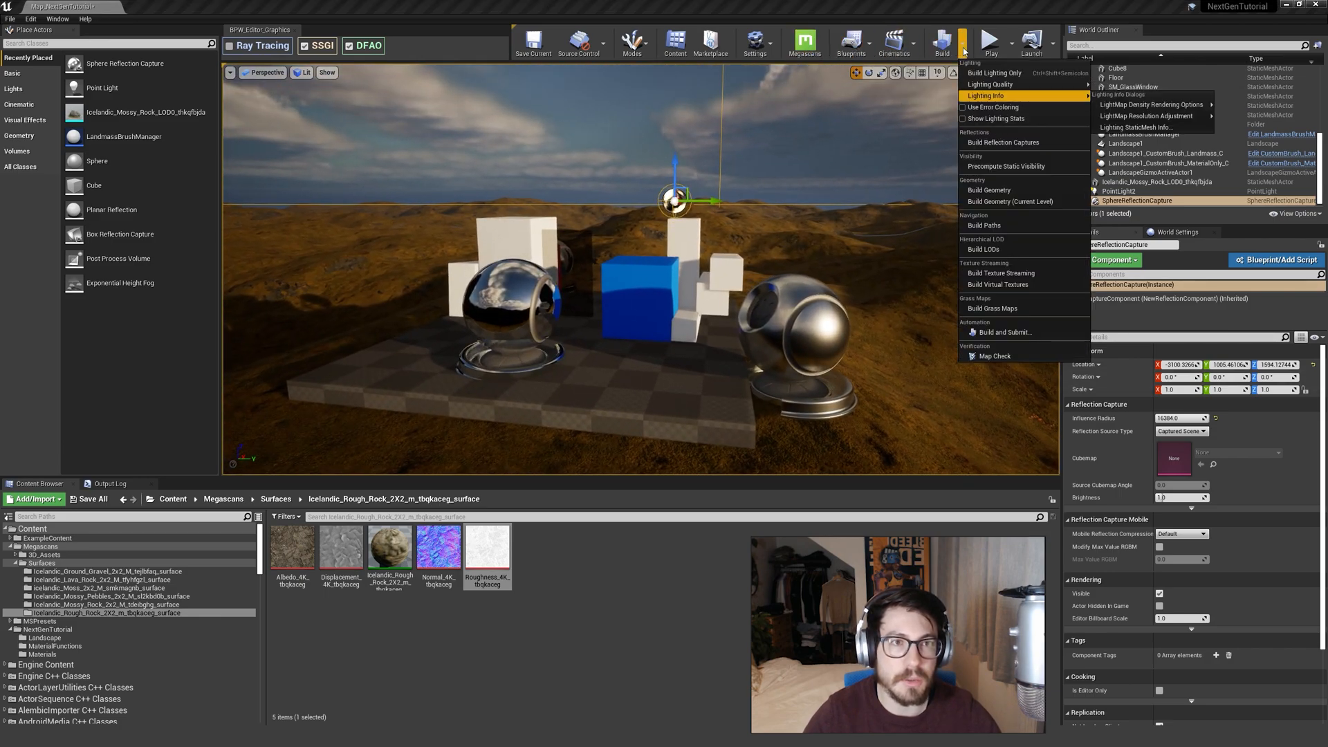
pyautogui.click(963, 43)
pyautogui.click(962, 43)
pyautogui.click(999, 143)
# Duplicate the reflection capture to the red cube's side, lower it to Z about 1469, and rebuild the reflection captures.
pyautogui.moveTo(723, 299); pyautogui.dragTo(591, 151, button='right')
pyautogui.press('w')
pyautogui.press('a')
pyautogui.press('s')
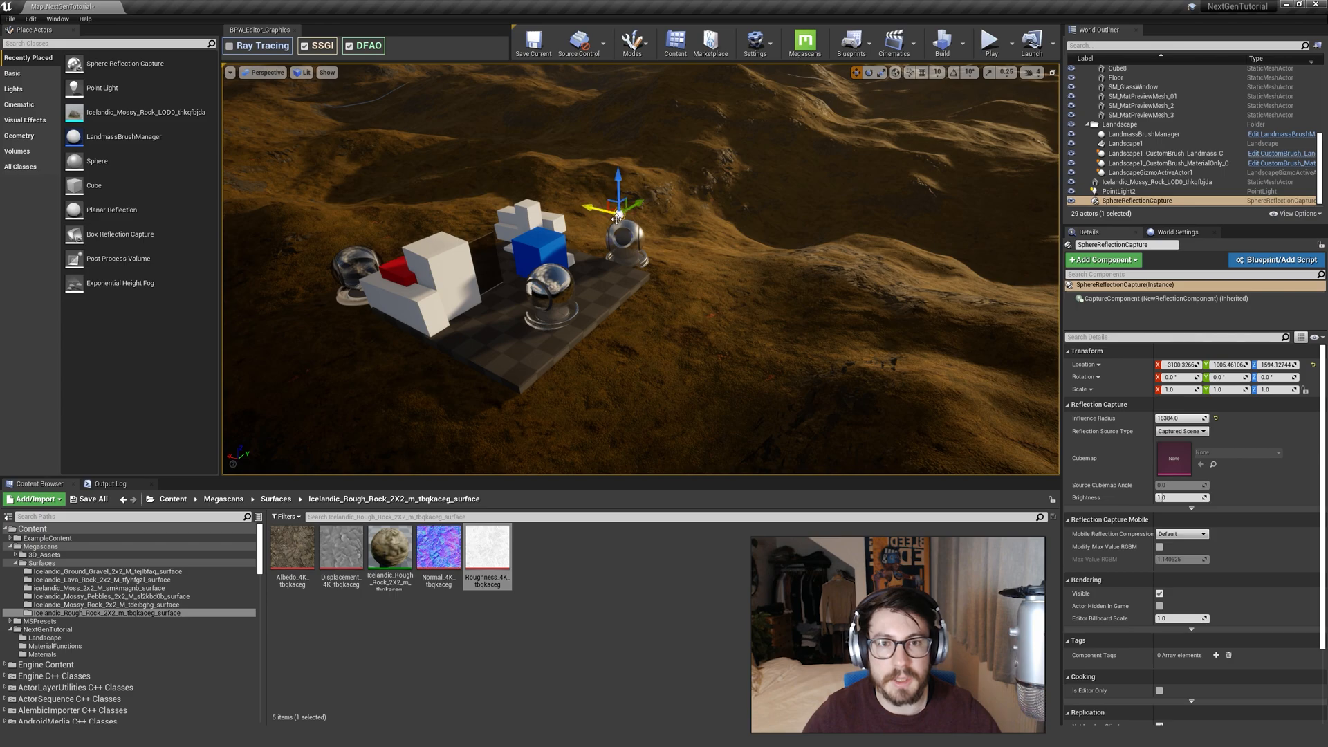
pyautogui.keyDown('alt'); pyautogui.moveTo(641, 203); pyautogui.dragTo(418, 324); pyautogui.keyUp('alt')
pyautogui.press('w')
pyautogui.moveTo(505, 335); pyautogui.dragTo(451, 269, button='right')
pyautogui.press('s')
pyautogui.moveTo(434, 115); pyautogui.dragTo(457, 200)
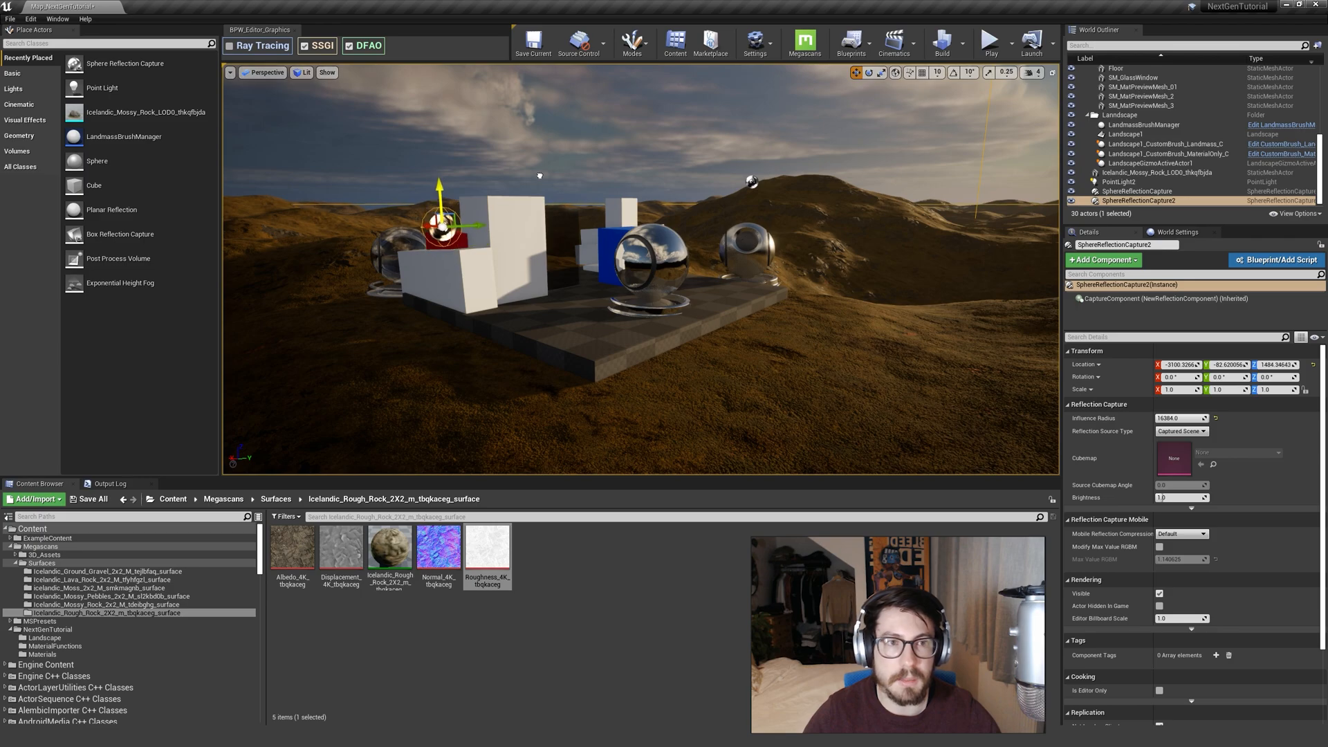
pyautogui.click(962, 45)
pyautogui.click(1000, 140)
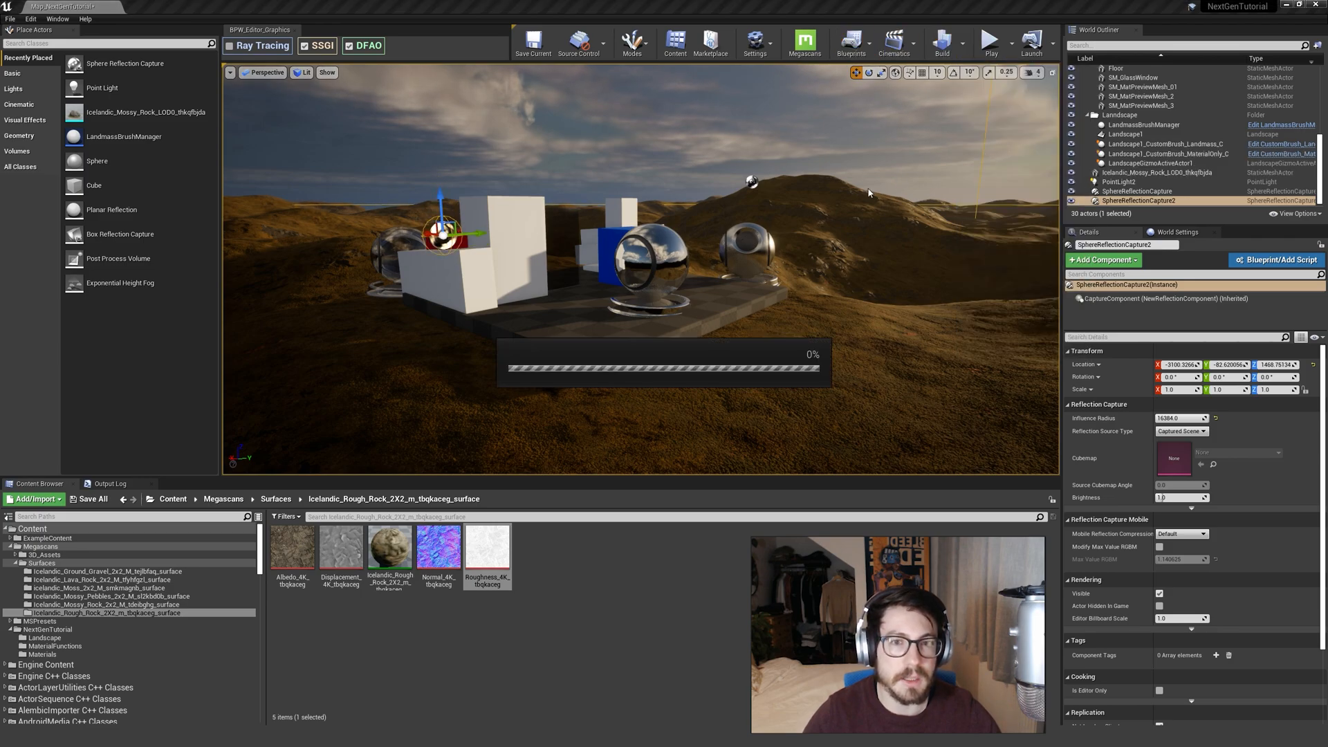
# Set the duplicated reflection capture's Influence Radius to 1000 after trying 50.
pyautogui.moveTo(509, 246); pyautogui.dragTo(530, 297, button='right')
pyautogui.click(1180, 419)
pyautogui.write('50')
pyautogui.press('Return')
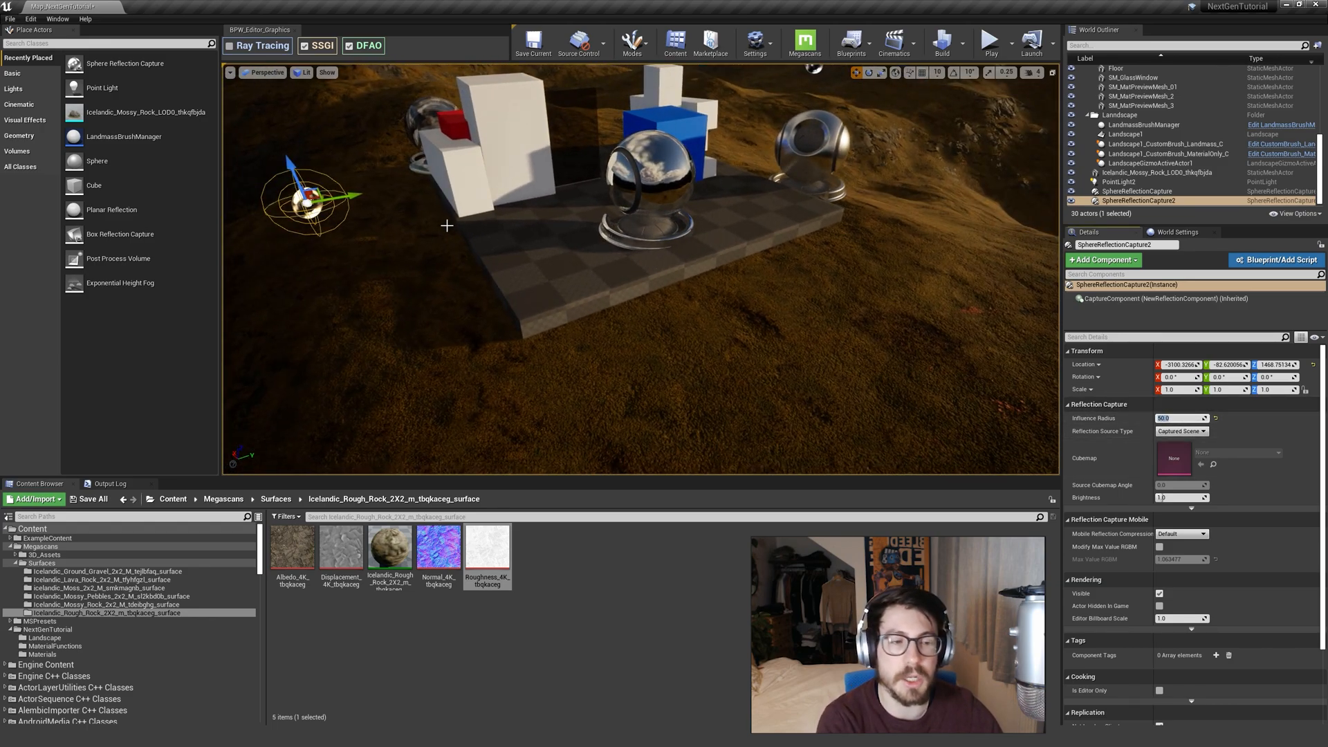
pyautogui.write('1000')
pyautogui.press('Return')
# Move the duplicated capture between the cubes beside the blue cube, to about X -2546, Y 733, Z 1373.
pyautogui.moveTo(459, 254); pyautogui.dragTo(423, 235, button='right')
pyautogui.moveTo(424, 212); pyautogui.dragTo(726, 168)
pyautogui.moveTo(726, 168); pyautogui.dragTo(789, 261, button='right')
pyautogui.moveTo(771, 236); pyautogui.dragTo(620, 257)
pyautogui.moveTo(620, 257); pyautogui.dragTo(709, 155, button='right')
pyautogui.moveTo(698, 169); pyautogui.dragTo(642, 167)
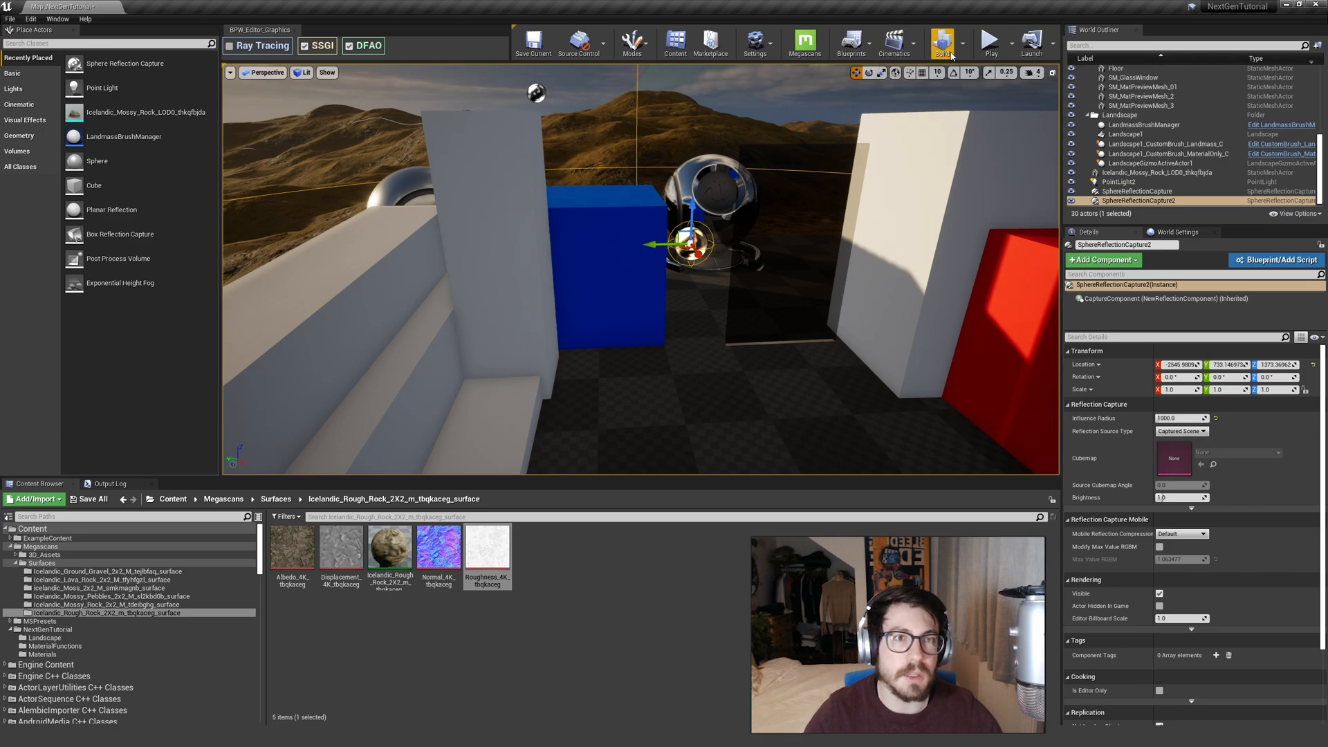
# Rebuild the reflection captures with the repositioned copy, check the mirror preview ball, and clear the selection.
pyautogui.click(962, 43)
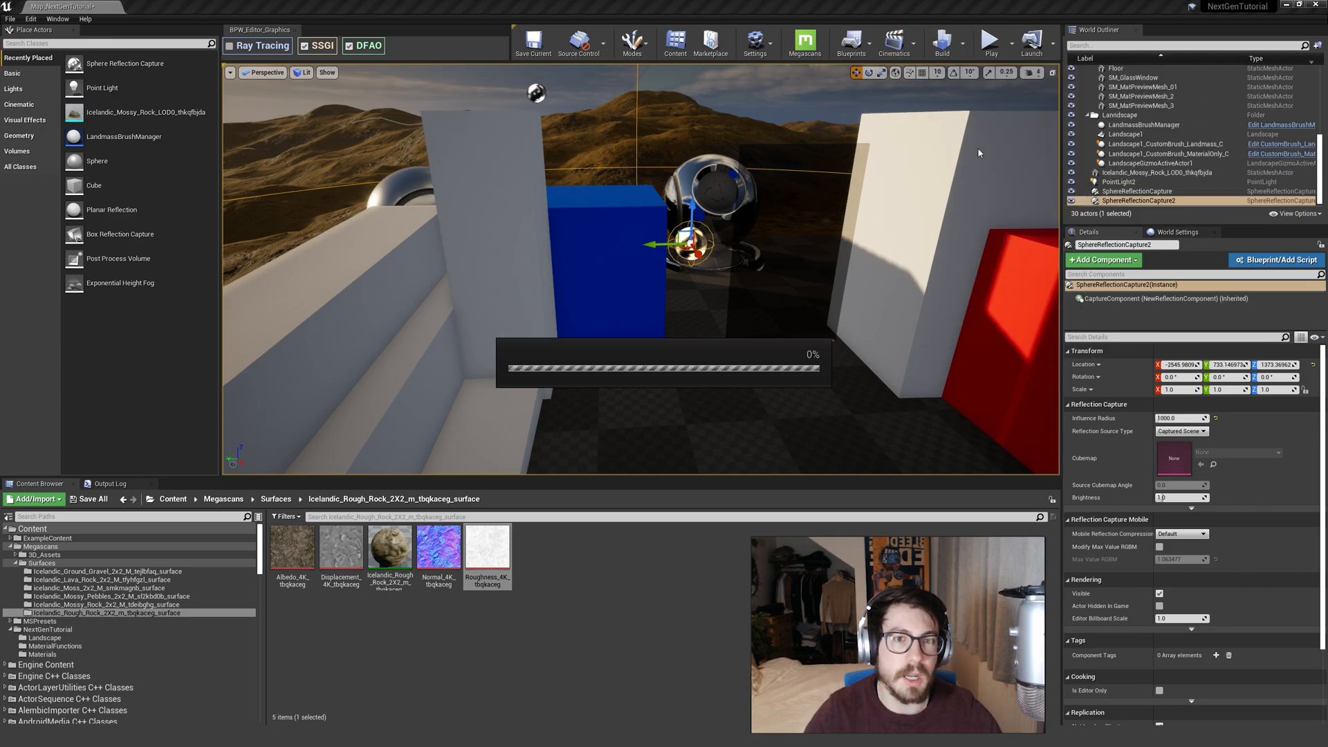
pyautogui.press('w')
pyautogui.moveTo(640, 269); pyautogui.dragTo(744, 282, button='right')
pyautogui.press('a')
pyautogui.press('s')
pyautogui.press('w')
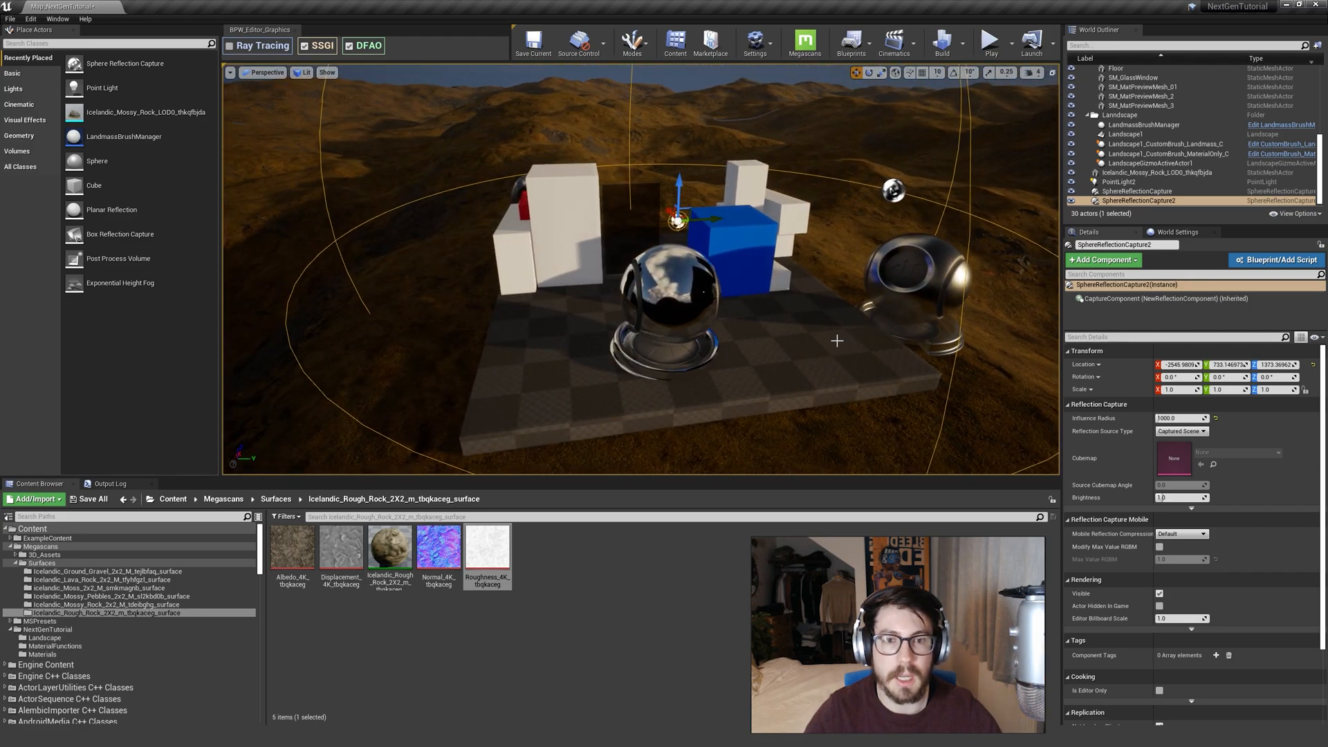
pyautogui.moveTo(743, 282); pyautogui.dragTo(720, 267, button='right')
pyautogui.click(709, 286)
pyautogui.press('Escape')
# Enable ray tracing and compare its effect on the preview balls and the surrounding landscape.
pyautogui.press('w')
pyautogui.moveTo(512, 289); pyautogui.dragTo(554, 277, button='right')
pyautogui.press('d')
pyautogui.press('s')
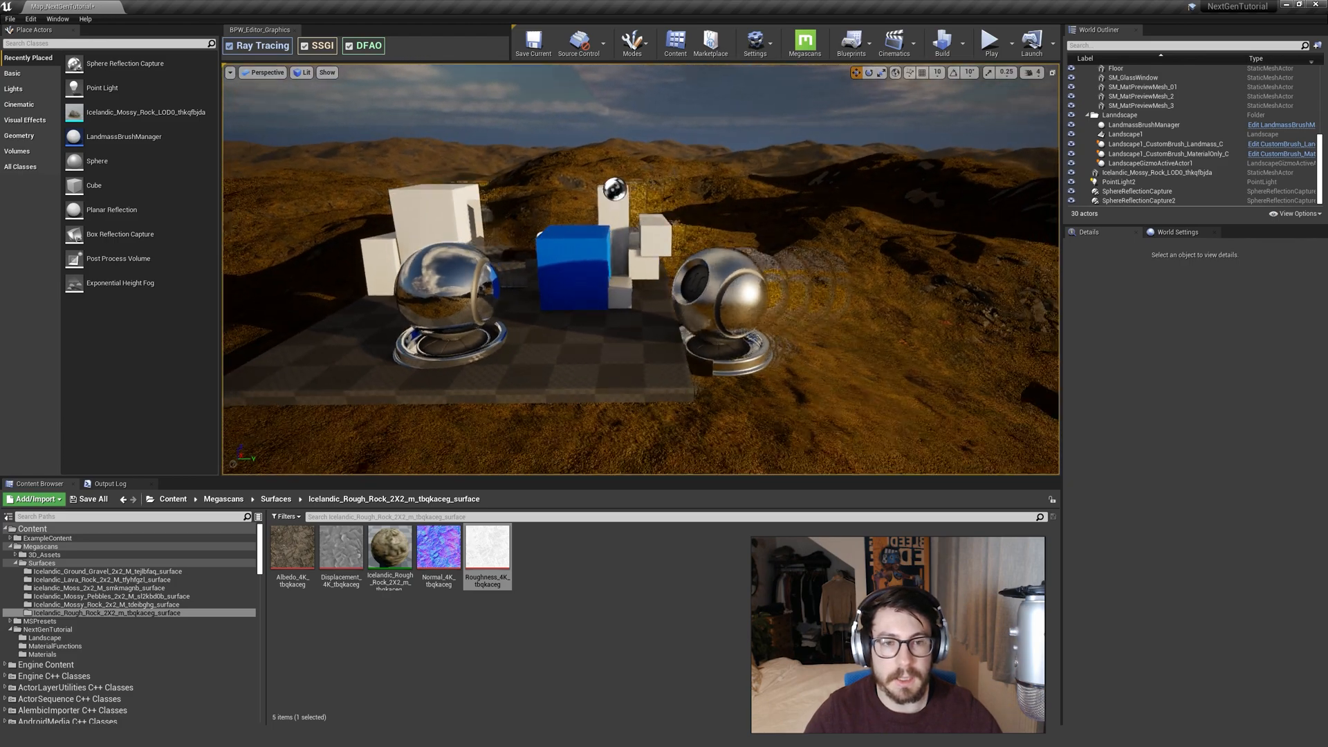
pyautogui.click(230, 51)
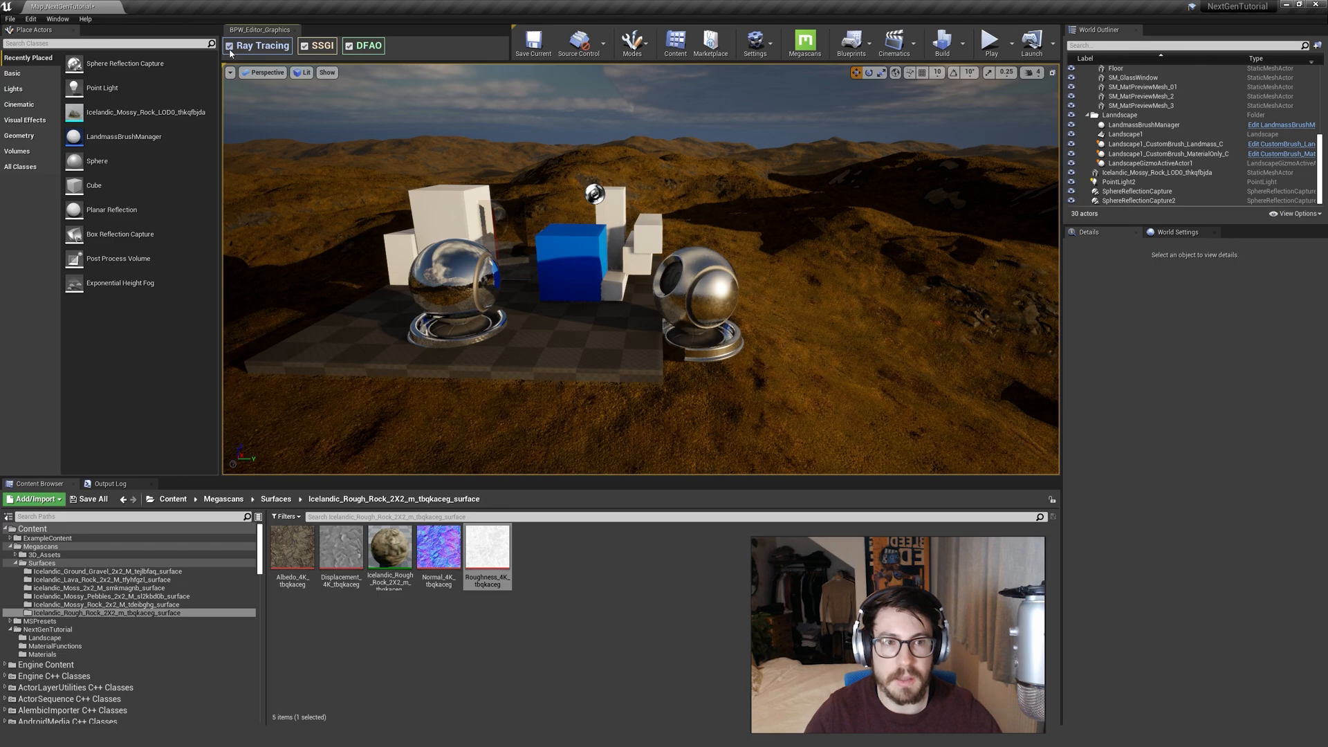
pyautogui.moveTo(587, 336); pyautogui.dragTo(733, 348, button='right')
pyautogui.moveTo(529, 240); pyautogui.dragTo(610, 271, button='right')
pyautogui.moveTo(761, 305)
pyautogui.mouseDown(button='right')
pyautogui.moveTo(756, 351)
pyautogui.moveTo(685, 315)
pyautogui.moveTo(595, 310)
pyautogui.moveTo(761, 326)
pyautogui.moveTo(775, 316)
pyautogui.mouseUp(button='right')
# Set the PostProcessVolume's Translucency Type to Raster and check the landscape's appearance.
pyautogui.scroll(8, 1152, 189)
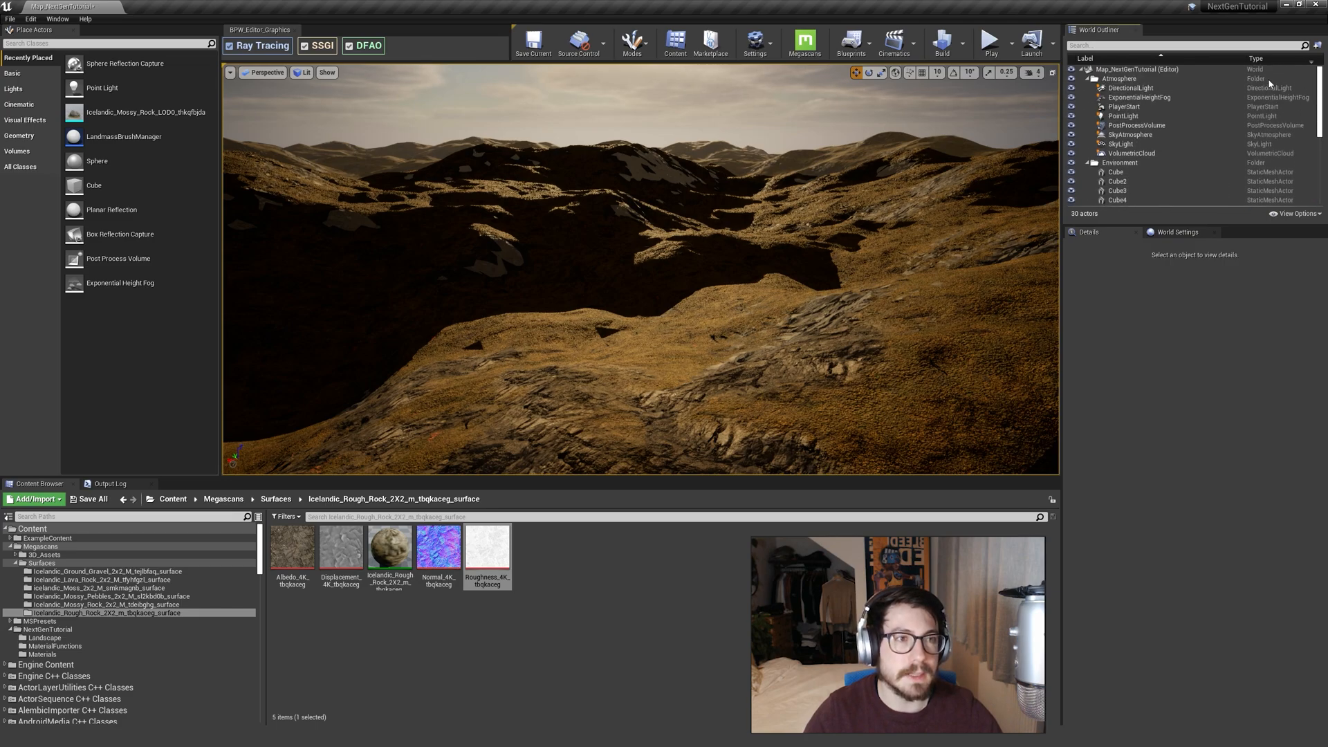
pyautogui.click(1134, 126)
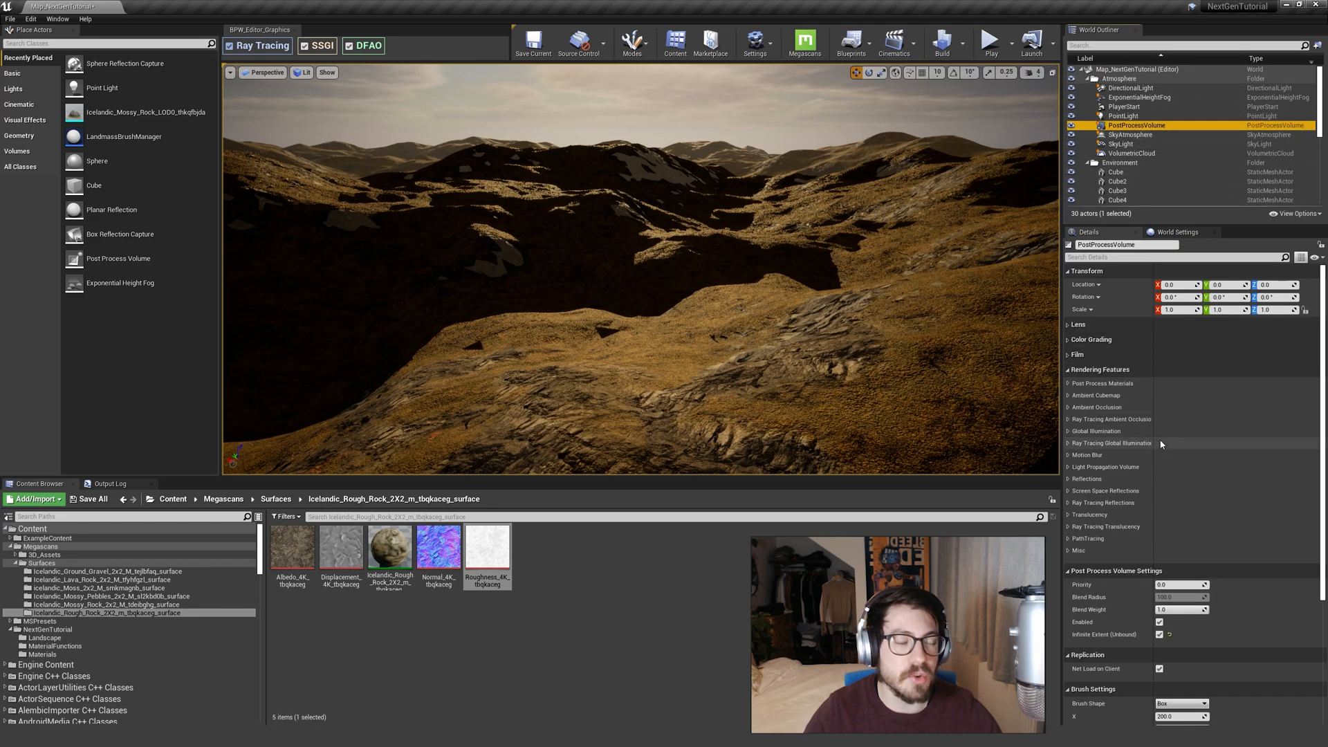
pyautogui.click(1068, 503)
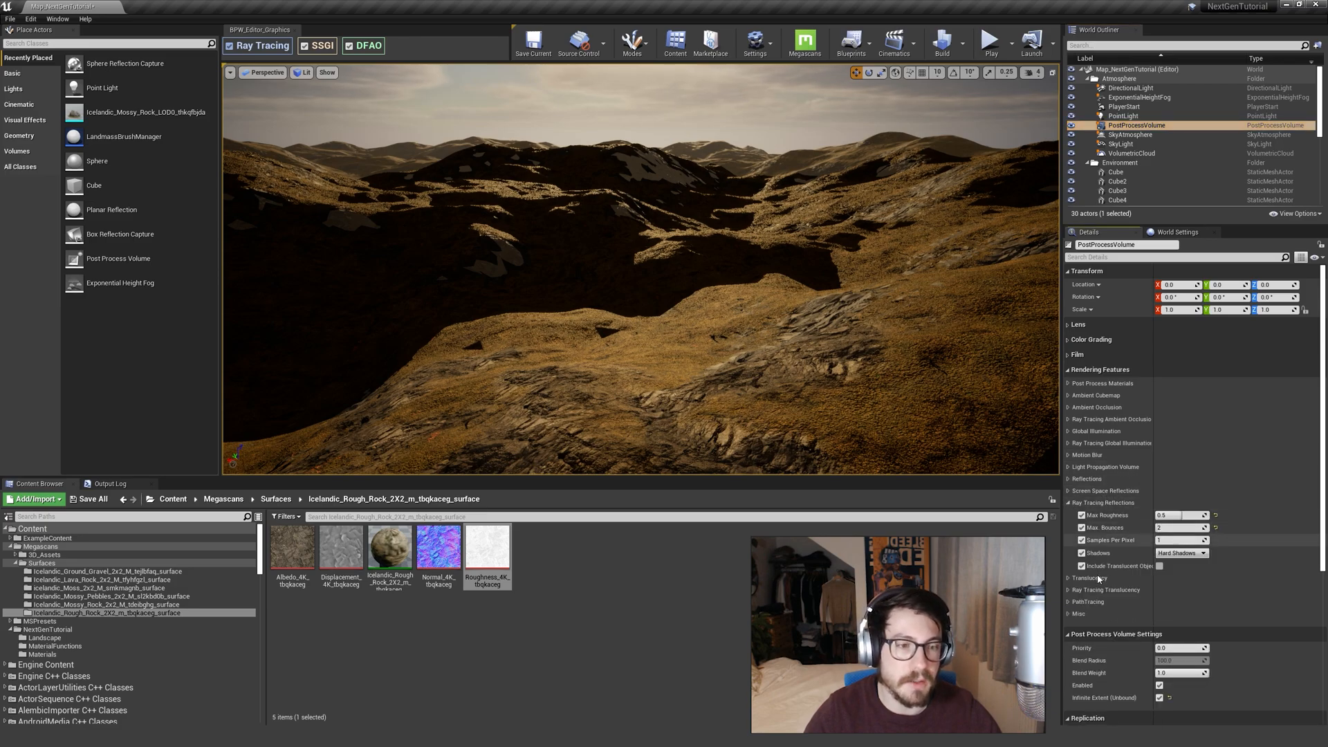
pyautogui.click(1070, 579)
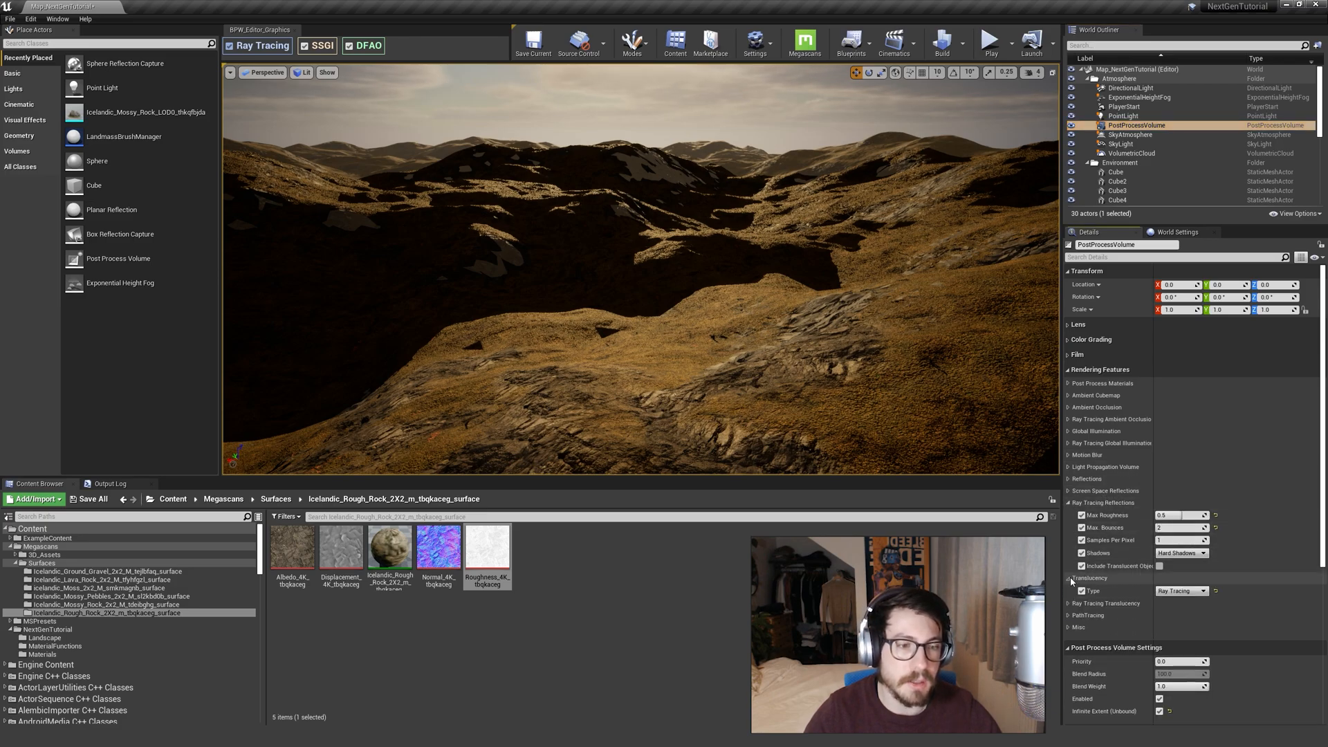
pyautogui.click(1176, 600)
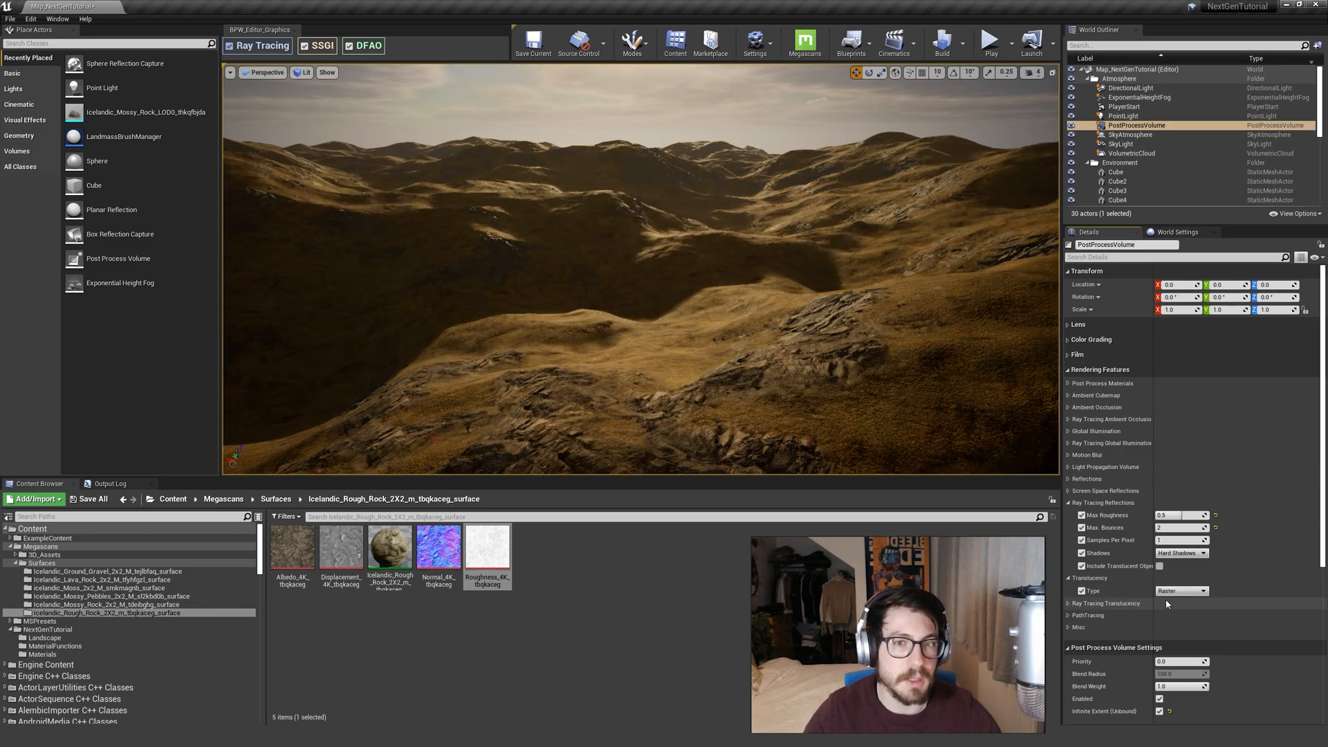
pyautogui.moveTo(892, 389); pyautogui.dragTo(549, 252, button='right')
pyautogui.moveTo(875, 303); pyautogui.dragTo(908, 275, button='right')
pyautogui.click(1180, 592)
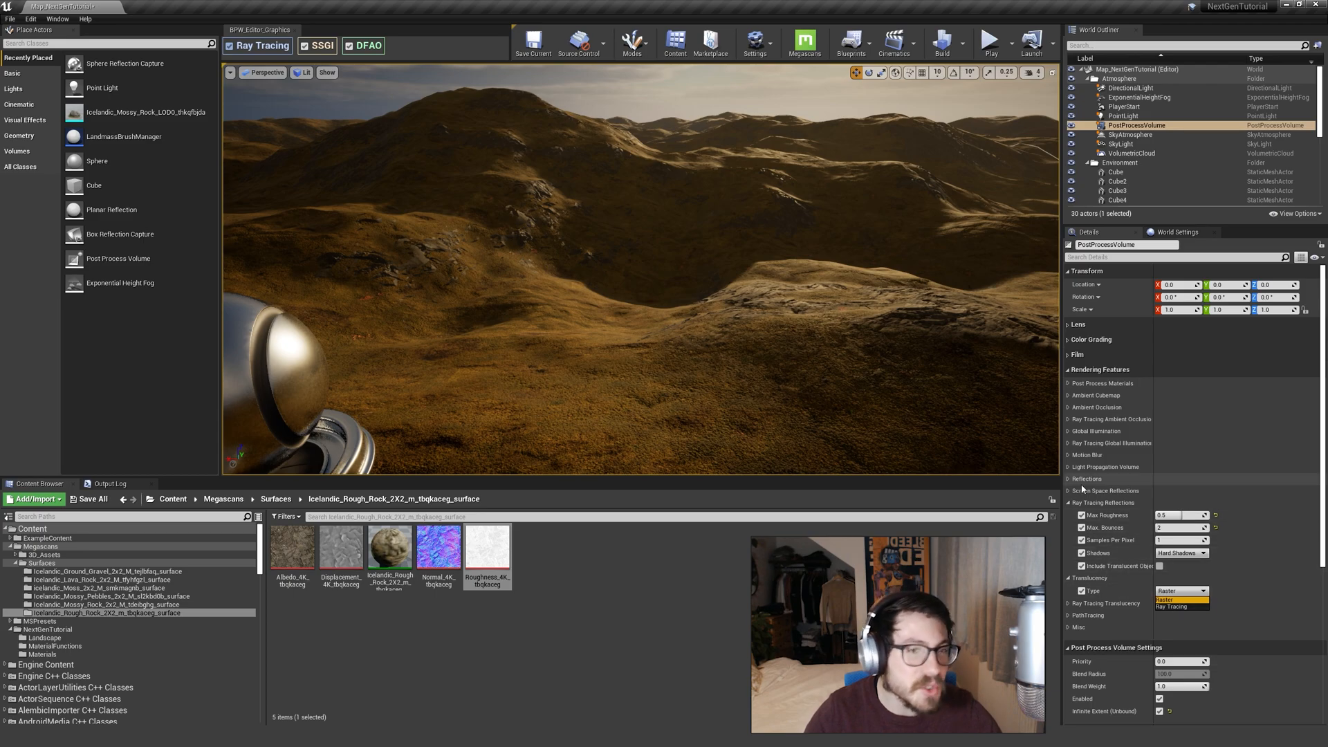
# Disable ray tracing and view the metallic preview ball against the hills.
pyautogui.moveTo(774, 350); pyautogui.dragTo(488, 318, button='right')
pyautogui.press('w')
pyautogui.moveTo(605, 230); pyautogui.dragTo(606, 230, button='right')
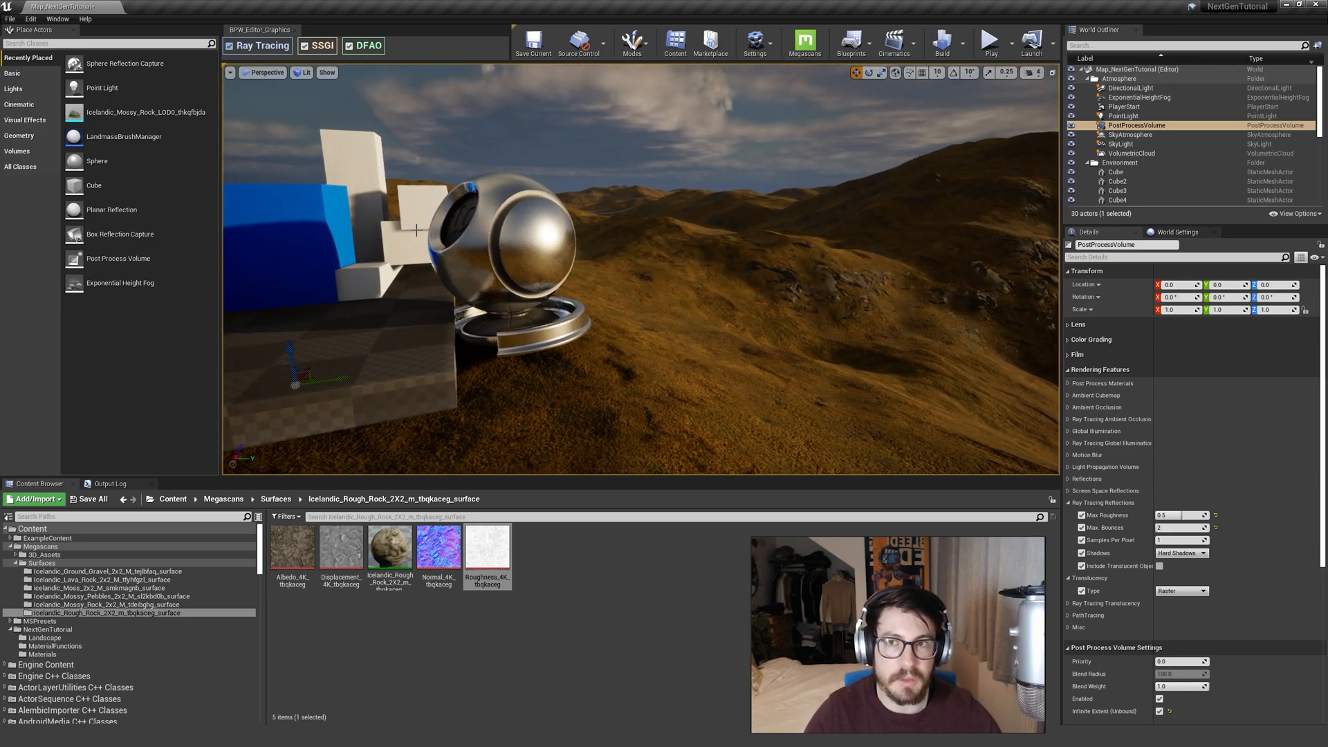
pyautogui.click(230, 46)
pyautogui.moveTo(442, 242)
pyautogui.mouseDown(button='right')
pyautogui.moveTo(418, 256)
pyautogui.moveTo(277, 249)
pyautogui.moveTo(173, 267)
pyautogui.moveTo(180, 252)
pyautogui.moveTo(90, 256)
pyautogui.moveTo(104, 253)
pyautogui.moveTo(104, 266)
pyautogui.mouseUp(button='right')
pyautogui.press('s')
pyautogui.press('w')
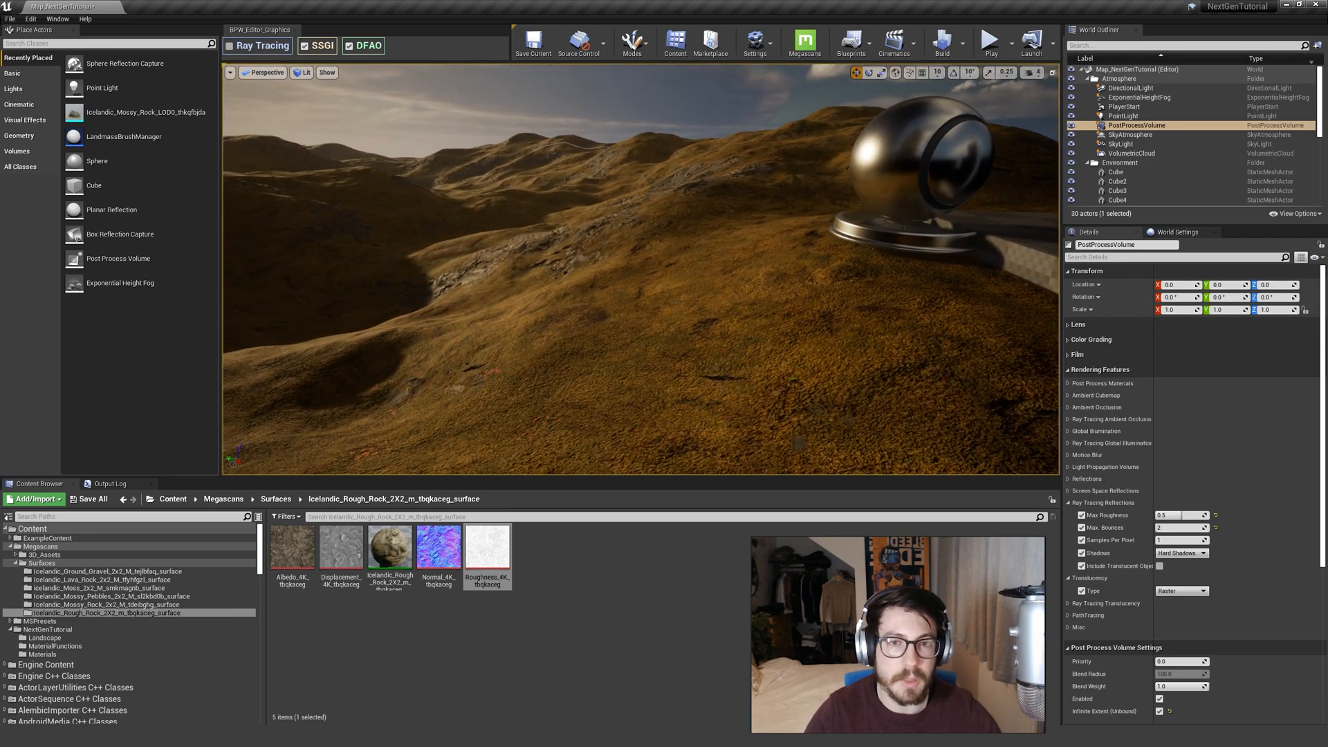
# Save Map_NextGenTutorial together with its built data.
pyautogui.moveTo(623, 270); pyautogui.dragTo(484, 266, button='right')
pyautogui.moveTo(484, 267); pyautogui.dragTo(429, 267, button='right')
pyautogui.click(89, 499)
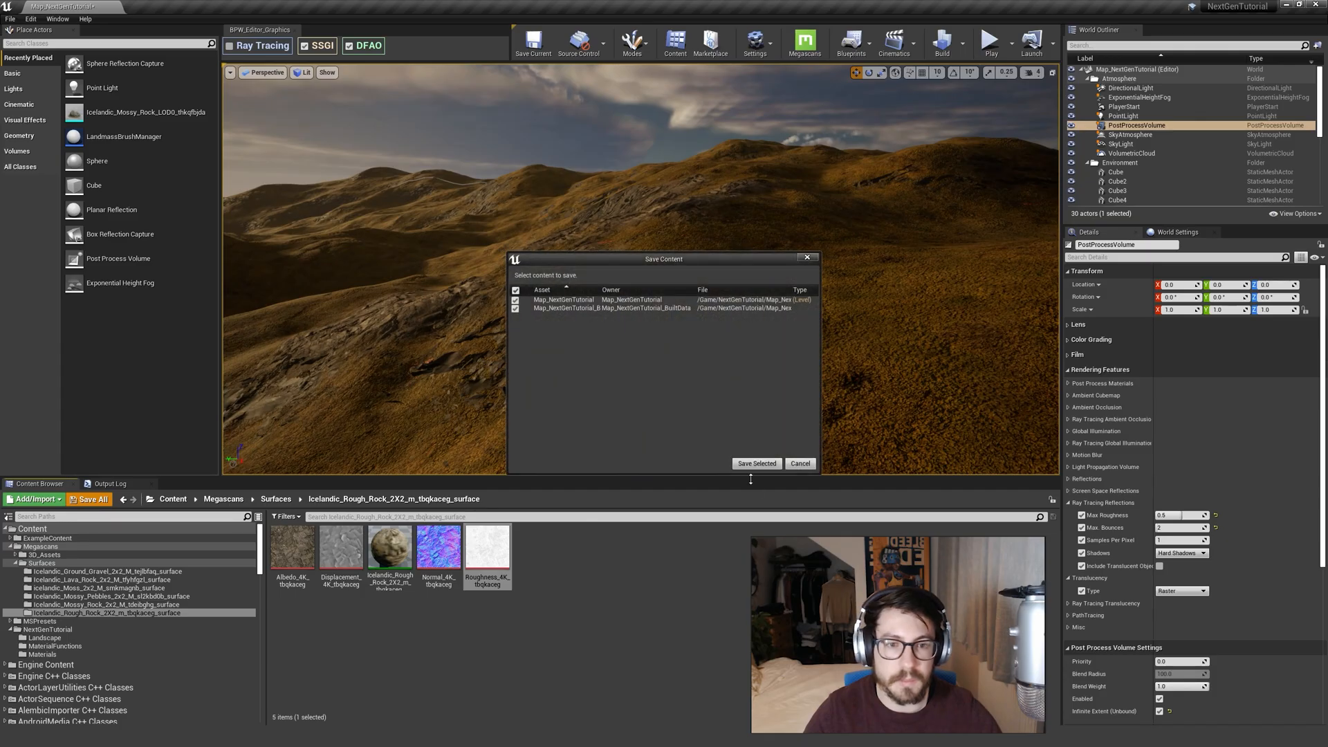
pyautogui.click(758, 464)
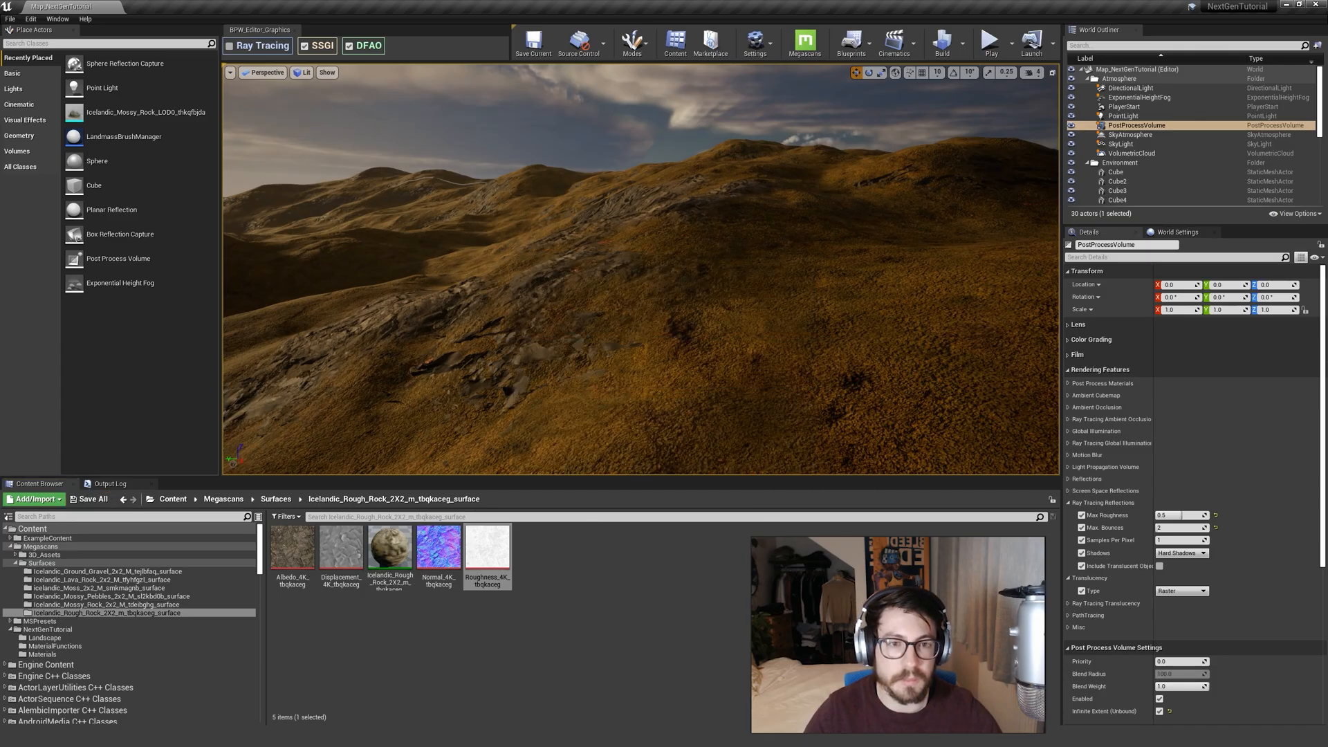